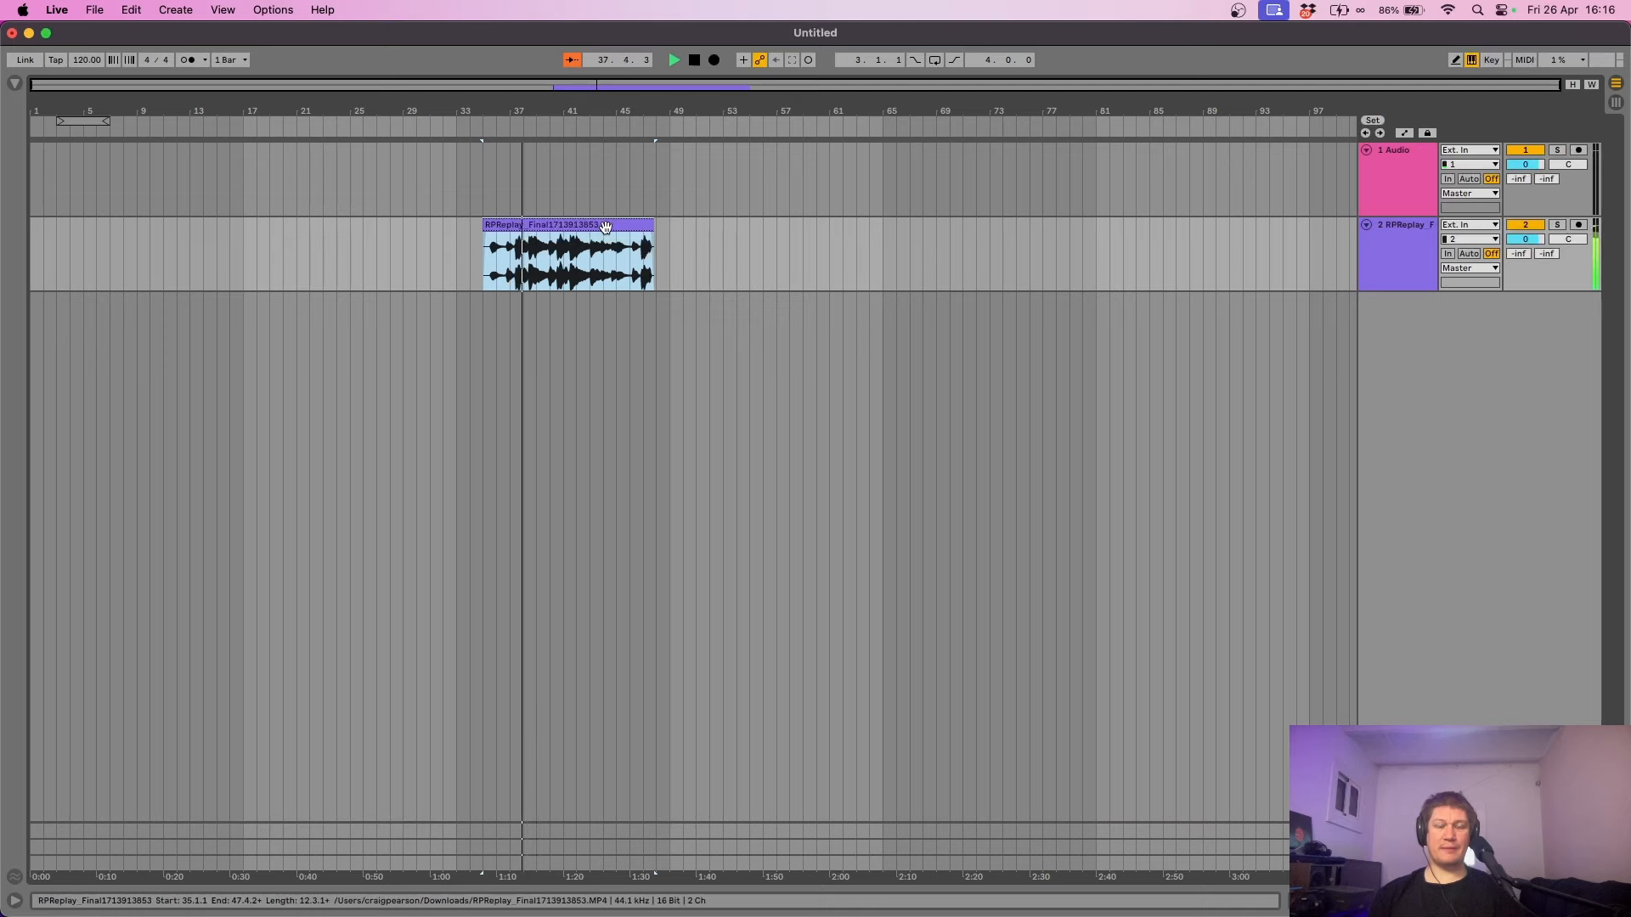
- Open the RPReplay recording clip in Clip View so it can be split at bar 43
{"action": "double_click", "coordinate": [606, 227]}
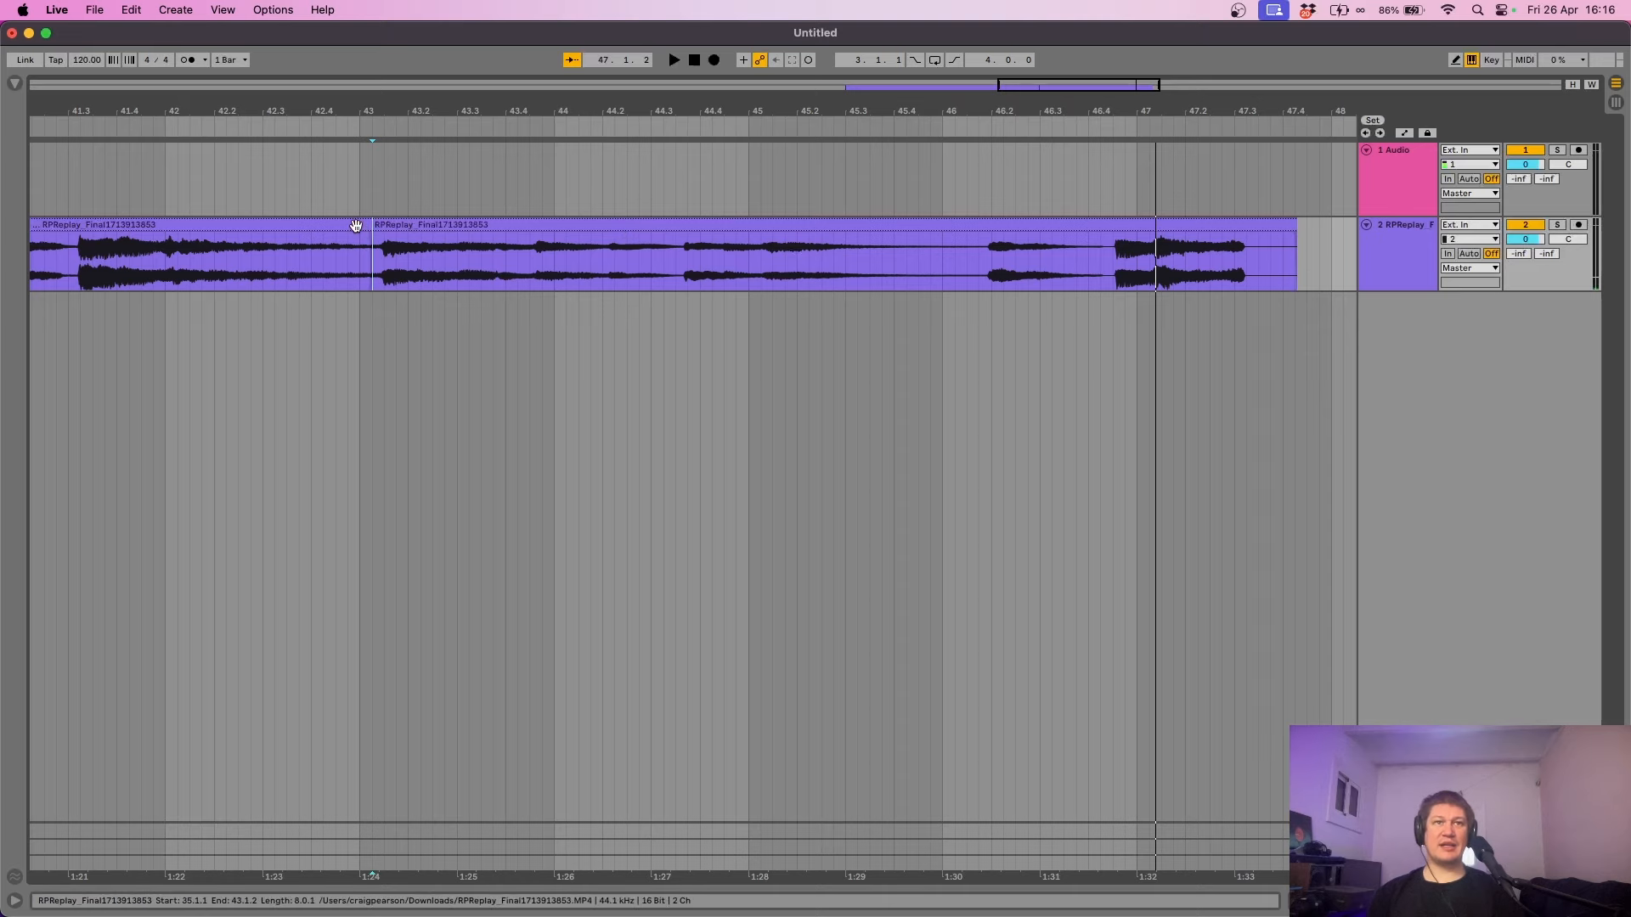
- Delete the part of the RPReplay clip before bar 43 and select the remaining clip
{"action": "left_click", "coordinate": [363, 222]}
{"action": "key", "text": "Delete"}
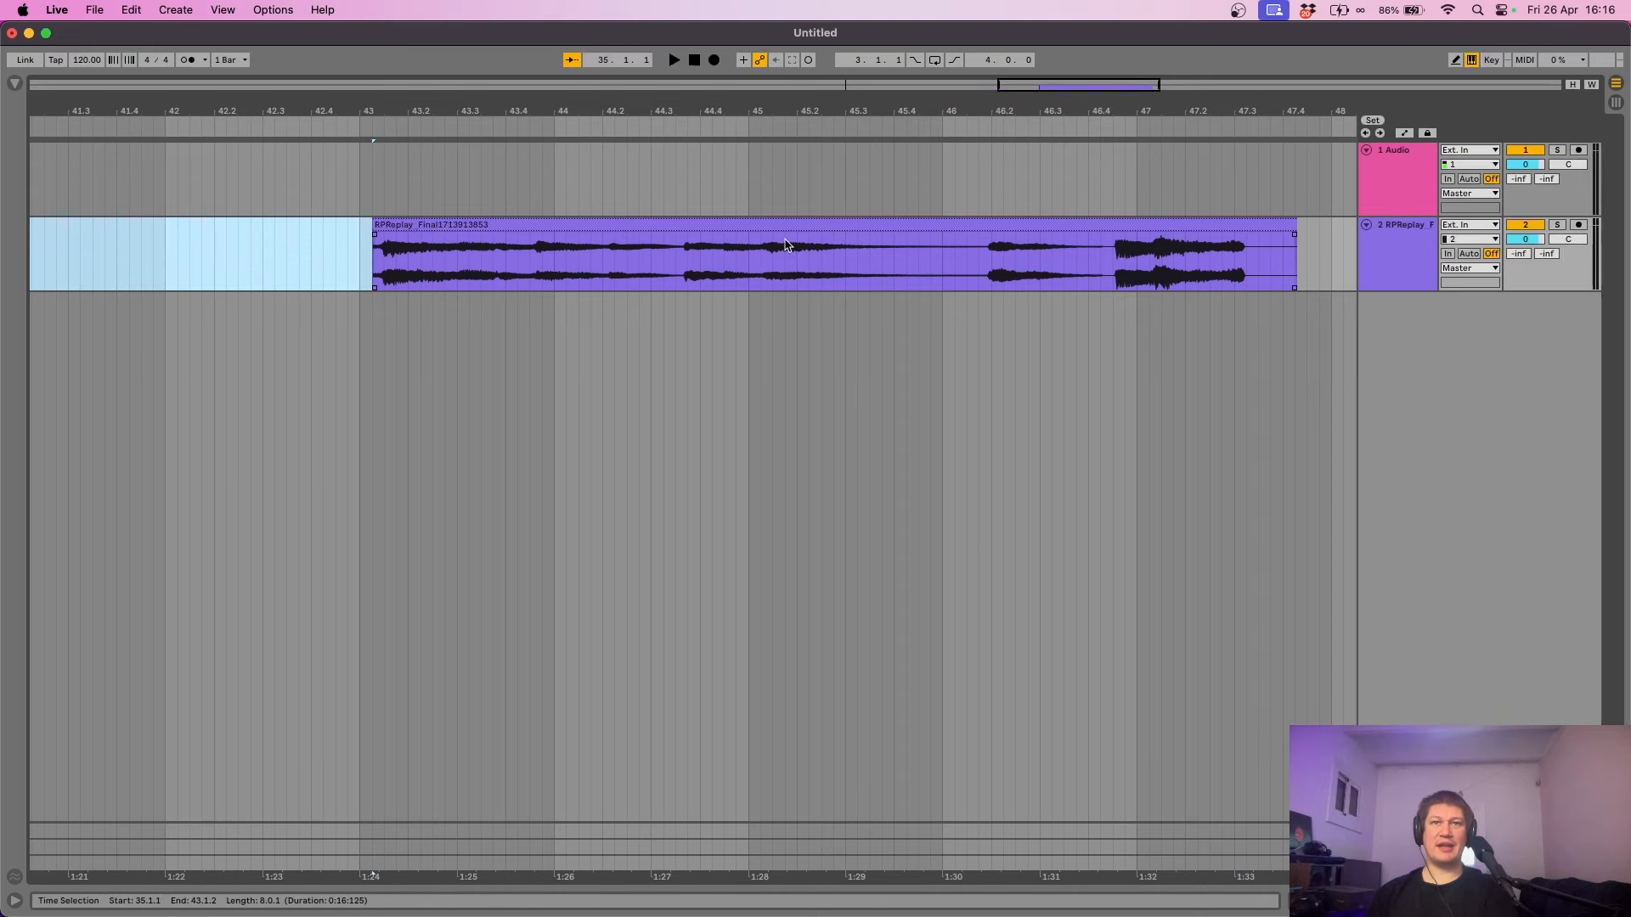
{"action": "left_click", "coordinate": [628, 227]}
- Audition the remaining clip and drag the project tempo up to 174 BPM
{"action": "key", "text": "space"}
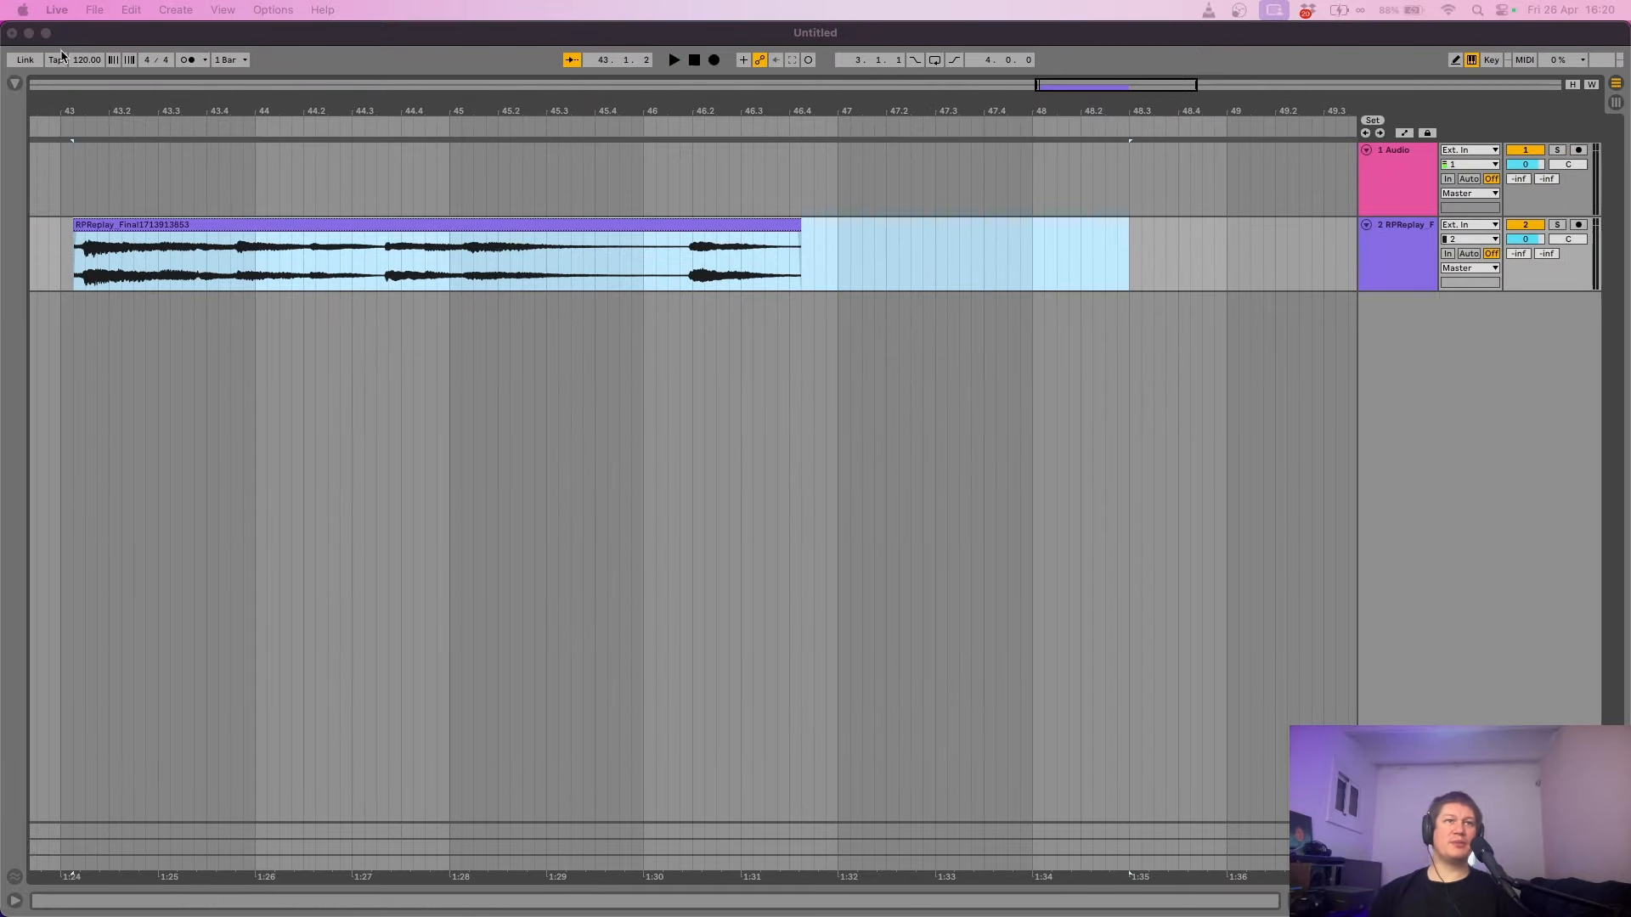
{"action": "left_click", "coordinate": [87, 60]}
{"action": "left_click_drag", "start_coordinate": [85, 59], "coordinate": [86, 14]}
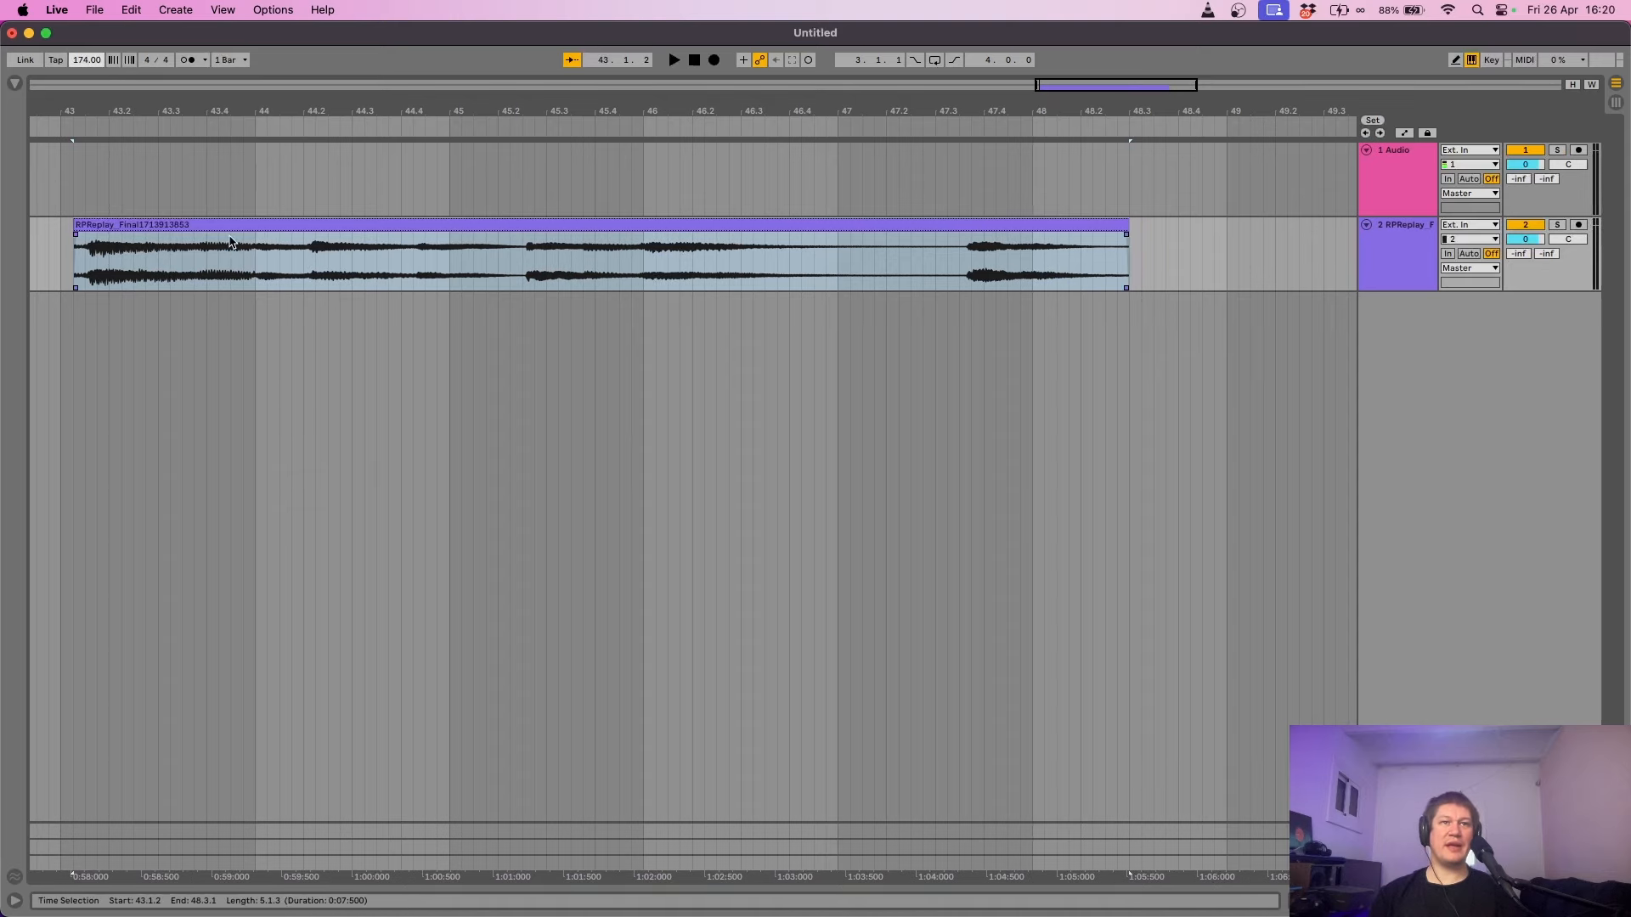
- Audition the clip and trim its start to the first downbeat at bar 44
{"action": "left_click", "coordinate": [231, 226]}
{"action": "key", "text": "space"}
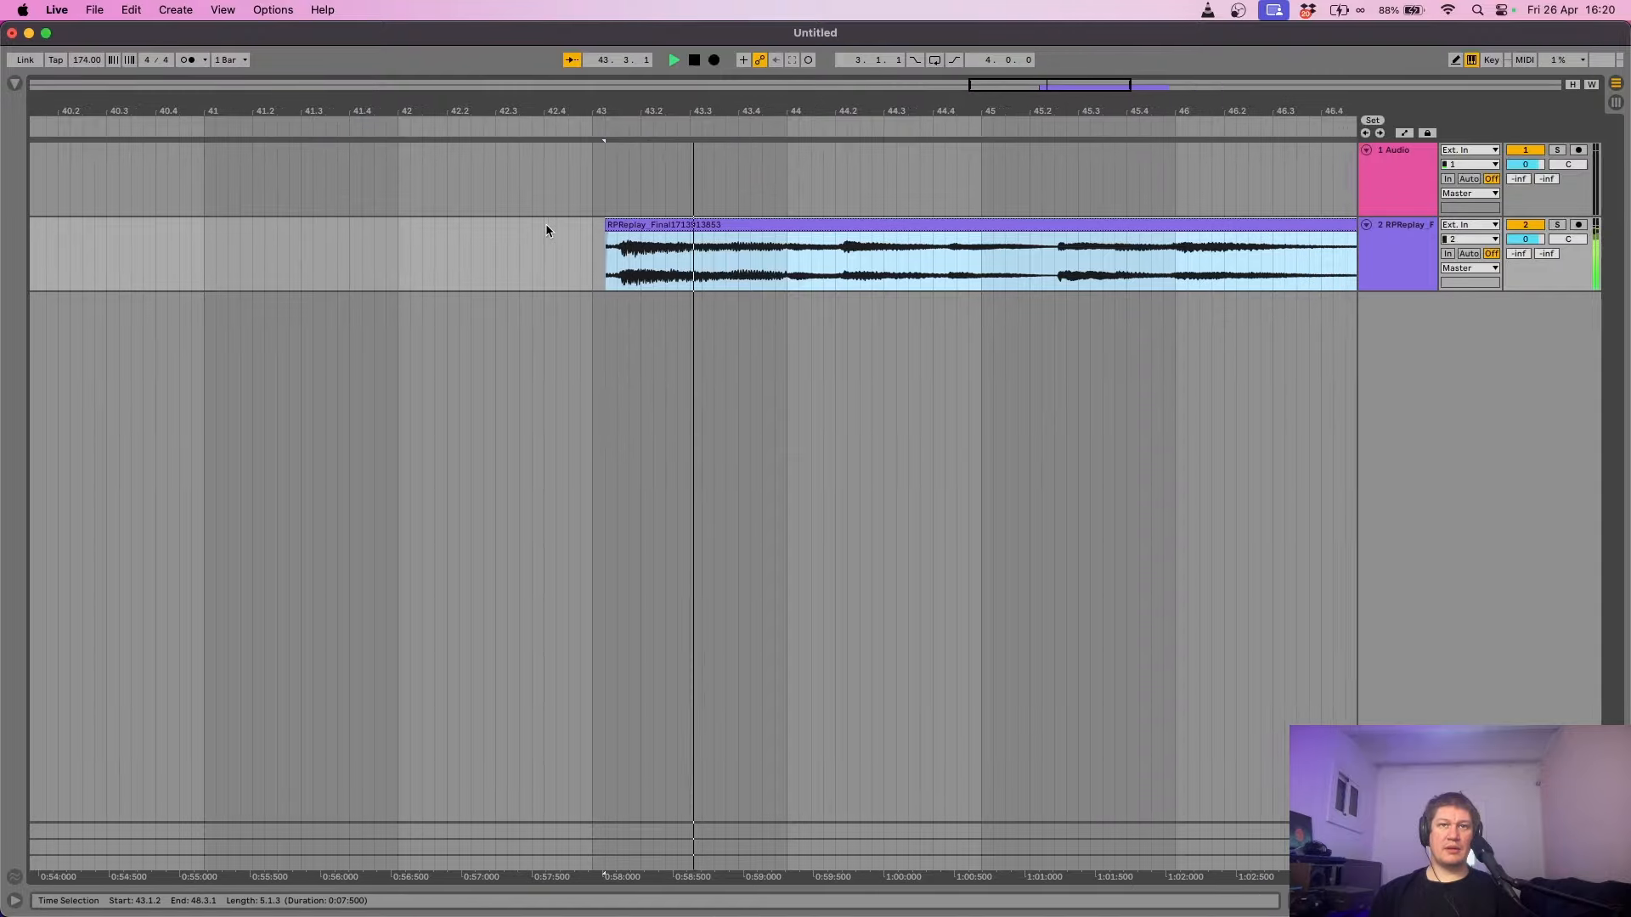
{"action": "left_click_drag", "start_coordinate": [488, 233], "coordinate": [667, 238]}
{"action": "key", "text": "space"}
{"action": "key", "text": "space"}
- Move the trimmed clip back to start at bar 43, enable the metronome, and open its waveform
{"action": "left_click_drag", "start_coordinate": [688, 228], "coordinate": [501, 248]}
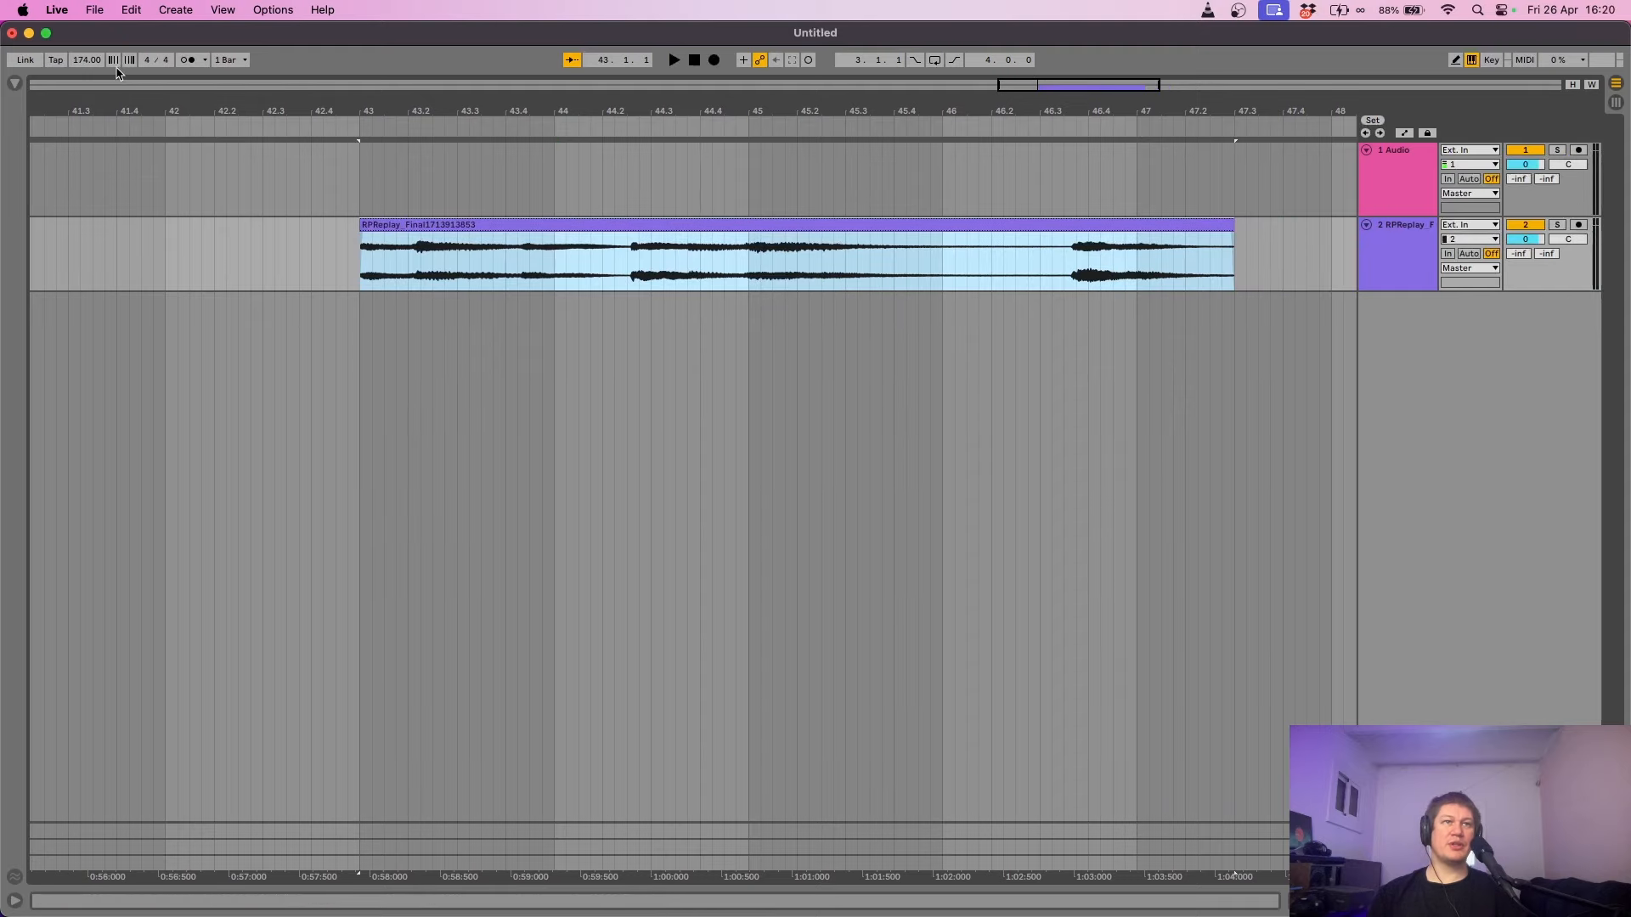
{"action": "left_click", "coordinate": [190, 63]}
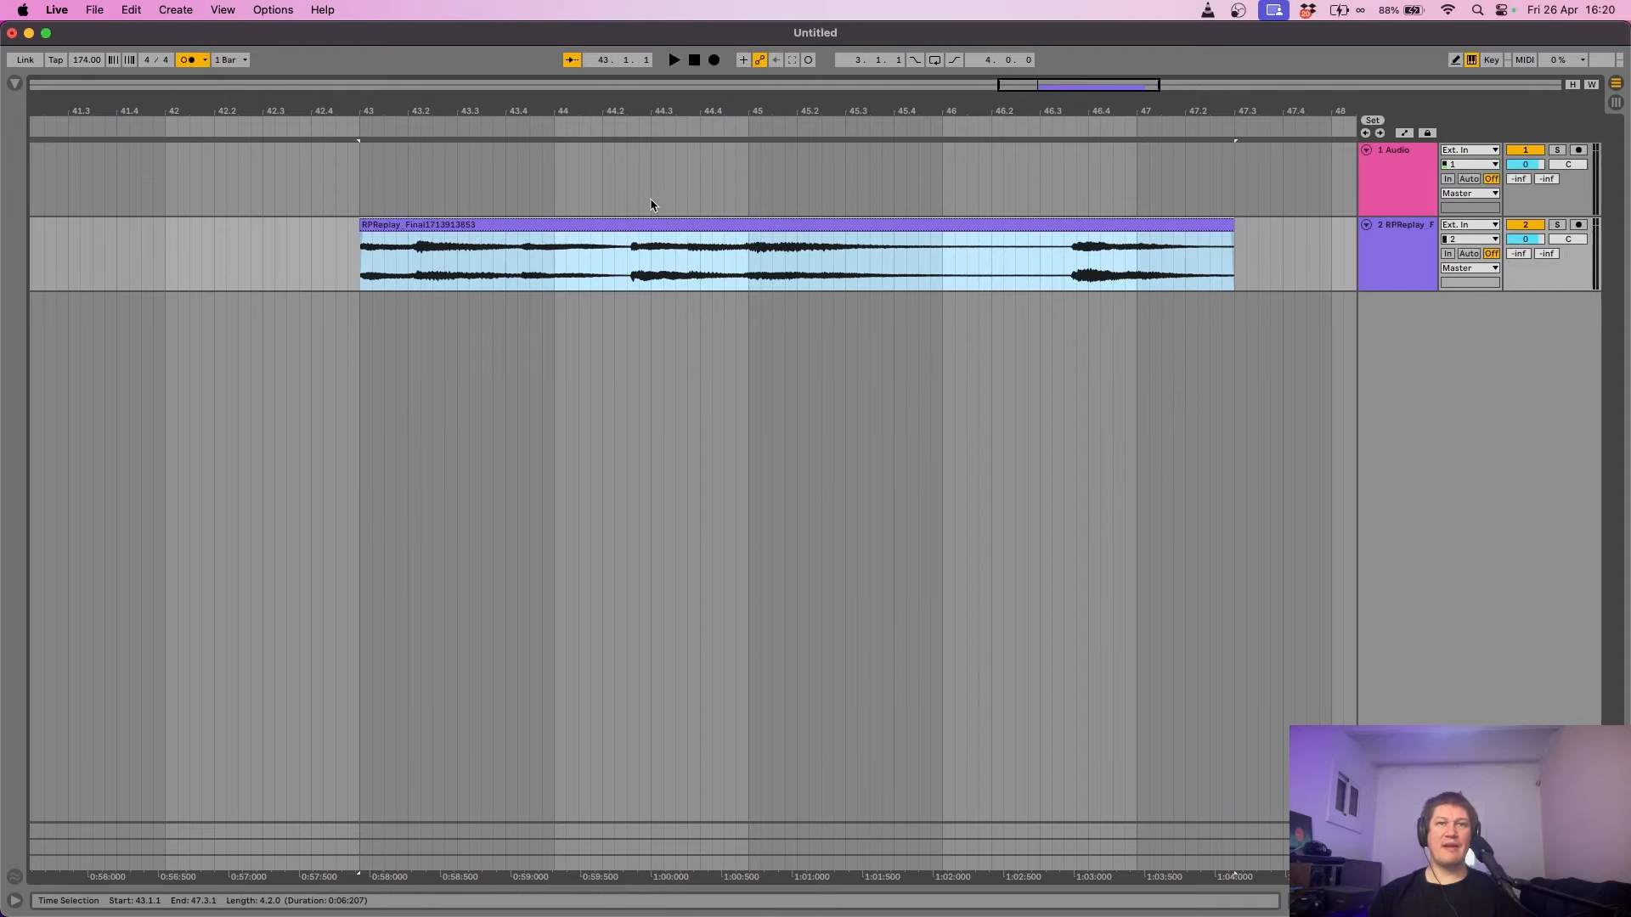
{"action": "double_click", "coordinate": [719, 226]}
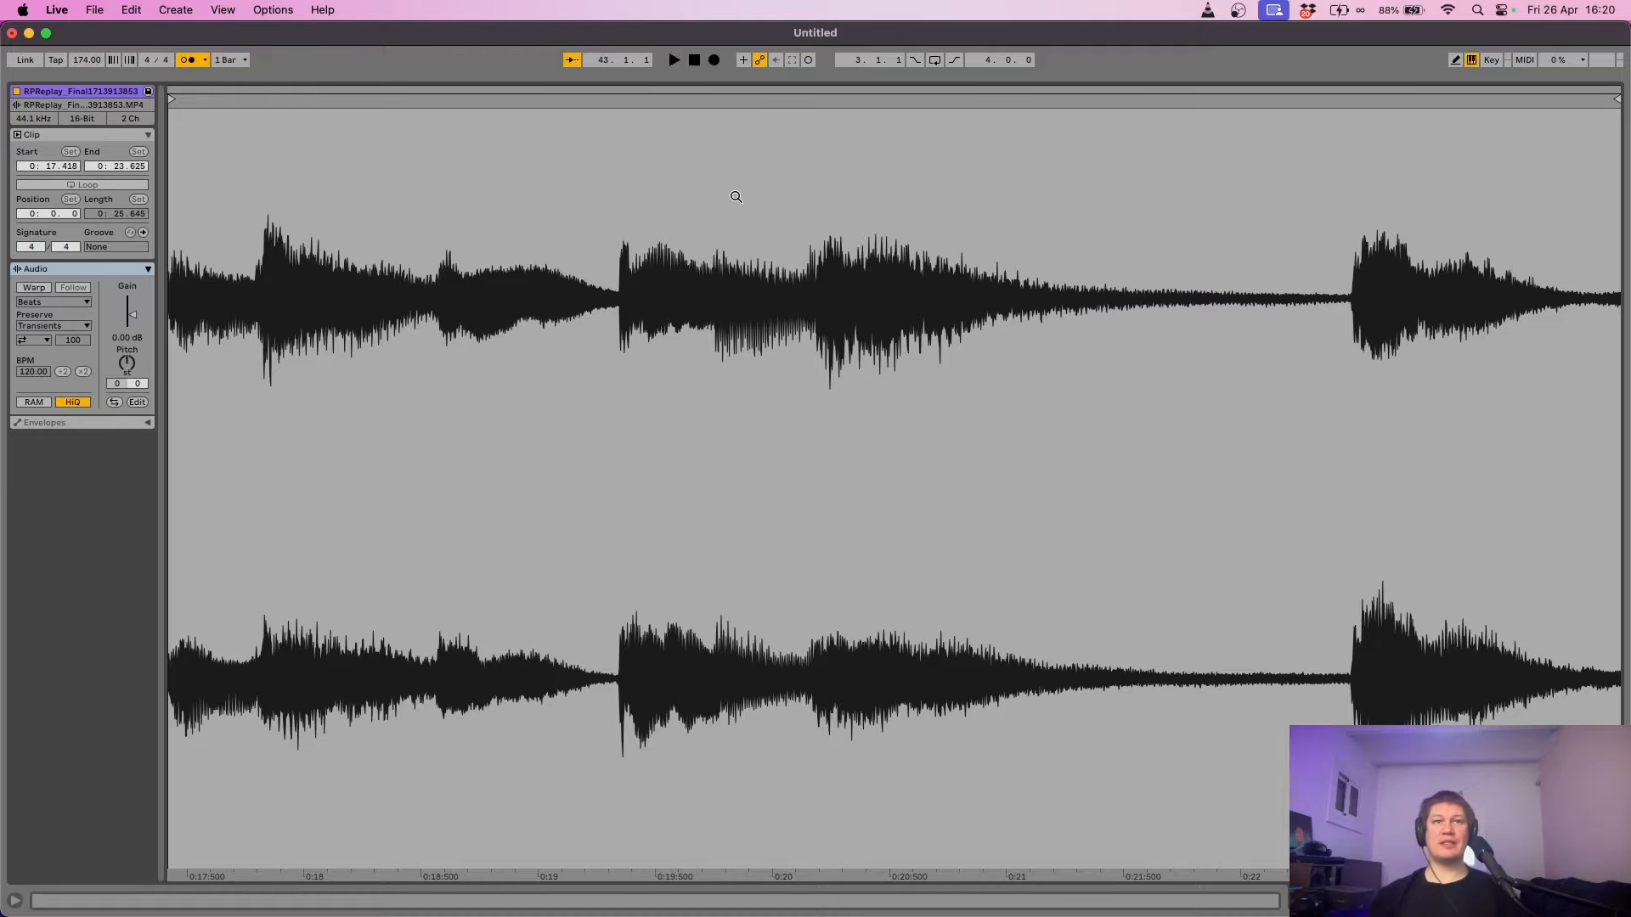
- Set the clip's Seg. BPM to 174, enable Warp, and pin the end warp marker to bar 47
{"action": "key", "text": "space"}
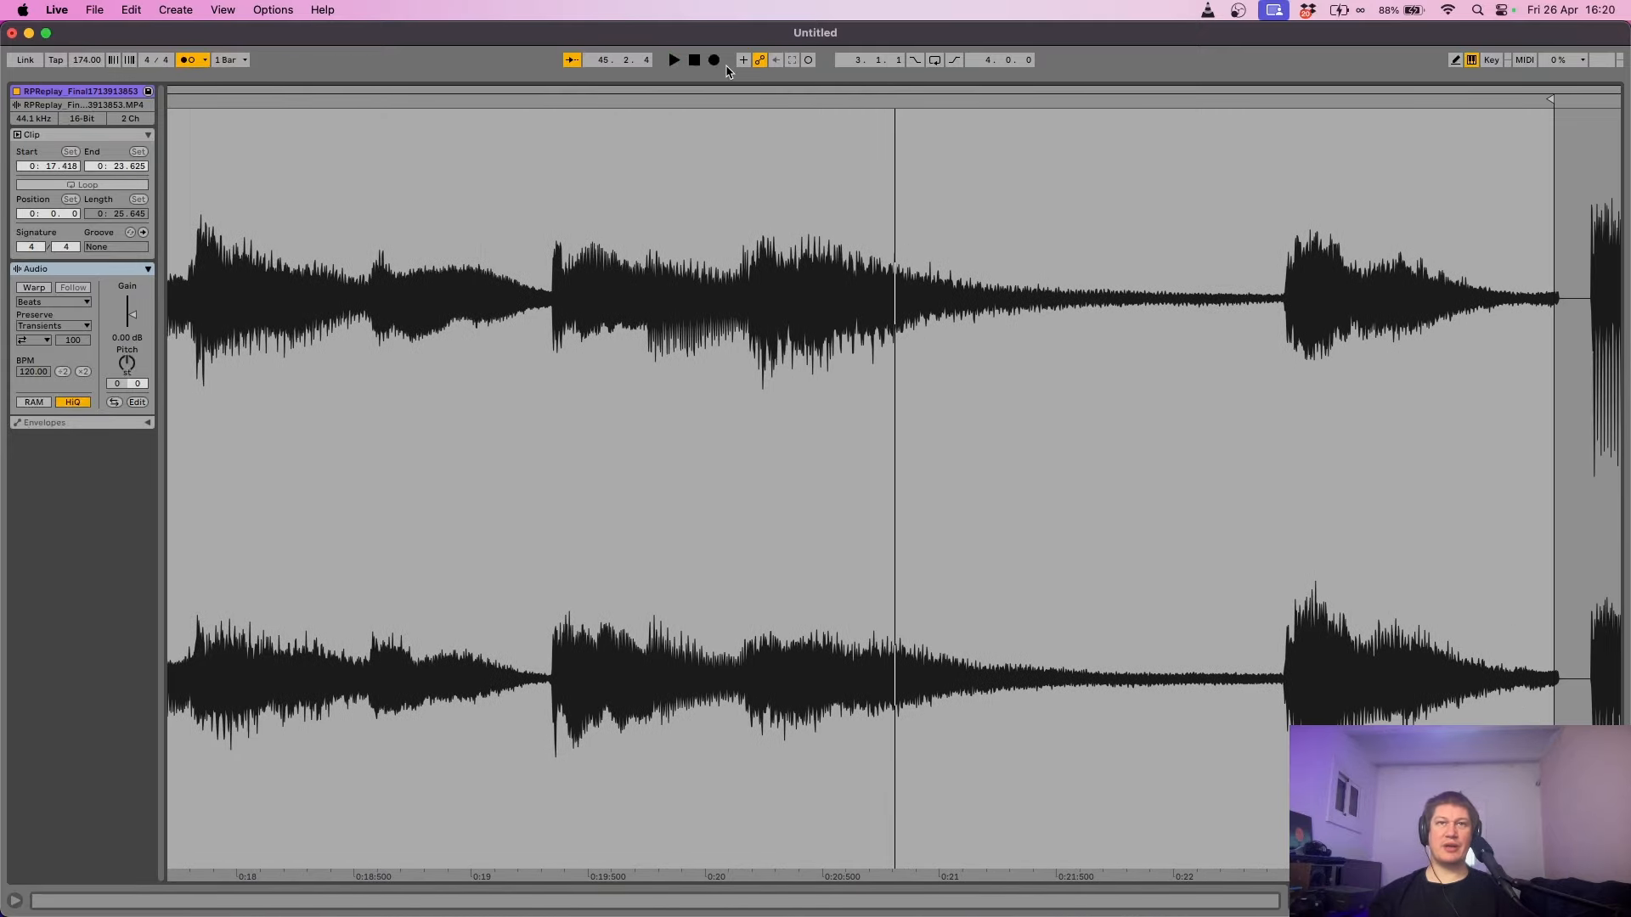
{"action": "left_click", "coordinate": [726, 87]}
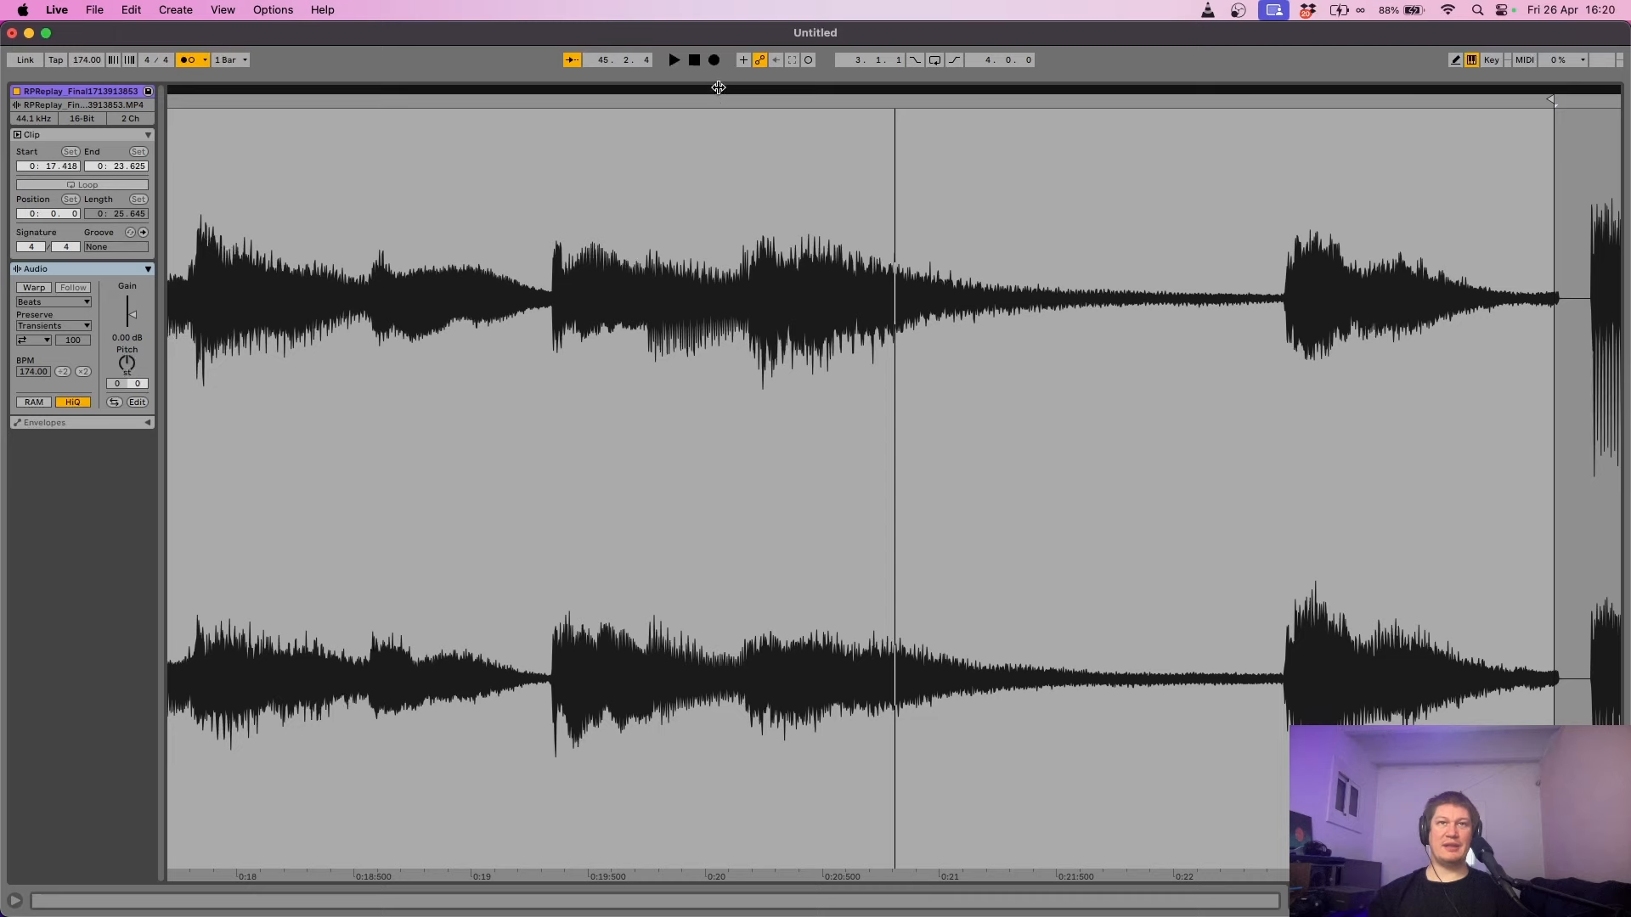
{"action": "left_click", "coordinate": [34, 288]}
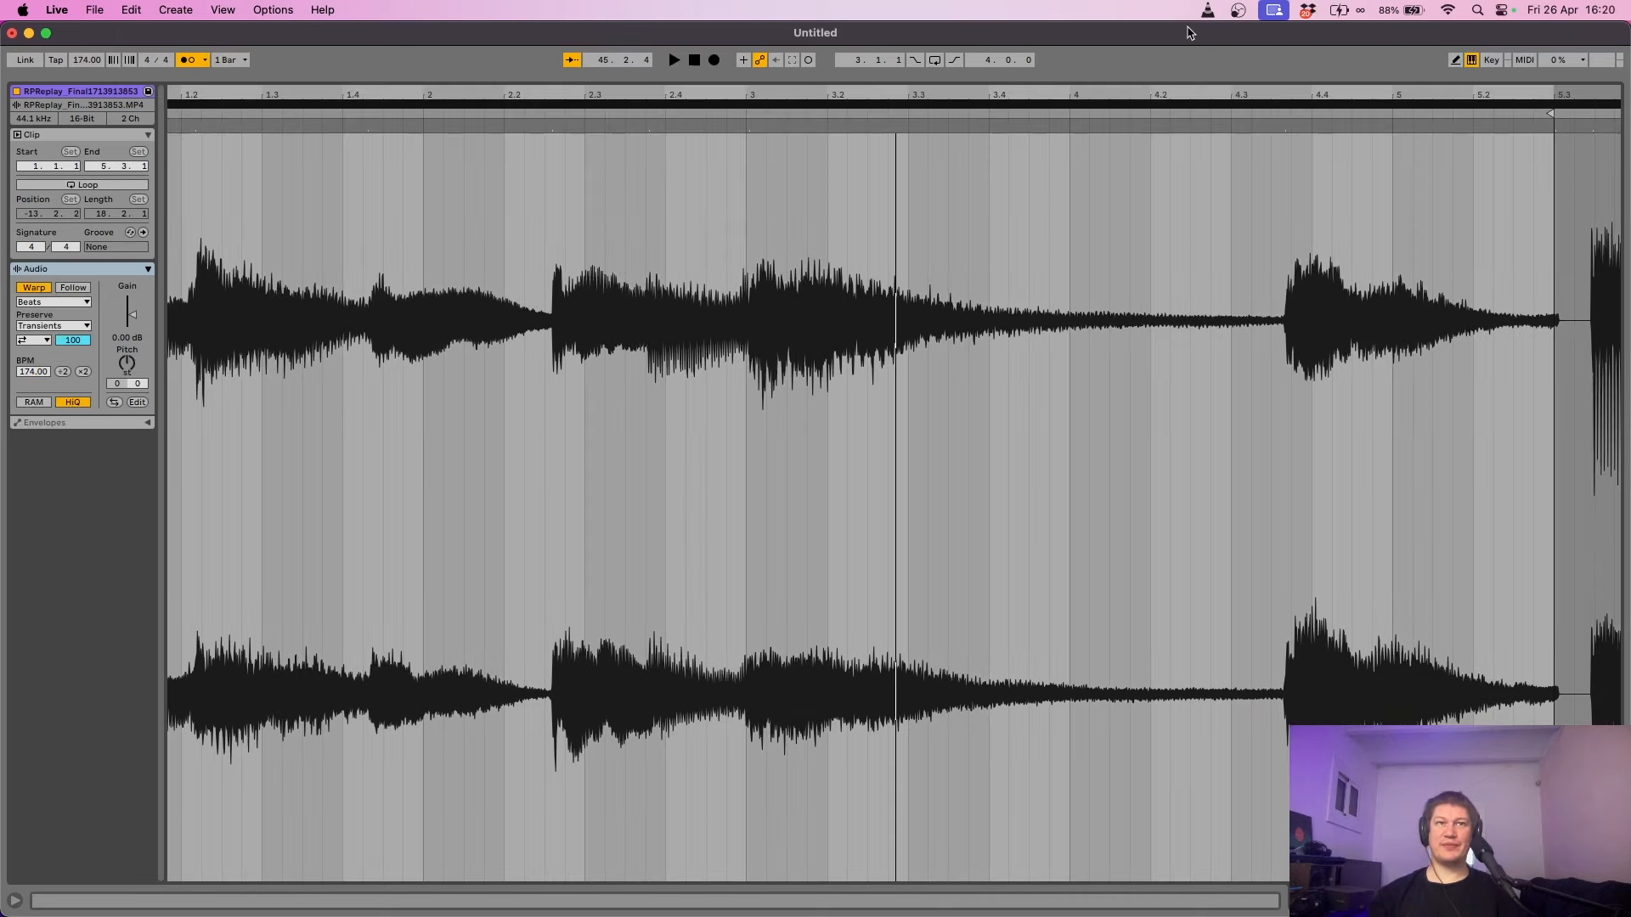
{"action": "left_click_drag", "start_coordinate": [199, 95], "coordinate": [212, 255]}
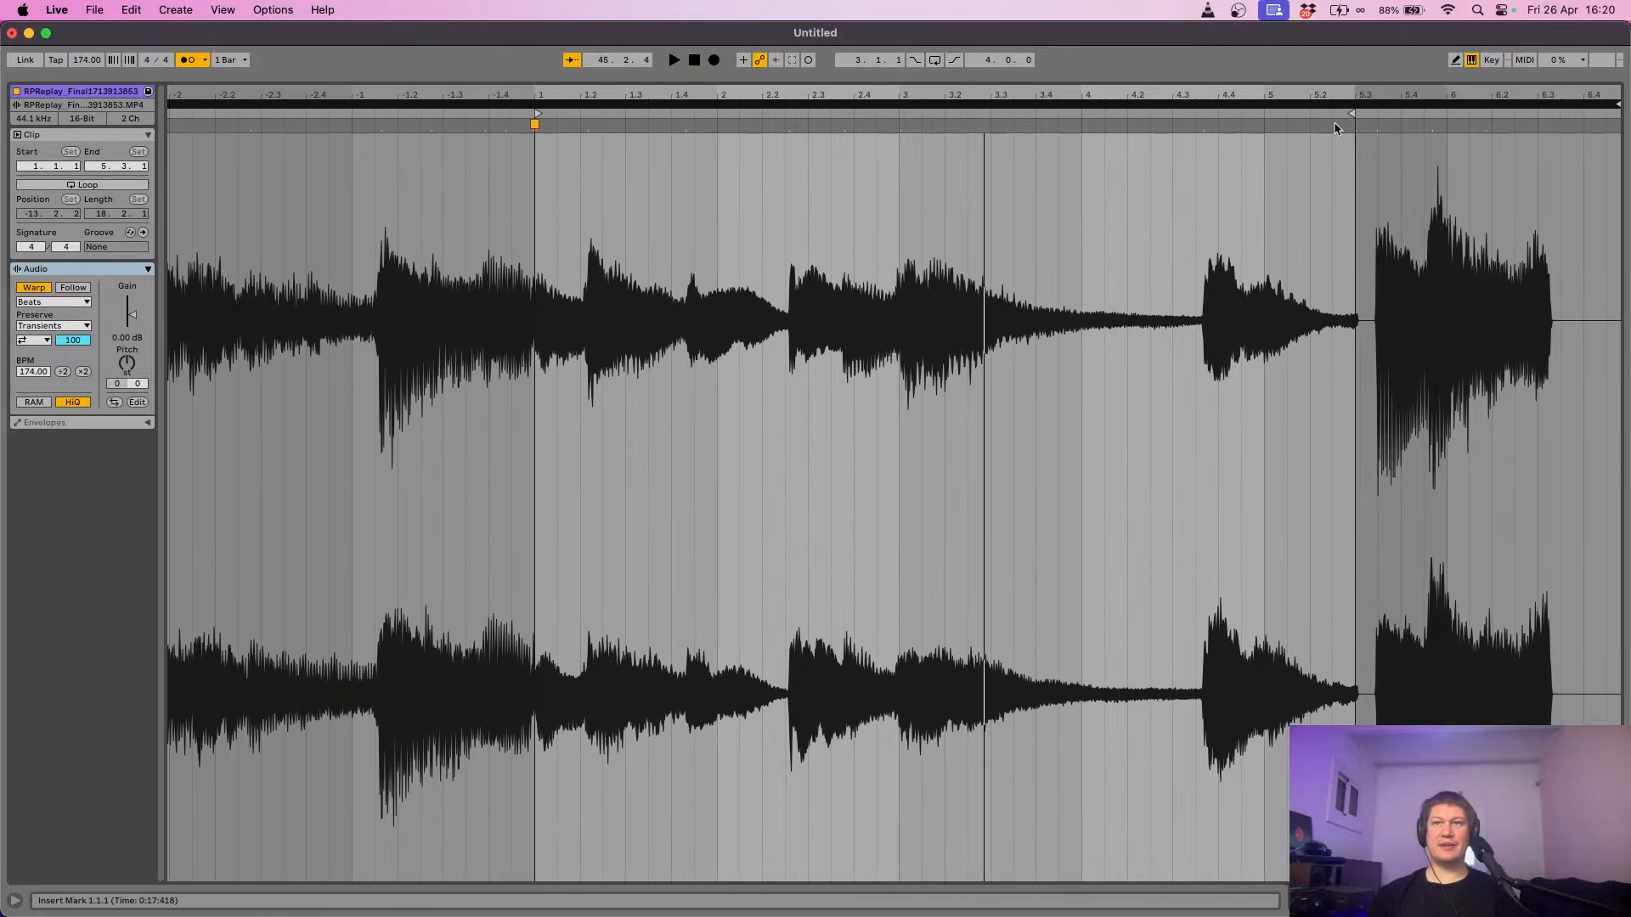
{"action": "left_click_drag", "start_coordinate": [1355, 125], "coordinate": [1260, 112]}
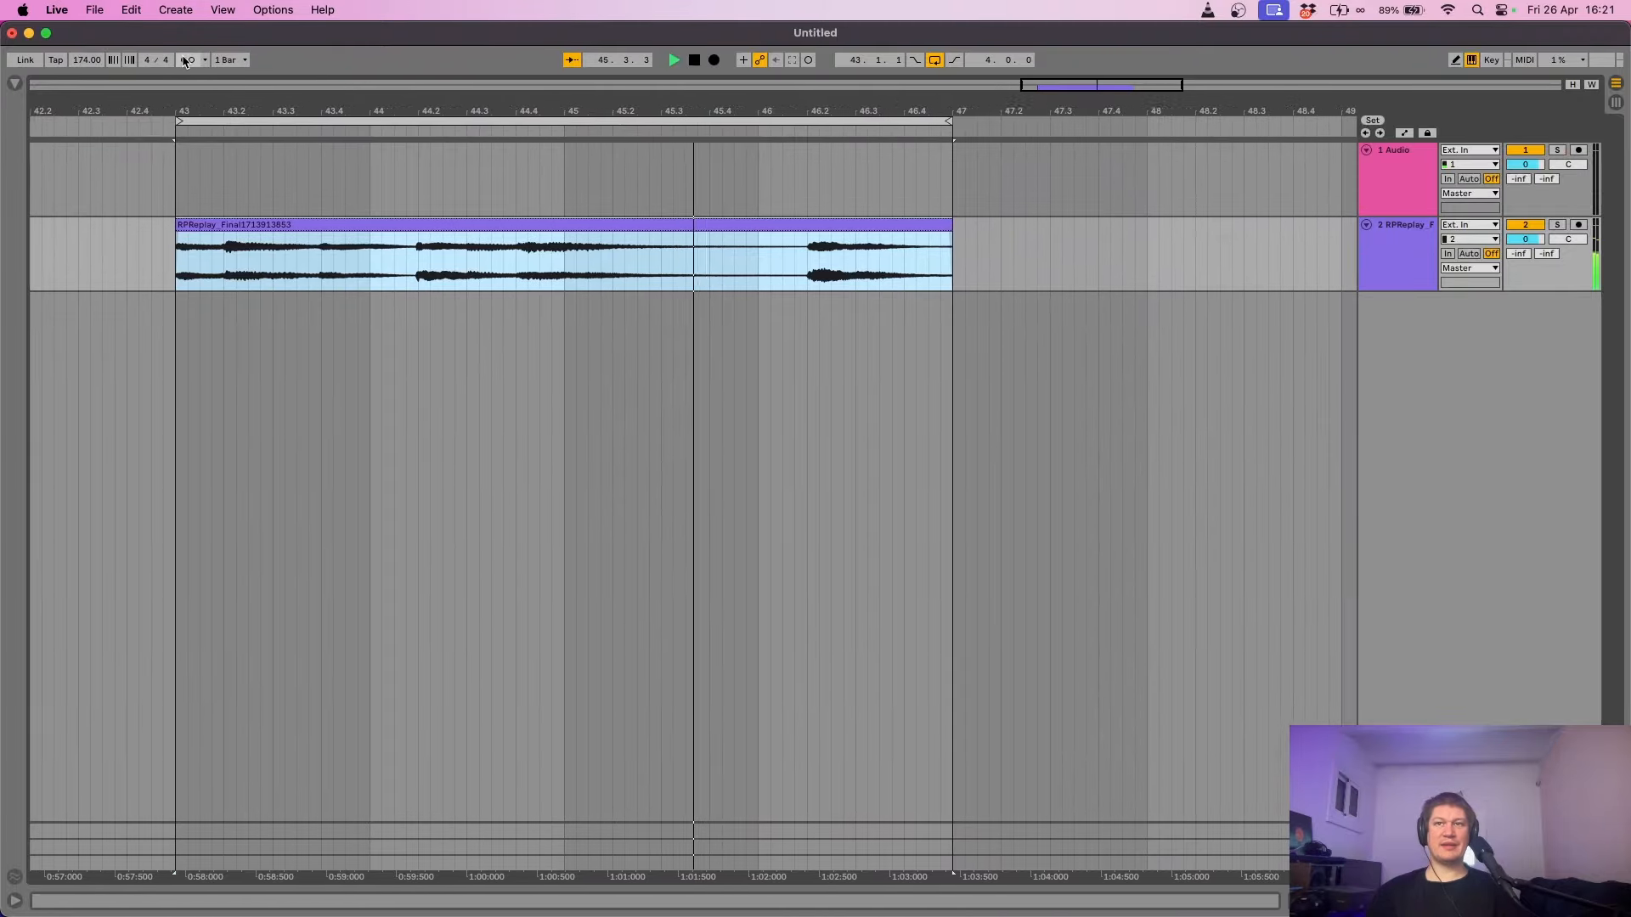
- Convert the RPReplay clip's harmony to a new MIDI track, then expand, solo and play it
{"action": "right_click", "coordinate": [592, 223]}
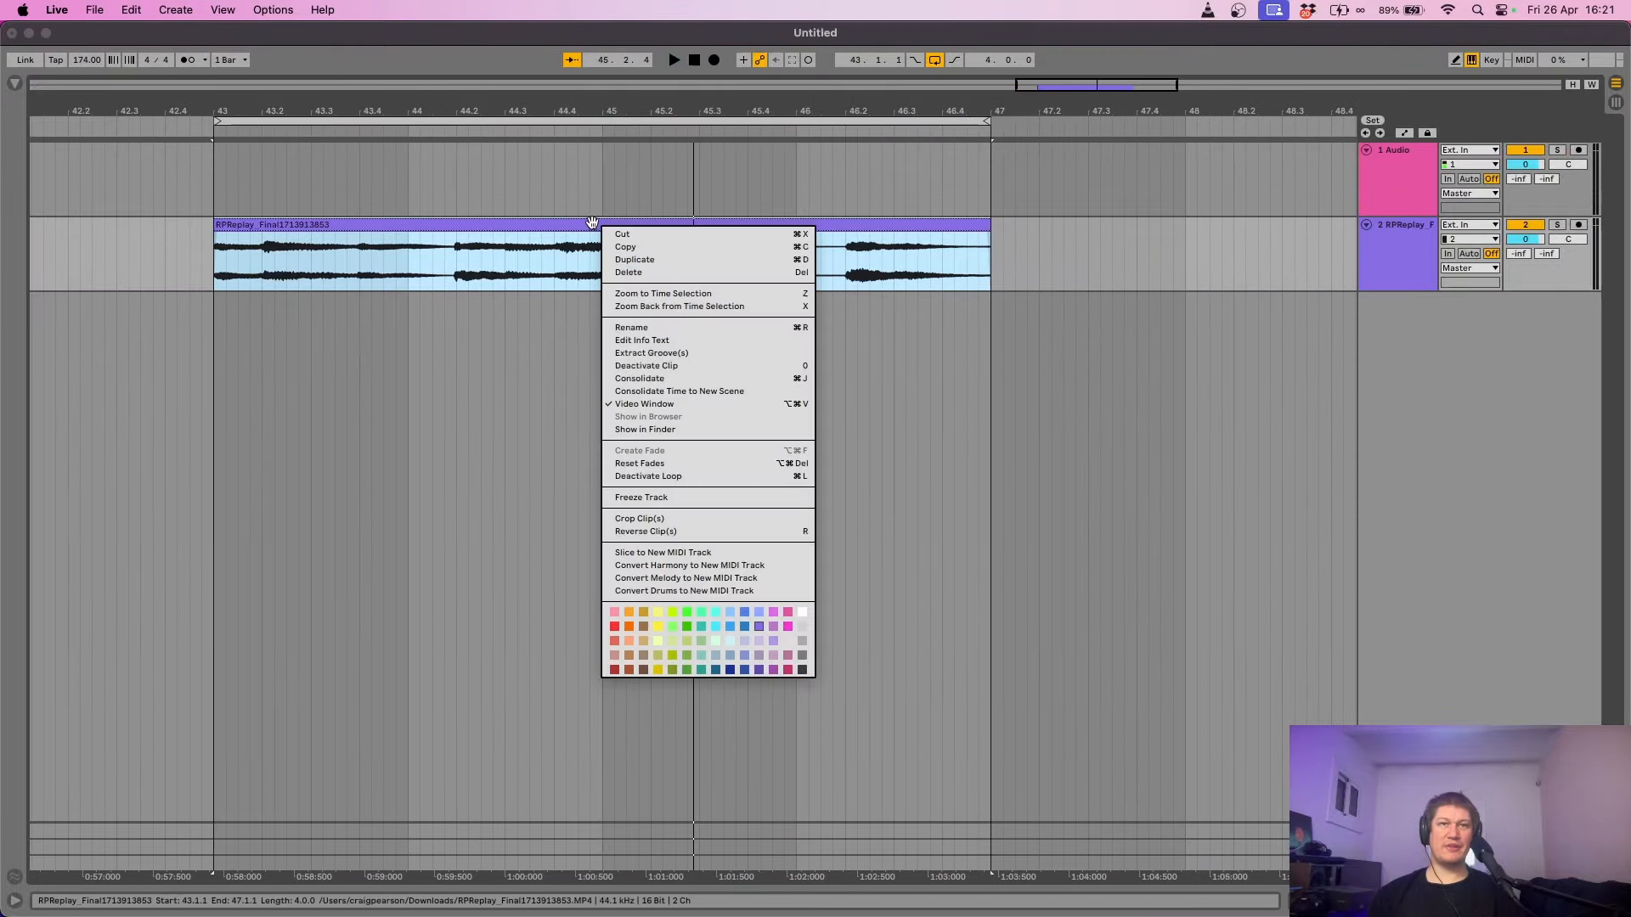
{"action": "left_click", "coordinate": [681, 565]}
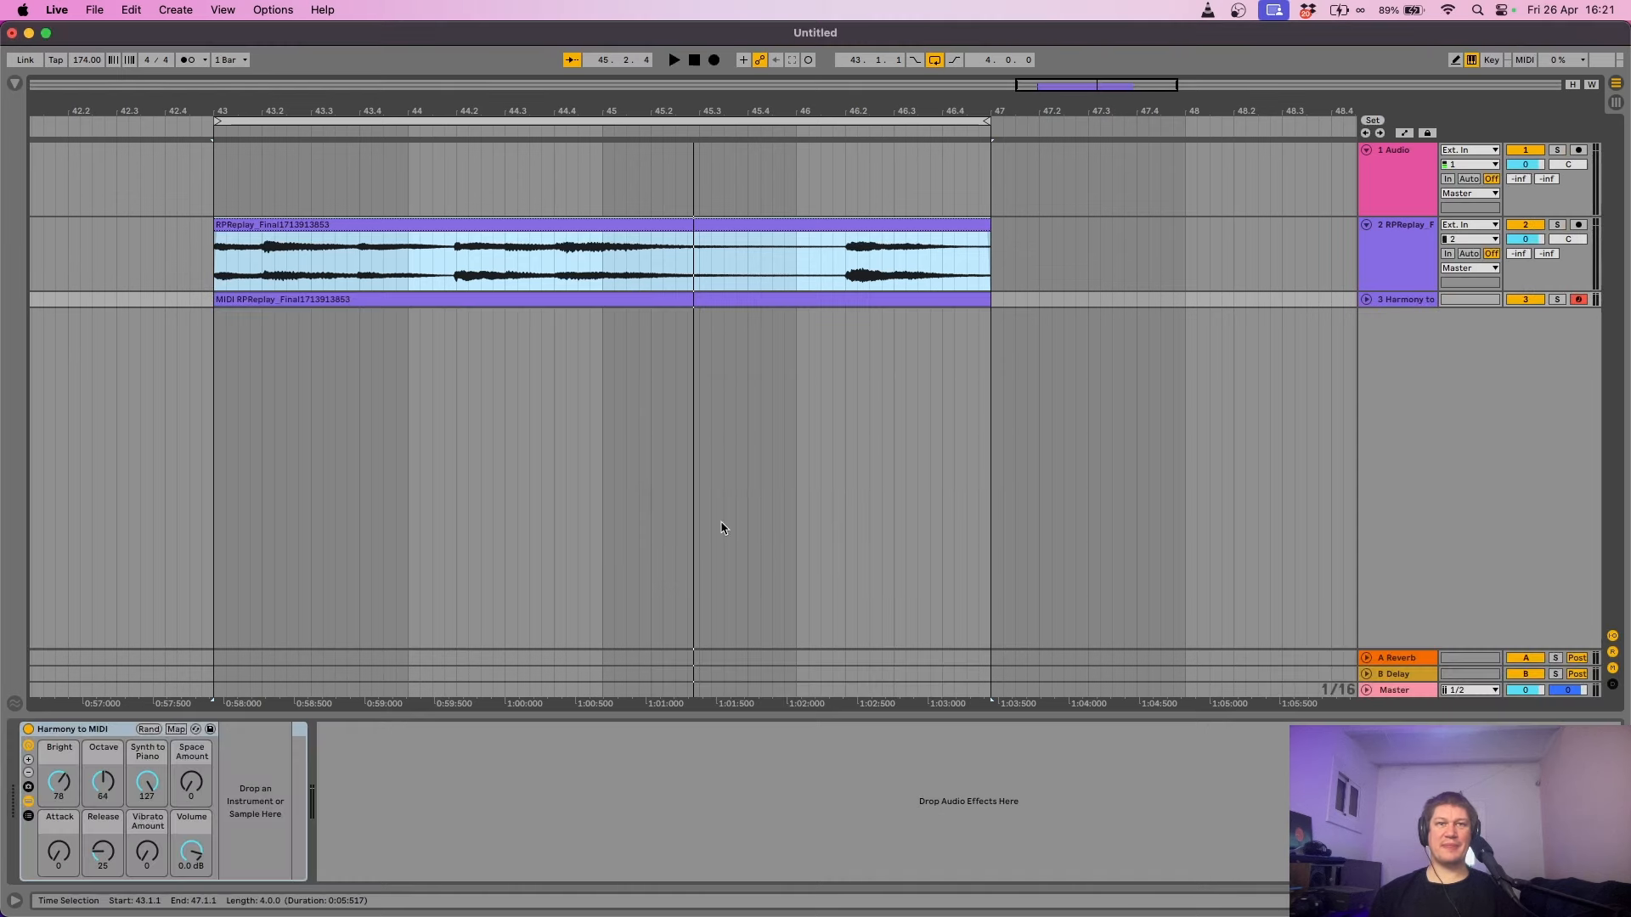
{"action": "left_click", "coordinate": [1365, 300]}
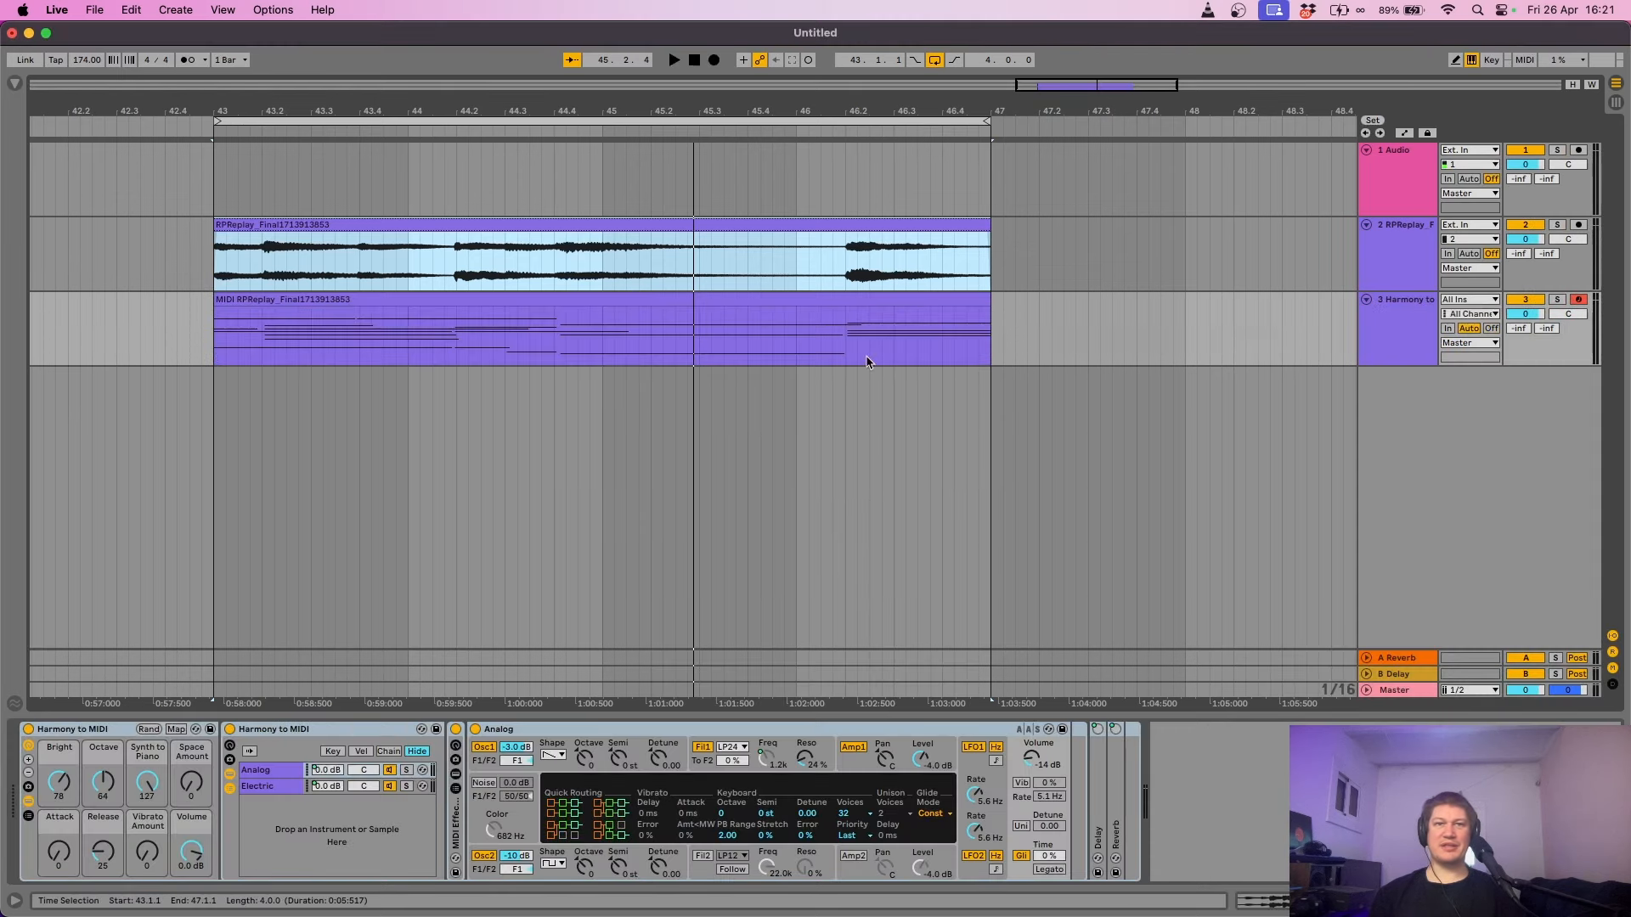
{"action": "left_click", "coordinate": [1557, 300]}
{"action": "key", "text": "space"}
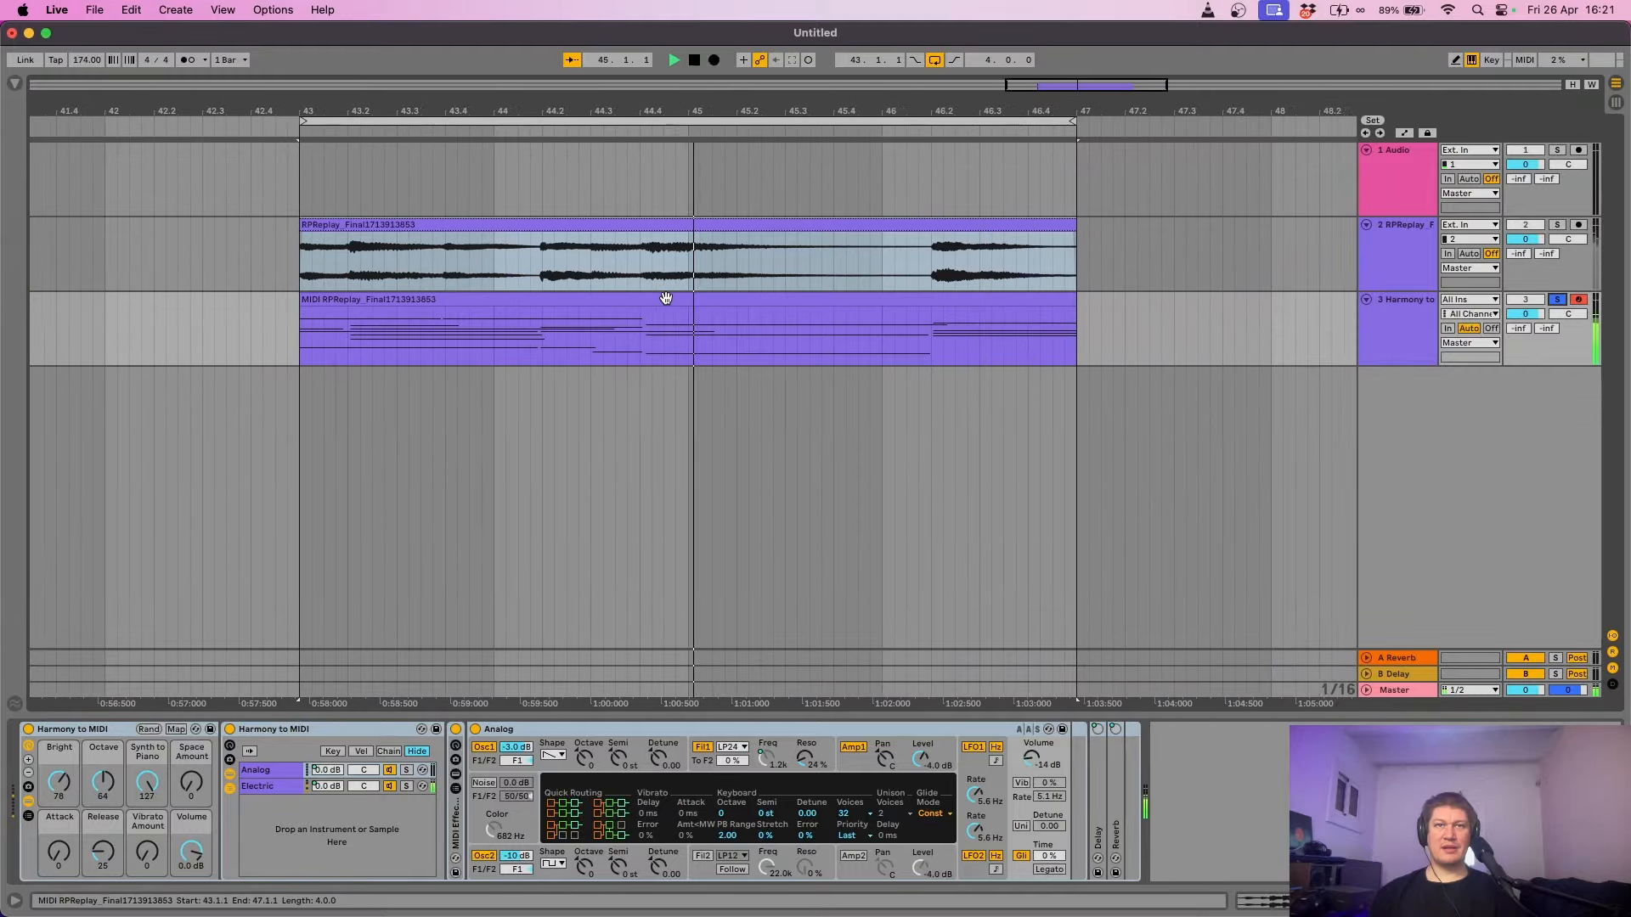
{"action": "double_click", "coordinate": [666, 302]}
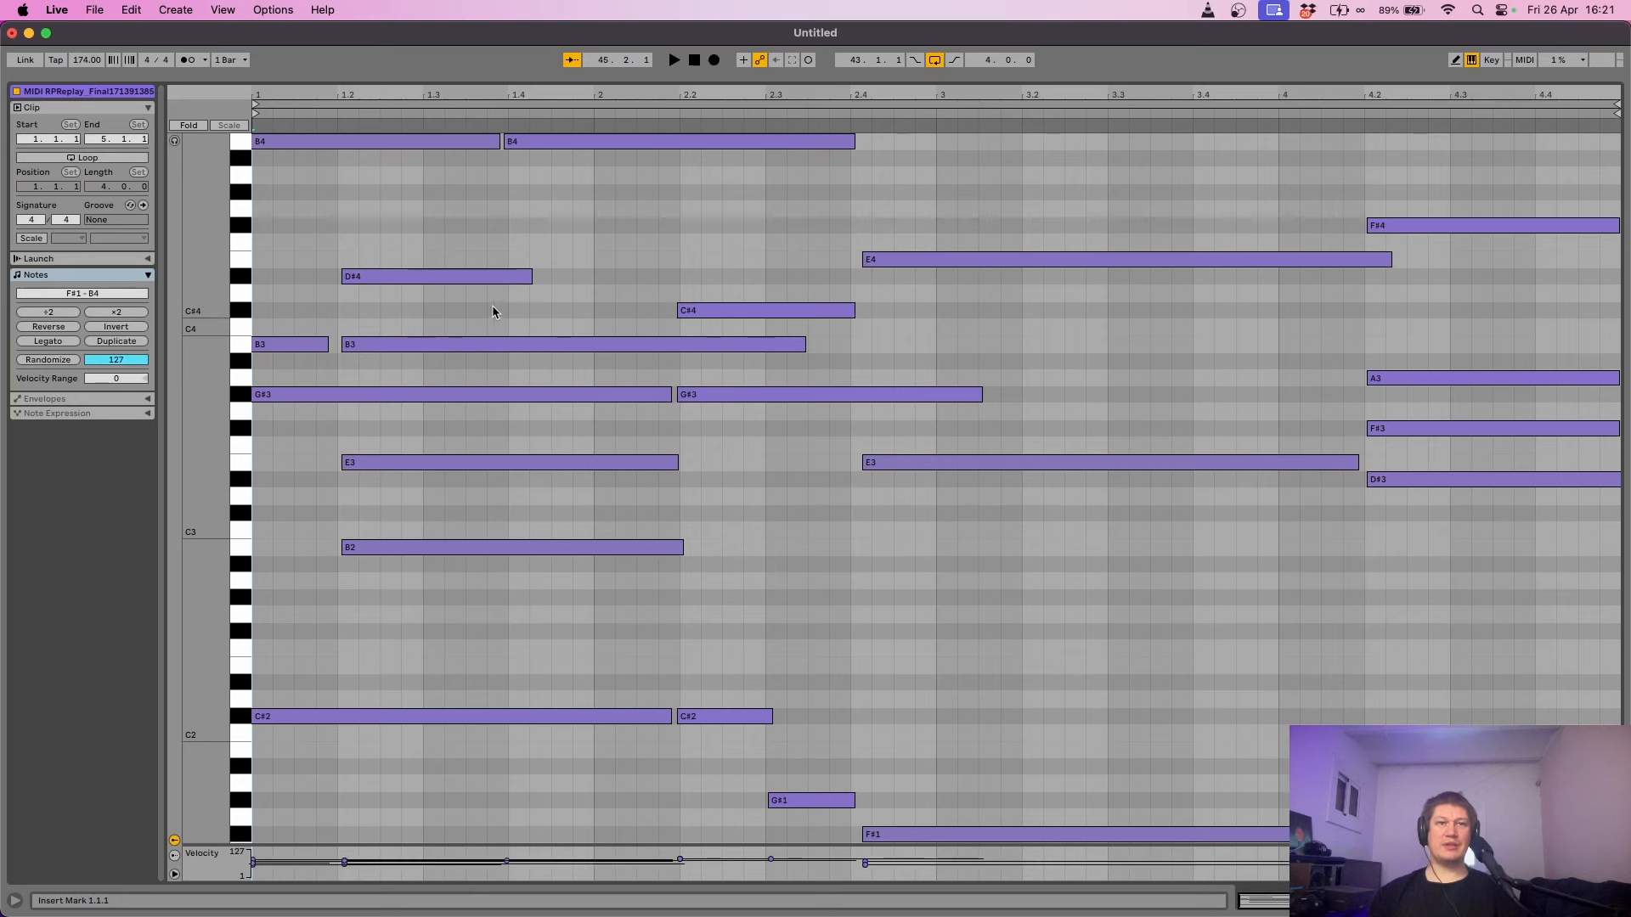
{"action": "left_click_drag", "start_coordinate": [195, 244], "coordinate": [145, 245]}
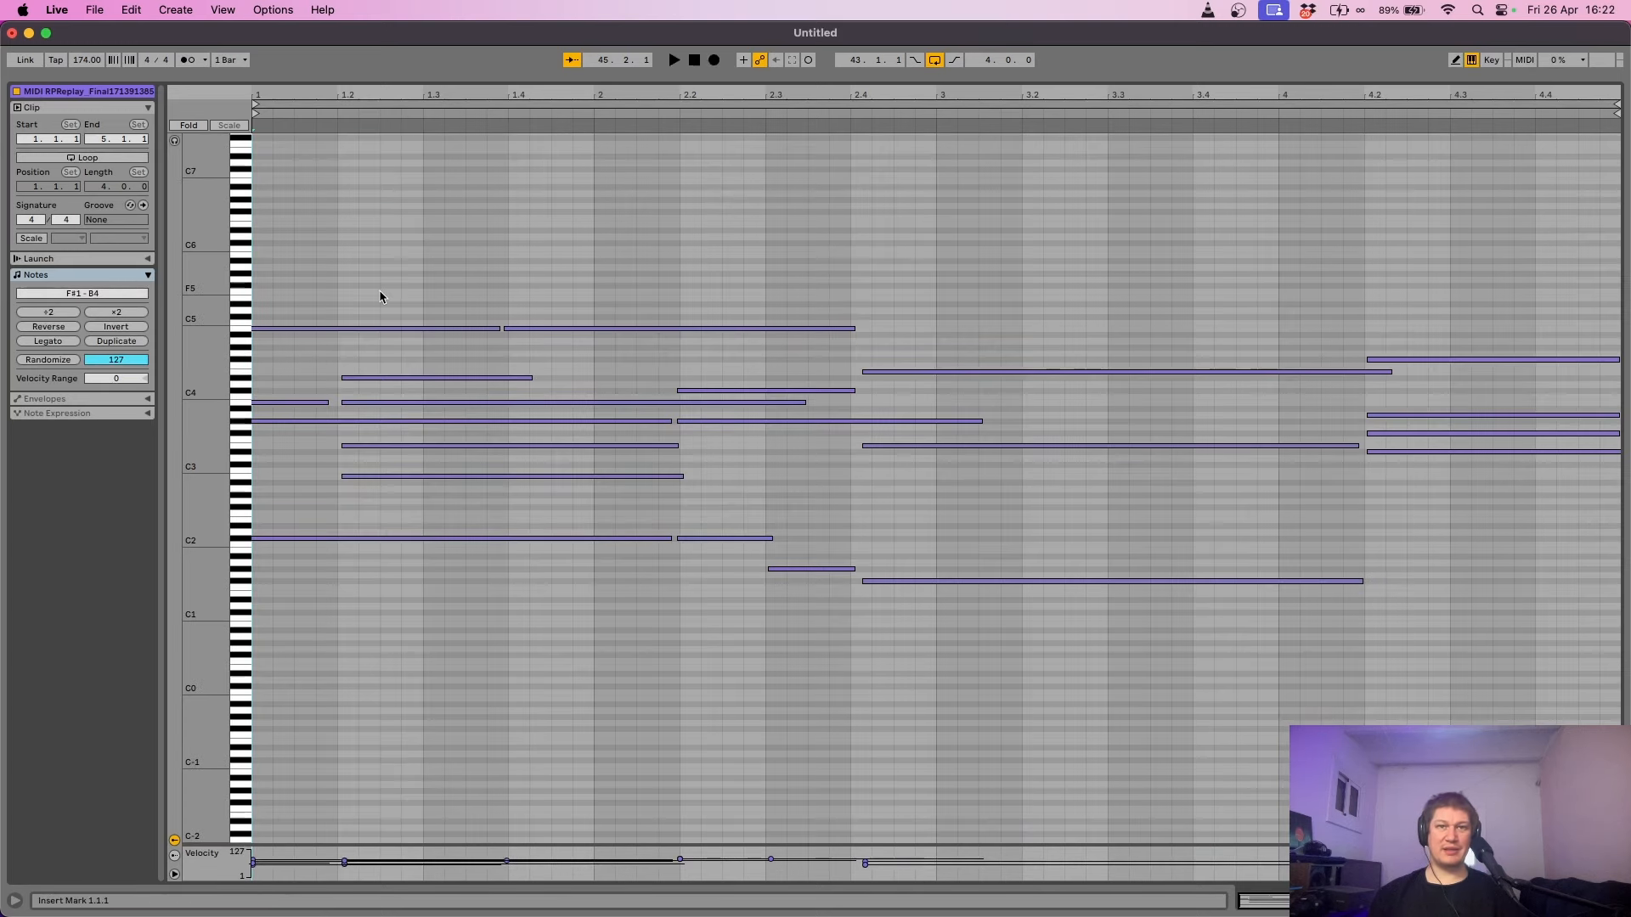
{"action": "key", "text": "space"}
{"action": "left_click", "coordinate": [1482, 902]}
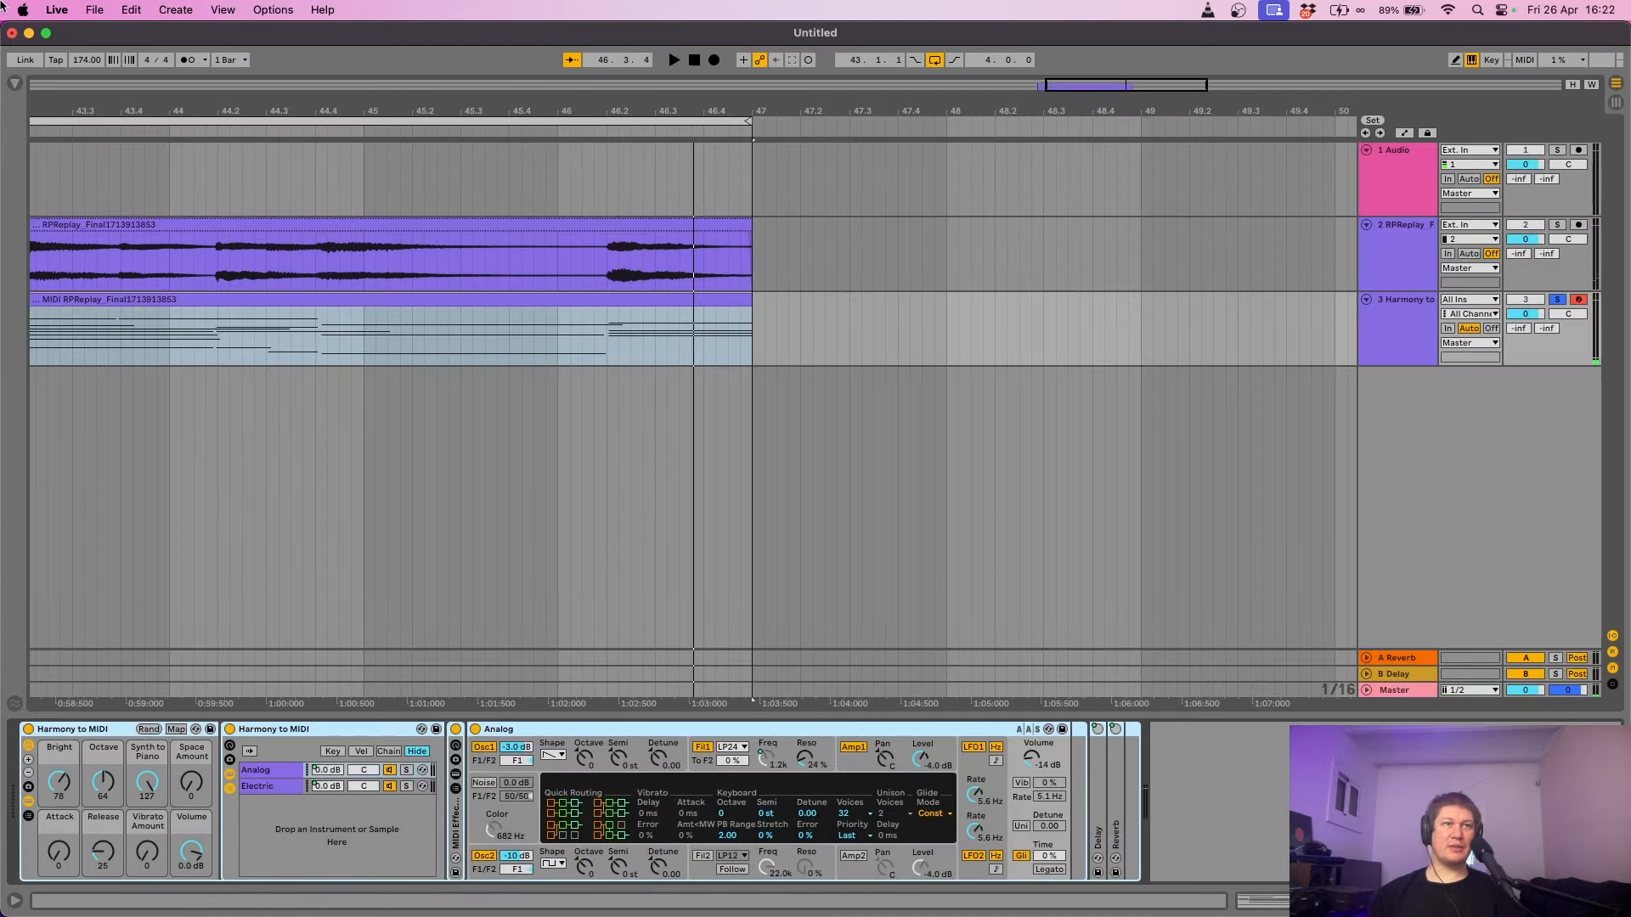
- Load Kontakt 7 from Plug-Ins > AUv2 > Native Instruments onto the harmony track
{"action": "left_click", "coordinate": [14, 82]}
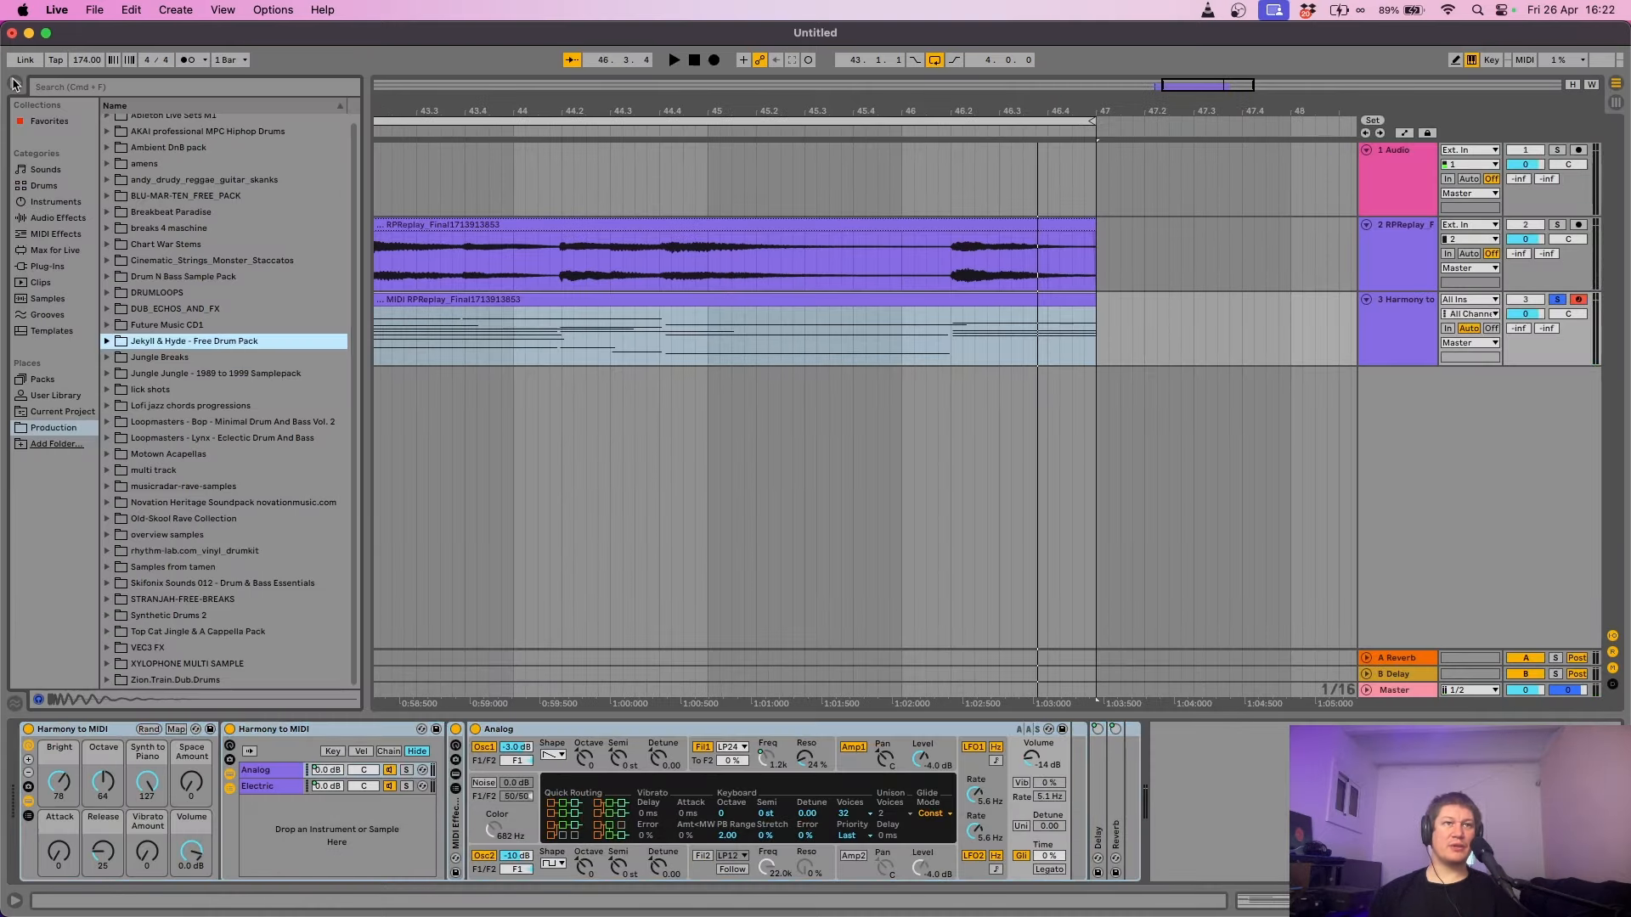
{"action": "left_click", "coordinate": [47, 267]}
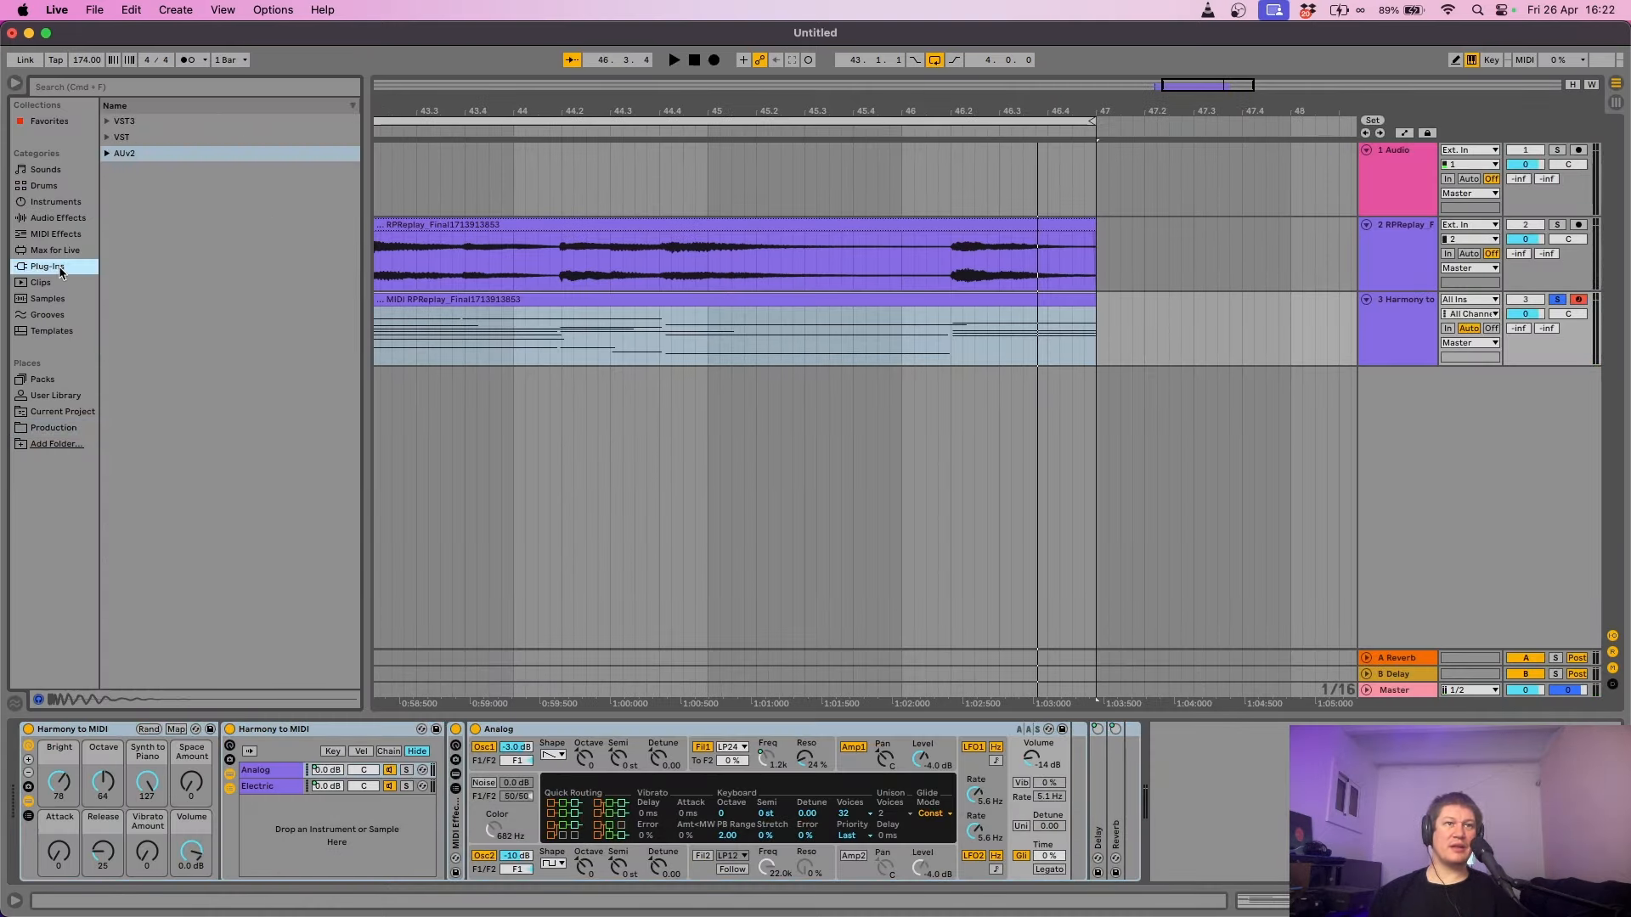
{"action": "left_click", "coordinate": [107, 151]}
{"action": "left_click", "coordinate": [108, 184]}
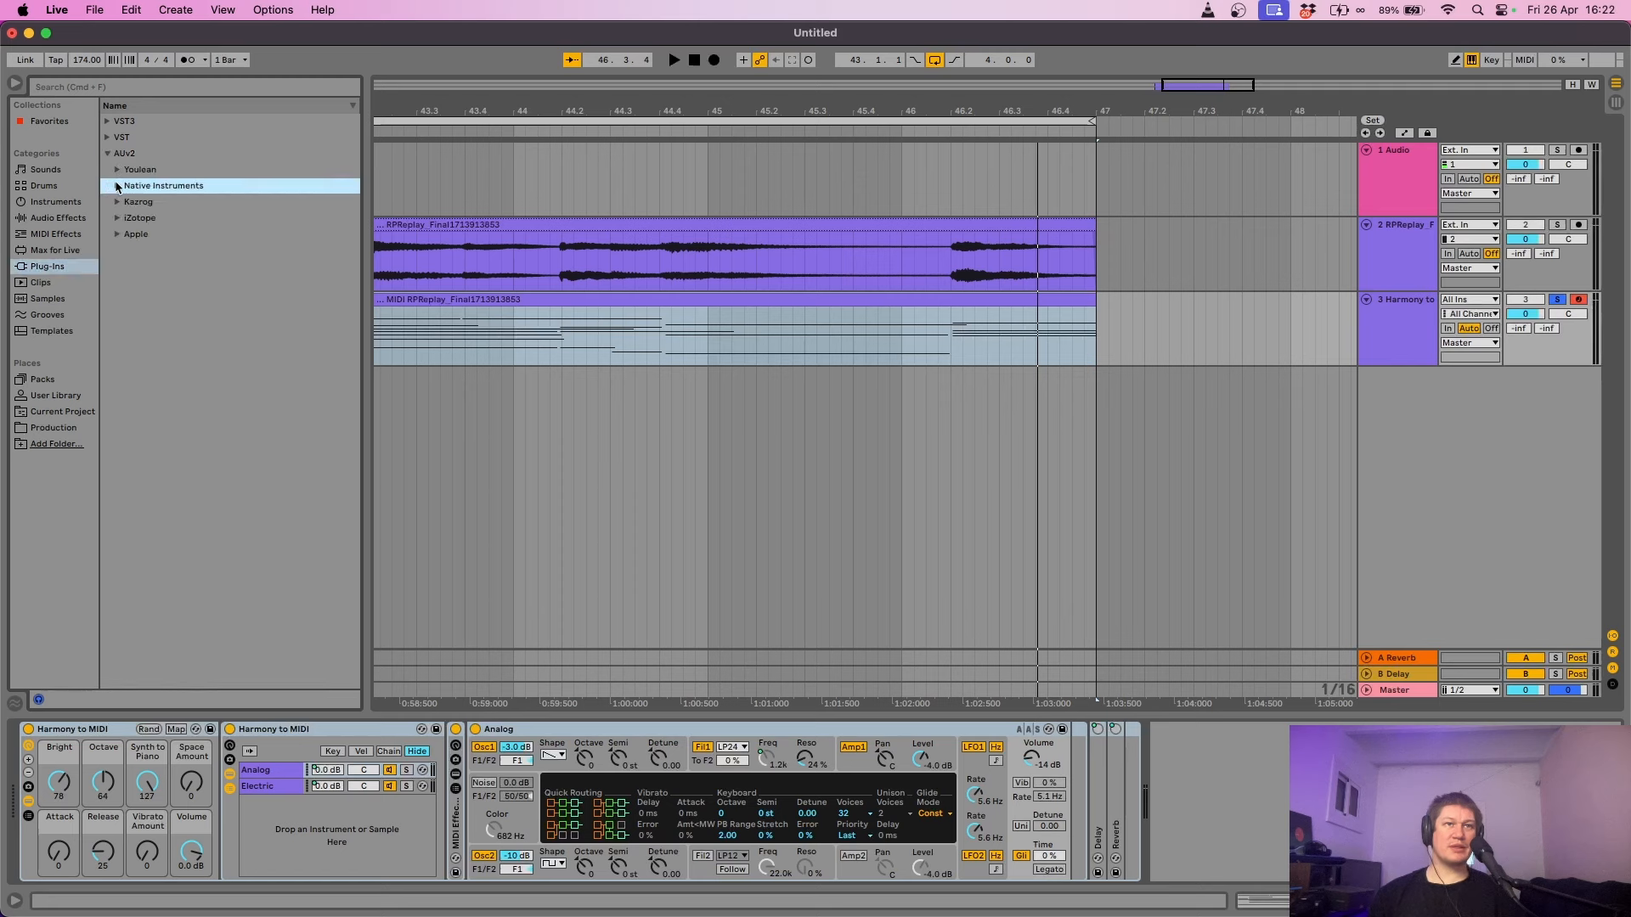
{"action": "left_click", "coordinate": [118, 186]}
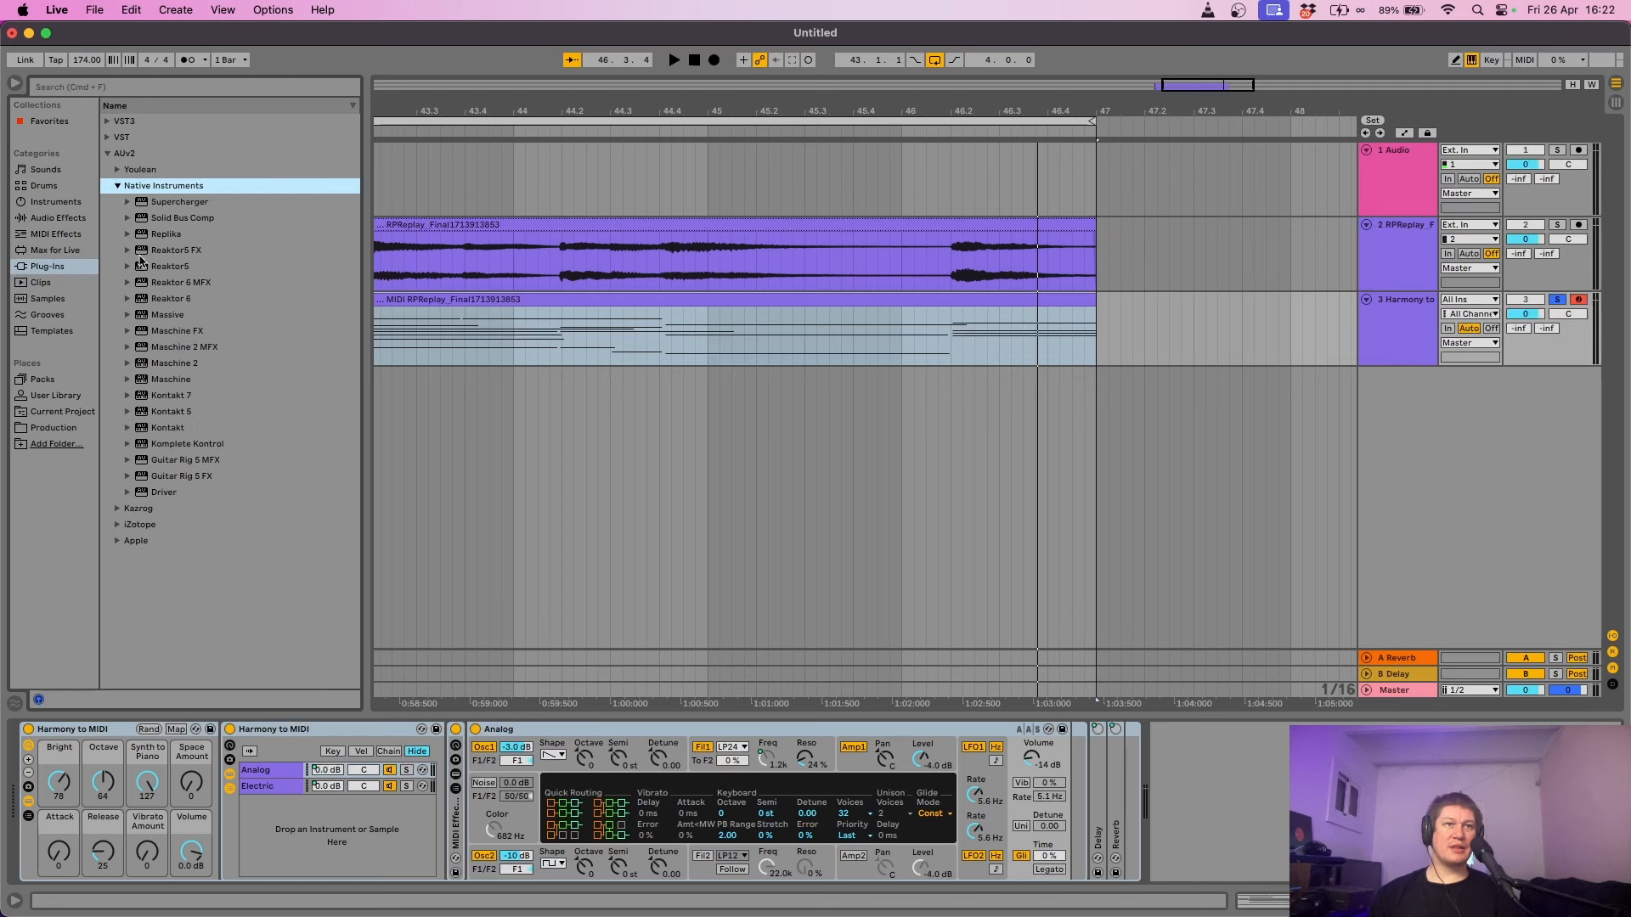
{"action": "left_click", "coordinate": [182, 401]}
{"action": "left_click_drag", "start_coordinate": [150, 712], "coordinate": [112, 736]}
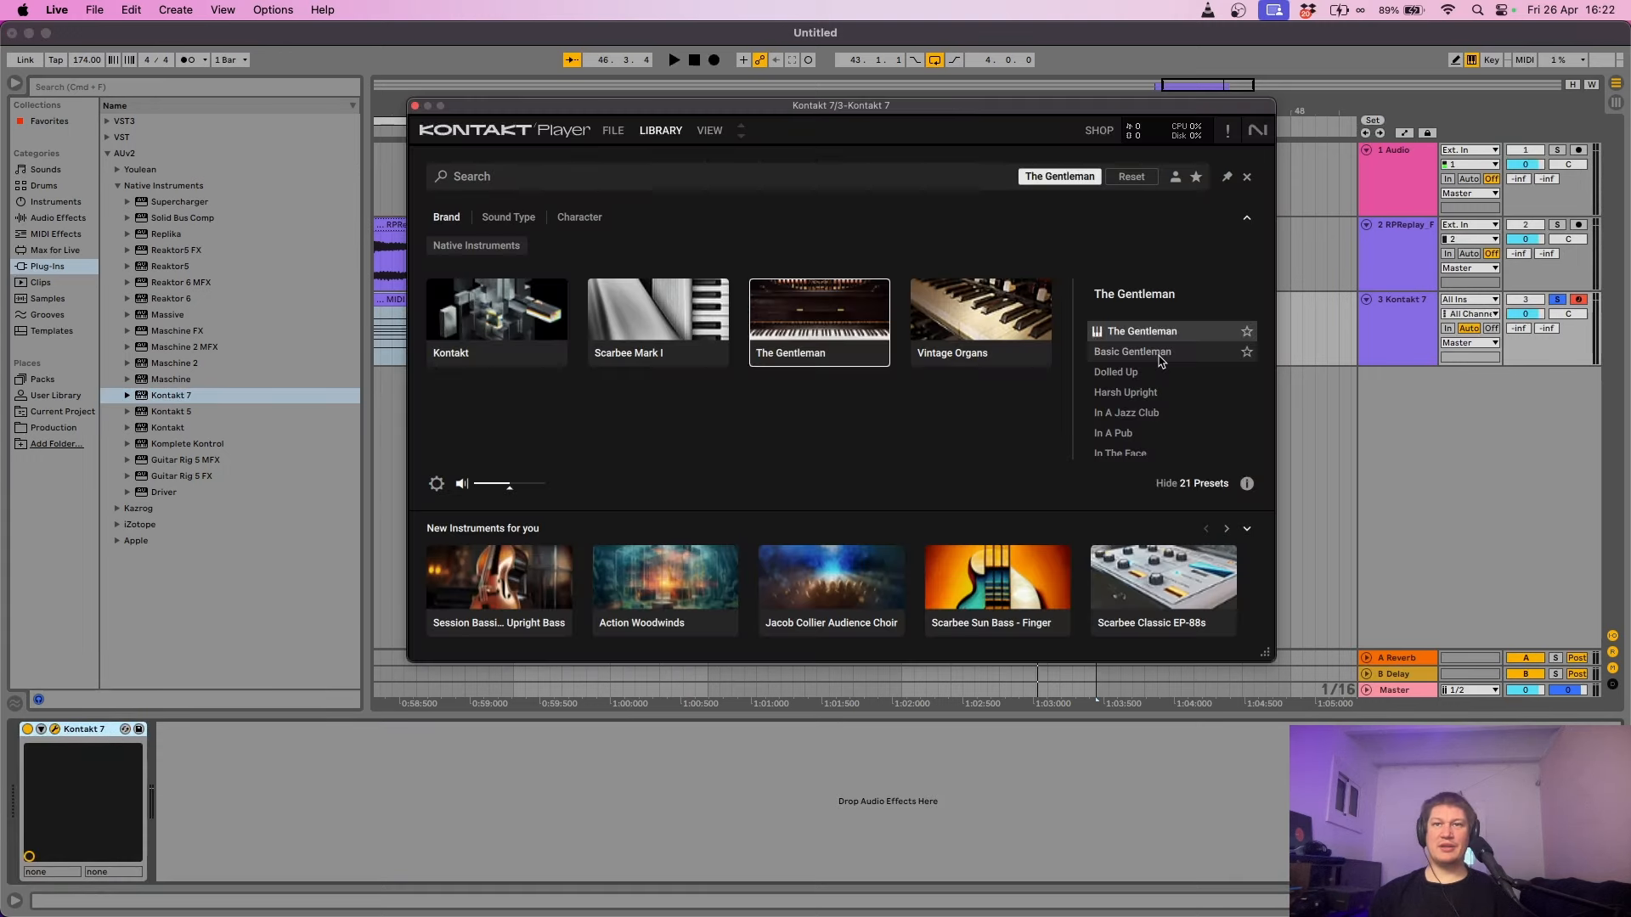
- Choose The Gentleman piano in Kontakt 7, audition the chords, and close the plug-in window
{"action": "left_click", "coordinate": [1161, 353]}
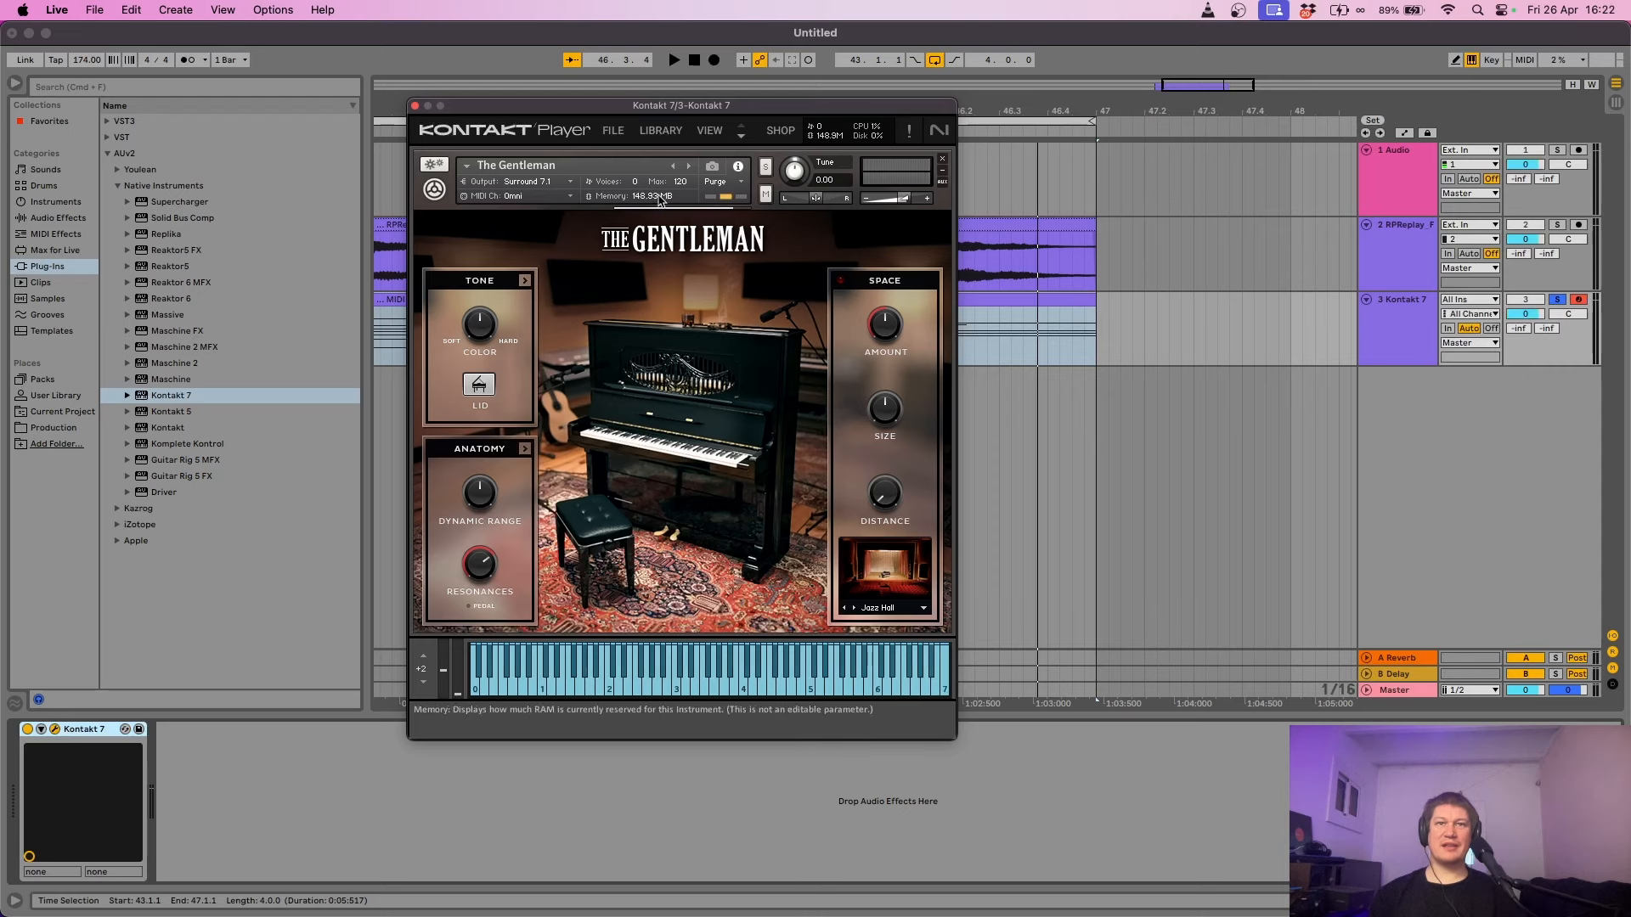
{"action": "key", "text": "space"}
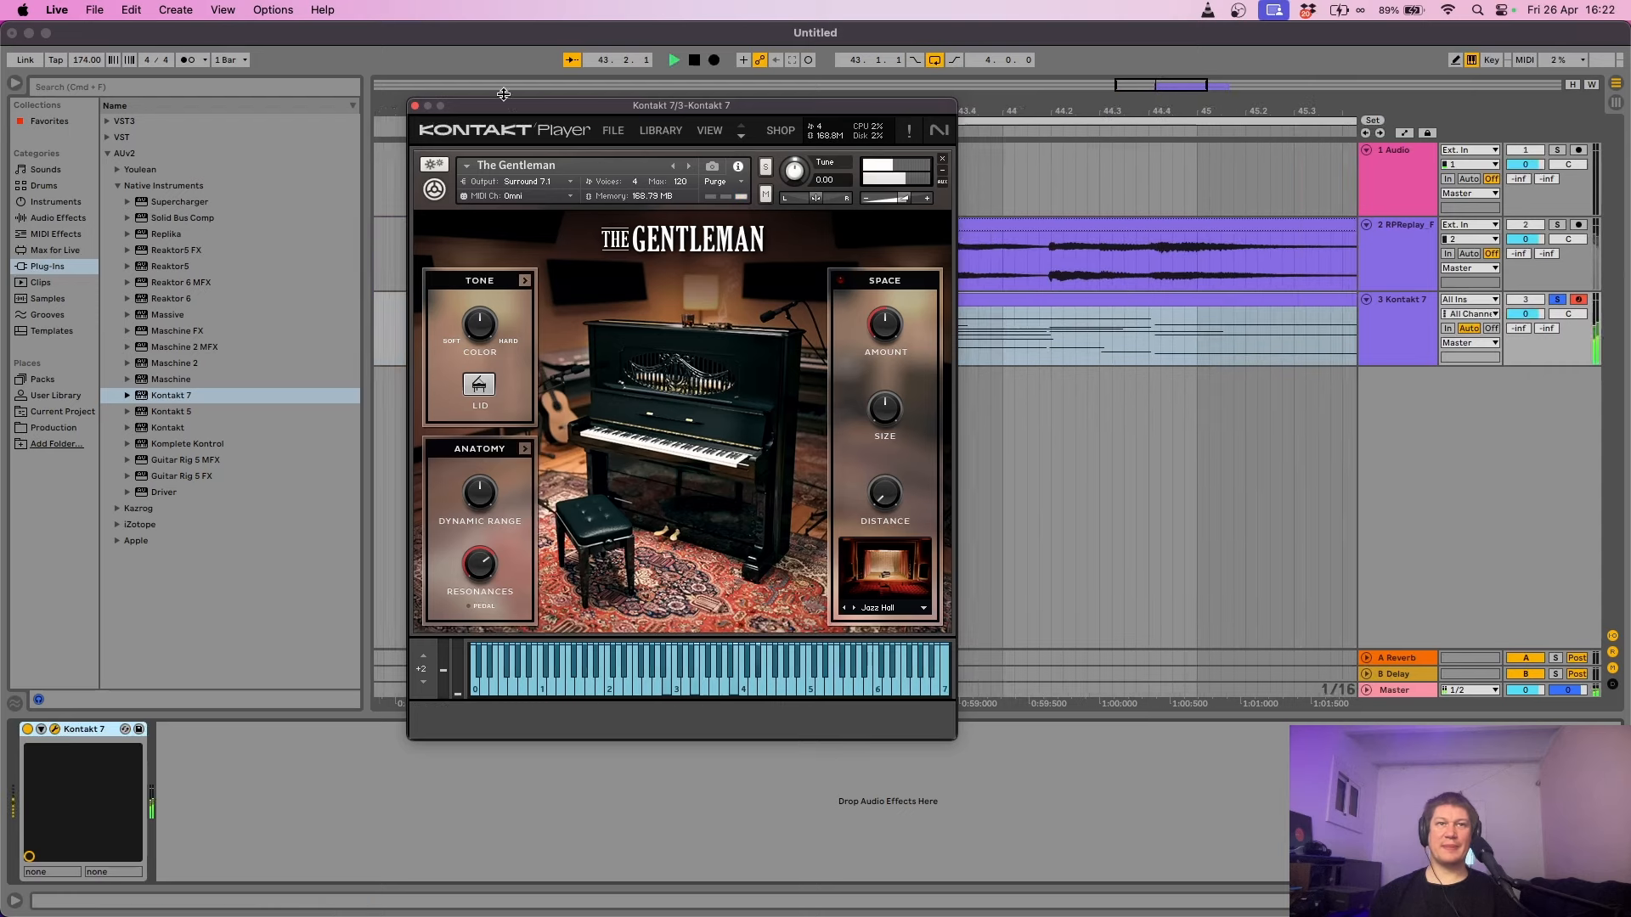
{"action": "left_click", "coordinate": [415, 106]}
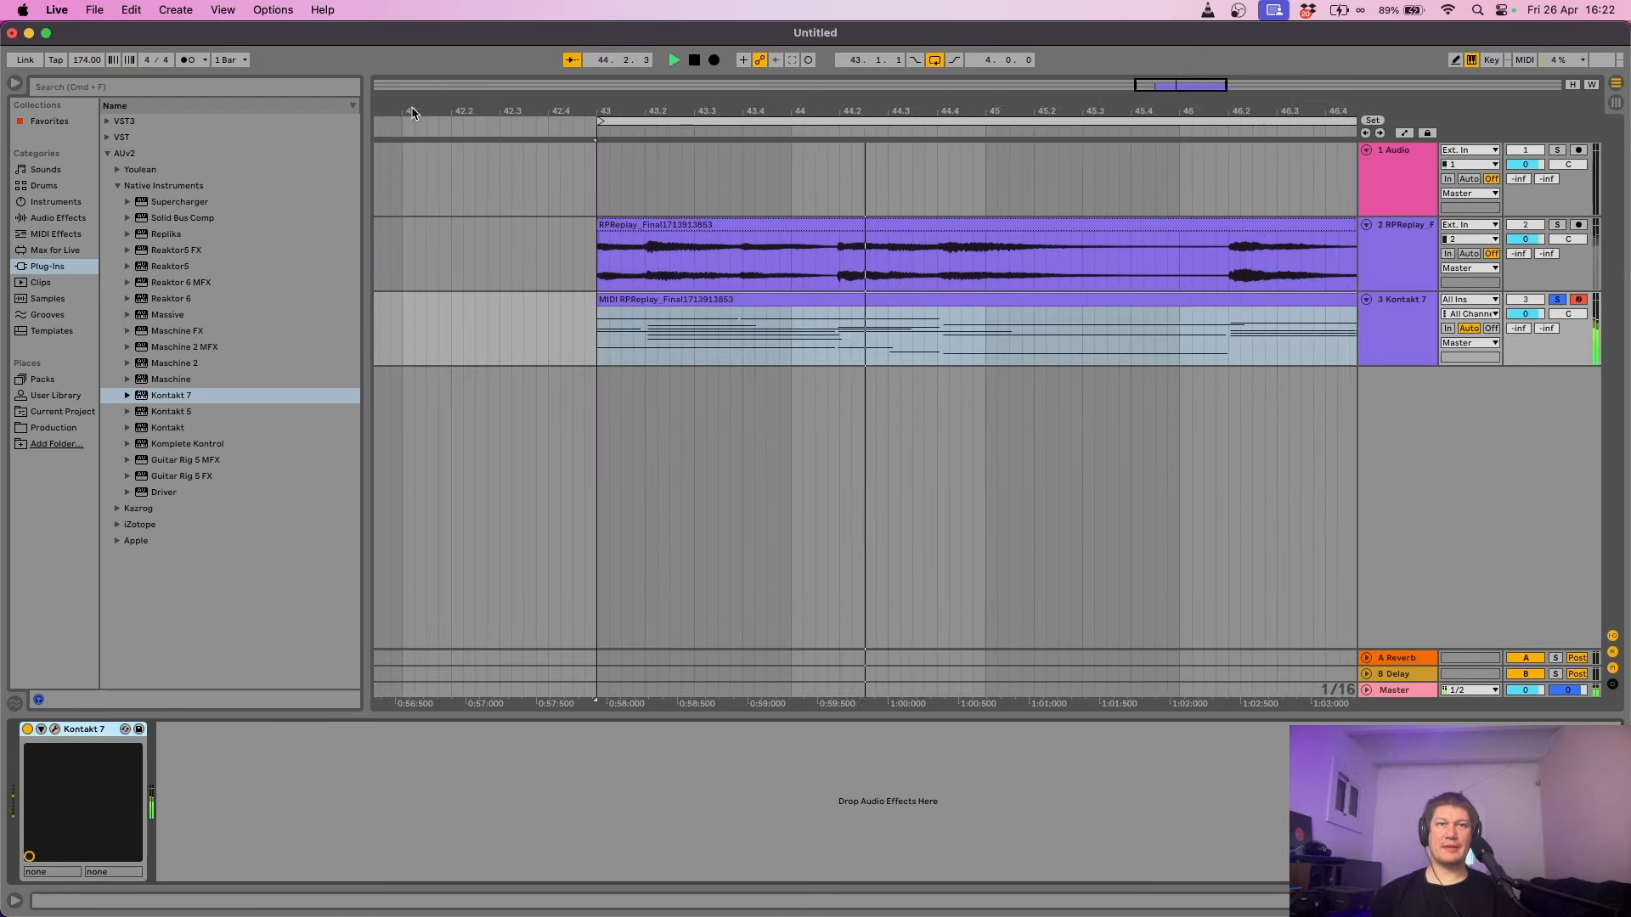
- Inspect the chord clip's first chord in the note editor, play the chords, then return to the arrangement
{"action": "double_click", "coordinate": [773, 304]}
{"action": "key", "text": "space"}
{"action": "left_click_drag", "start_coordinate": [355, 272], "coordinate": [305, 588]}
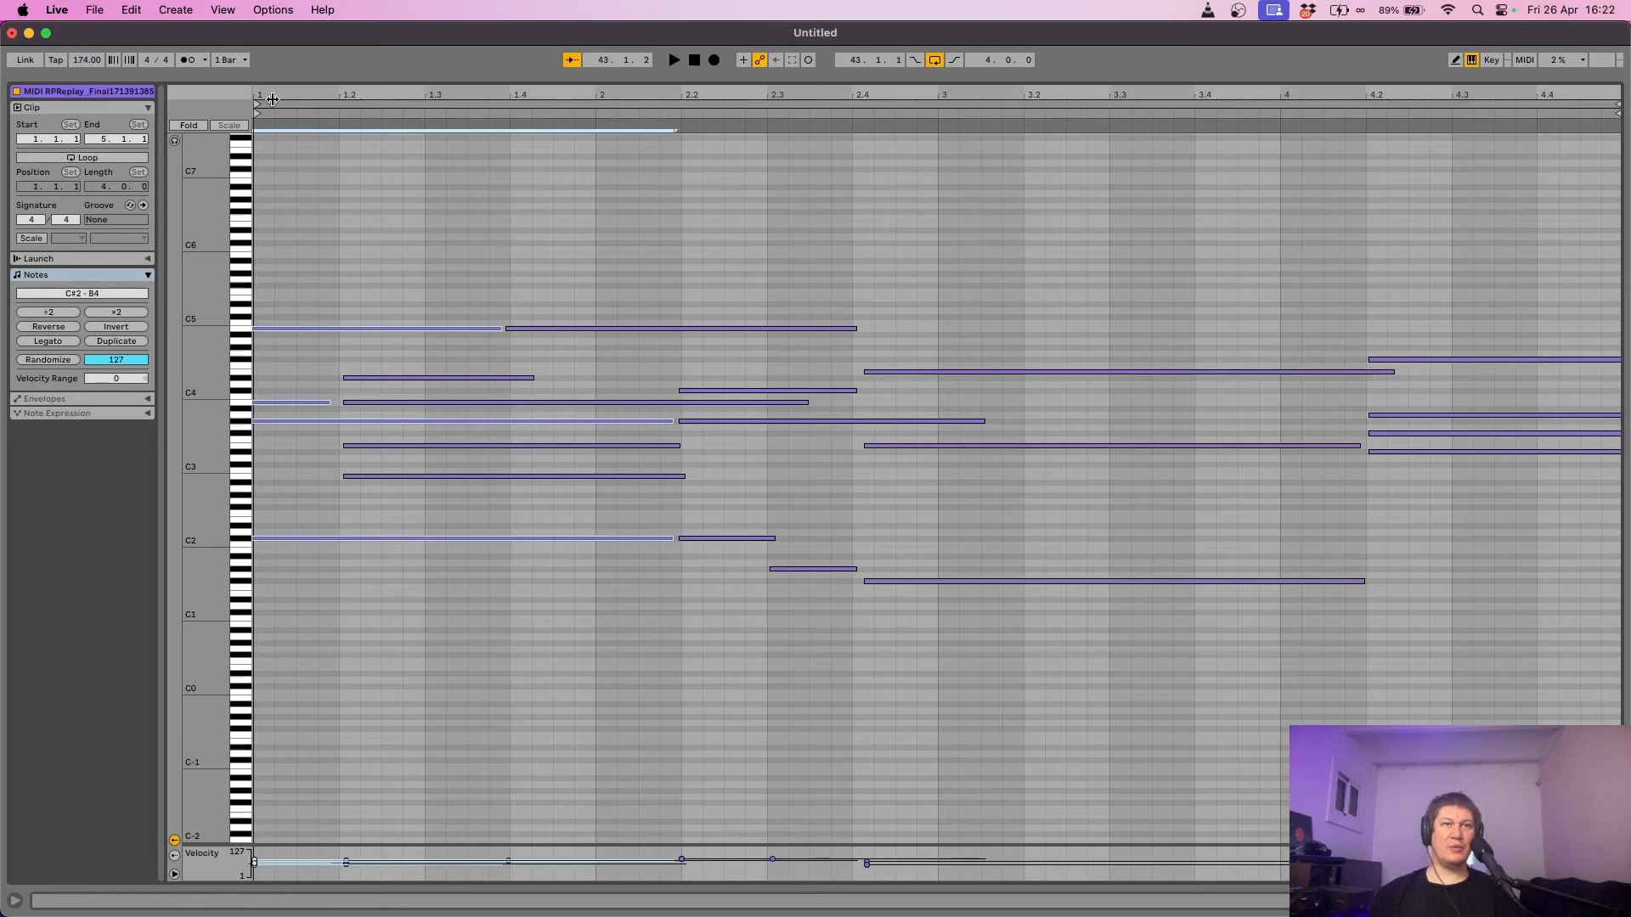
{"action": "left_click_drag", "start_coordinate": [272, 99], "coordinate": [273, 207]}
{"action": "left_click_drag", "start_coordinate": [304, 279], "coordinate": [393, 539]}
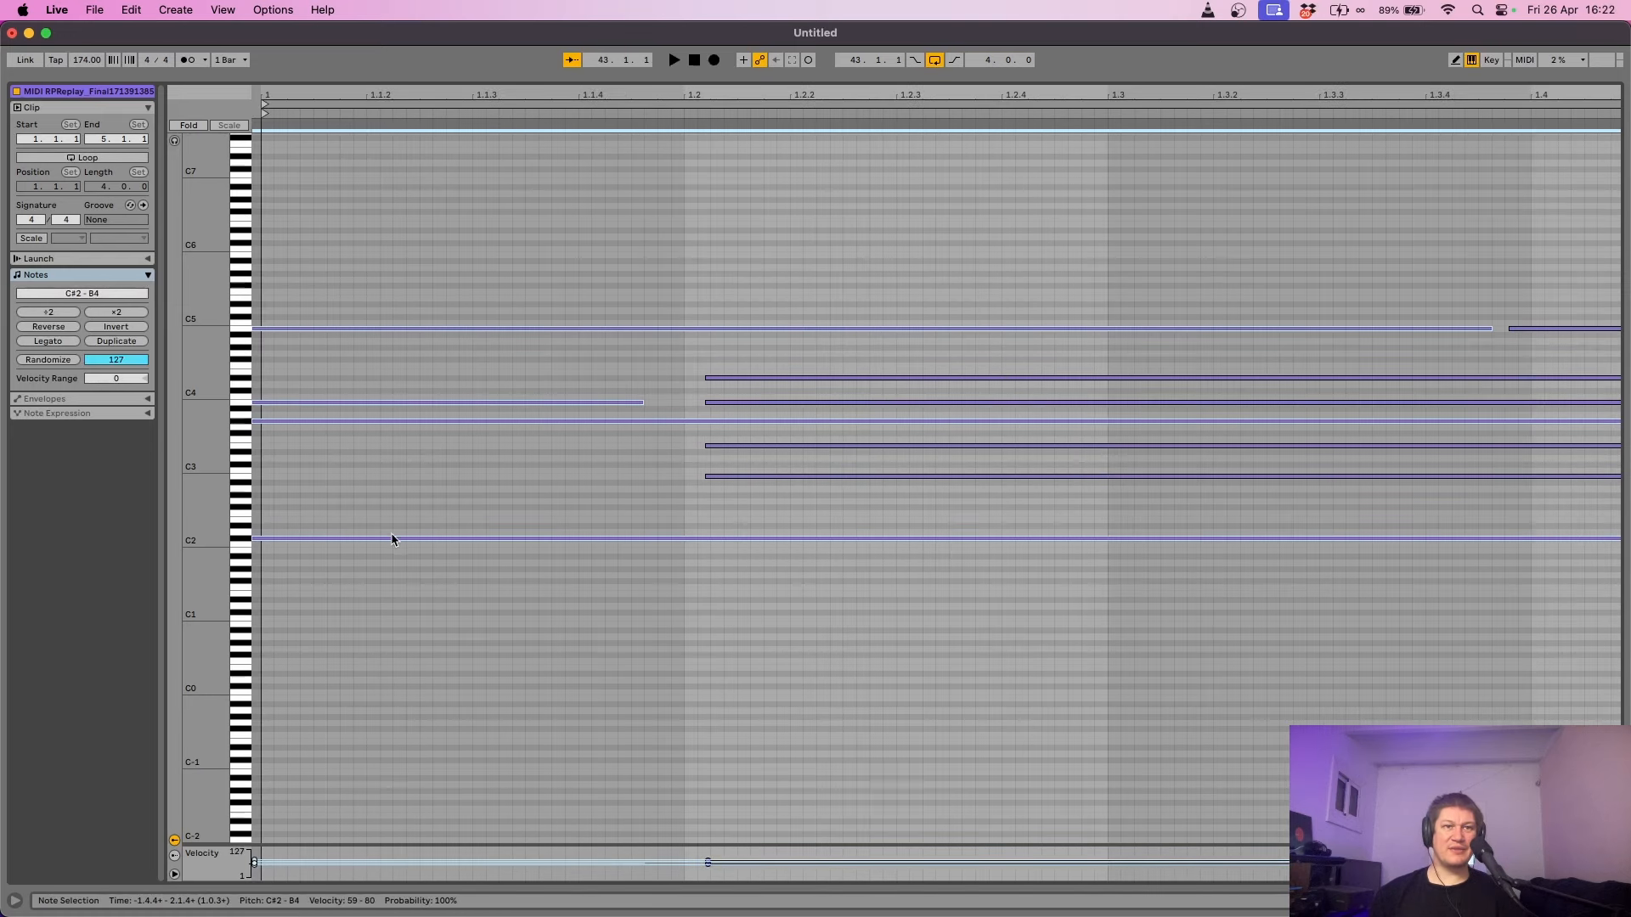
{"action": "scroll", "coordinate": [393, 540], "scroll_direction": "right", "scroll_amount": 5}
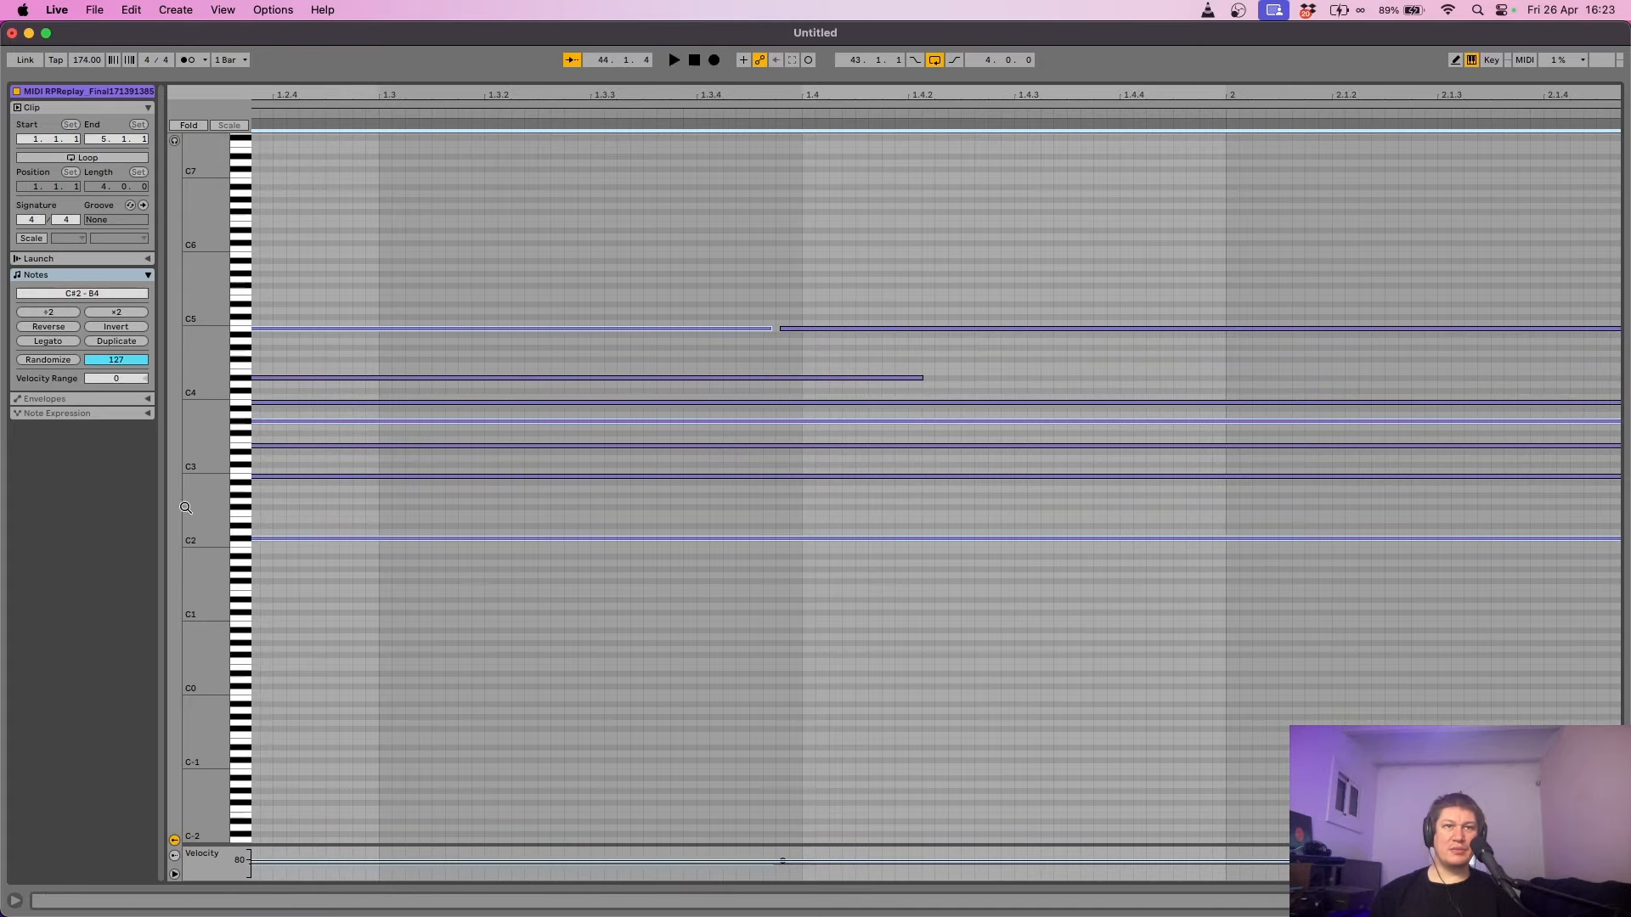
{"action": "scroll", "coordinate": [254, 103], "scroll_direction": "left", "scroll_amount": 5}
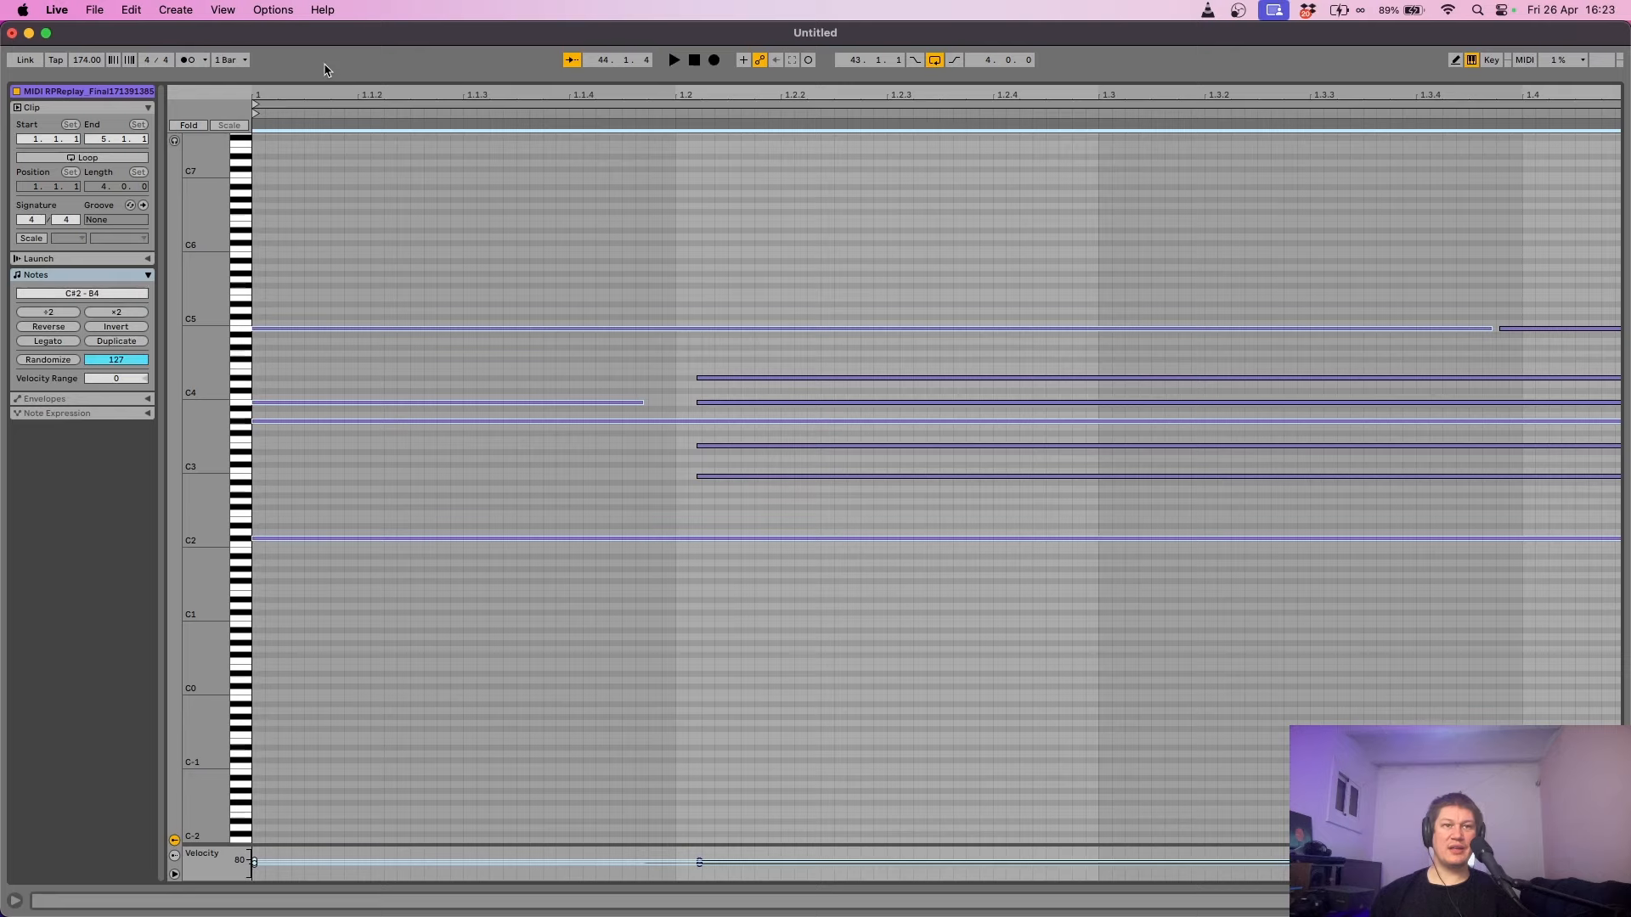
{"action": "key", "text": "space"}
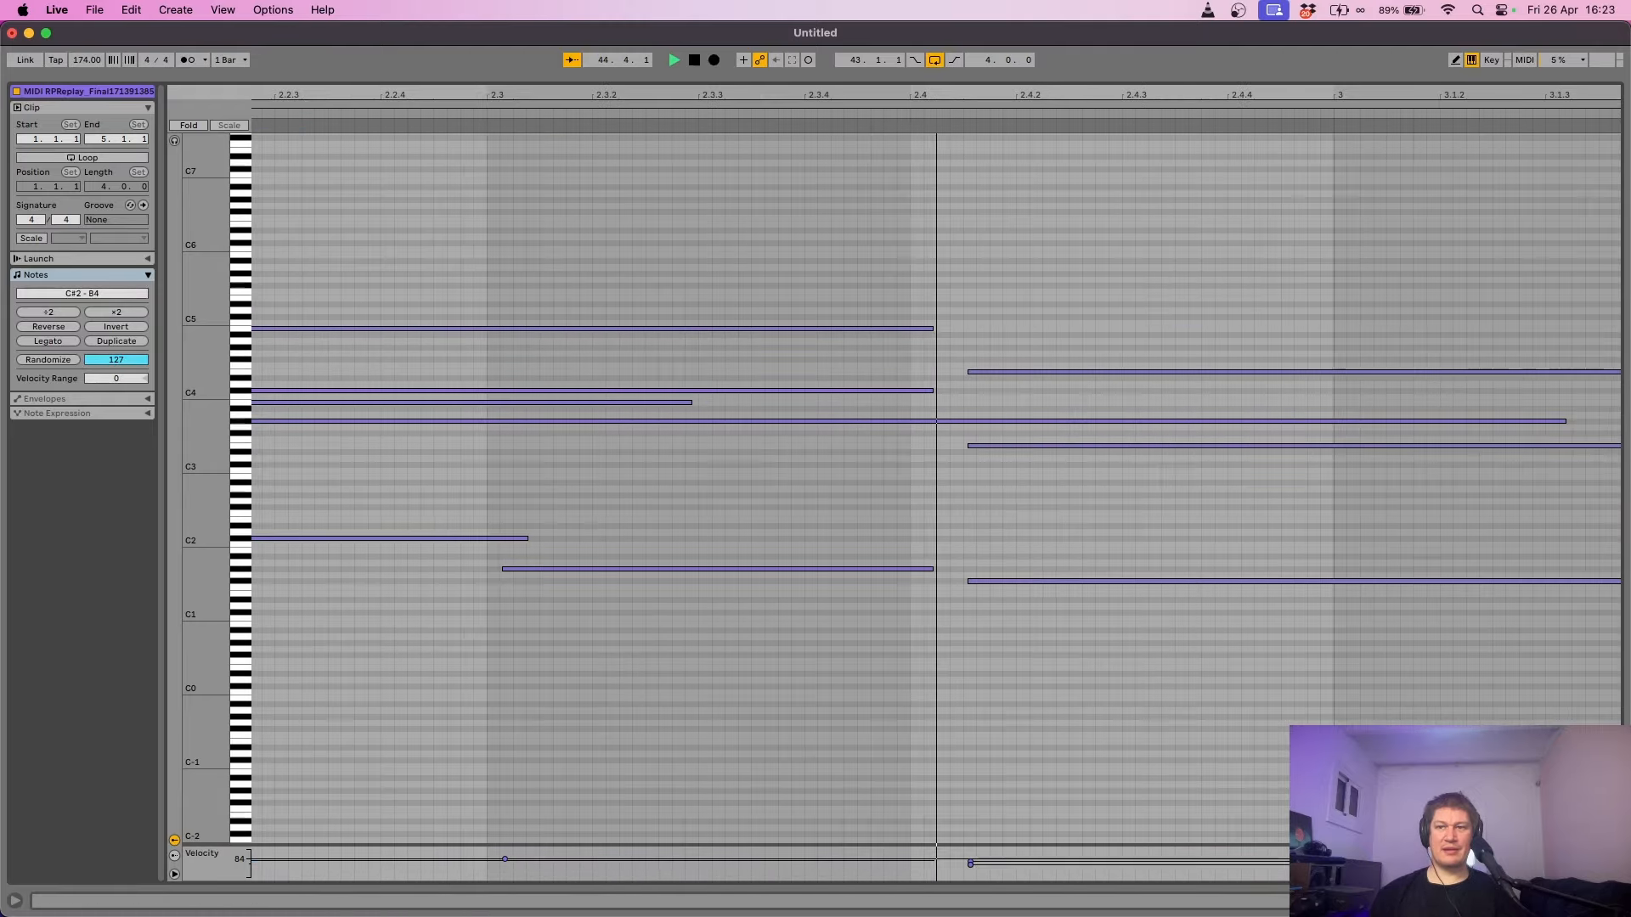
{"action": "left_click", "coordinate": [1616, 900]}
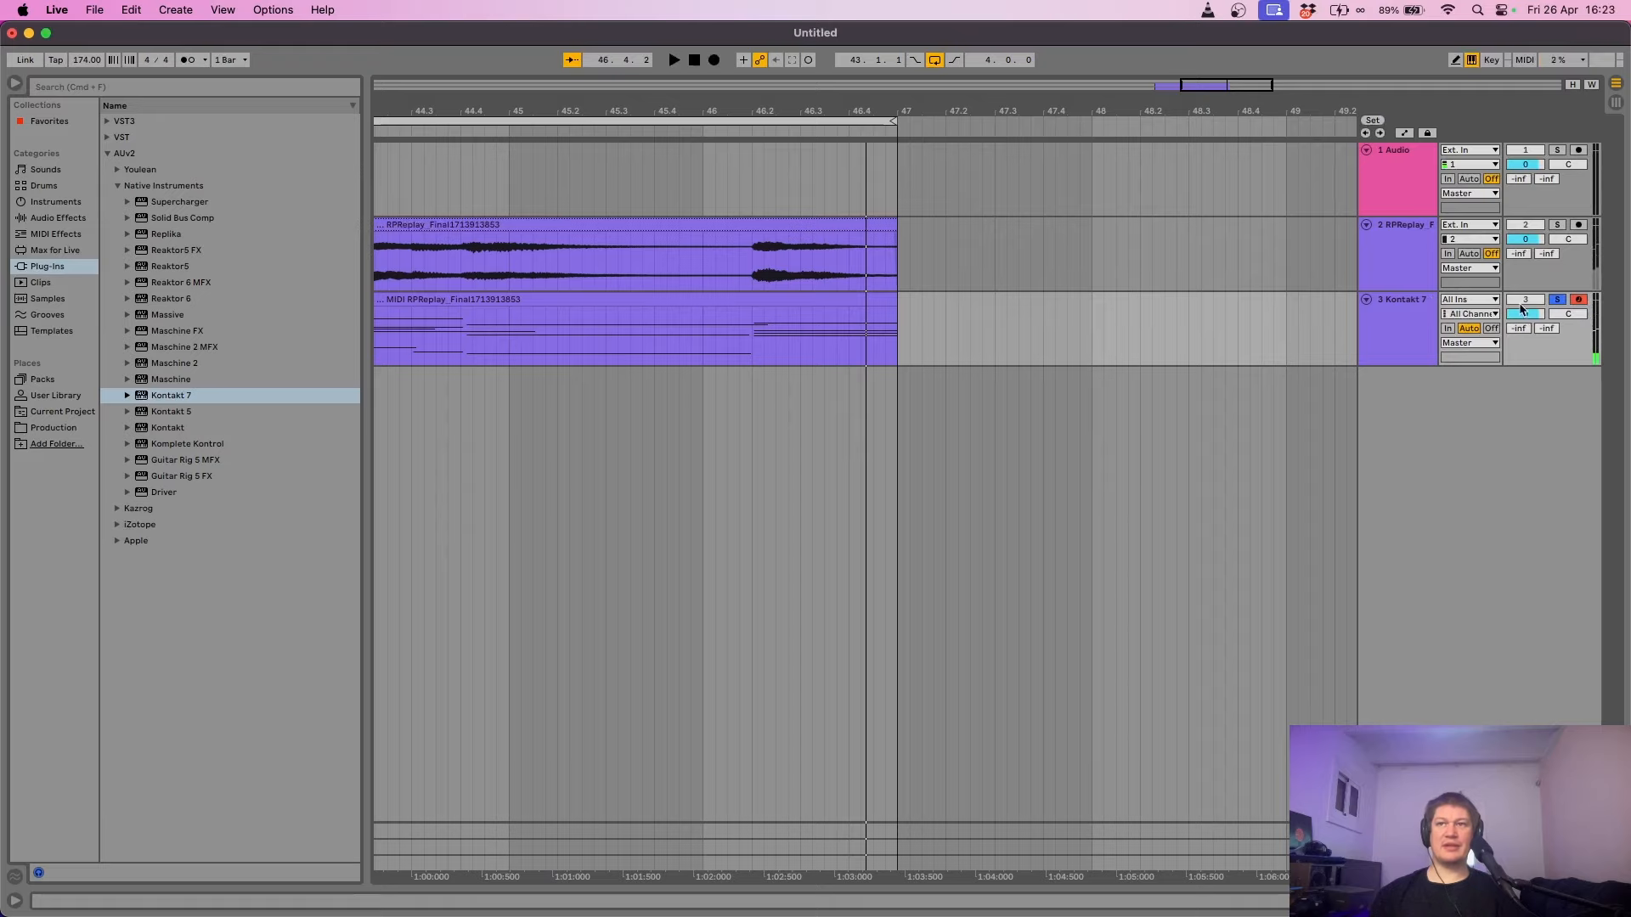
- Solo Kontakt 7, transpose all chord notes up four semitones (A#1–D#5), and audition them
{"action": "left_click", "coordinate": [1556, 299]}
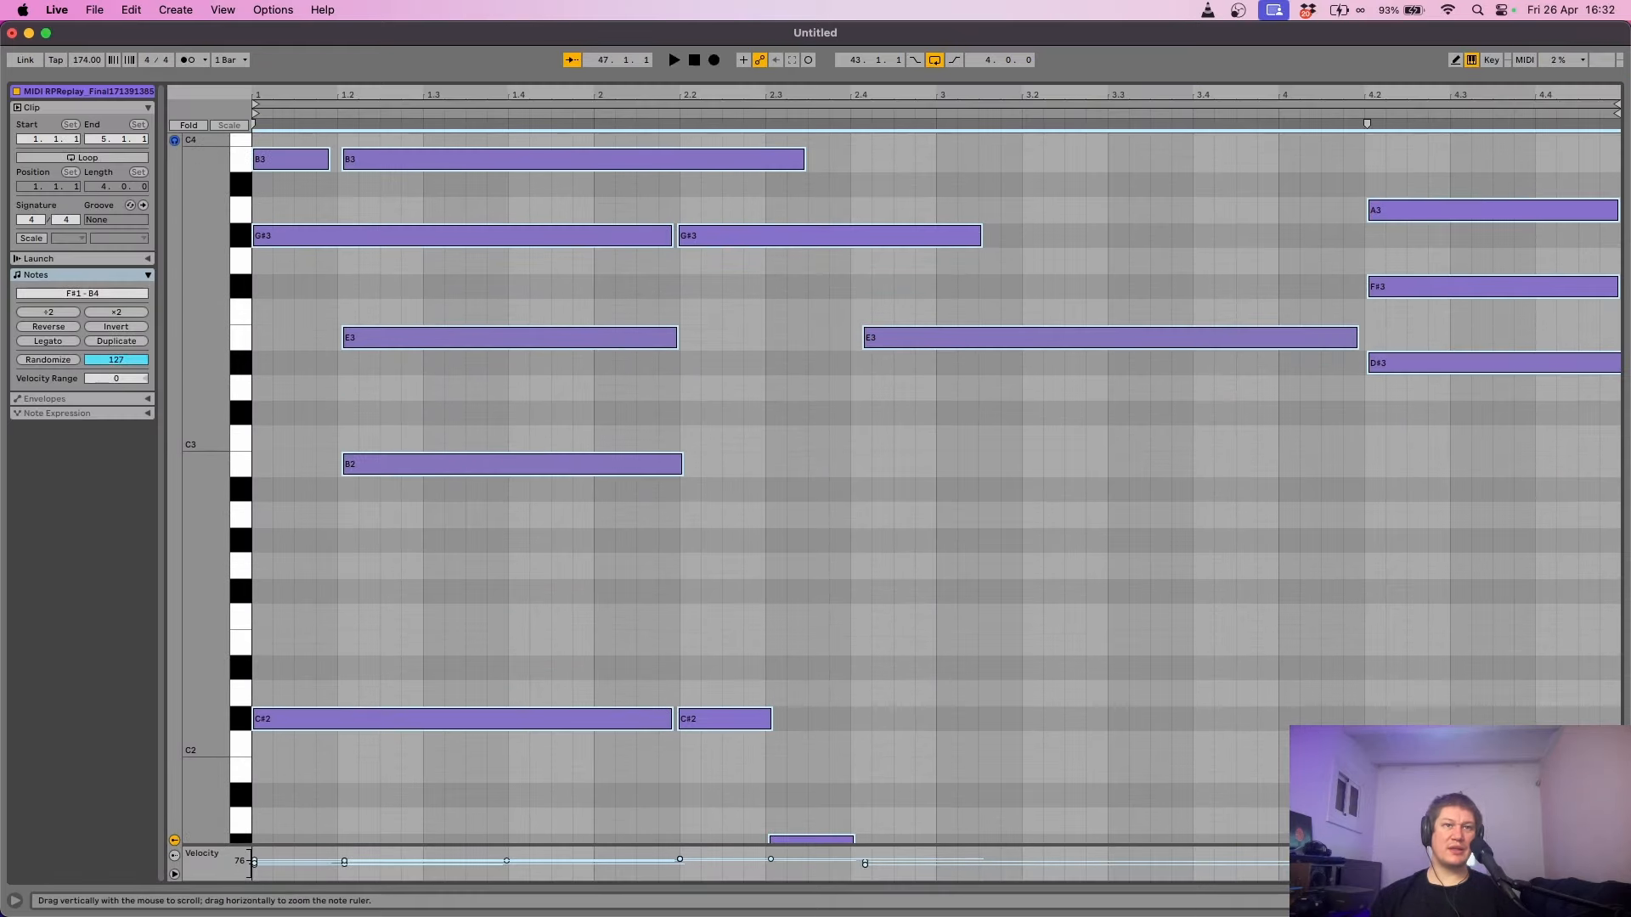
{"action": "left_click_drag", "start_coordinate": [212, 498], "coordinate": [212, 499]}
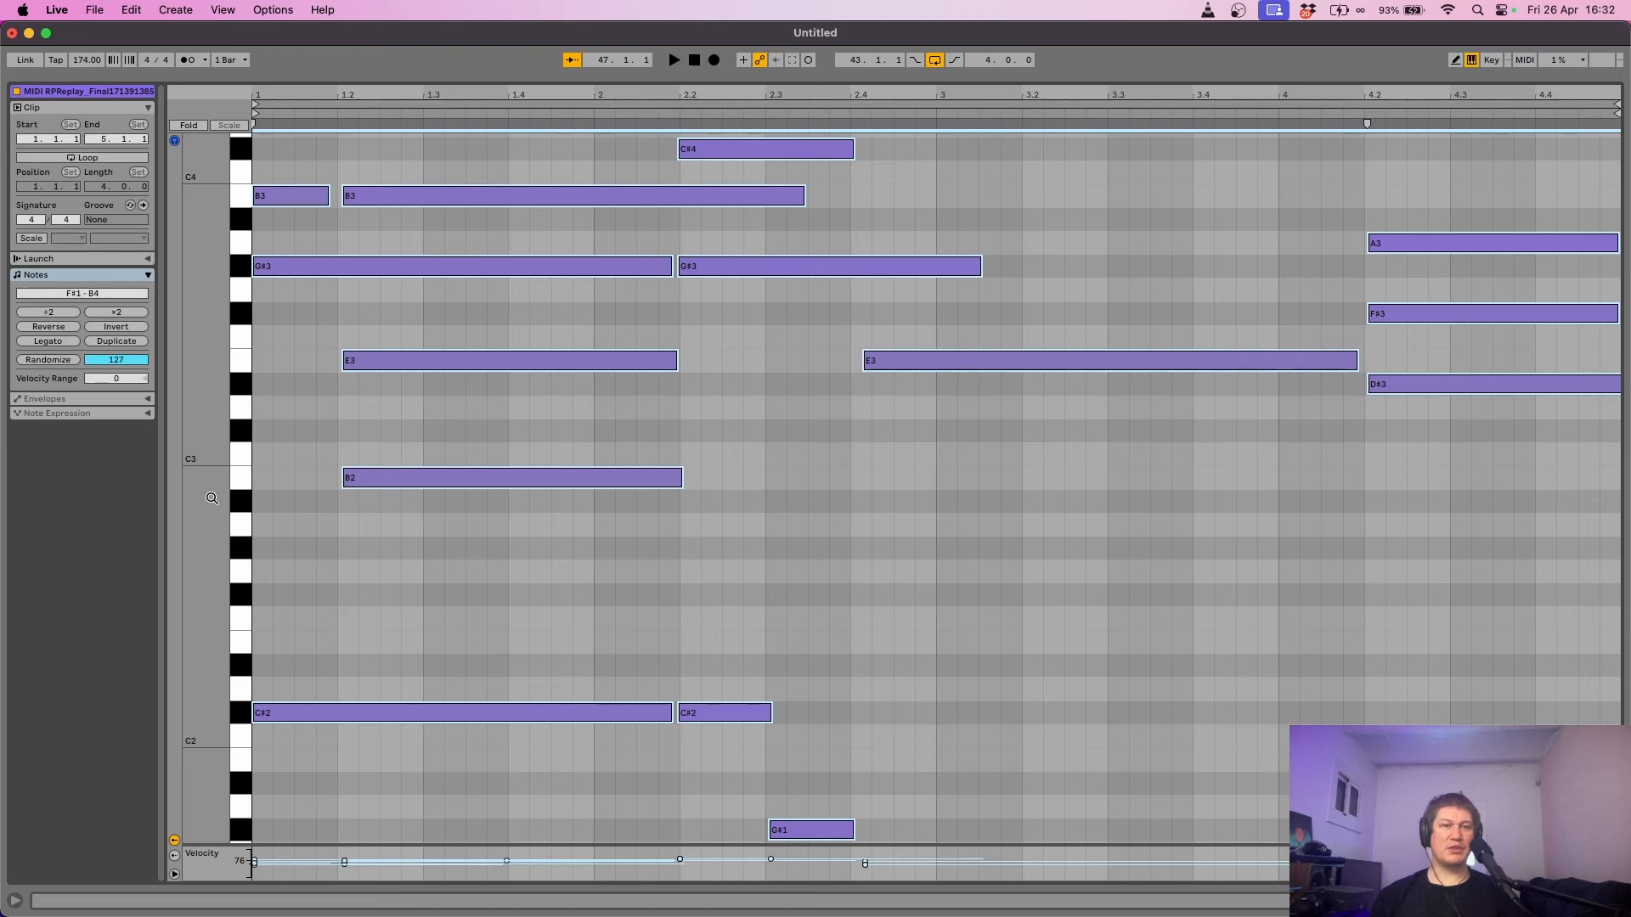
{"action": "key", "text": "Up"}
{"action": "scroll", "coordinate": [212, 499], "scroll_direction": "up", "scroll_amount": 3}
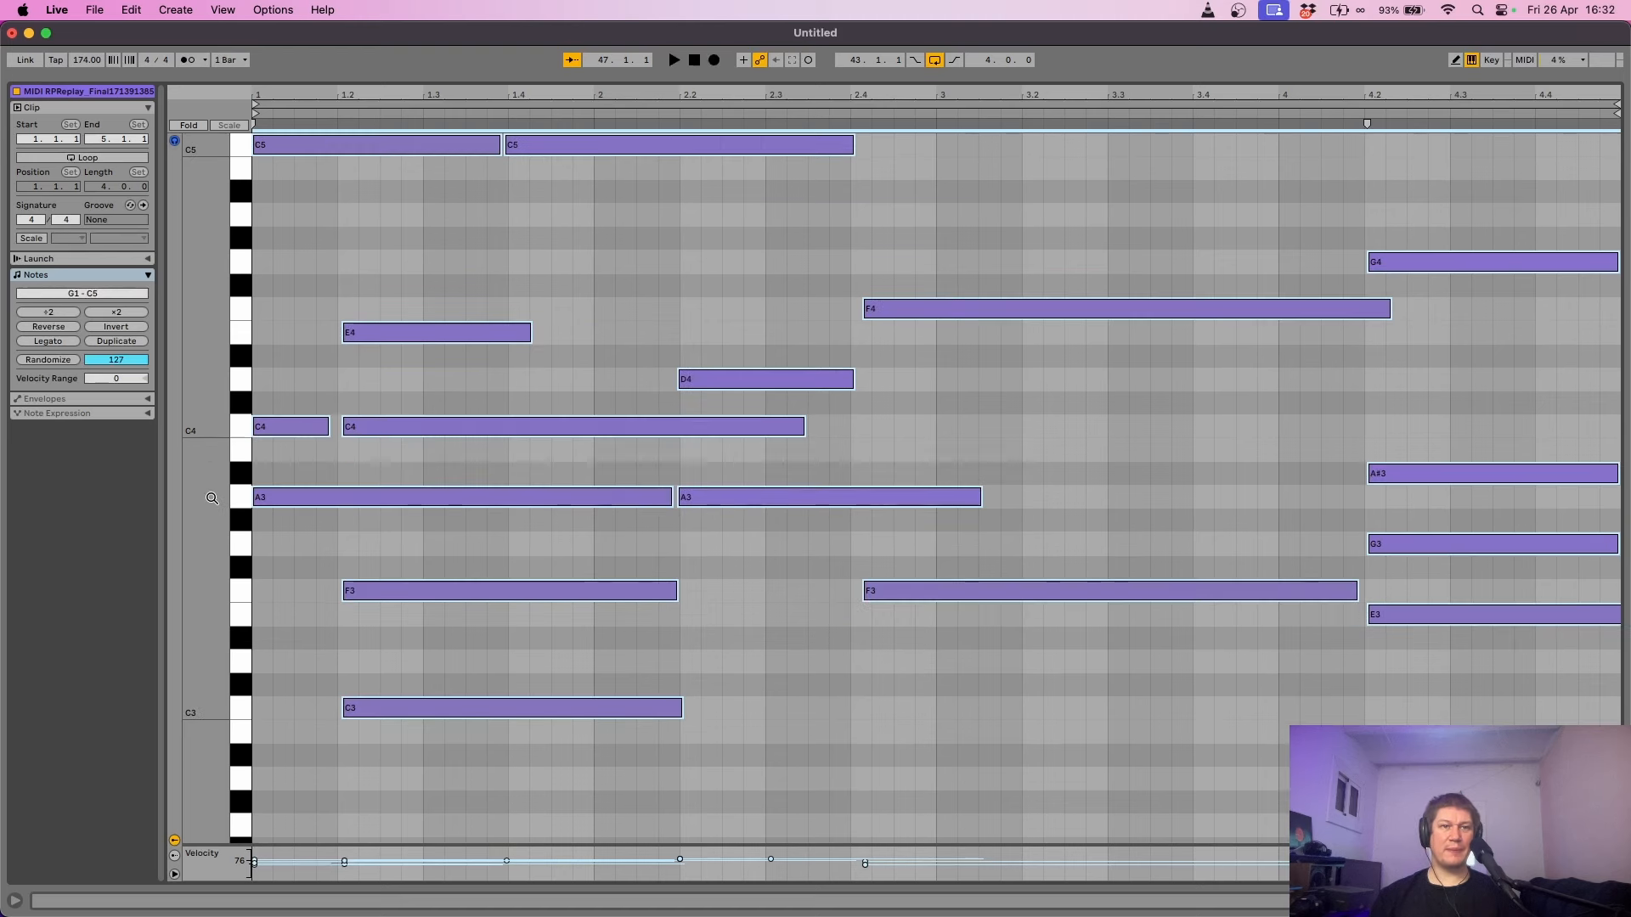
{"action": "key", "text": "Up"}
{"action": "key", "text": "Up"}
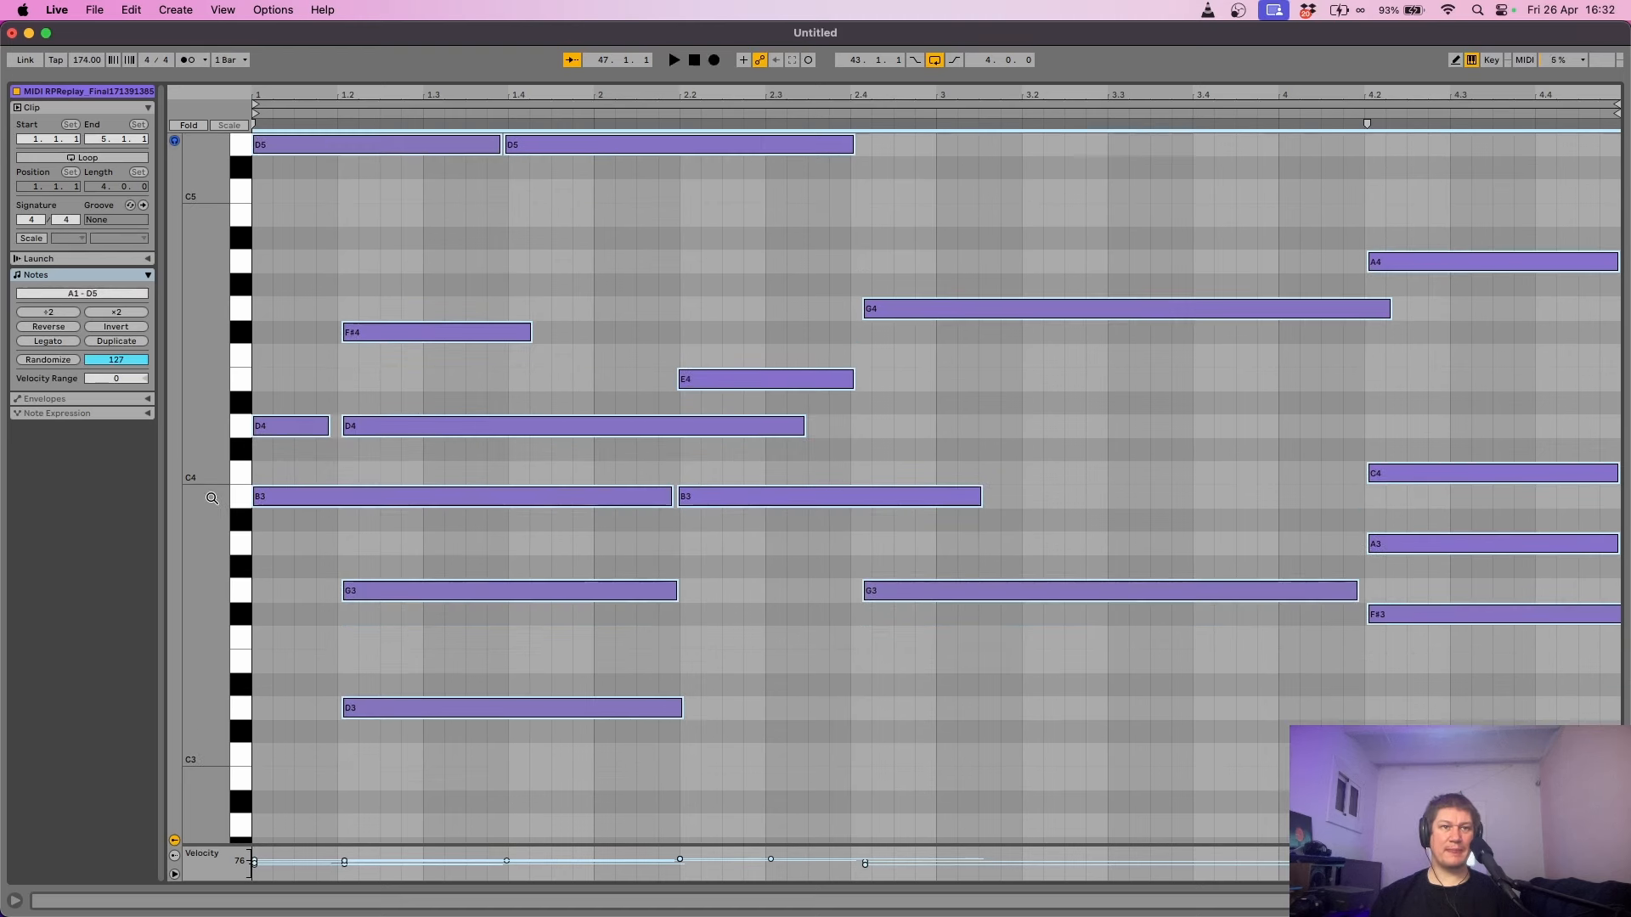
{"action": "key", "text": "Up"}
{"action": "left_click_drag", "start_coordinate": [213, 498], "coordinate": [196, 703]}
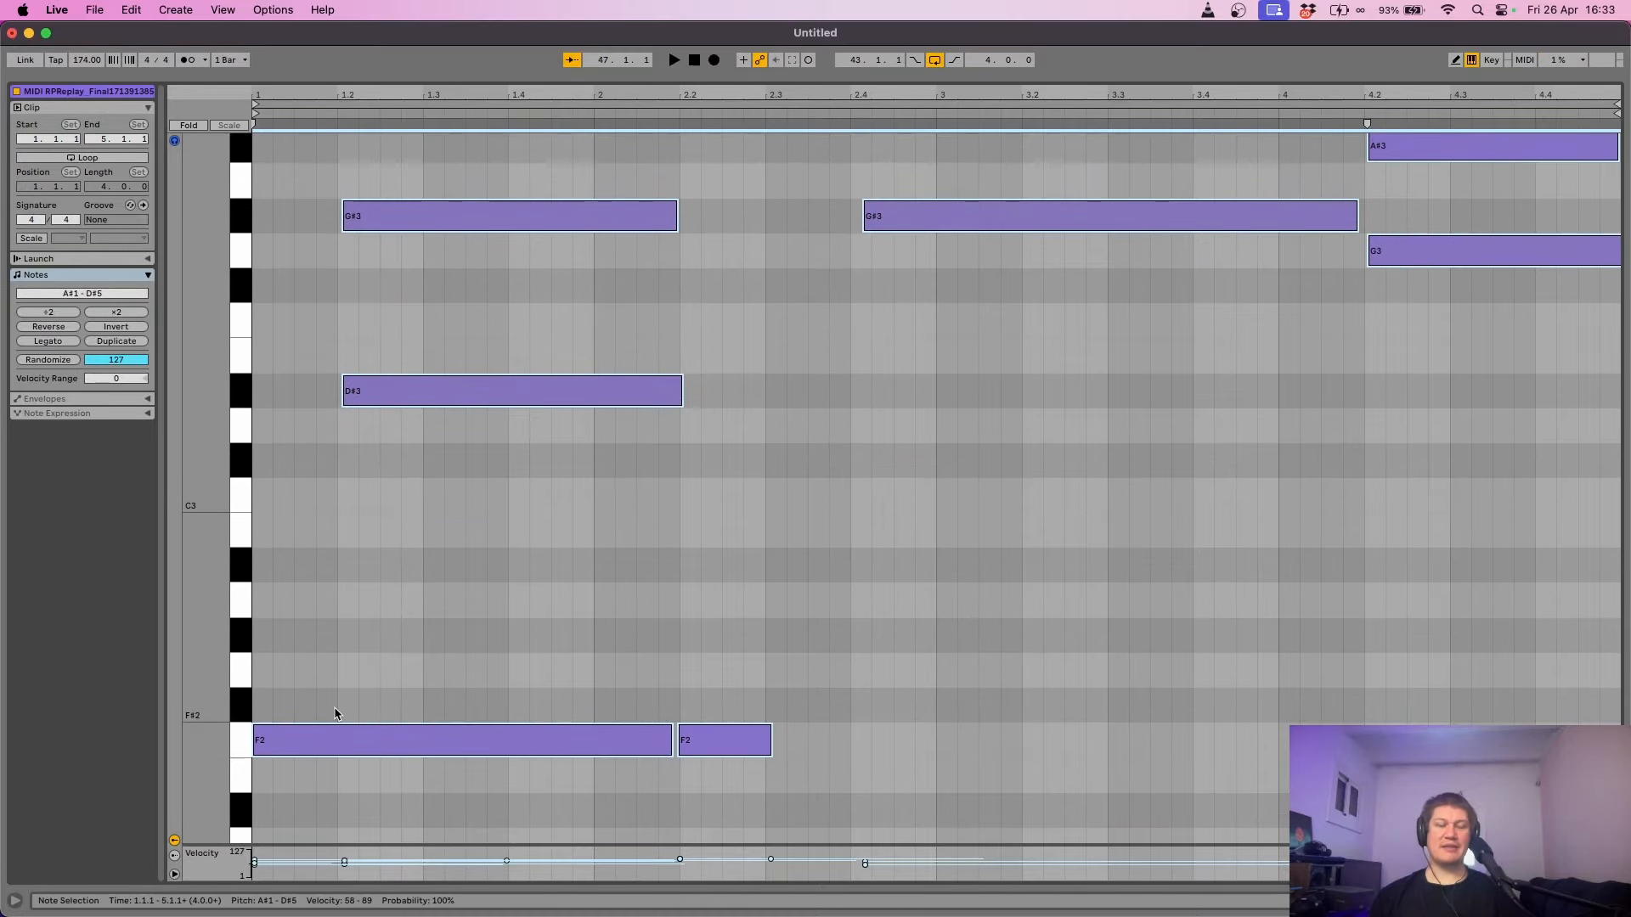
{"action": "key", "text": "space"}
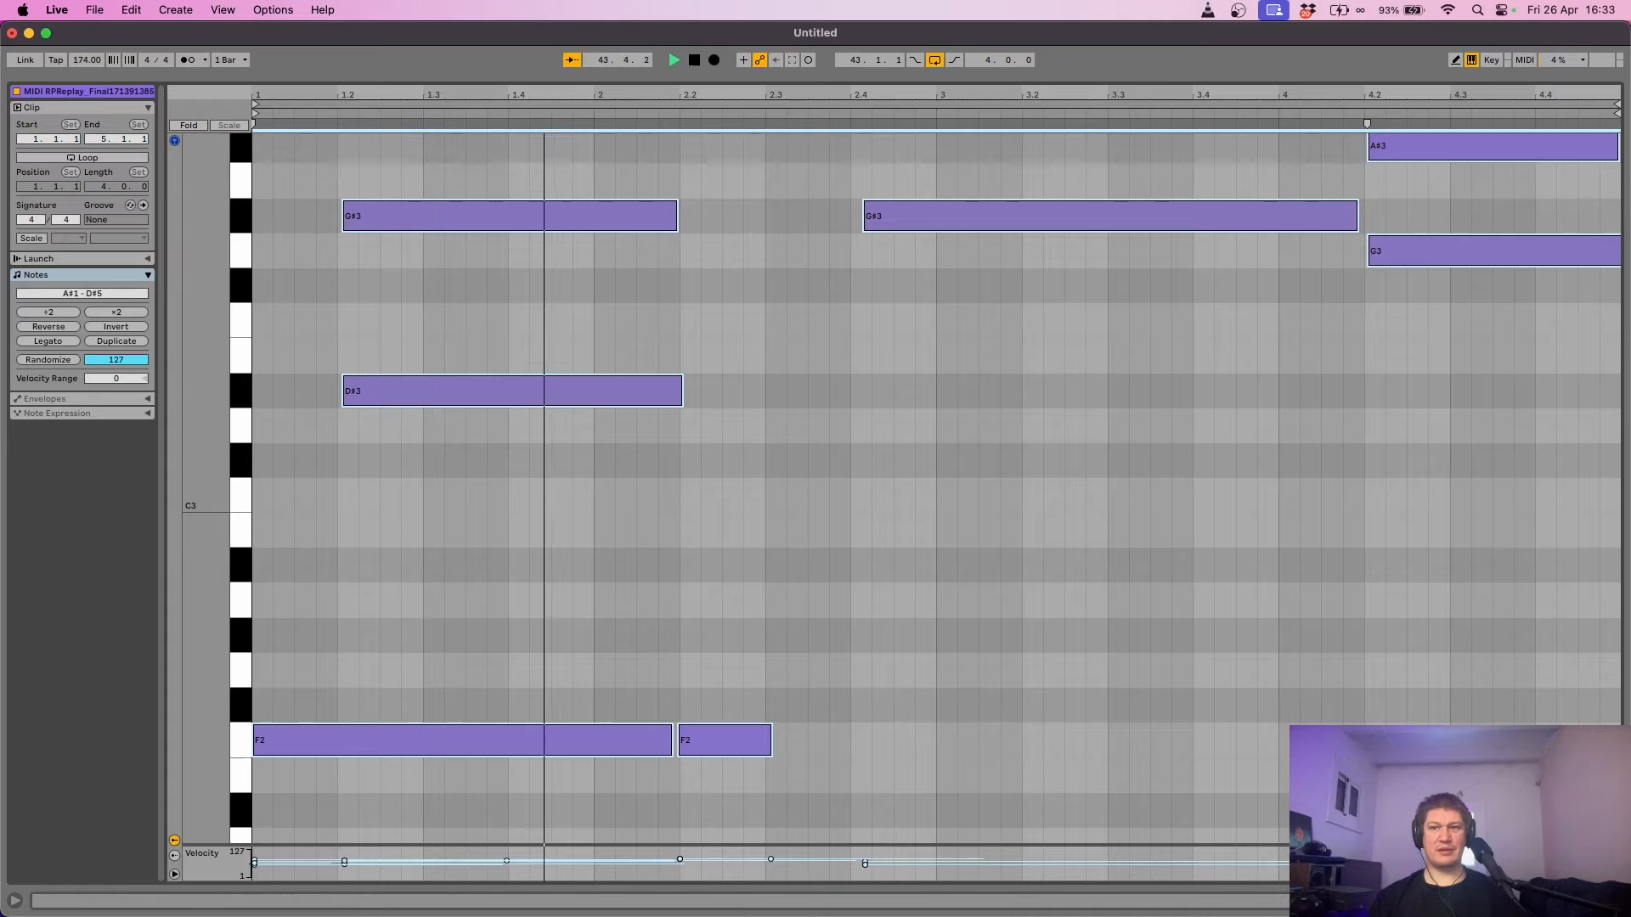
{"action": "key", "text": "shift+Tab"}
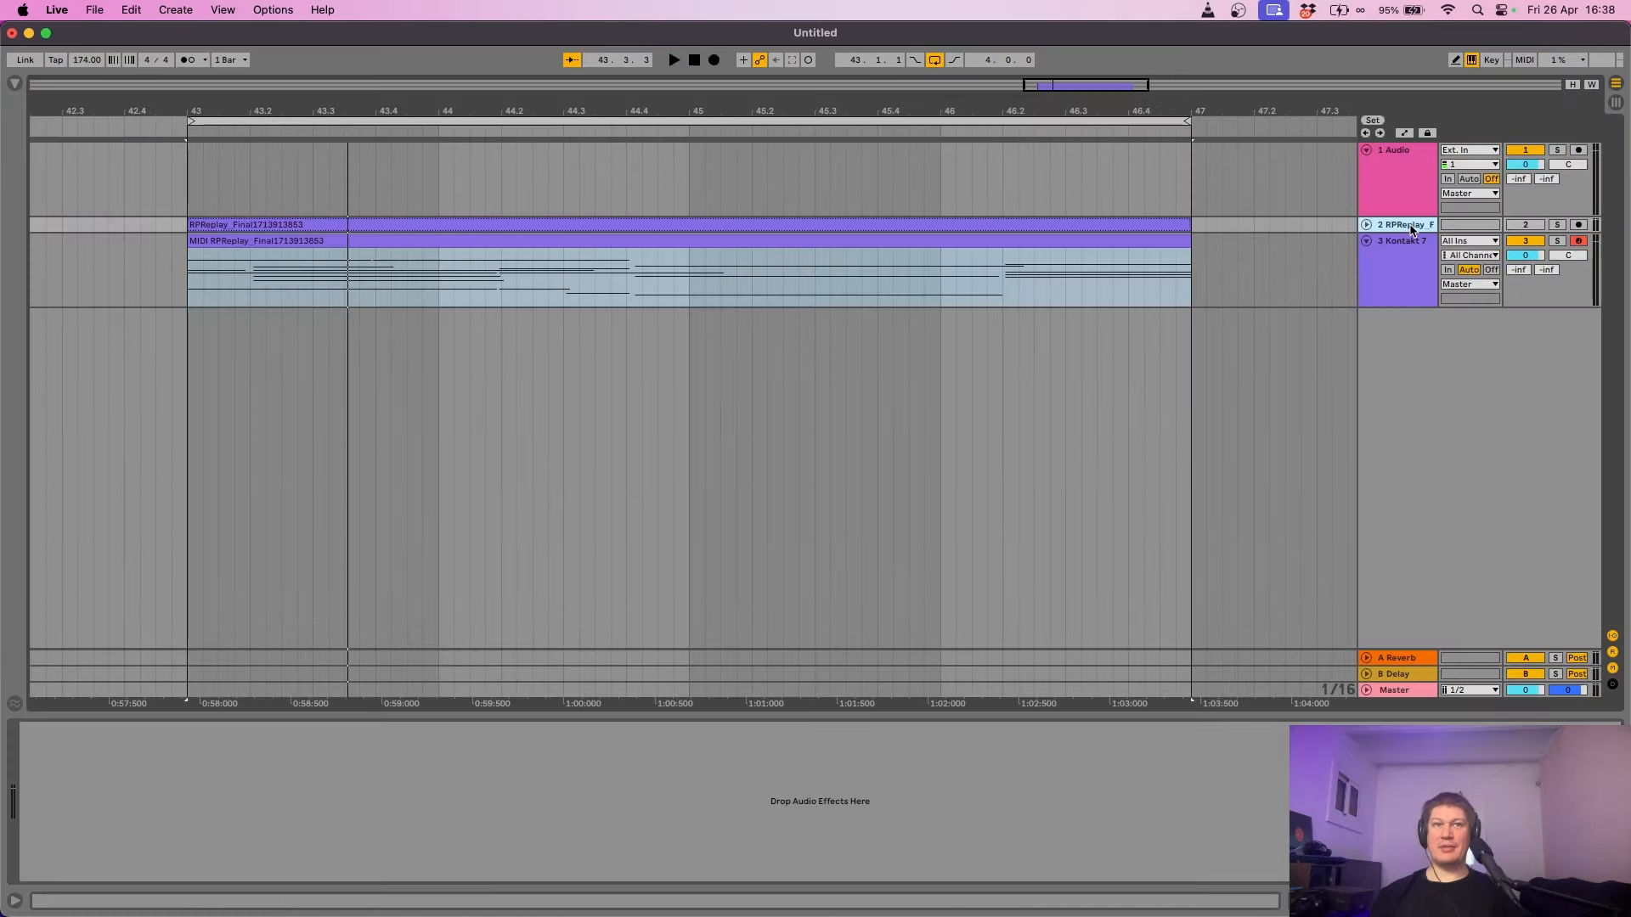
- Search the browser for 'basic' and drag Basic Sub Sine.adg from Instrument Rack > Bass into the arrangement
{"action": "left_click", "coordinate": [1411, 230]}
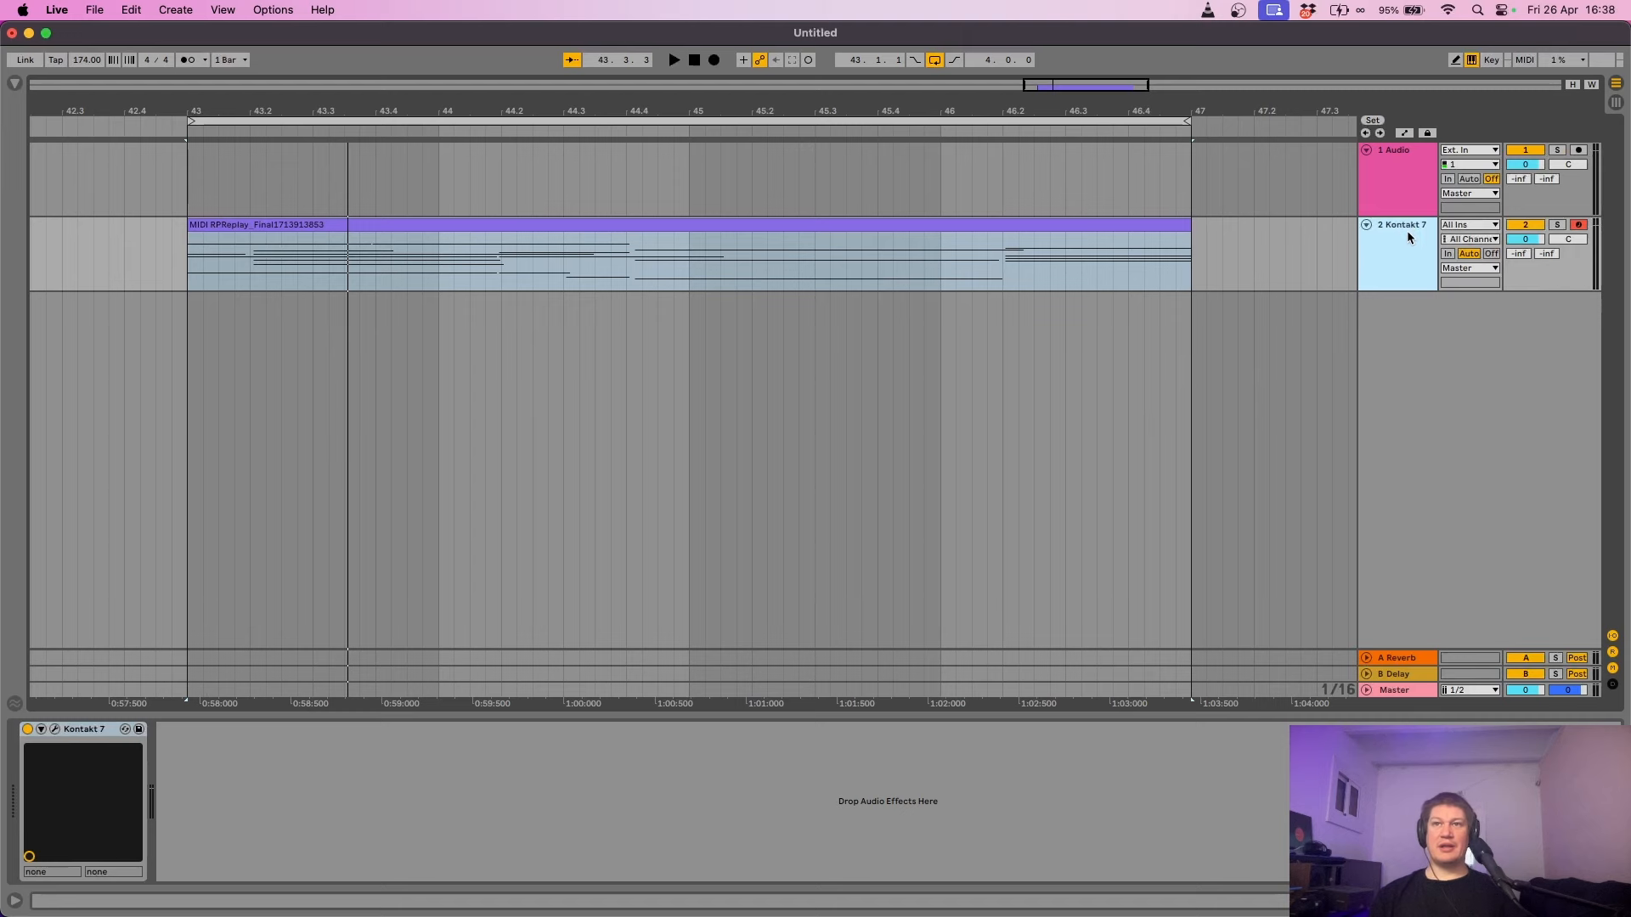
{"action": "left_click", "coordinate": [16, 82]}
{"action": "left_click", "coordinate": [70, 88]}
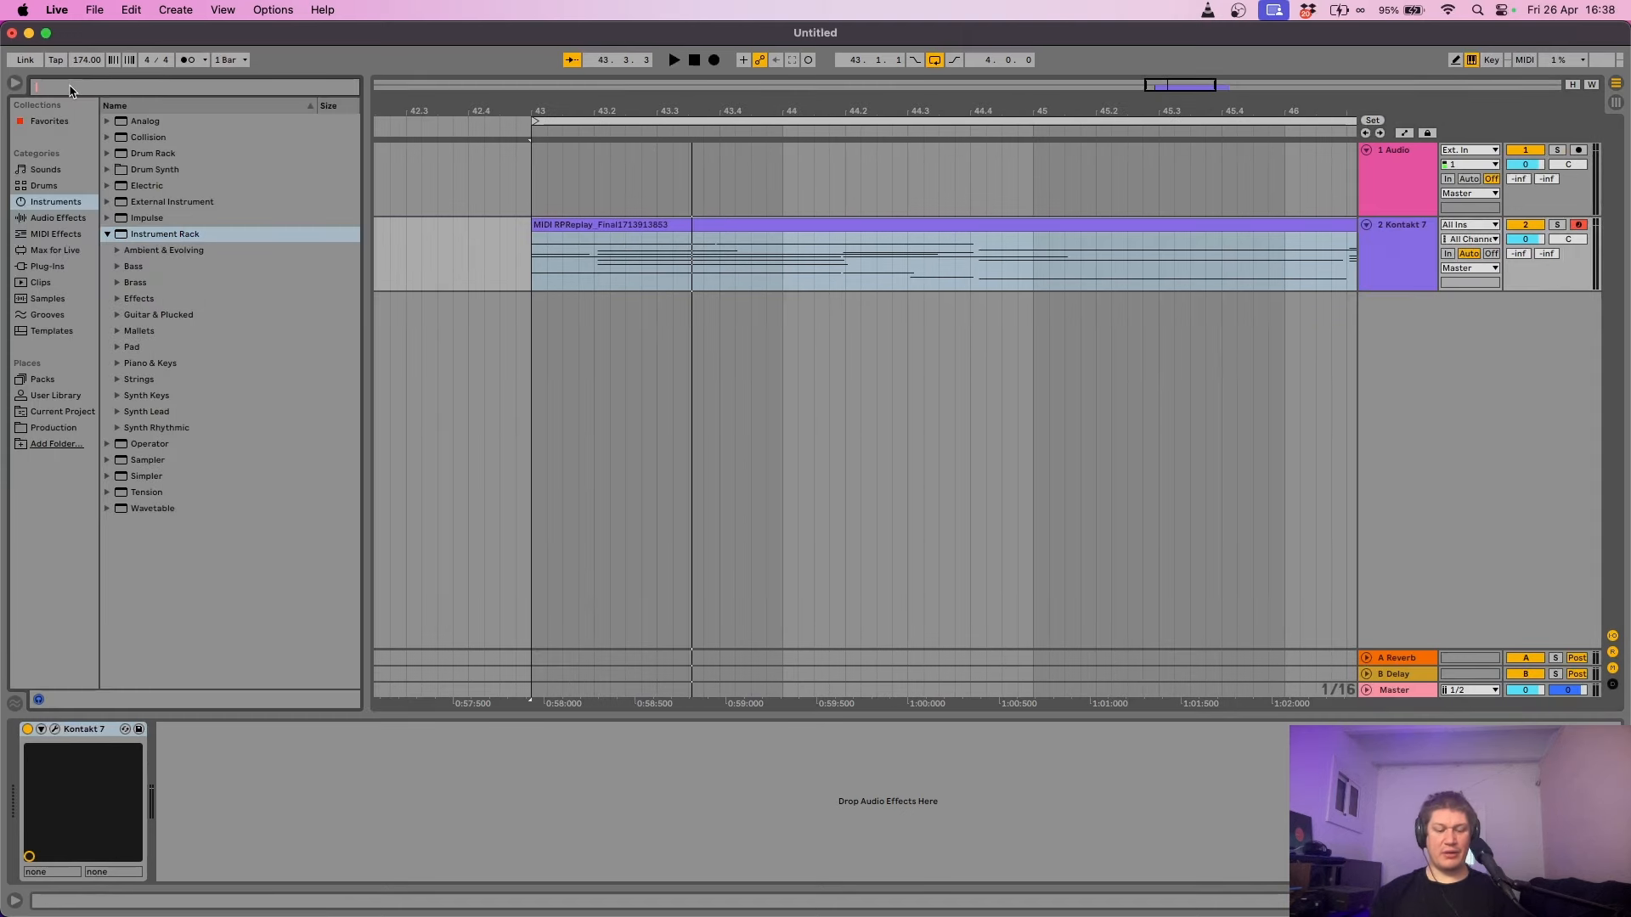
{"action": "type", "text": "b"}
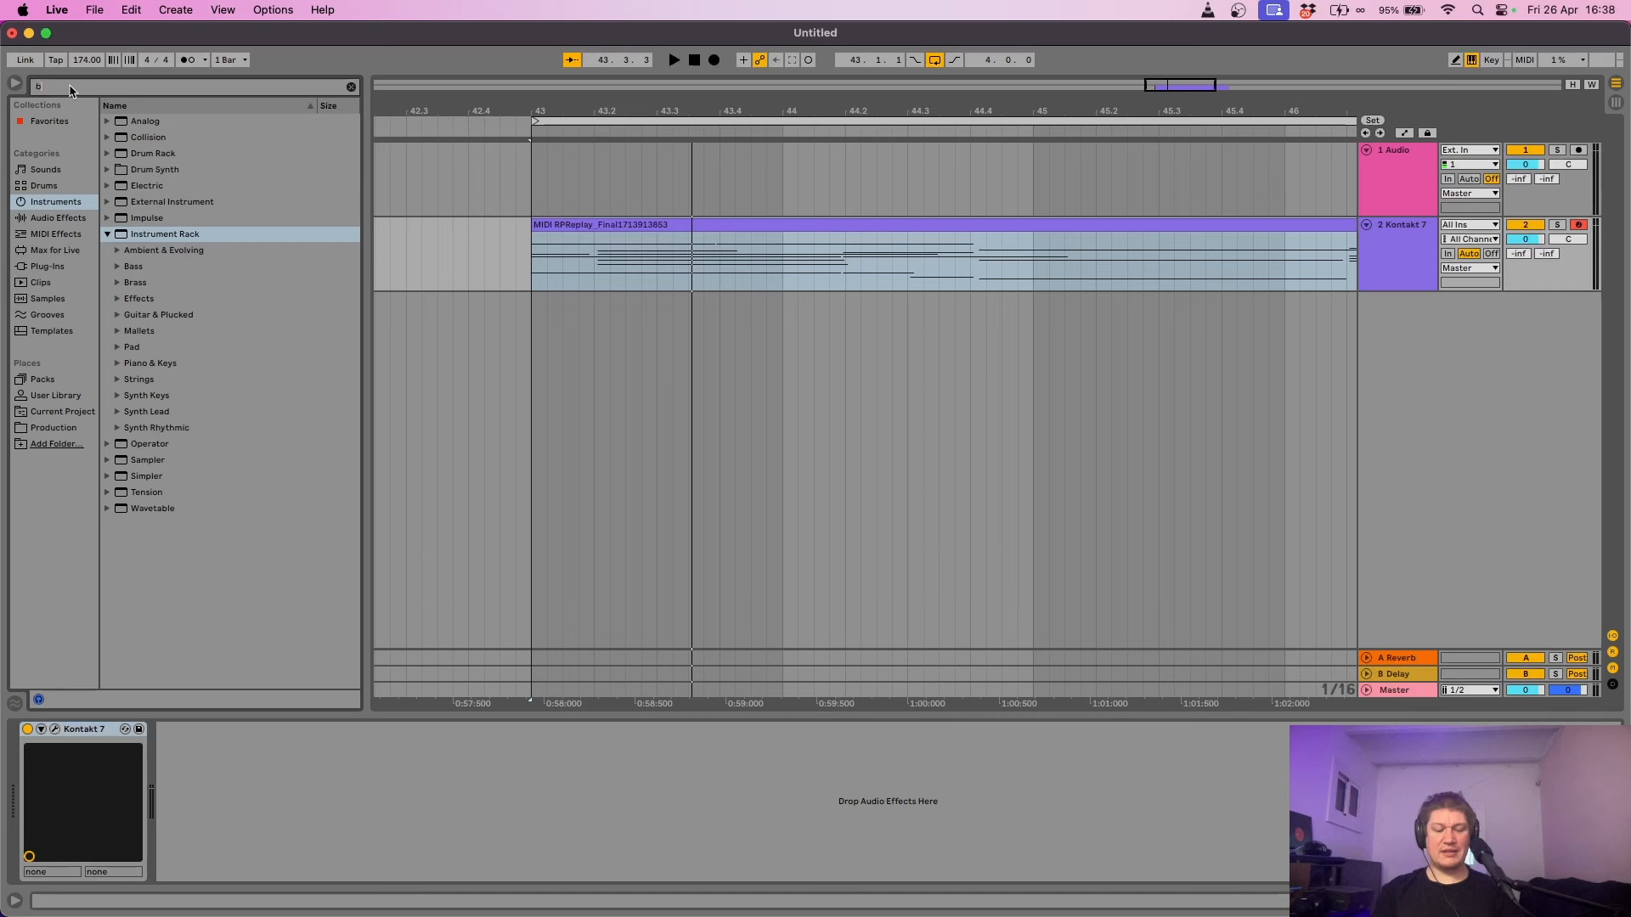
{"action": "type", "text": "asic"}
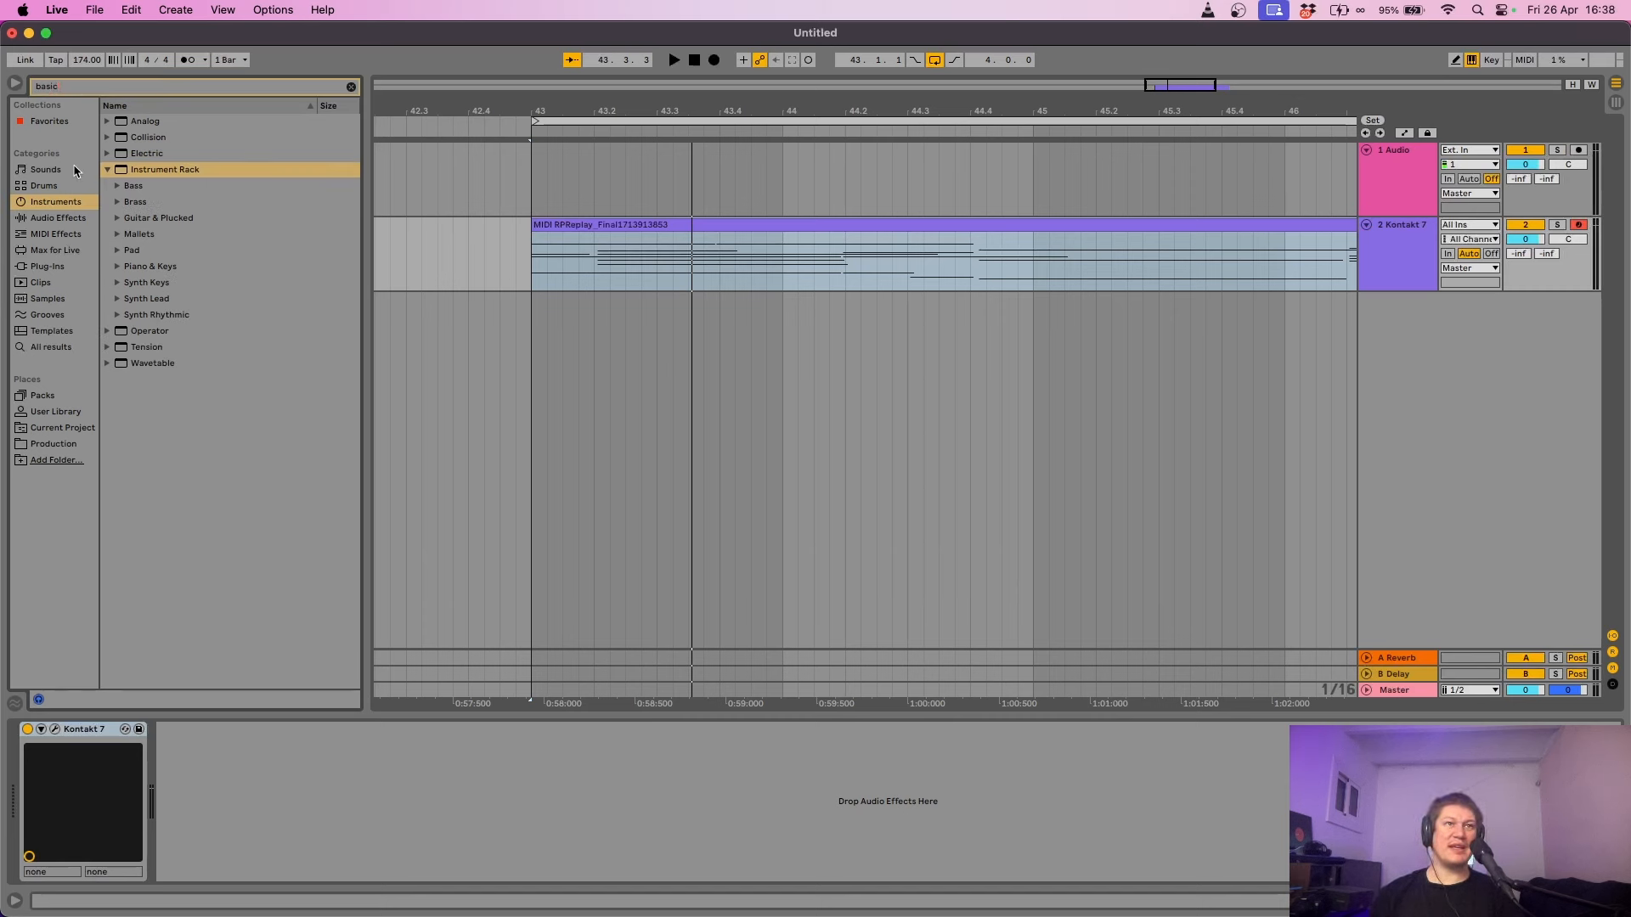
{"action": "left_click", "coordinate": [117, 186]}
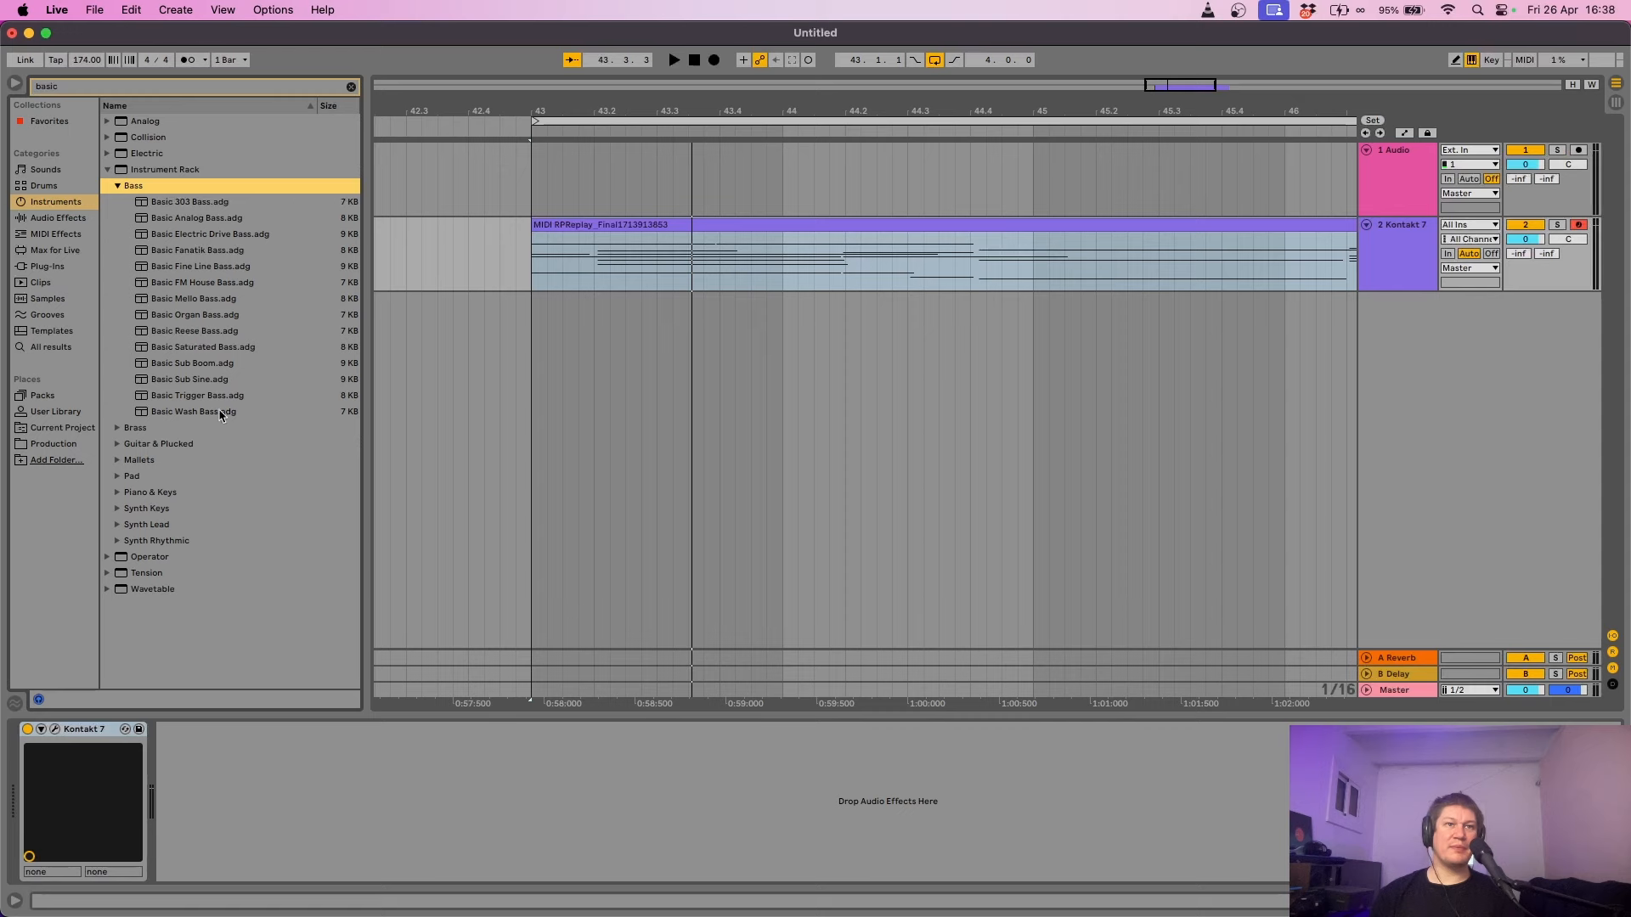
{"action": "left_click_drag", "start_coordinate": [206, 380], "coordinate": [748, 411]}
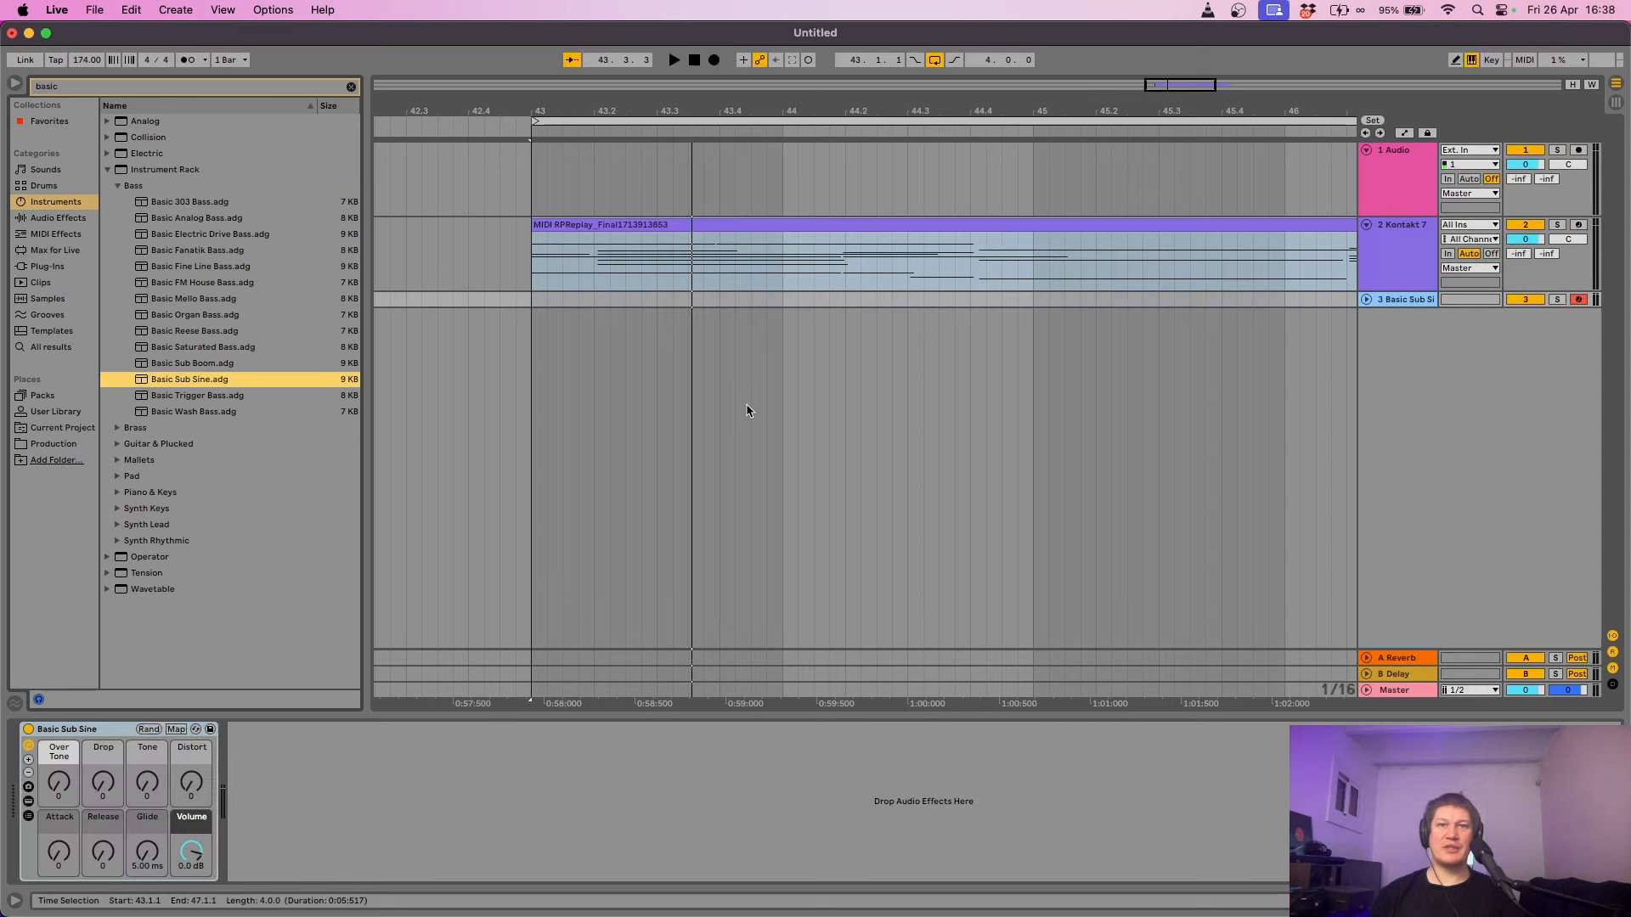
- Select and copy the harmony clip's low root notes F2, C2 and A#1
{"action": "left_click", "coordinate": [712, 229]}
{"action": "double_click", "coordinate": [712, 230]}
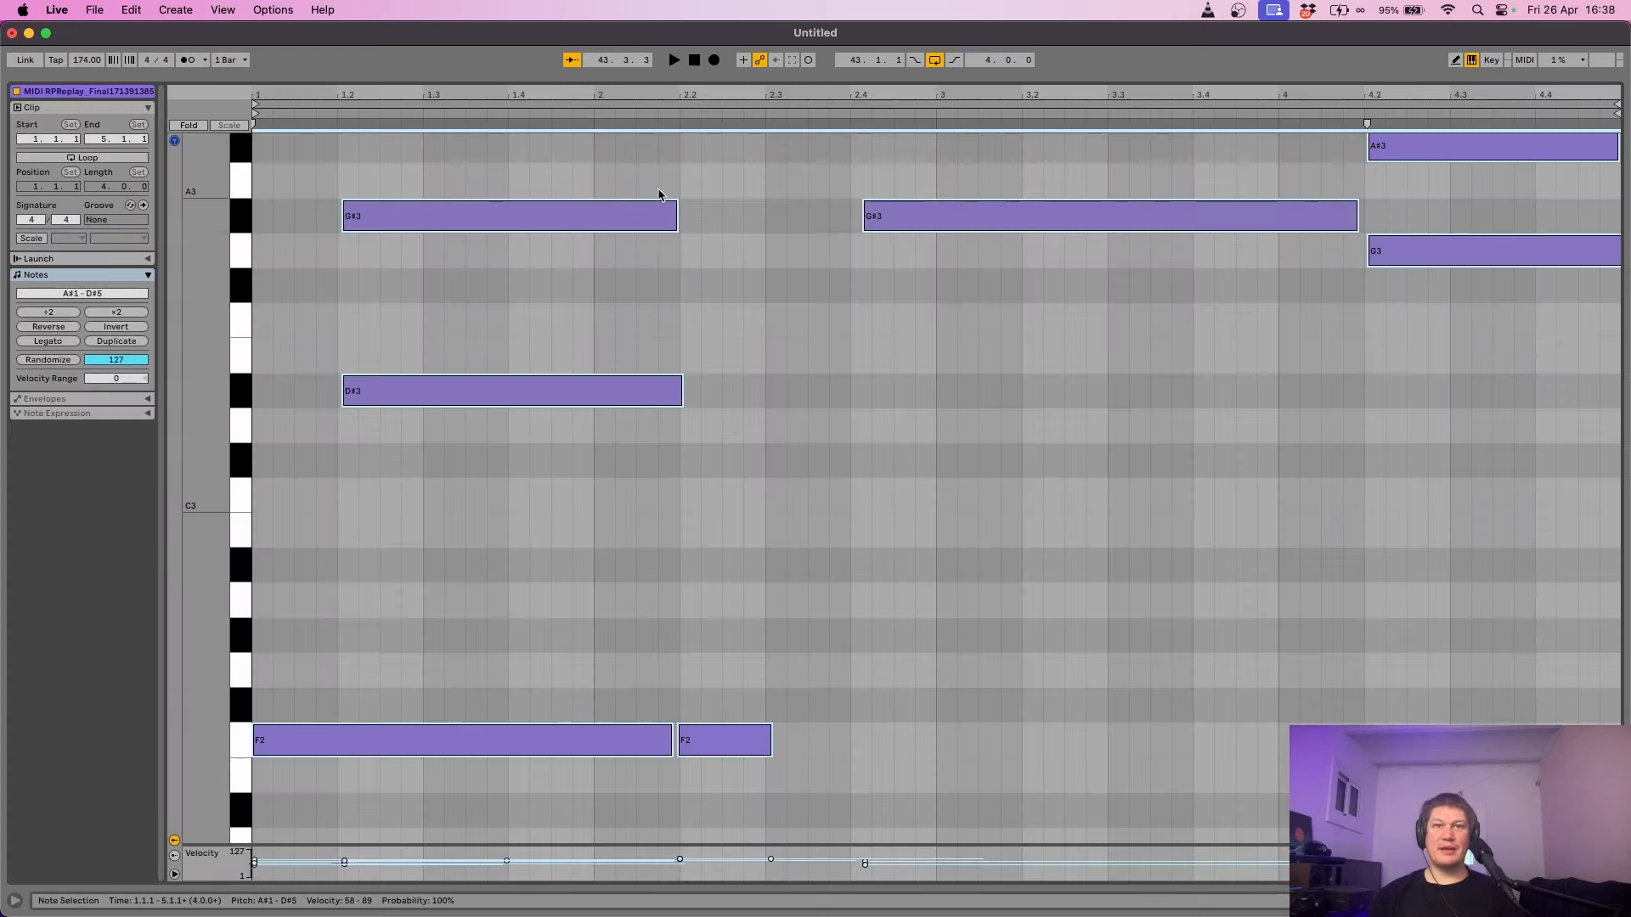
{"action": "mouse_move", "coordinate": [204, 611]}
{"action": "left_mouse_down"}
{"action": "mouse_move", "coordinate": [174, 612]}
{"action": "mouse_move", "coordinate": [174, 473]}
{"action": "left_mouse_up"}
{"action": "mouse_move", "coordinate": [1073, 525]}
{"action": "left_mouse_down"}
{"action": "mouse_move", "coordinate": [666, 309]}
{"action": "mouse_move", "coordinate": [505, 287]}
{"action": "left_mouse_up"}
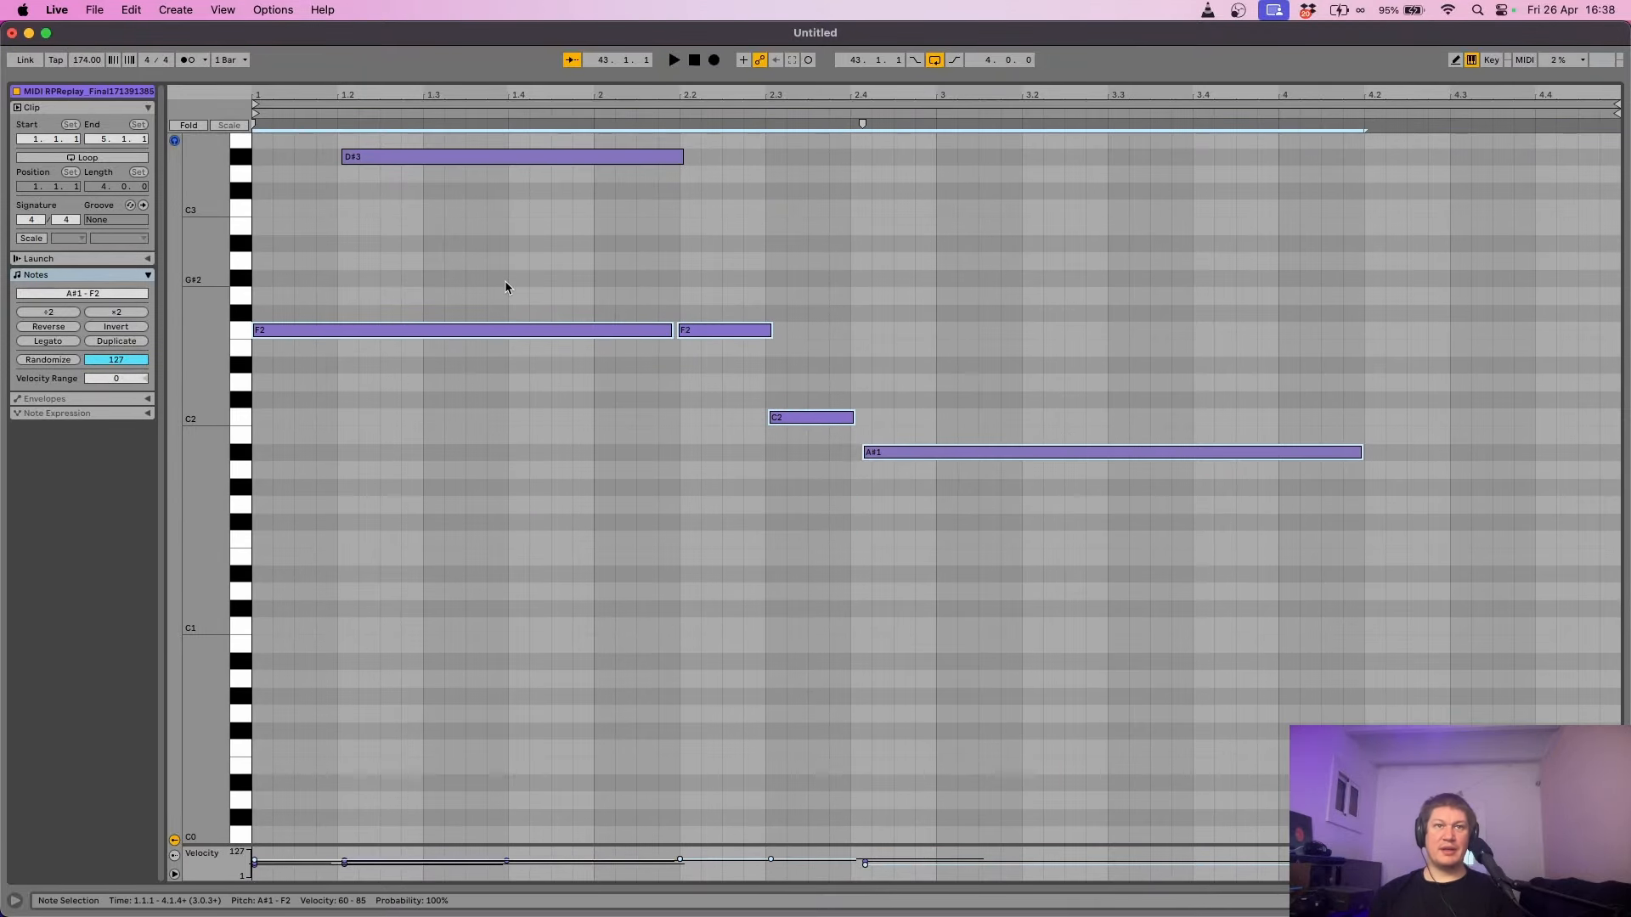
{"action": "key", "text": "Delete"}
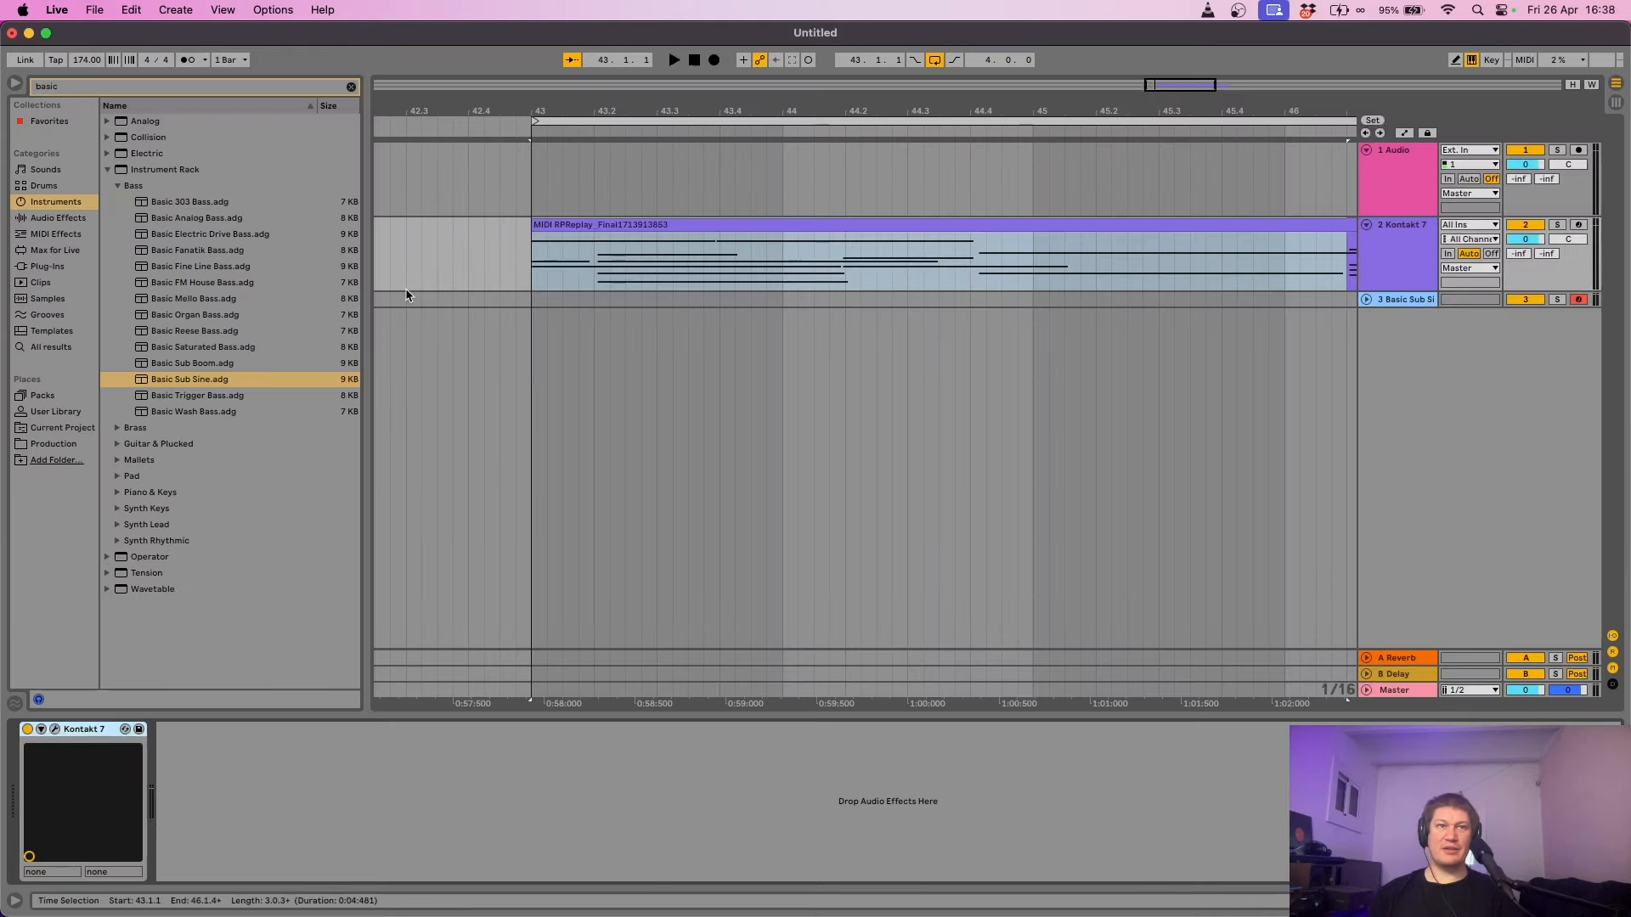
- Mark bars 43–47 on the Basic Sub Sine track and create an empty MIDI clip there
{"action": "left_click_drag", "start_coordinate": [589, 104], "coordinate": [470, 60]}
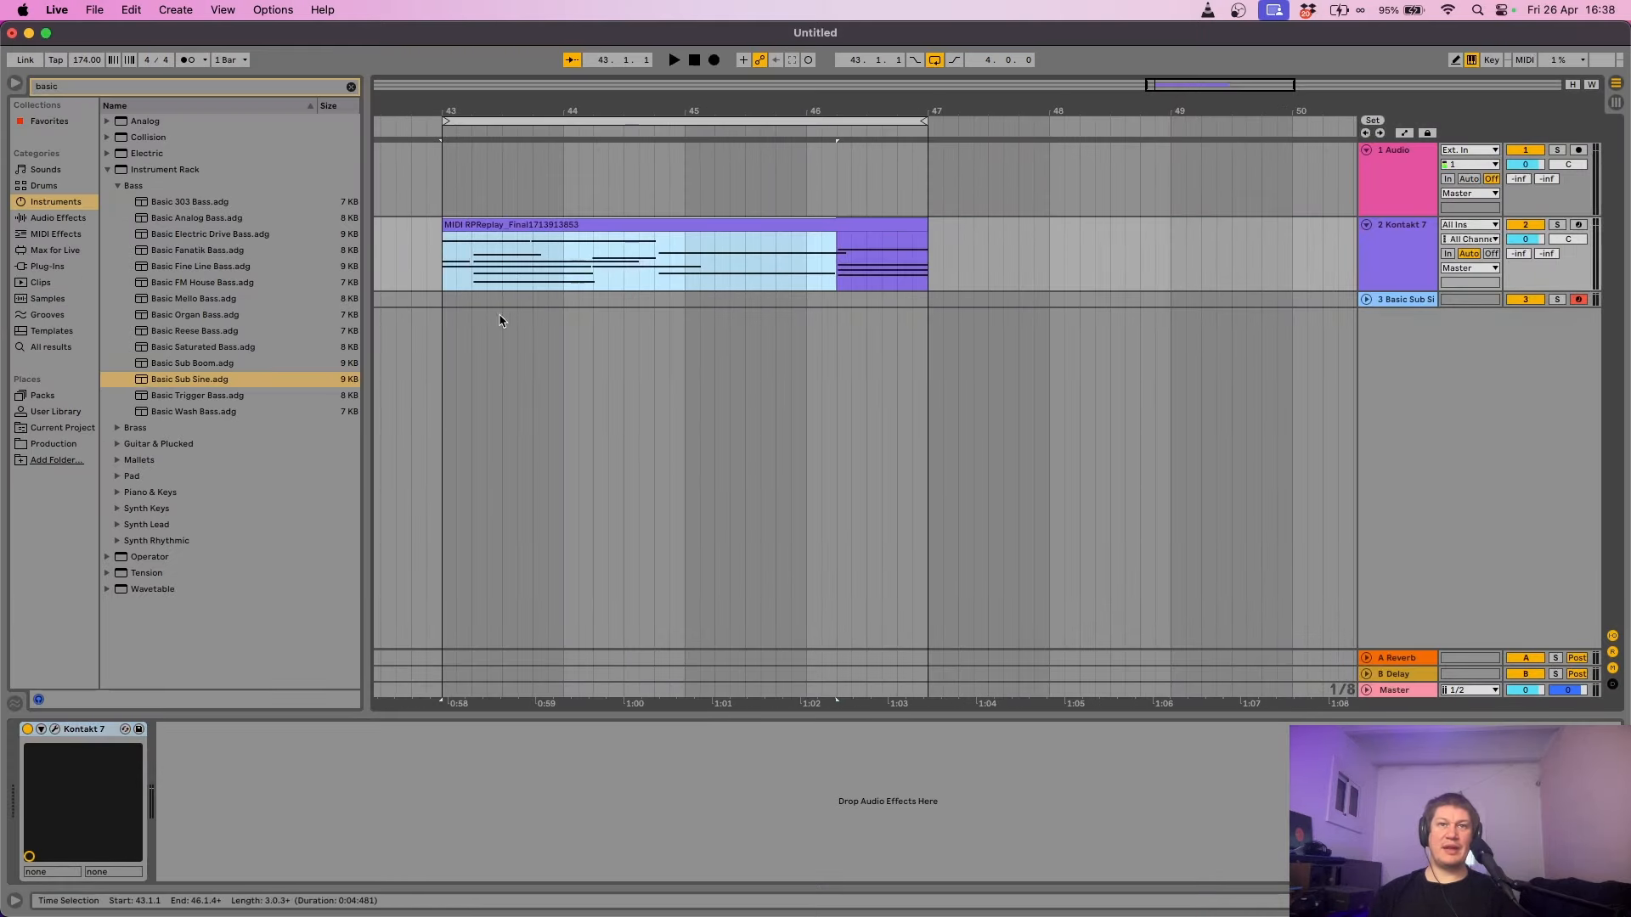
{"action": "mouse_move", "coordinate": [427, 299]}
{"action": "left_mouse_down"}
{"action": "mouse_move", "coordinate": [837, 313]}
{"action": "mouse_move", "coordinate": [442, 306]}
{"action": "left_mouse_up"}
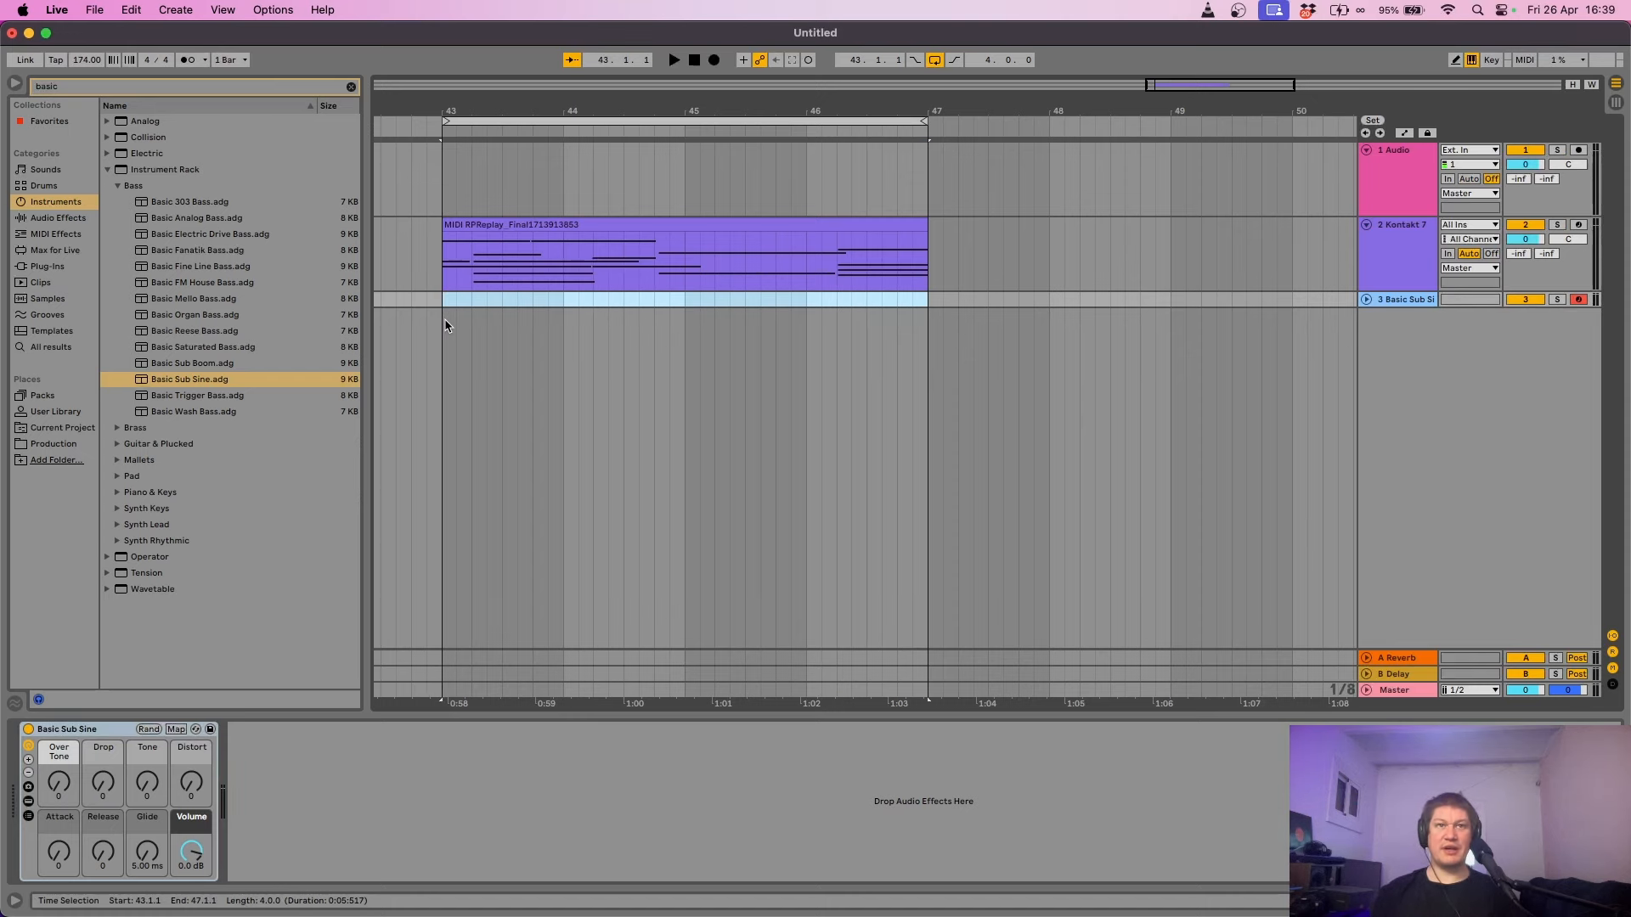
{"action": "key", "text": "super+shift+m"}
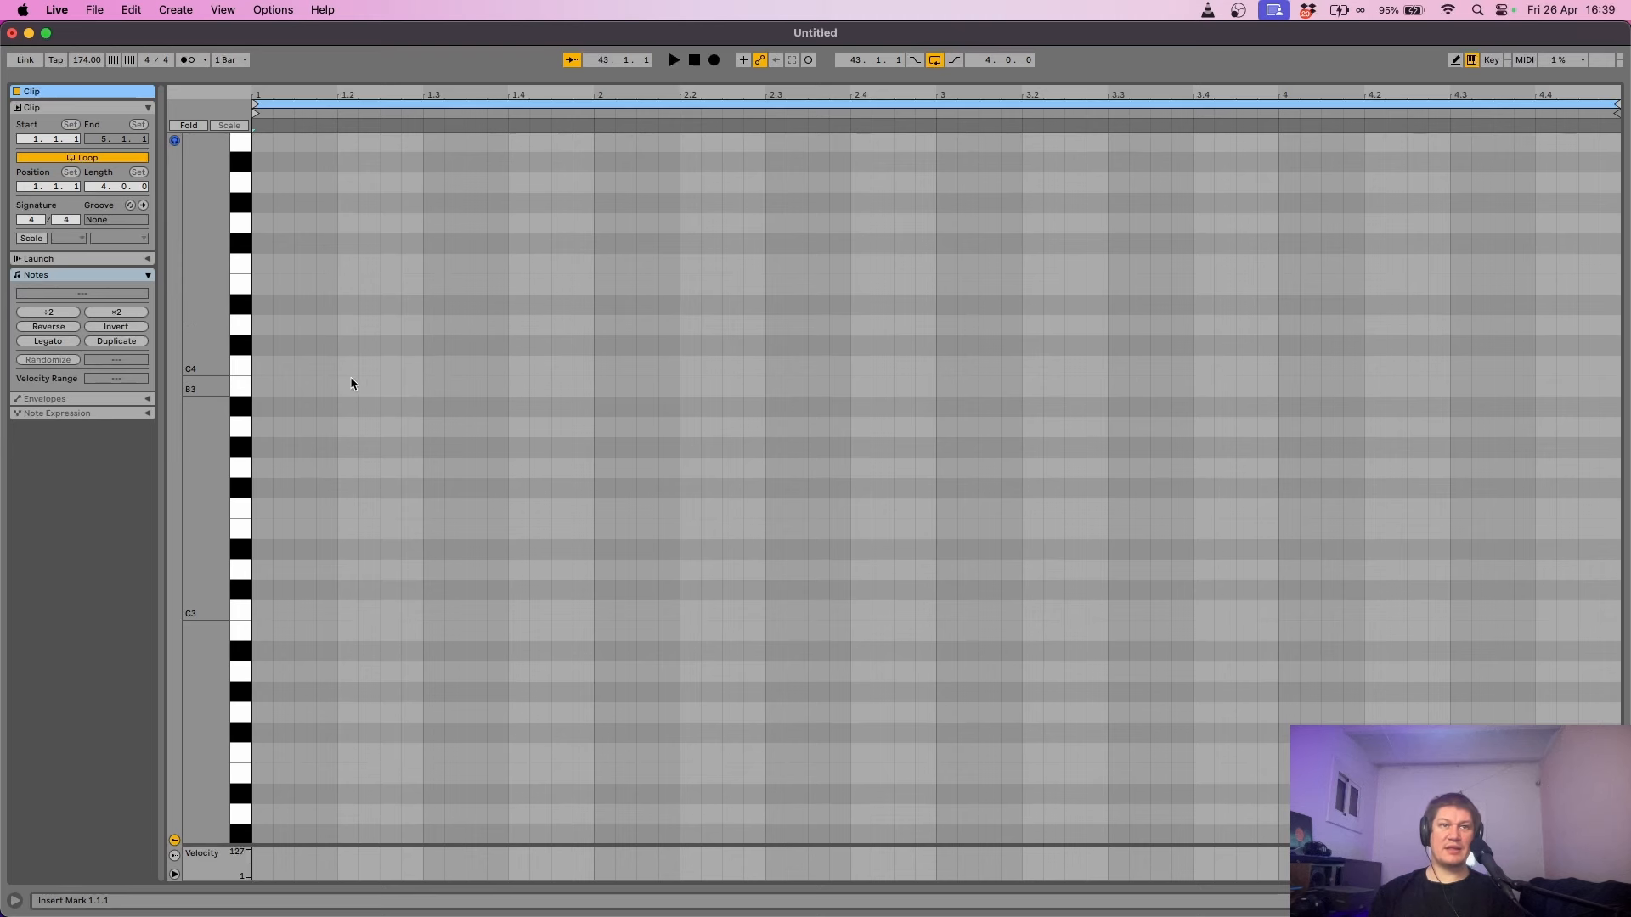
- Paste the root notes into the bass clip start and drop them an octave to F1, C1, A#0
{"action": "left_click", "coordinate": [269, 406]}
{"action": "key", "text": "super+v"}
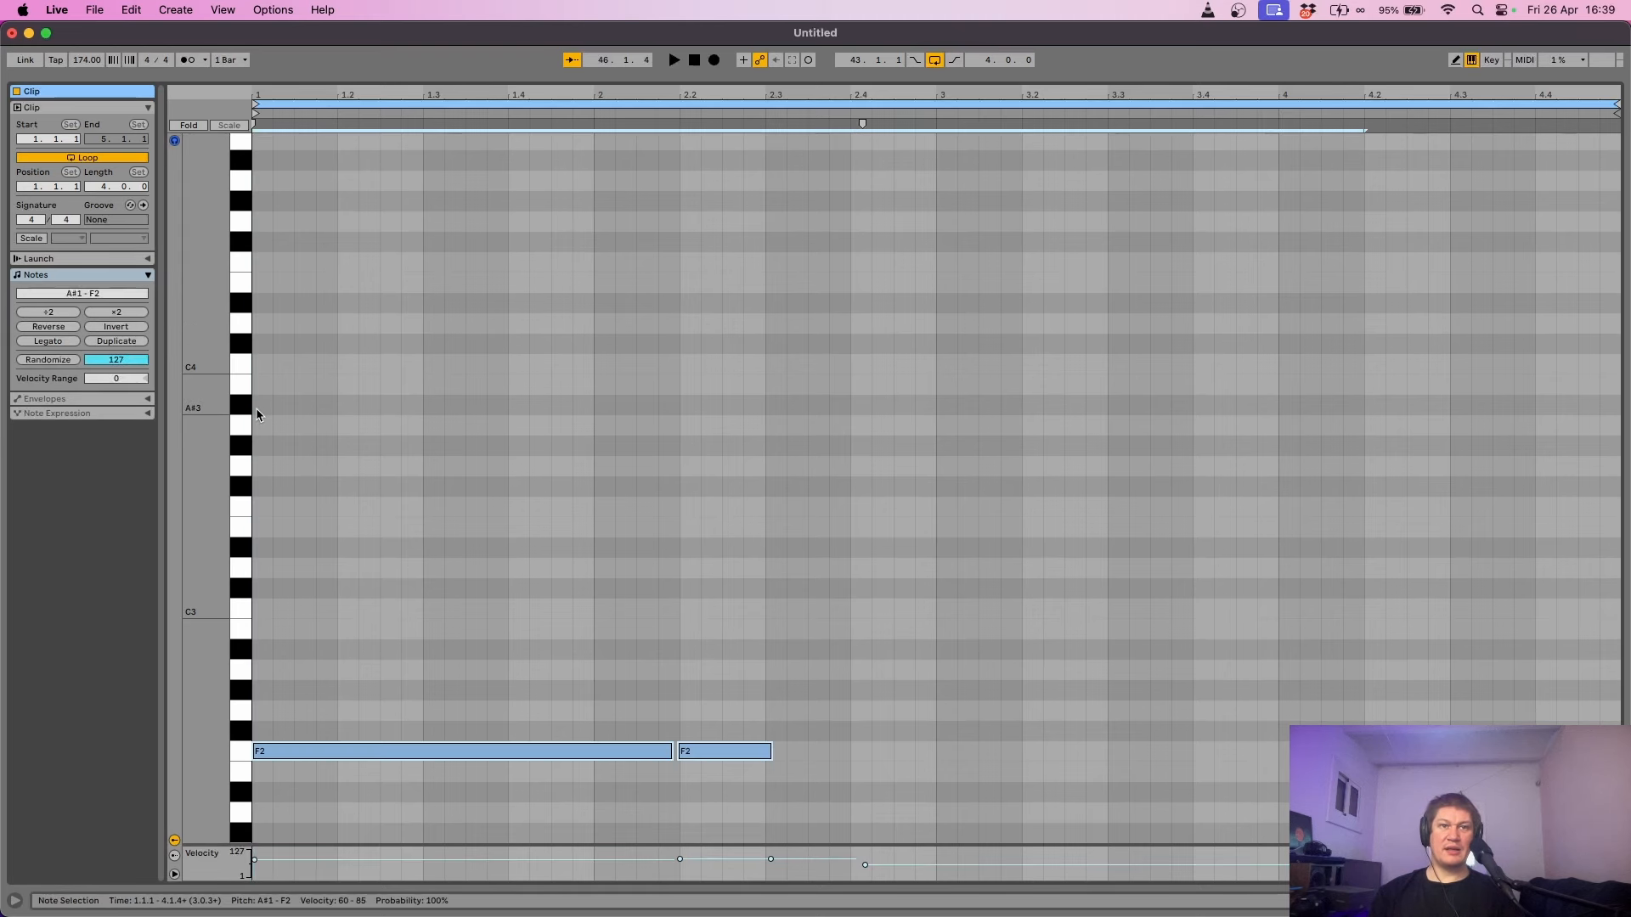
{"action": "key", "text": "space"}
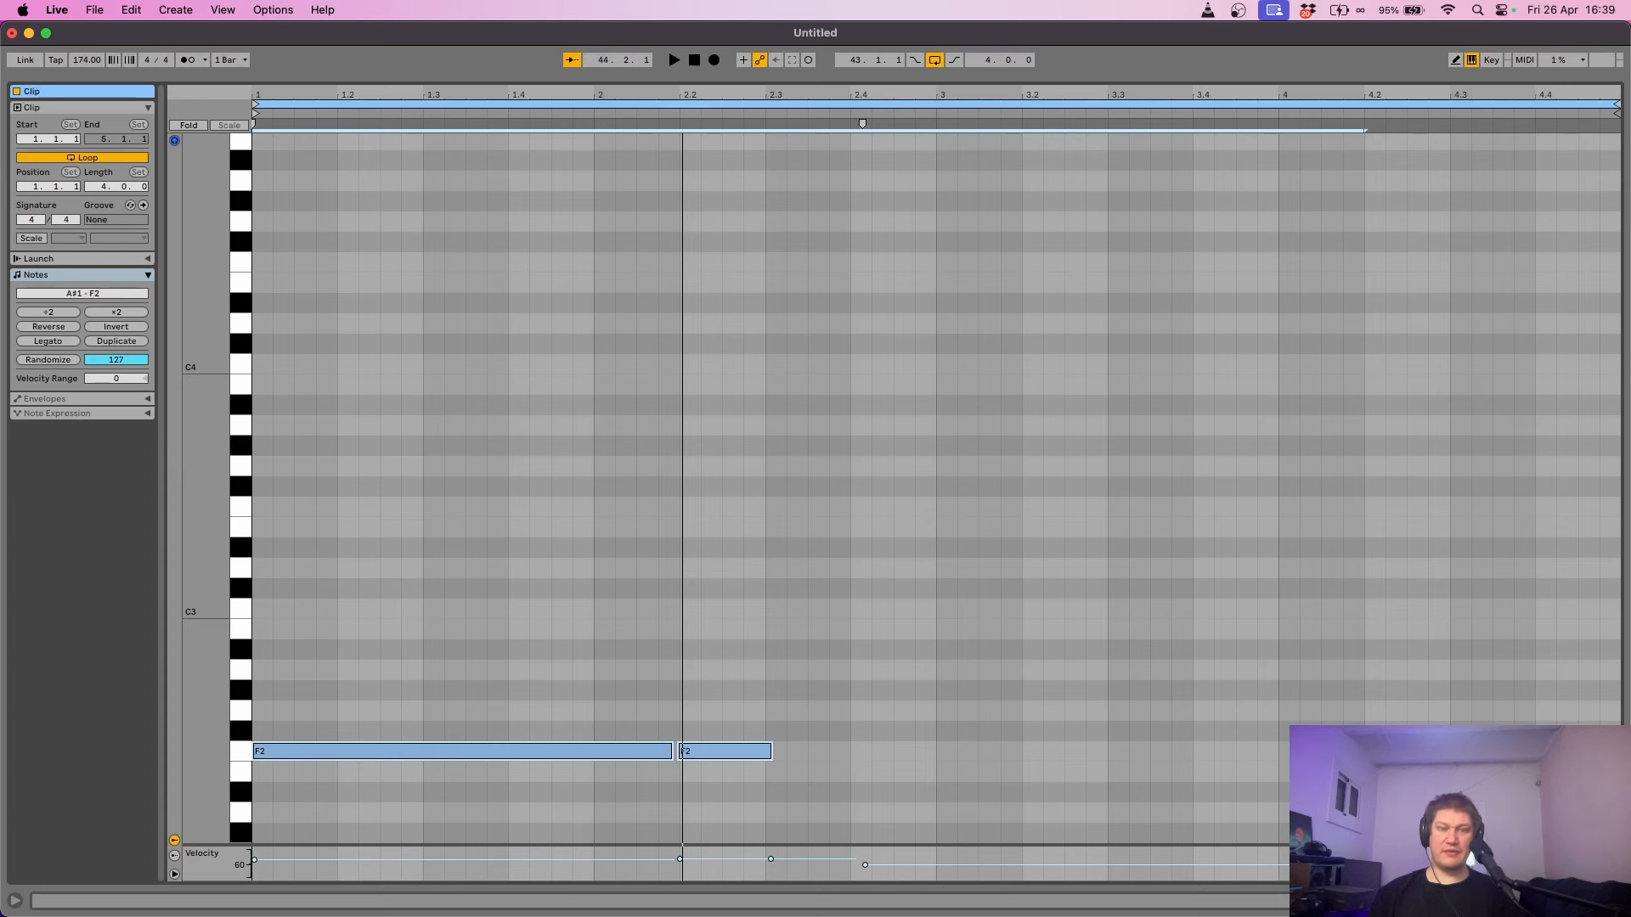
{"action": "key", "text": "shift+Down"}
{"action": "key", "text": "space"}
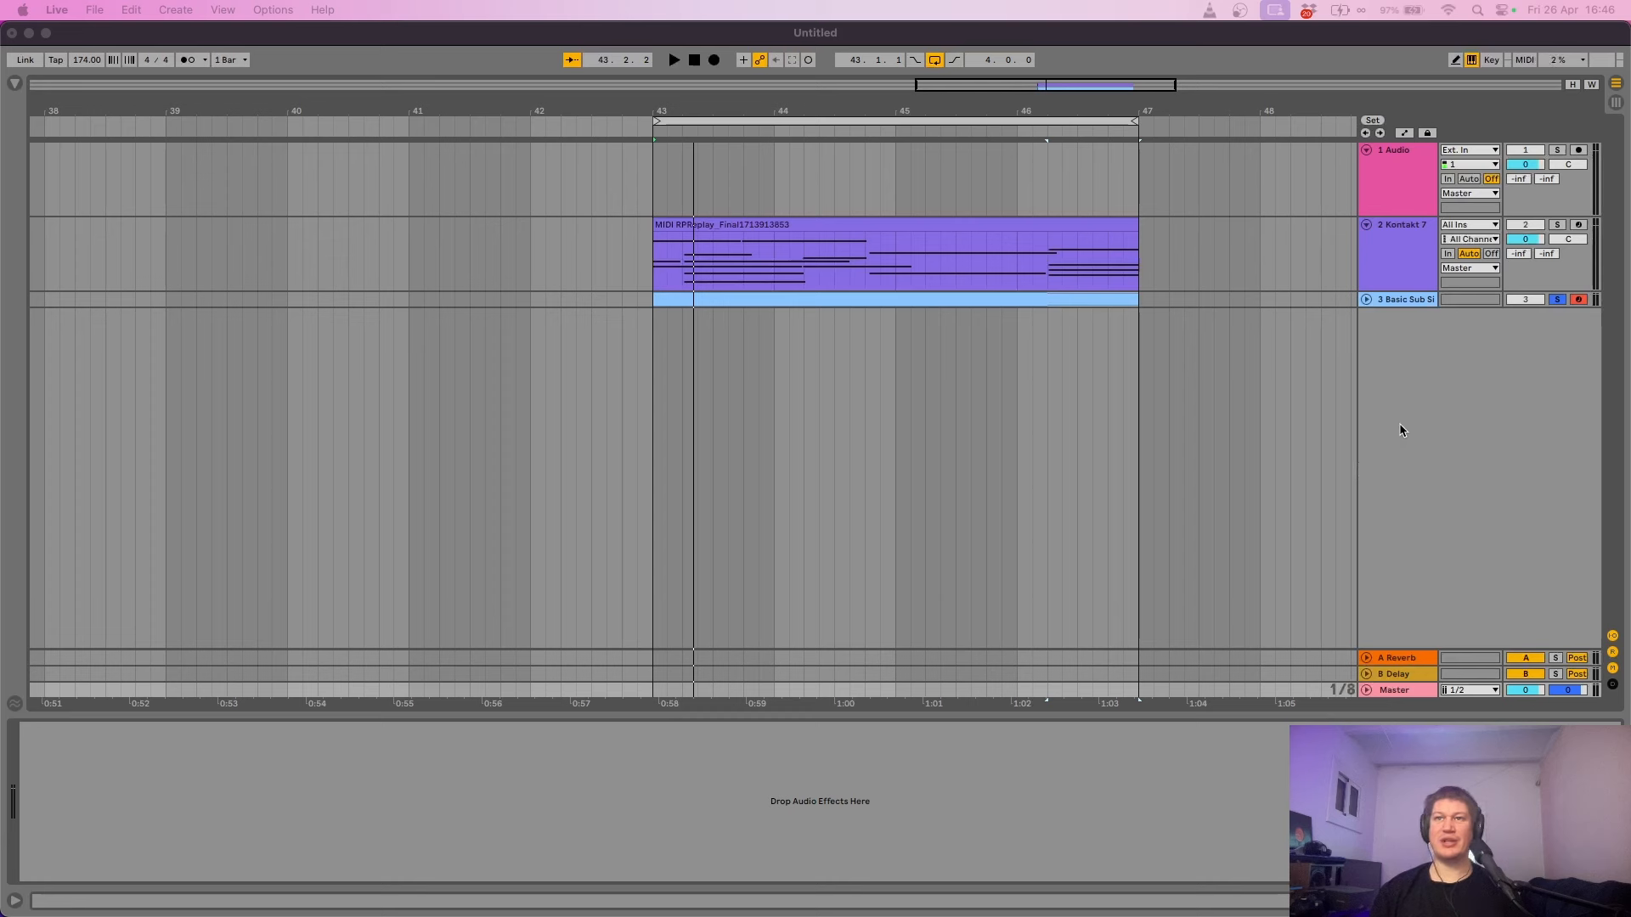
{"action": "left_click", "coordinate": [1409, 306]}
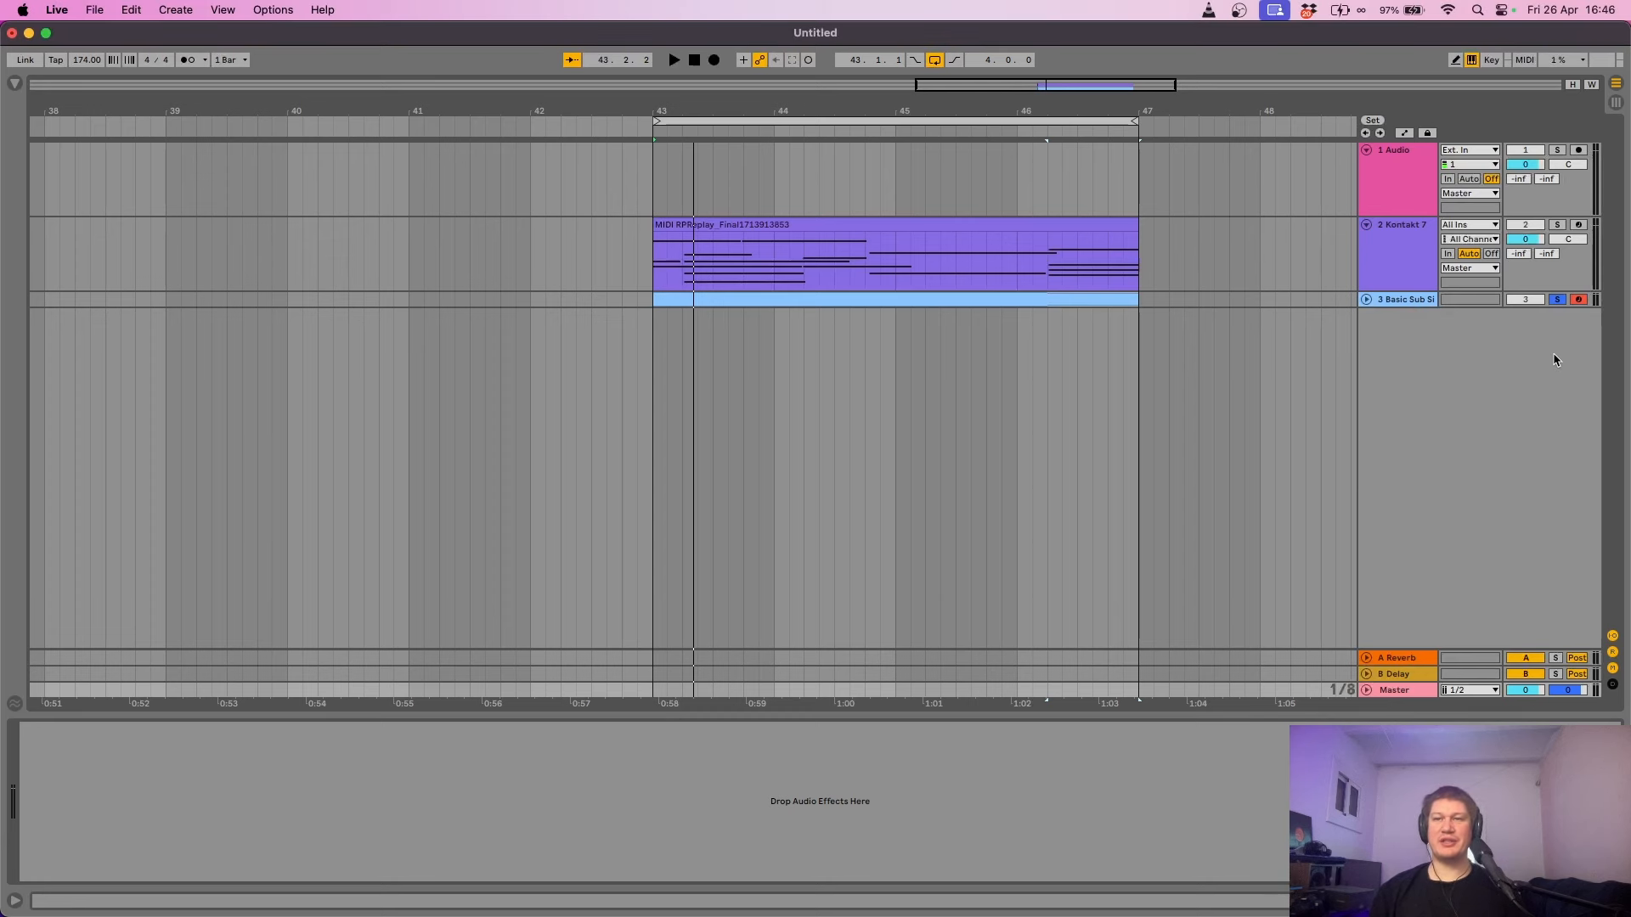
{"action": "key", "text": "space"}
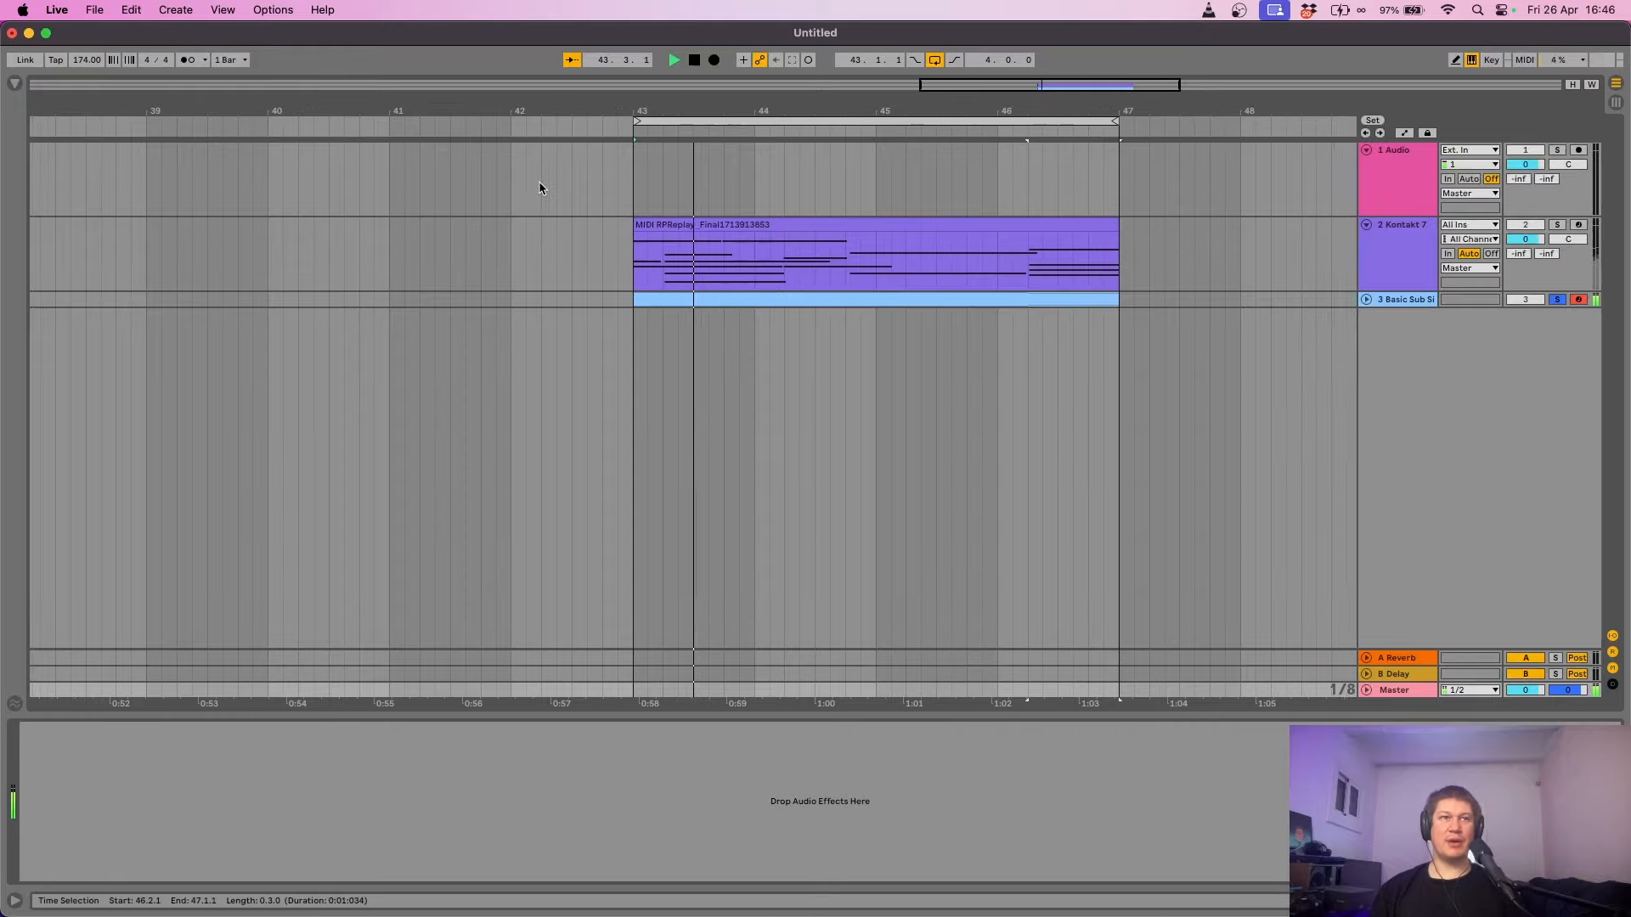
{"action": "key", "text": "space"}
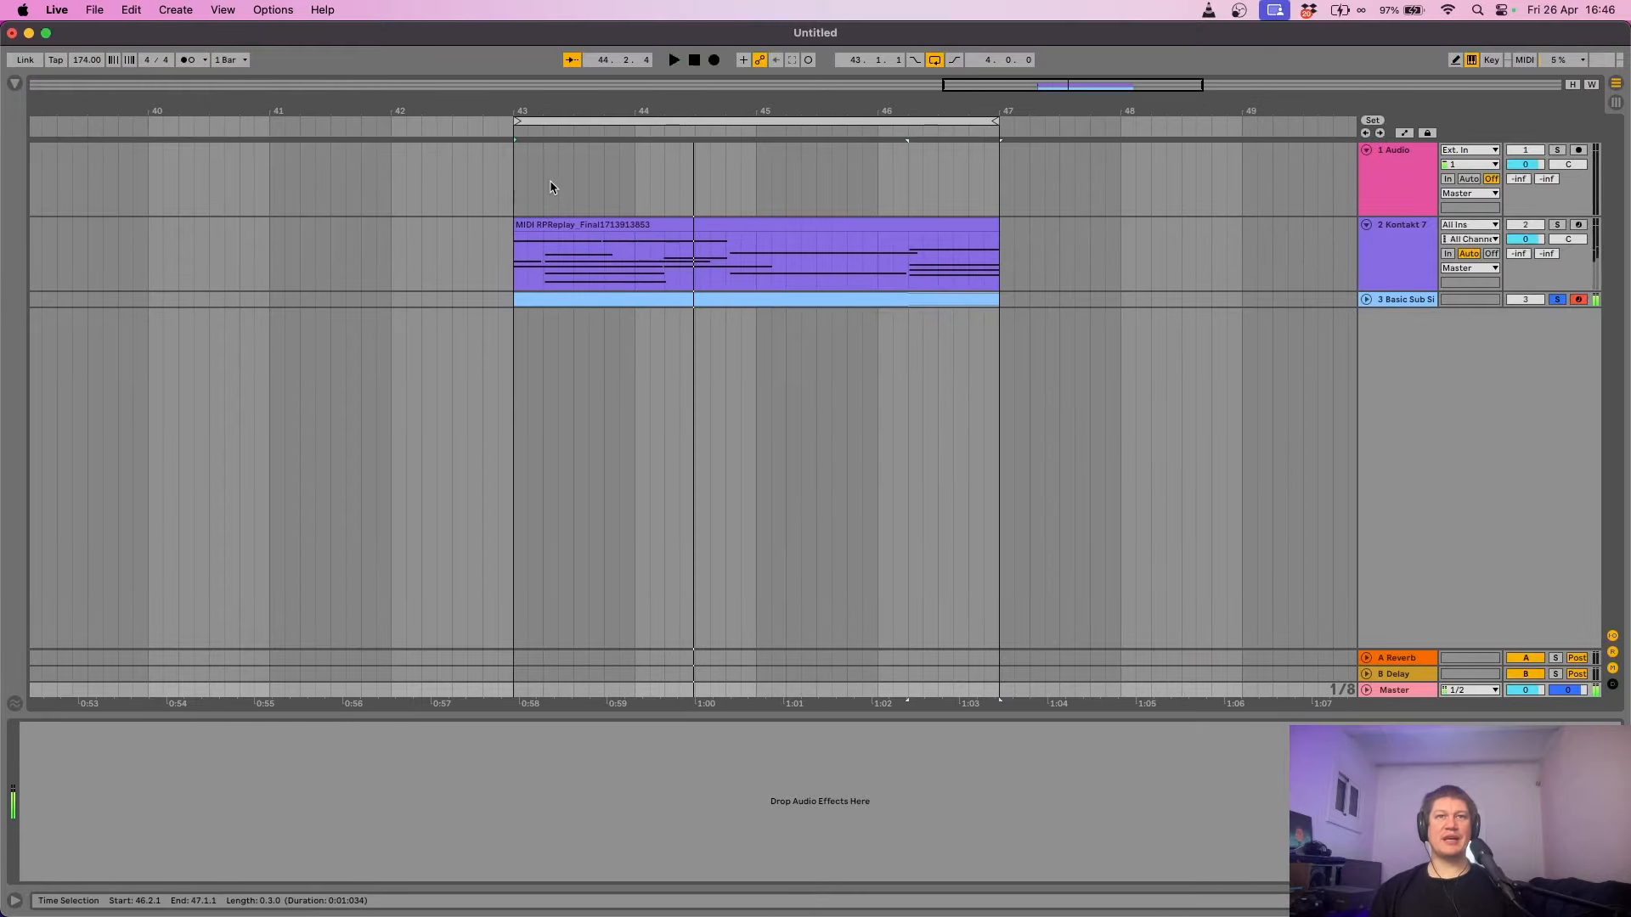
- Show the Browser to reach the Audio Effects utilities like Spectrum and Tuner
{"action": "left_click", "coordinate": [14, 85]}
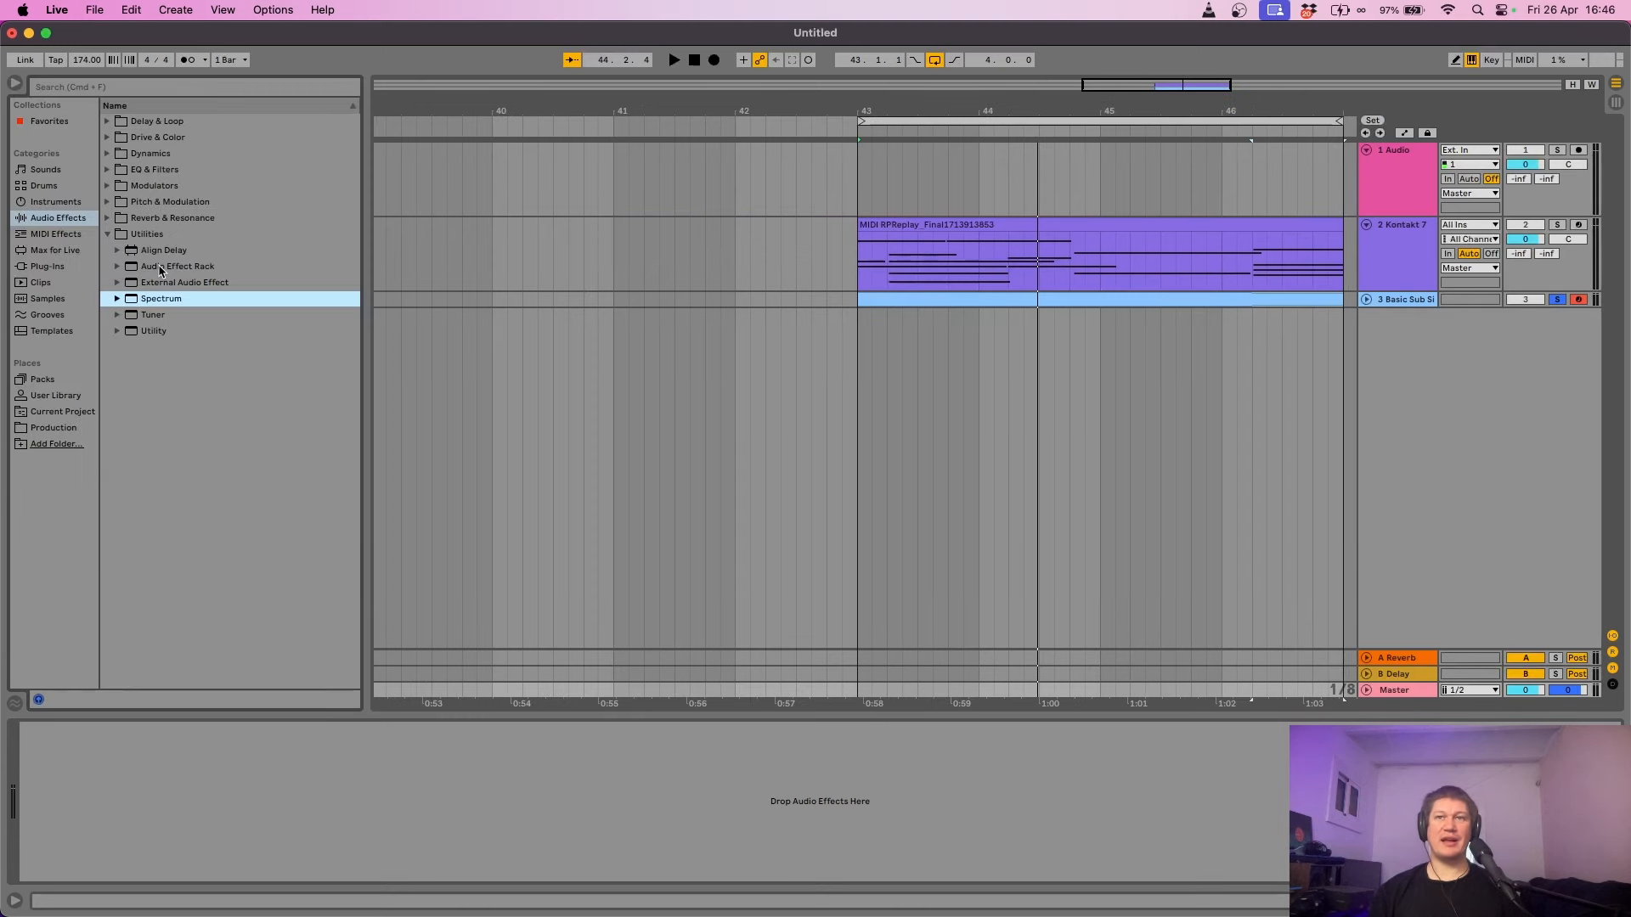
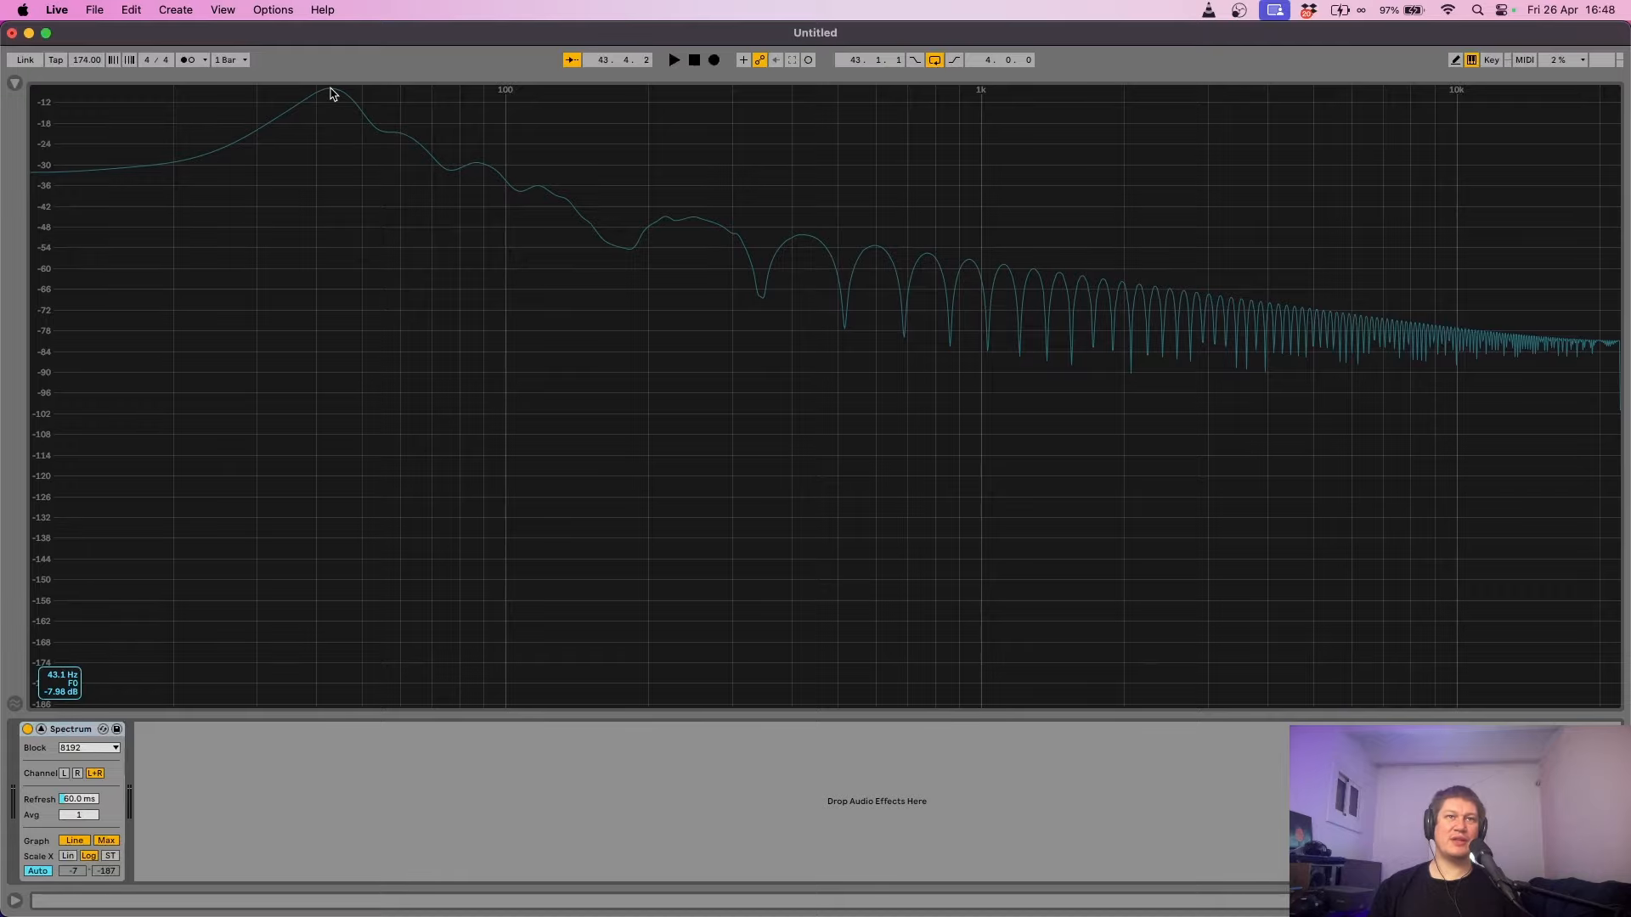
- Play the bass through the Spectrum analyser, then stop playback
{"action": "key", "text": "space"}
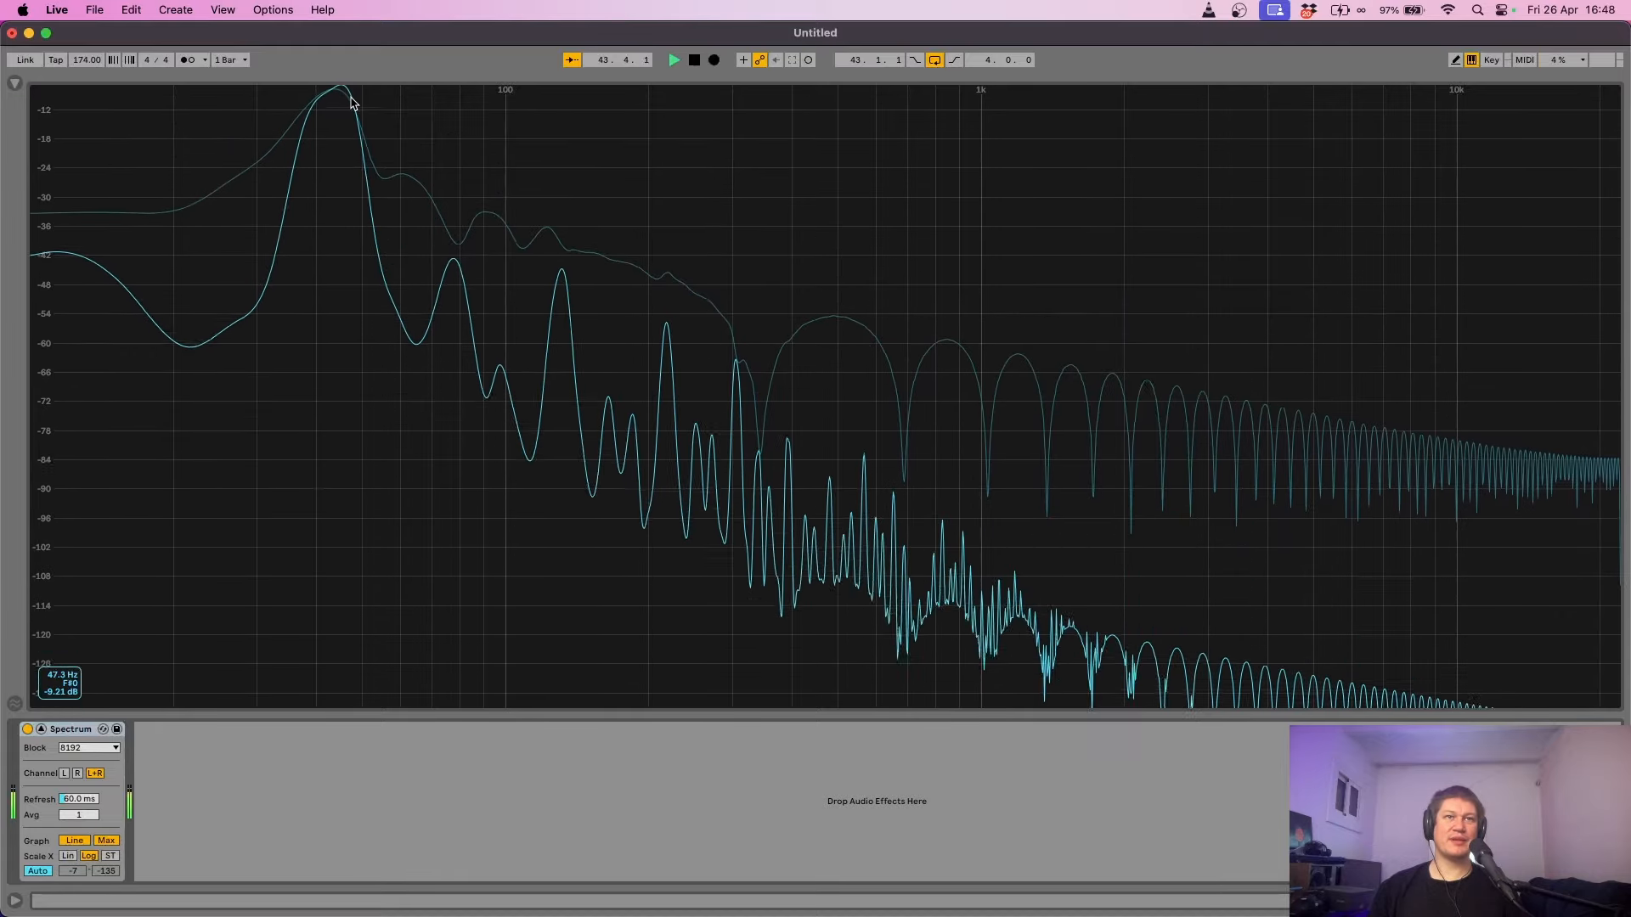
{"action": "key", "text": "space"}
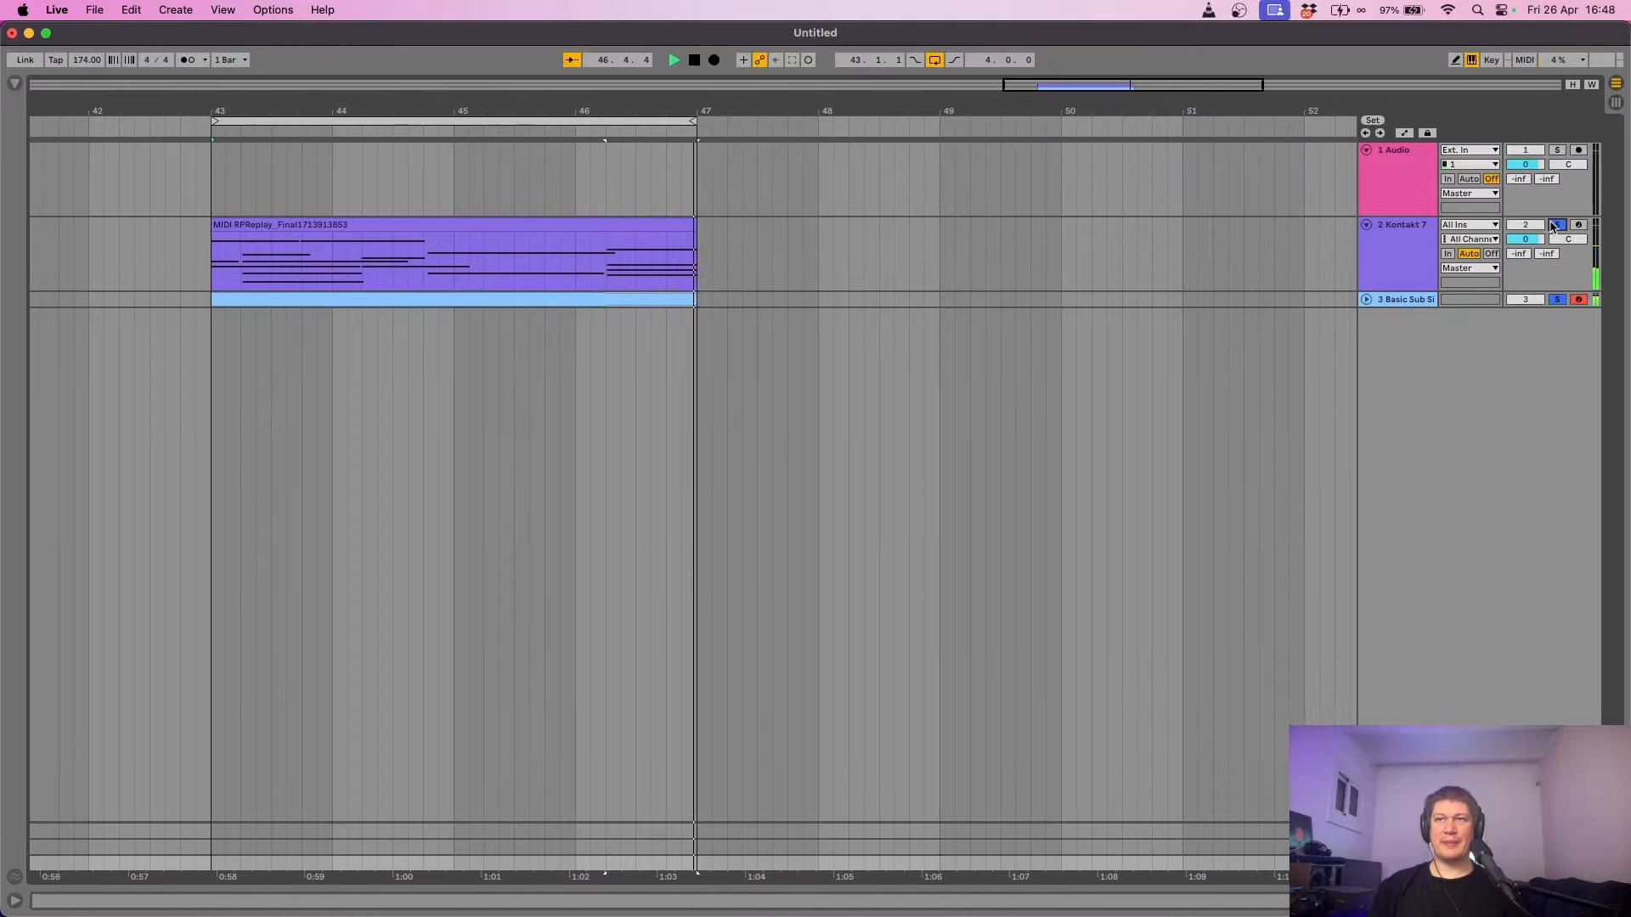
- Unsolo the Kontakt 7 track
{"action": "left_click", "coordinate": [1556, 224]}
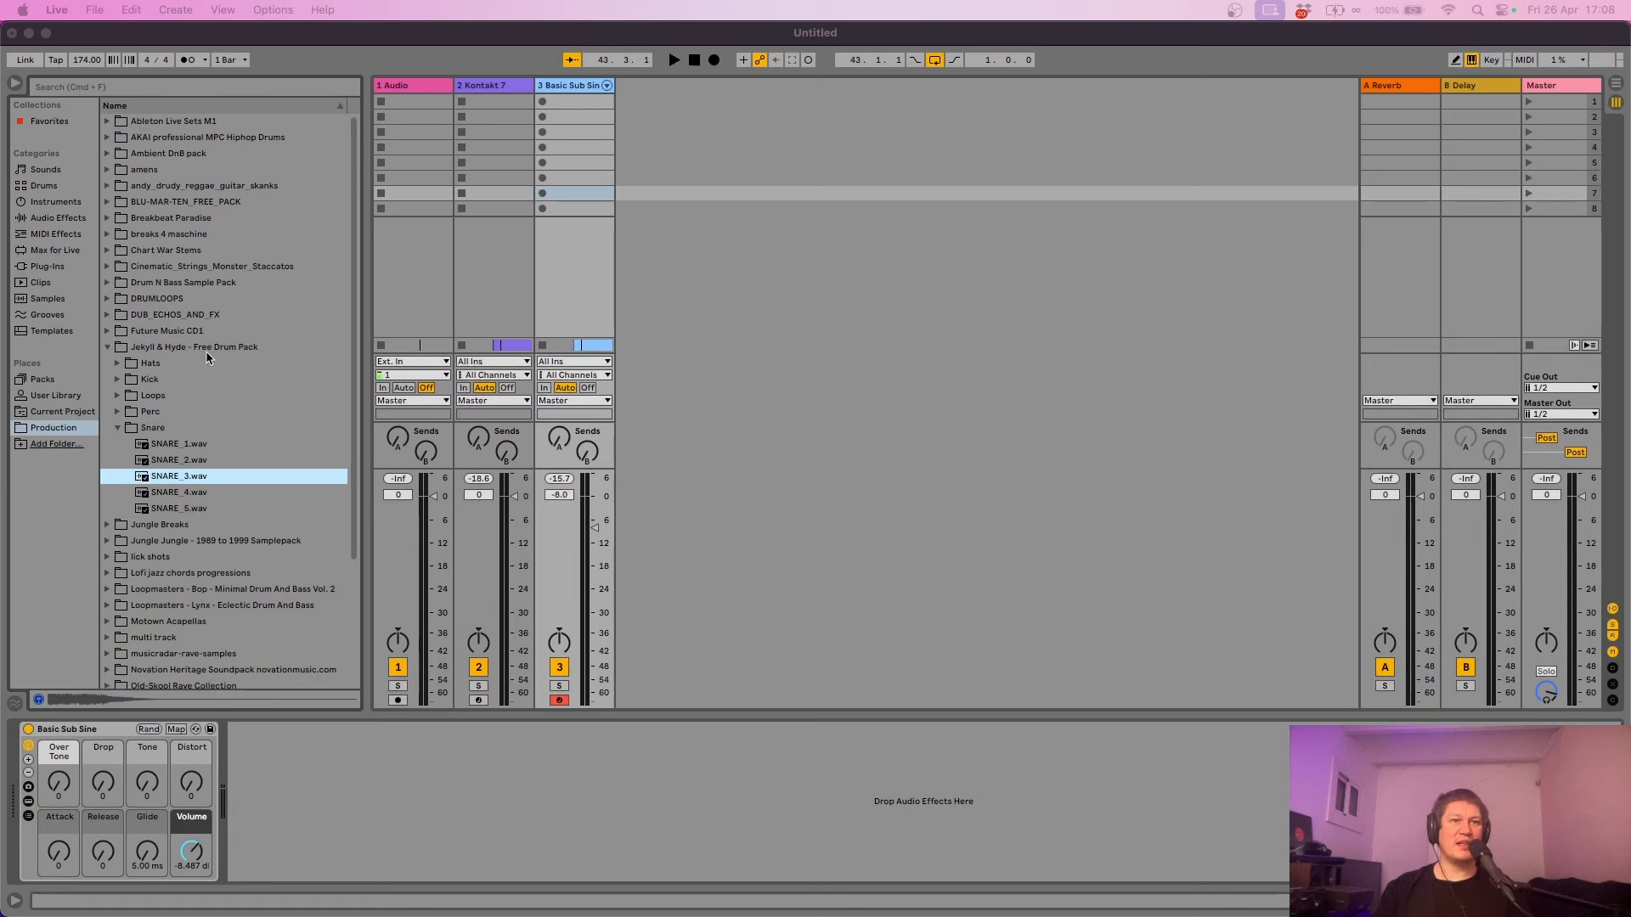
- Audition the snare samples SNARE_1 through SNARE_5.wav in the browser
{"action": "left_click", "coordinate": [196, 452]}
{"action": "left_click", "coordinate": [195, 450]}
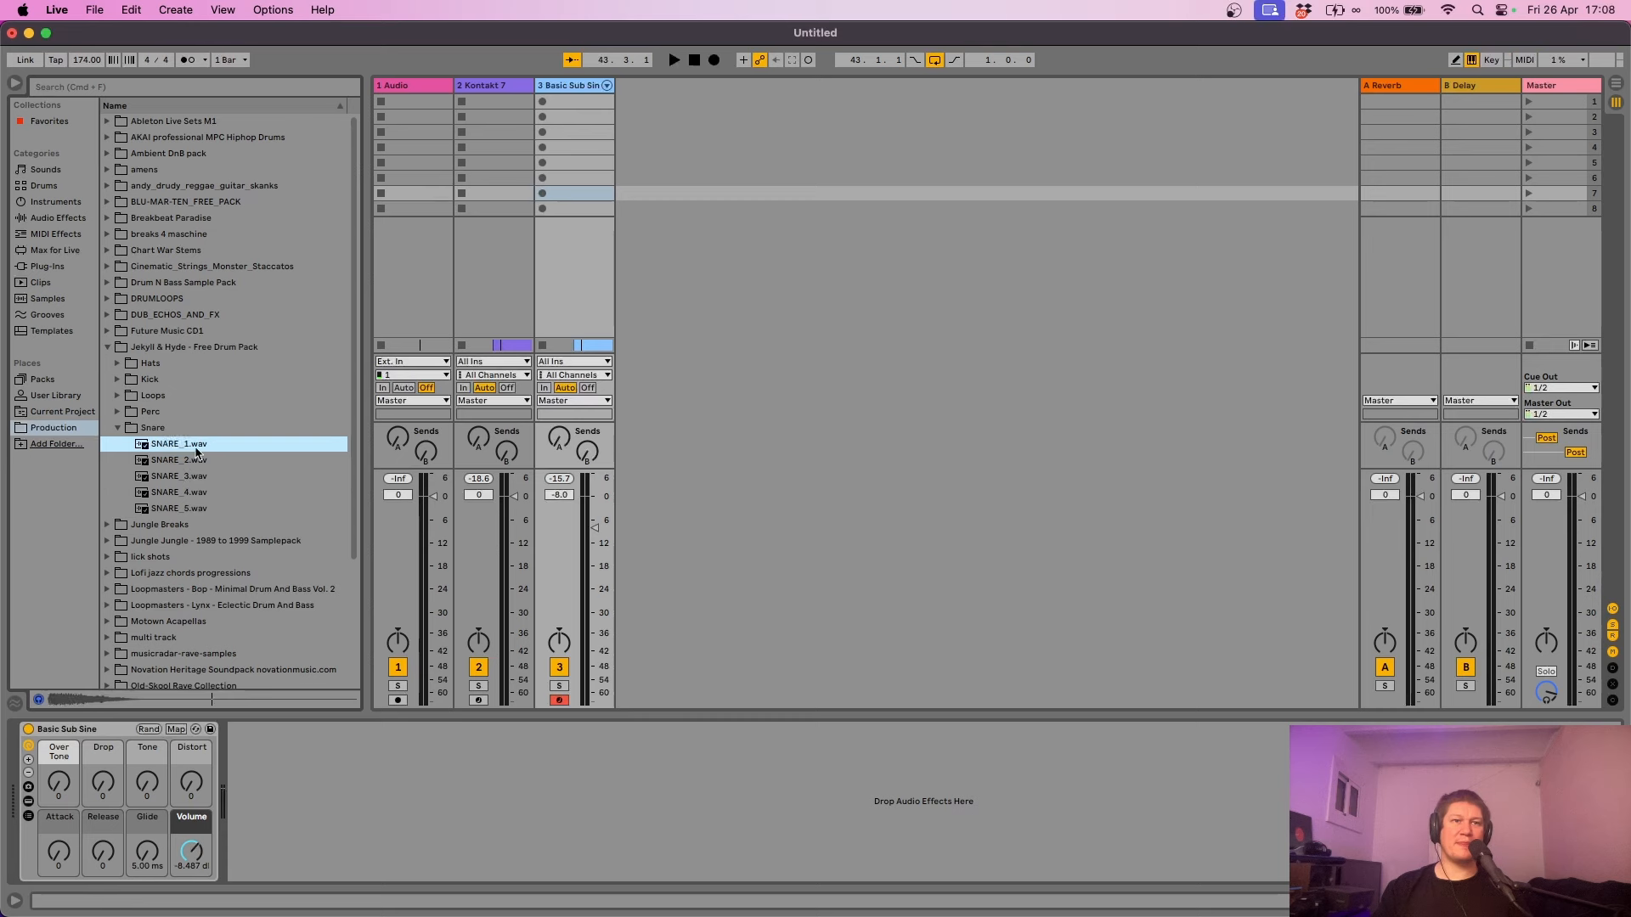
{"action": "left_click", "coordinate": [195, 461]}
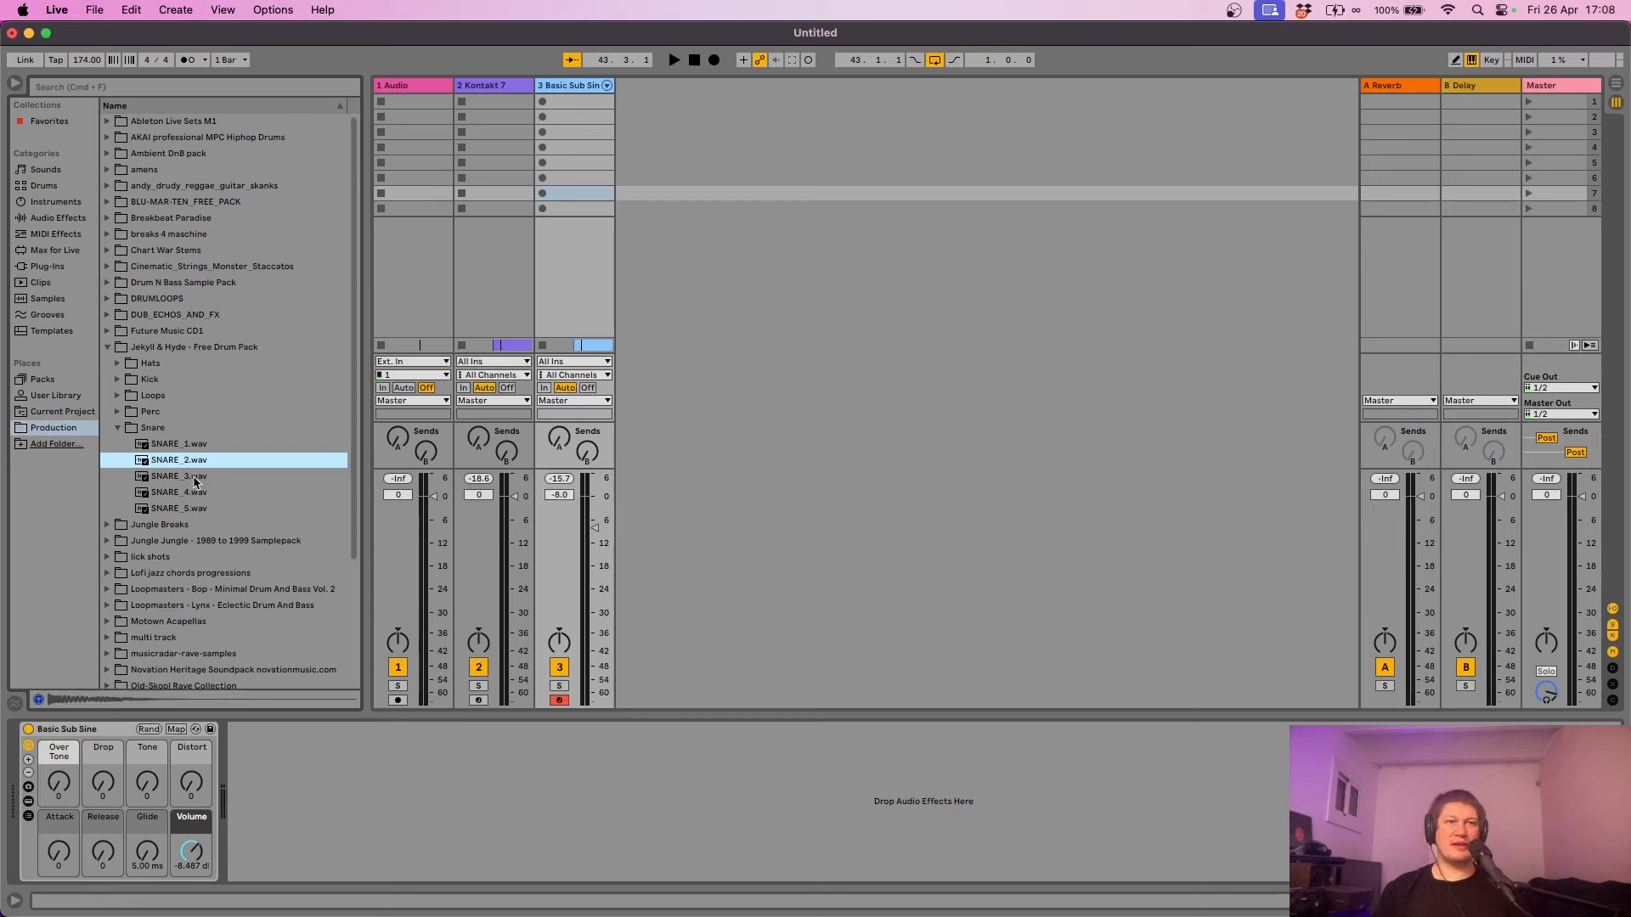
{"action": "left_click", "coordinate": [196, 480]}
{"action": "left_click", "coordinate": [197, 494]}
{"action": "left_click", "coordinate": [198, 509]}
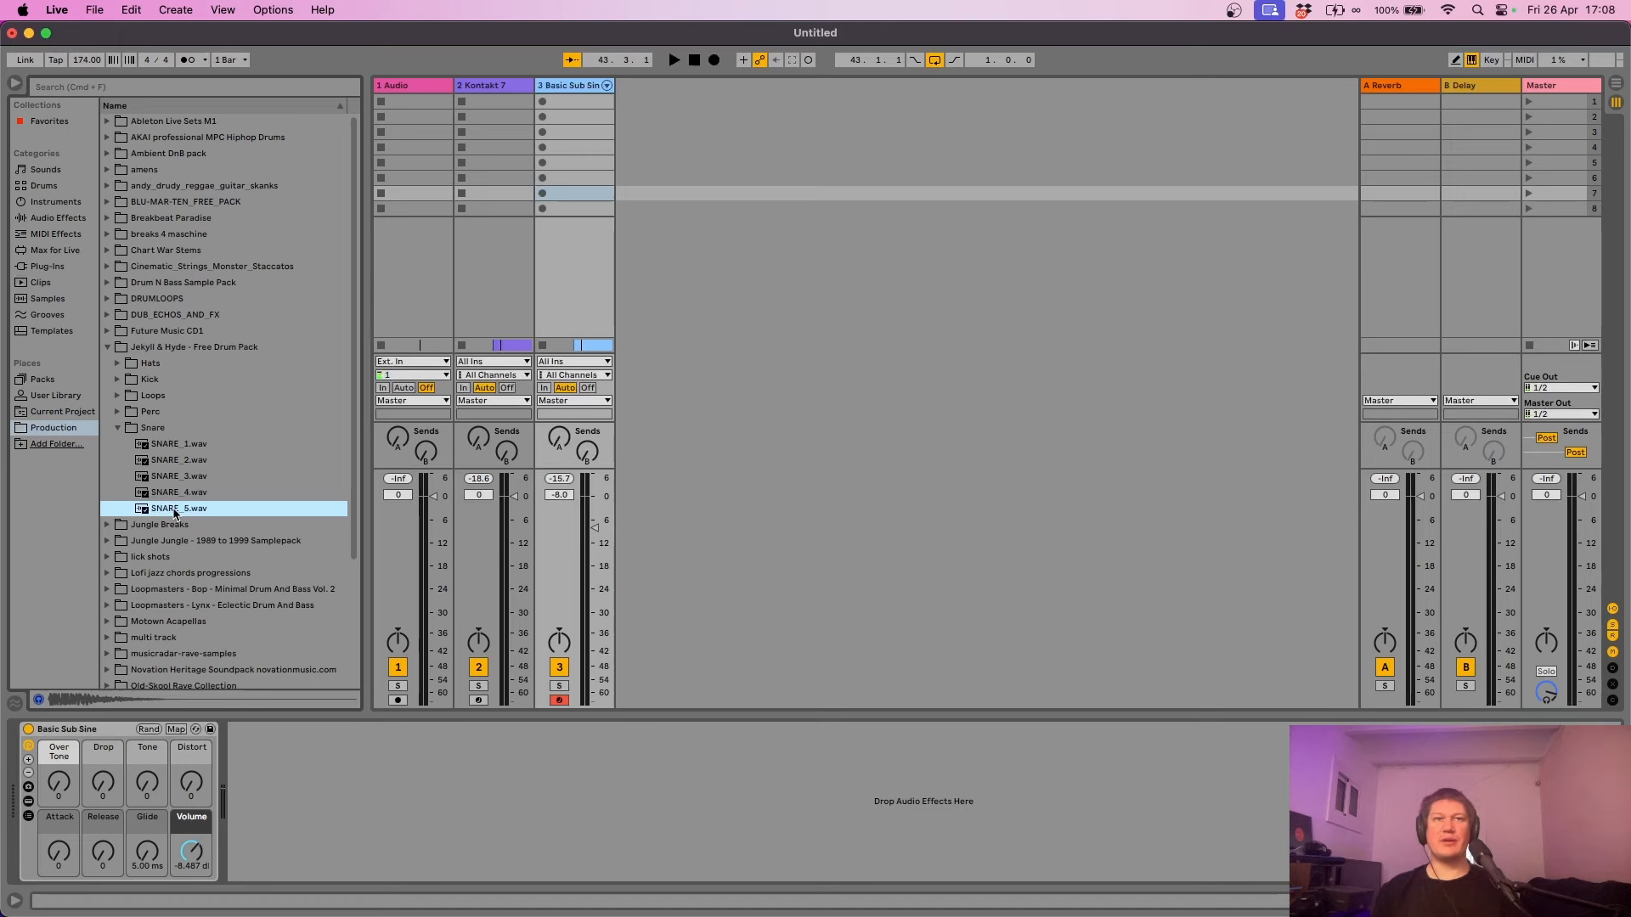
- Place SNARE_5.wav at 43.2.1 on a new track and trim it to a short hit
{"action": "key", "text": "Tab"}
{"action": "left_click_drag", "start_coordinate": [177, 509], "coordinate": [957, 362]}
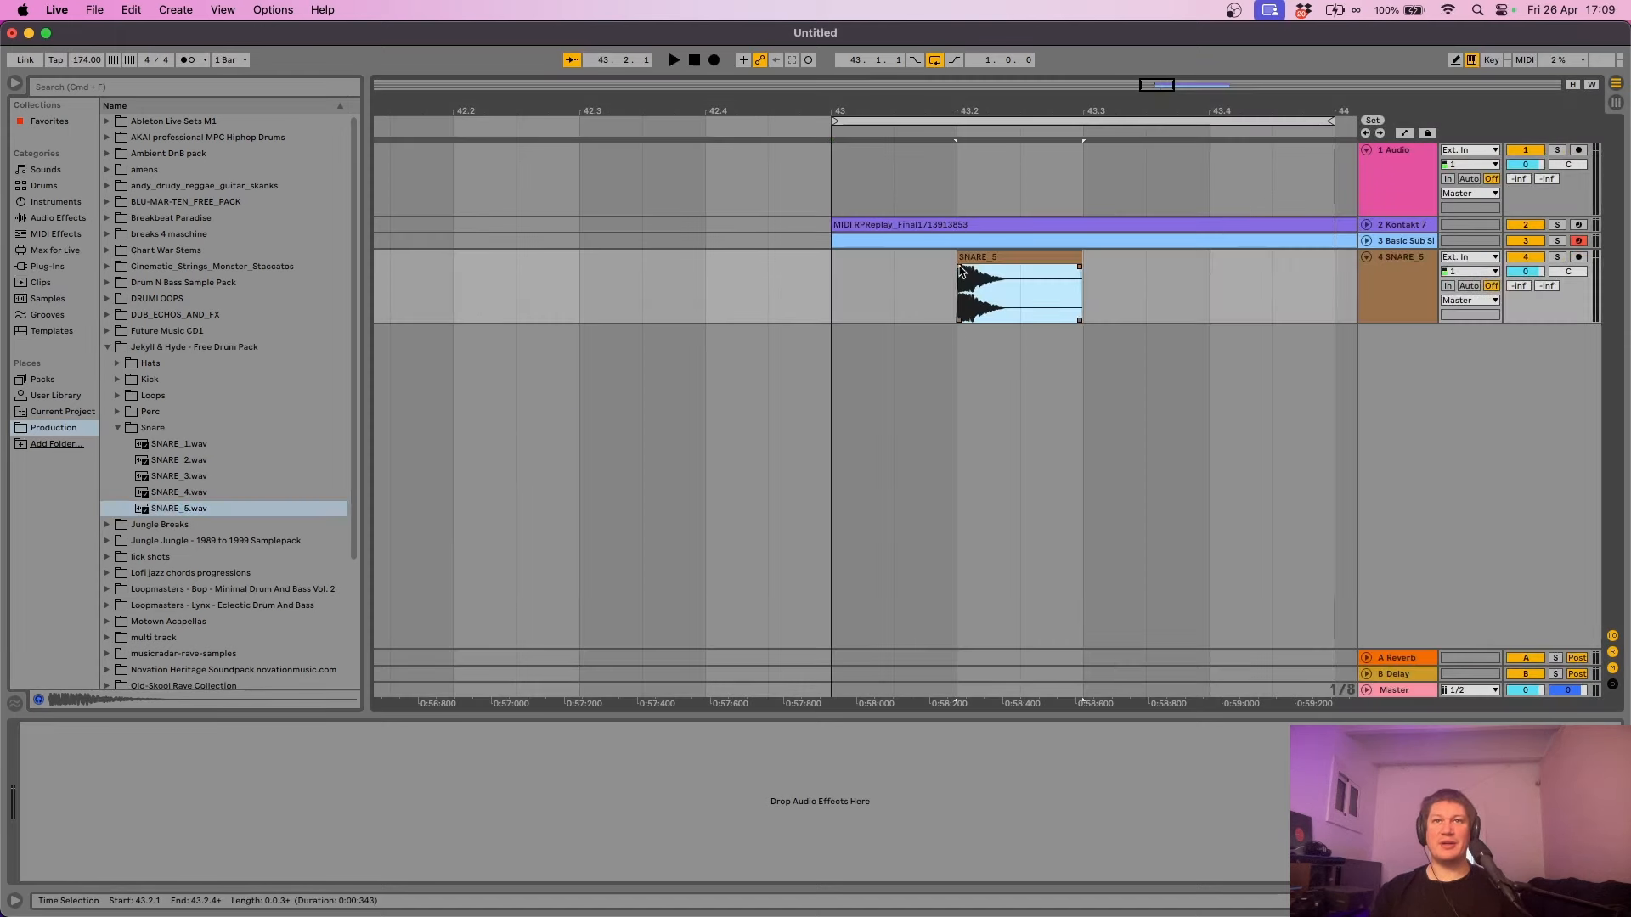
{"action": "left_click_drag", "start_coordinate": [983, 111], "coordinate": [822, 119]}
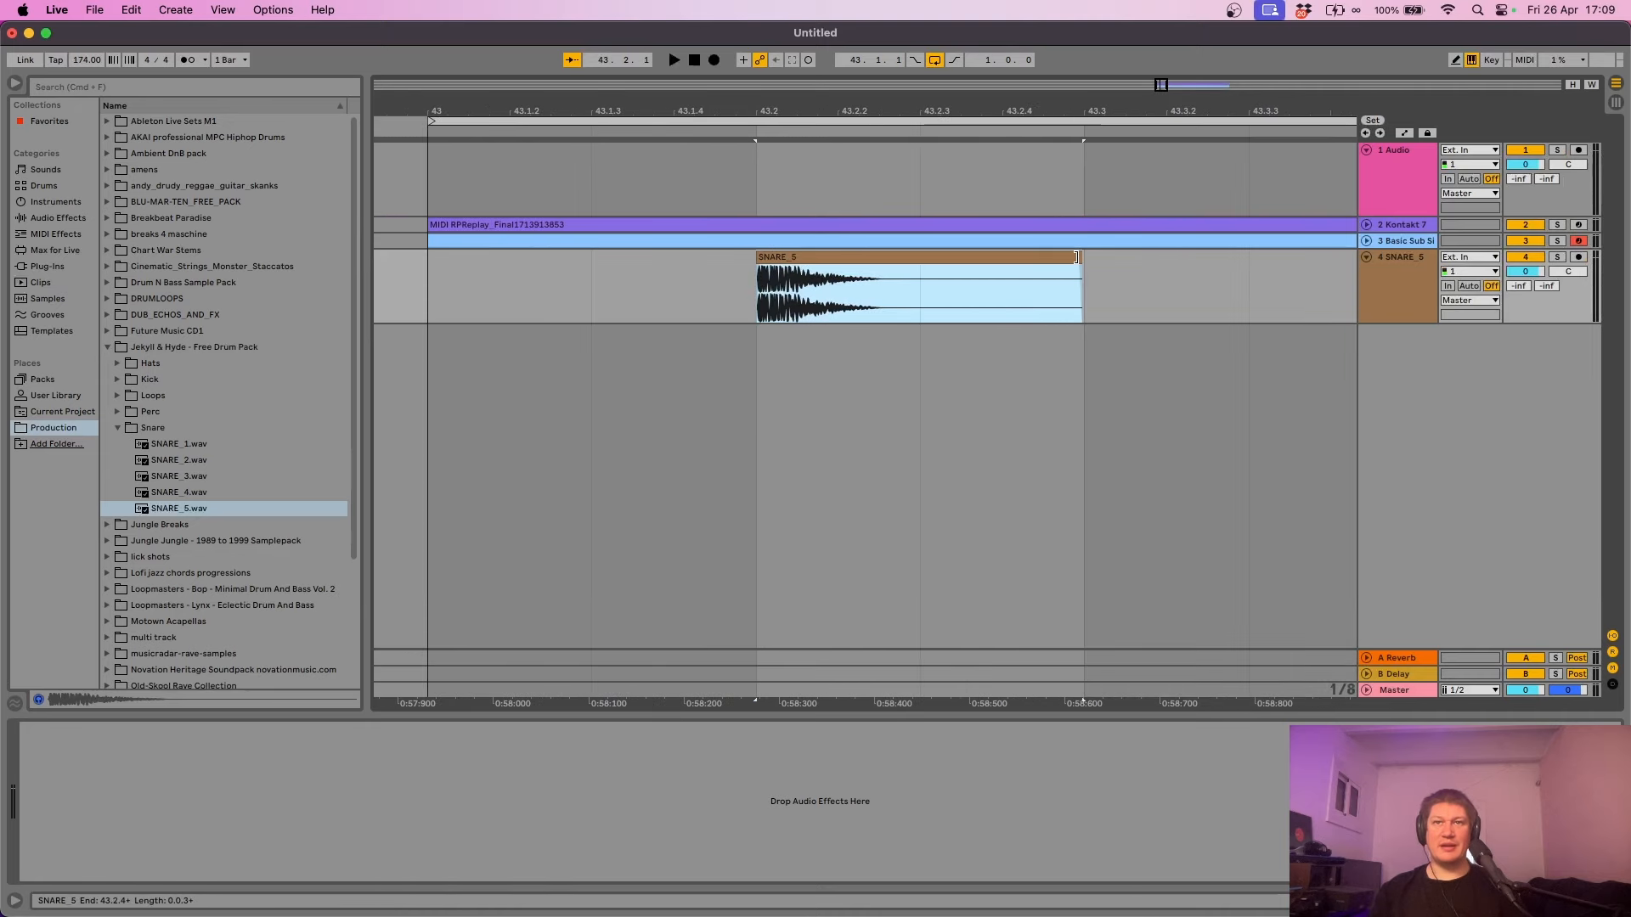
{"action": "left_click_drag", "start_coordinate": [1076, 256], "coordinate": [816, 259]}
- Lower the SNARE_5 clip's gain to about -9 dB in its clip details
{"action": "double_click", "coordinate": [816, 260]}
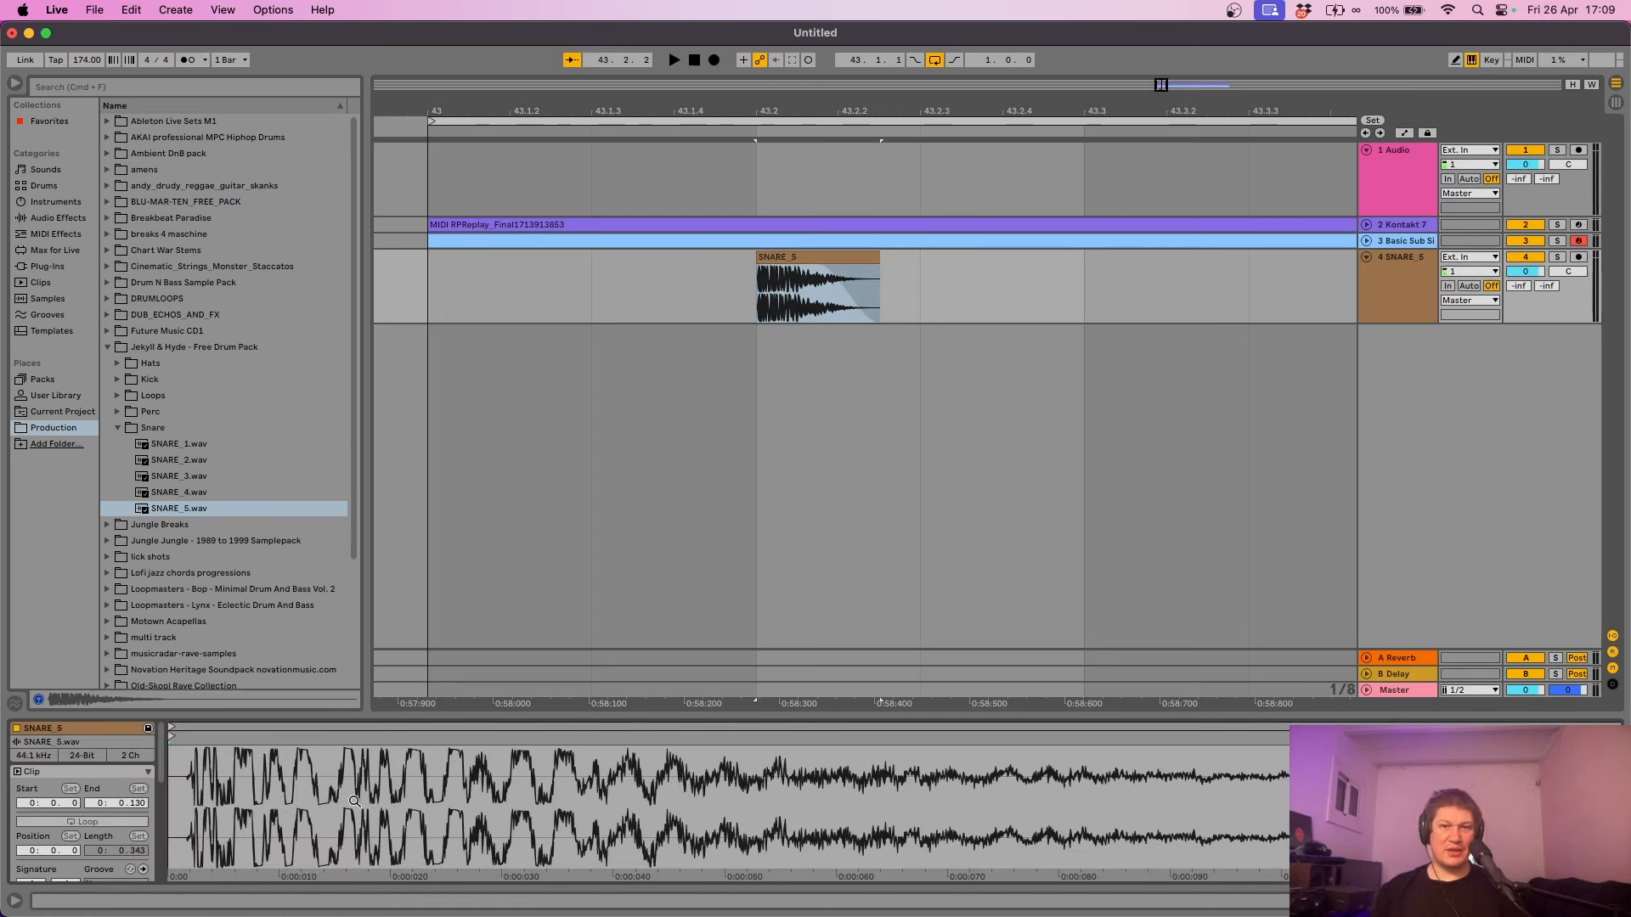
{"action": "left_click_drag", "start_coordinate": [771, 727], "coordinate": [543, 420]}
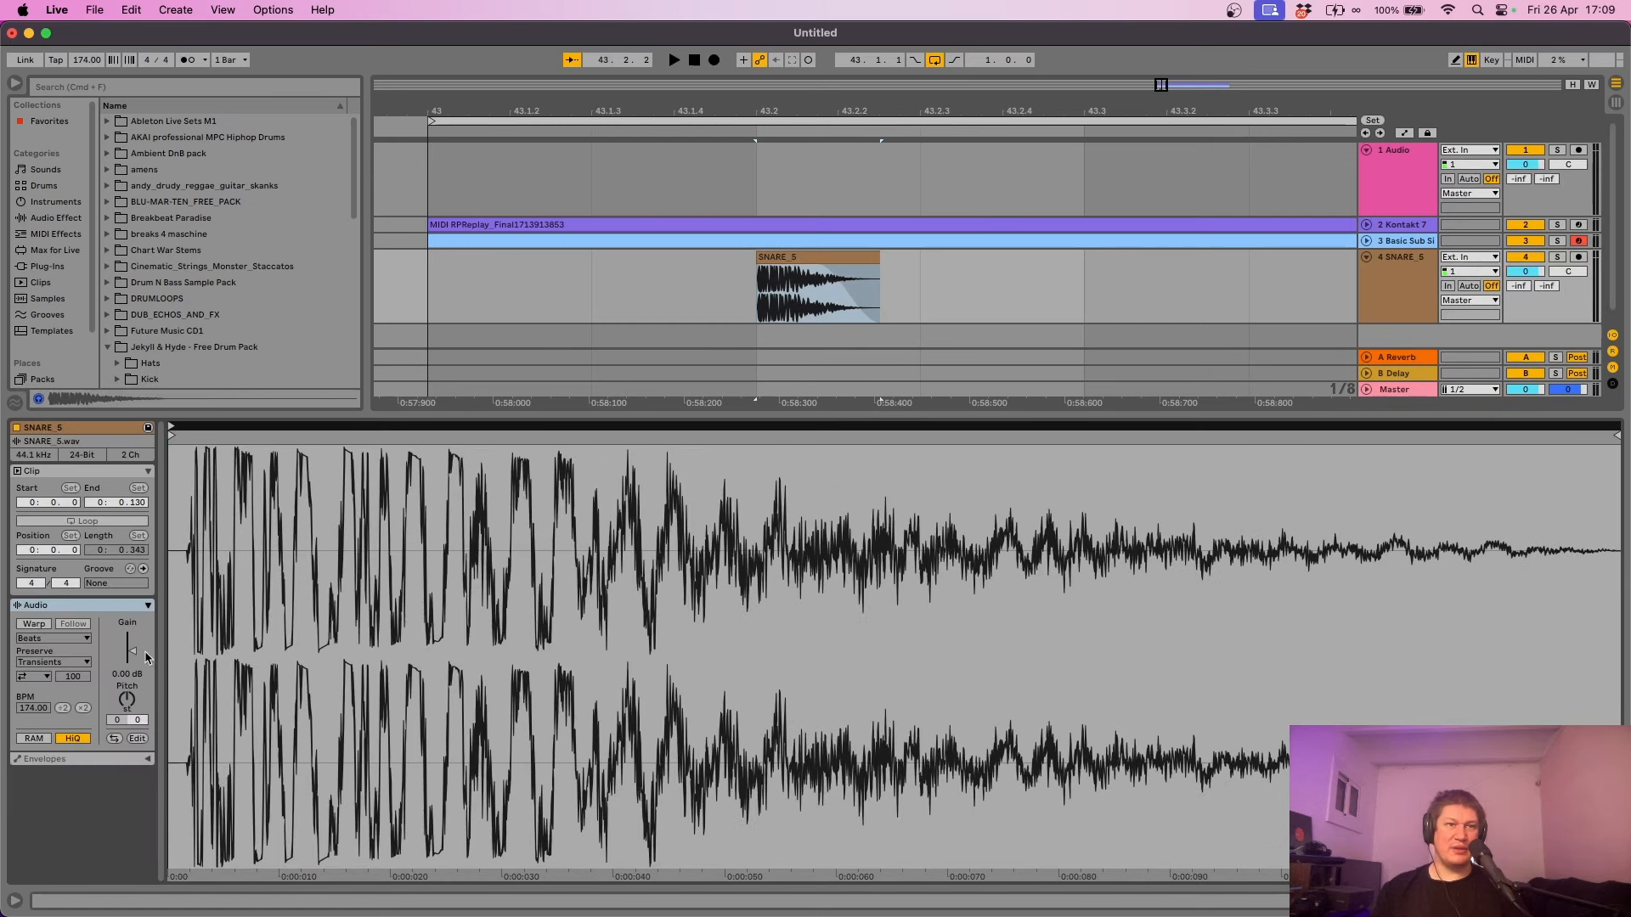
{"action": "mouse_move", "coordinate": [132, 658]}
{"action": "left_mouse_down"}
{"action": "mouse_move", "coordinate": [131, 692]}
{"action": "mouse_move", "coordinate": [131, 660]}
{"action": "left_mouse_up"}
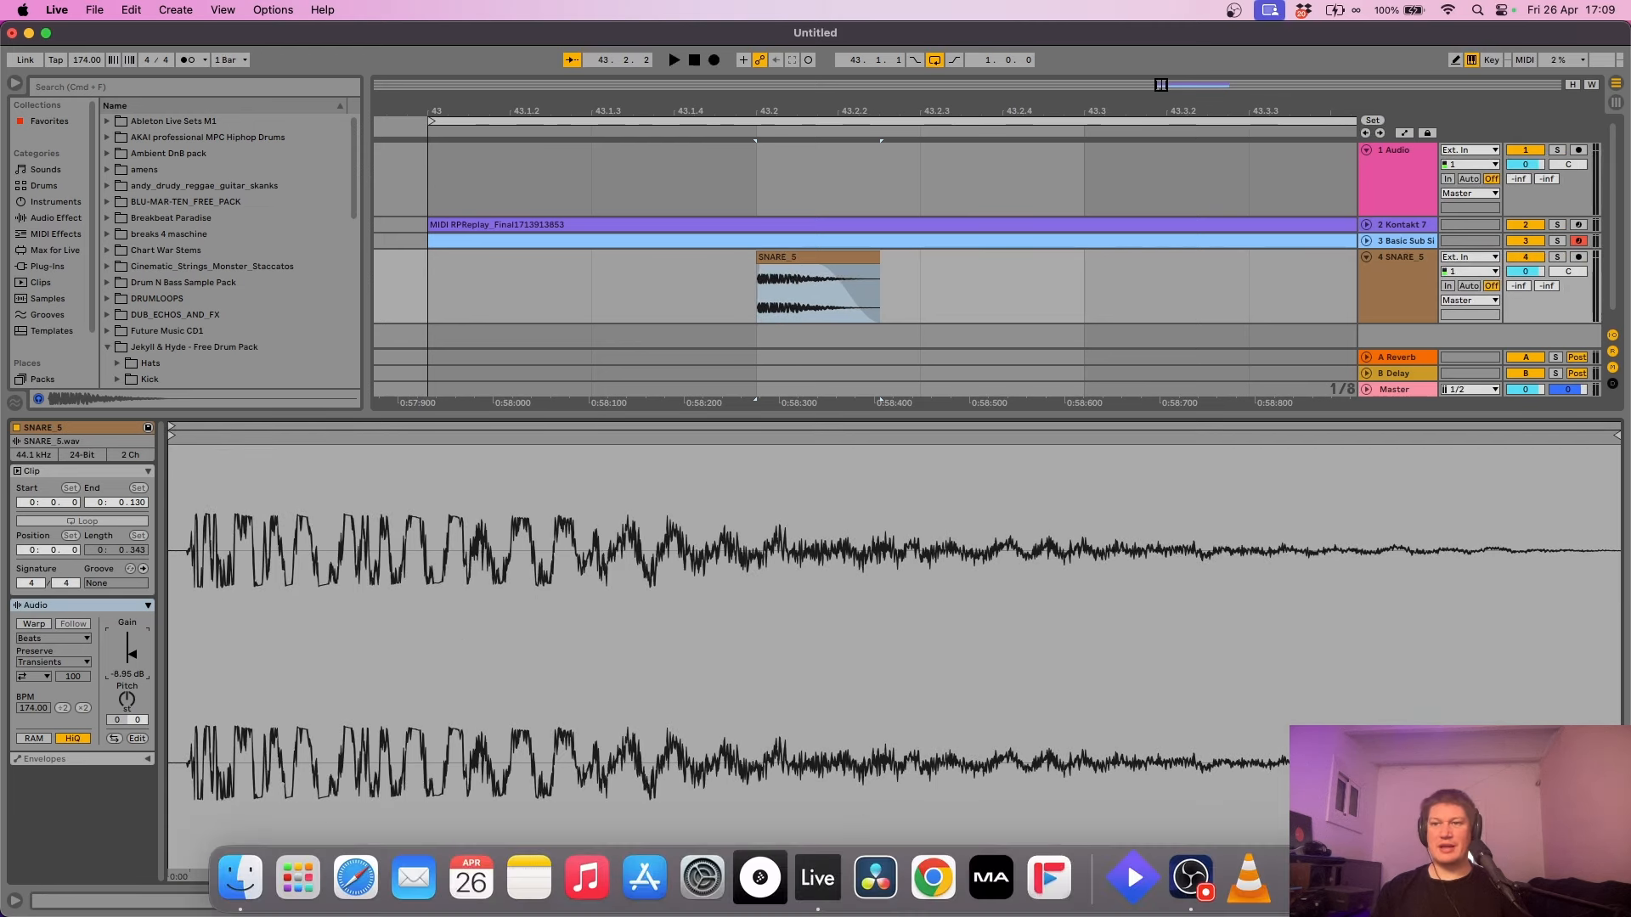
{"action": "key", "text": "super+alt+l"}
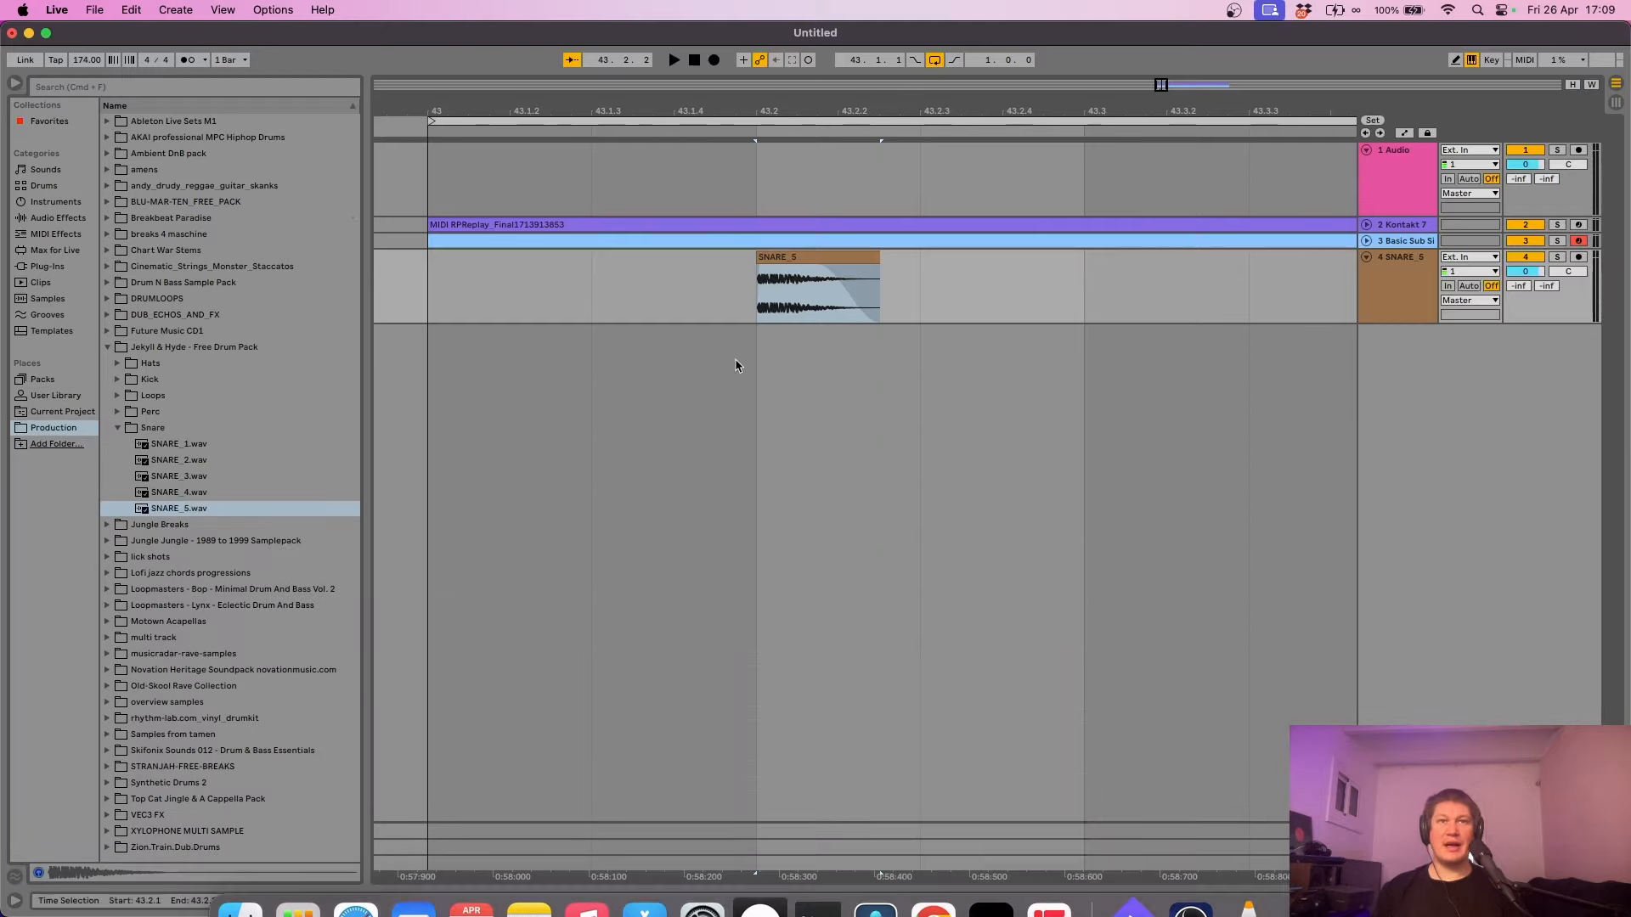
- Copy the SNARE_5 clip to 43.4 for a second snare hit
{"action": "key", "text": "minus"}
{"action": "key", "text": "minus"}
{"action": "key", "text": "plus"}
{"action": "left_click", "coordinate": [629, 284]}
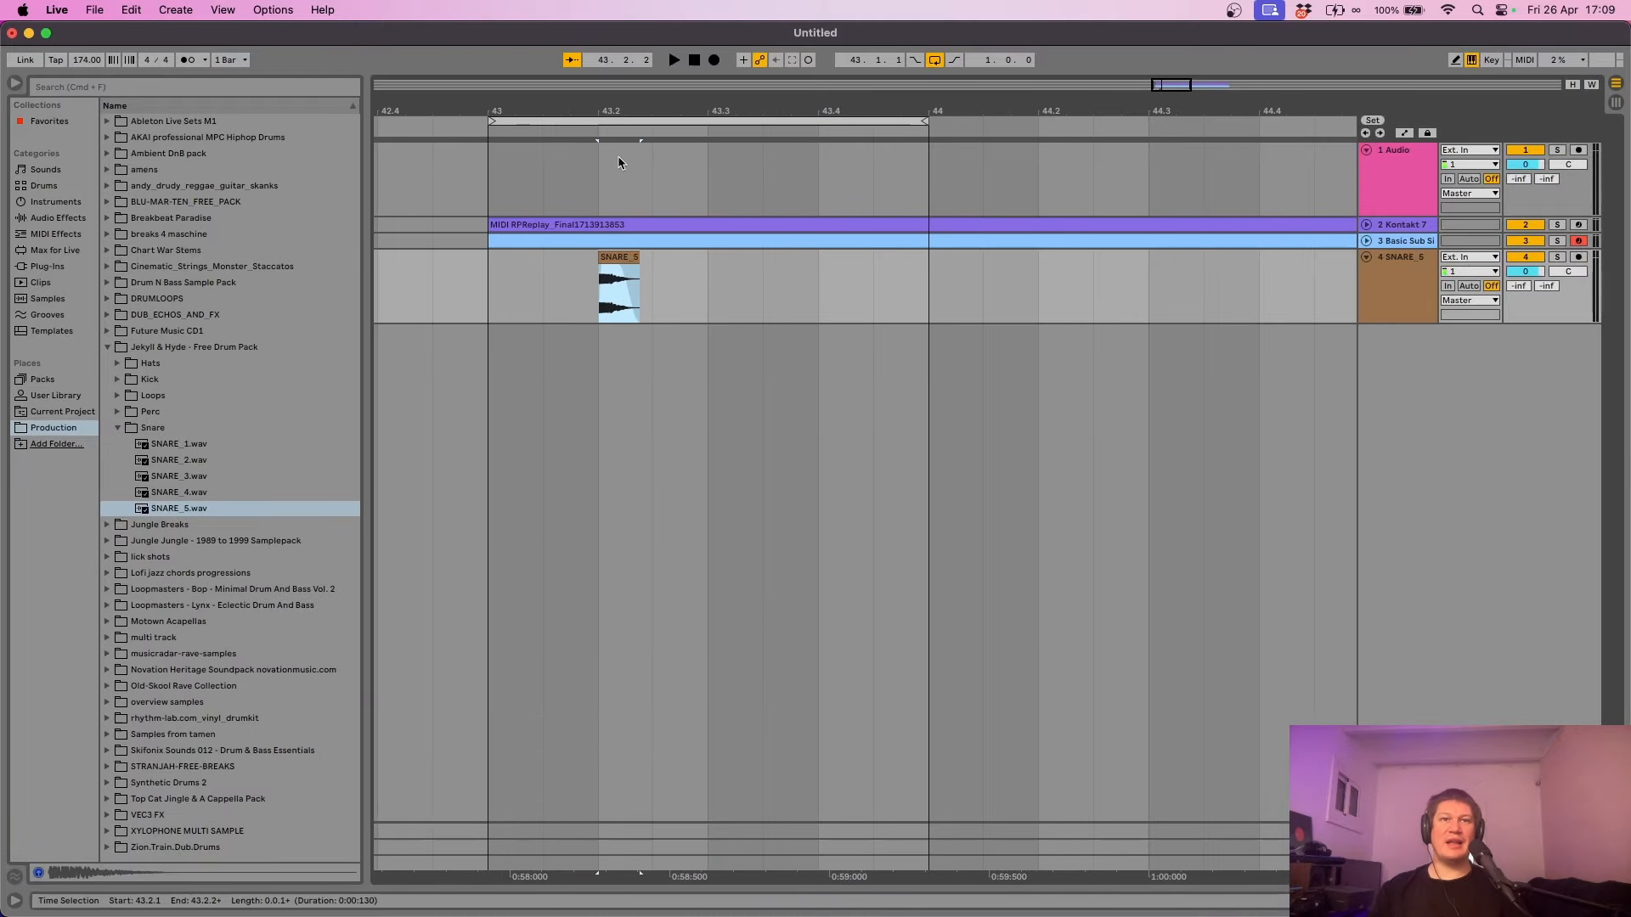
{"action": "left_click", "coordinate": [607, 258]}
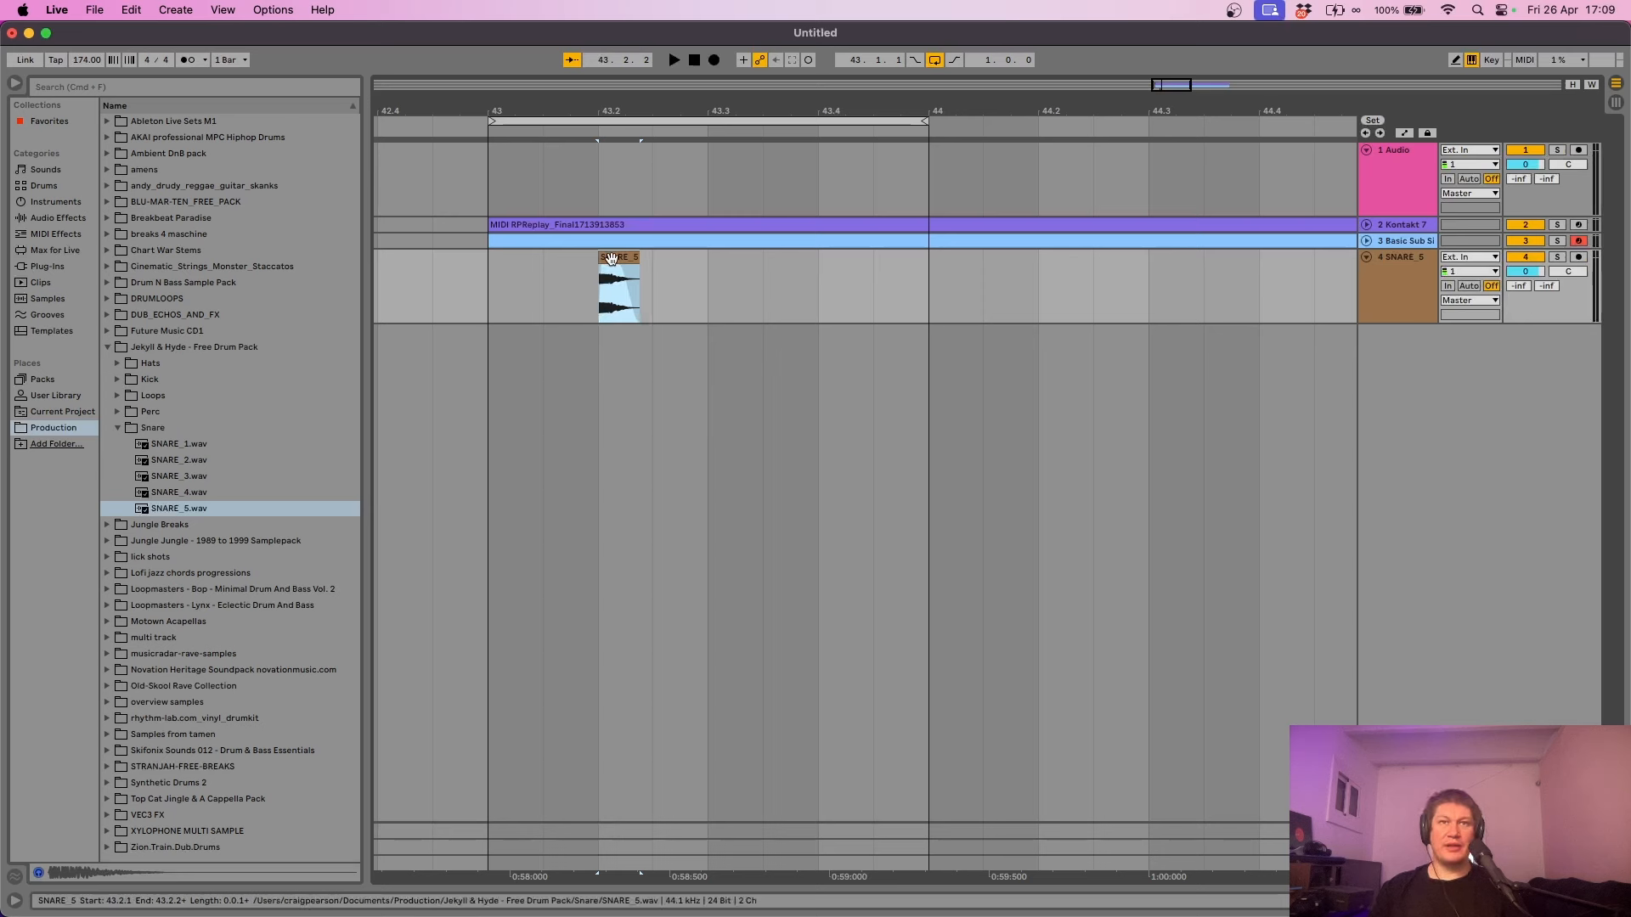
{"action": "left_click_drag", "start_coordinate": [611, 259], "coordinate": [829, 284]}
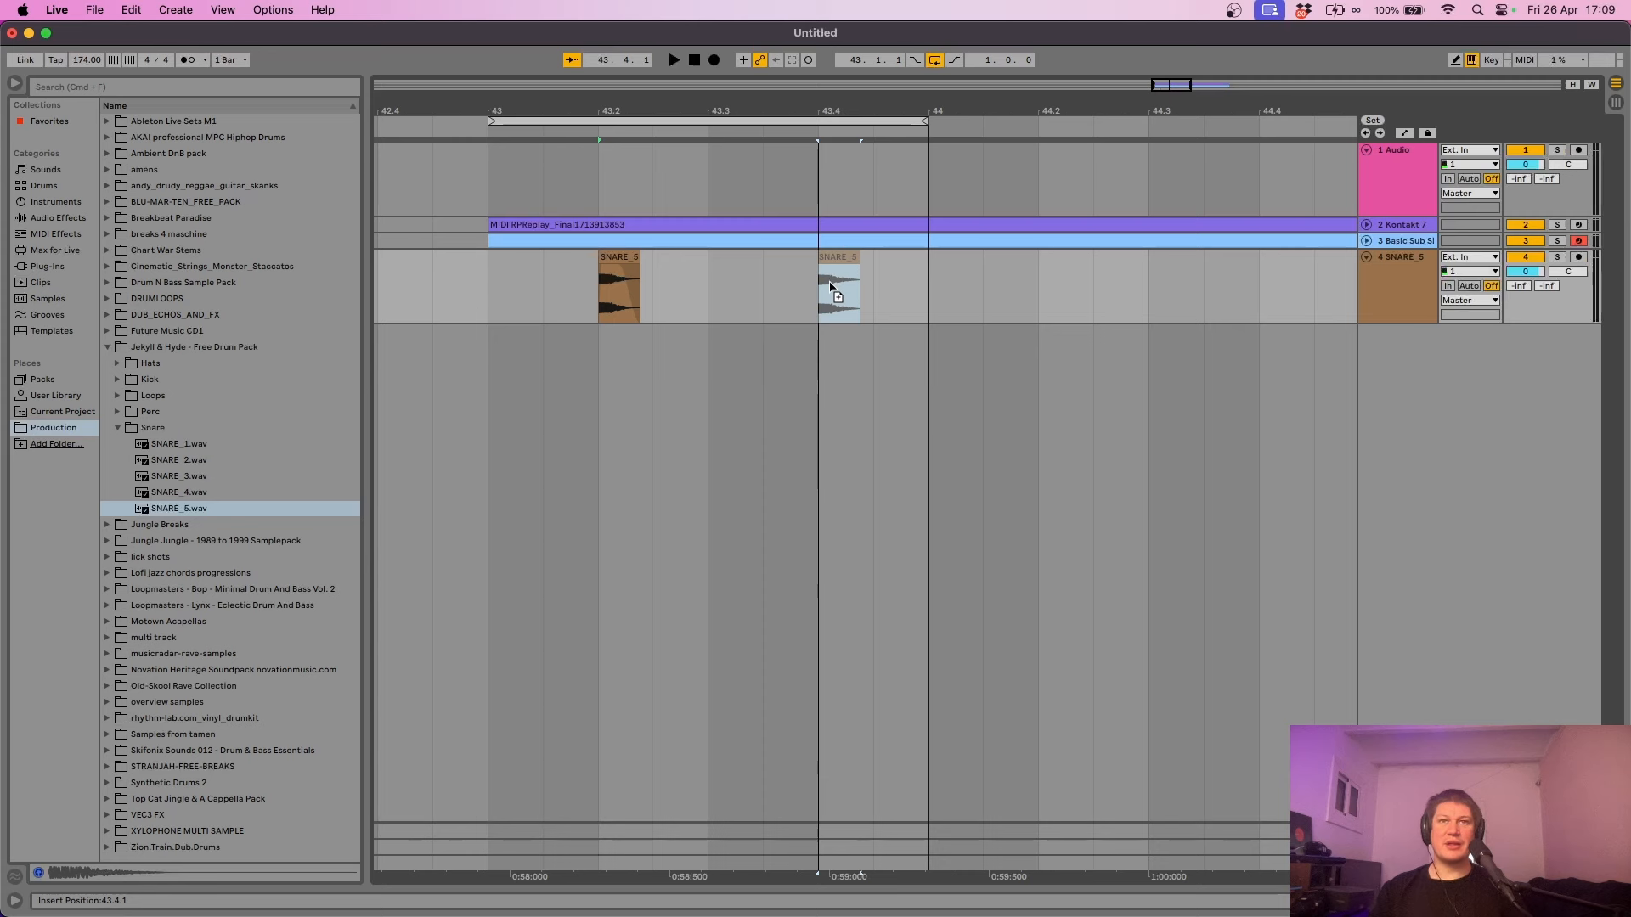
{"action": "left_click_drag", "start_coordinate": [830, 287], "coordinate": [831, 287]}
- Play the snare pattern from bar 43, stop it, and collapse the Snare folder
{"action": "left_click", "coordinate": [481, 290]}
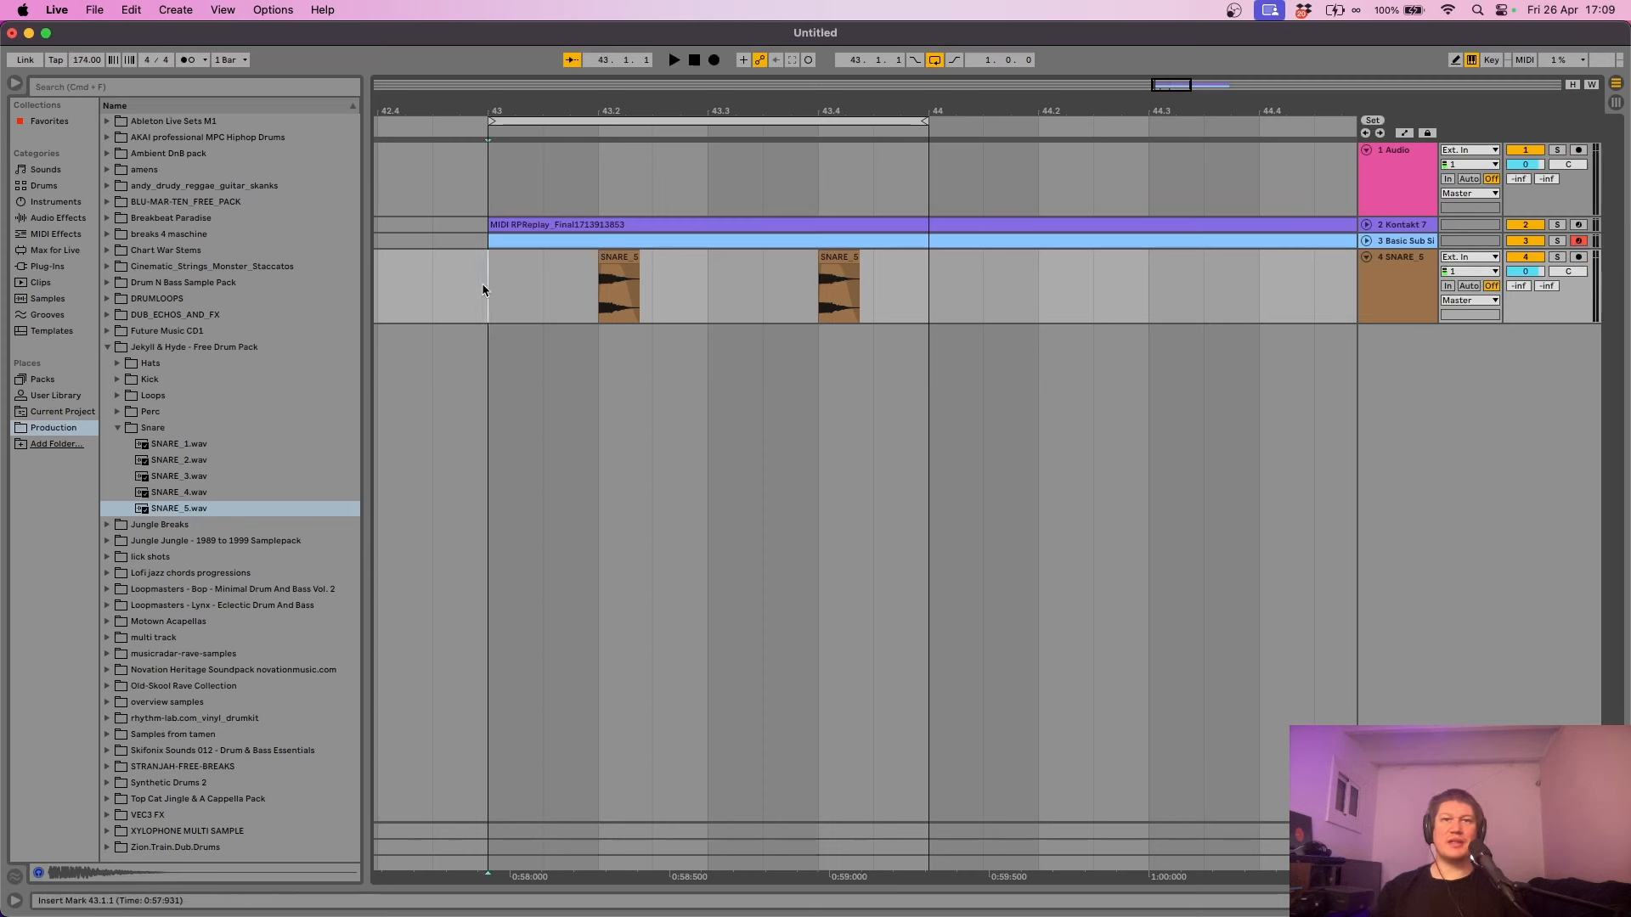
{"action": "key", "text": "space"}
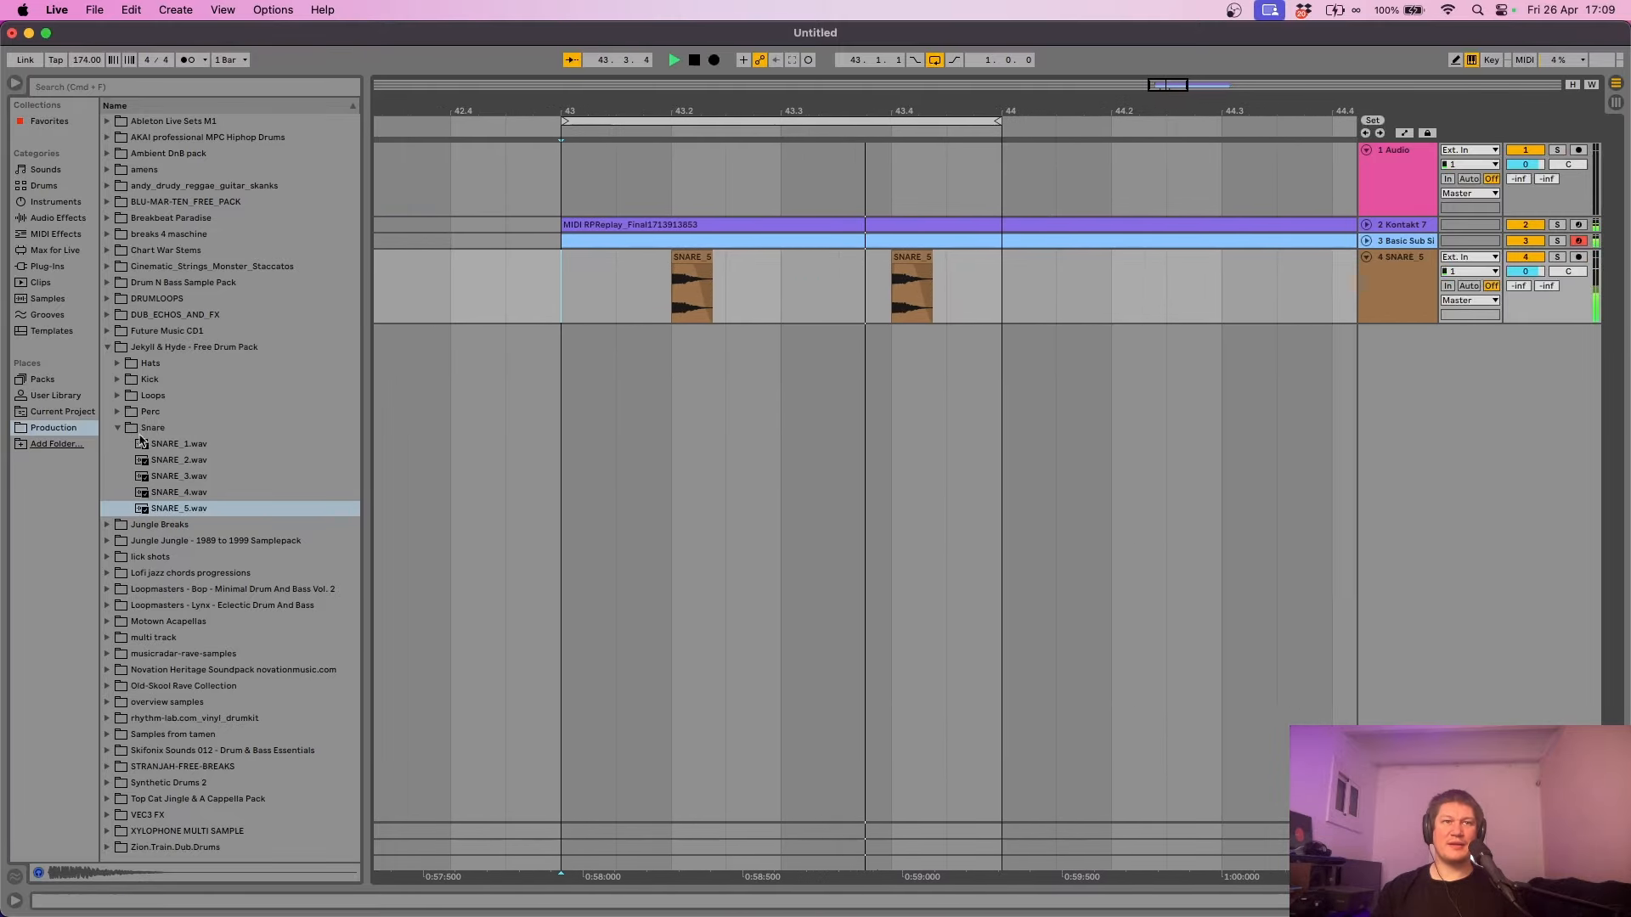
{"action": "key", "text": "space"}
{"action": "left_click", "coordinate": [118, 427]}
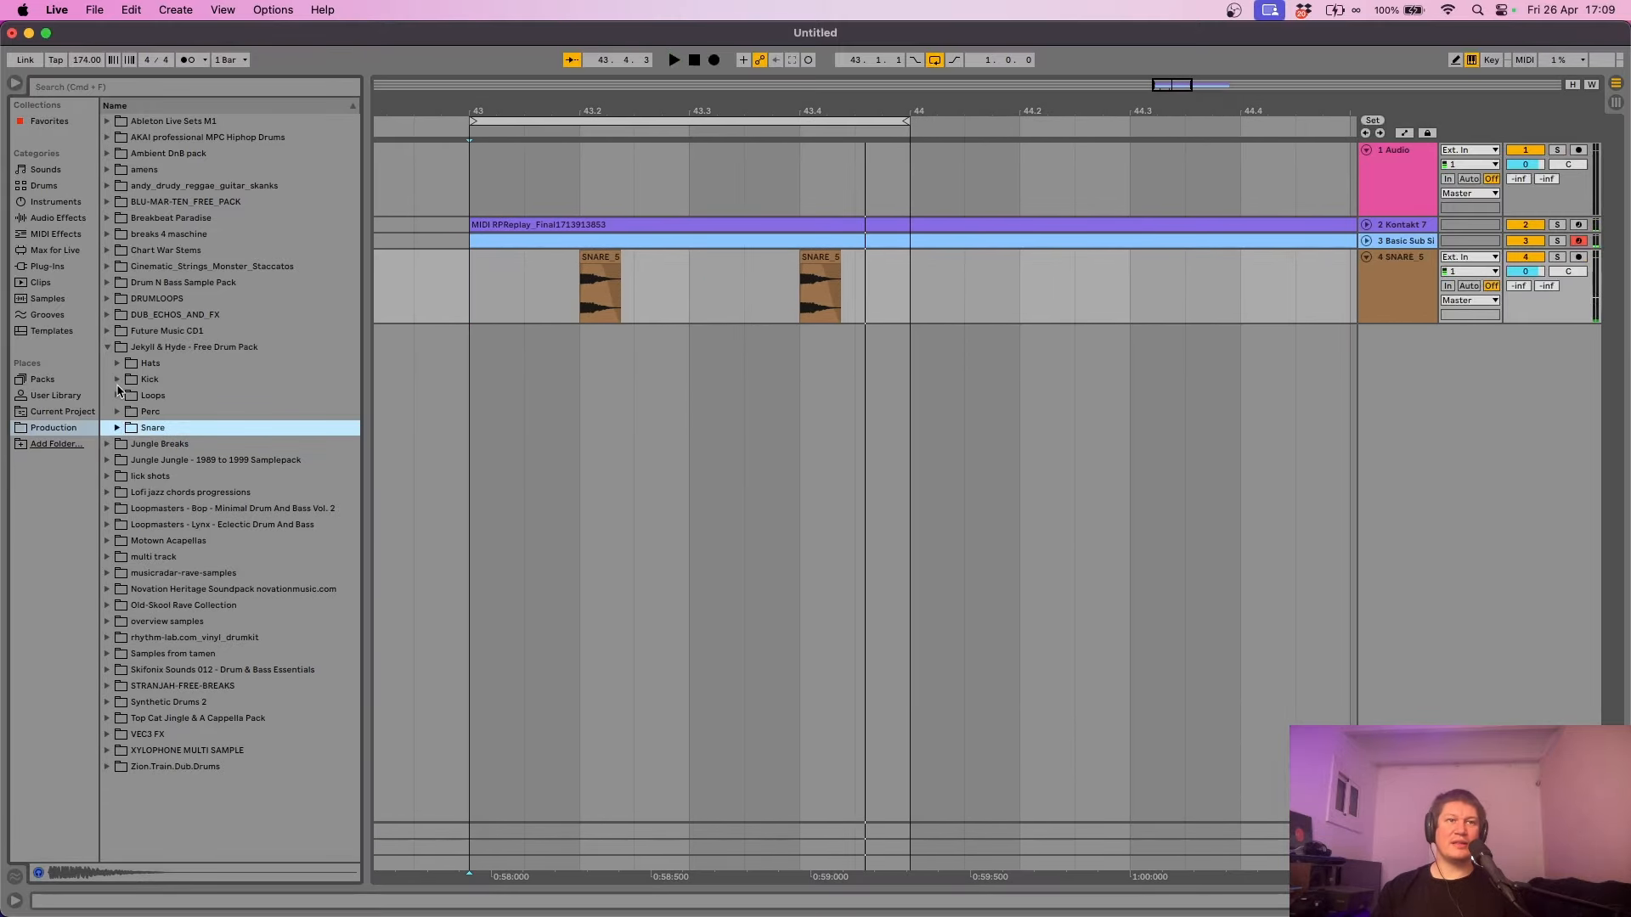
- Audition the kick samples, settling on KICK_3.wav, and play the loop with the snares
{"action": "left_click", "coordinate": [117, 382]}
{"action": "key", "text": "Down"}
{"action": "key", "text": "Down"}
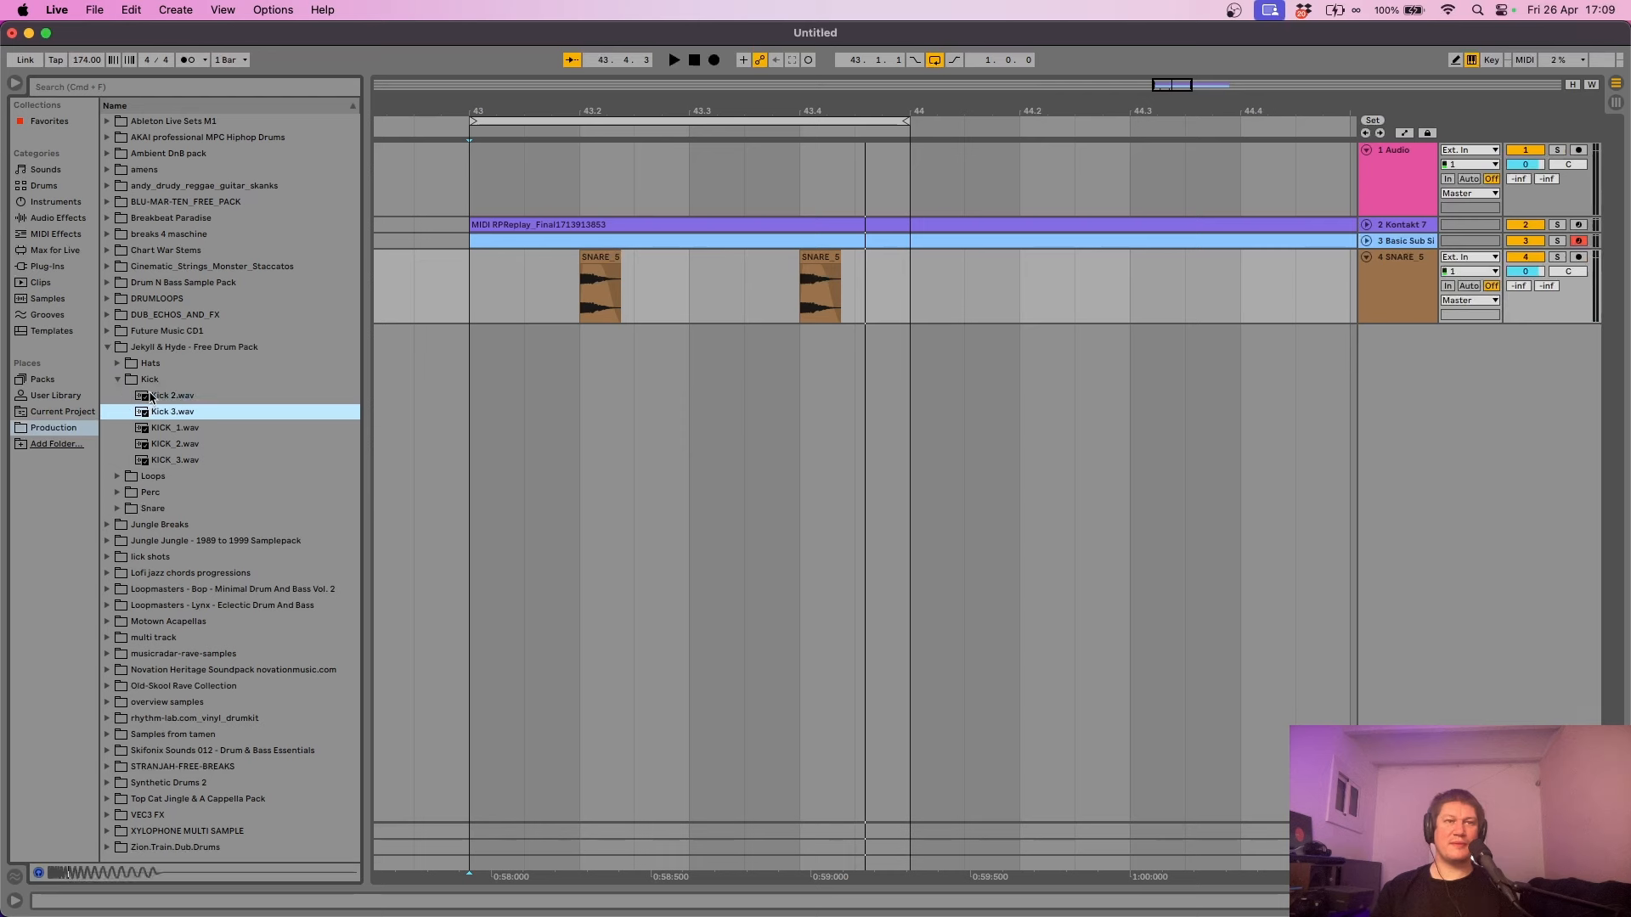
{"action": "key", "text": "Down"}
{"action": "key", "text": "Down"}
{"action": "key", "text": "Down"}
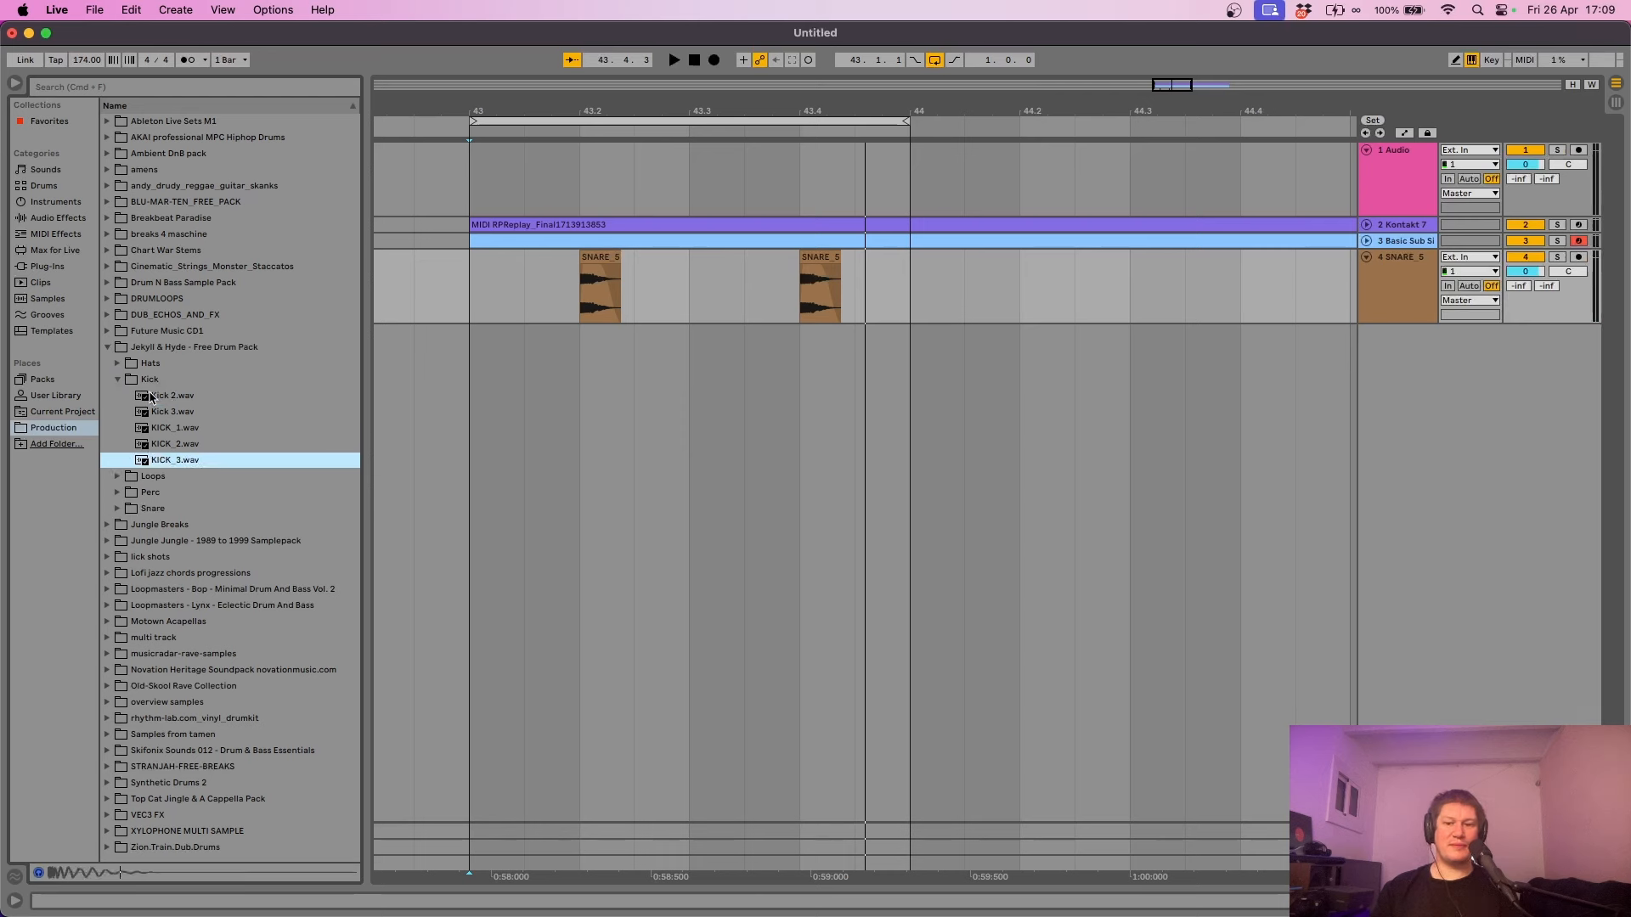
{"action": "key", "text": "Up"}
{"action": "key", "text": "Down"}
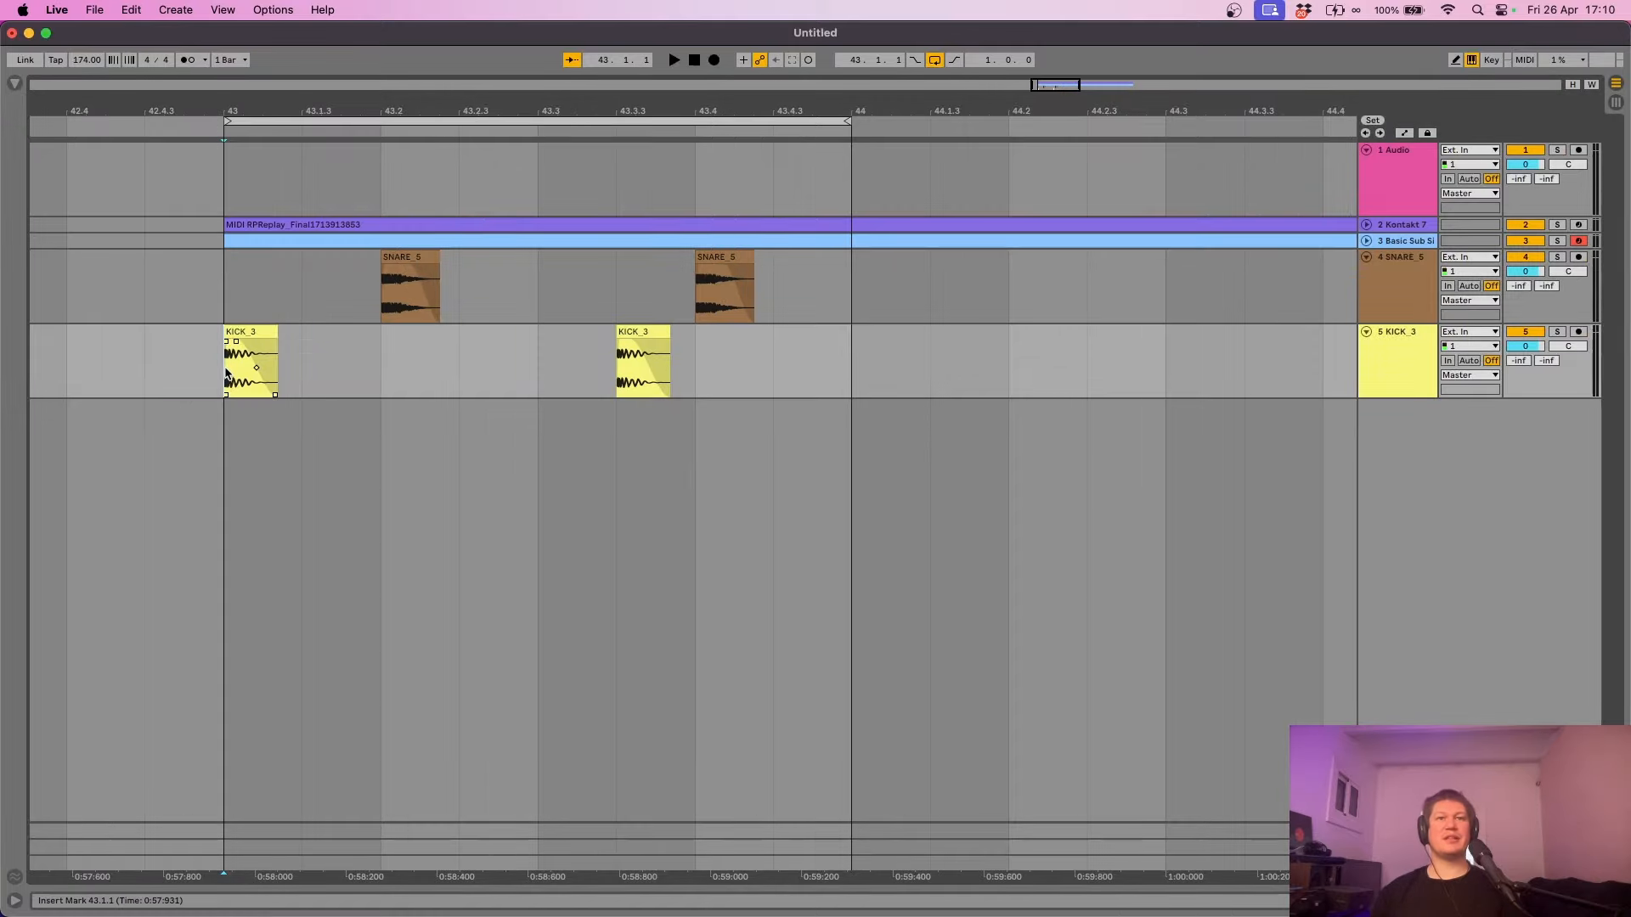
{"action": "key", "text": "space"}
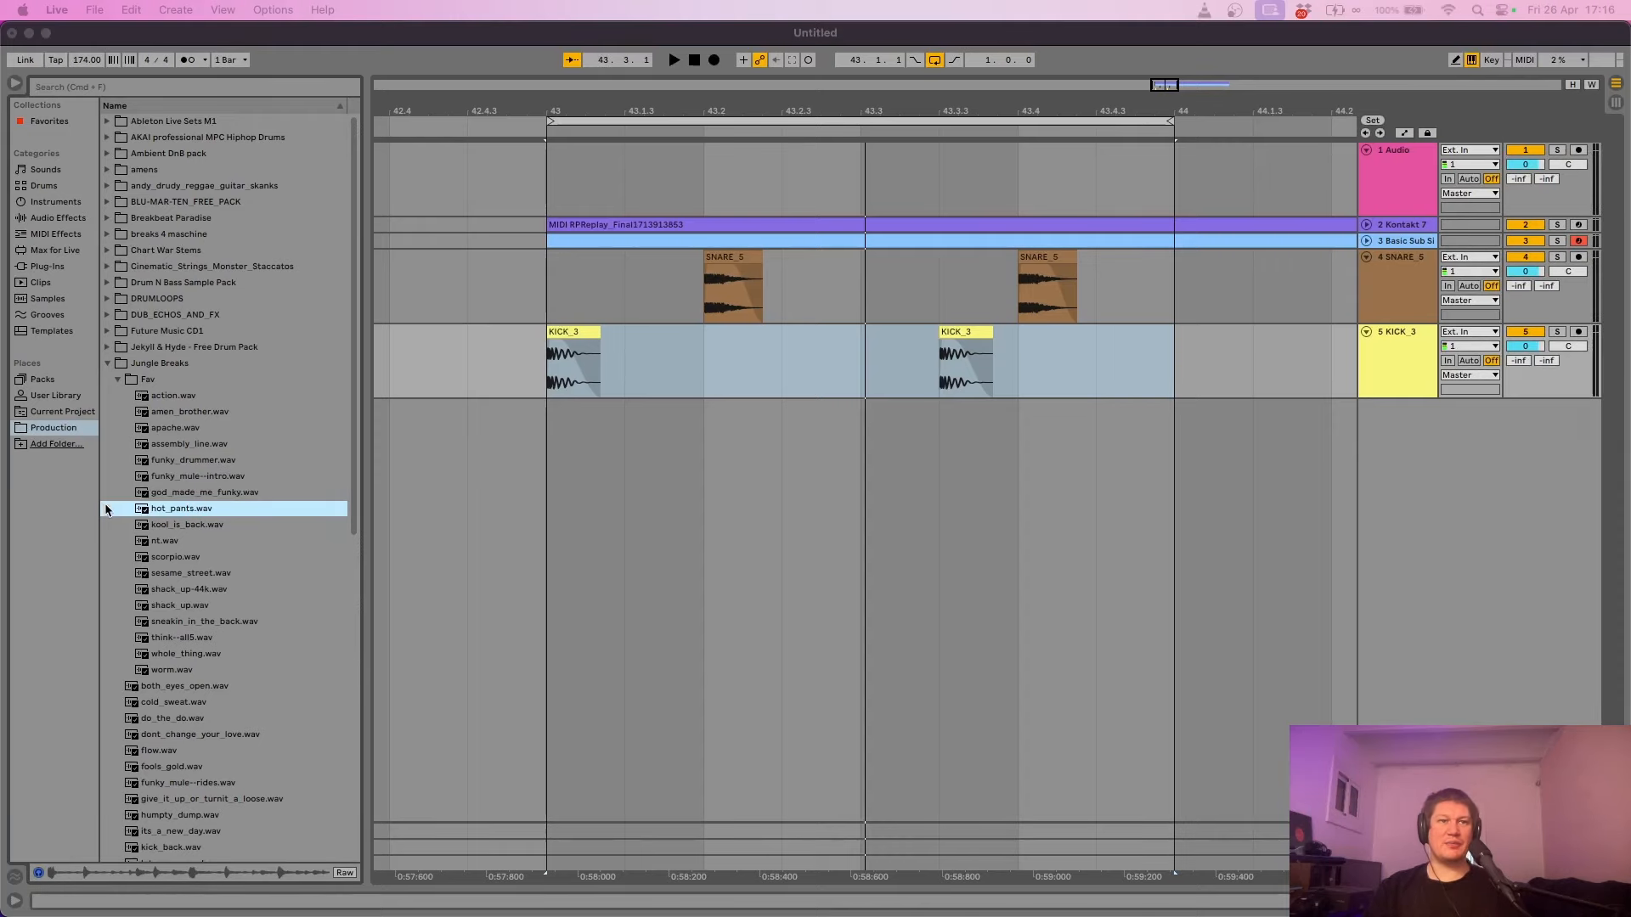
- Trim the hot_pants break clip to start at 43.2.1 and end at 43.3.3
{"action": "left_click", "coordinate": [163, 512]}
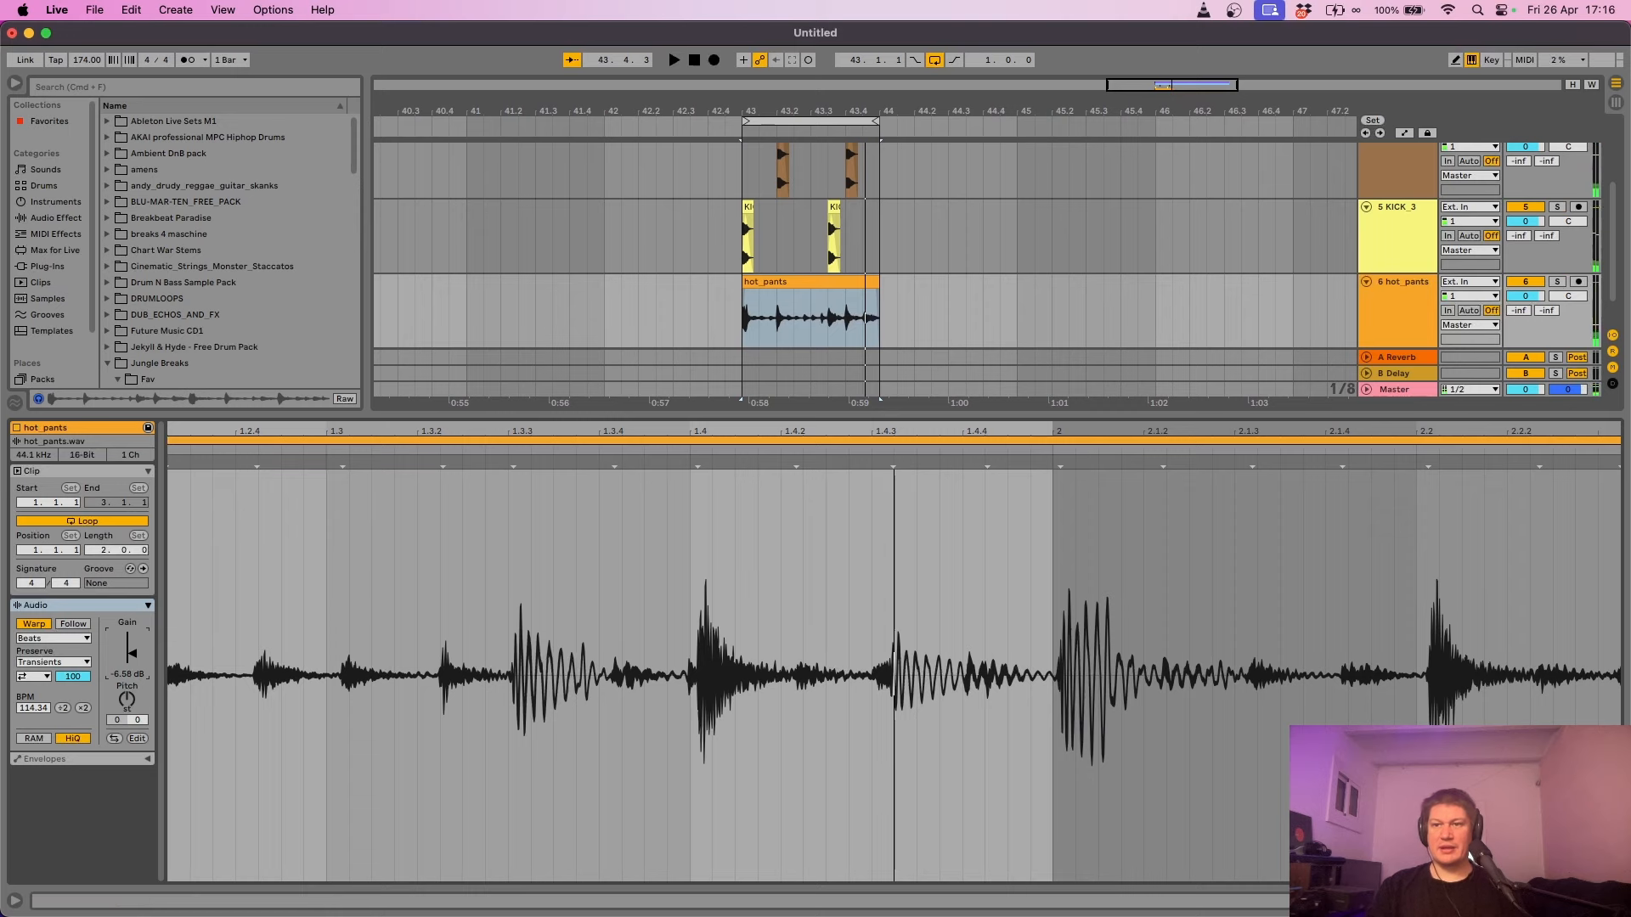
{"action": "key", "text": "super+alt+l"}
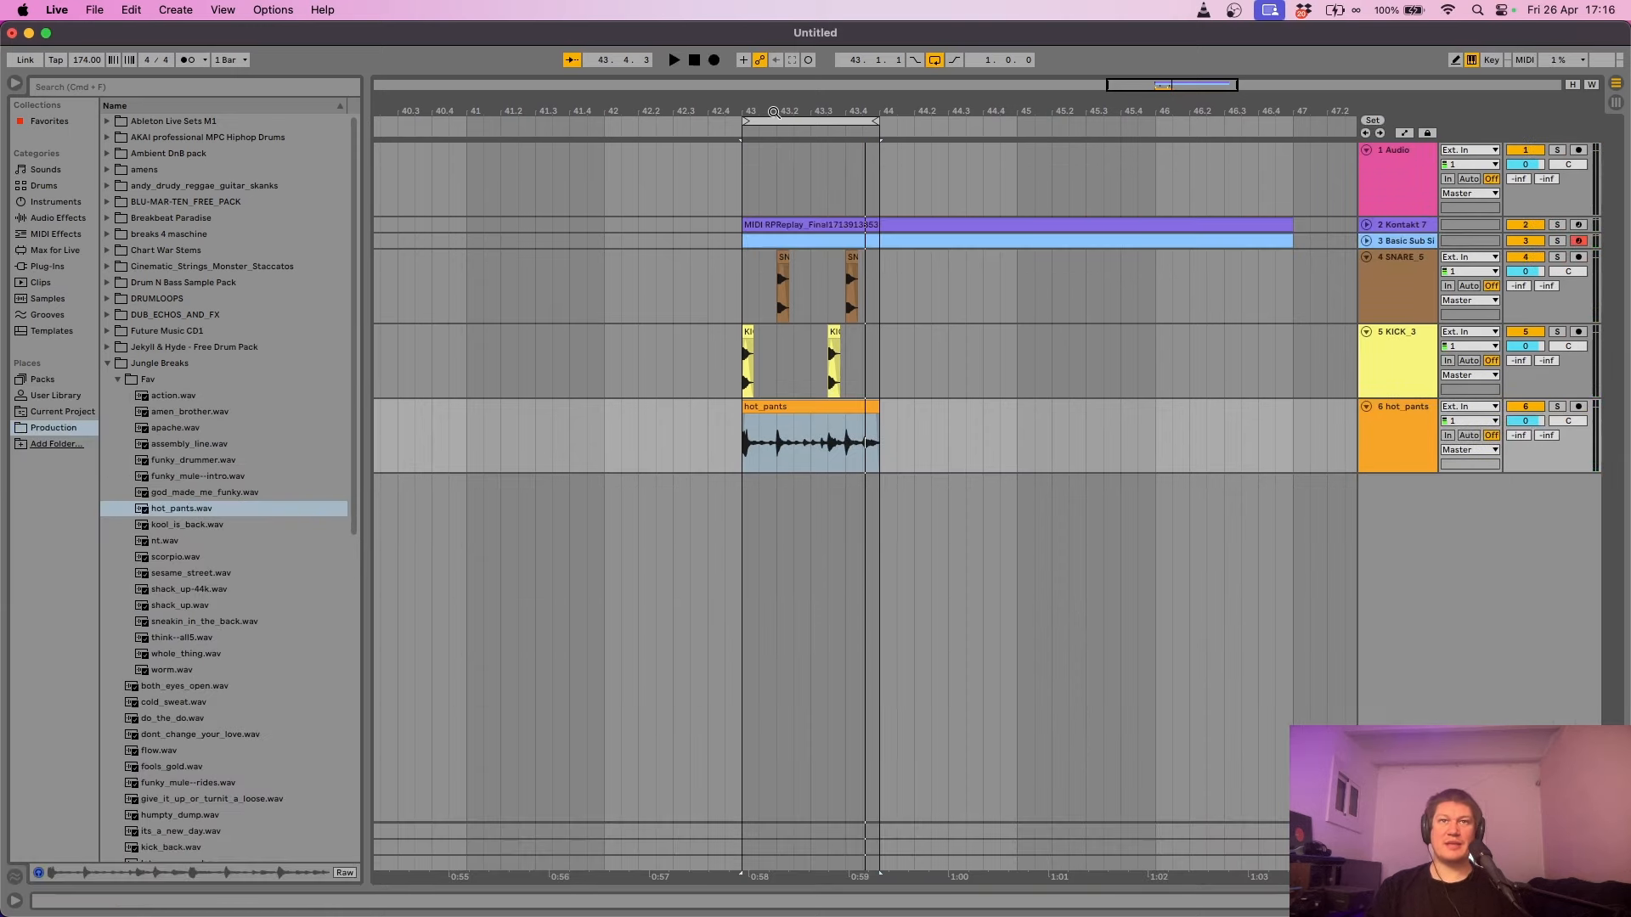
{"action": "left_click_drag", "start_coordinate": [756, 109], "coordinate": [756, 191]}
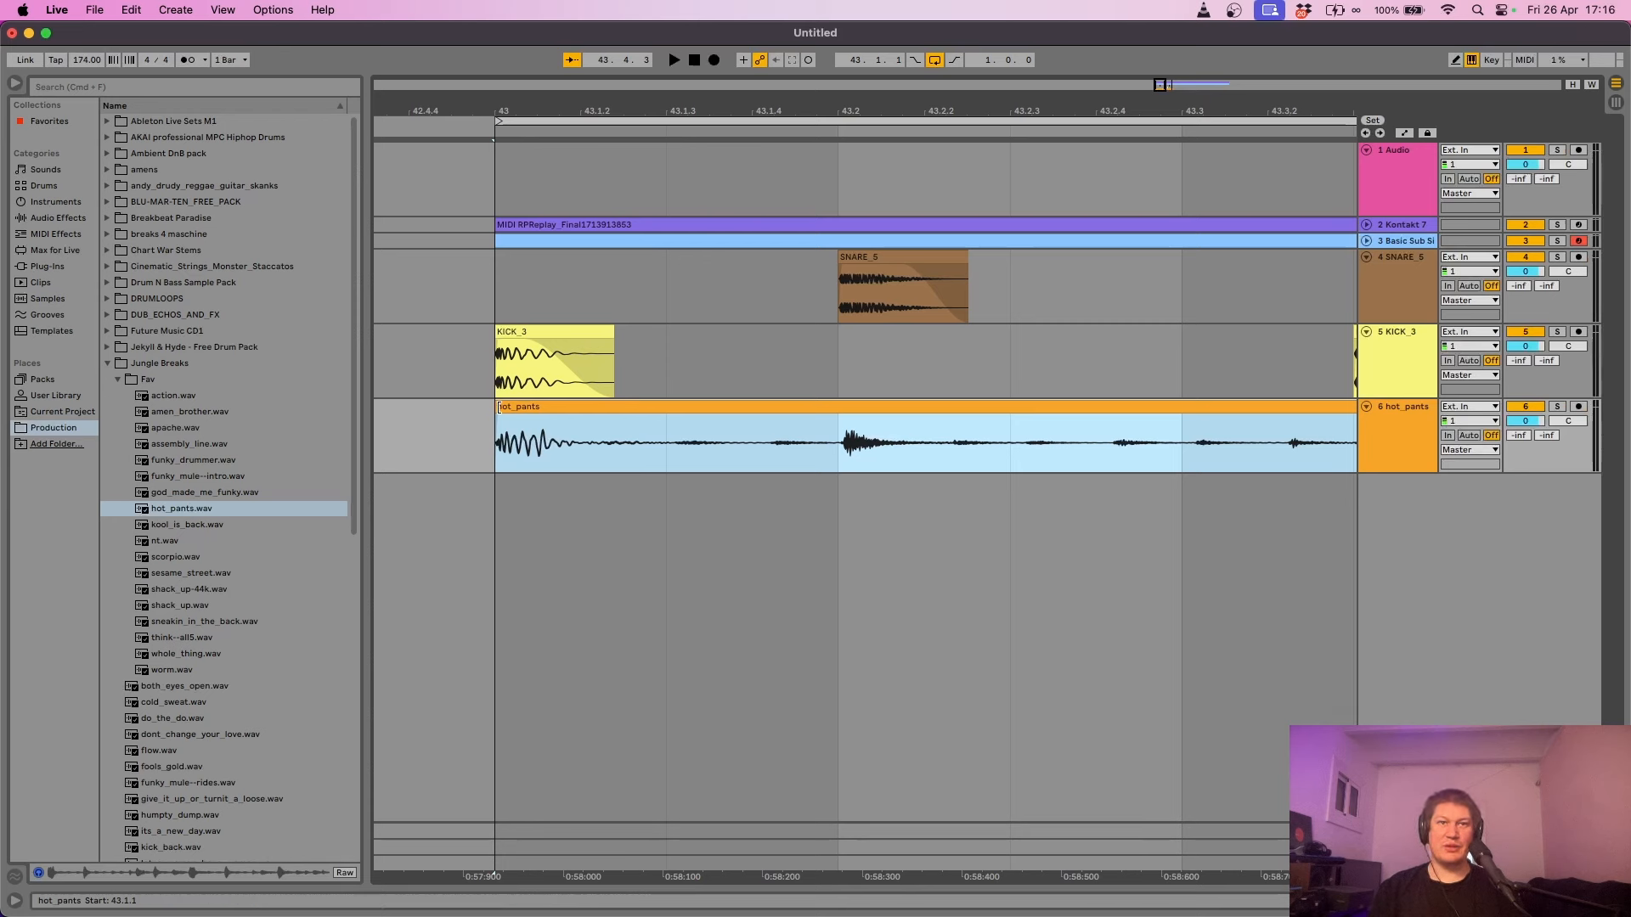
{"action": "left_click_drag", "start_coordinate": [498, 408], "coordinate": [949, 401]}
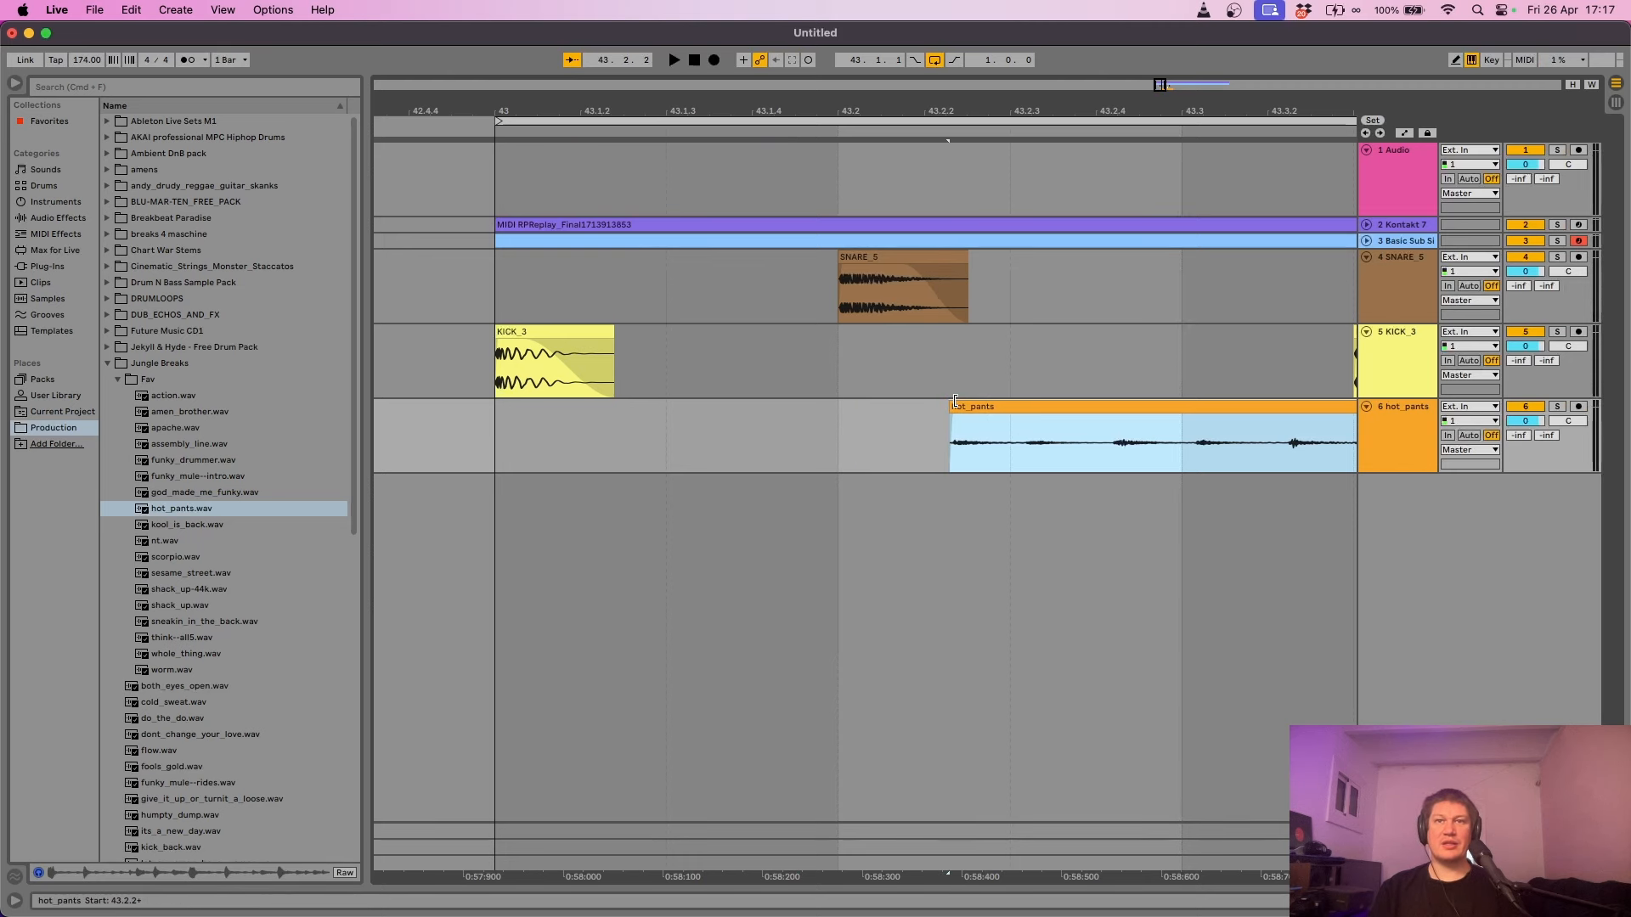
{"action": "left_click_drag", "start_coordinate": [1025, 108], "coordinate": [772, 81]}
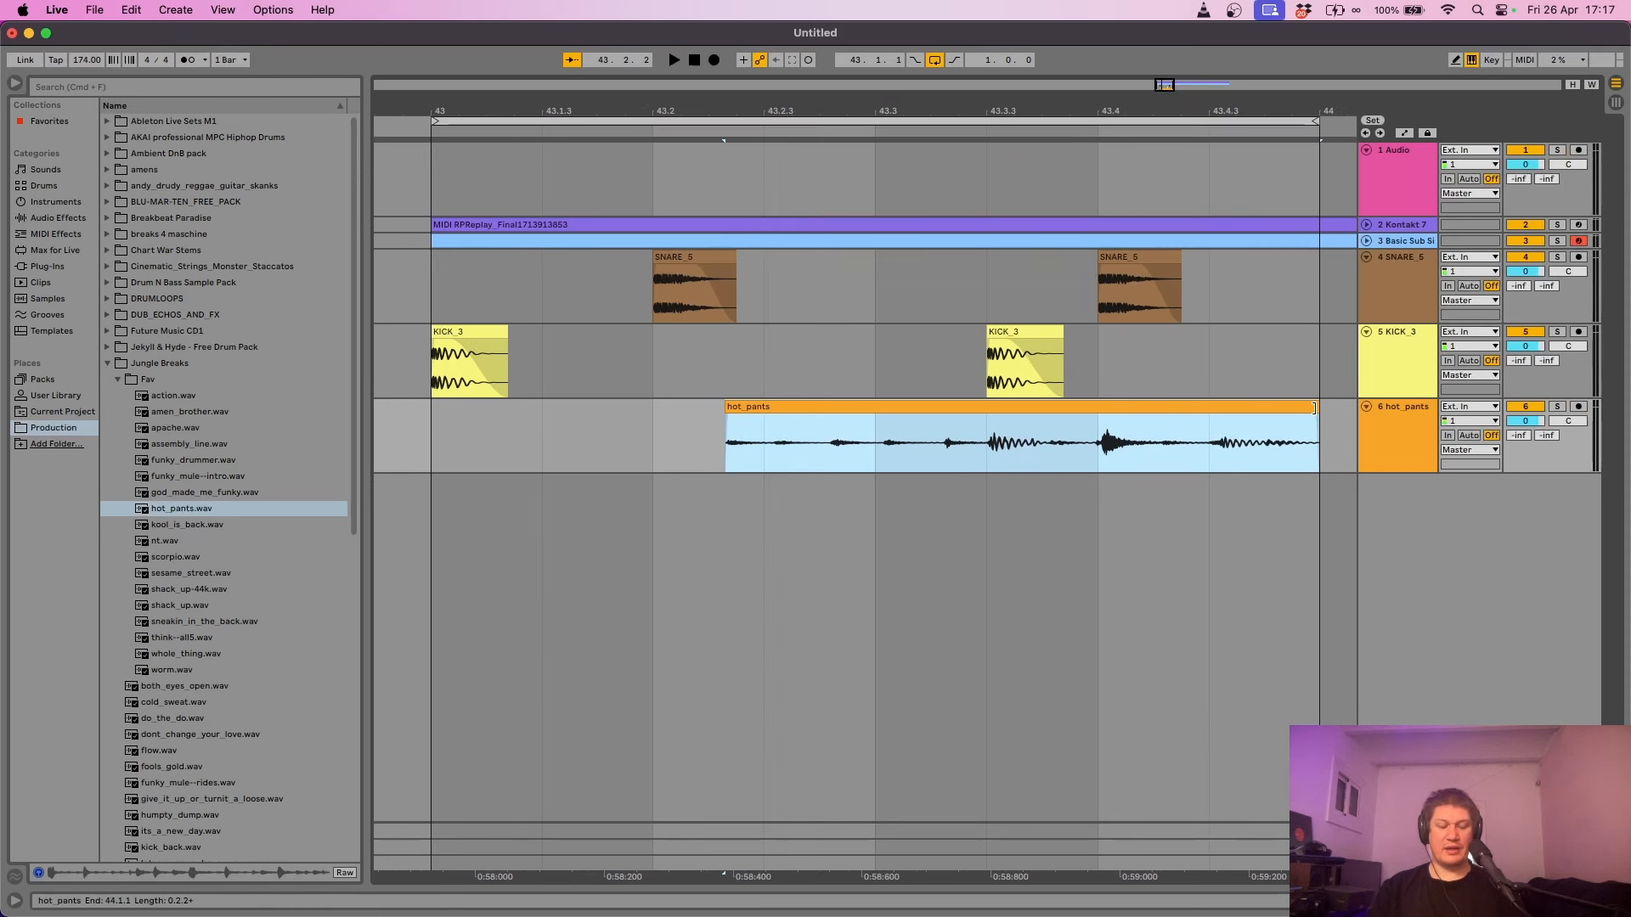
{"action": "left_click_drag", "start_coordinate": [1314, 408], "coordinate": [986, 433]}
- Trim the hot_pants clip start to 43.2.3 and play the loop from bar 43
{"action": "left_click", "coordinate": [438, 443]}
{"action": "key", "text": "space"}
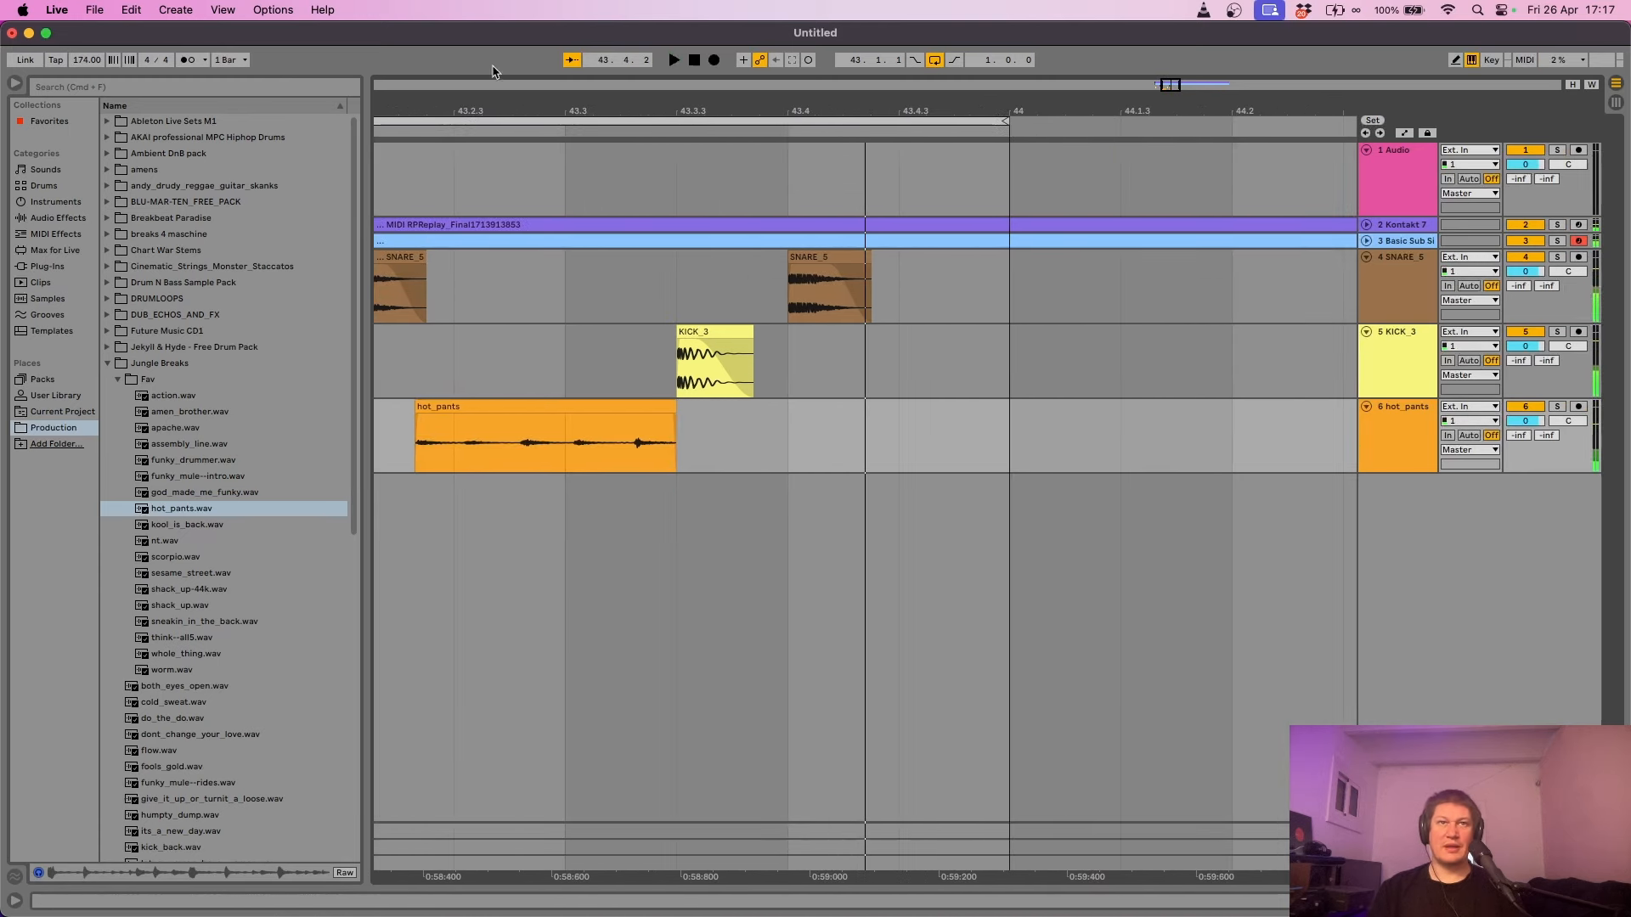
{"action": "left_click_drag", "start_coordinate": [484, 109], "coordinate": [617, 417]}
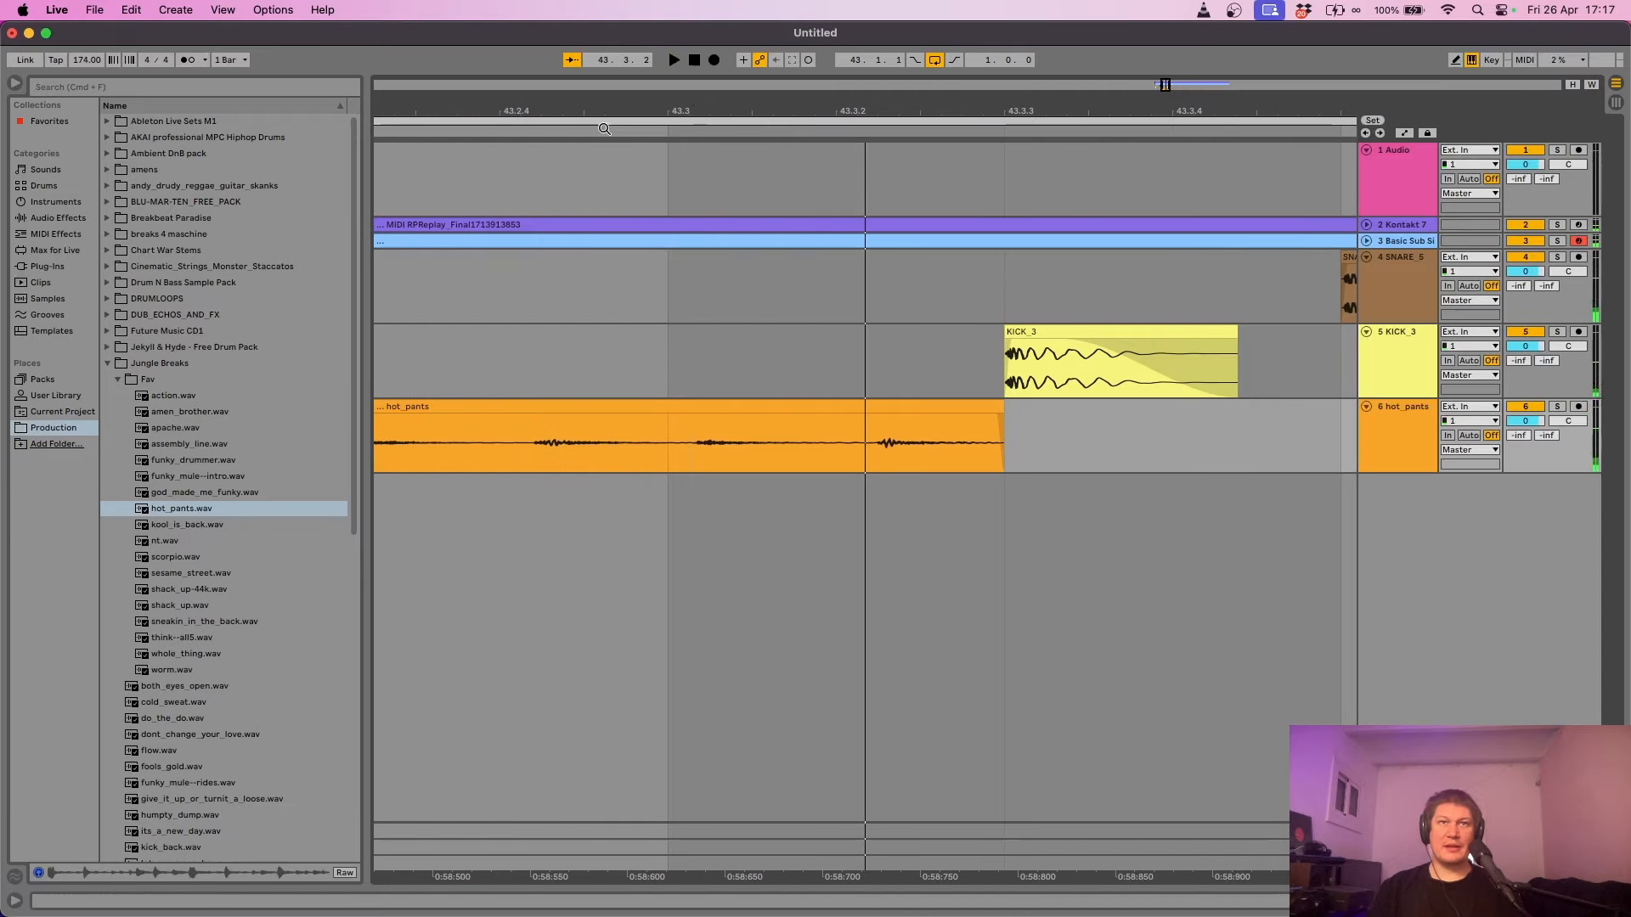
{"action": "left_click_drag", "start_coordinate": [603, 128], "coordinate": [739, 138]}
{"action": "left_click", "coordinate": [418, 406]}
{"action": "left_click_drag", "start_coordinate": [411, 406], "coordinate": [537, 410]}
{"action": "key", "text": "space"}
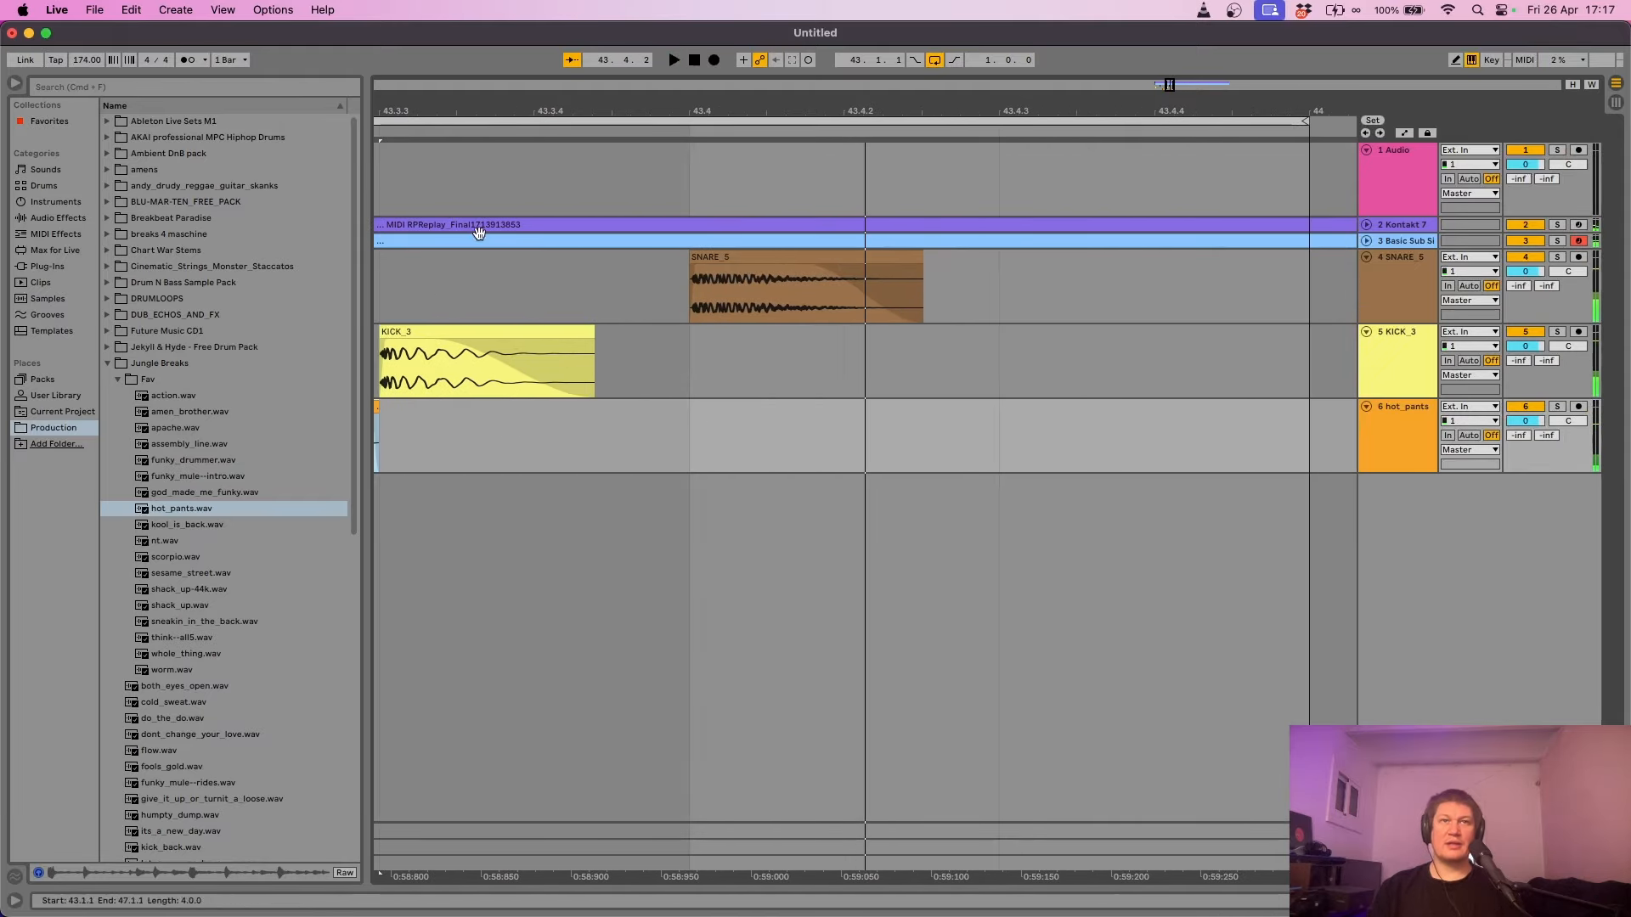
- Show the hot_pants clip's waveform details, play and stop it, and preview the next hi-hat
{"action": "key", "text": "z"}
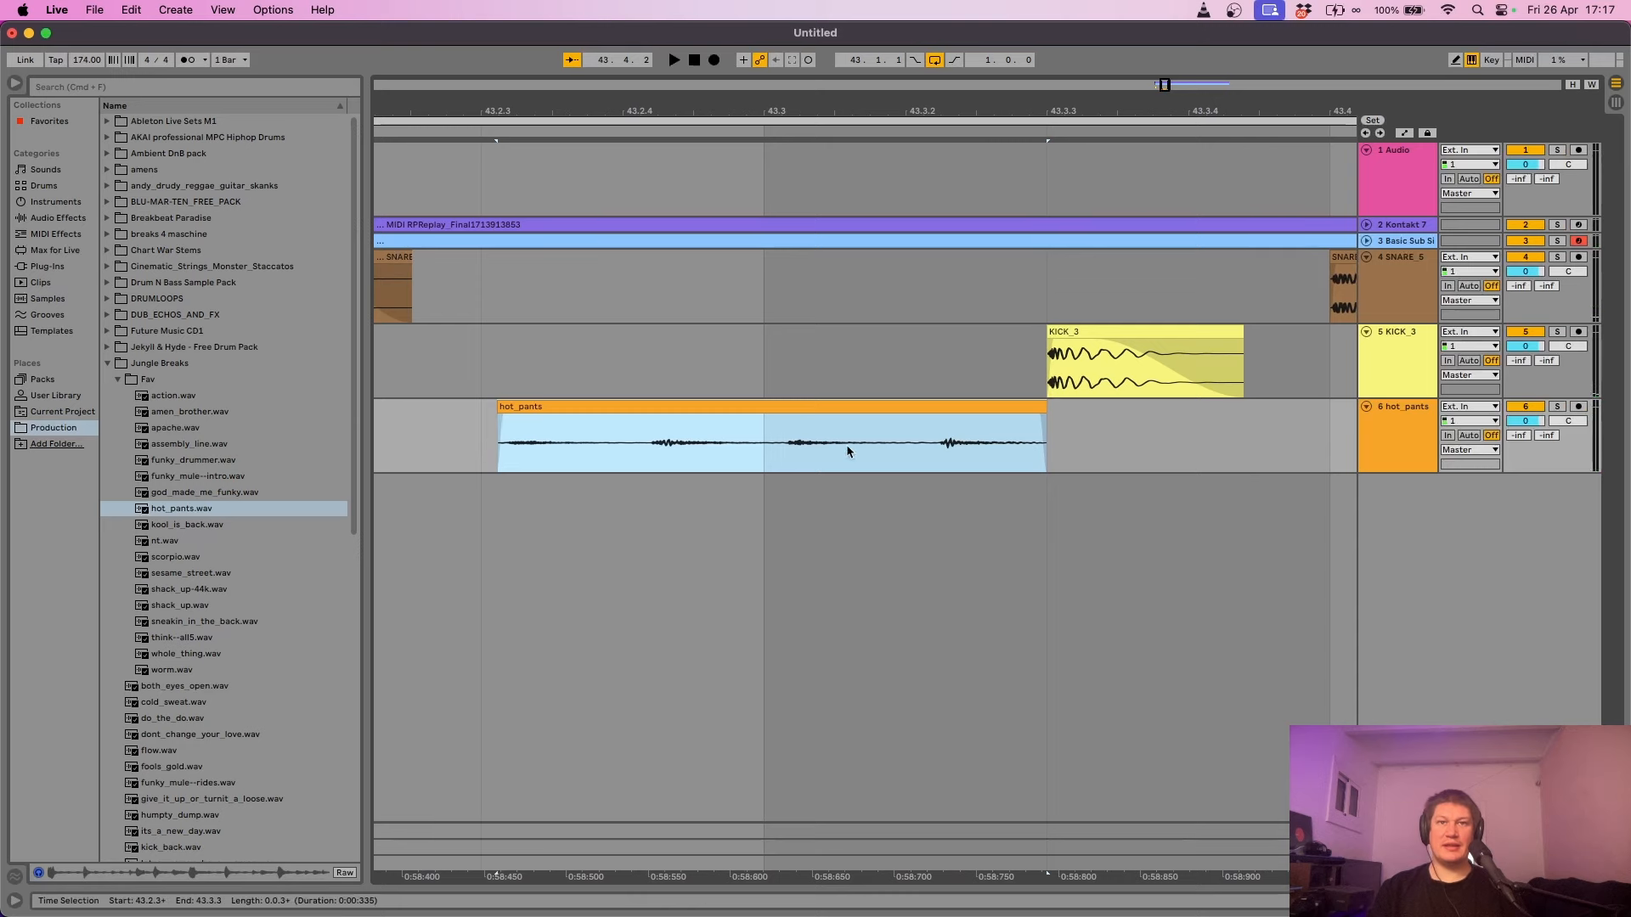
{"action": "double_click", "coordinate": [806, 409]}
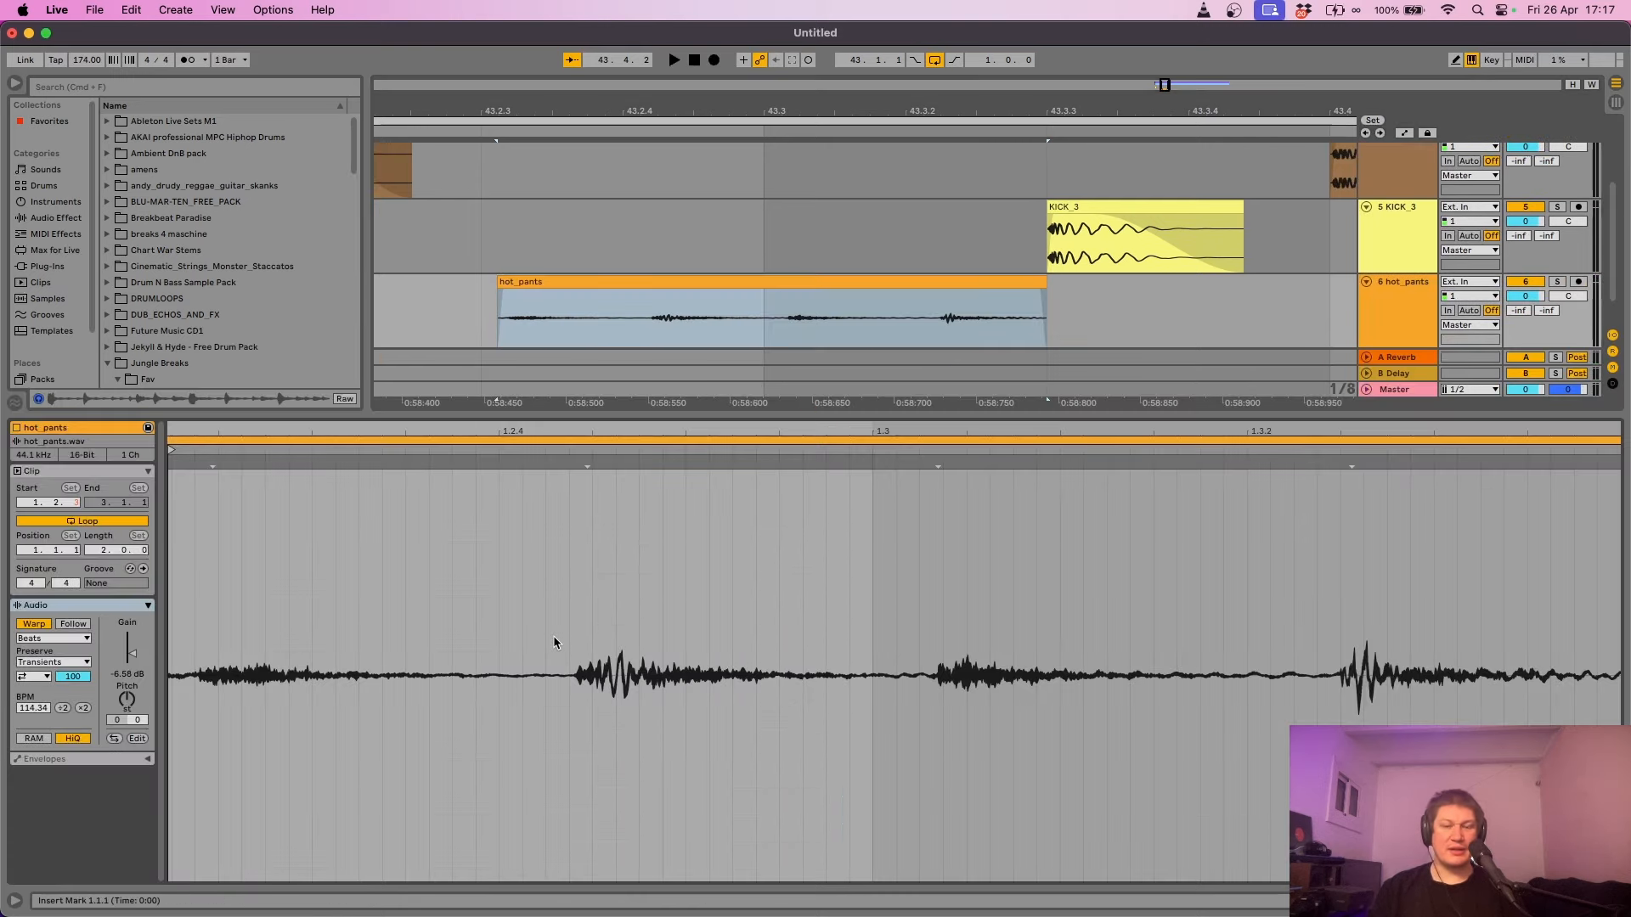
{"action": "key", "text": "space"}
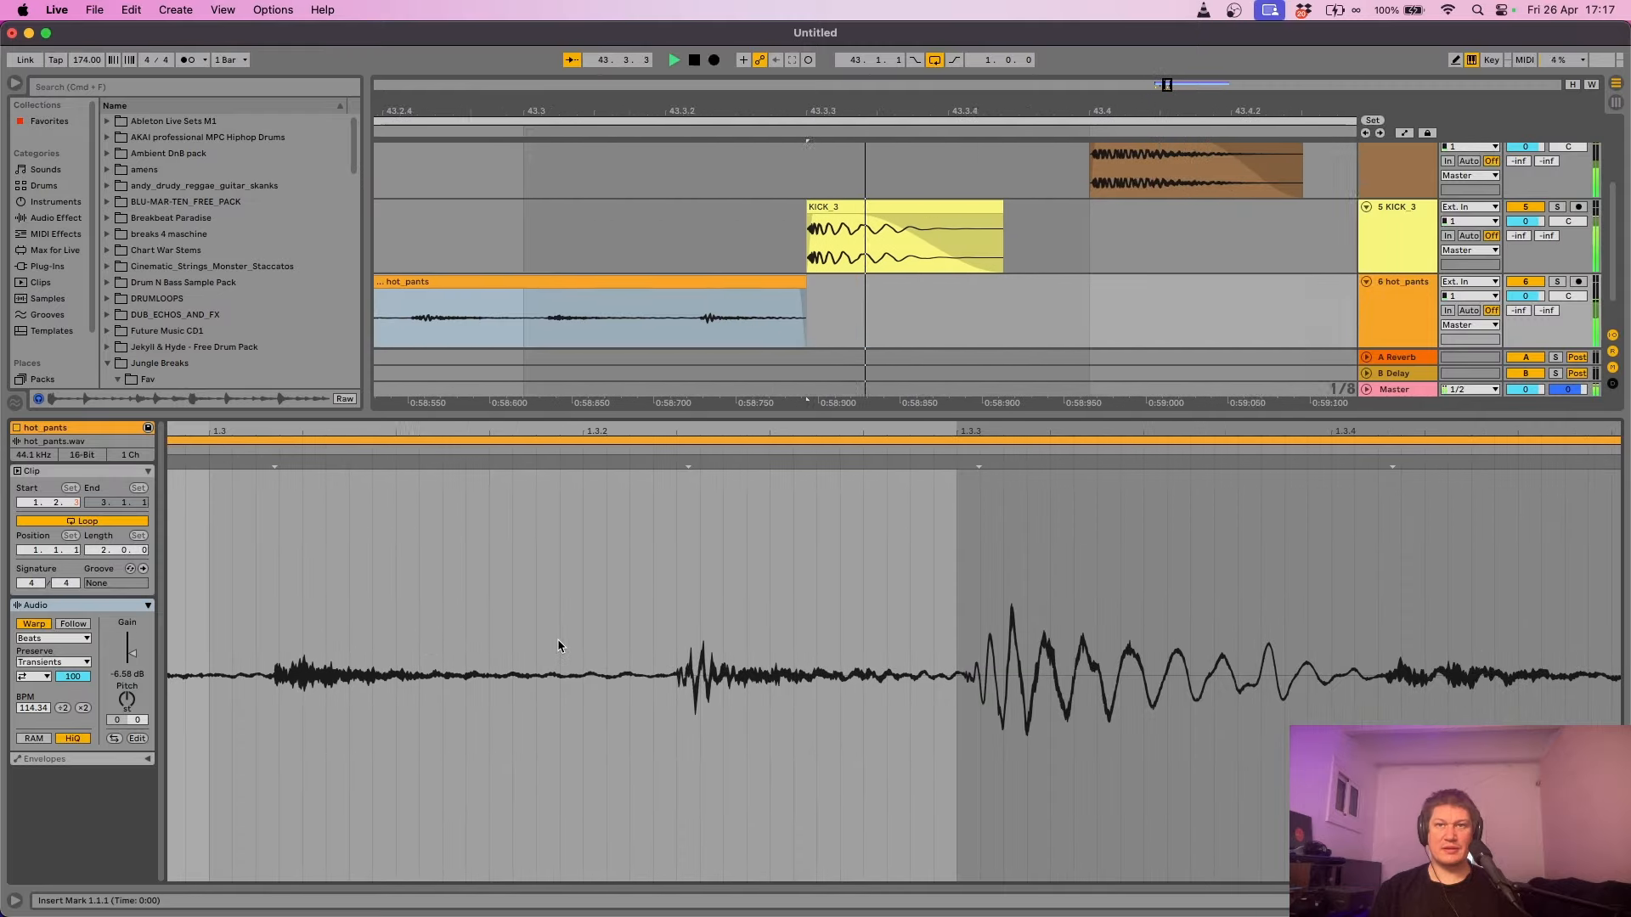
{"action": "key", "text": "space"}
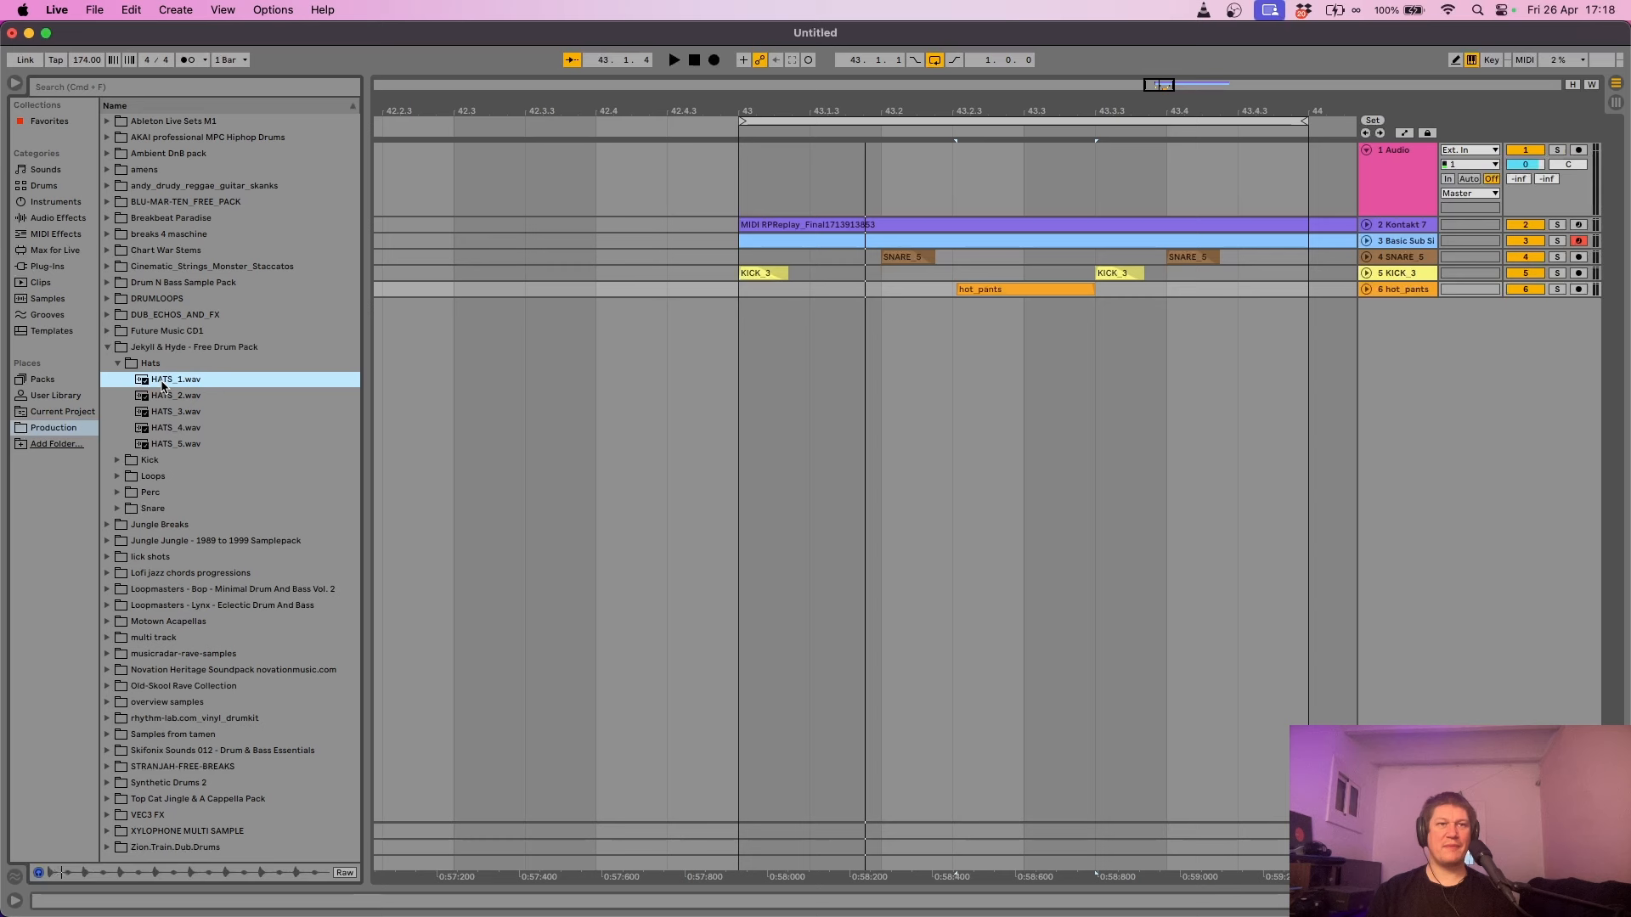
{"action": "key", "text": "Down"}
{"action": "key", "text": "Down"}
{"action": "key", "text": "Down"}
{"action": "key", "text": "Down"}
- Audition the hi-hat samples and add a new Drum Rack track to the arrangement
{"action": "key", "text": "Up"}
{"action": "key", "text": "Up"}
{"action": "key", "text": "Up"}
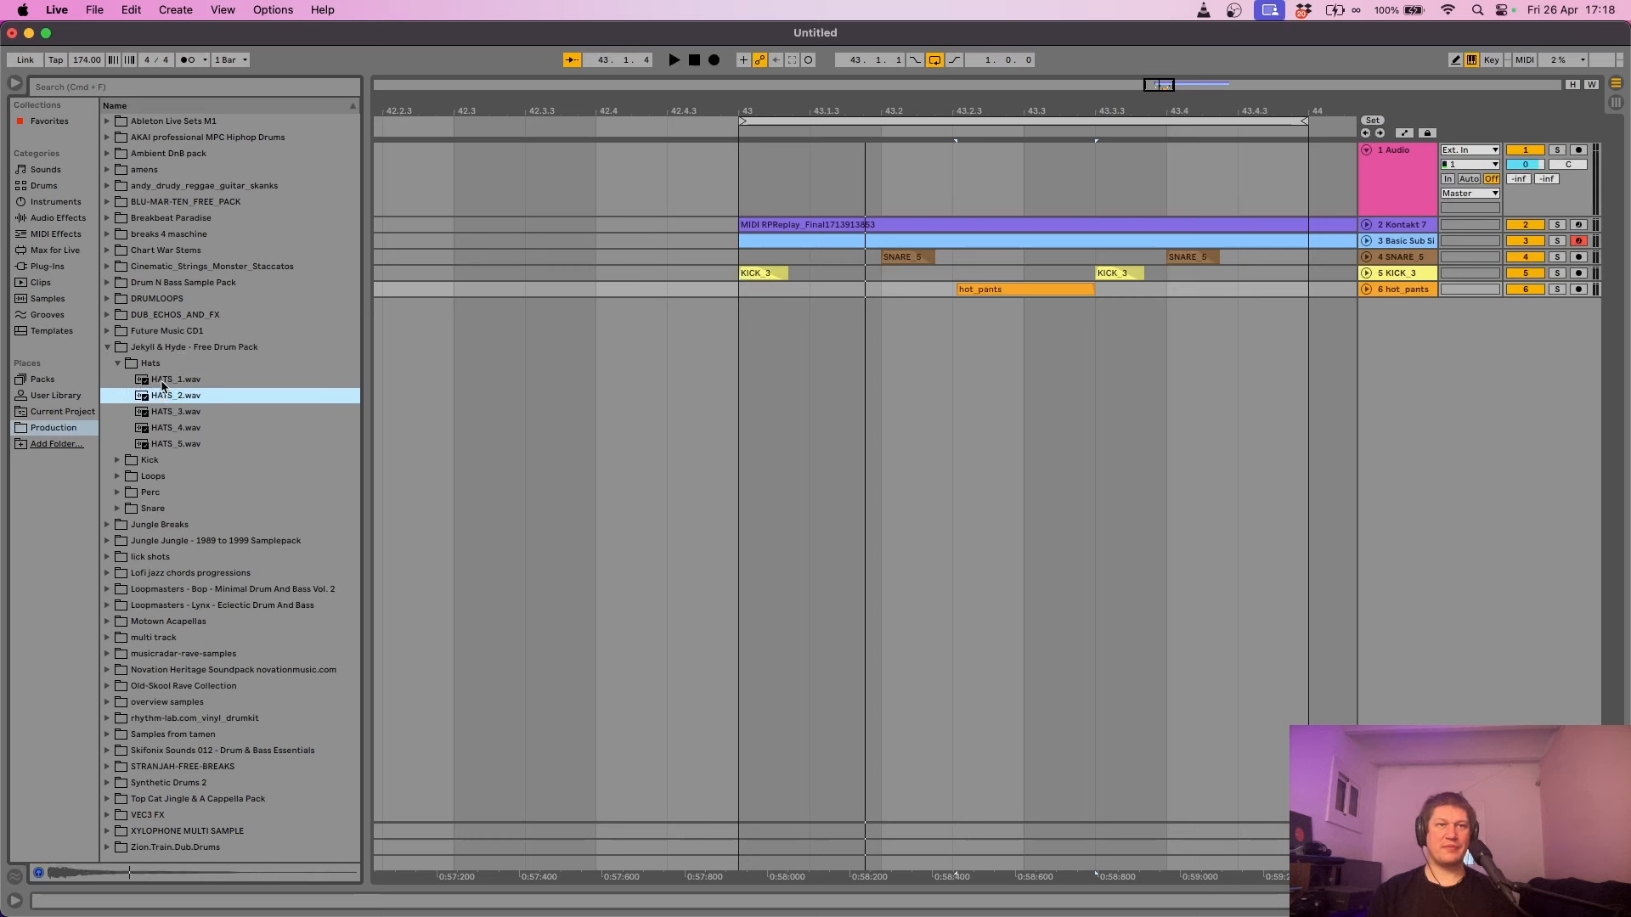
{"action": "key", "text": "Down"}
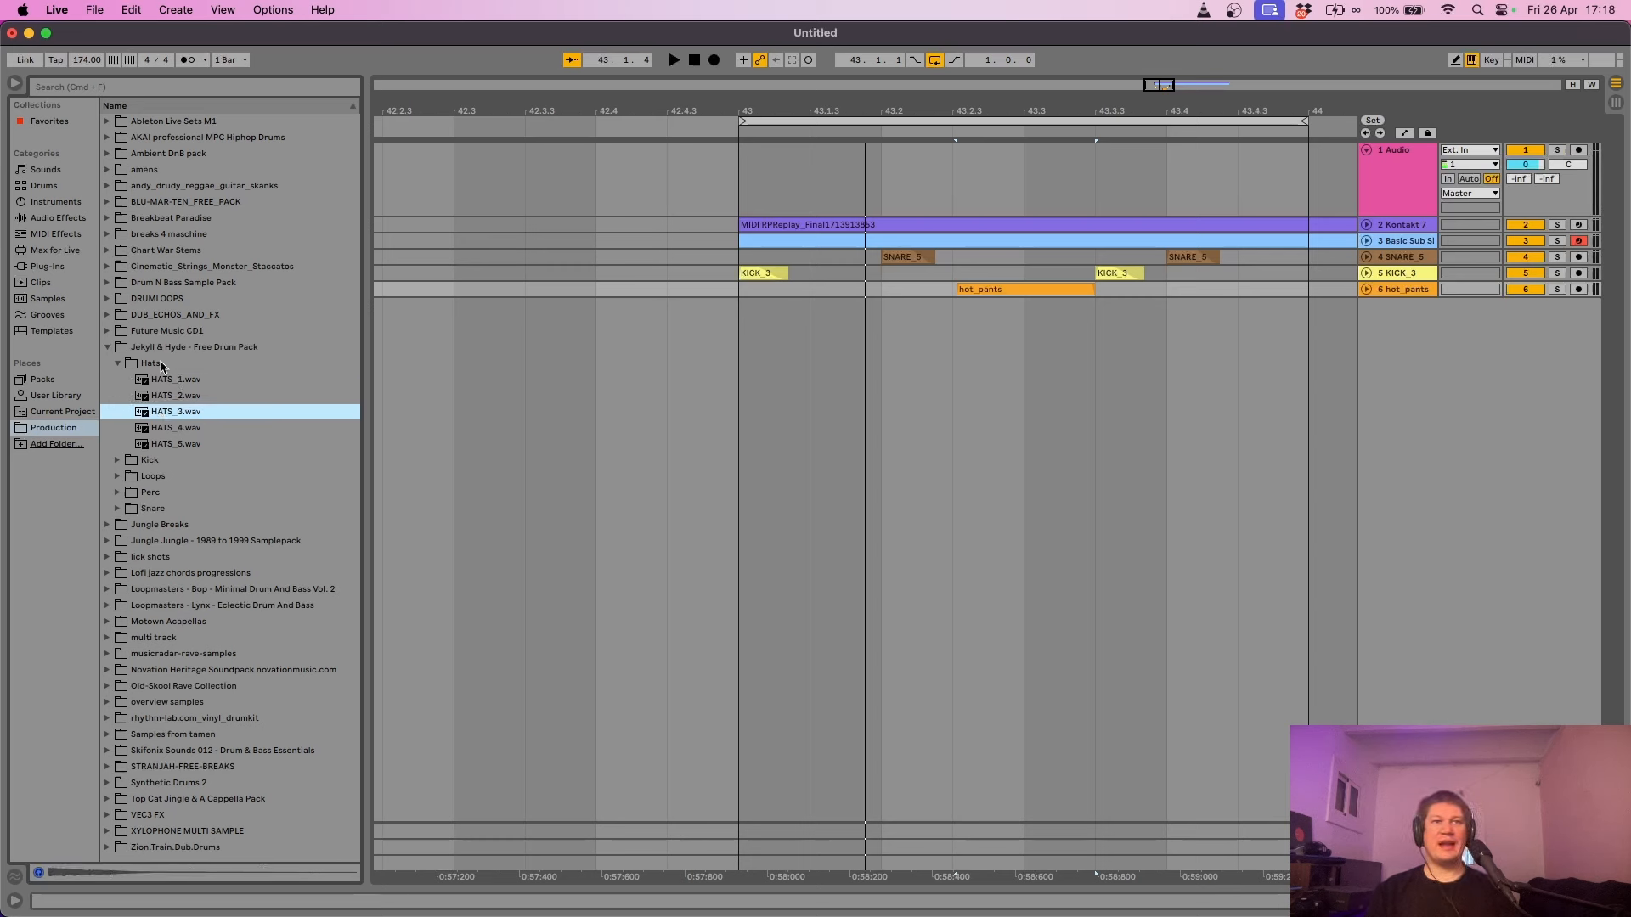
{"action": "left_click", "coordinate": [55, 223]}
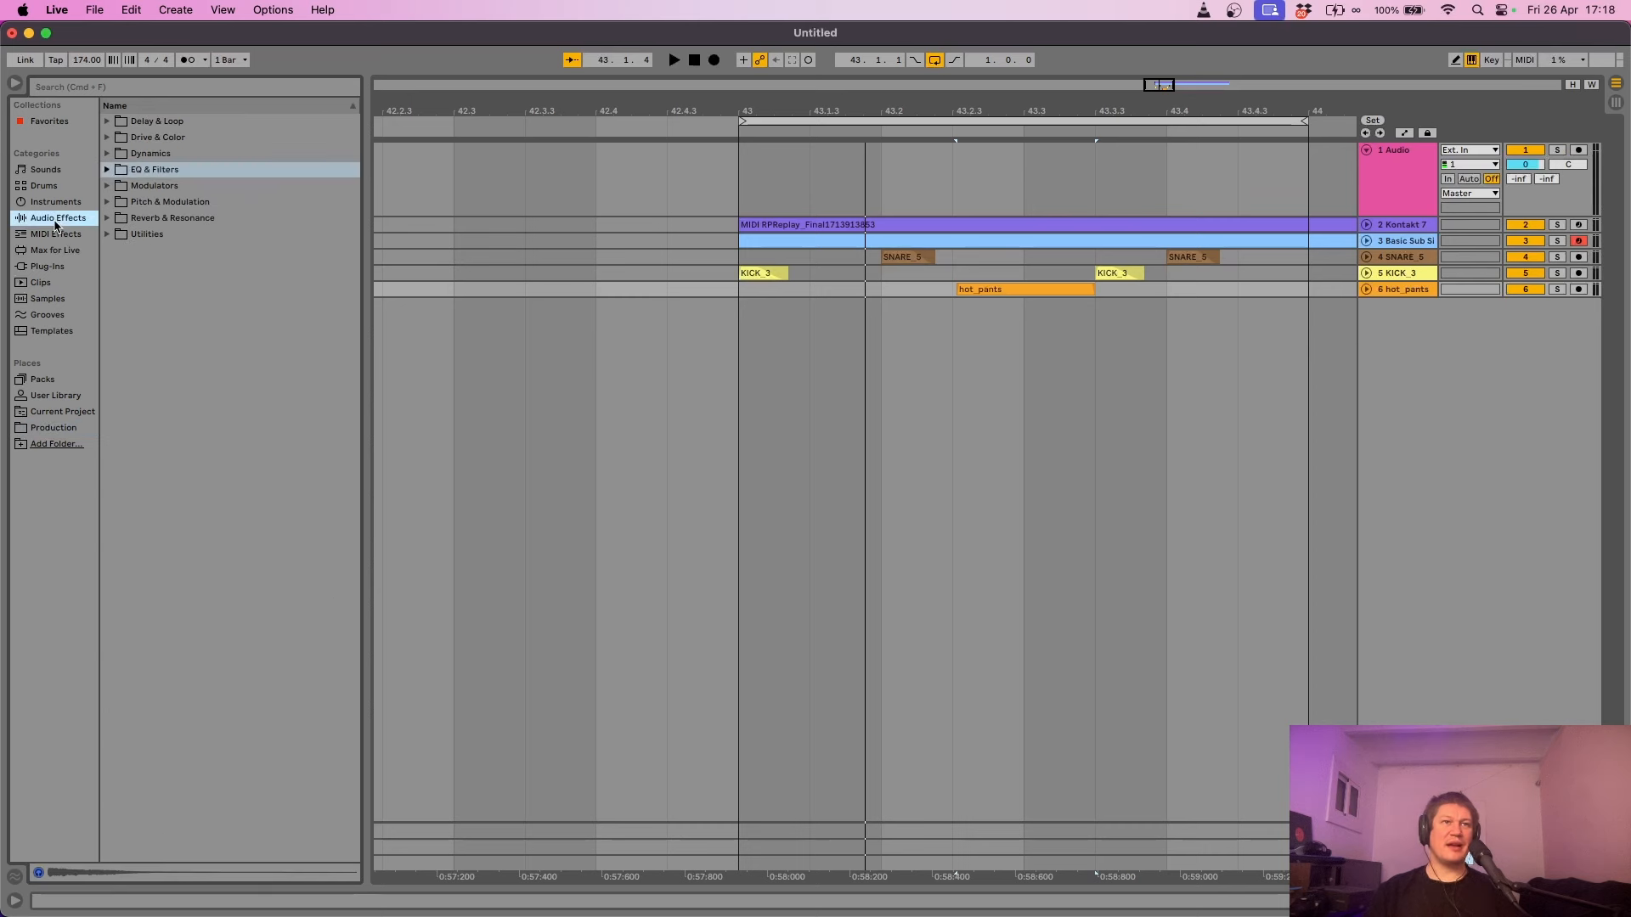
{"action": "left_click", "coordinate": [57, 207]}
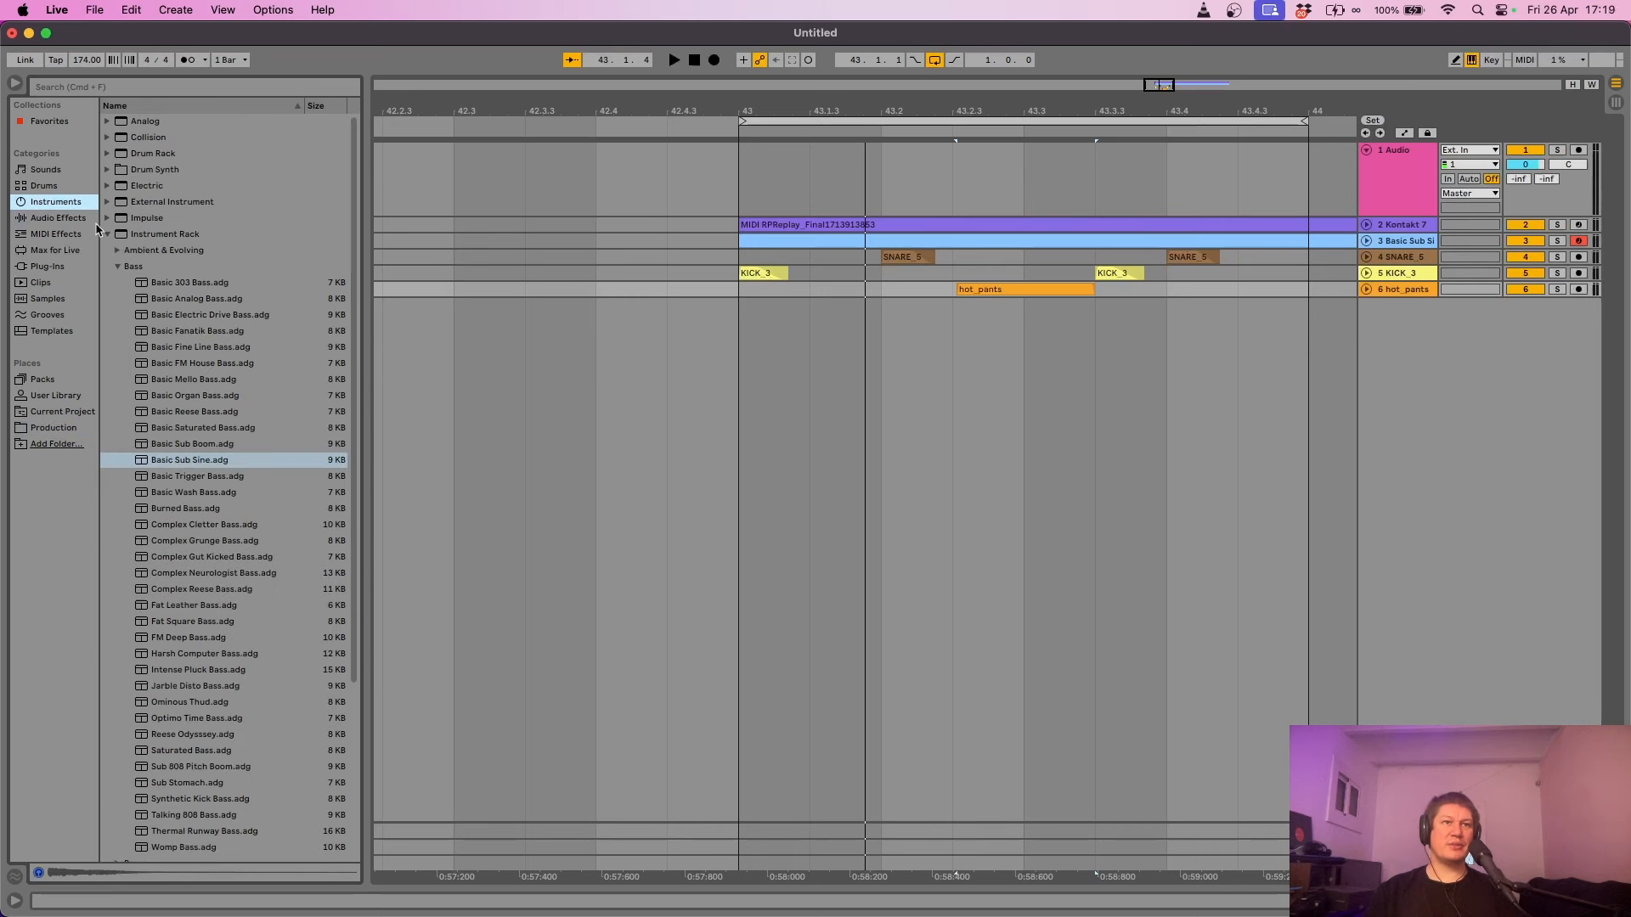
{"action": "left_click", "coordinate": [106, 232]}
{"action": "left_click_drag", "start_coordinate": [142, 153], "coordinate": [1179, 383]}
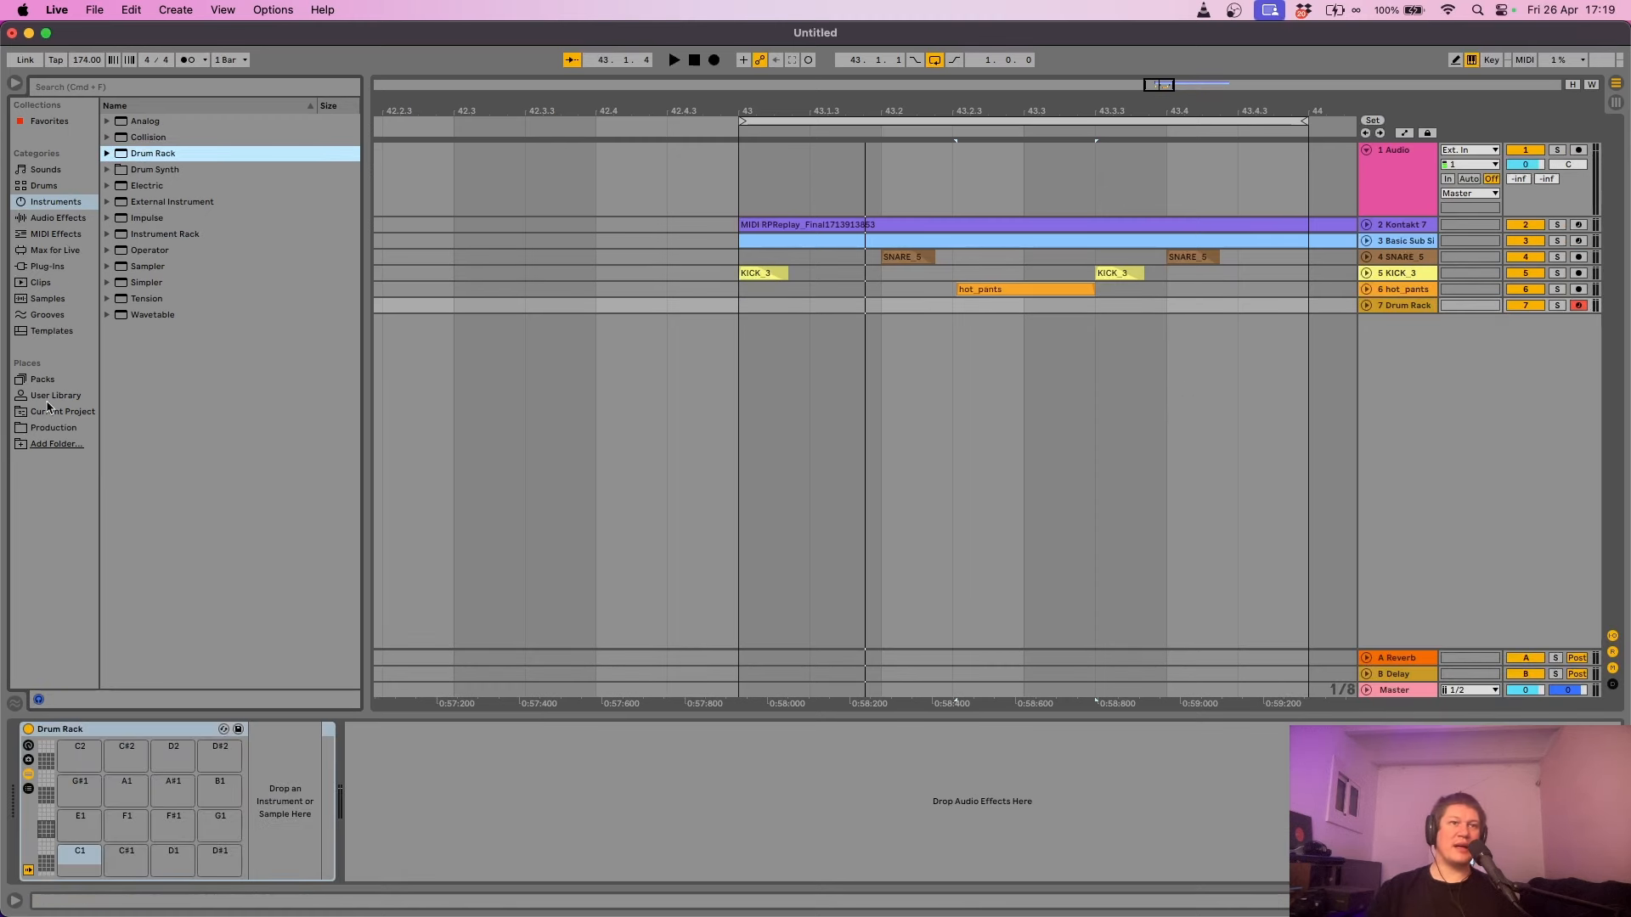
- Load HATS_2, HATS_3, HATS_4 and HATS_5.wav onto Drum Rack pads F1, D1, G1 and D#1
{"action": "left_click", "coordinate": [48, 429]}
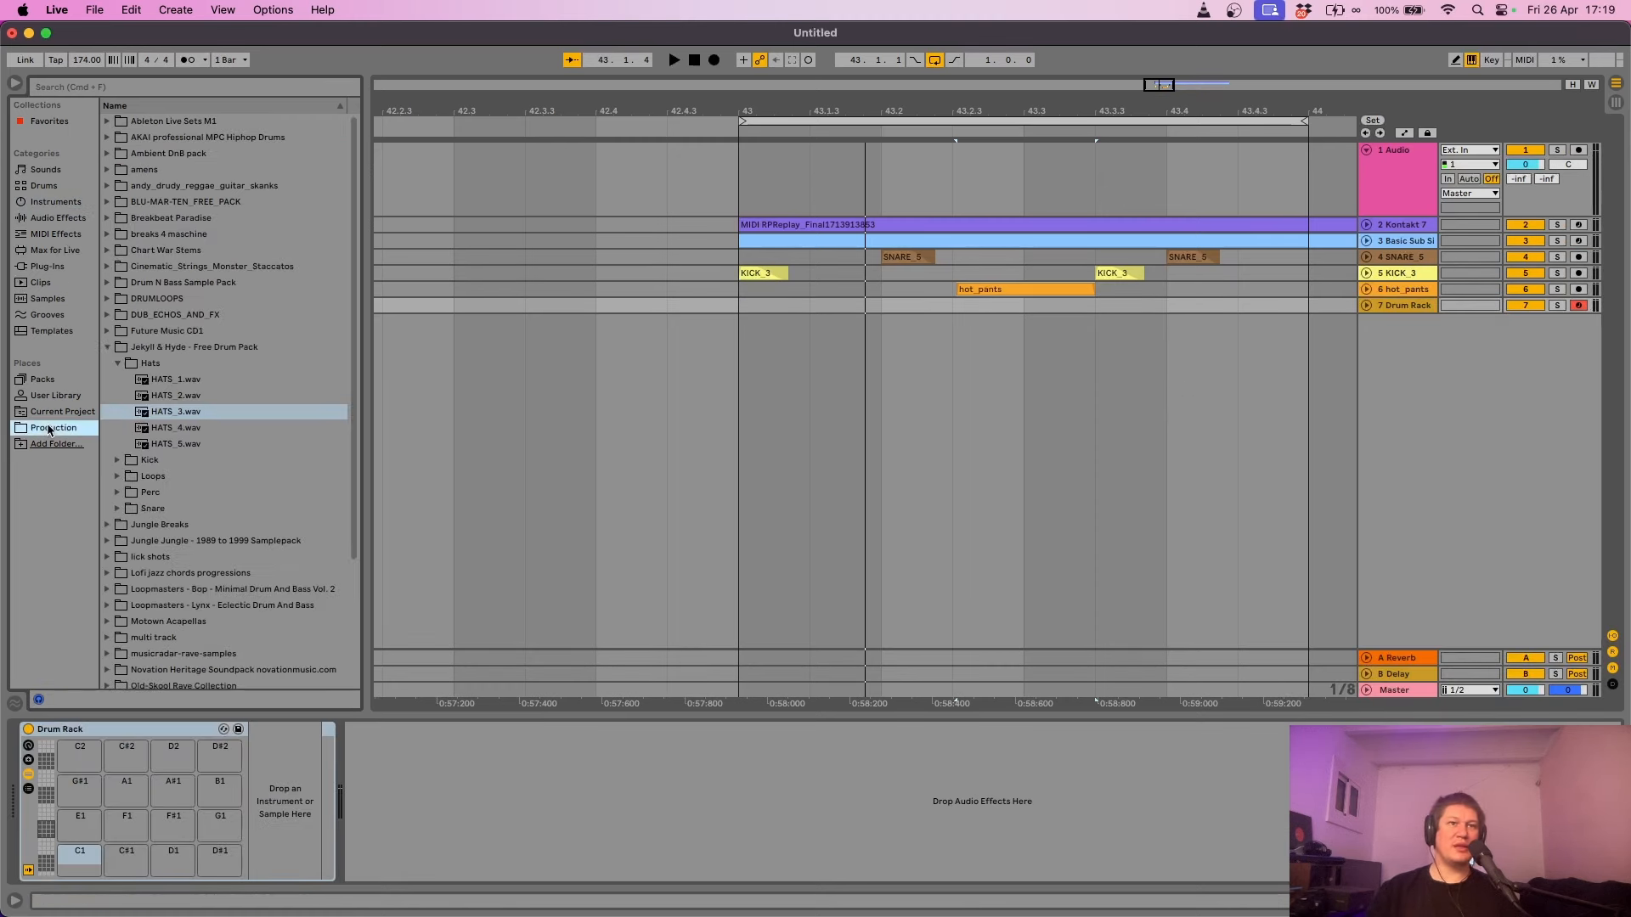
{"action": "left_click", "coordinate": [177, 383]}
{"action": "left_click", "coordinate": [171, 395]}
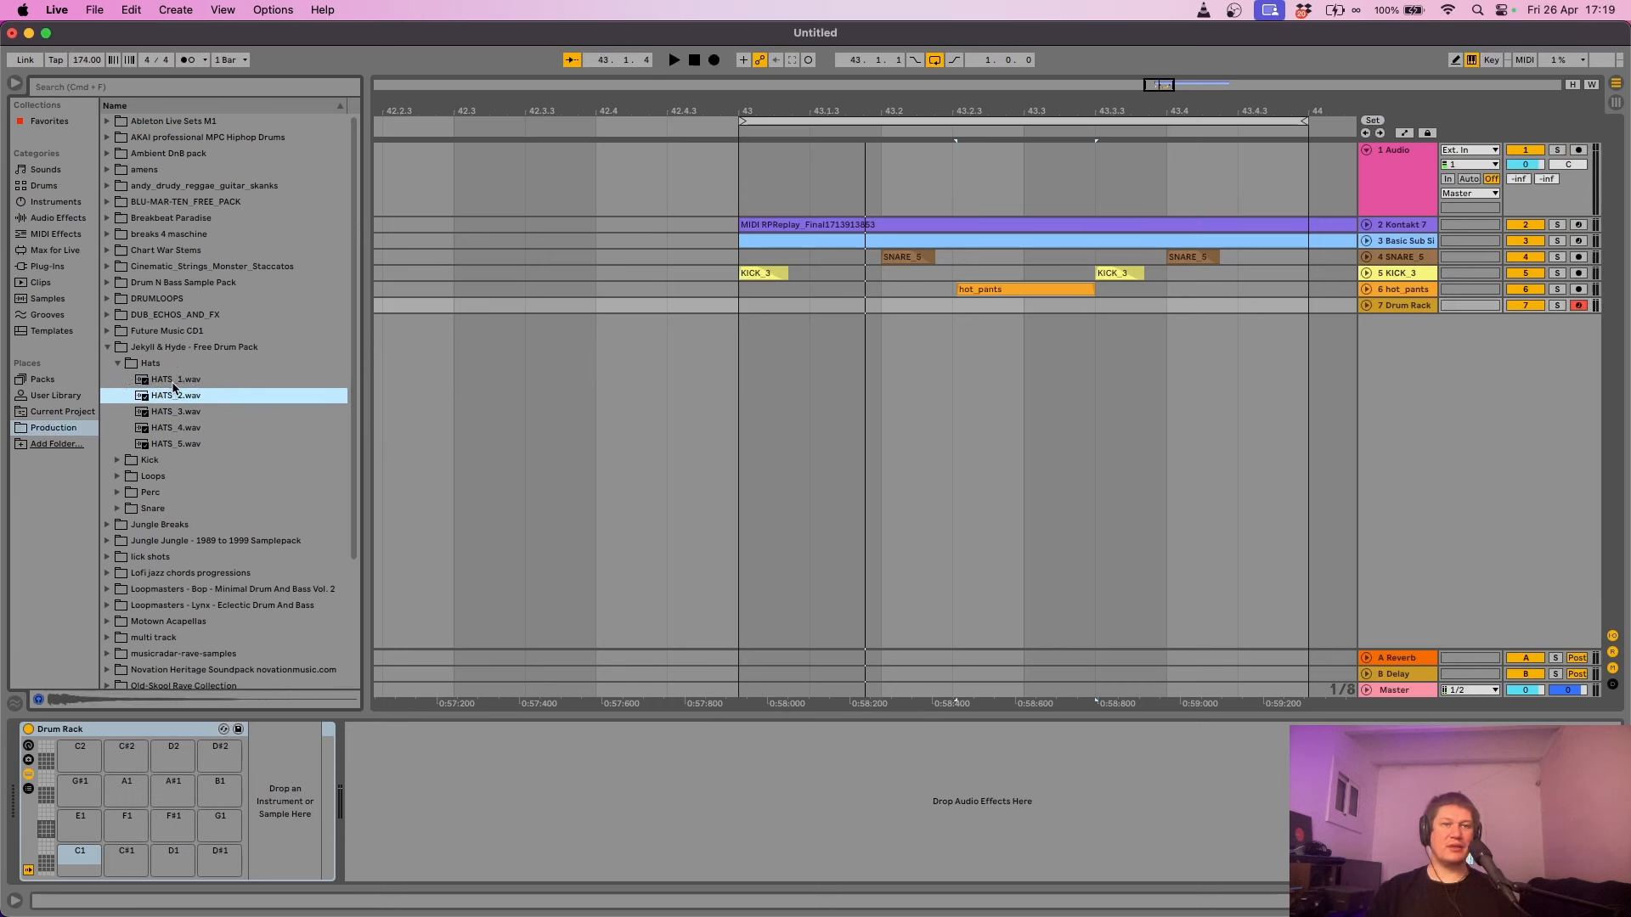
{"action": "left_click", "coordinate": [172, 383]}
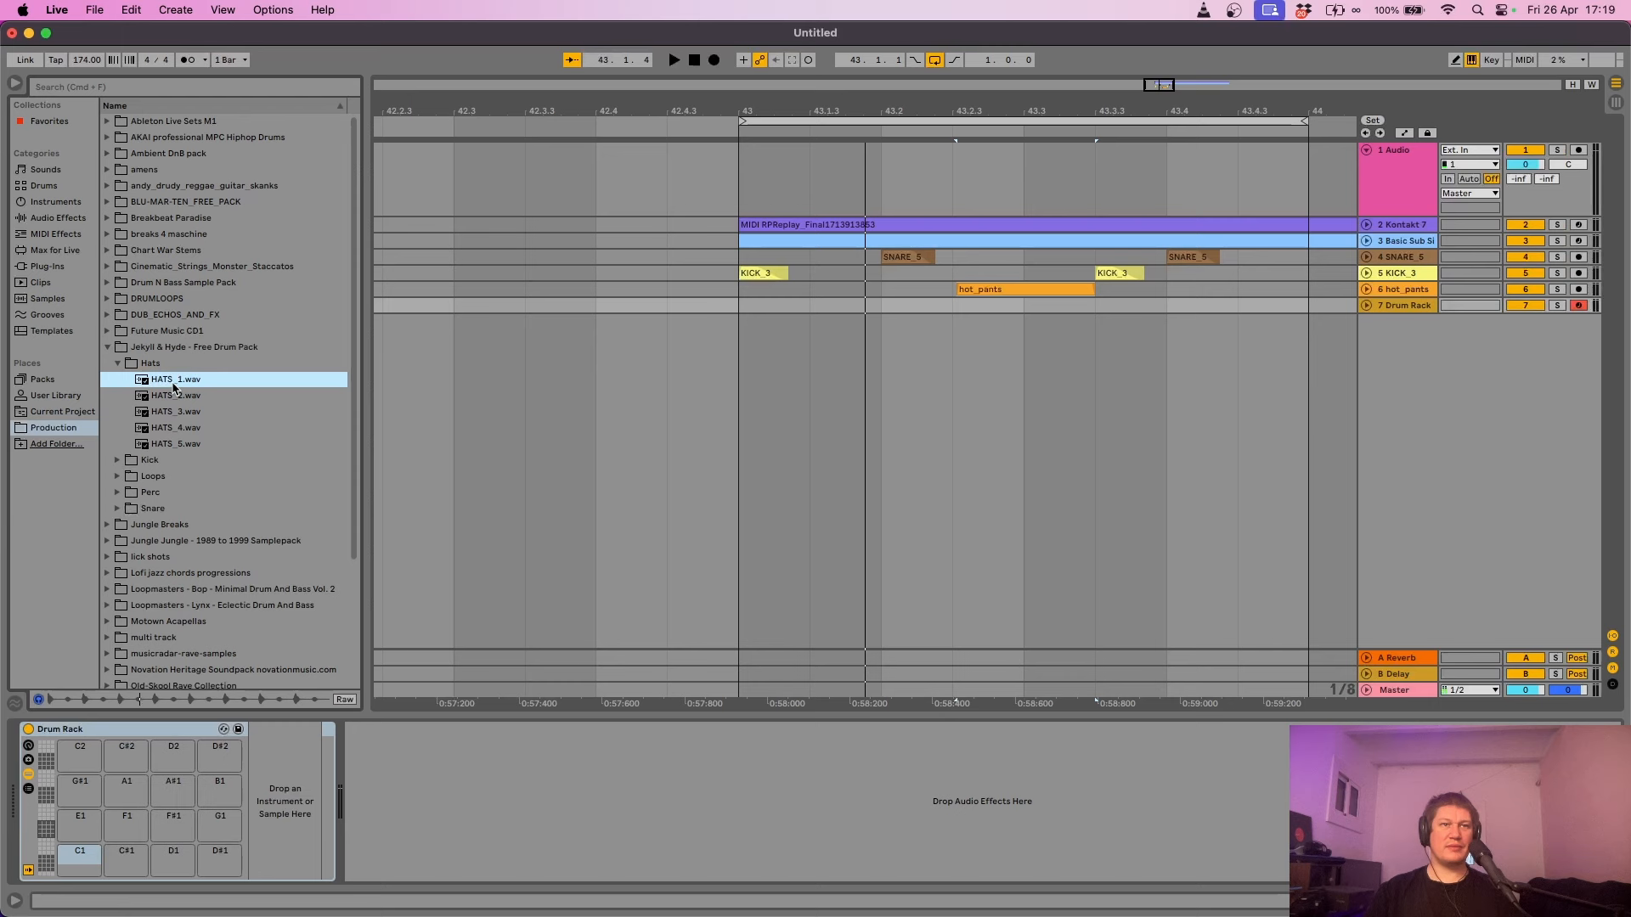
{"action": "left_click", "coordinate": [171, 398]}
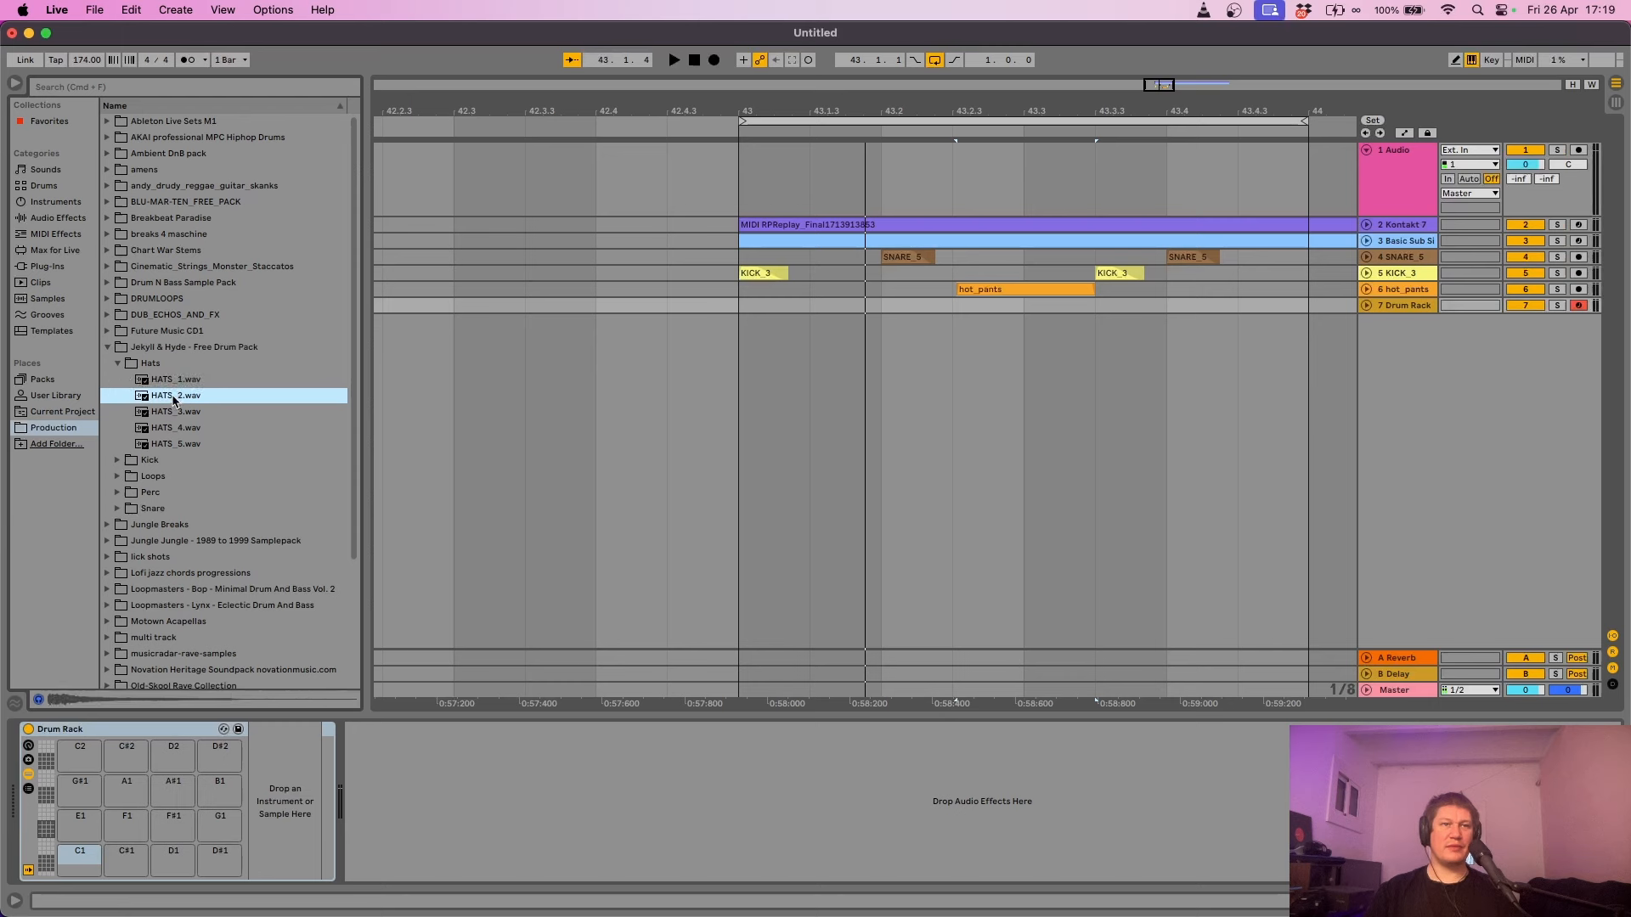
{"action": "left_click_drag", "start_coordinate": [174, 399], "coordinate": [126, 839]}
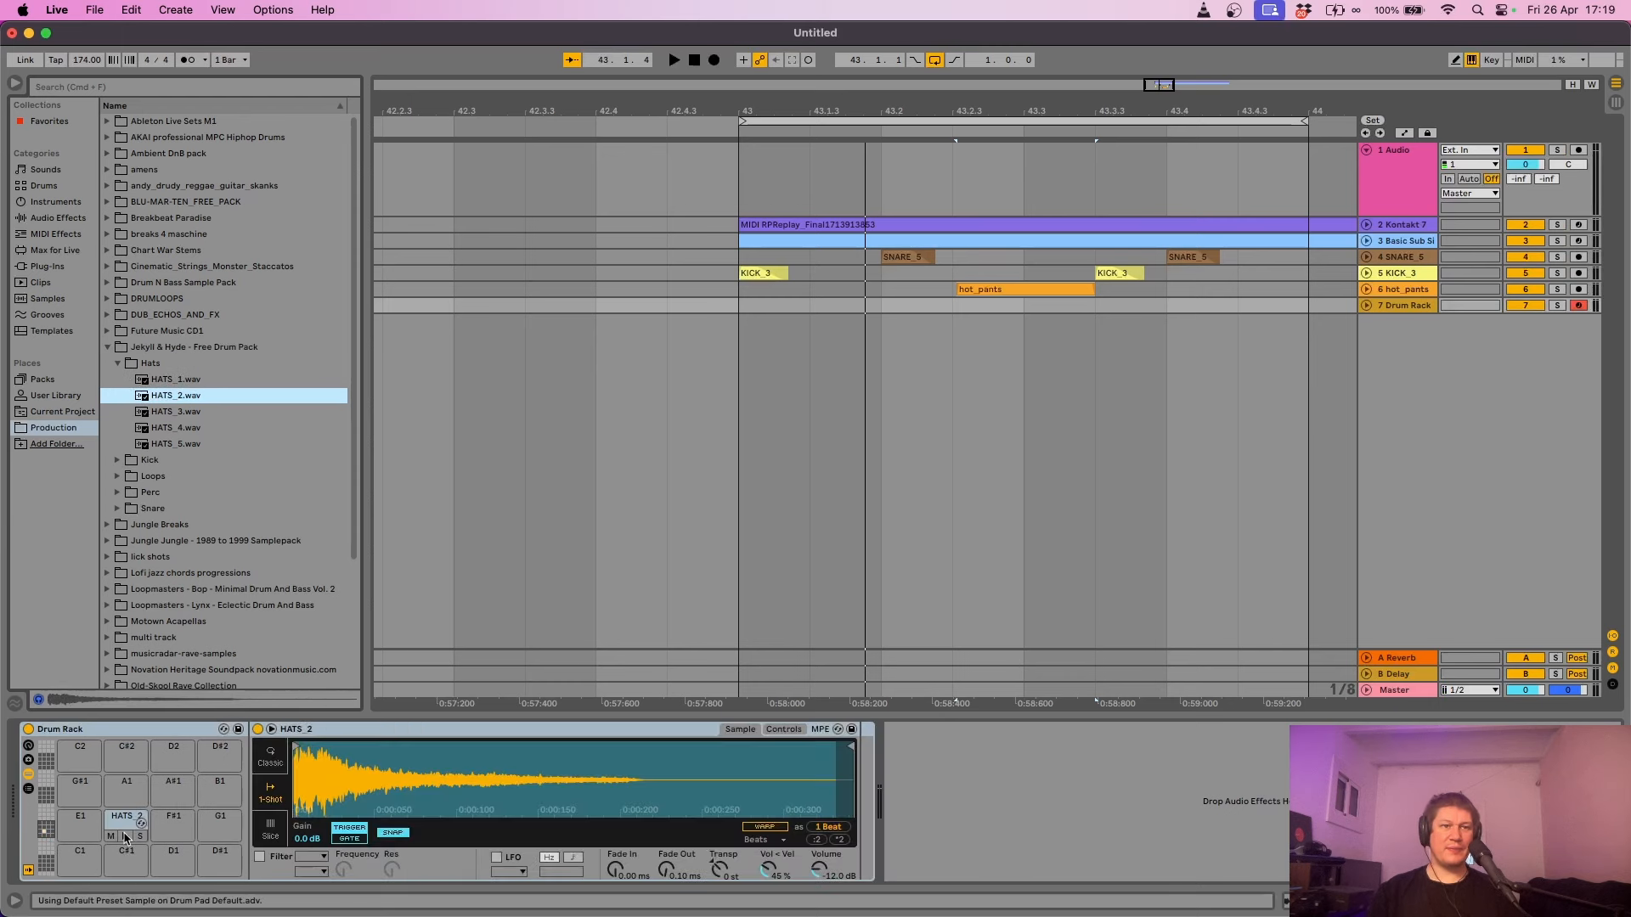
{"action": "left_click", "coordinate": [189, 415]}
{"action": "left_click_drag", "start_coordinate": [186, 418], "coordinate": [175, 860]}
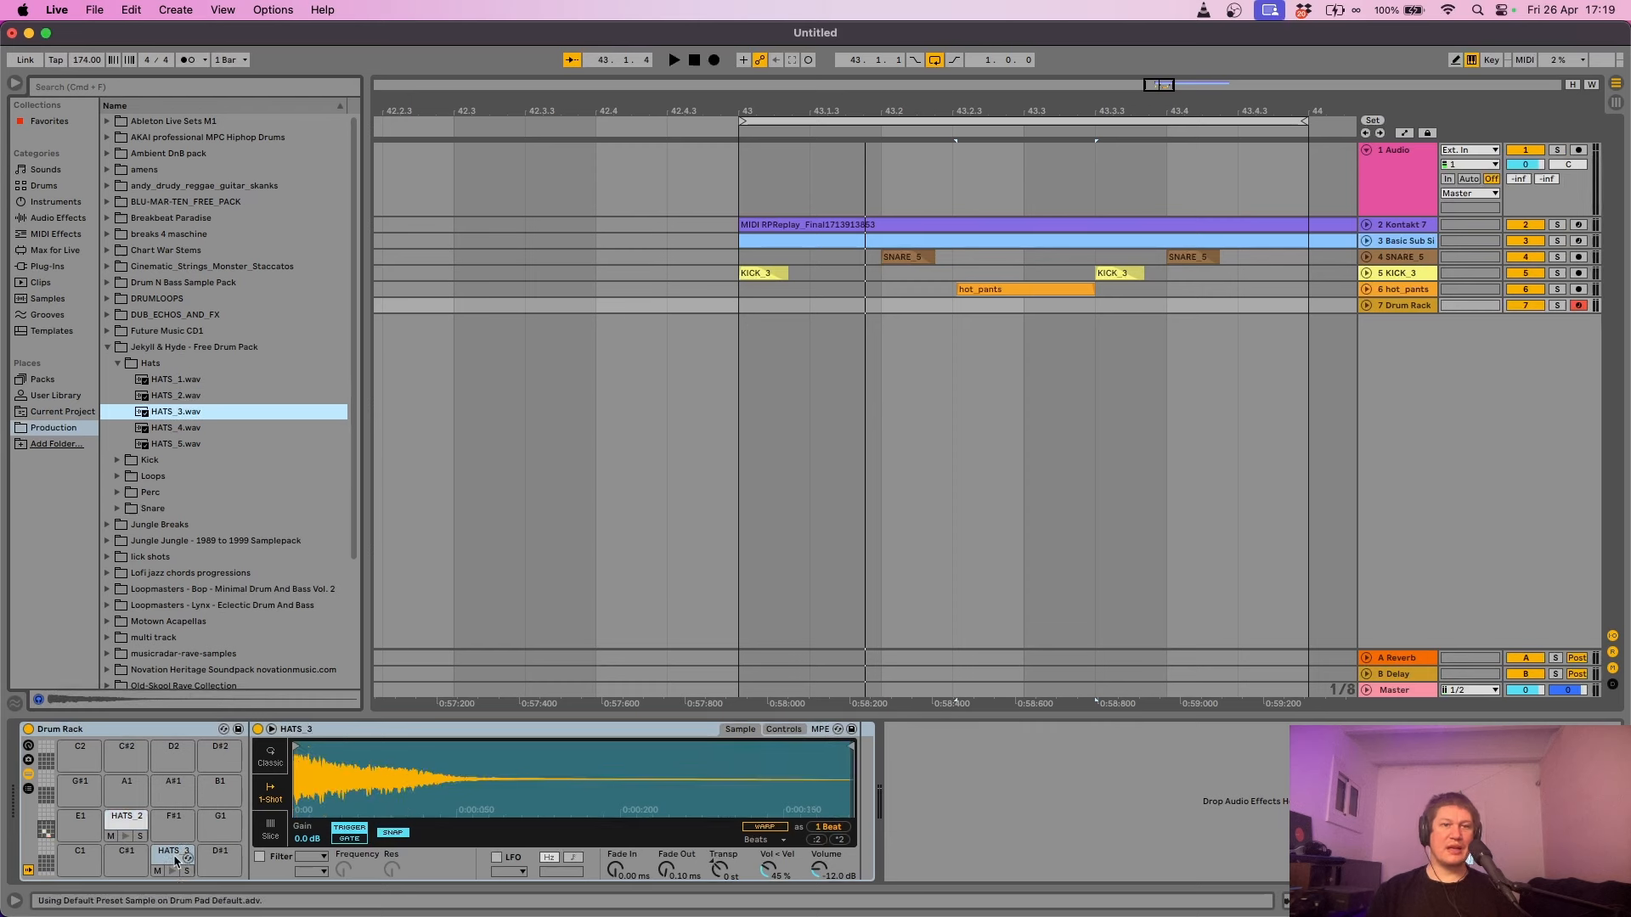
{"action": "left_click", "coordinate": [173, 430]}
{"action": "left_click_drag", "start_coordinate": [172, 431], "coordinate": [218, 826]}
{"action": "left_click", "coordinate": [214, 793]}
{"action": "left_click_drag", "start_coordinate": [173, 451], "coordinate": [222, 866]}
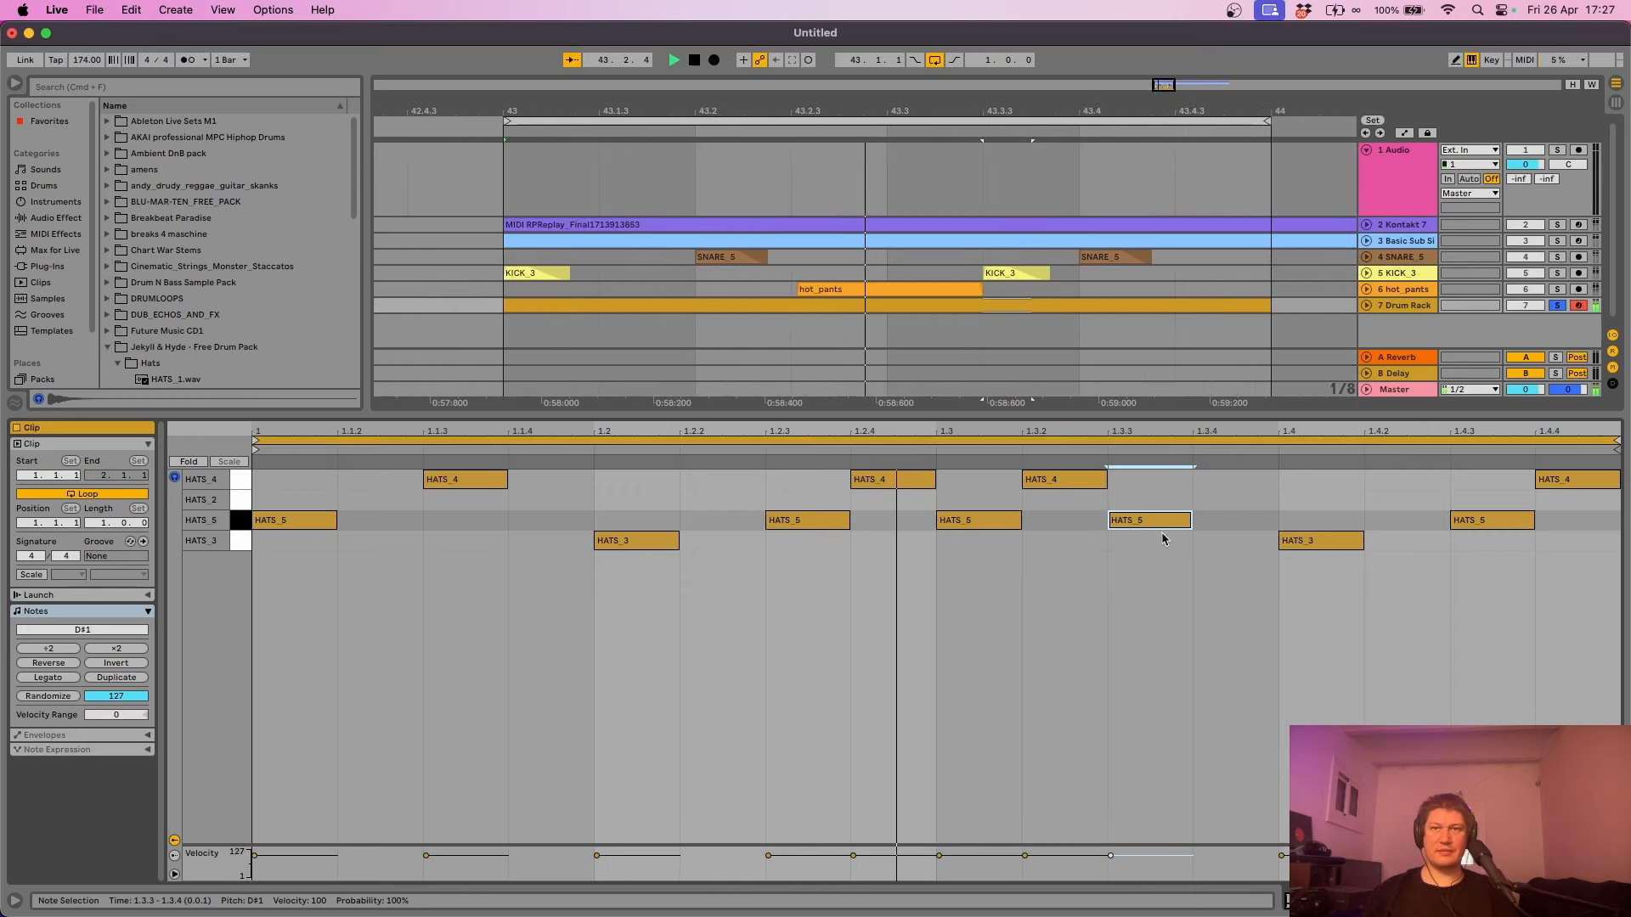
- Stop playback, unfold the hot_pants and Drum Rack tracks, and zoom in around 43.2.3
{"action": "key", "text": "space"}
{"action": "left_click", "coordinate": [1367, 289]}
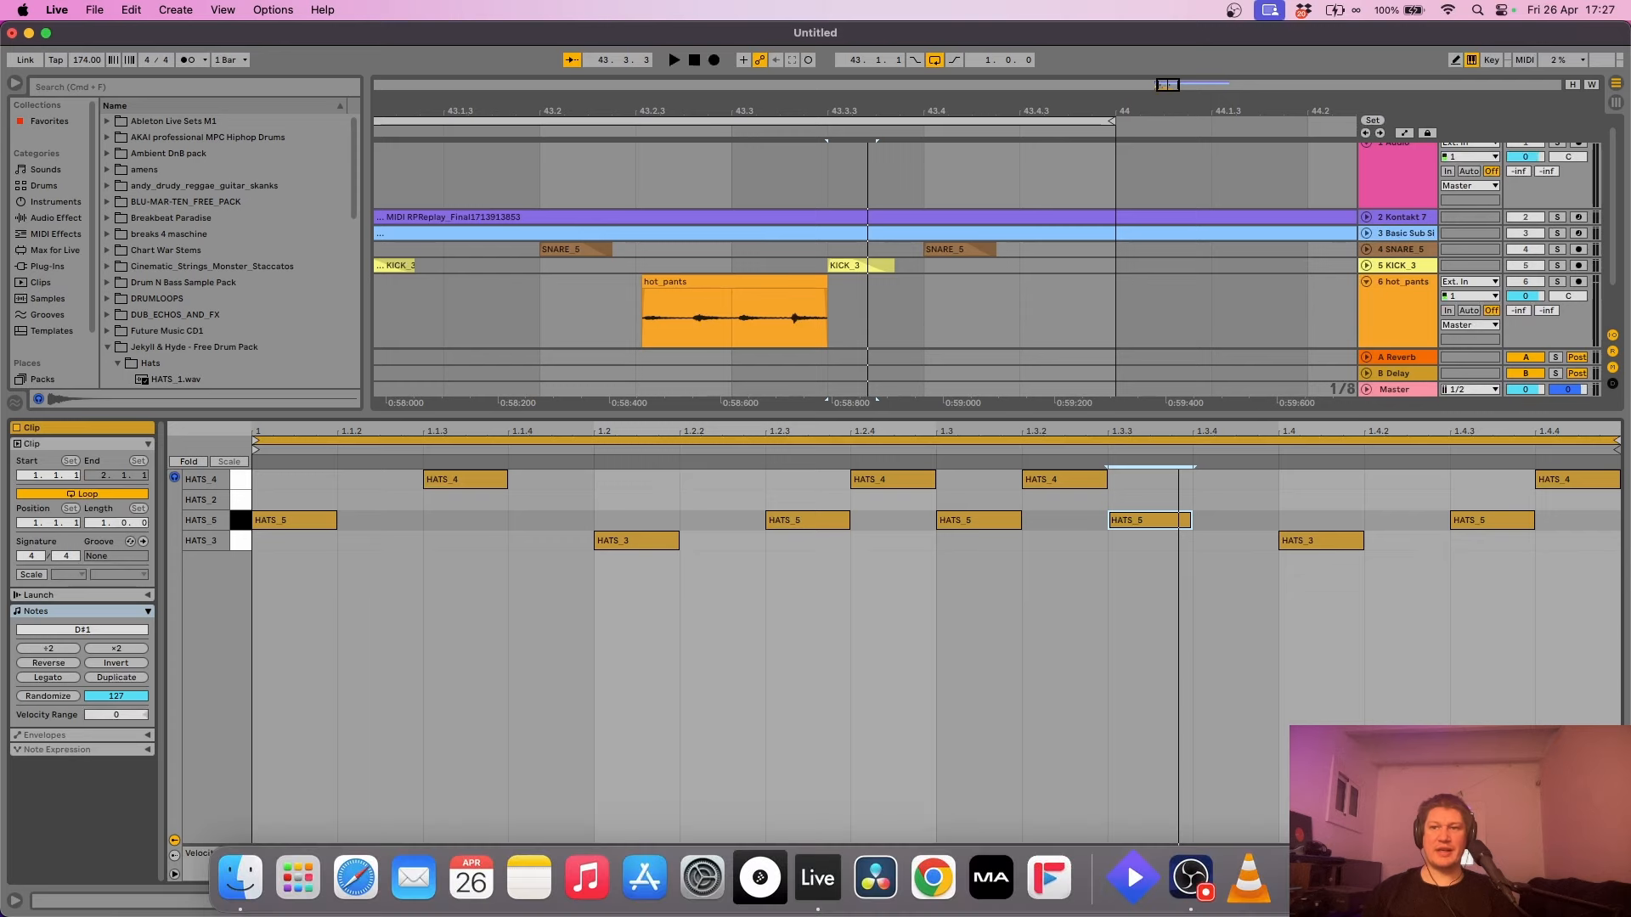
{"action": "key", "text": "super+alt+l"}
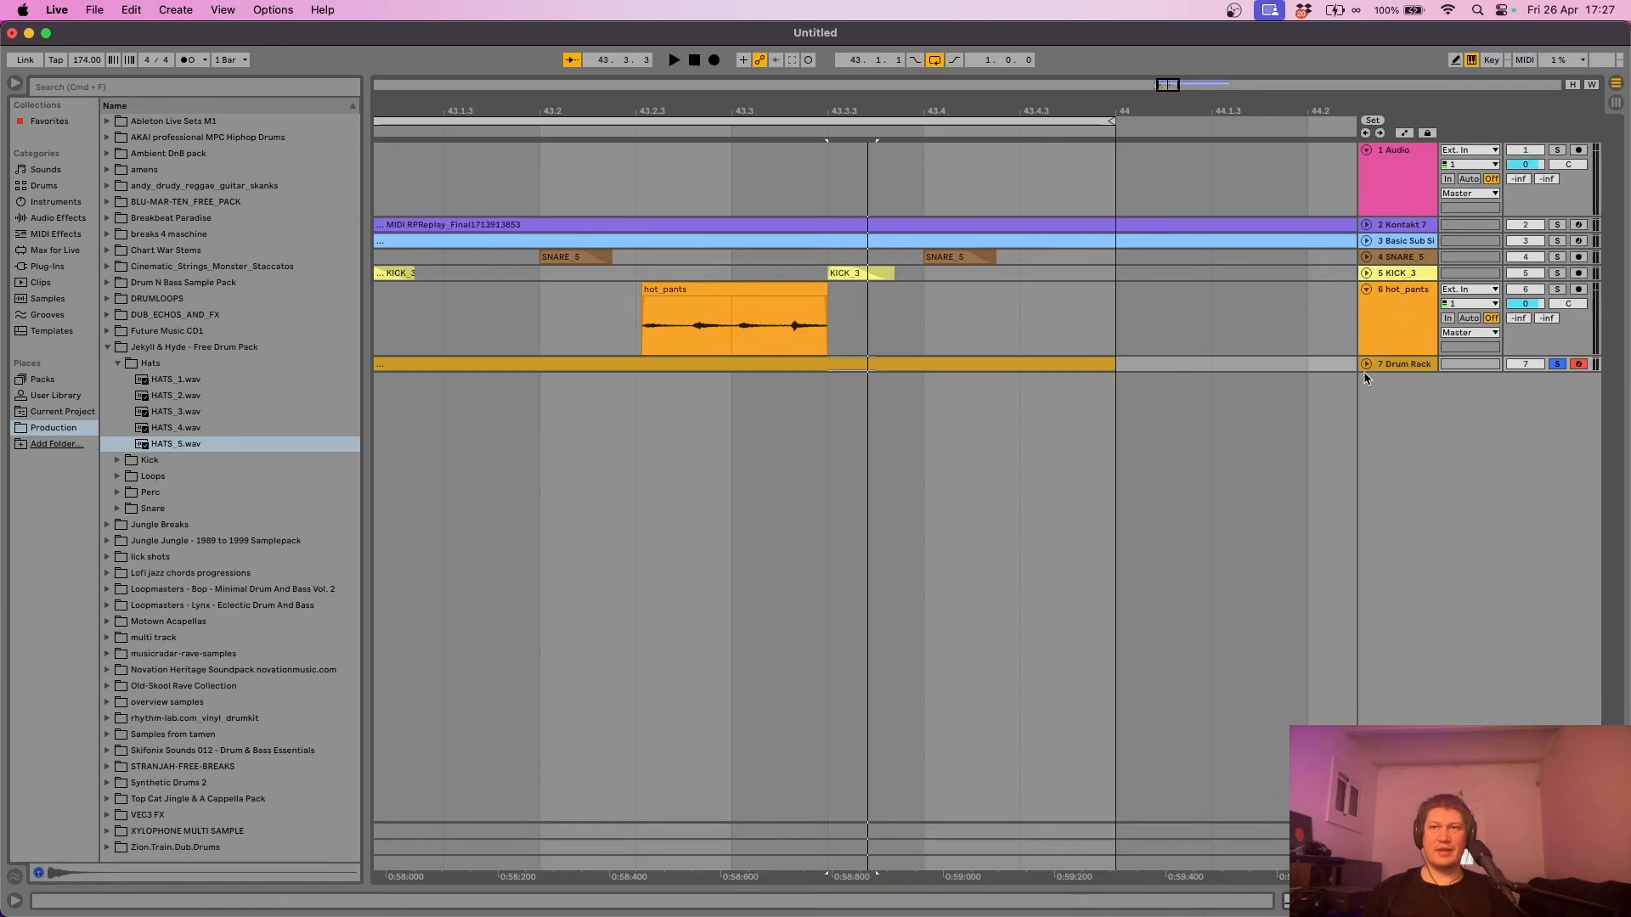
{"action": "left_click", "coordinate": [1366, 364]}
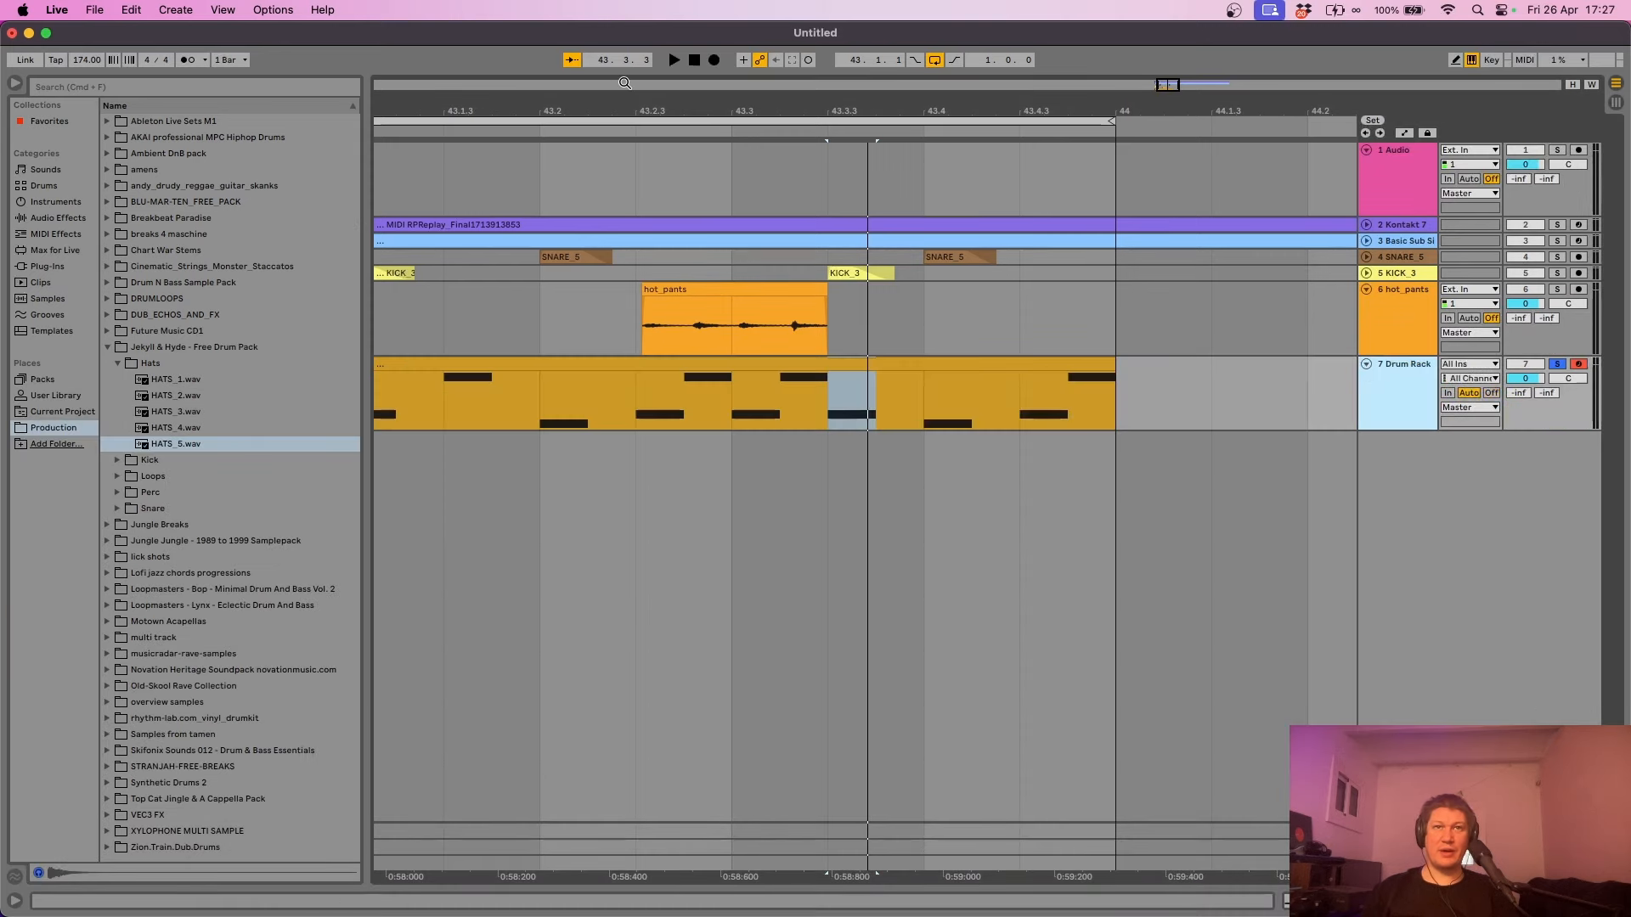
{"action": "left_click_drag", "start_coordinate": [647, 102], "coordinate": [631, 187]}
- Open the Drum Rack hi-hat clip in the MIDI note editor
{"action": "left_click", "coordinate": [691, 365]}
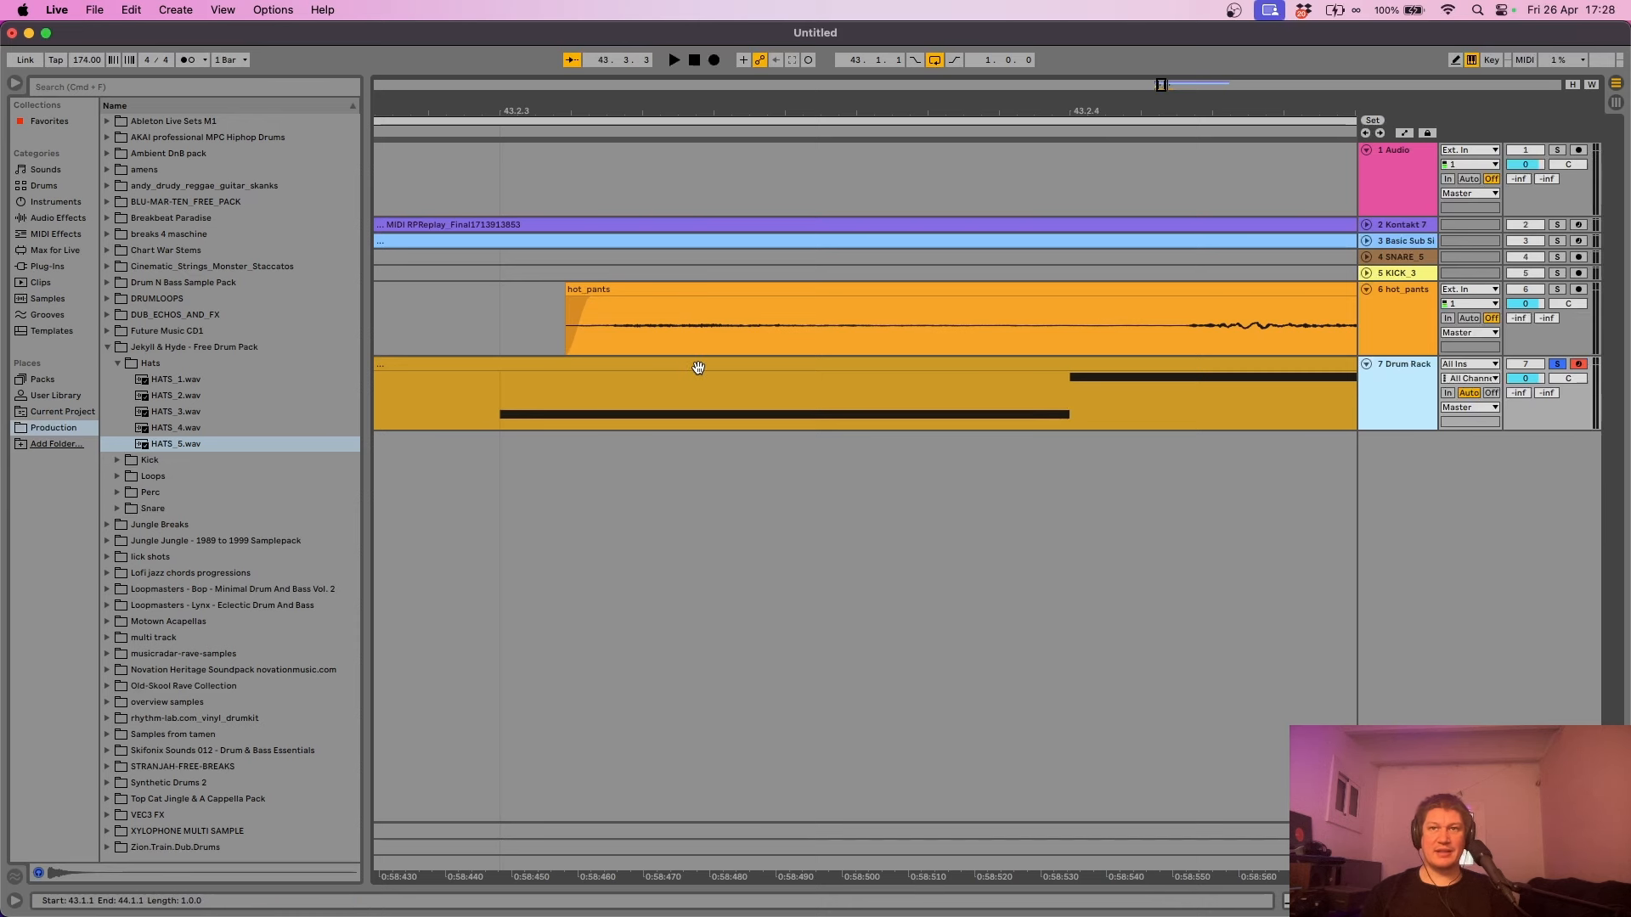
{"action": "left_click", "coordinate": [652, 340]}
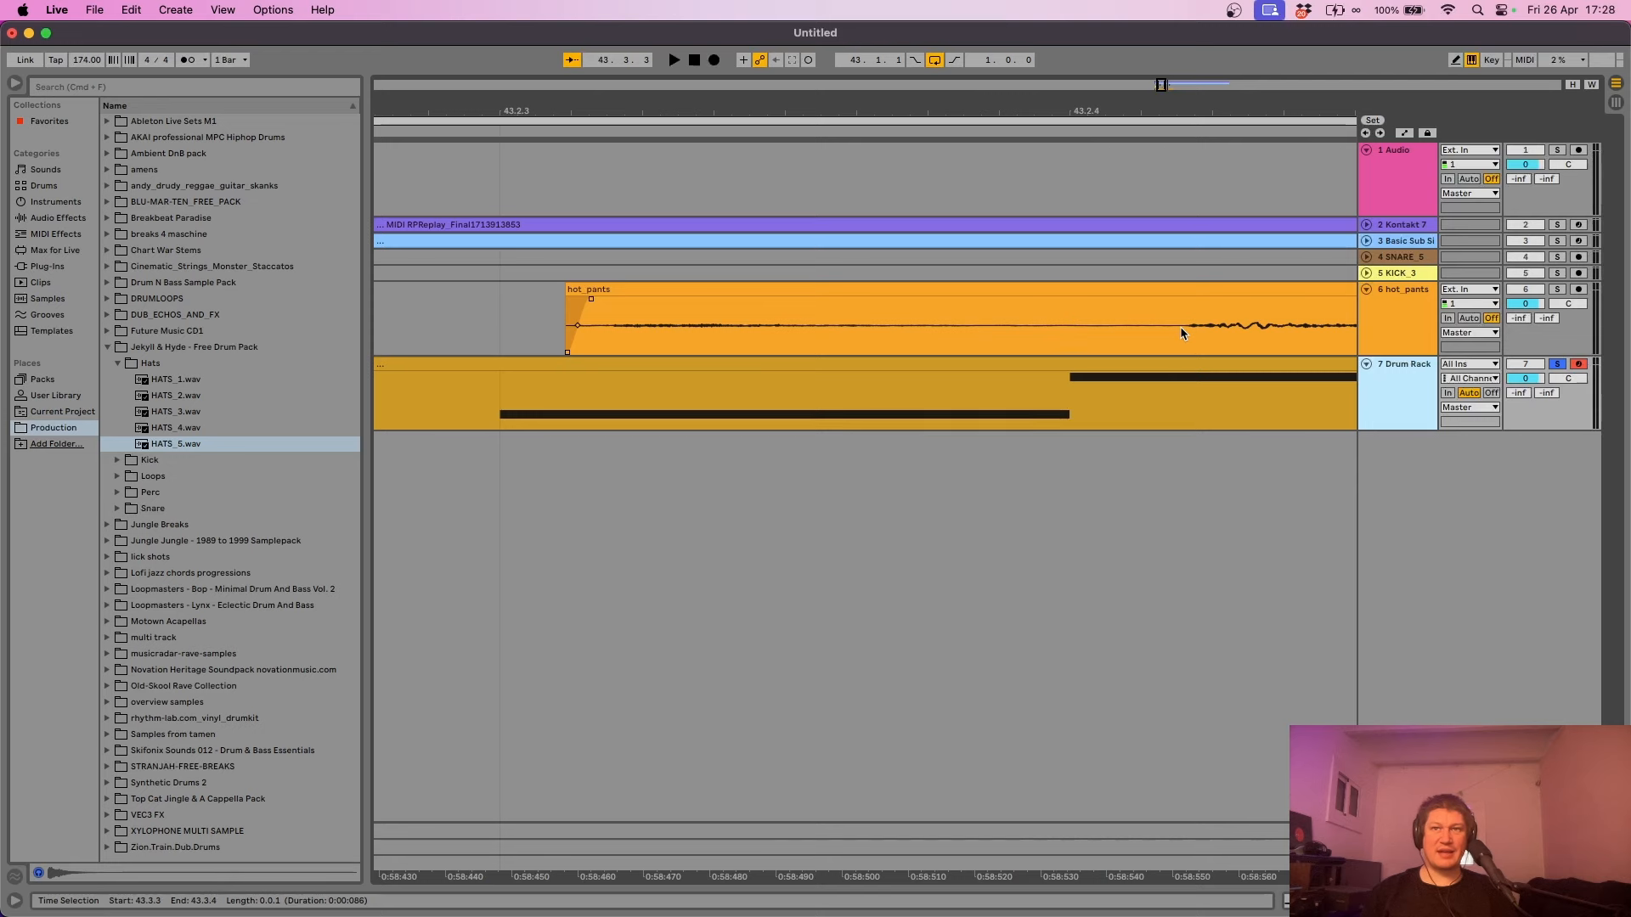
{"action": "left_click", "coordinate": [857, 363]}
{"action": "double_click", "coordinate": [857, 364]}
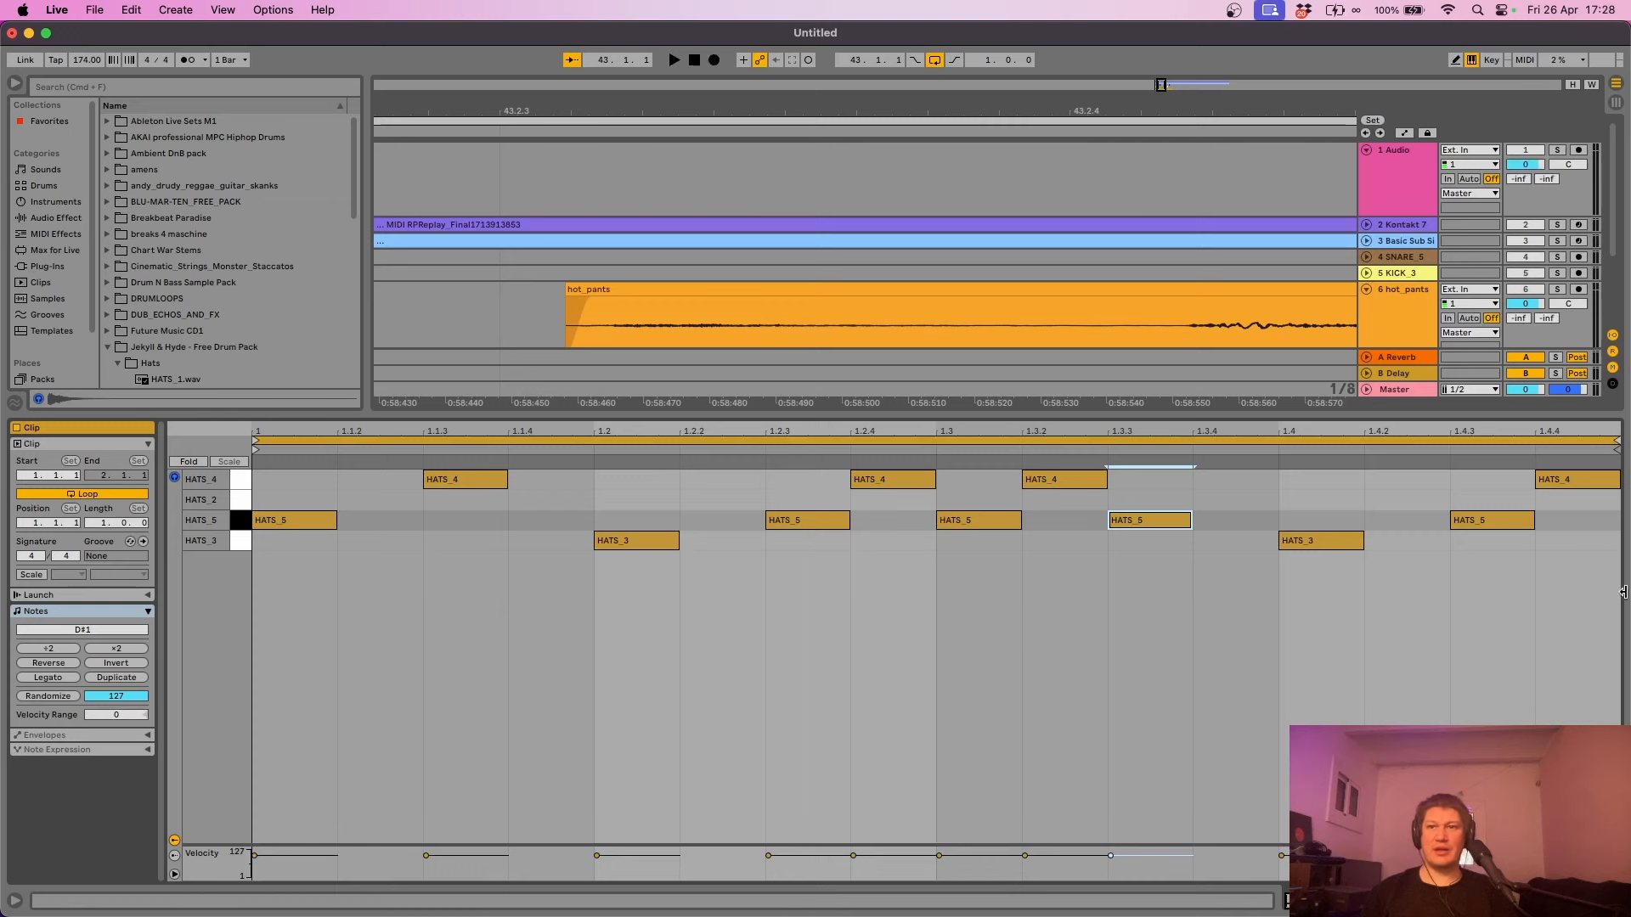
- Nudge the HATS_5 note at 1.2.3 and the HATS_4 note at 1.2.4 slightly later, off the grid
{"action": "left_click_drag", "start_coordinate": [1316, 414], "coordinate": [1322, 594]}
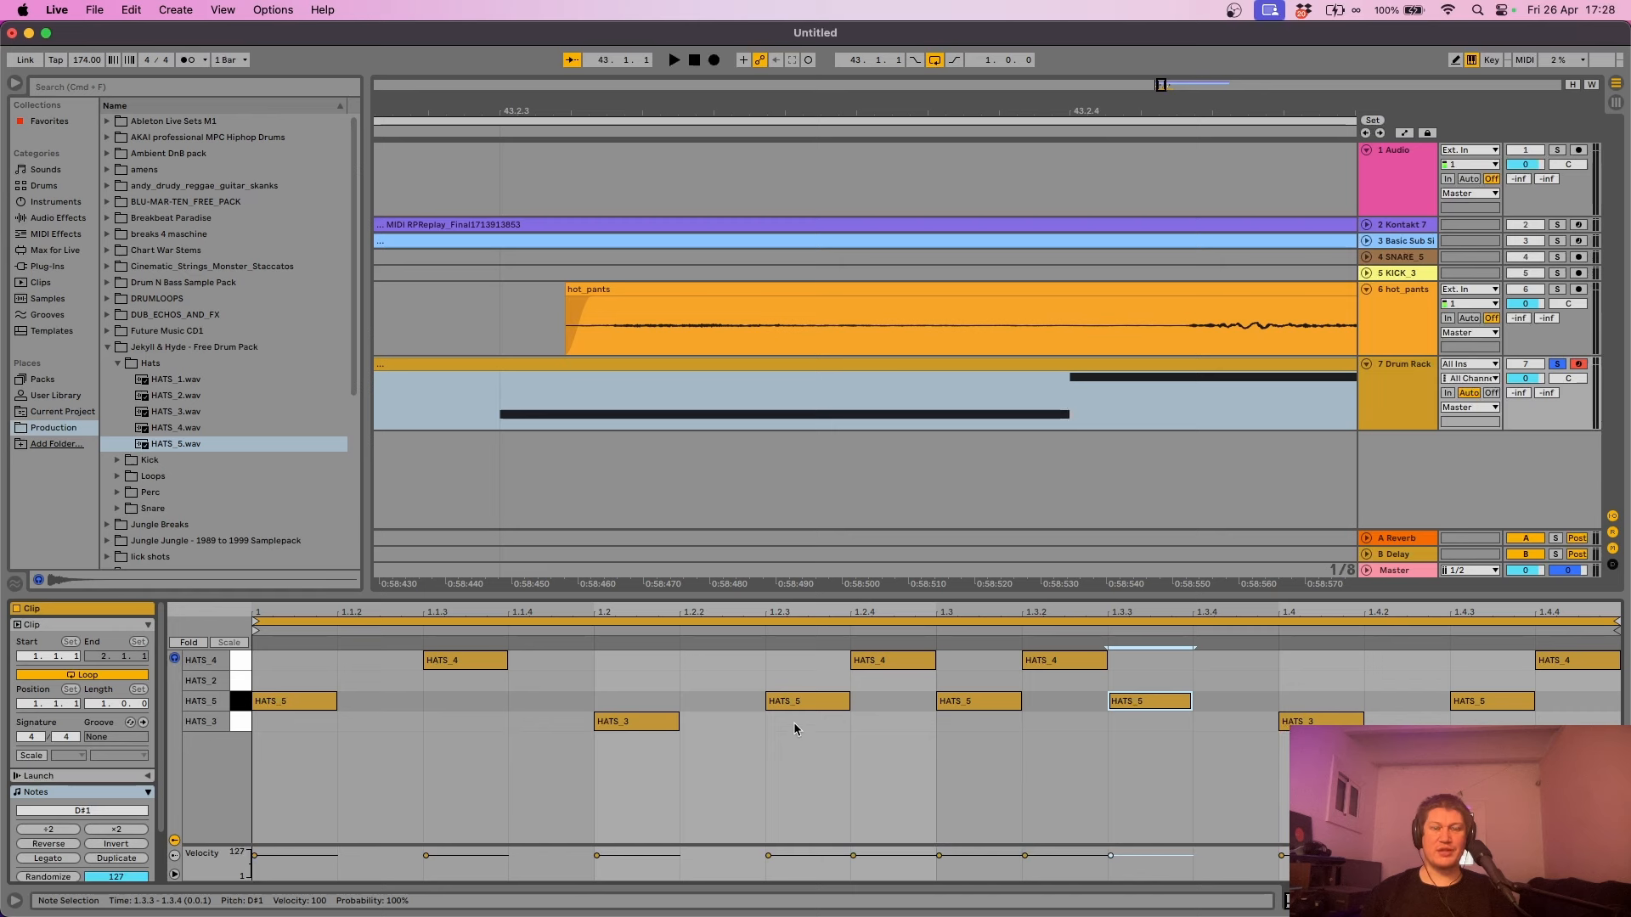
{"action": "left_click_drag", "start_coordinate": [795, 723], "coordinate": [802, 705]}
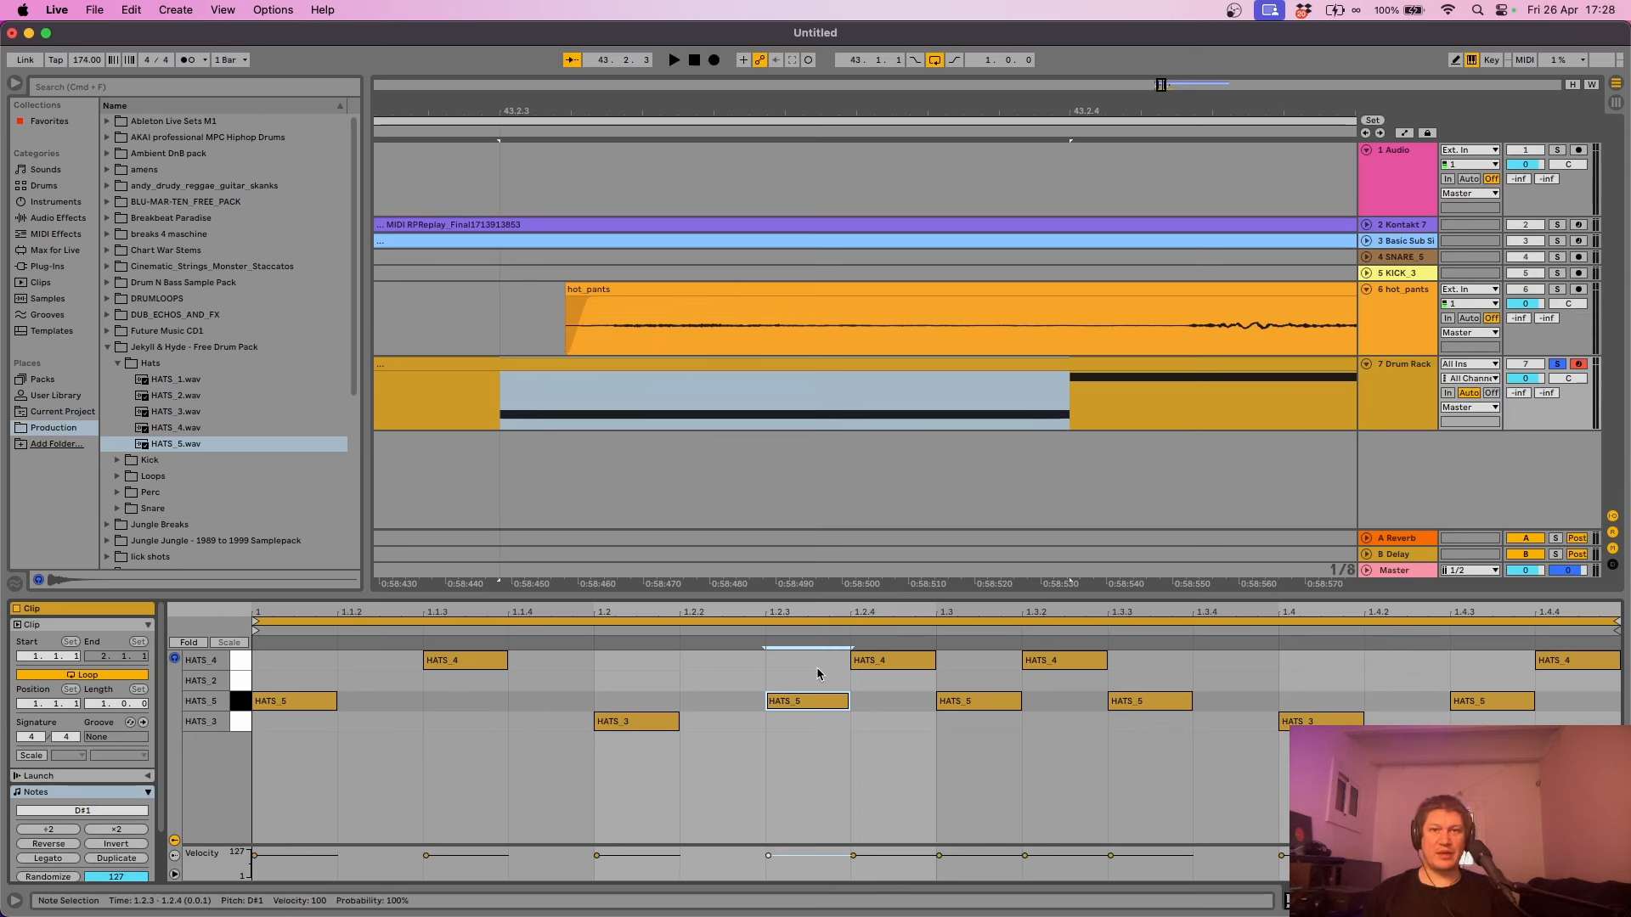
{"action": "left_click", "coordinate": [807, 705]}
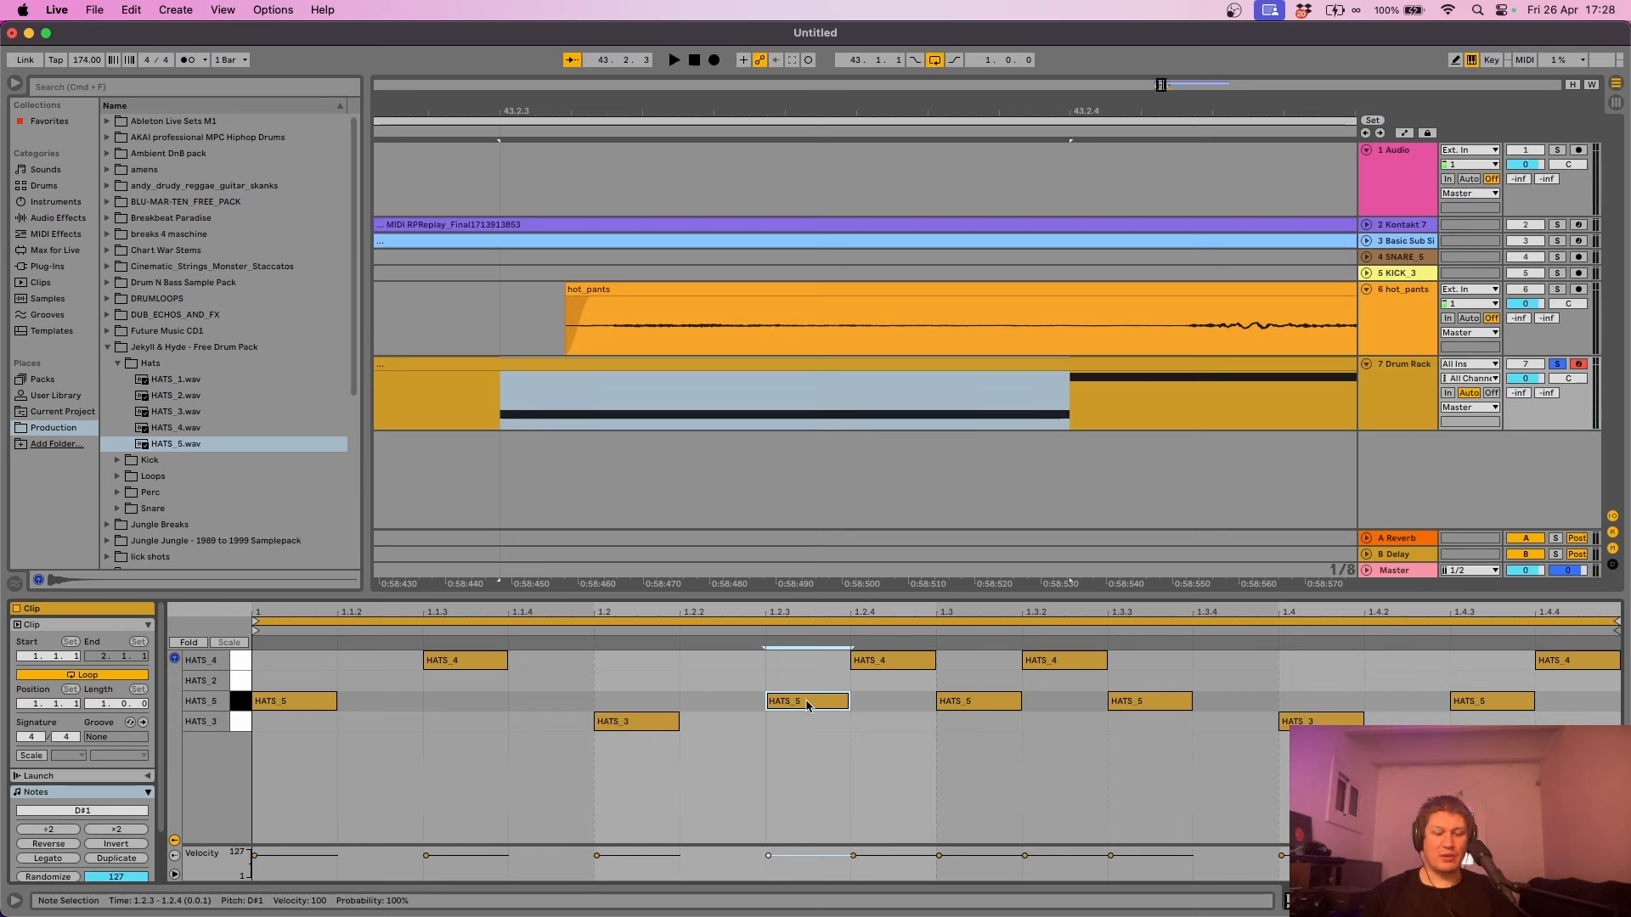
{"action": "left_click_drag", "start_coordinate": [807, 705], "coordinate": [814, 701]}
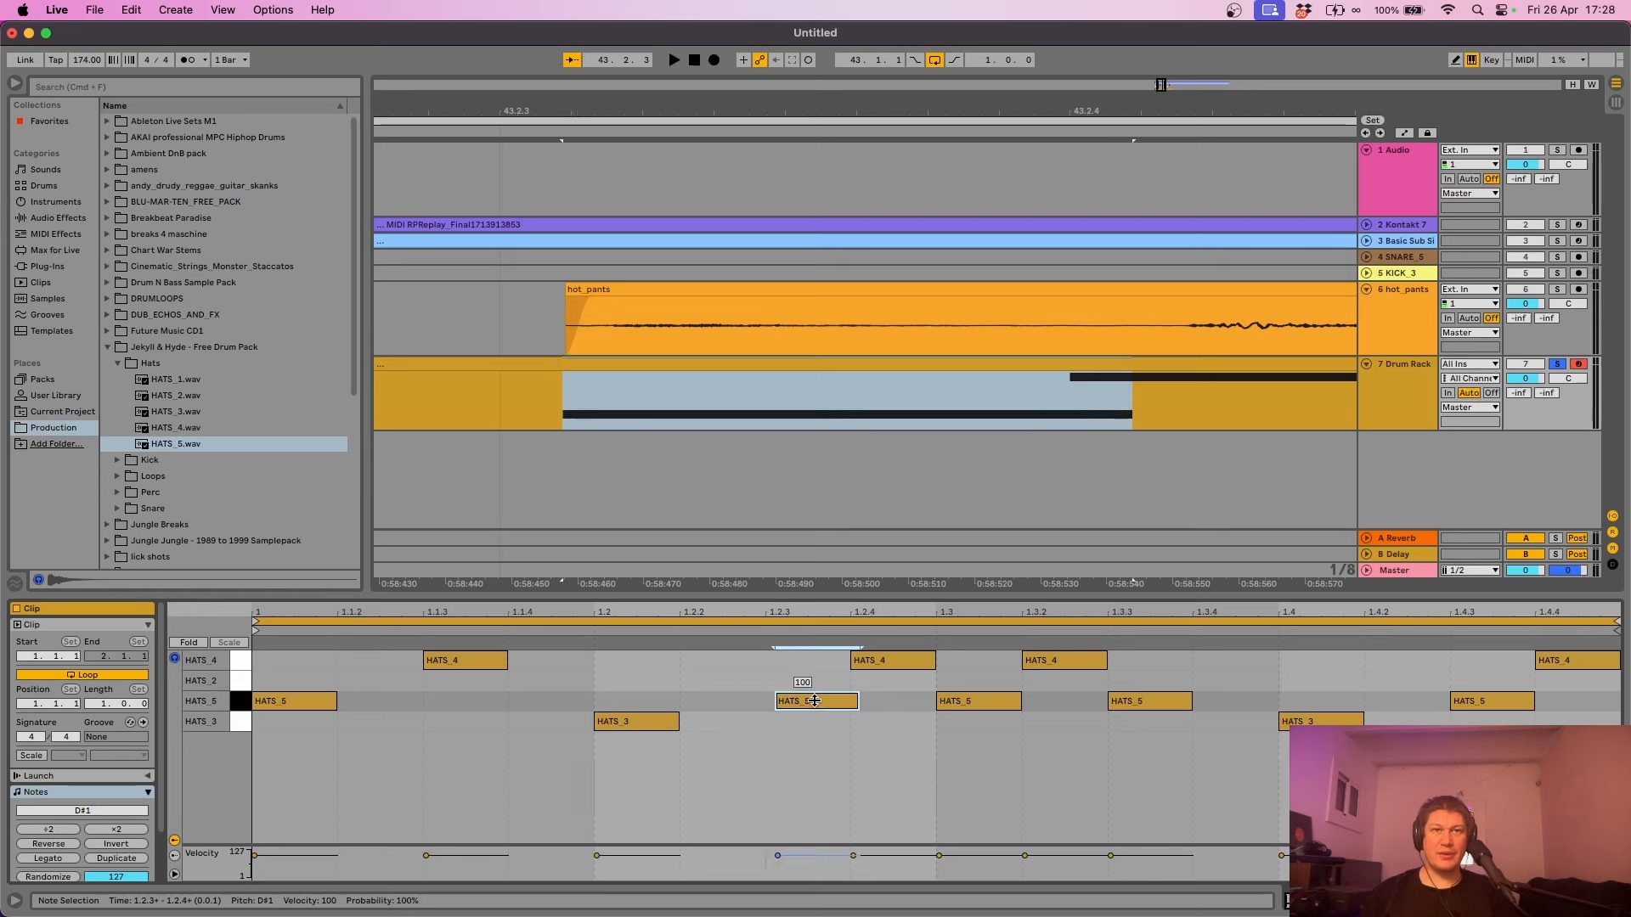
{"action": "left_click", "coordinate": [893, 661]}
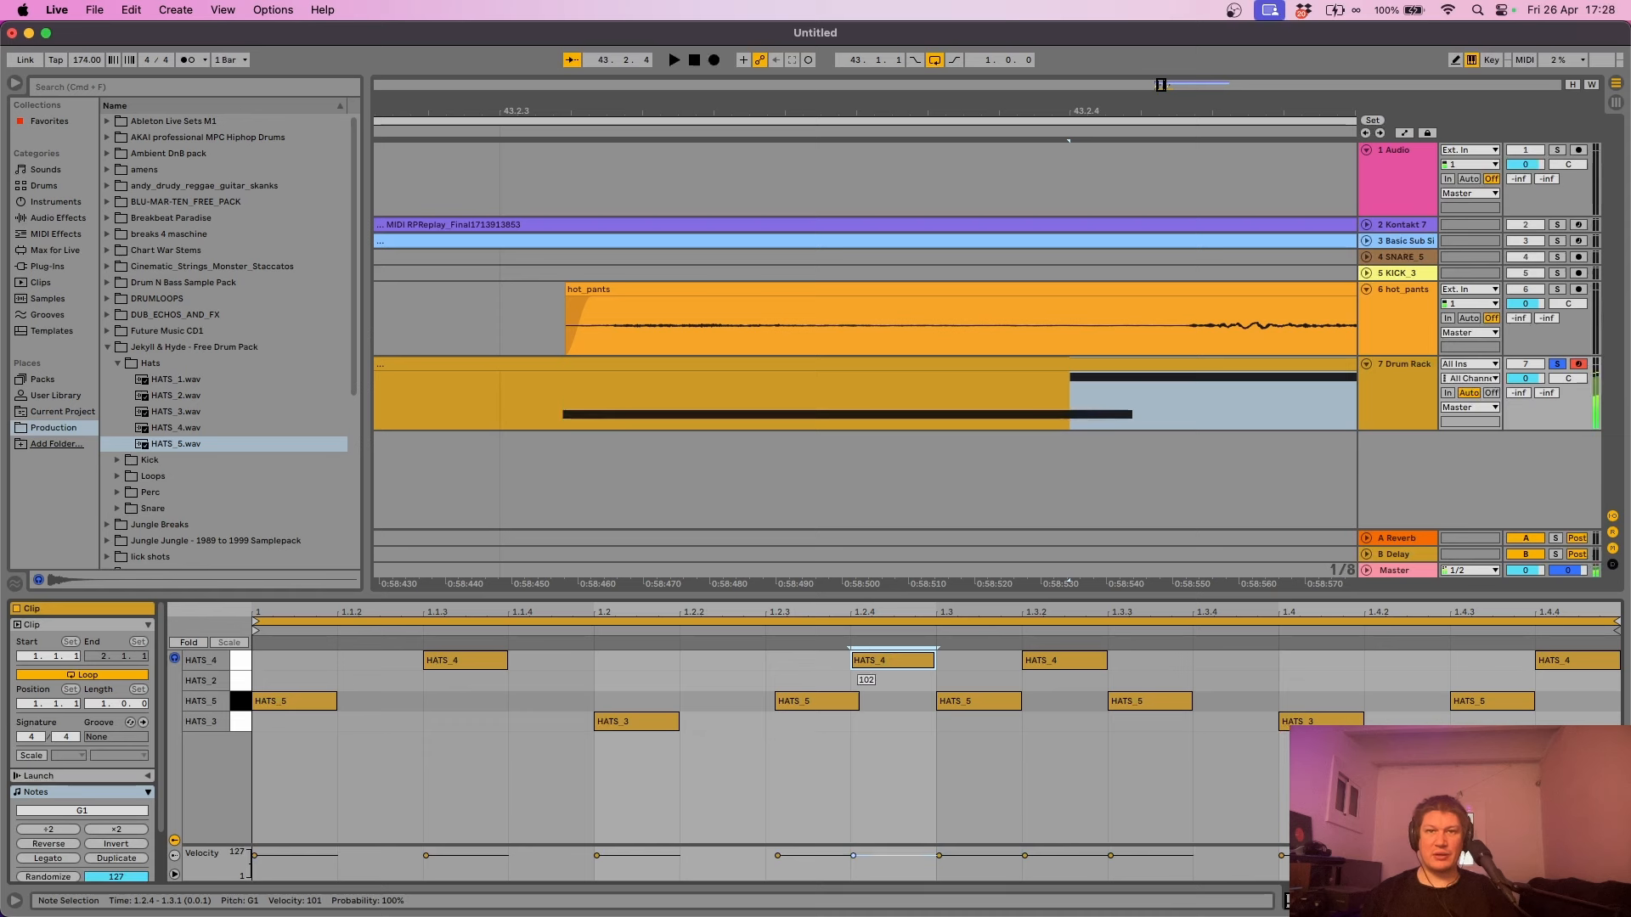
{"action": "left_click_drag", "start_coordinate": [880, 666], "coordinate": [898, 663]}
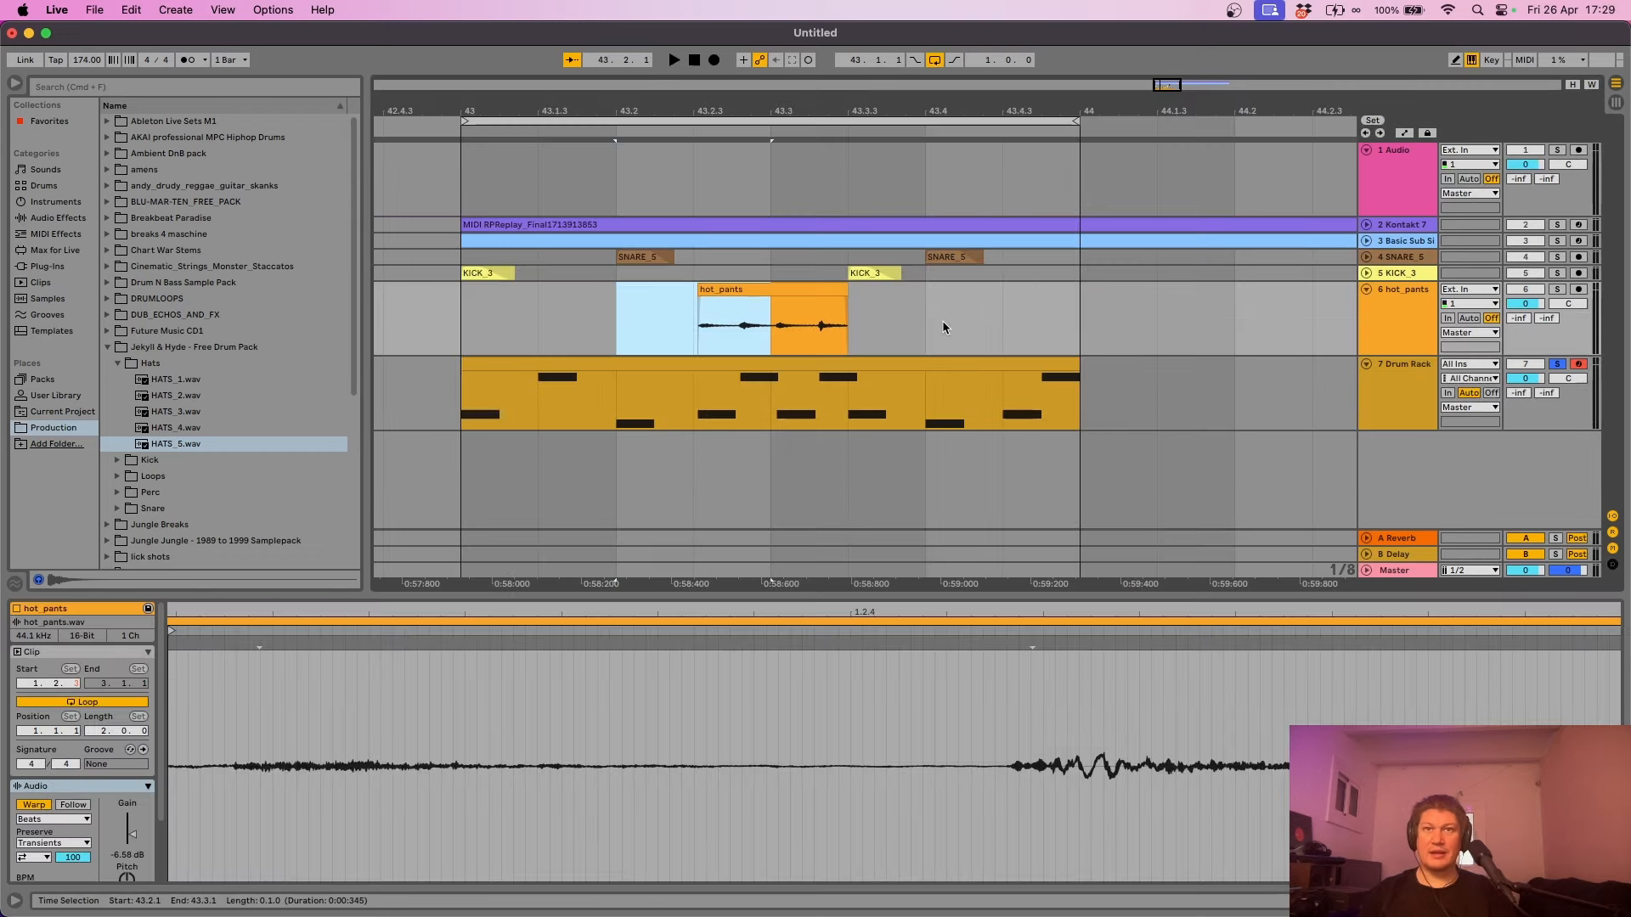
- Paste a copy of the hot_pants clip near bar 44
{"action": "left_click", "coordinate": [942, 319]}
{"action": "key", "text": "super+v"}
{"action": "left_click_drag", "start_coordinate": [1046, 97], "coordinate": [953, 277]}
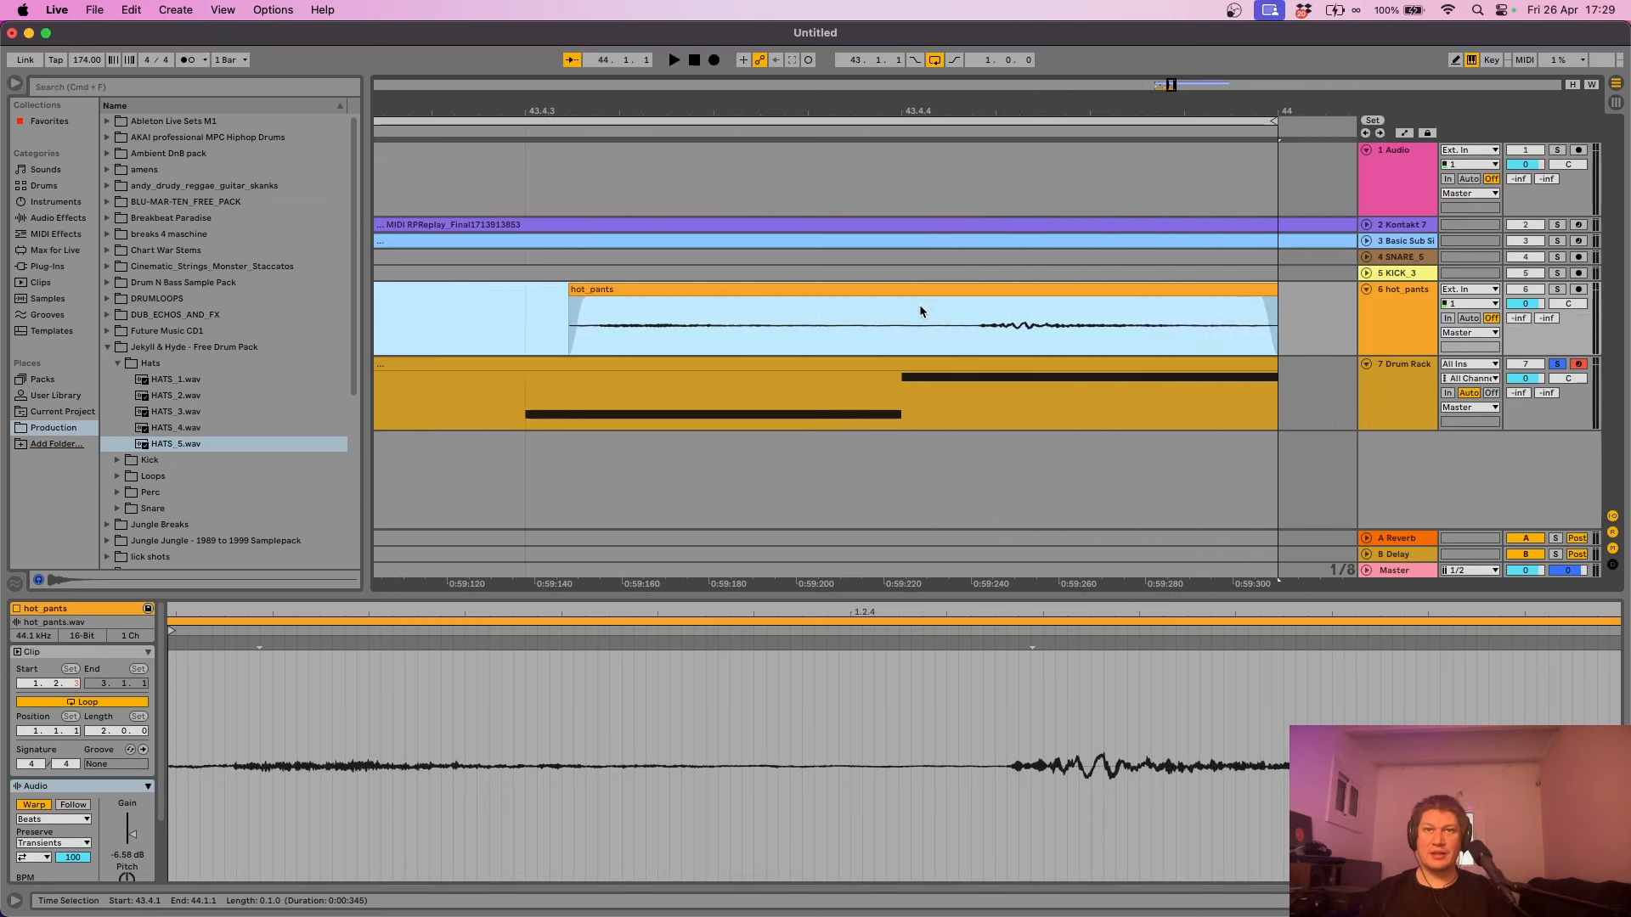
- Shift the HATS_5 note at 1.4.3 and HATS_4 note at 1.4.4 later, then un-solo track 6 and play
{"action": "left_click", "coordinate": [925, 366]}
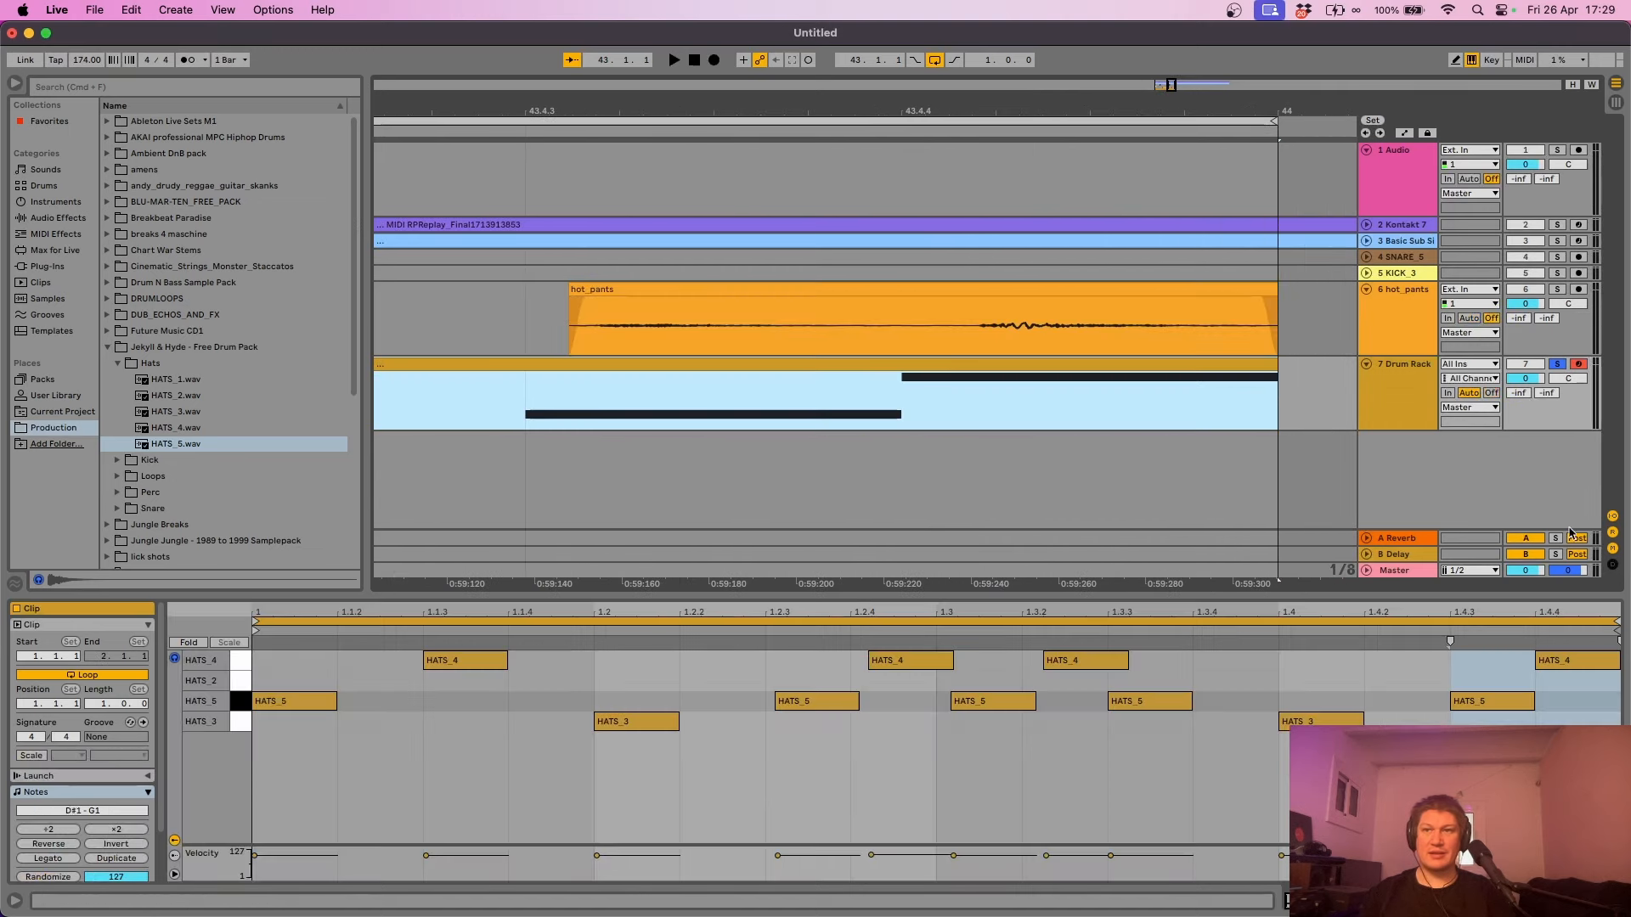
{"action": "left_click_drag", "start_coordinate": [1579, 612], "coordinate": [1391, 654]}
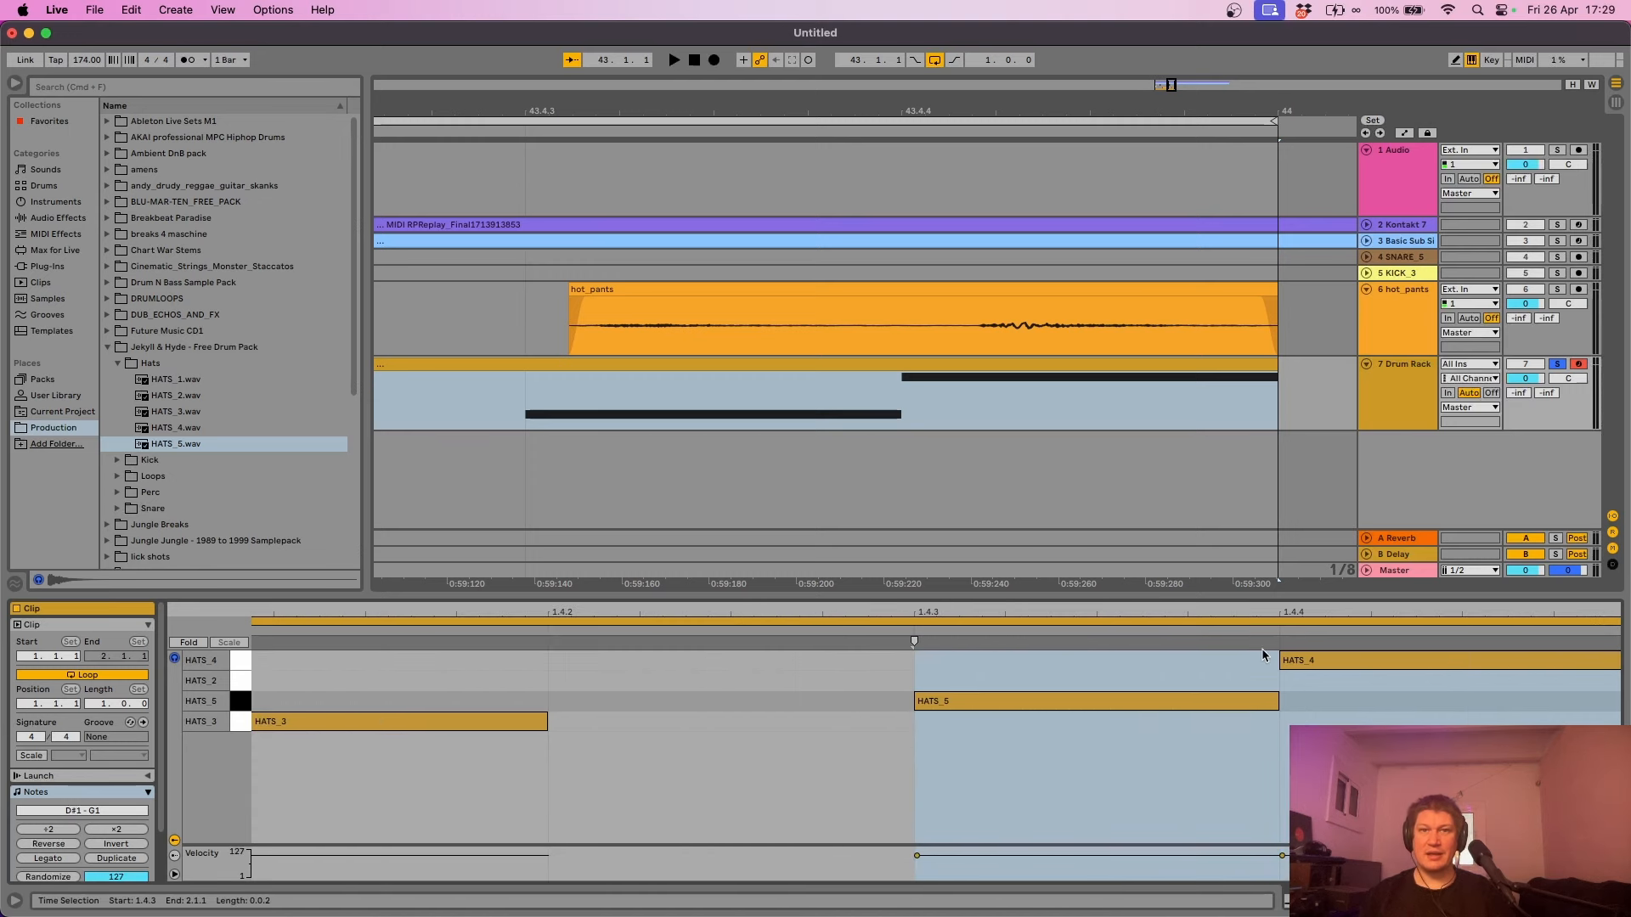
{"action": "mouse_move", "coordinate": [1142, 700]}
{"action": "left_mouse_down"}
{"action": "mouse_move", "coordinate": [1130, 703]}
{"action": "mouse_move", "coordinate": [1172, 710]}
{"action": "left_mouse_up"}
{"action": "left_click", "coordinate": [1377, 664]}
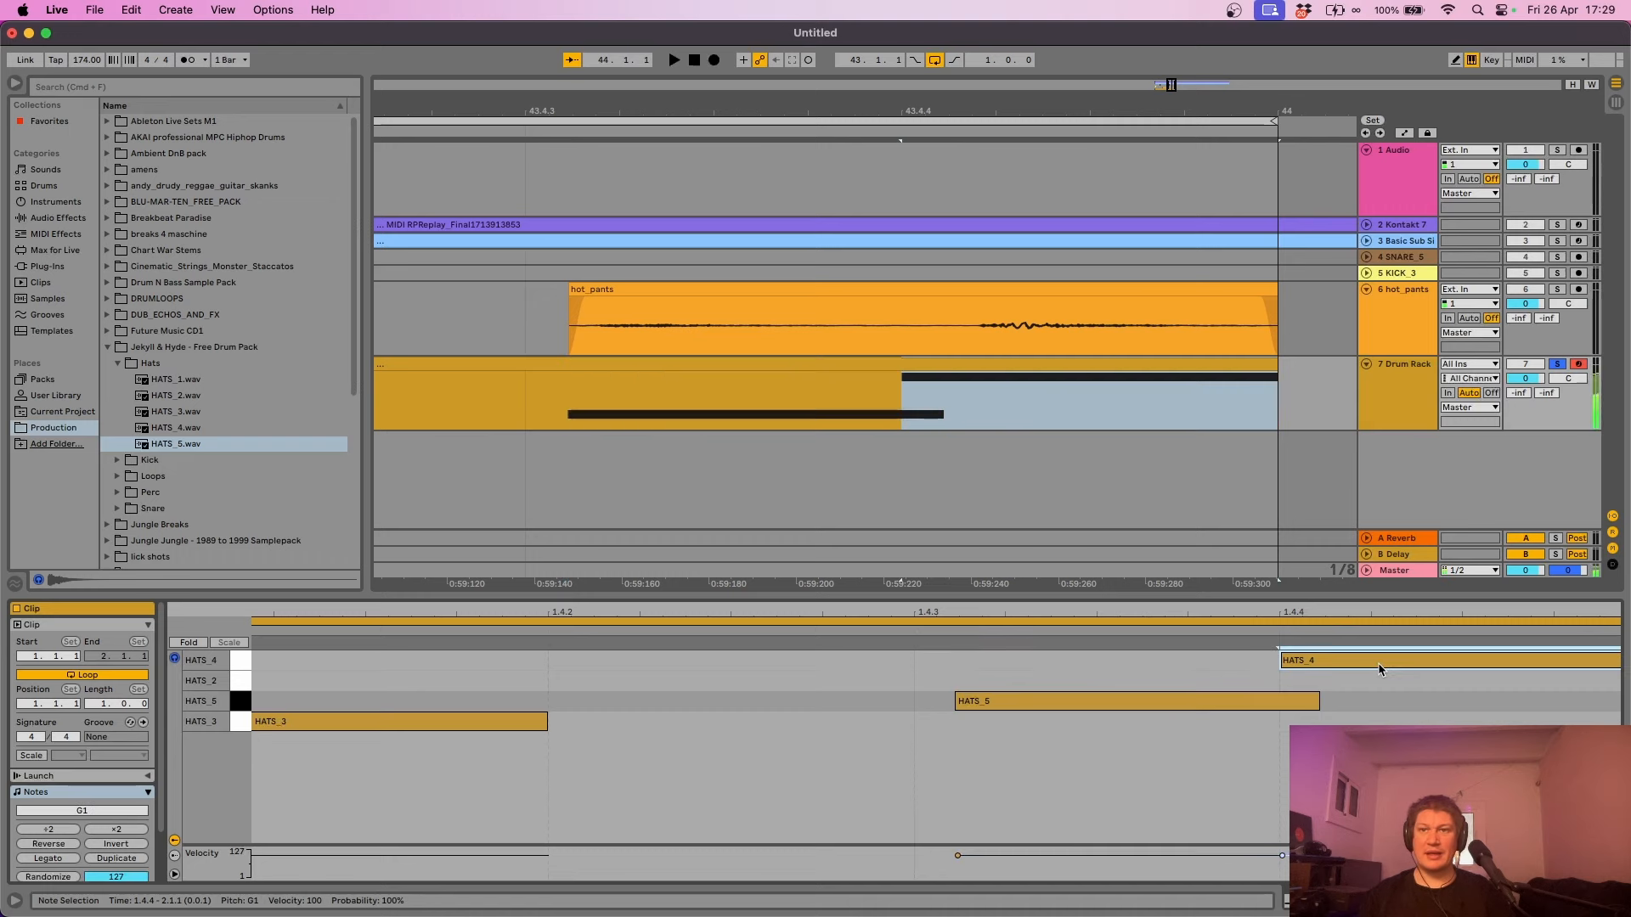
{"action": "left_click_drag", "start_coordinate": [1379, 662], "coordinate": [1457, 666]}
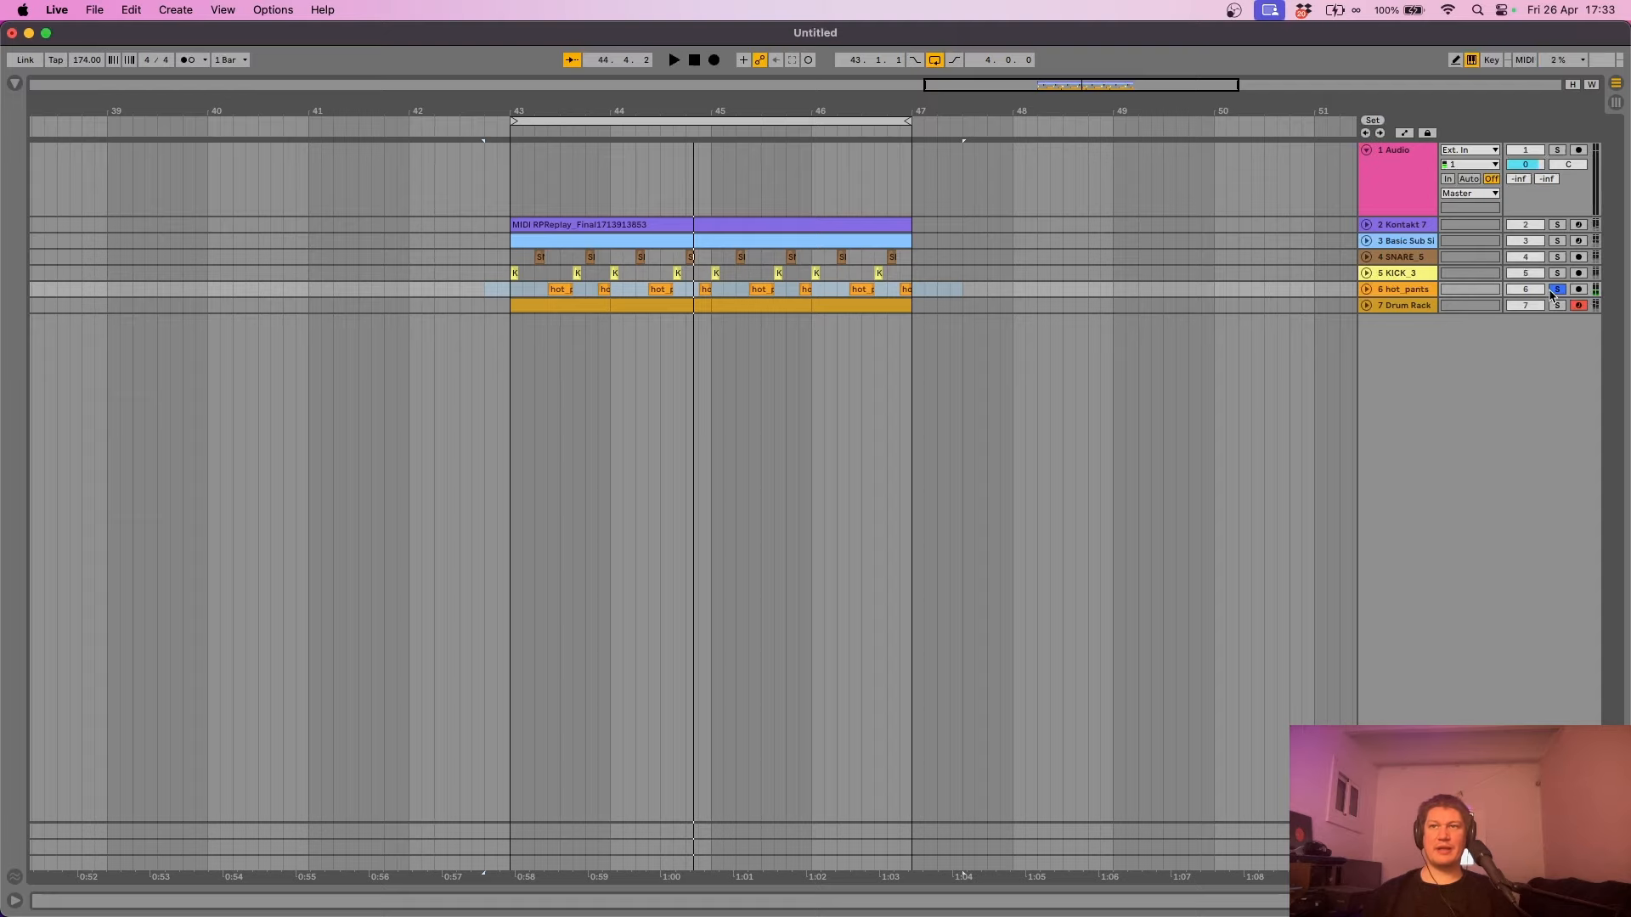
{"action": "left_click", "coordinate": [1553, 291]}
{"action": "key", "text": "space"}
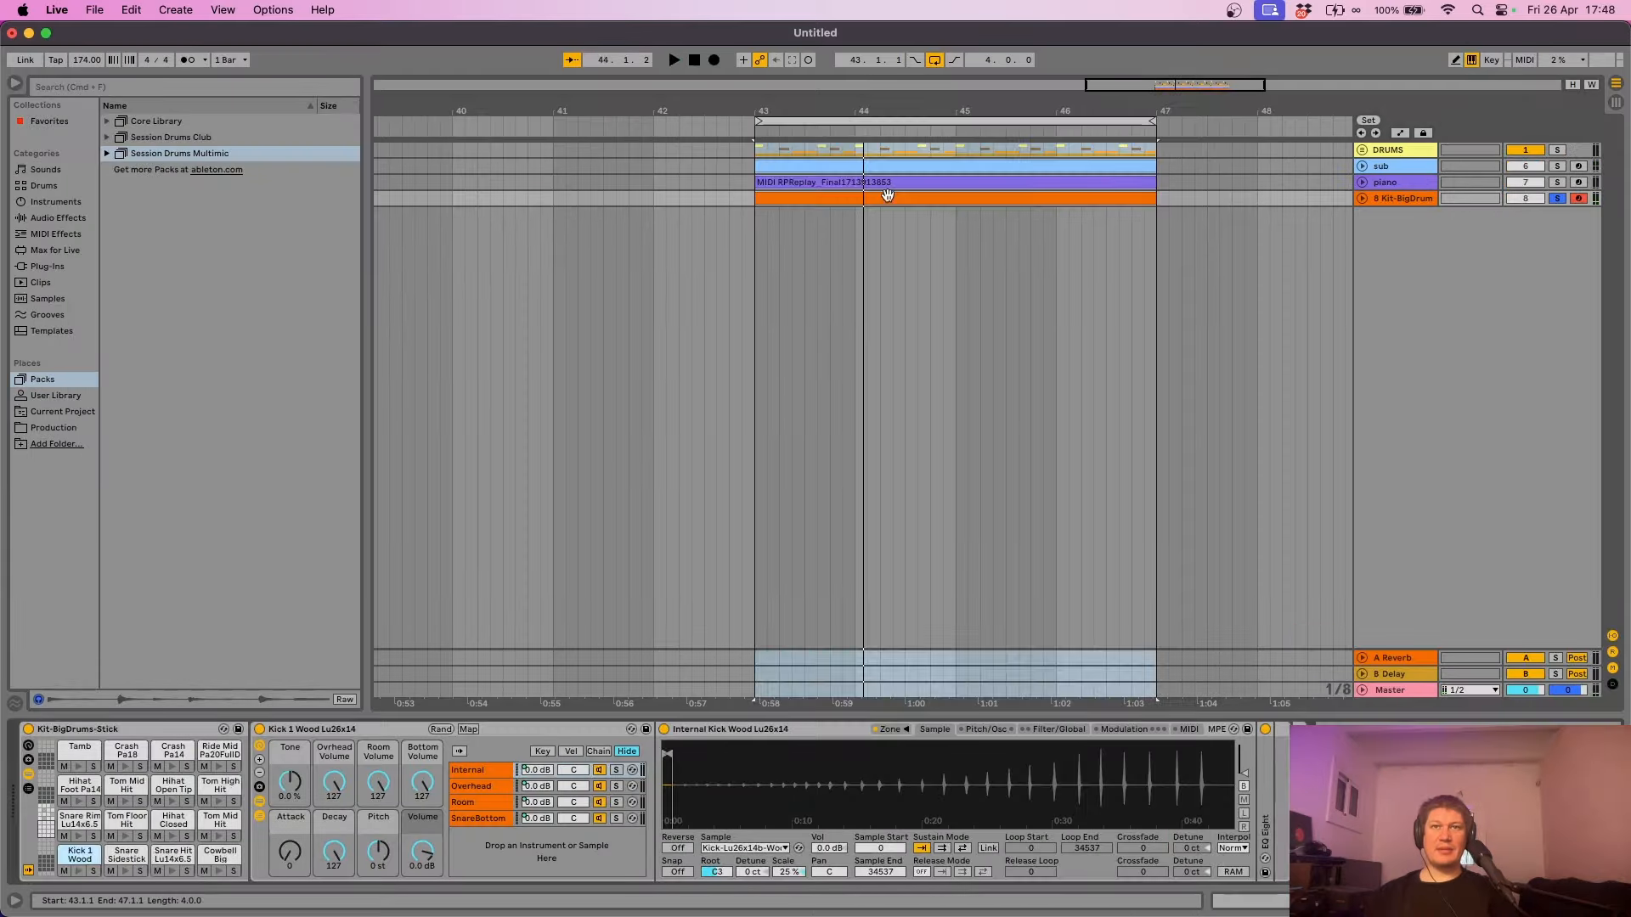
- In the Kit-BigDrum clip, delete the Ride Edge notes at 1.2, 1.4, 2.2, 2.4 and 3.2
{"action": "double_click", "coordinate": [887, 197]}
{"action": "double_click", "coordinate": [425, 542]}
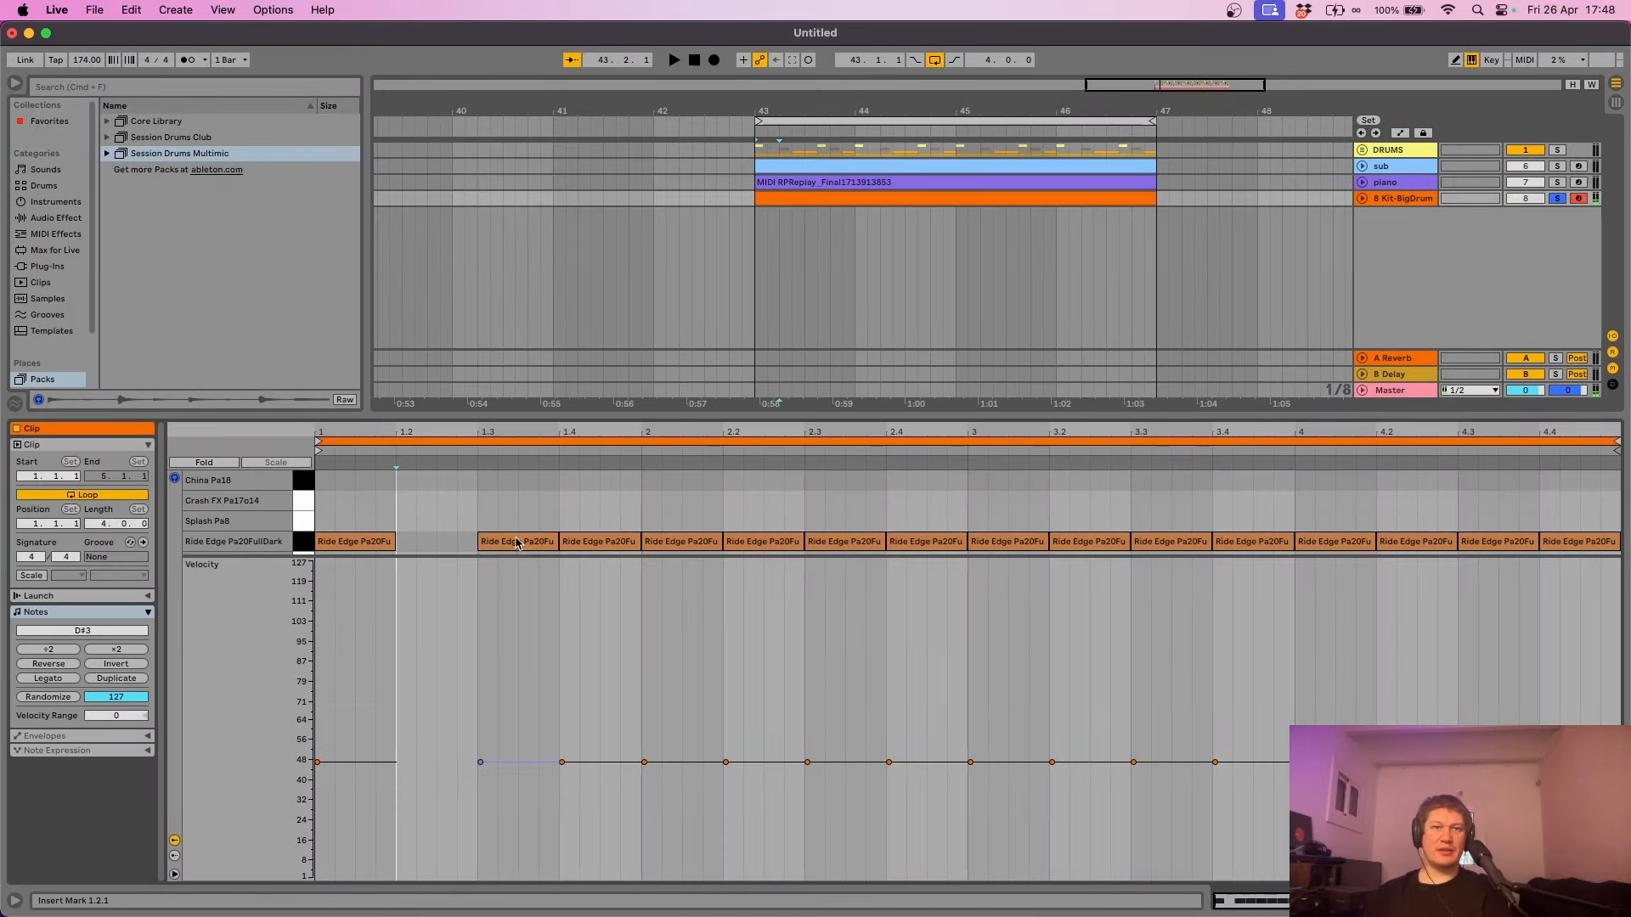
{"action": "double_click", "coordinate": [599, 541]}
{"action": "double_click", "coordinate": [763, 542]}
{"action": "double_click", "coordinate": [934, 542]}
{"action": "double_click", "coordinate": [1092, 542]}
- Delete the Ride Edge notes at 3.4, 4.2 and 4.4, play back, and unfold the DRUMS group
{"action": "left_click", "coordinate": [1266, 541]}
{"action": "double_click", "coordinate": [1271, 540]}
{"action": "double_click", "coordinate": [1414, 542]}
{"action": "left_click", "coordinate": [1579, 544]}
{"action": "double_click", "coordinate": [1579, 544]}
{"action": "key", "text": "space"}
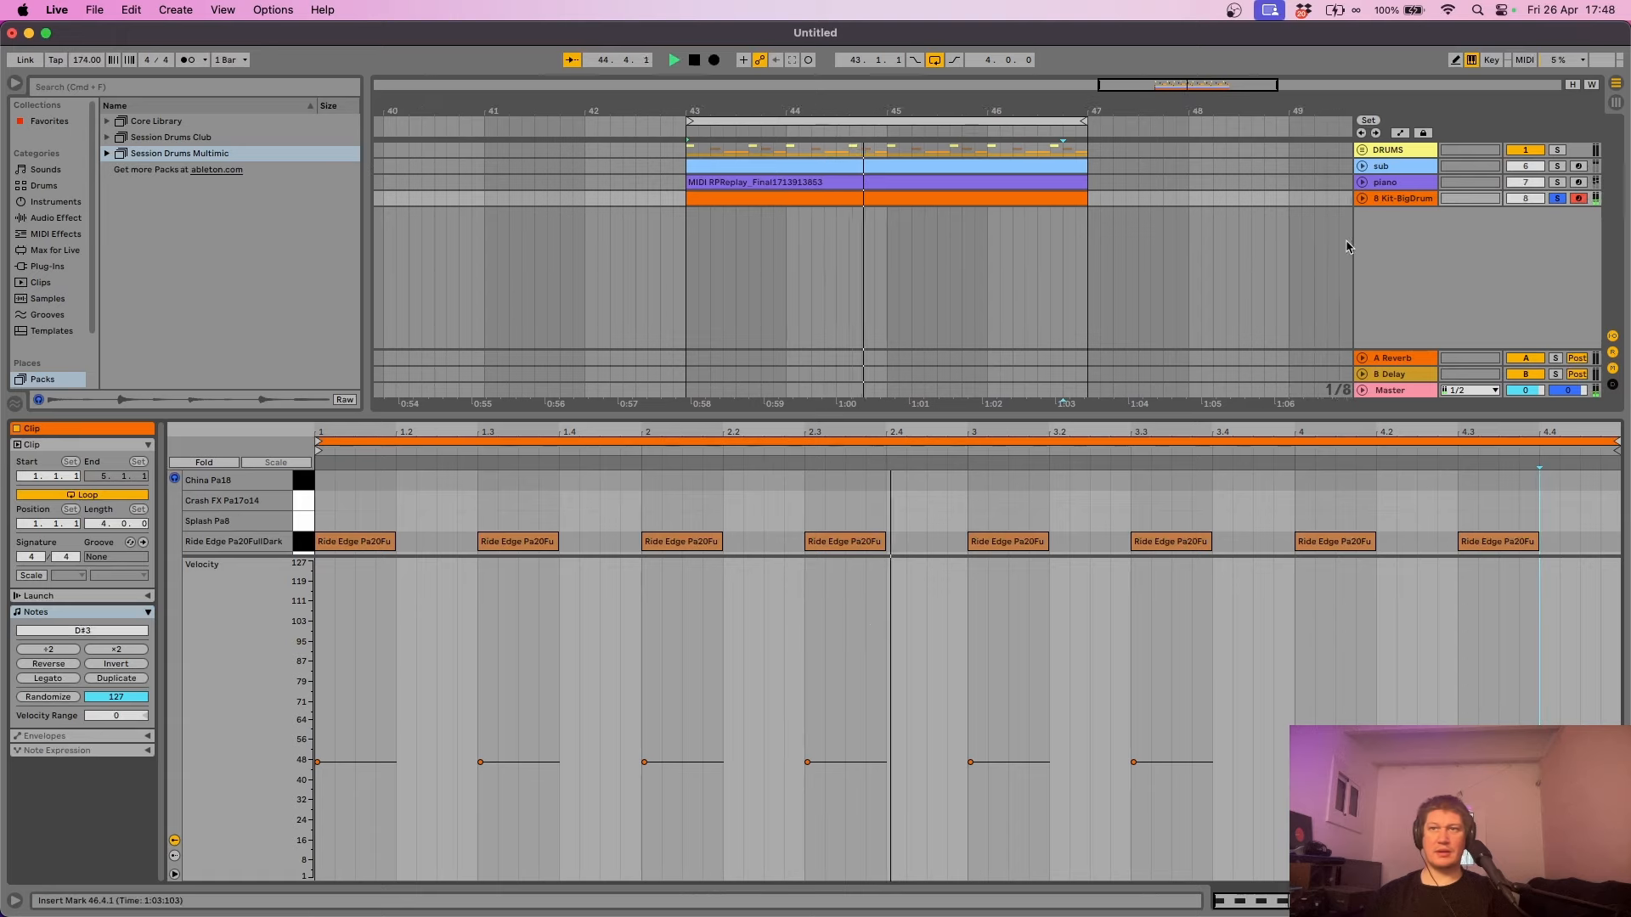
{"action": "left_click", "coordinate": [1384, 151]}
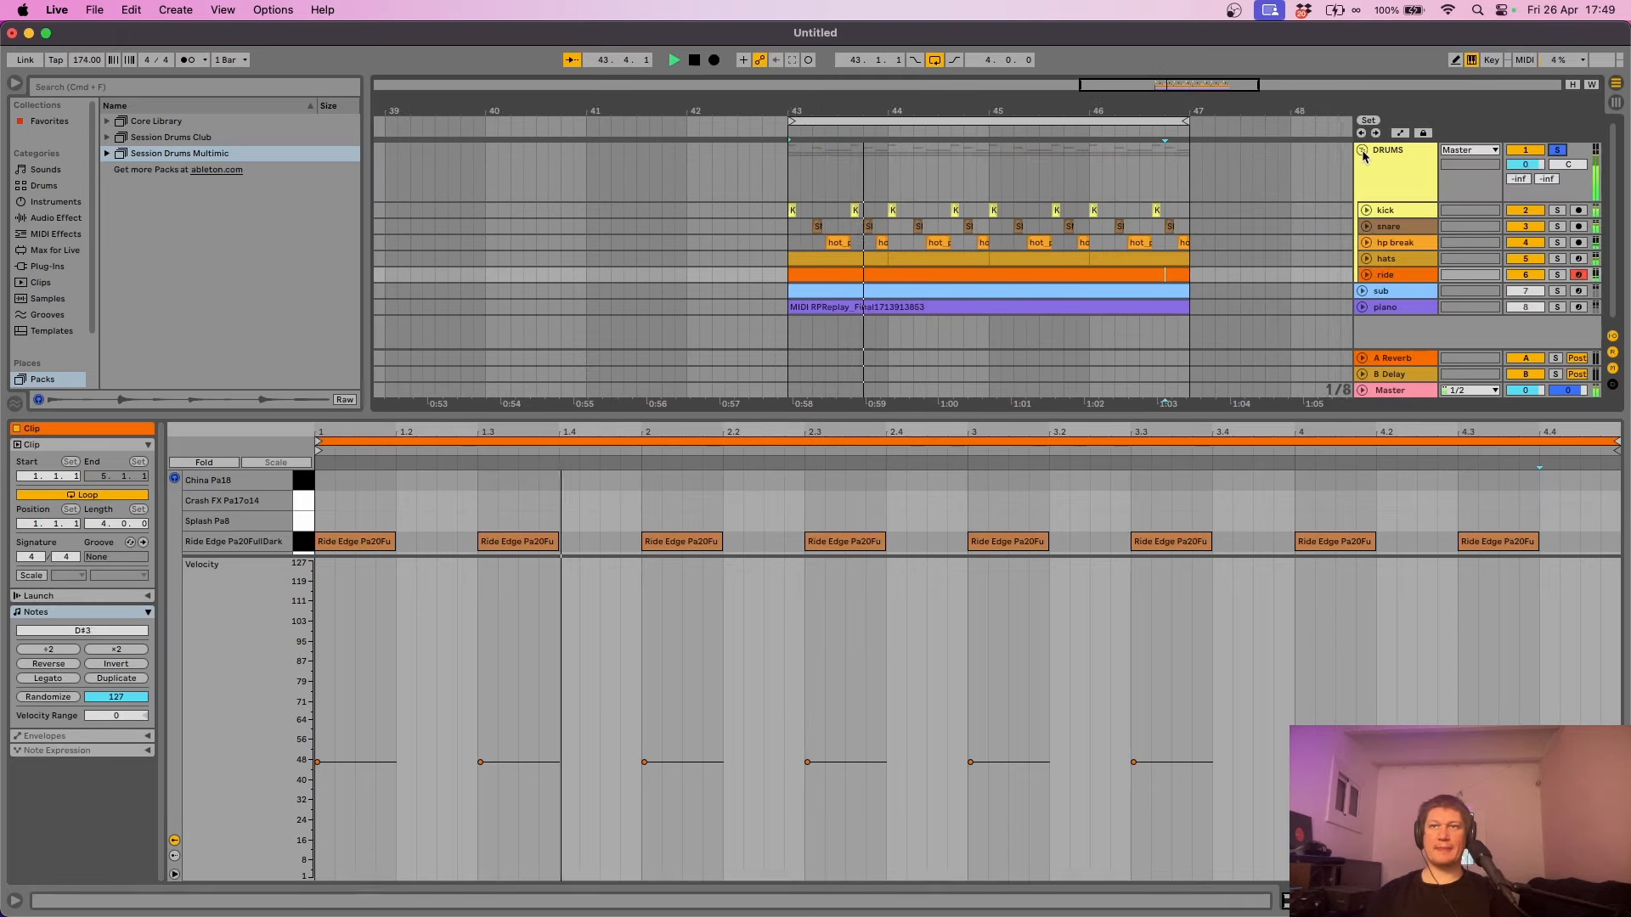
- Add EQ Eight from Audio Effects > EQ & Filters to the ride track
{"action": "left_click", "coordinate": [1362, 150]}
{"action": "left_click", "coordinate": [1362, 150]}
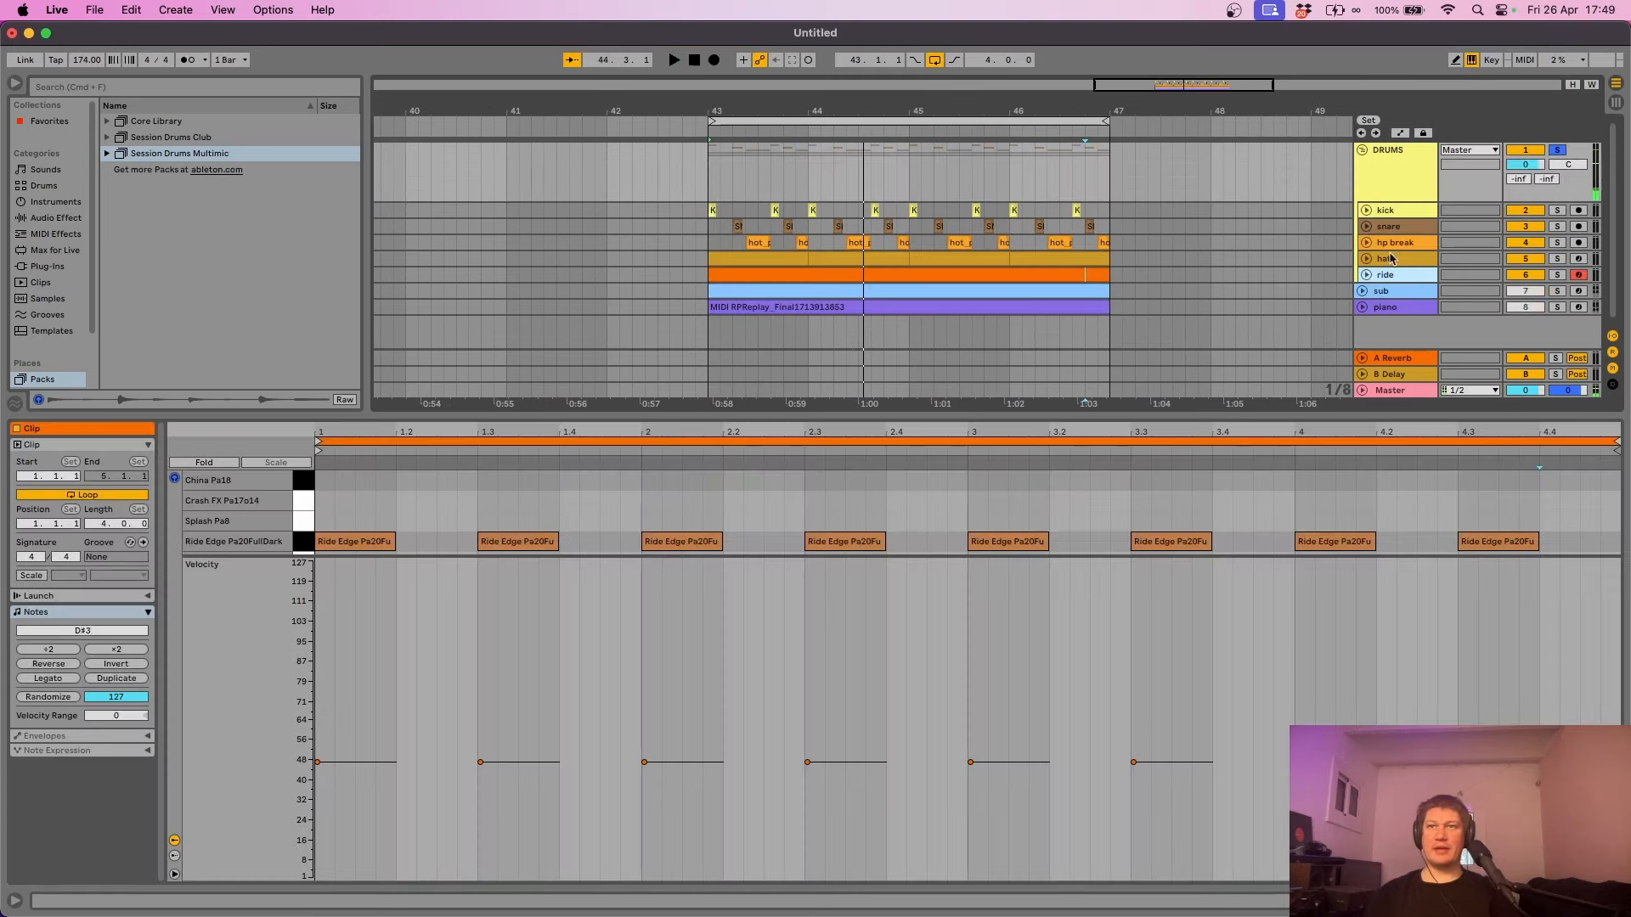
{"action": "left_click", "coordinate": [53, 219]}
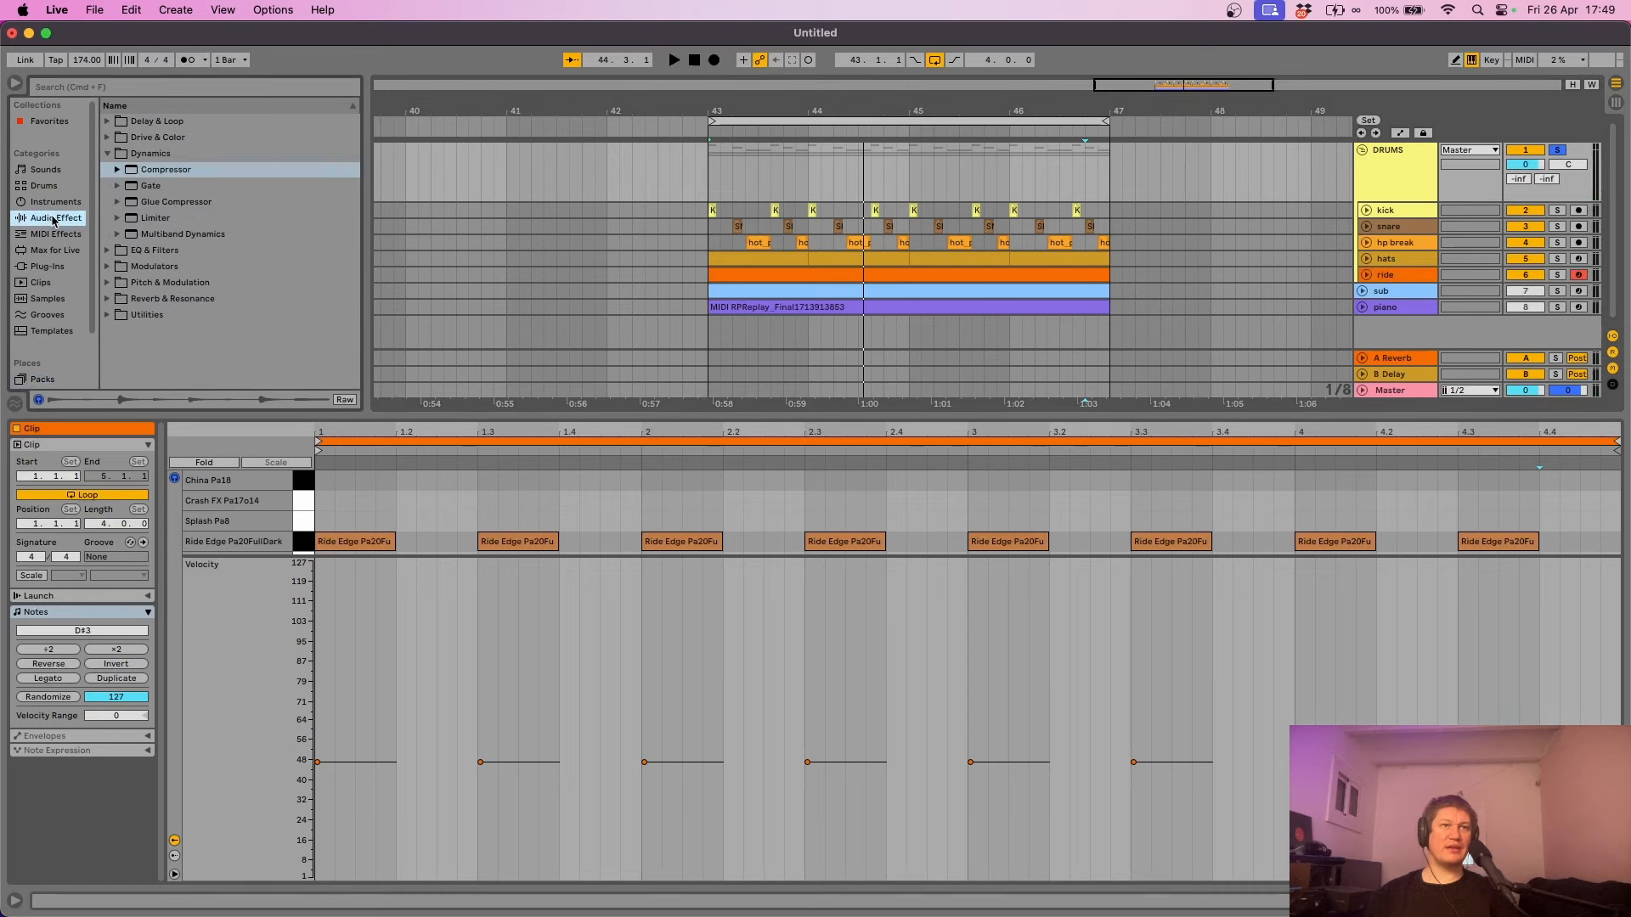
{"action": "left_click", "coordinate": [106, 155]}
{"action": "left_click", "coordinate": [107, 170]}
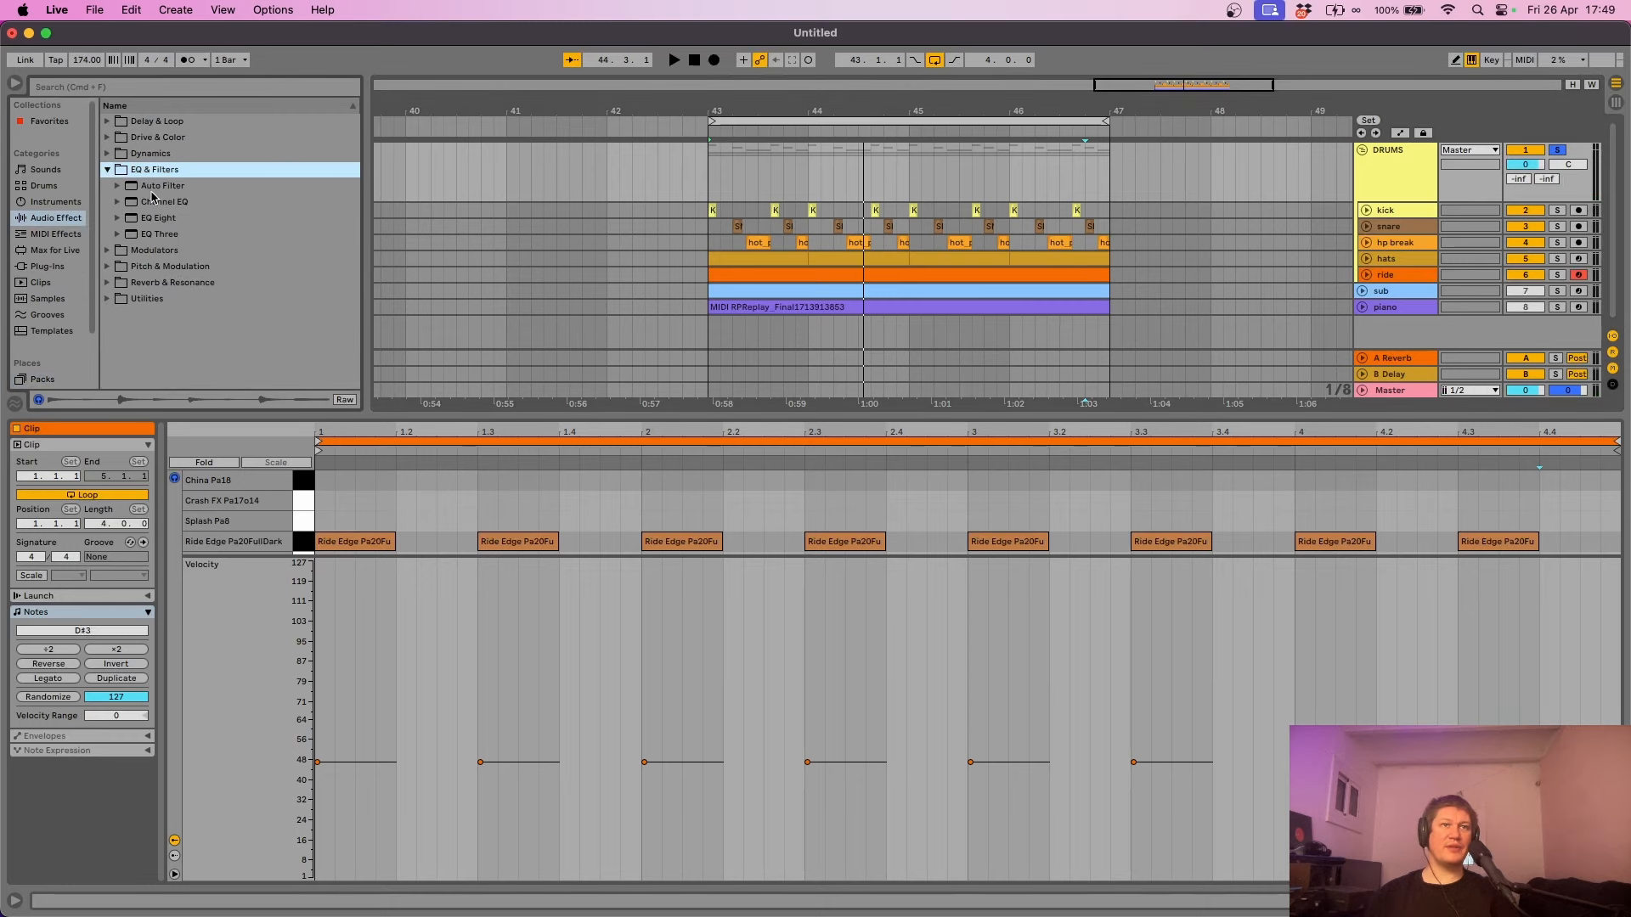
{"action": "left_click_drag", "start_coordinate": [162, 220], "coordinate": [1300, 263]}
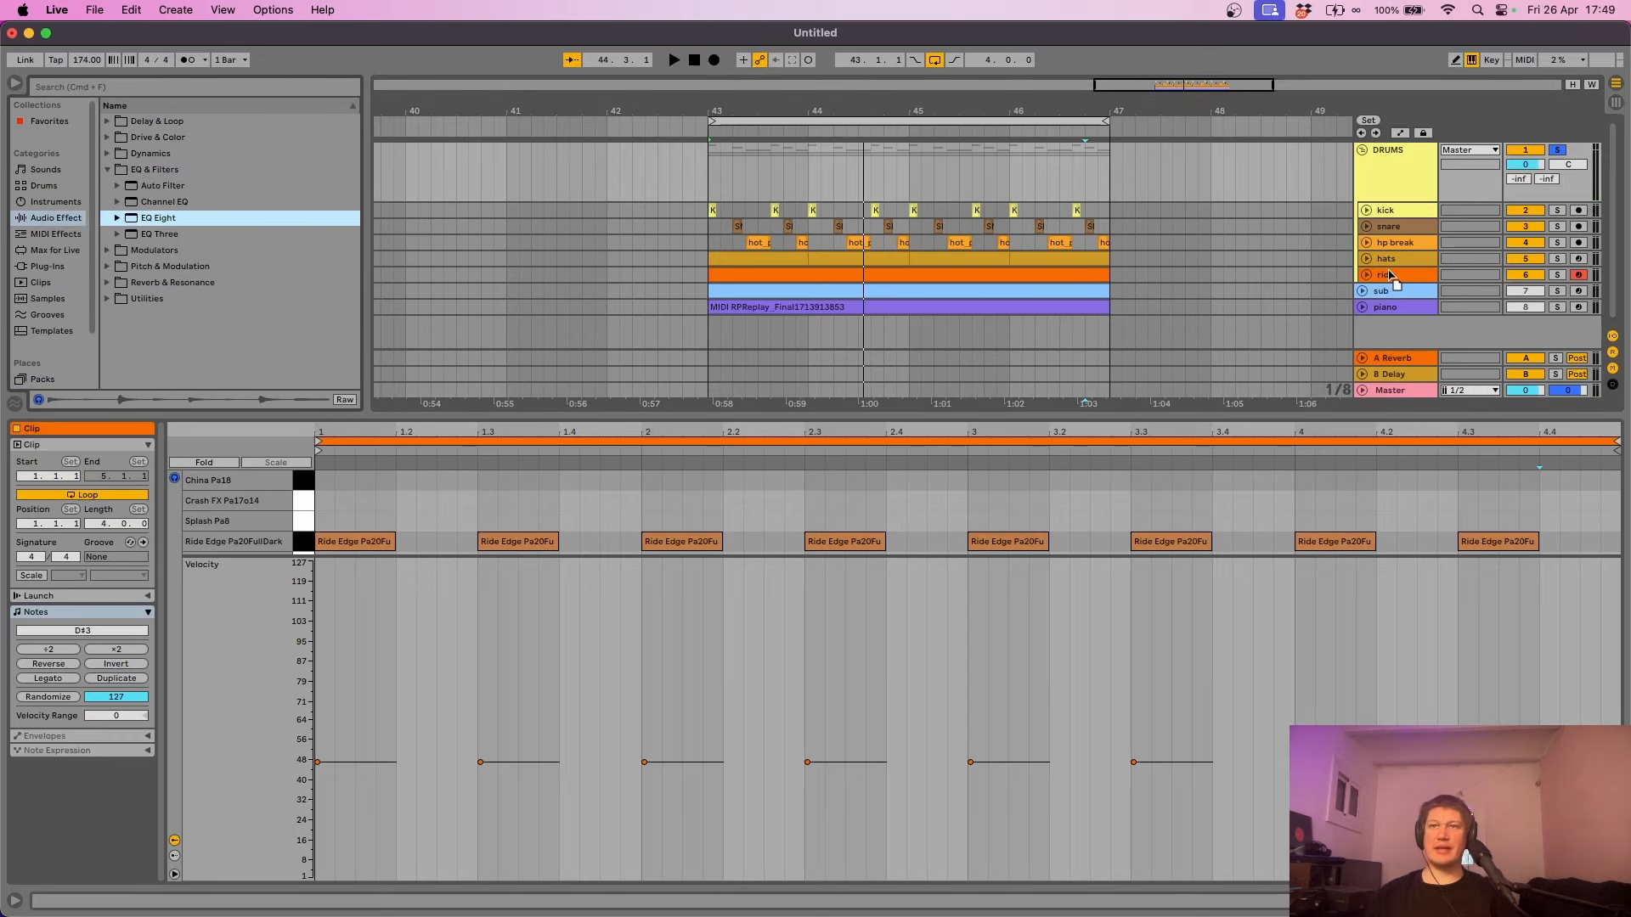
{"action": "left_click_drag", "start_coordinate": [1403, 277], "coordinate": [1404, 280]}
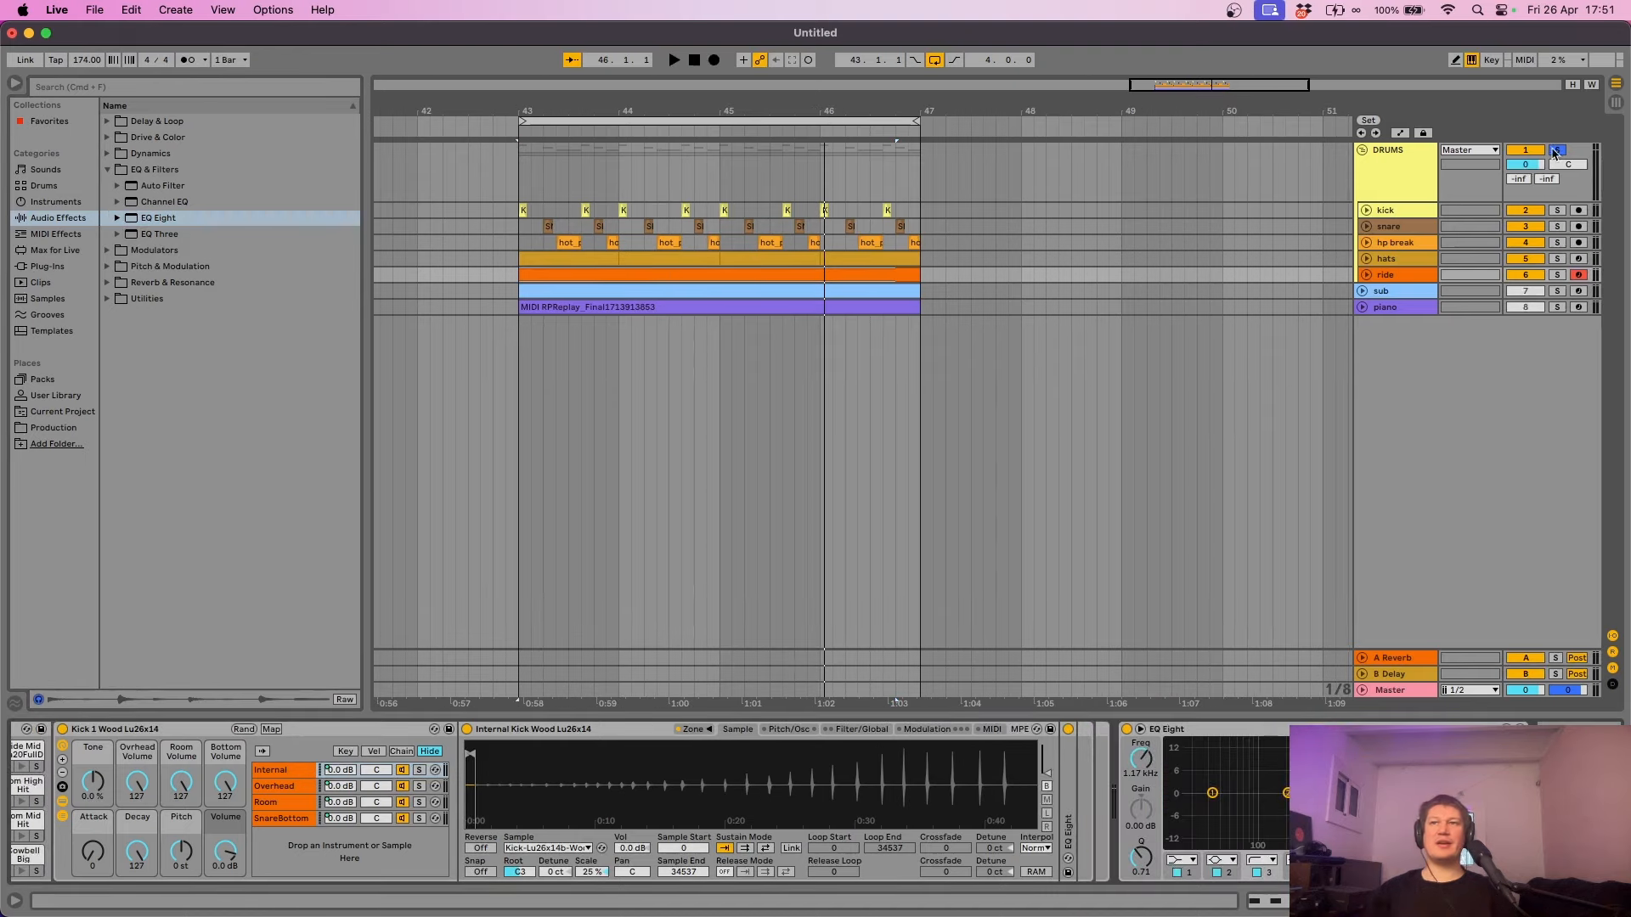
- Play back the drums and fold the DRUMS group back up
{"action": "key", "text": "space"}
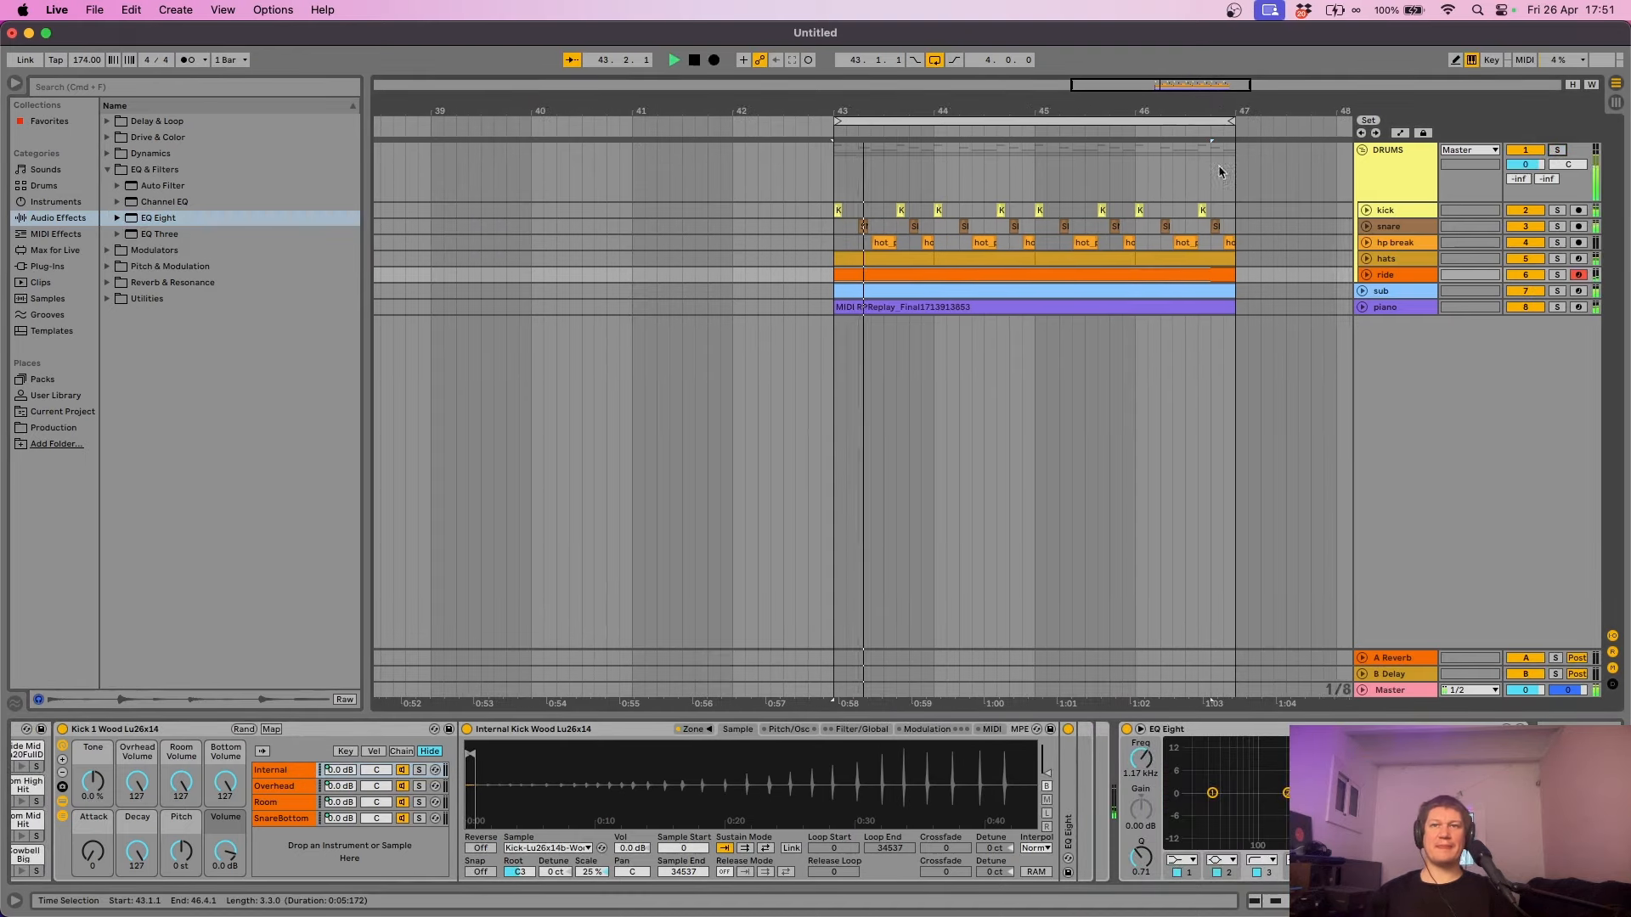
{"action": "left_click", "coordinate": [1363, 151]}
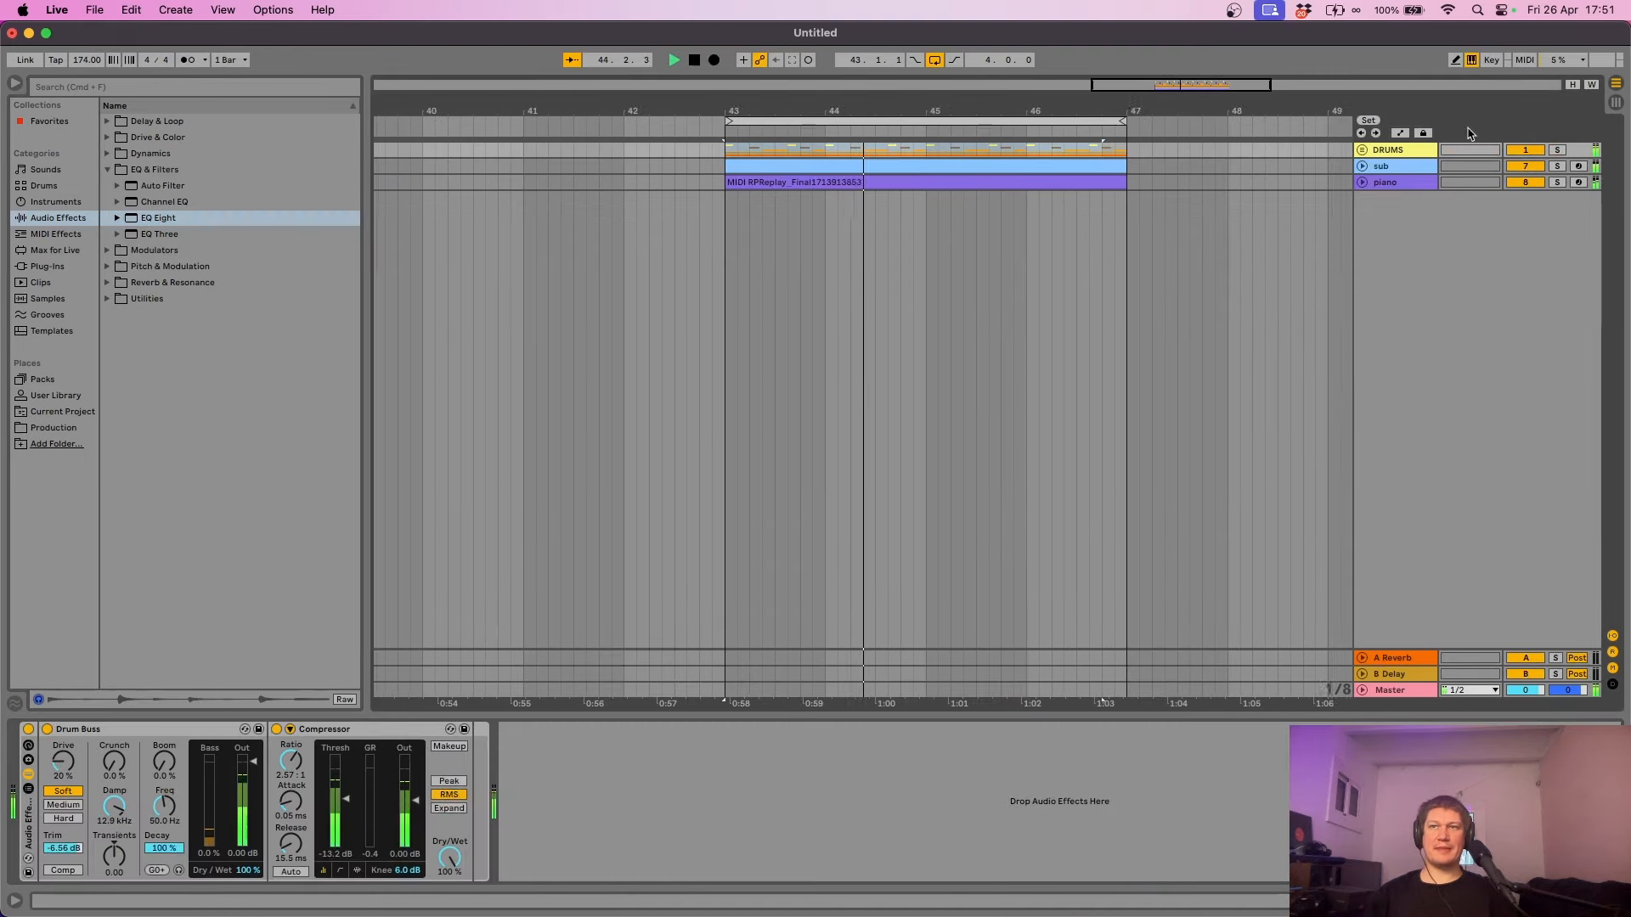
{"action": "left_click", "coordinate": [1616, 103]}
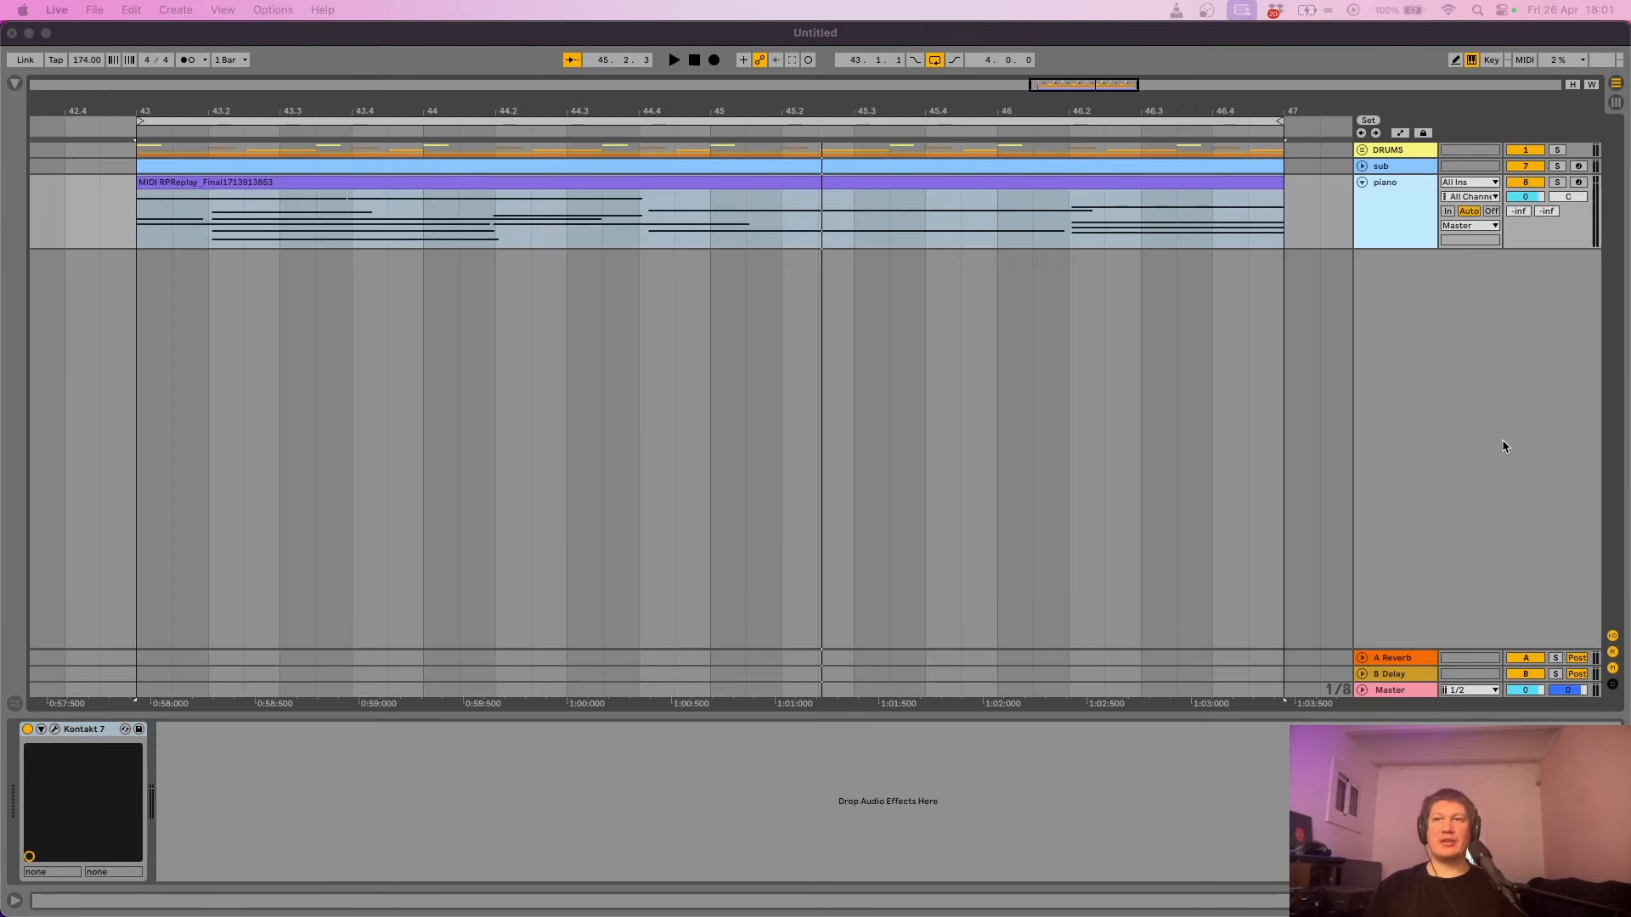
- Create a new MIDI track with the Wavetable instrument from the browser
{"action": "left_click", "coordinate": [1053, 180]}
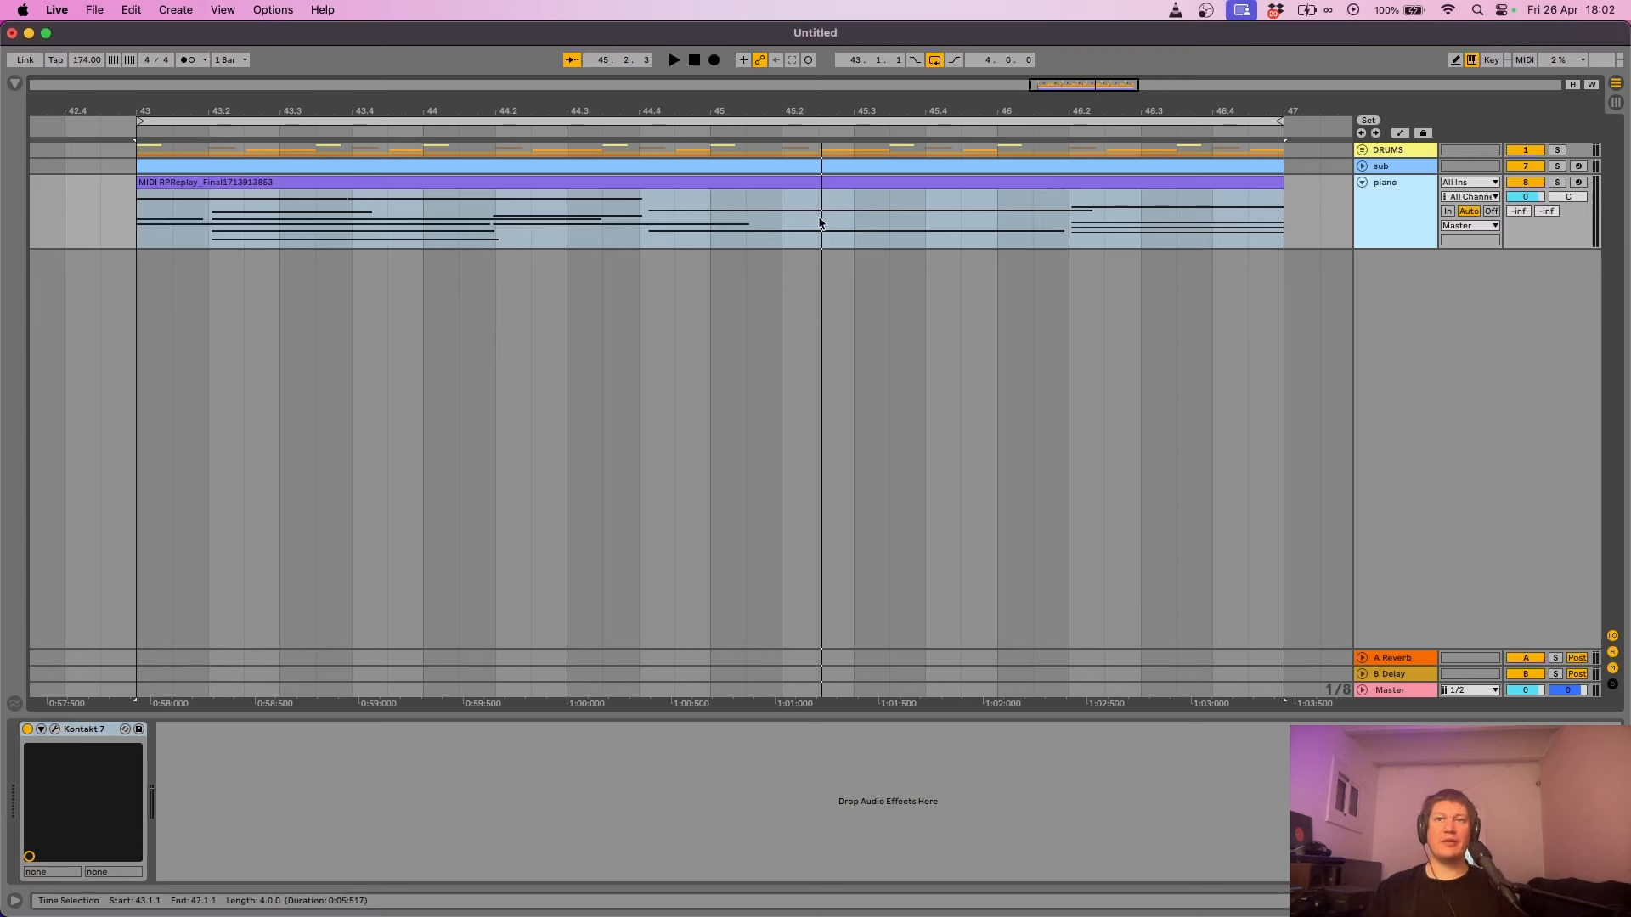
{"action": "left_click", "coordinate": [14, 84]}
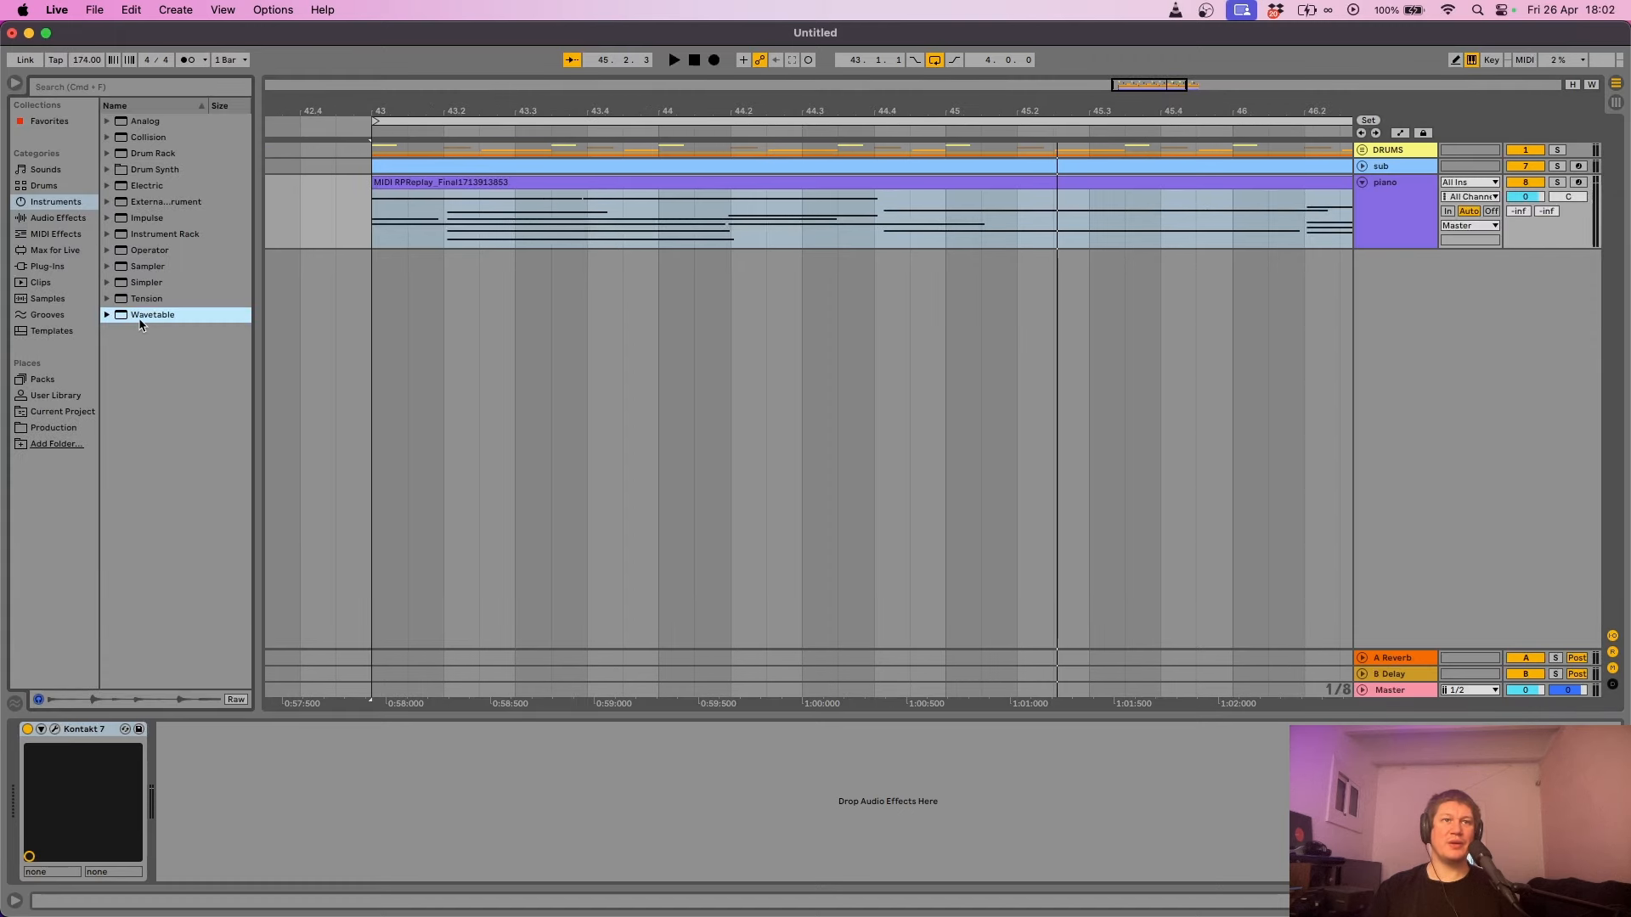
{"action": "left_click_drag", "start_coordinate": [146, 318], "coordinate": [671, 323]}
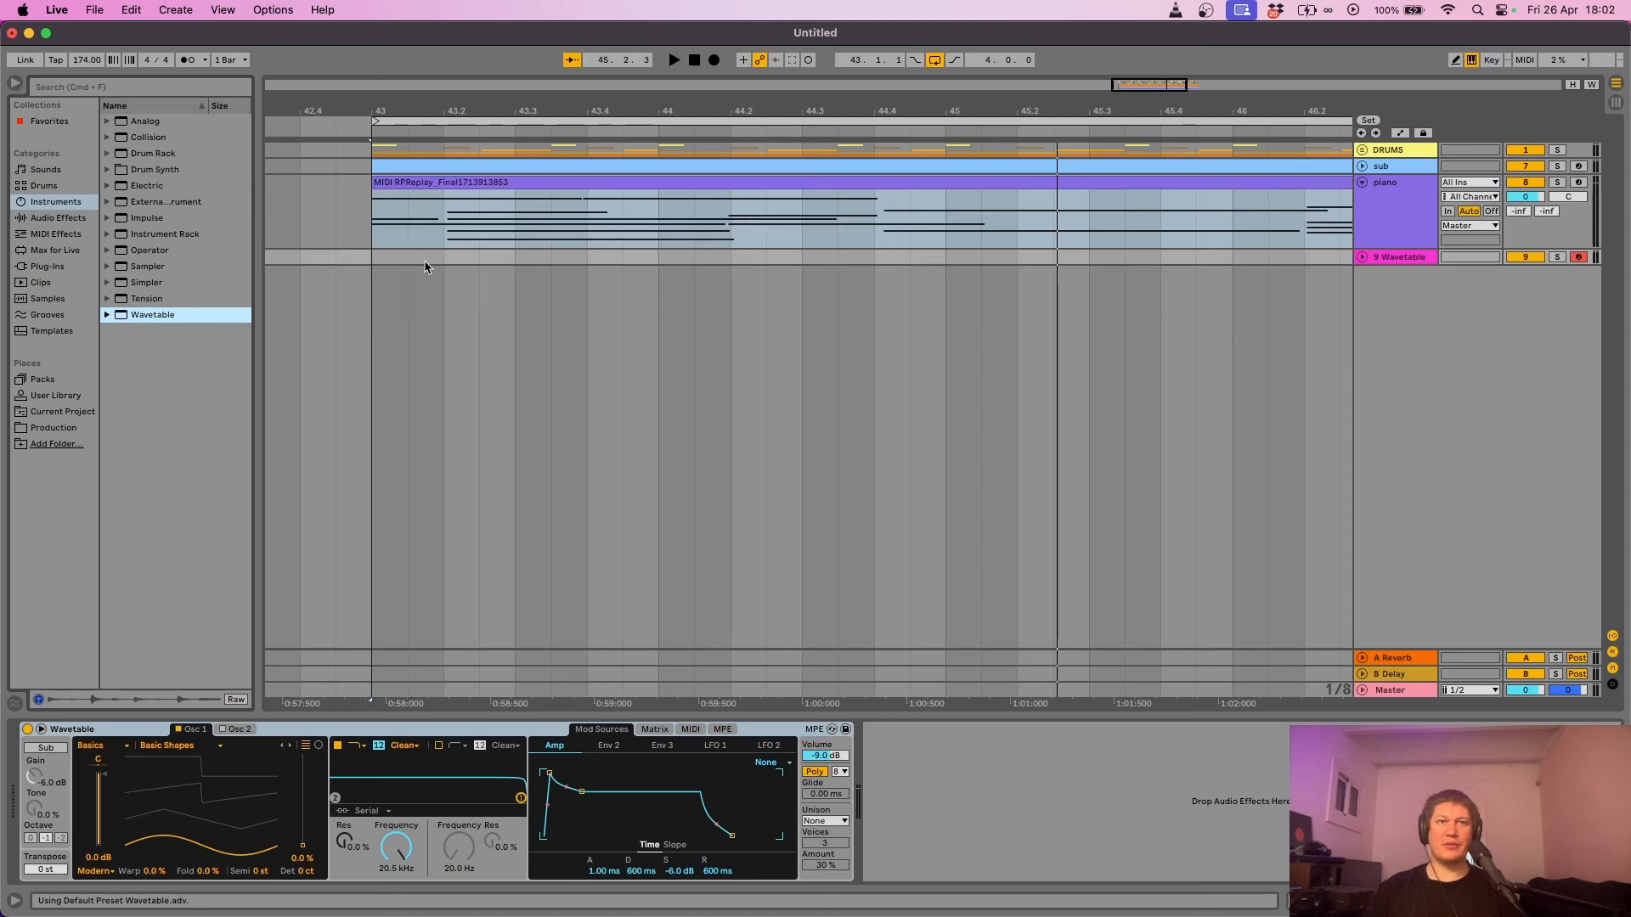
{"action": "left_click", "coordinate": [13, 85]}
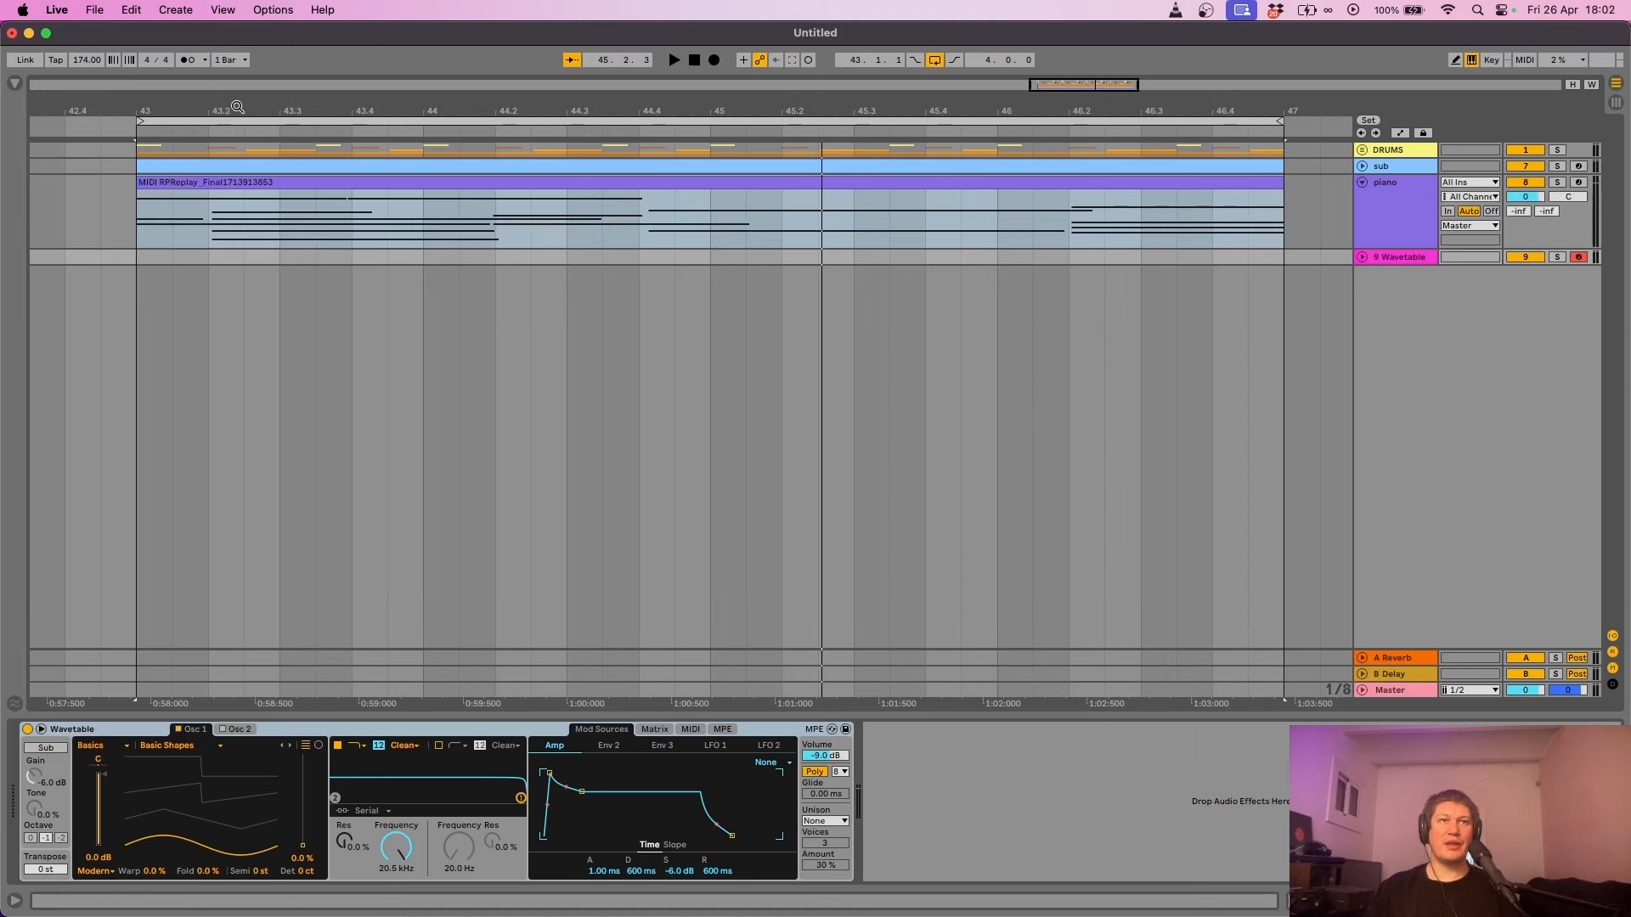
- Insert an empty MIDI clip spanning bars 43 to 47 on the Wavetable track
{"action": "left_click_drag", "start_coordinate": [238, 107], "coordinate": [197, 108]}
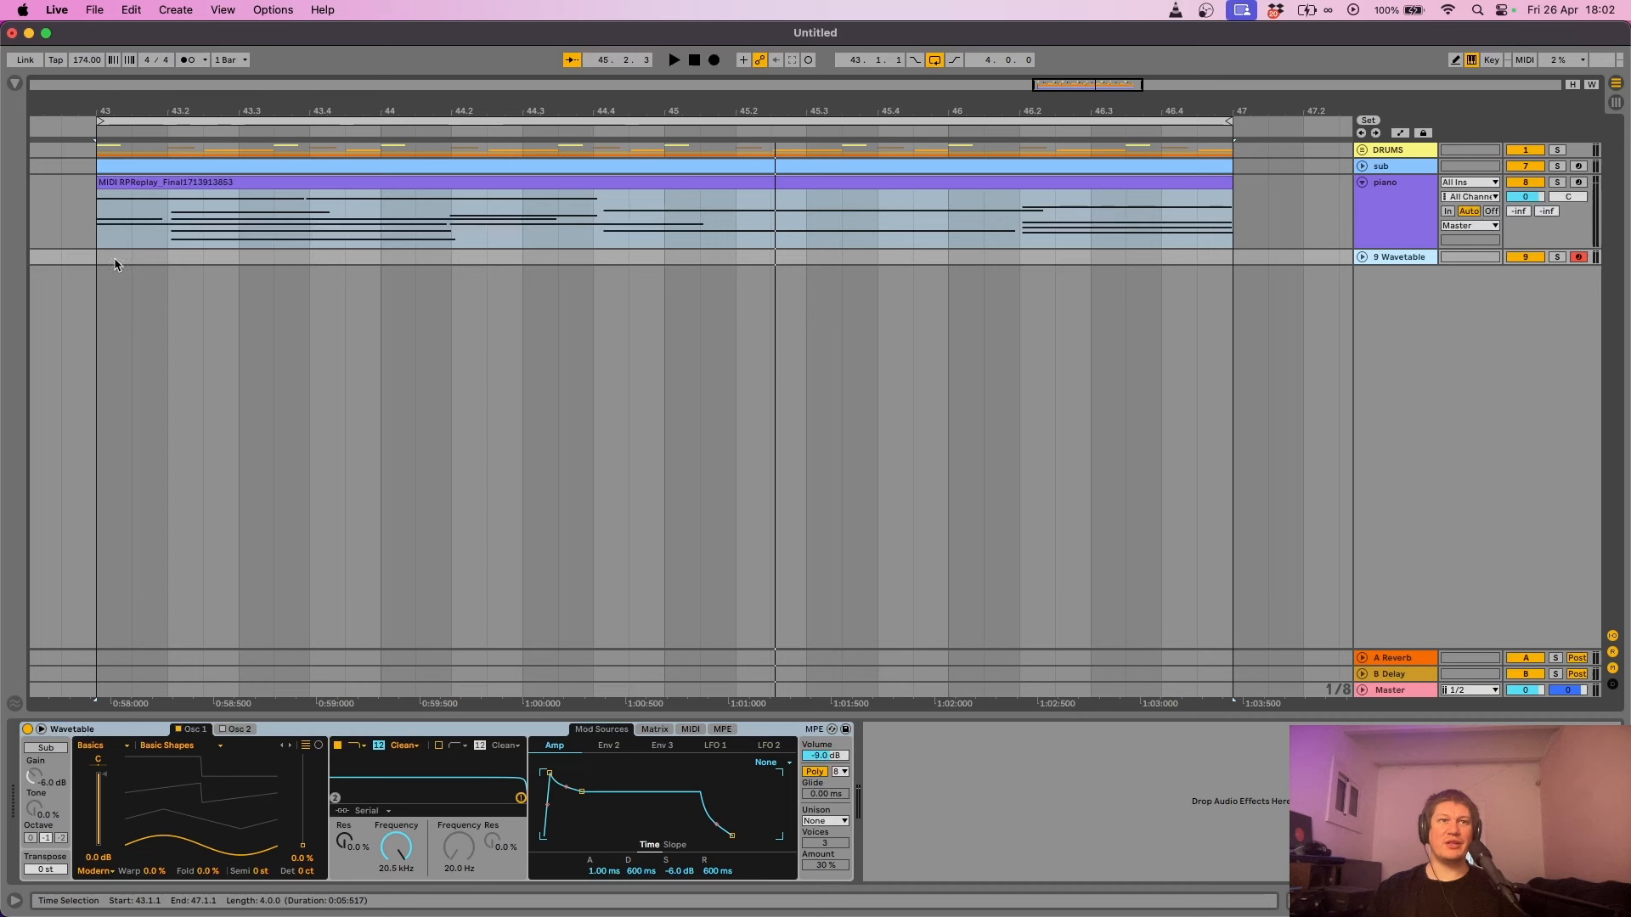
{"action": "left_click_drag", "start_coordinate": [115, 264], "coordinate": [1223, 329]}
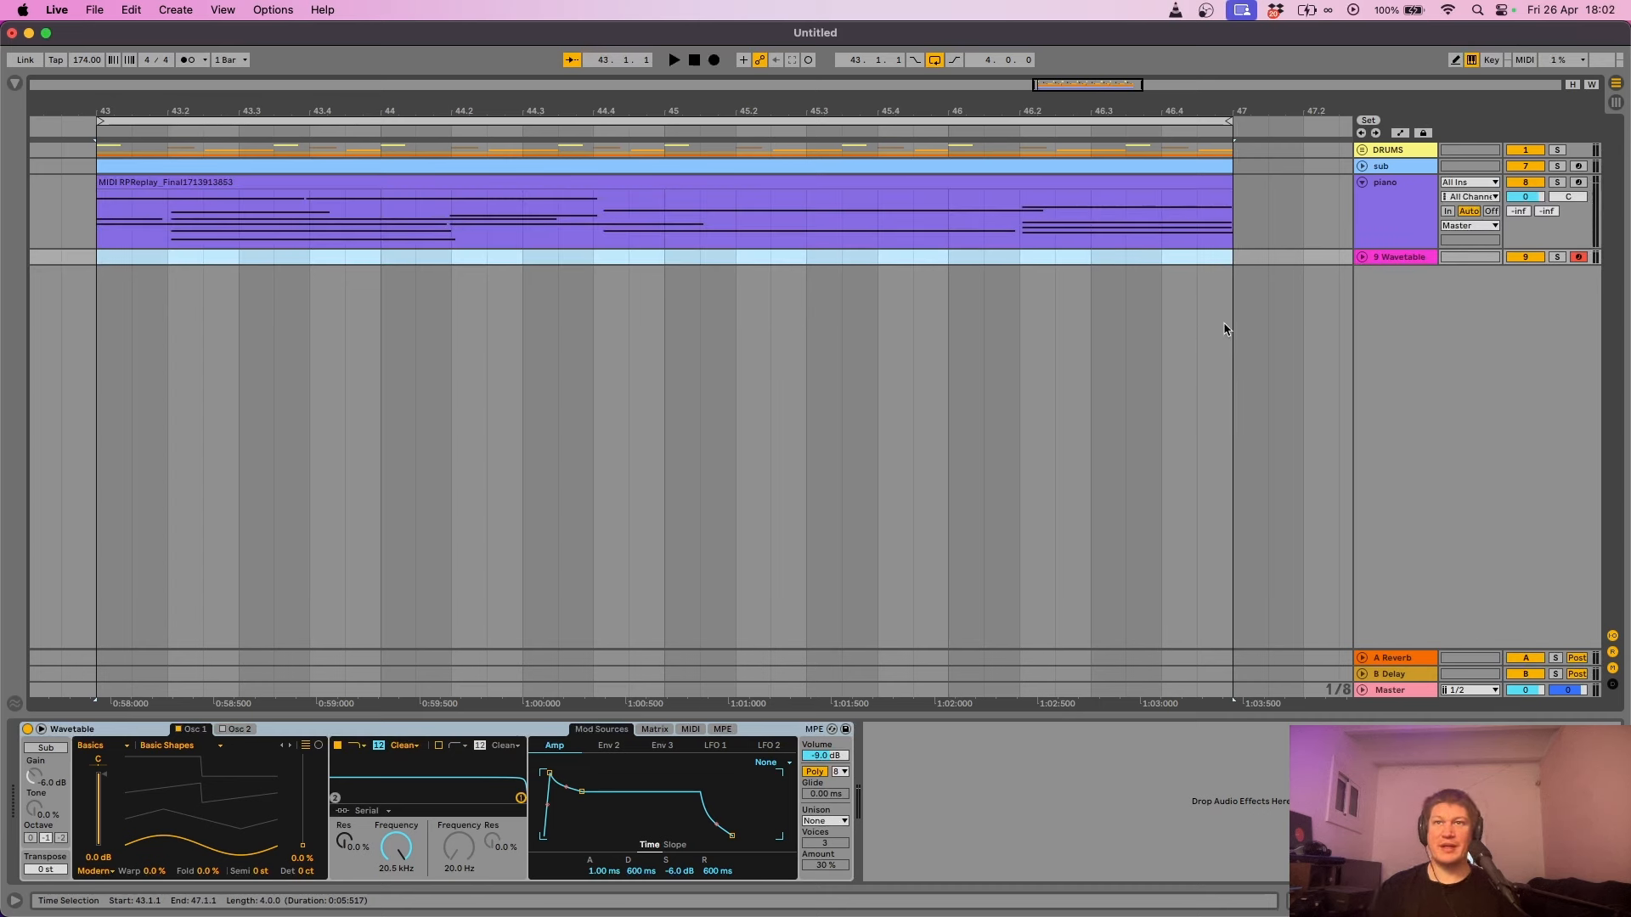
{"action": "left_click", "coordinate": [1238, 274]}
{"action": "left_click_drag", "start_coordinate": [1236, 265], "coordinate": [97, 300]}
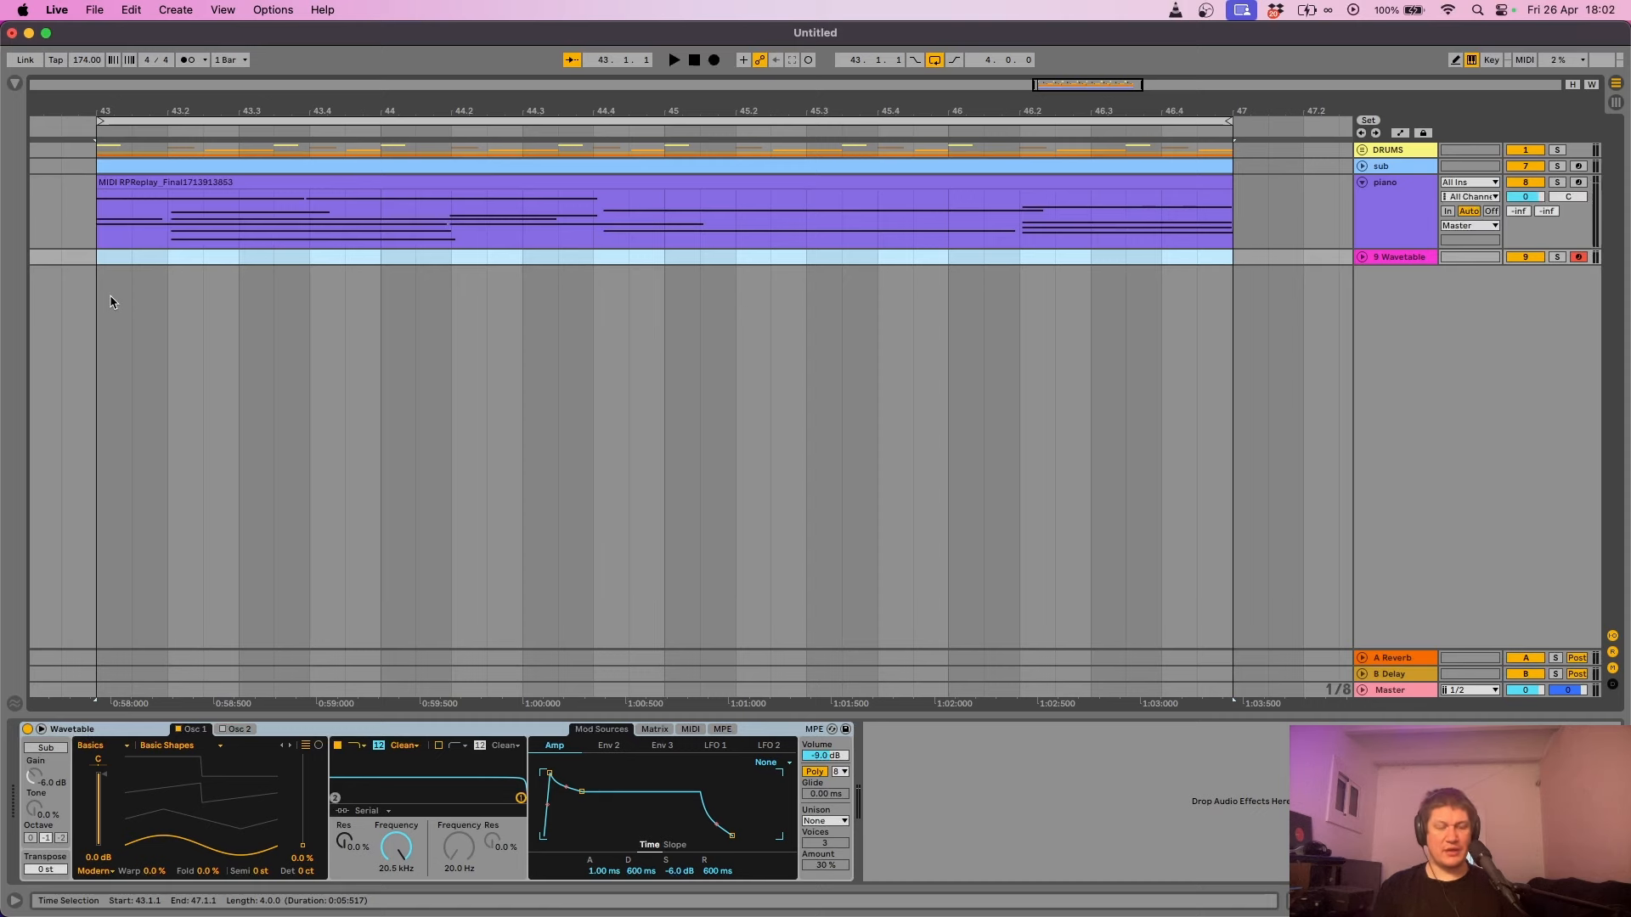
{"action": "key", "text": "super+shift+m"}
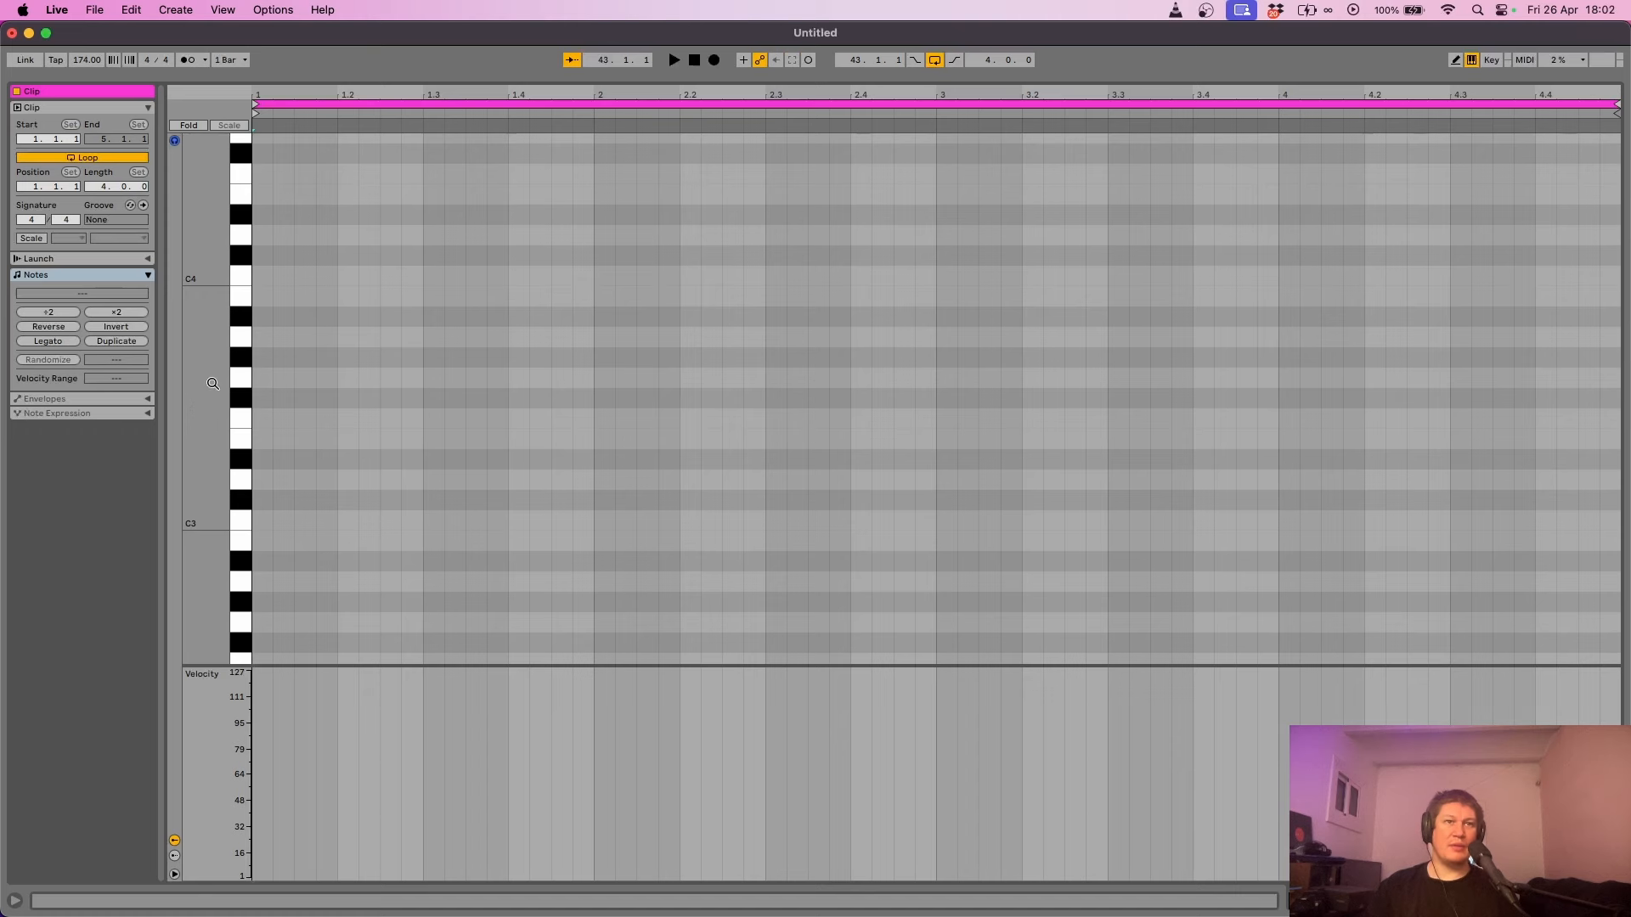
- Draw a three-note chord from F4 up to C5 at the clip start, lasting one bar
{"action": "left_click_drag", "start_coordinate": [196, 405], "coordinate": [146, 464]}
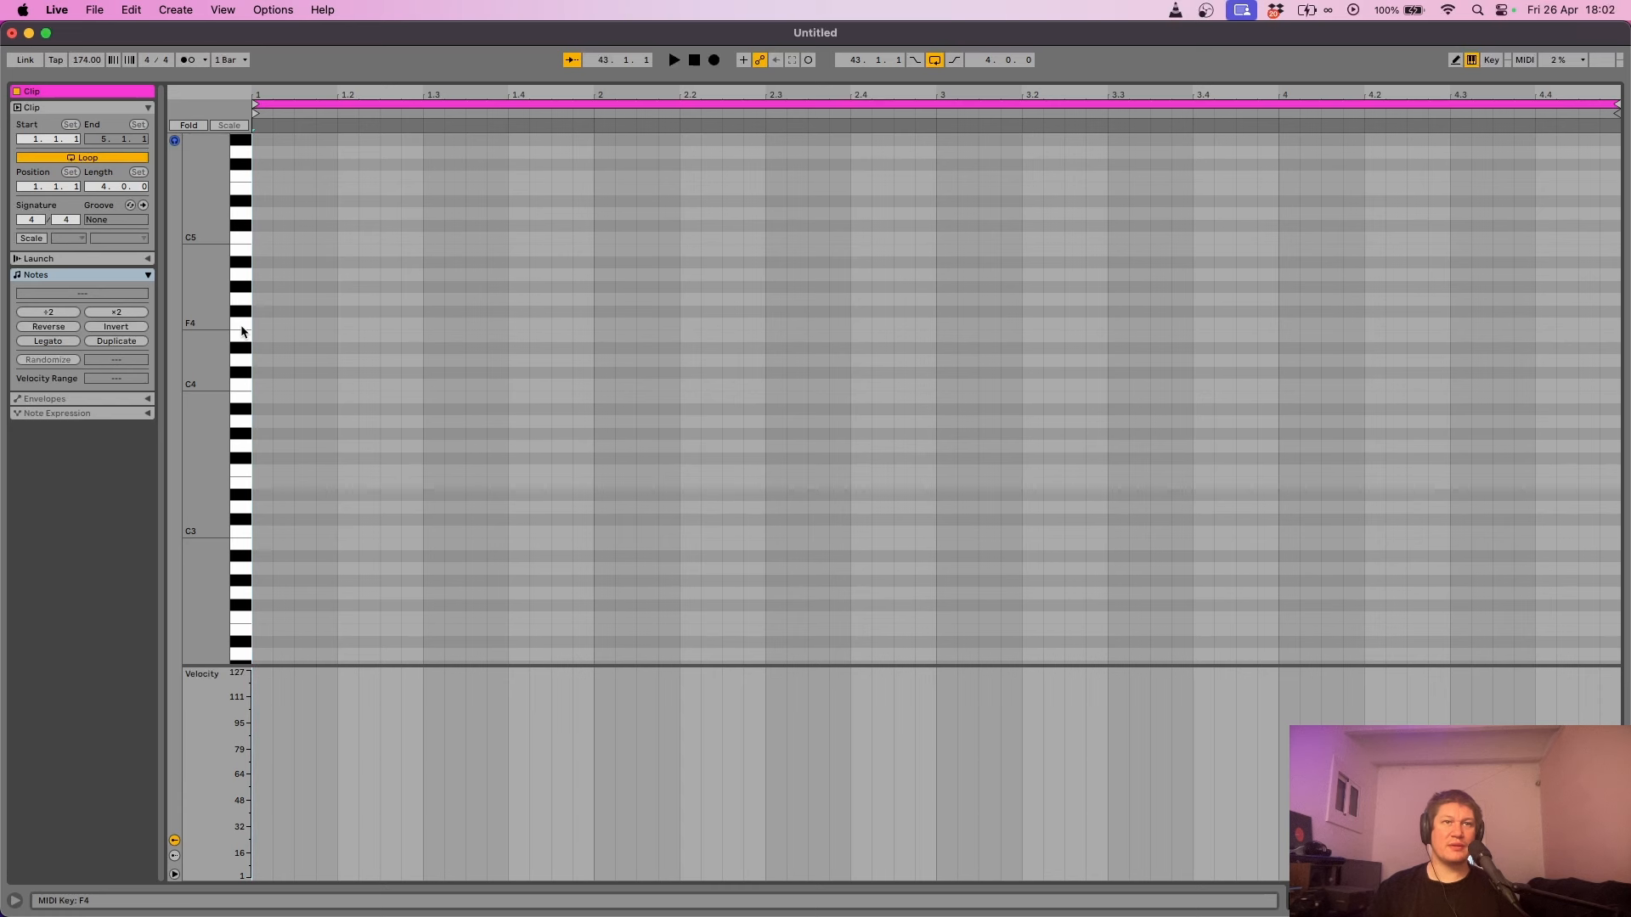
{"action": "double_click", "coordinate": [261, 327]}
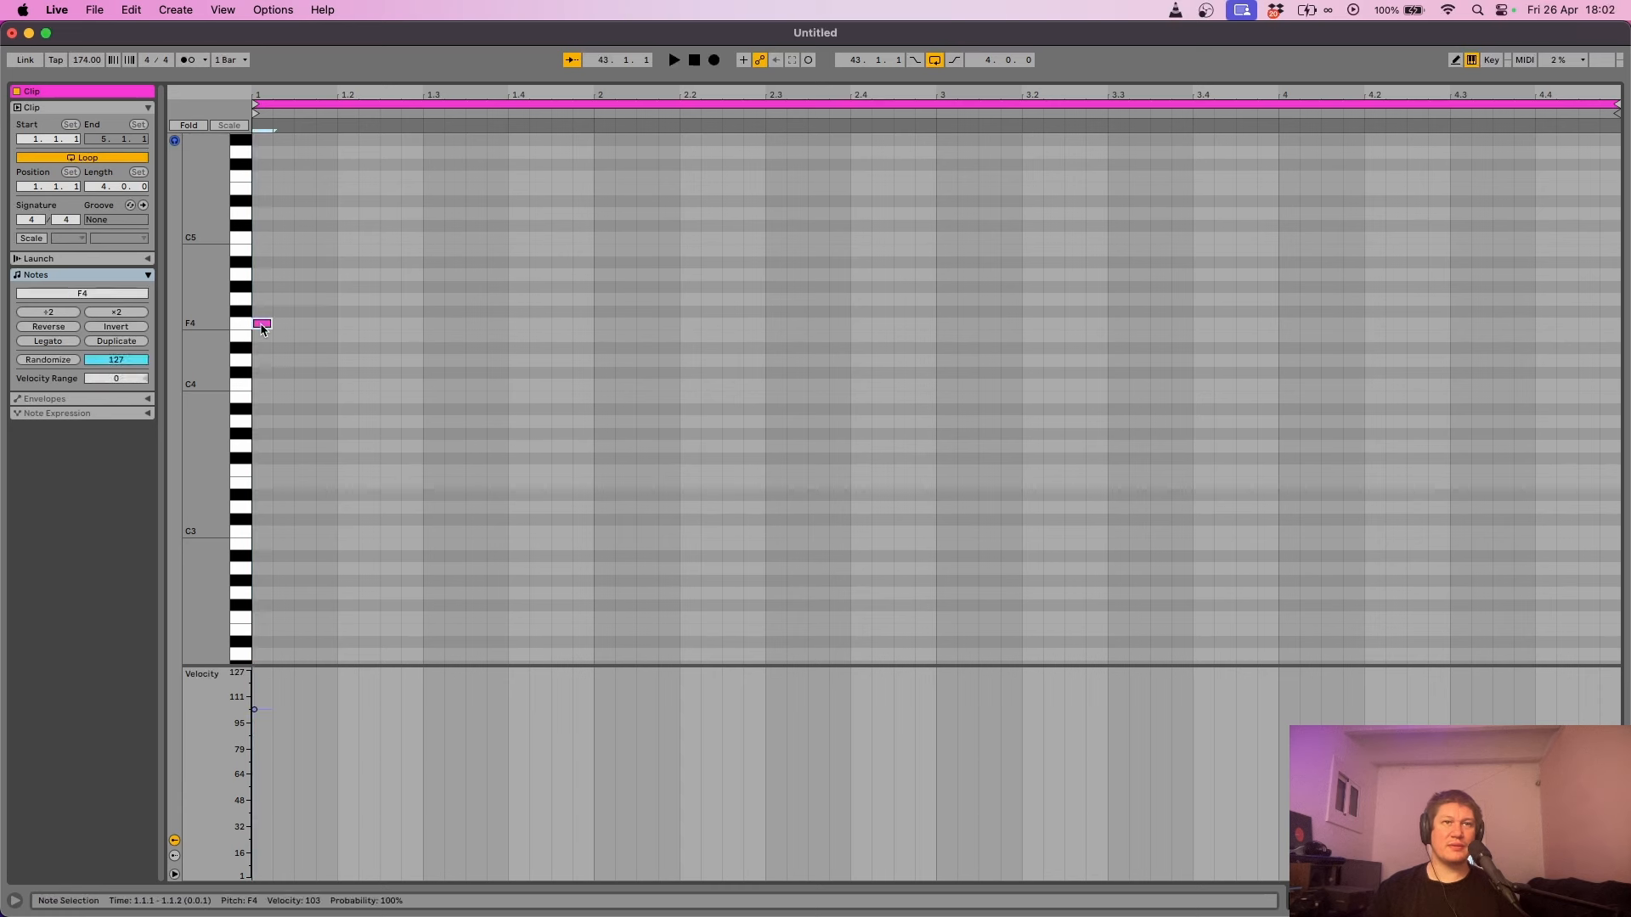
{"action": "double_click", "coordinate": [264, 275]}
{"action": "left_click_drag", "start_coordinate": [266, 280], "coordinate": [595, 324]}
{"action": "double_click", "coordinate": [263, 250]}
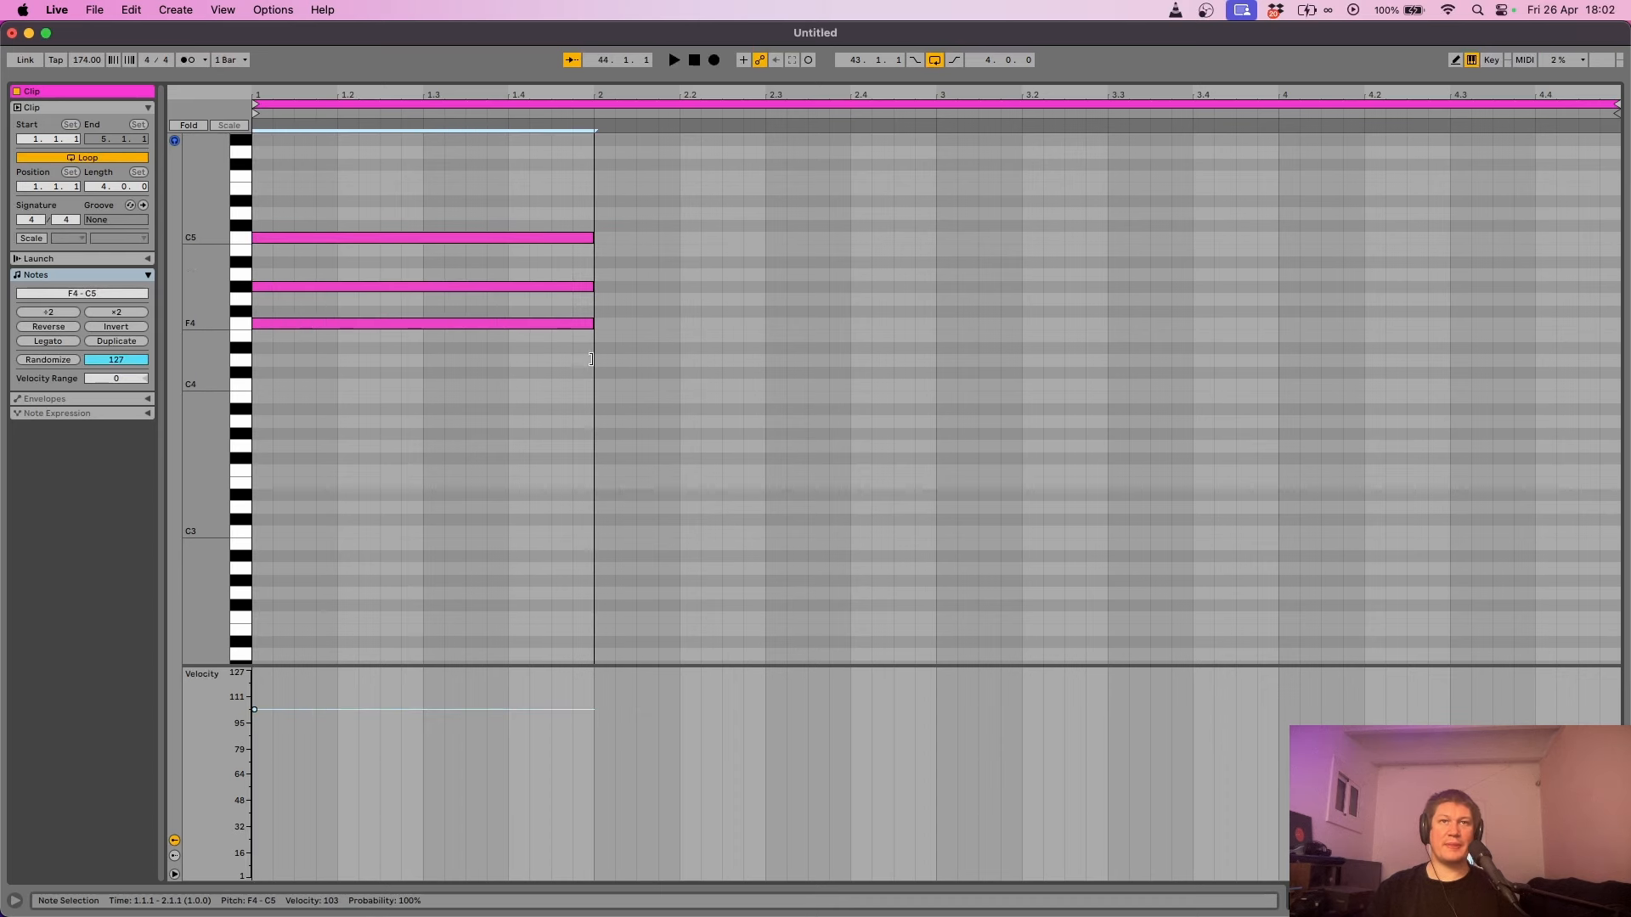
{"action": "key", "text": "space"}
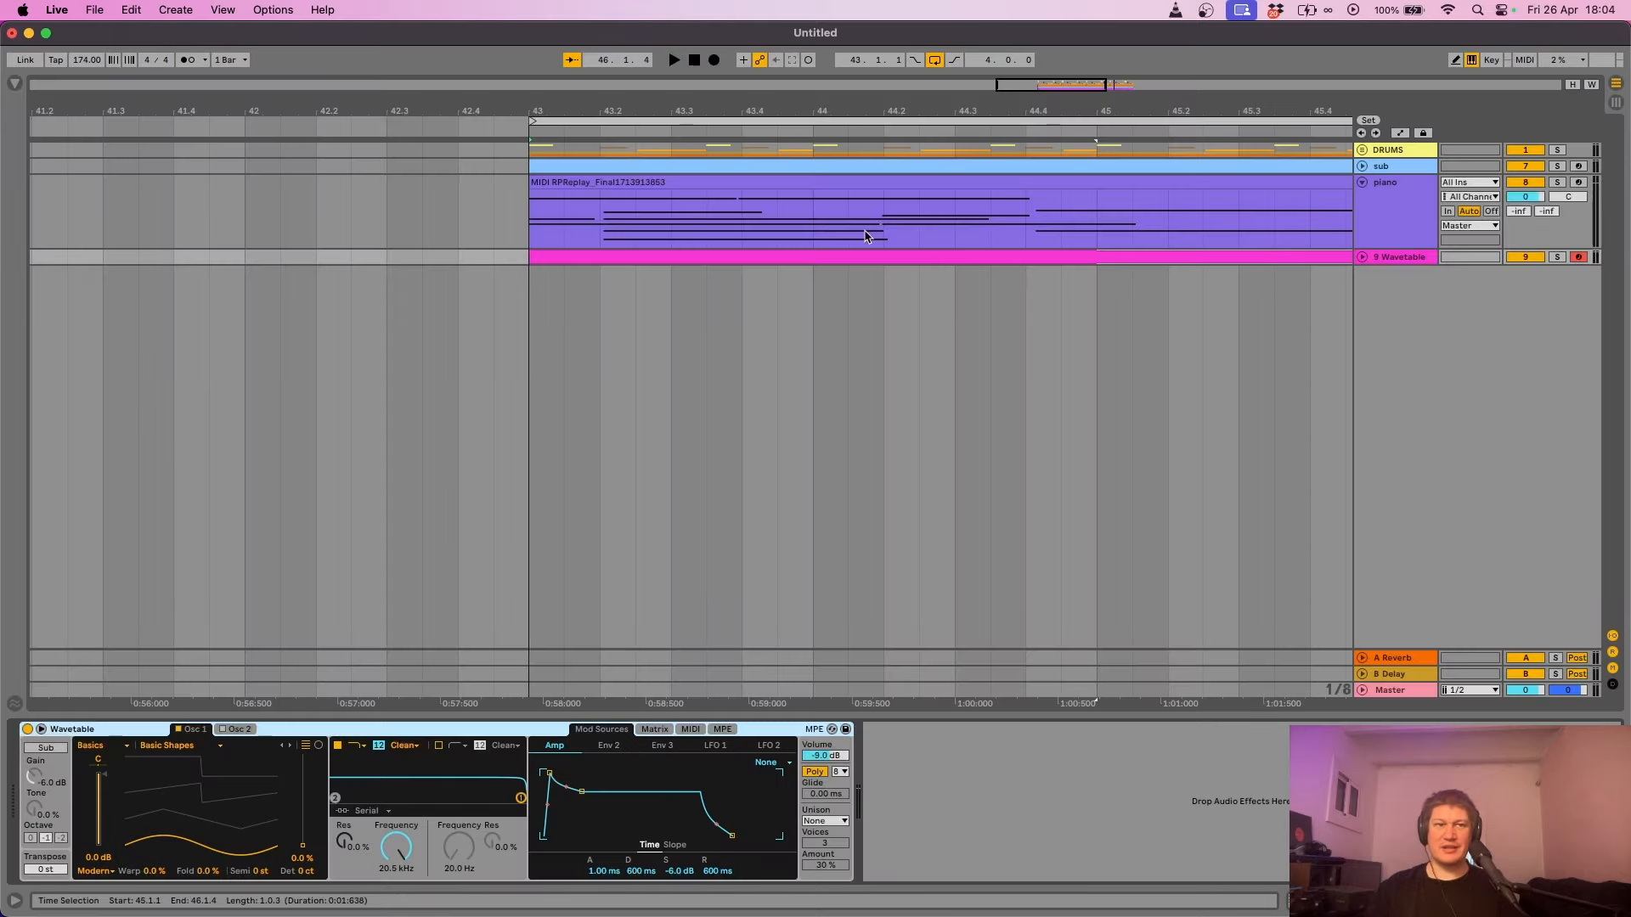
- Solo and audition the Wavetable track, then load the Vintage Miniwaves wavetable and raise its position
{"action": "left_click", "coordinate": [1556, 257]}
{"action": "key", "text": "space"}
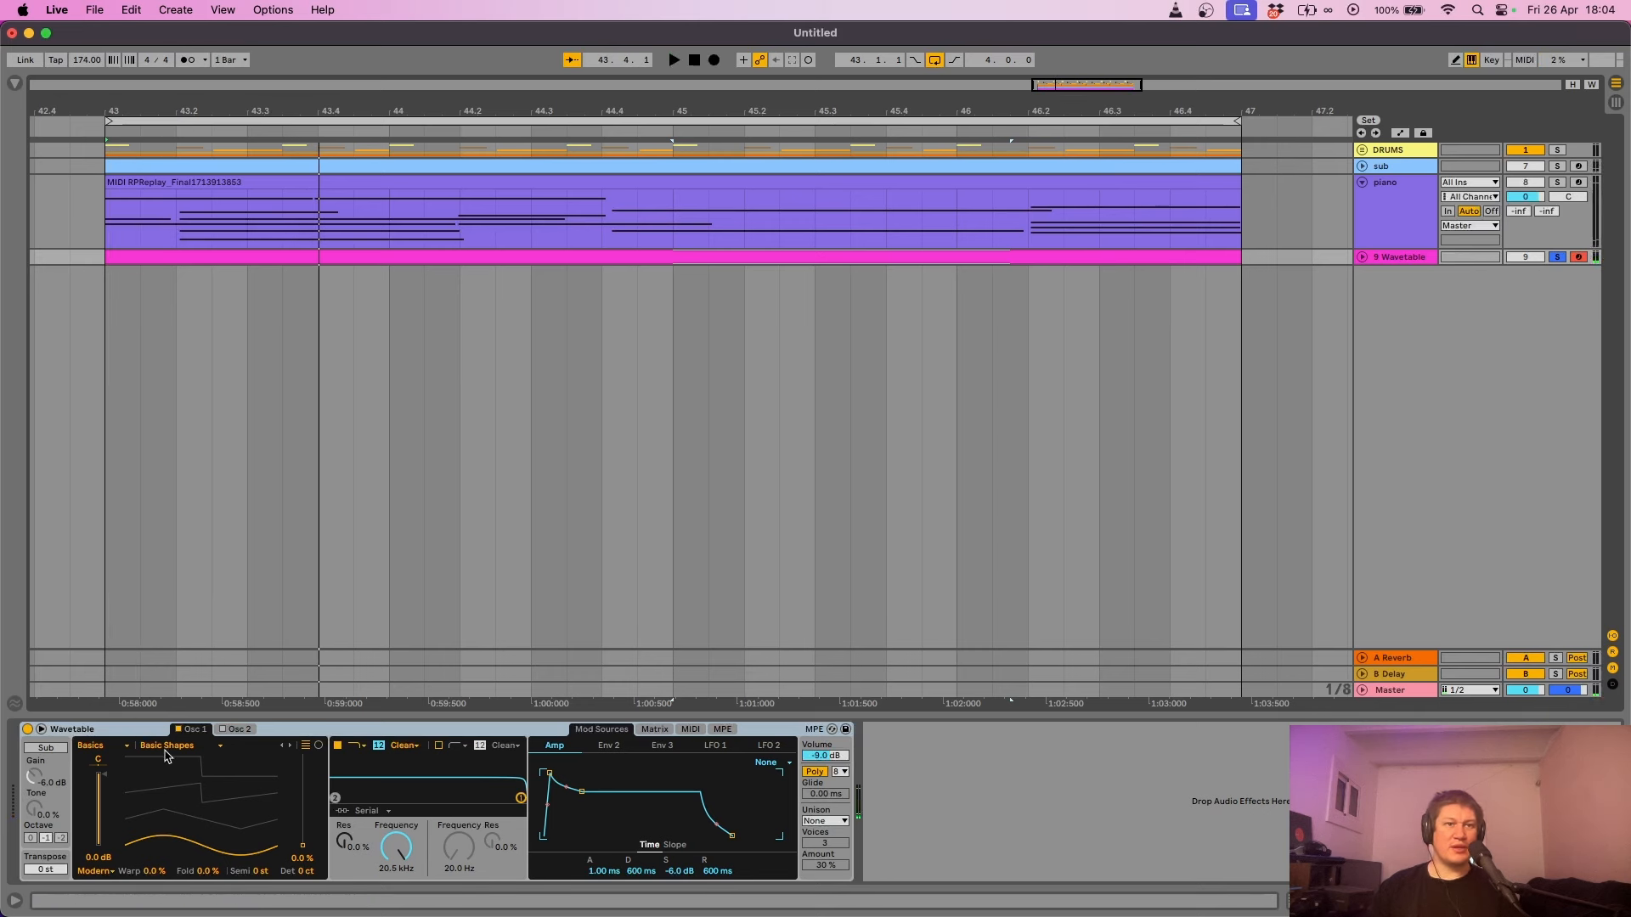
{"action": "left_click", "coordinate": [98, 747]}
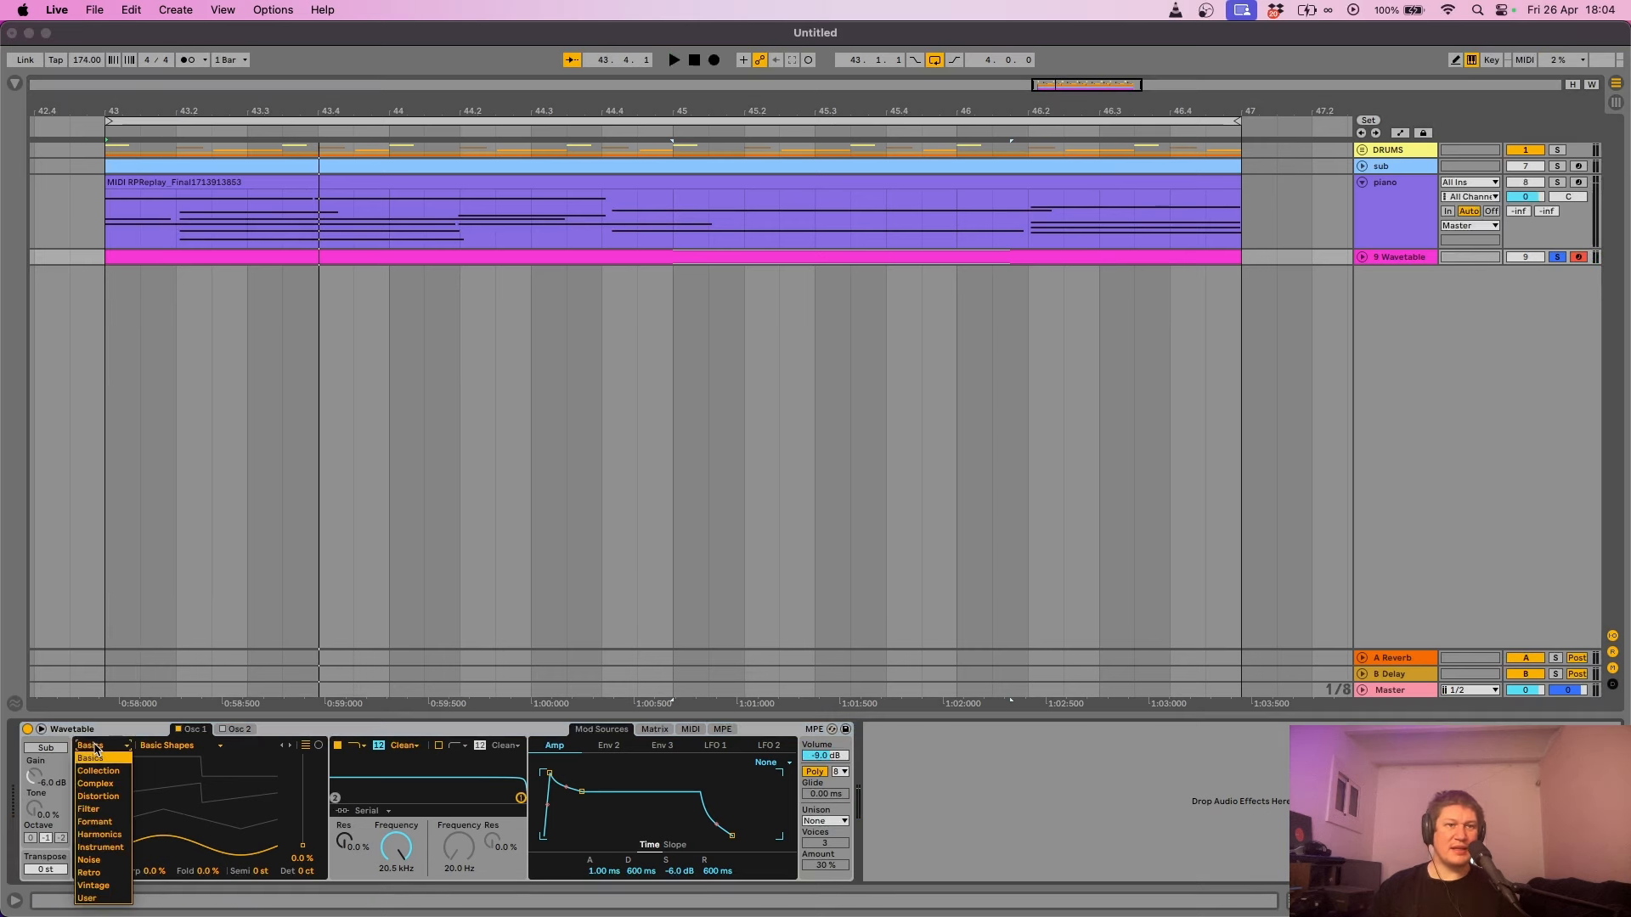
{"action": "left_click", "coordinate": [109, 887]}
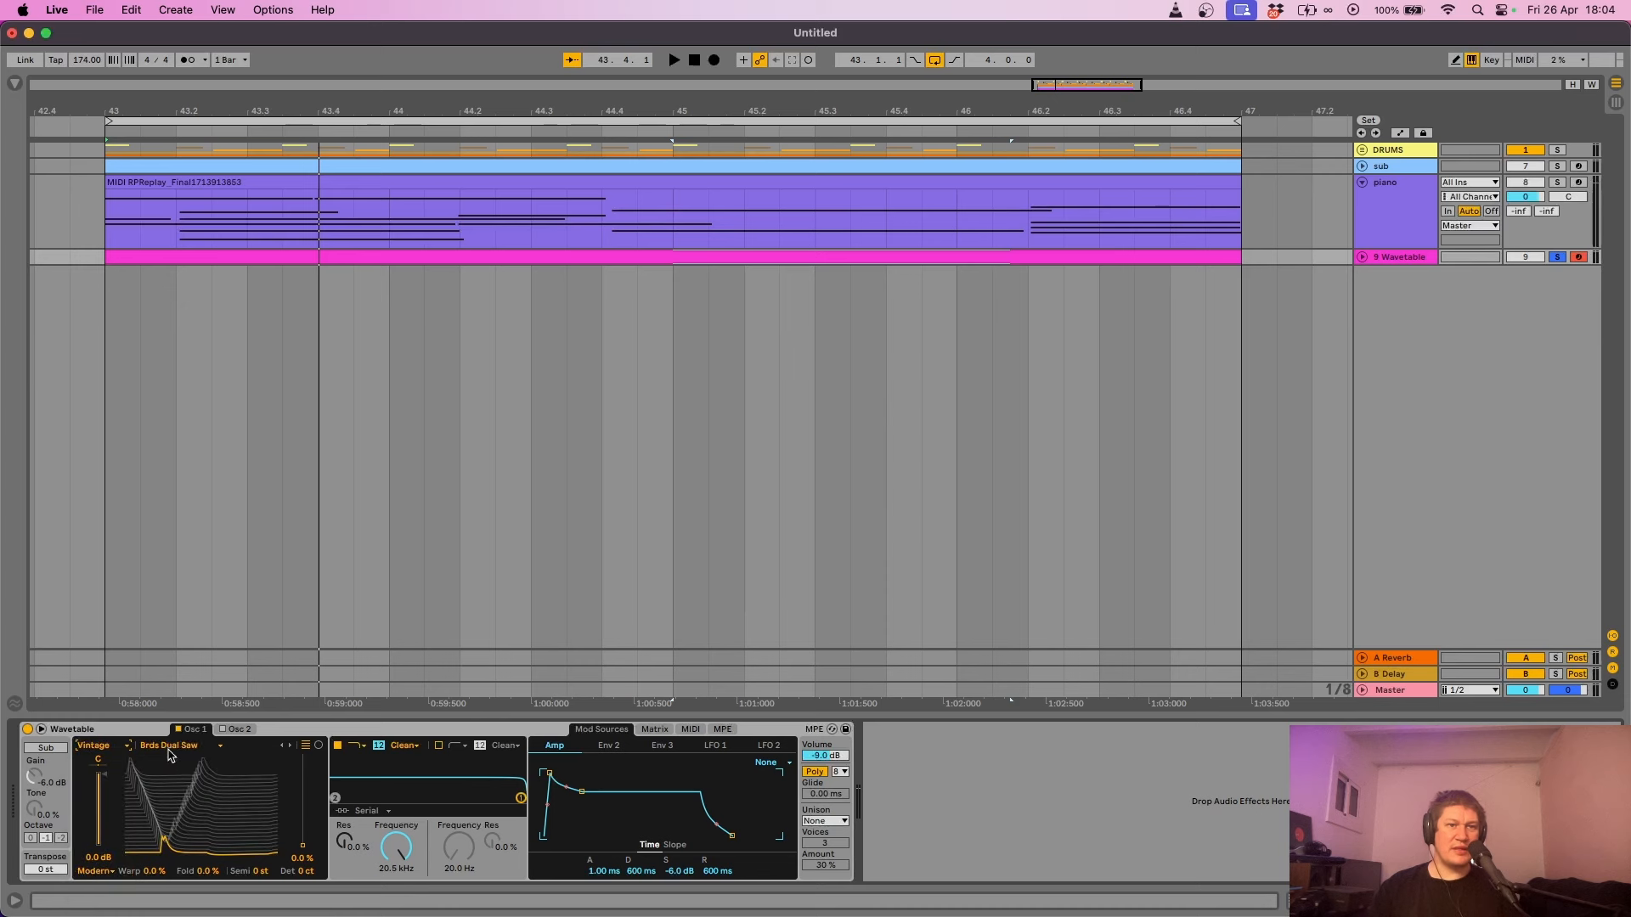
{"action": "left_click", "coordinate": [175, 747]}
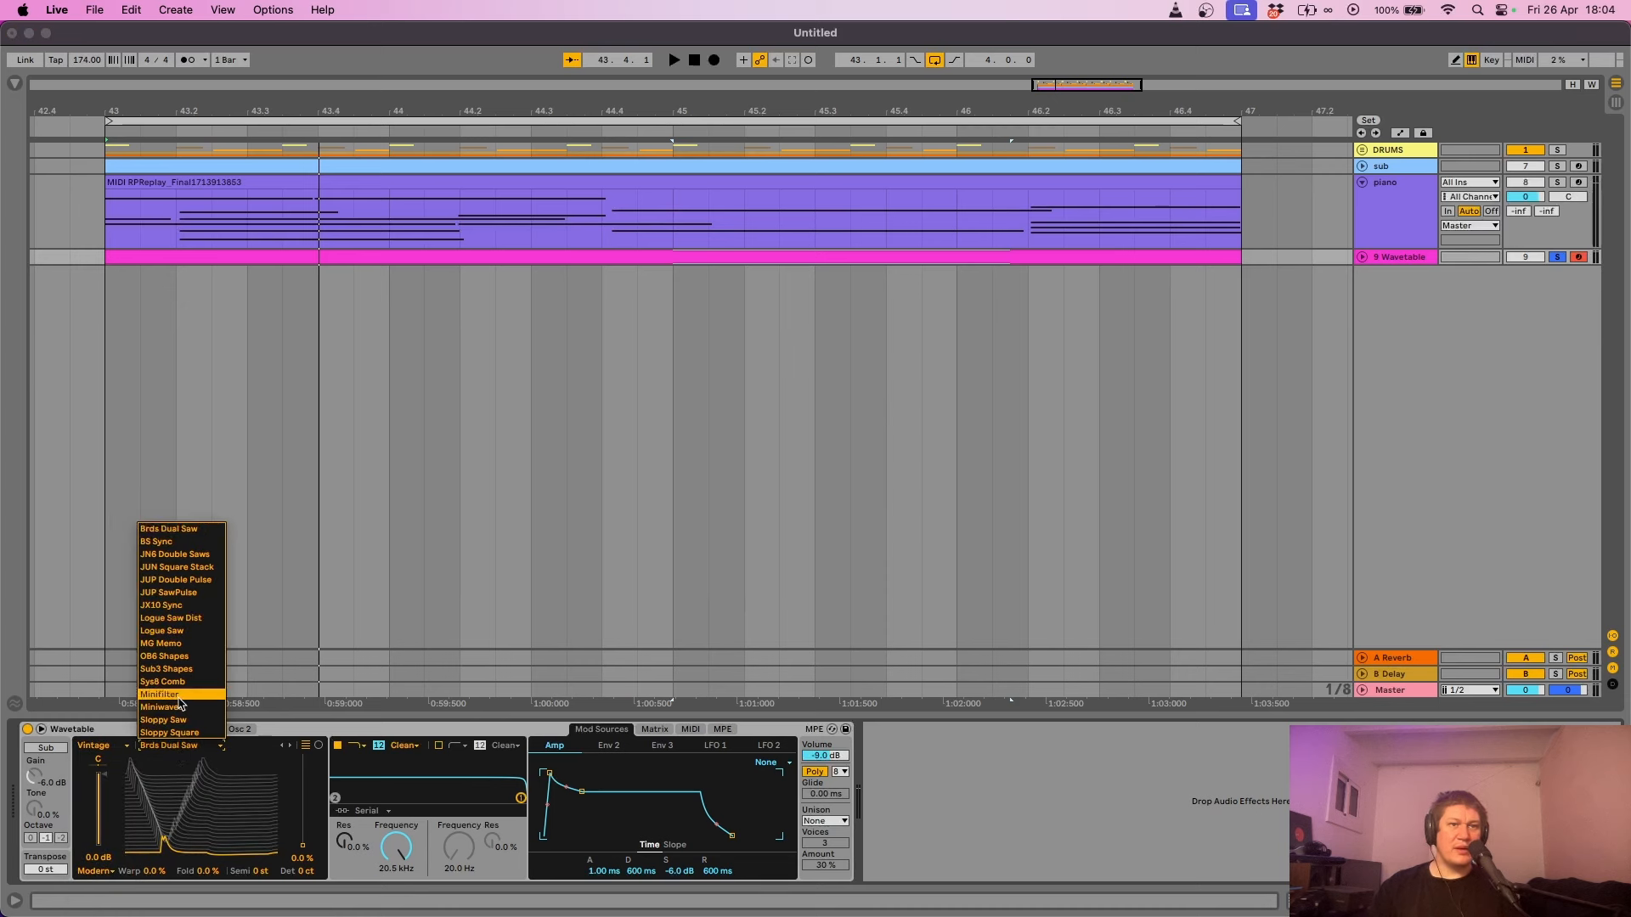
{"action": "left_click", "coordinate": [182, 707]}
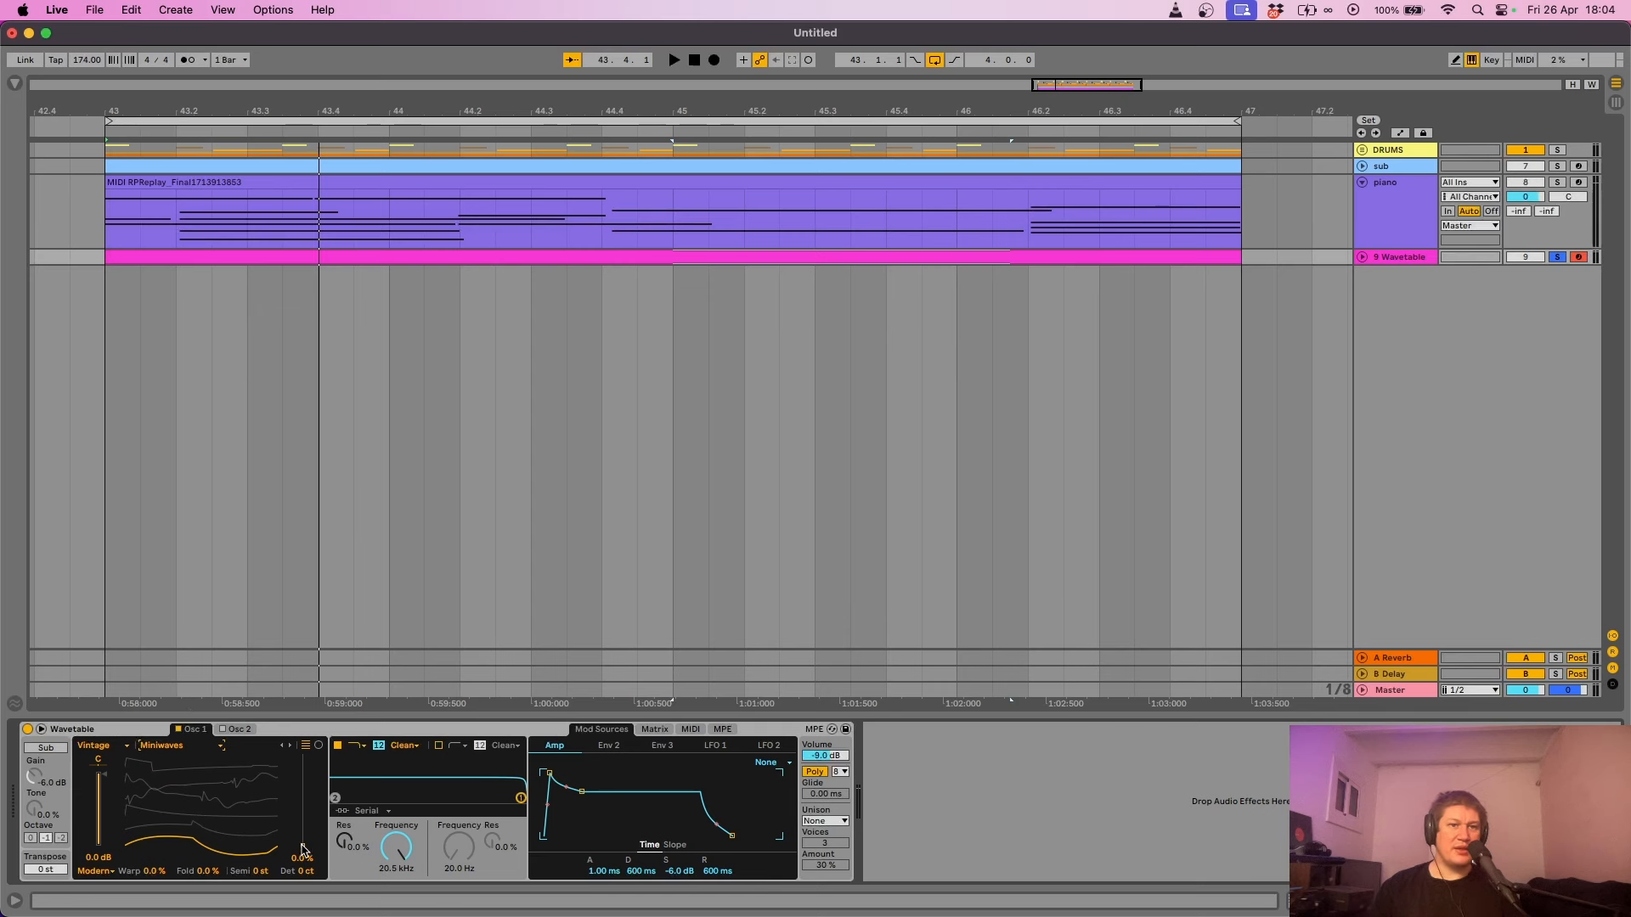
{"action": "left_click_drag", "start_coordinate": [303, 845], "coordinate": [302, 790]}
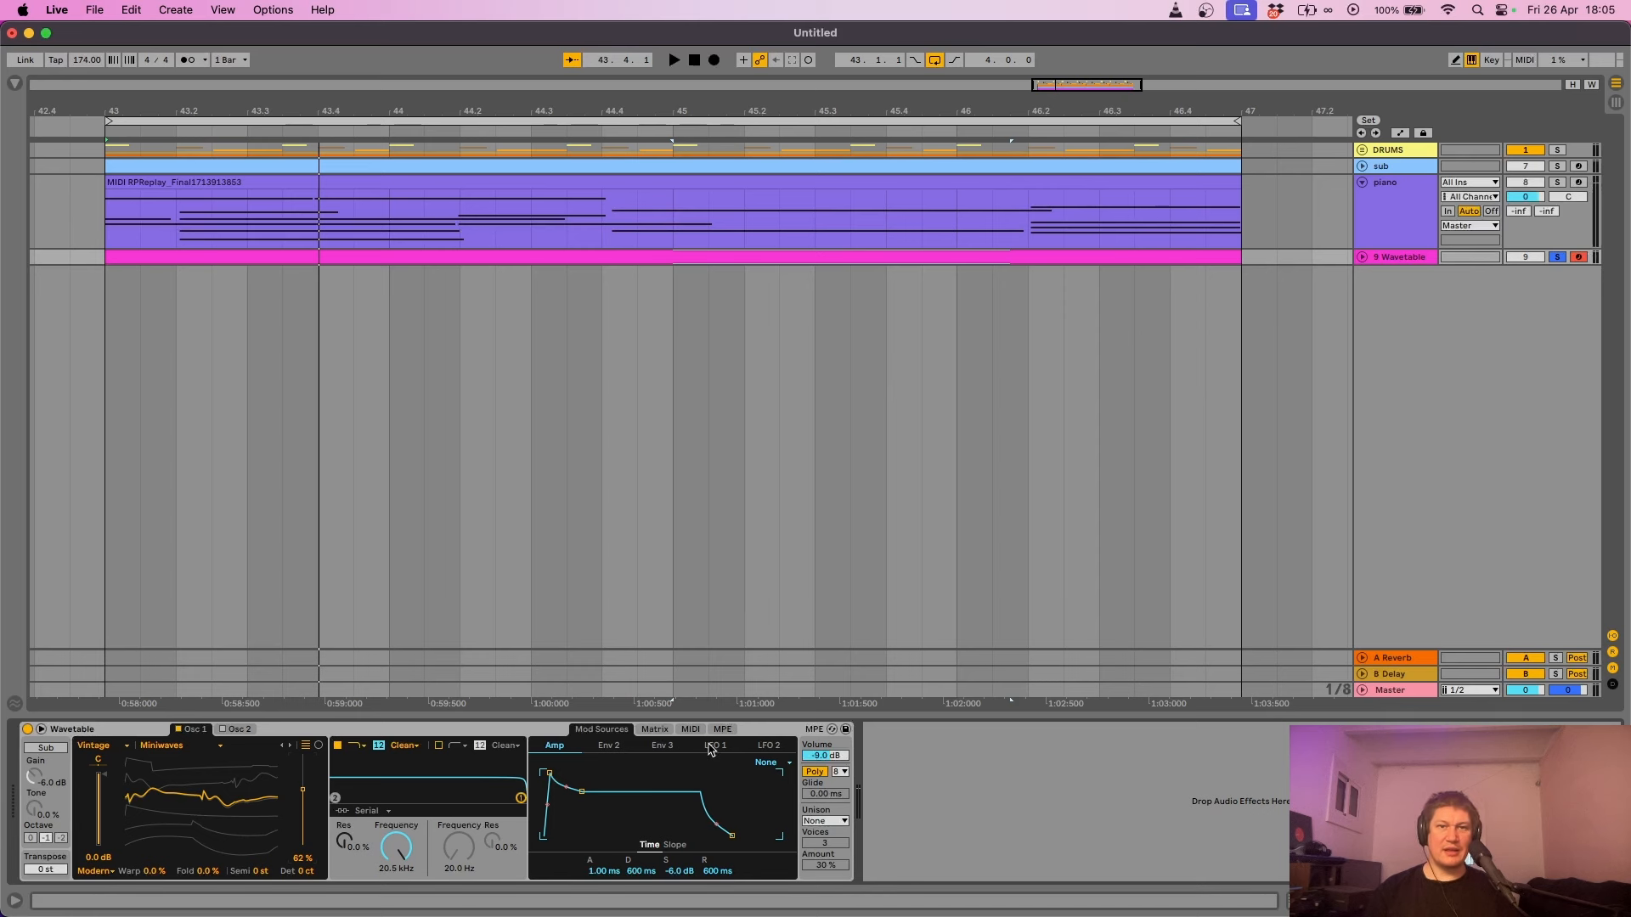
- In the Wavetable Matrix, cut LFO 1's Osc 1 position modulation to 9.4 and play
{"action": "left_click", "coordinate": [653, 730]}
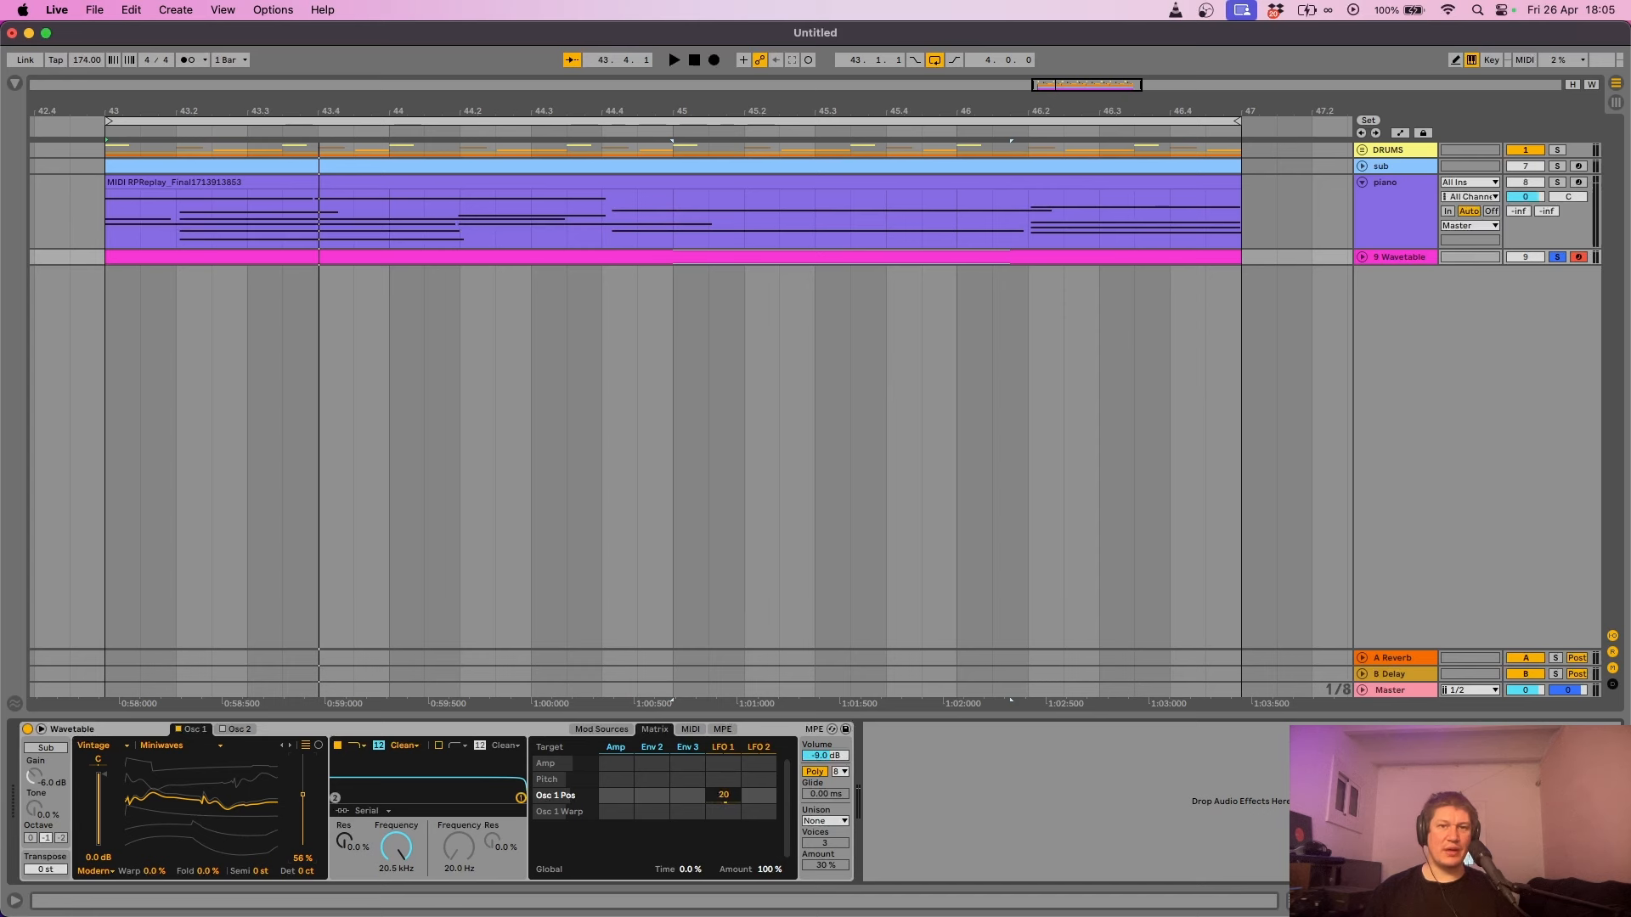
{"action": "left_click_drag", "start_coordinate": [723, 795], "coordinate": [723, 805]}
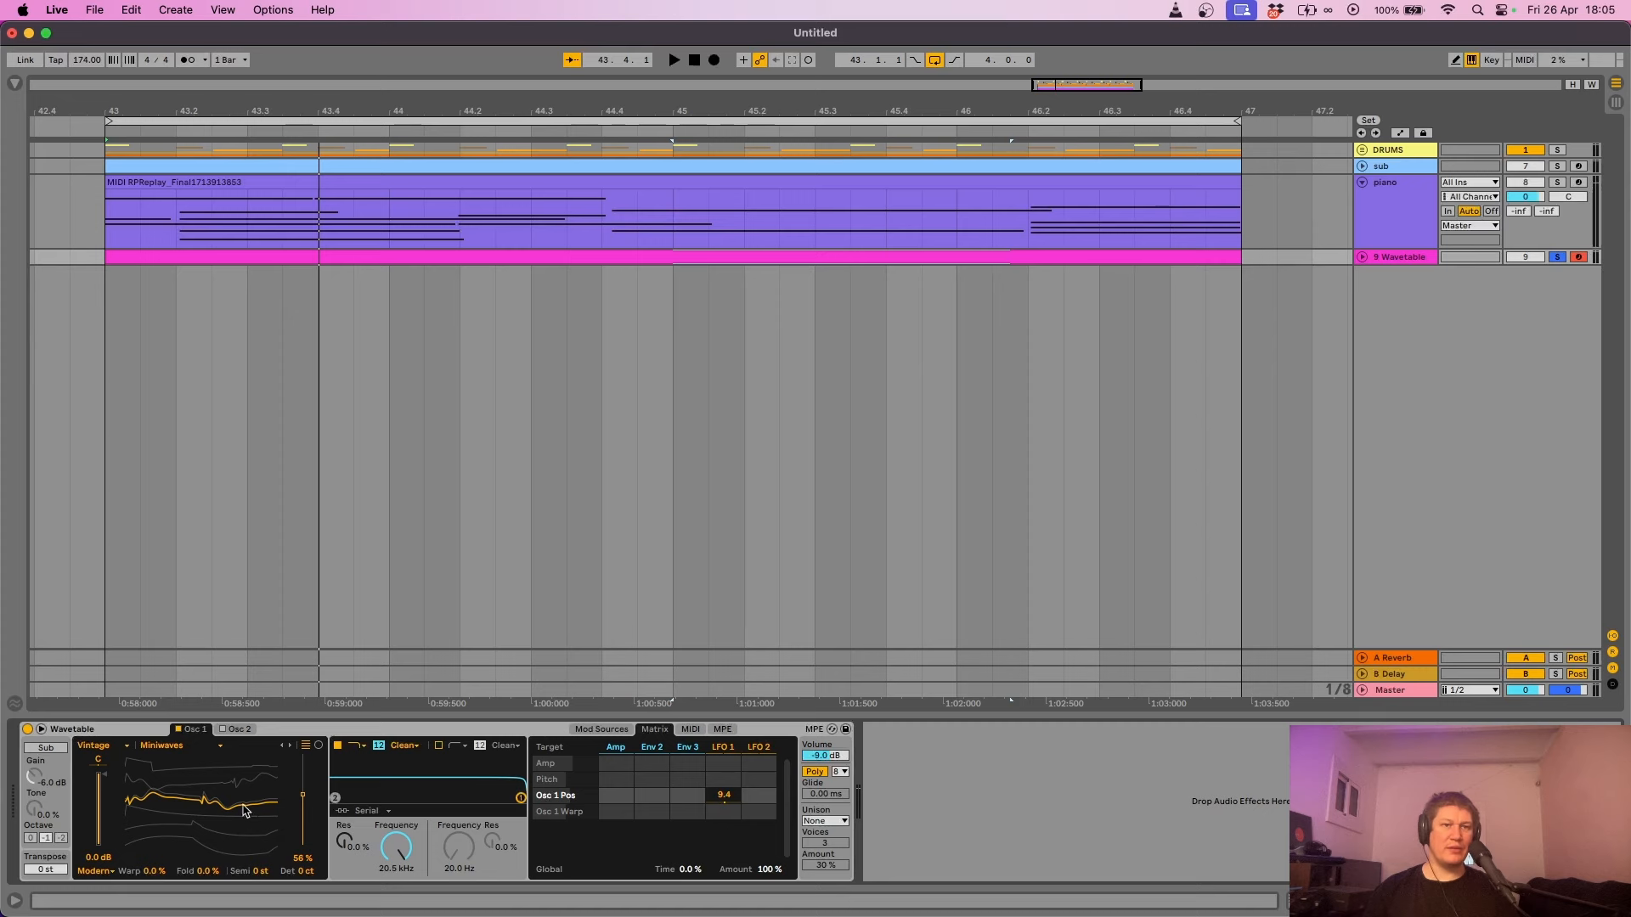
{"action": "key", "text": "space"}
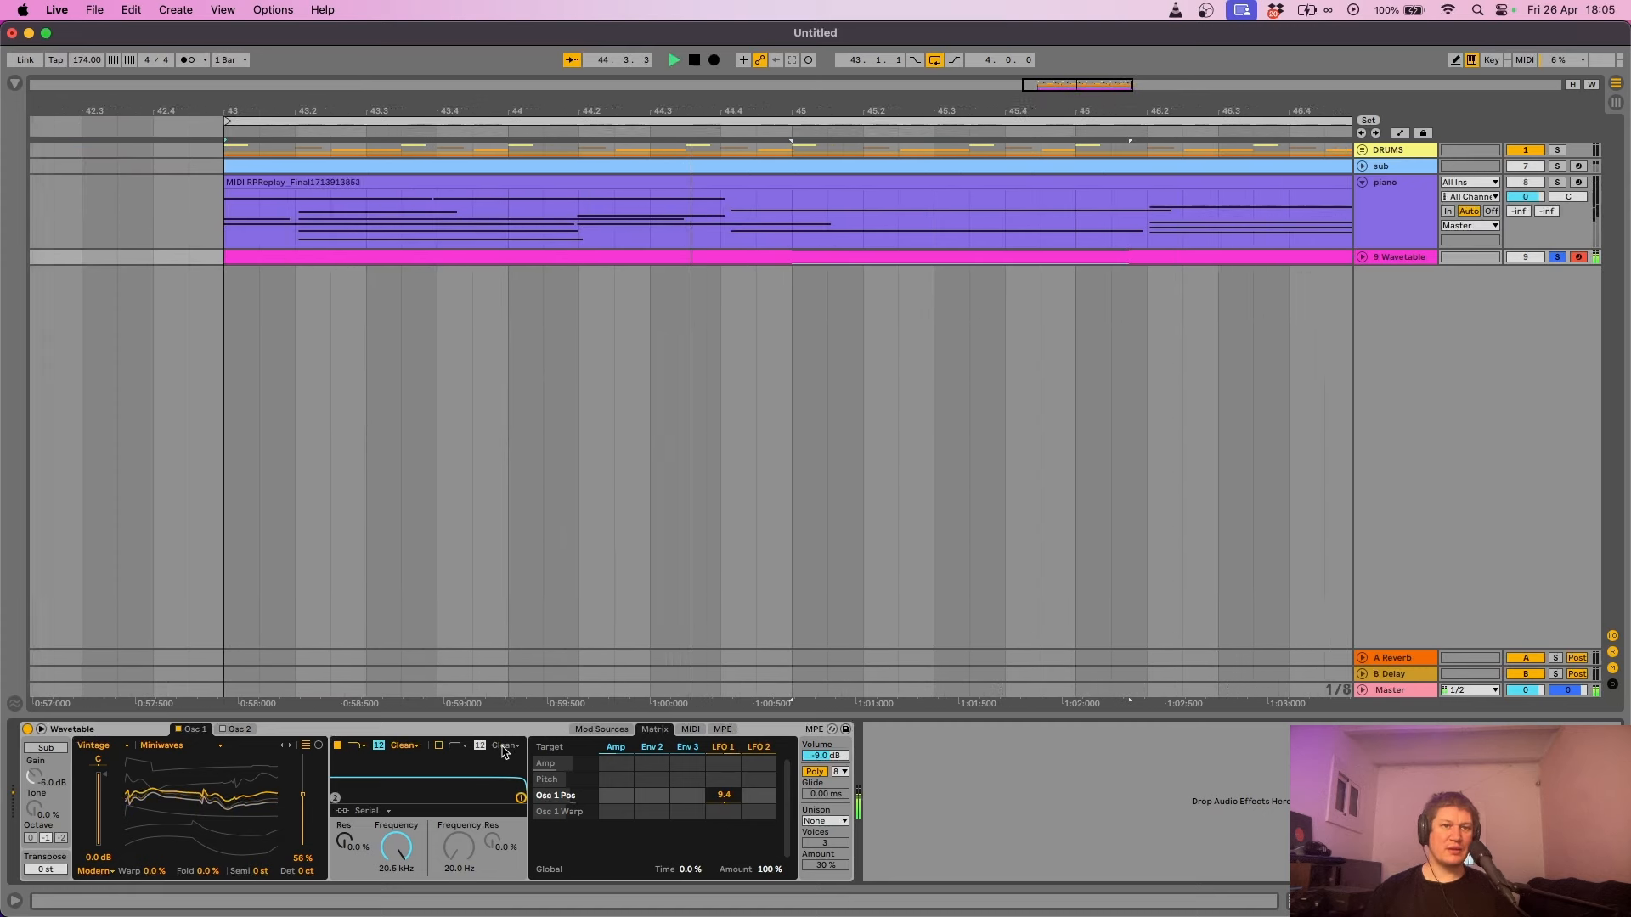
- Lower the filter to about 700 Hz with 26% resonance; route LFO 1 to Filter 1 Freq at 6.2
{"action": "left_click", "coordinate": [721, 751]}
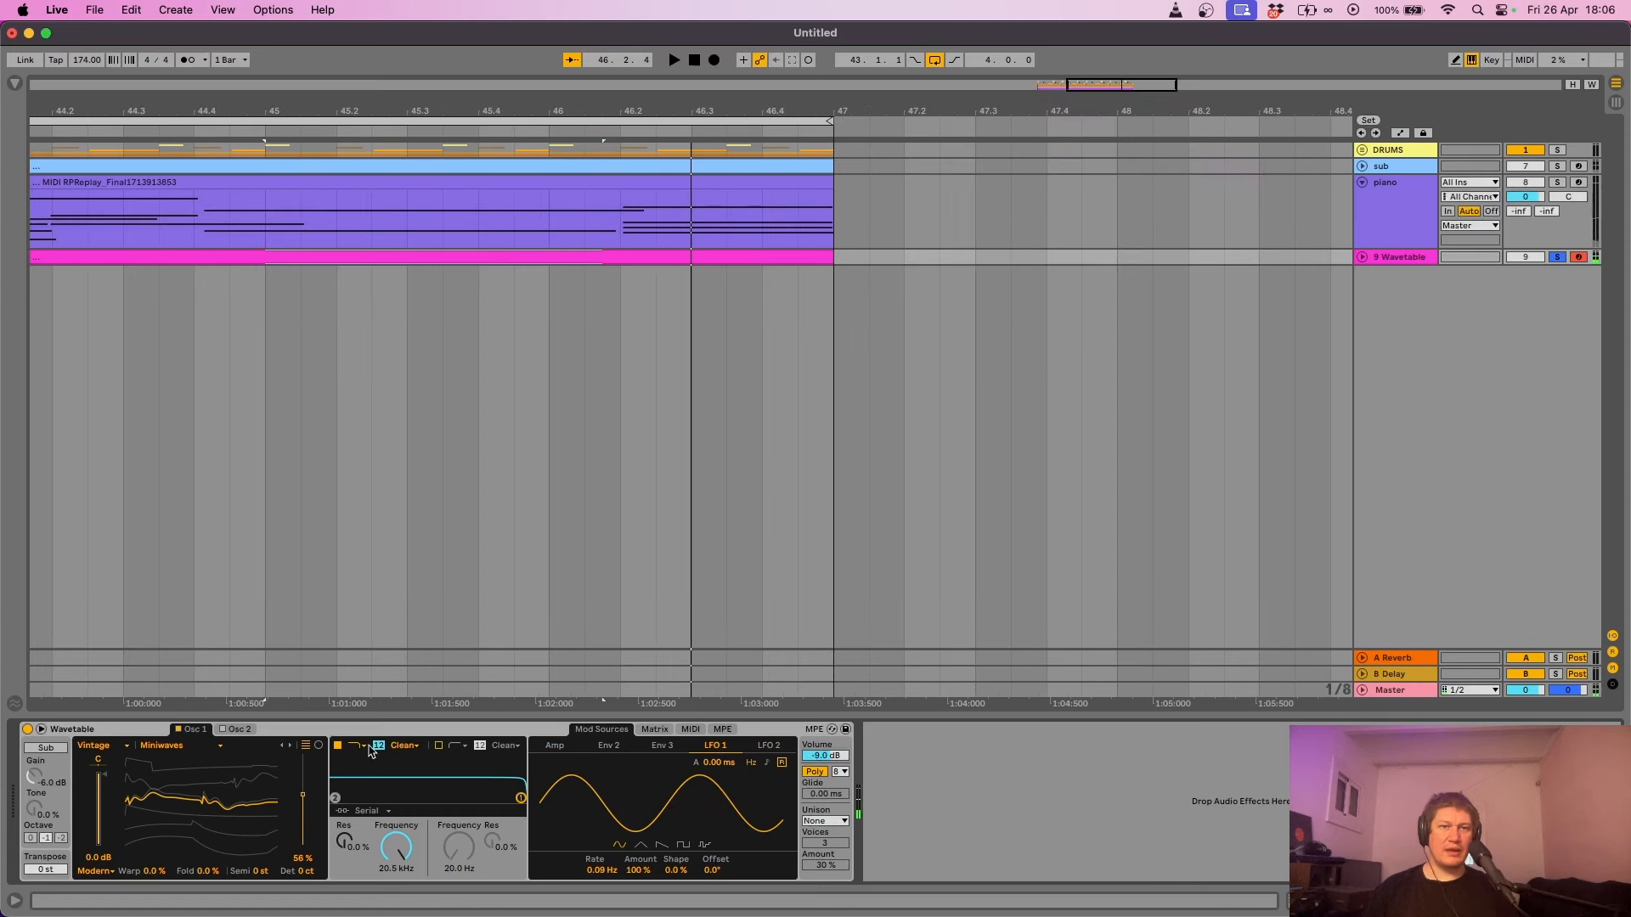
{"action": "left_click_drag", "start_coordinate": [520, 803], "coordinate": [434, 790]}
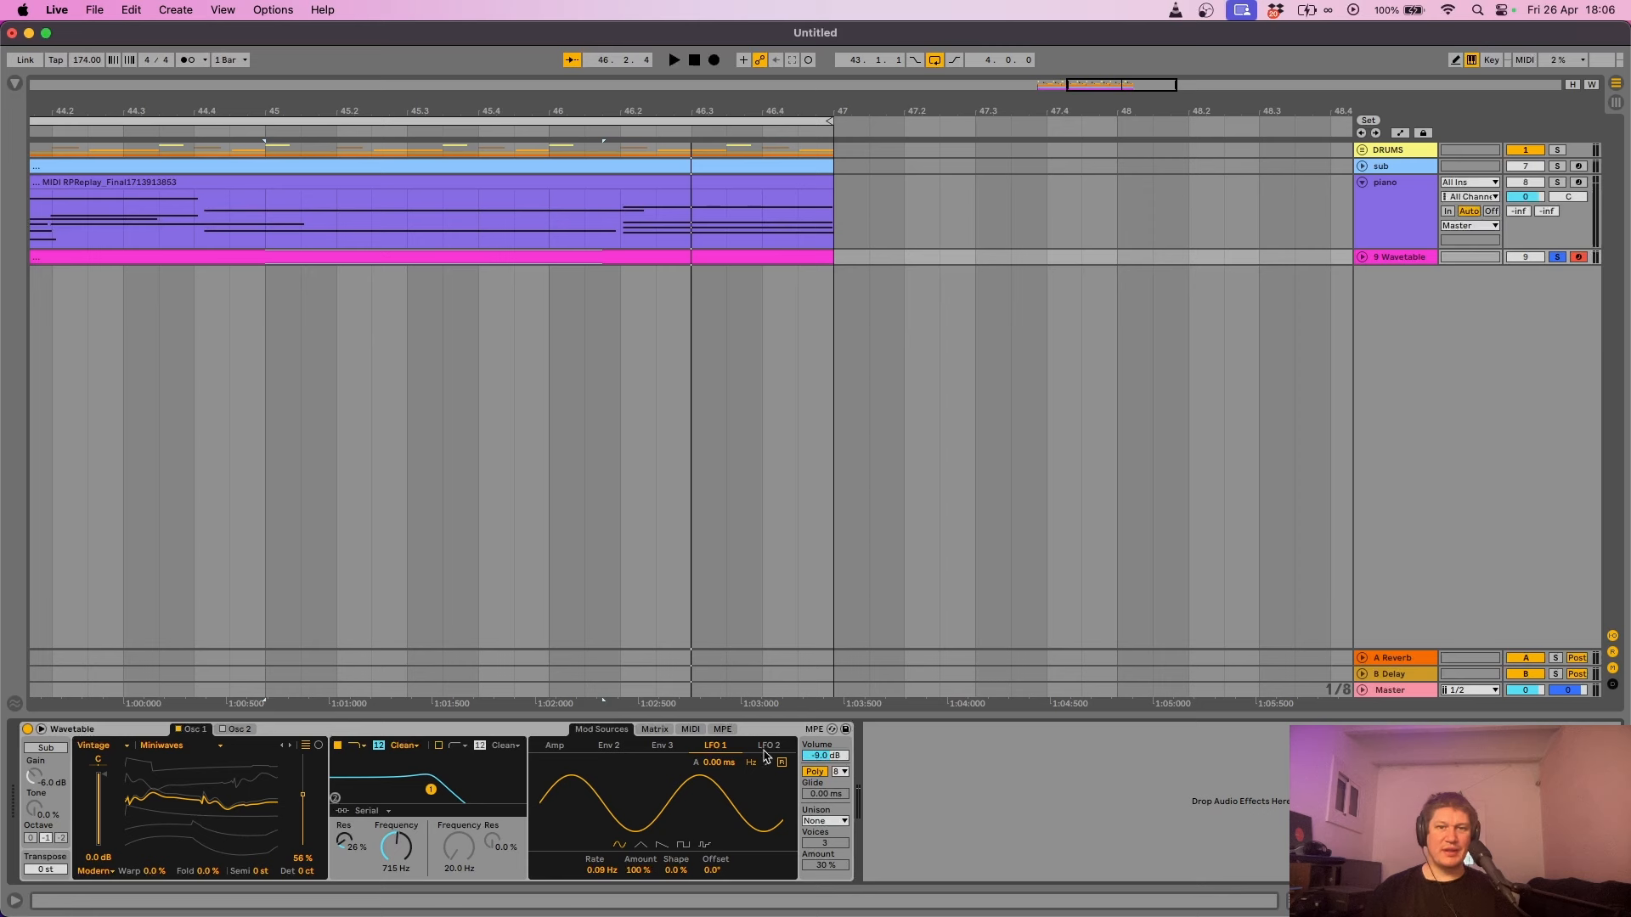
{"action": "left_click", "coordinate": [657, 736]}
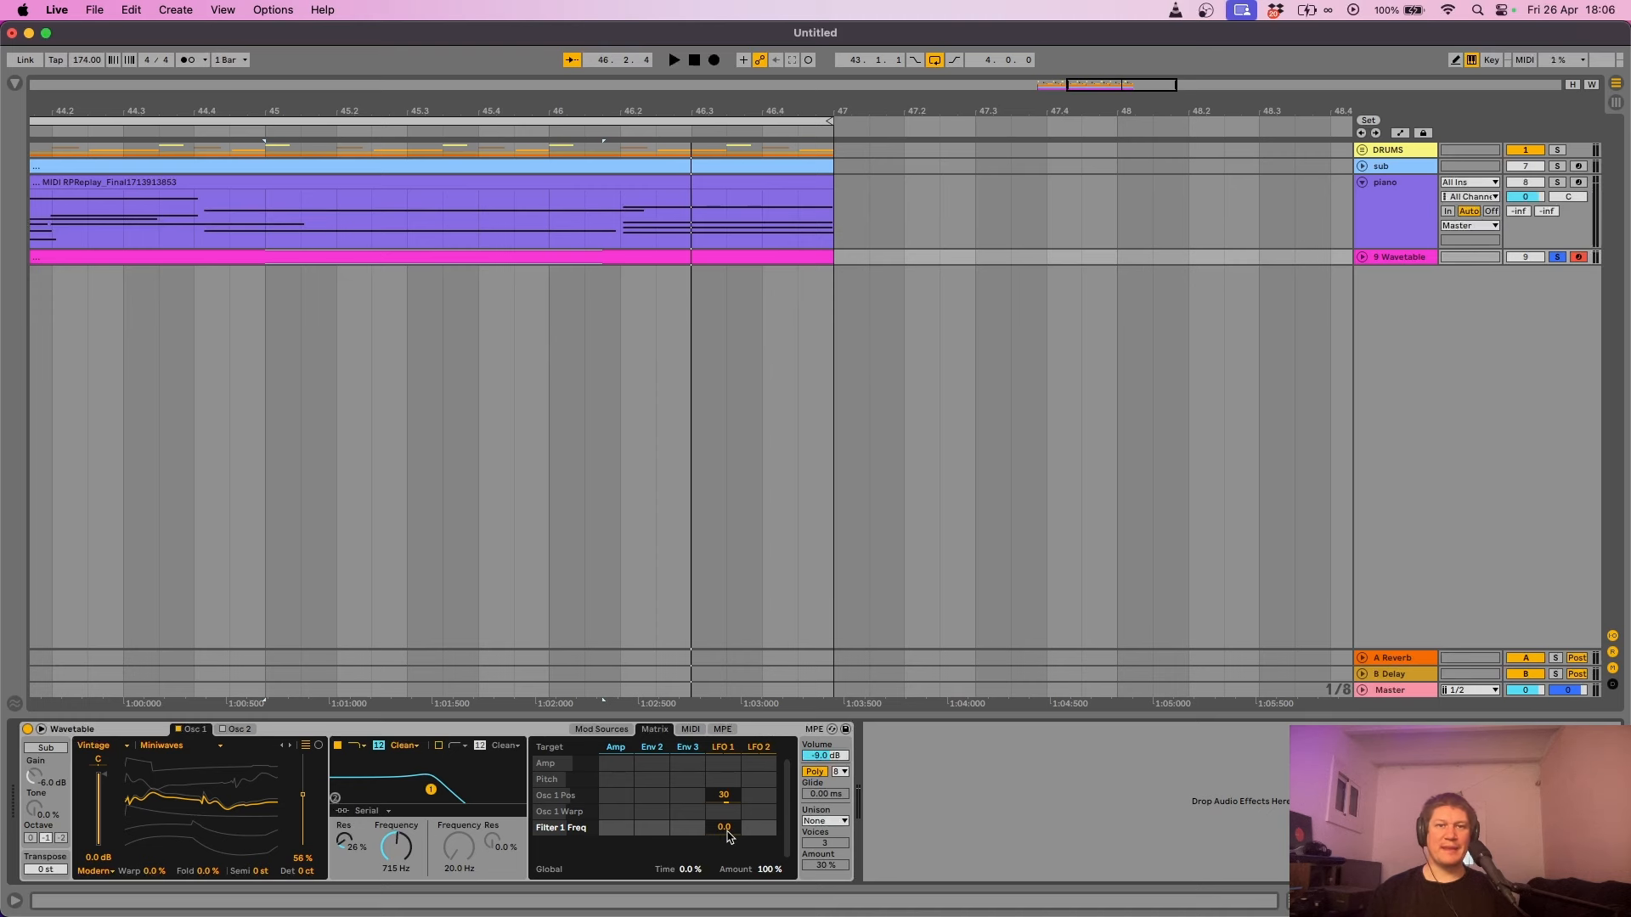
{"action": "left_click_drag", "start_coordinate": [728, 836], "coordinate": [688, 789]}
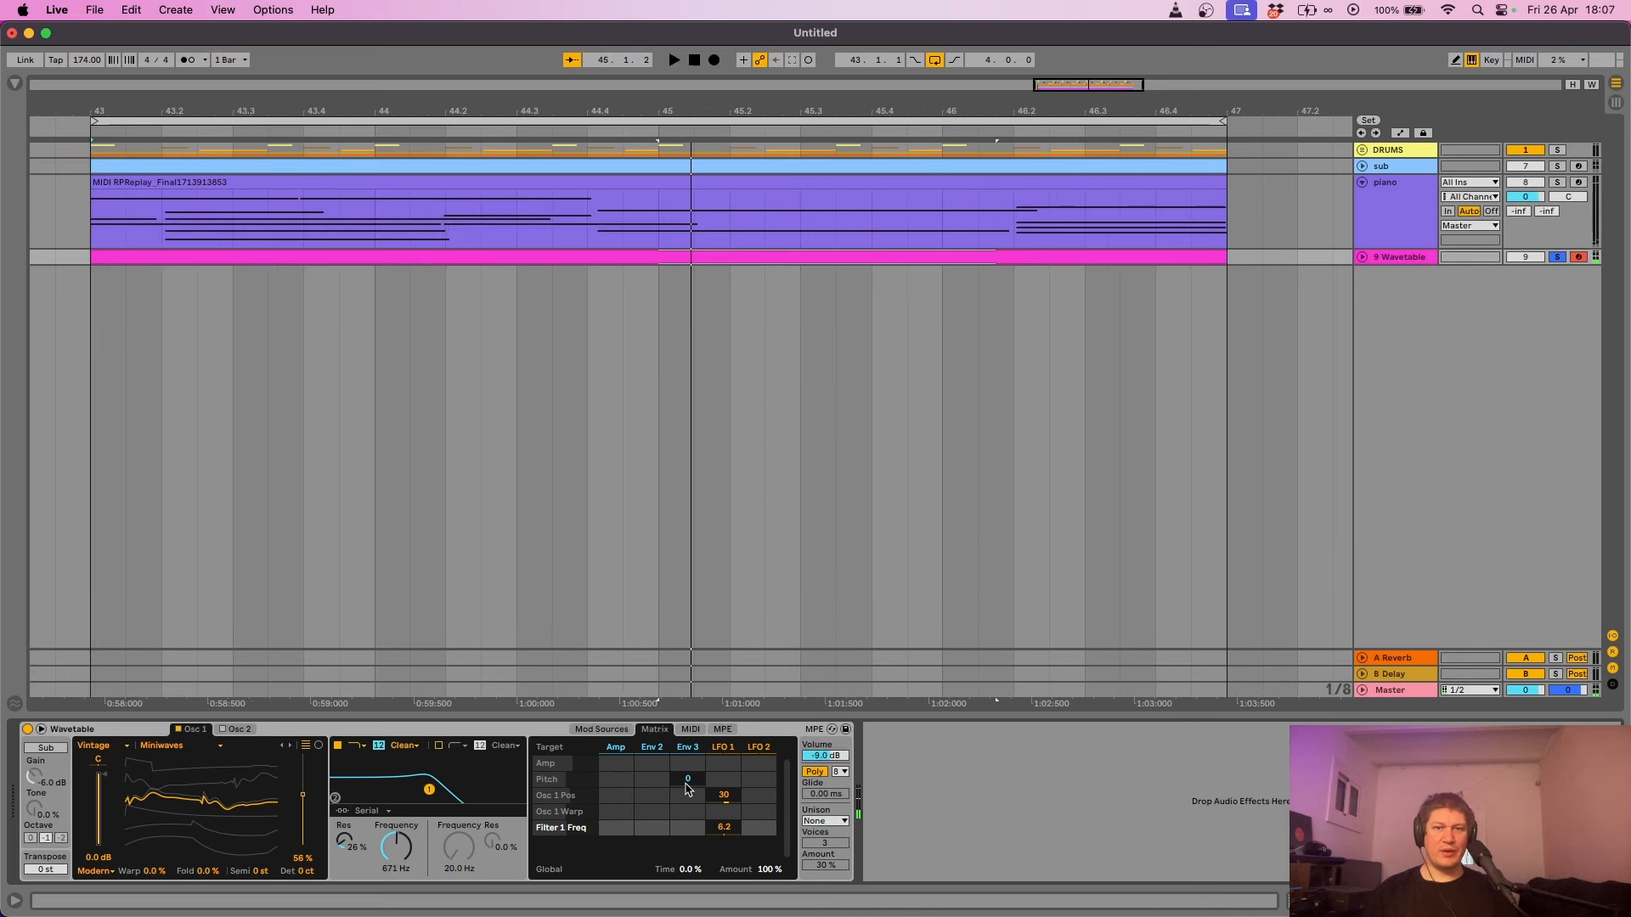
- Set the Wavetable unison mode to Classic and audition it with a short playback
{"action": "left_click", "coordinate": [839, 822]}
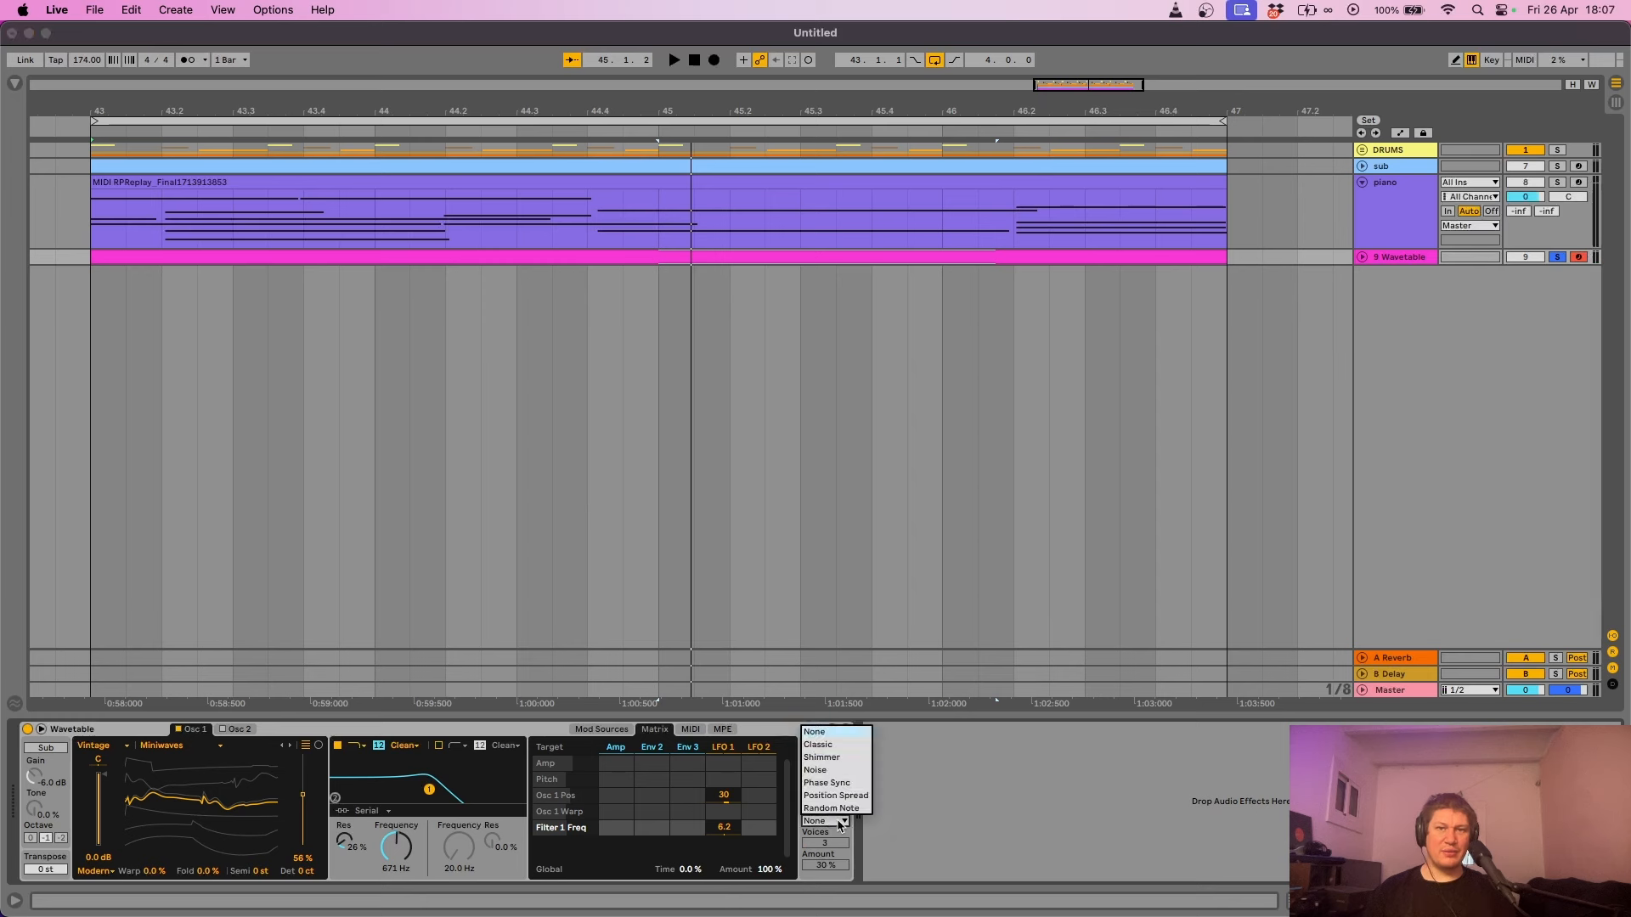
{"action": "left_click", "coordinate": [839, 745]}
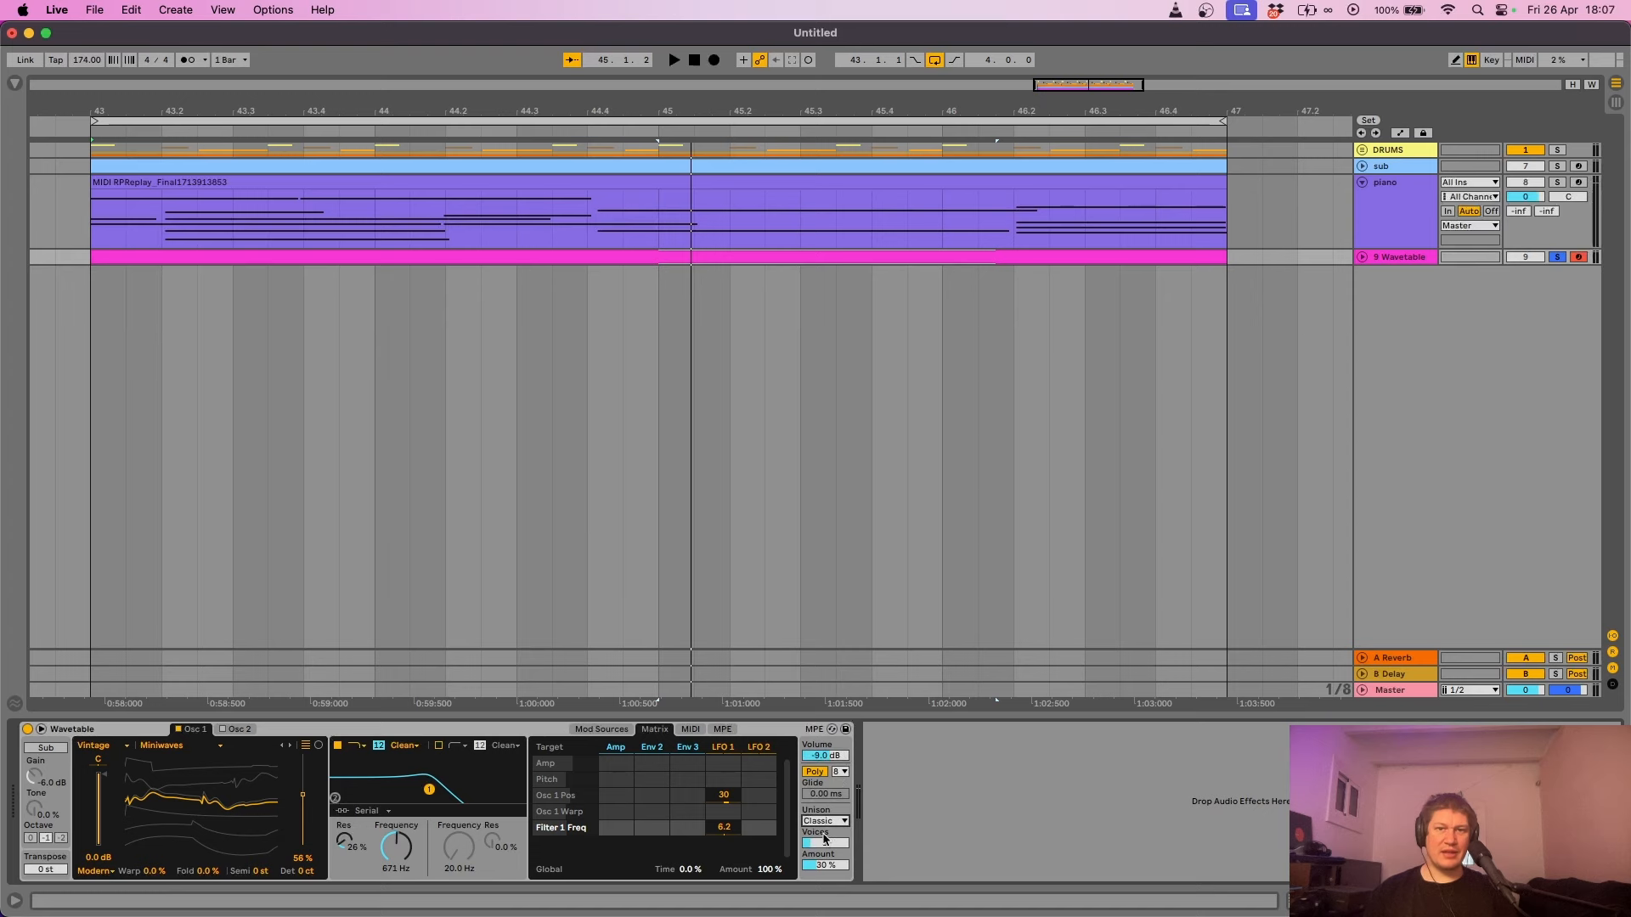
{"action": "key", "text": "space"}
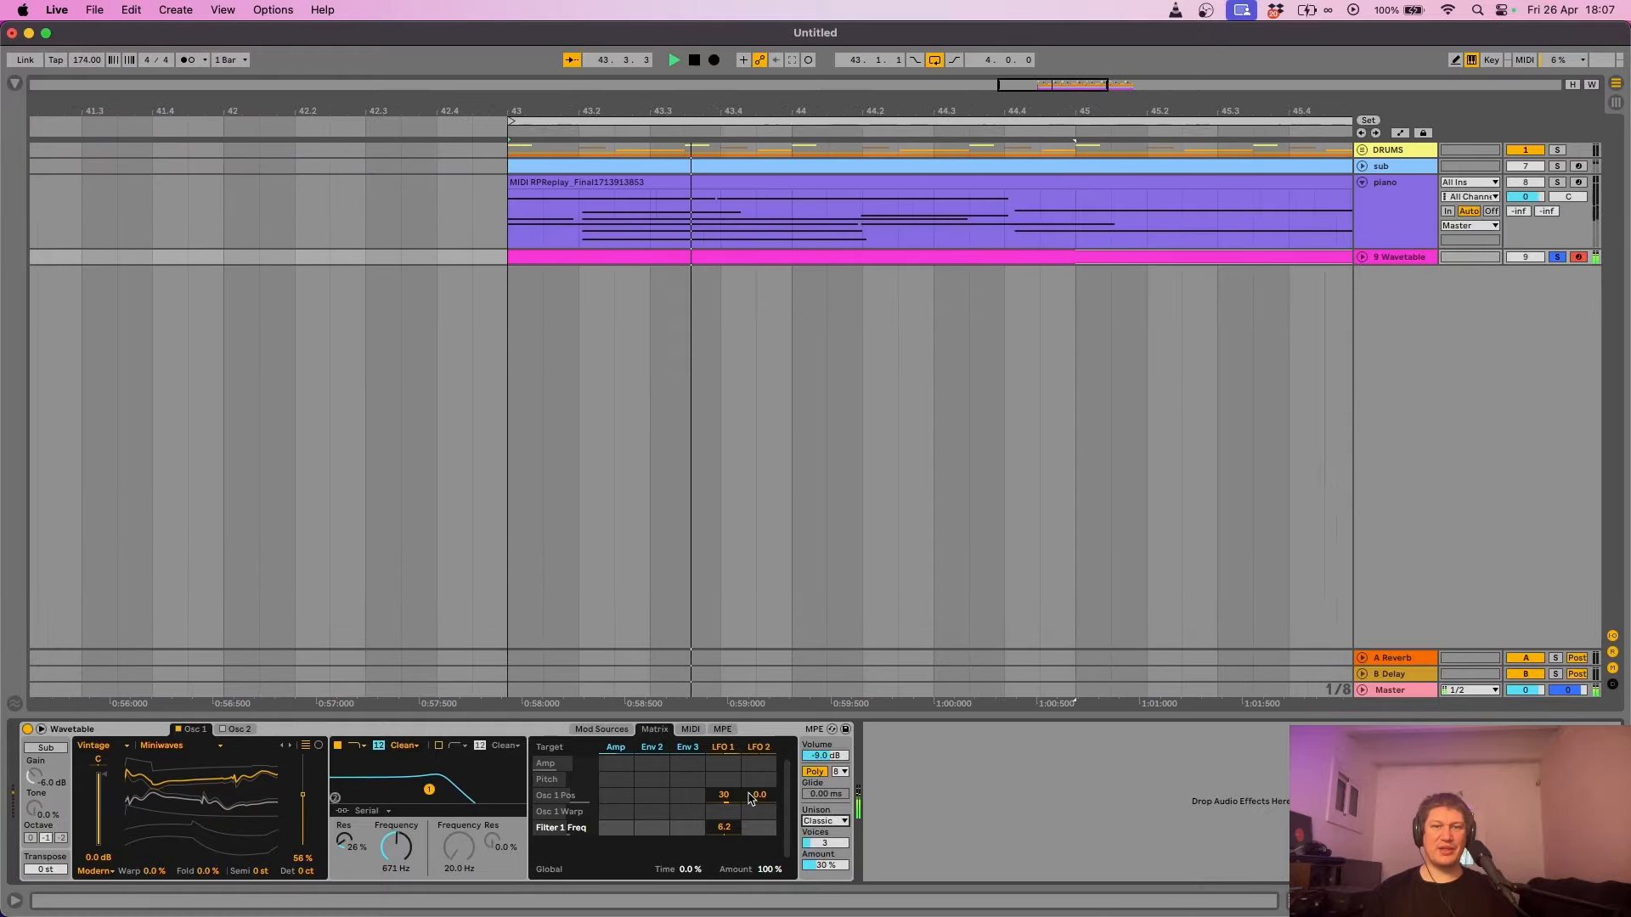
{"action": "key", "text": "space"}
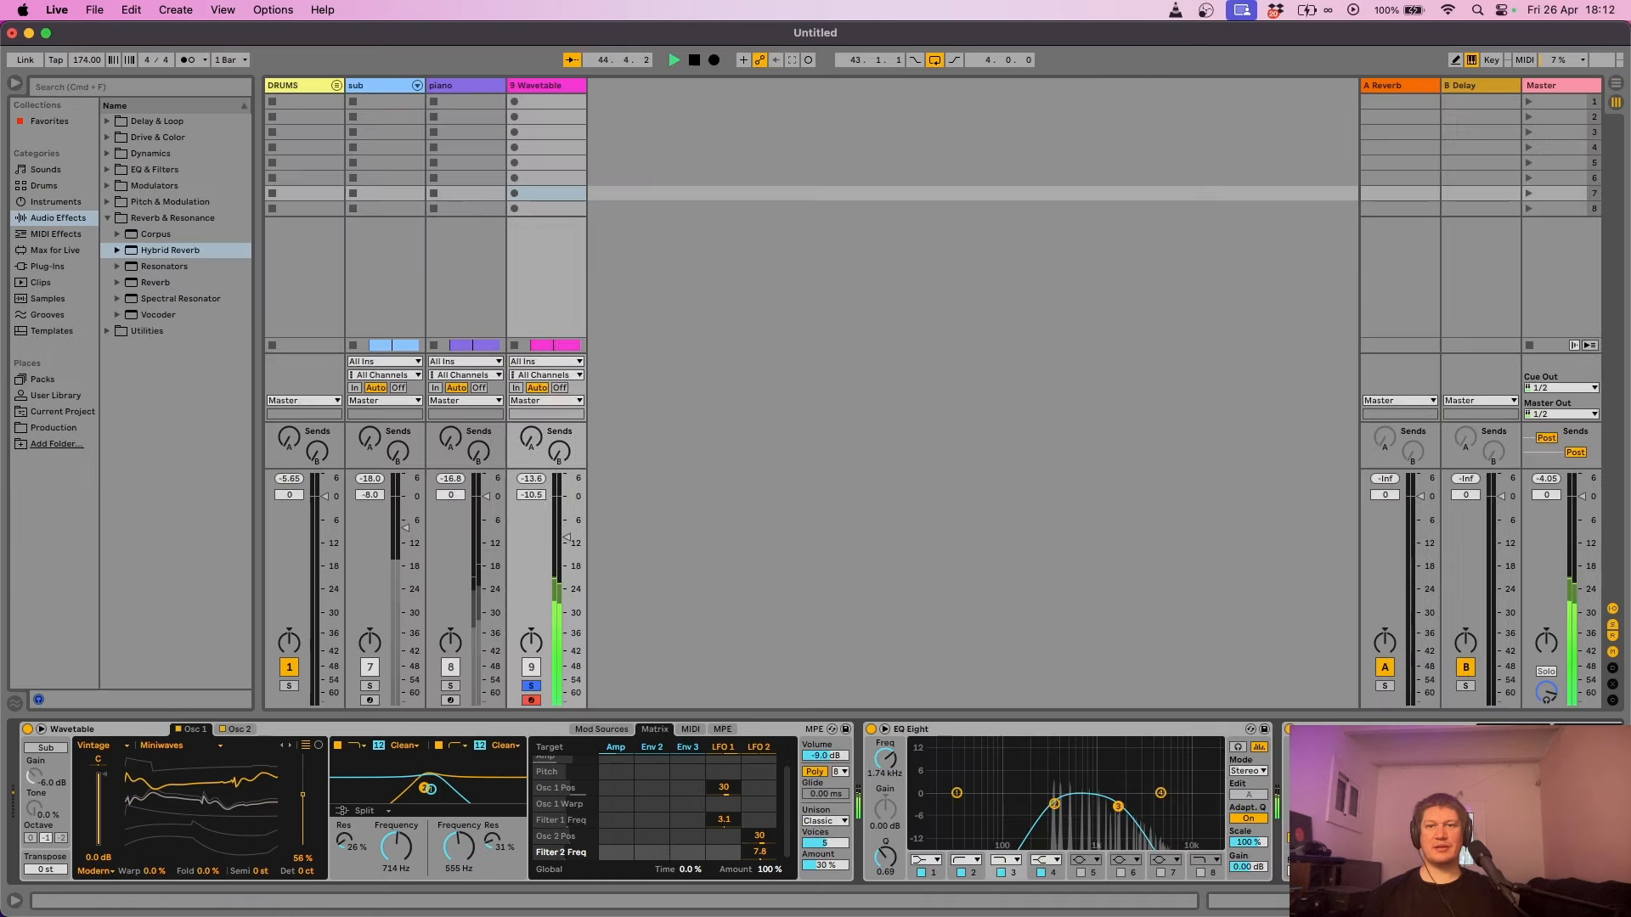
- With piano and sub soloed, lower the Wavetable EQ Eight band to 938 Hz, then clear the solos and return to Arrangement View
{"action": "left_click", "coordinate": [452, 687]}
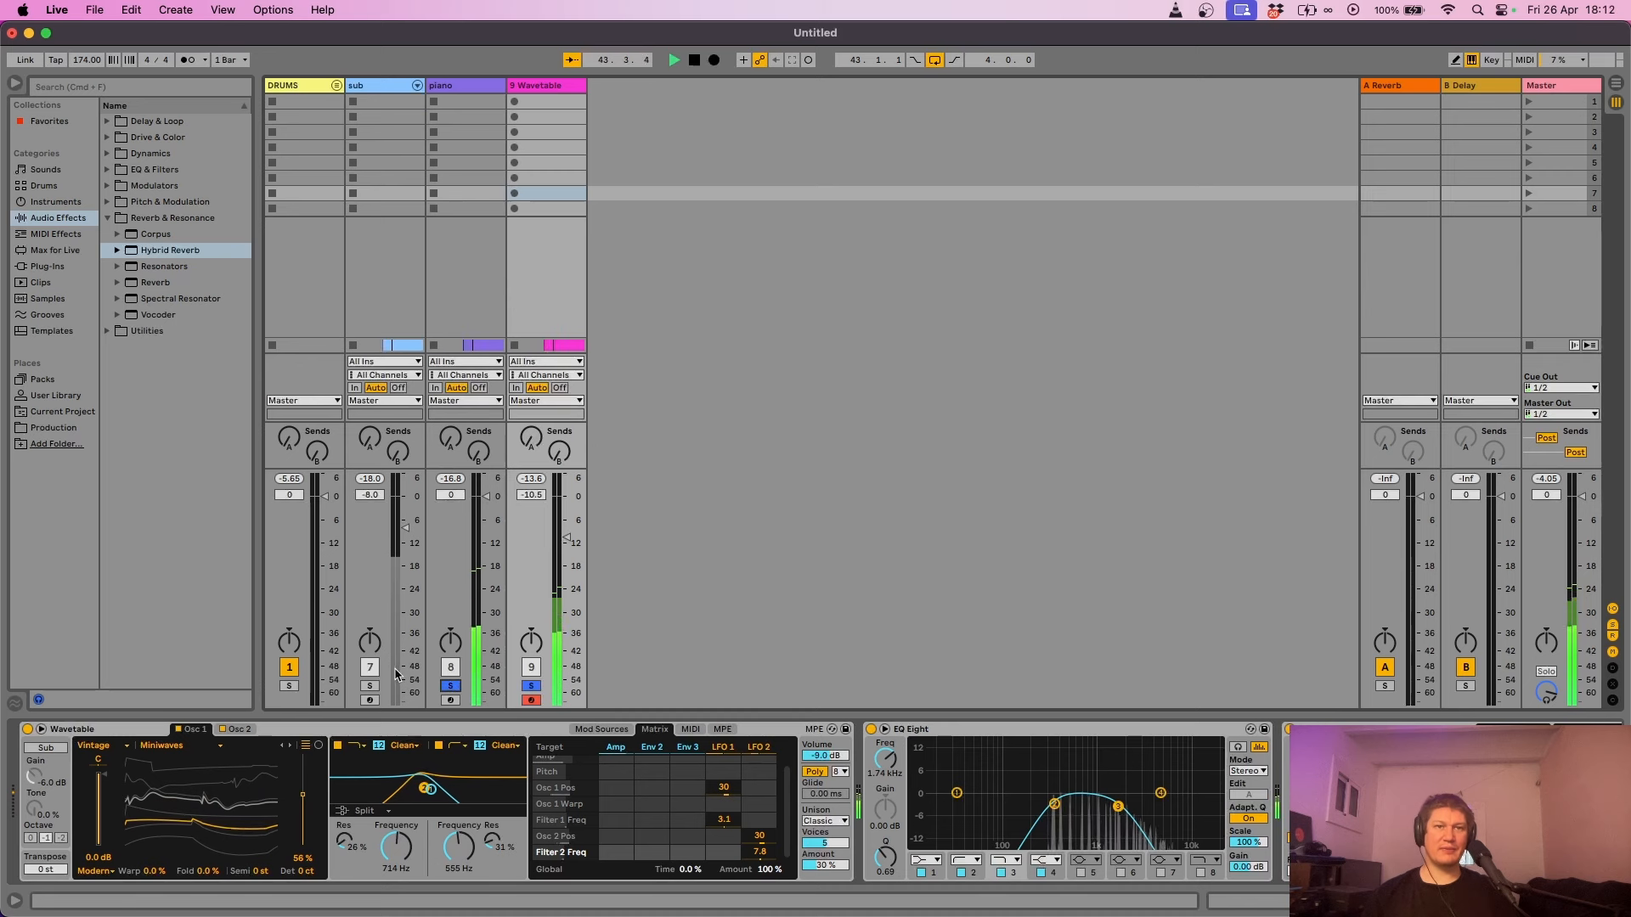
{"action": "left_click", "coordinate": [371, 687]}
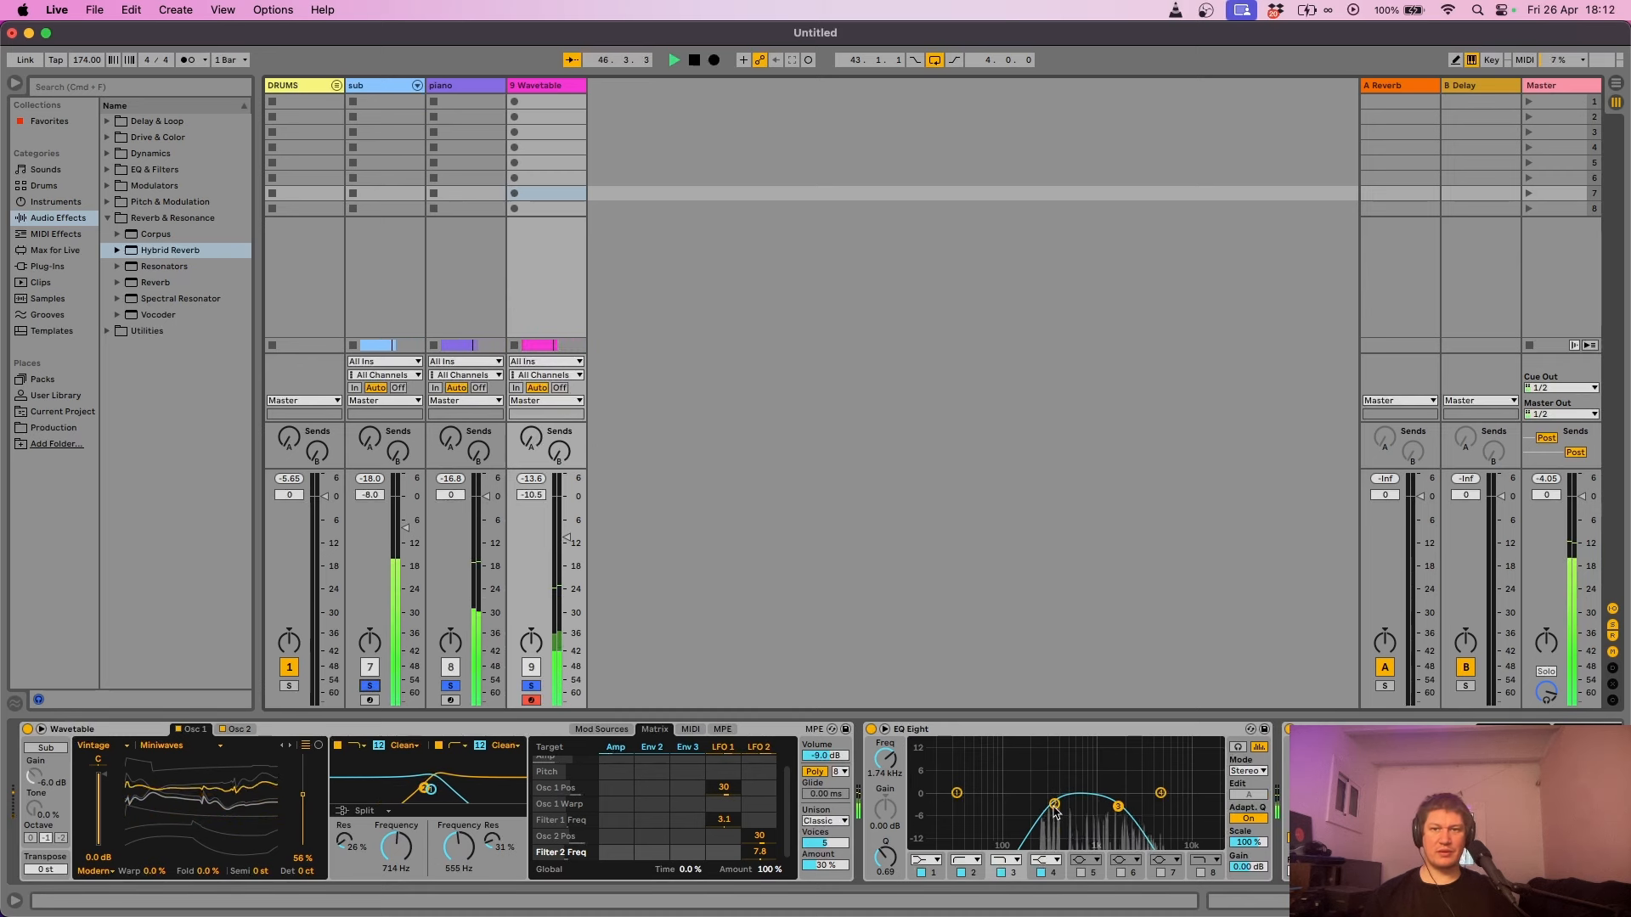
{"action": "left_click_drag", "start_coordinate": [1053, 803], "coordinate": [1093, 805]}
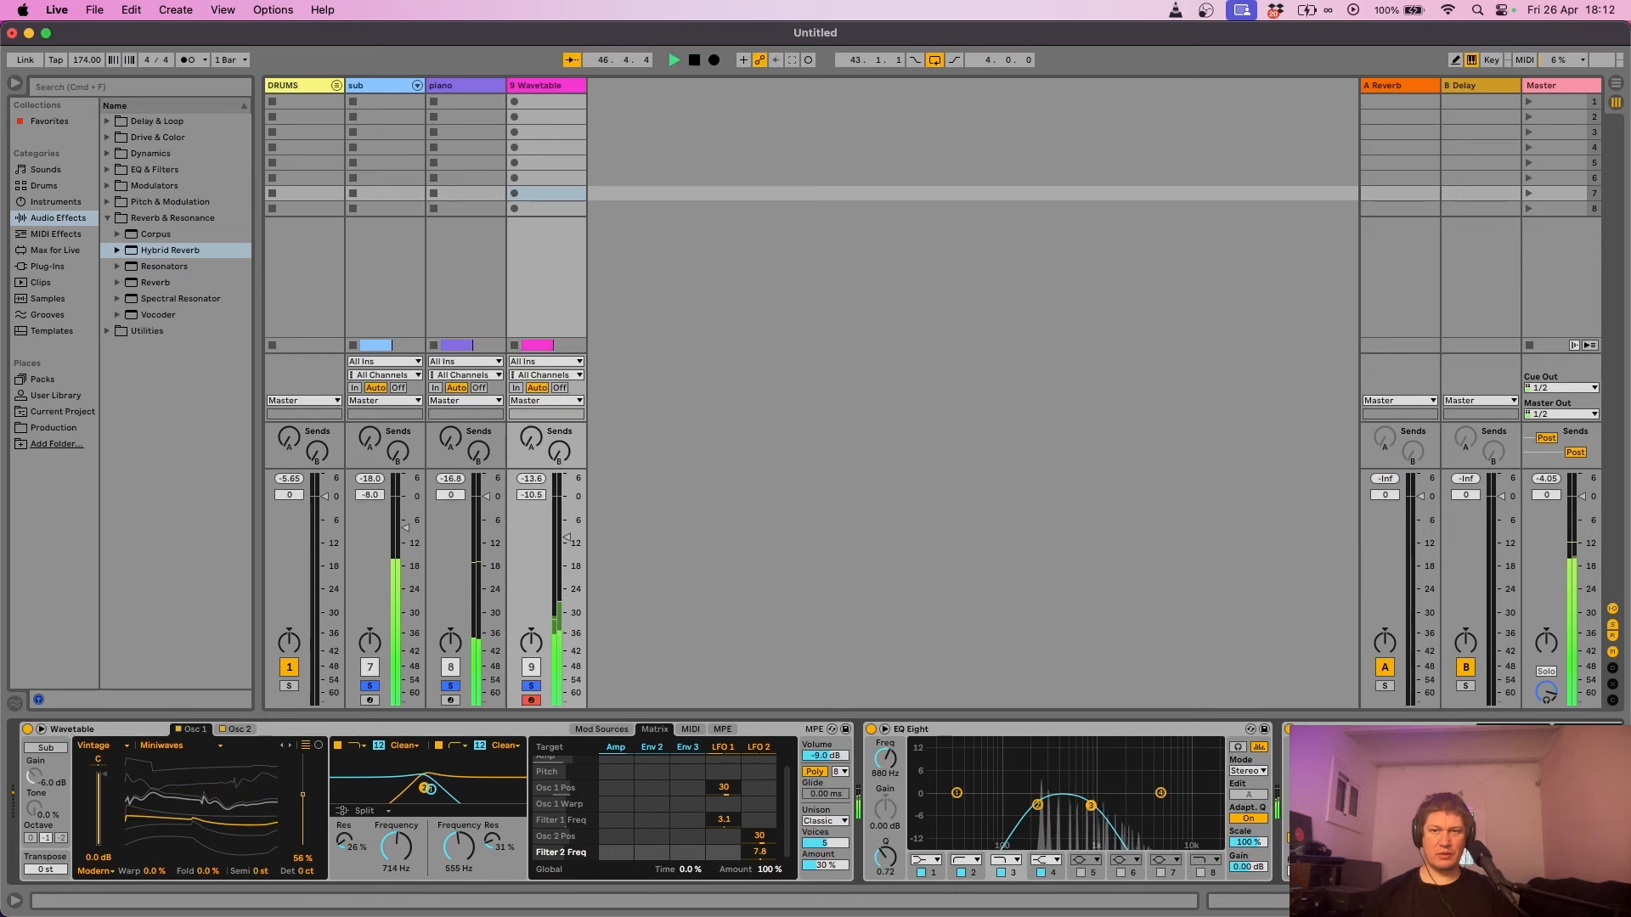
{"action": "left_click", "coordinate": [529, 687]}
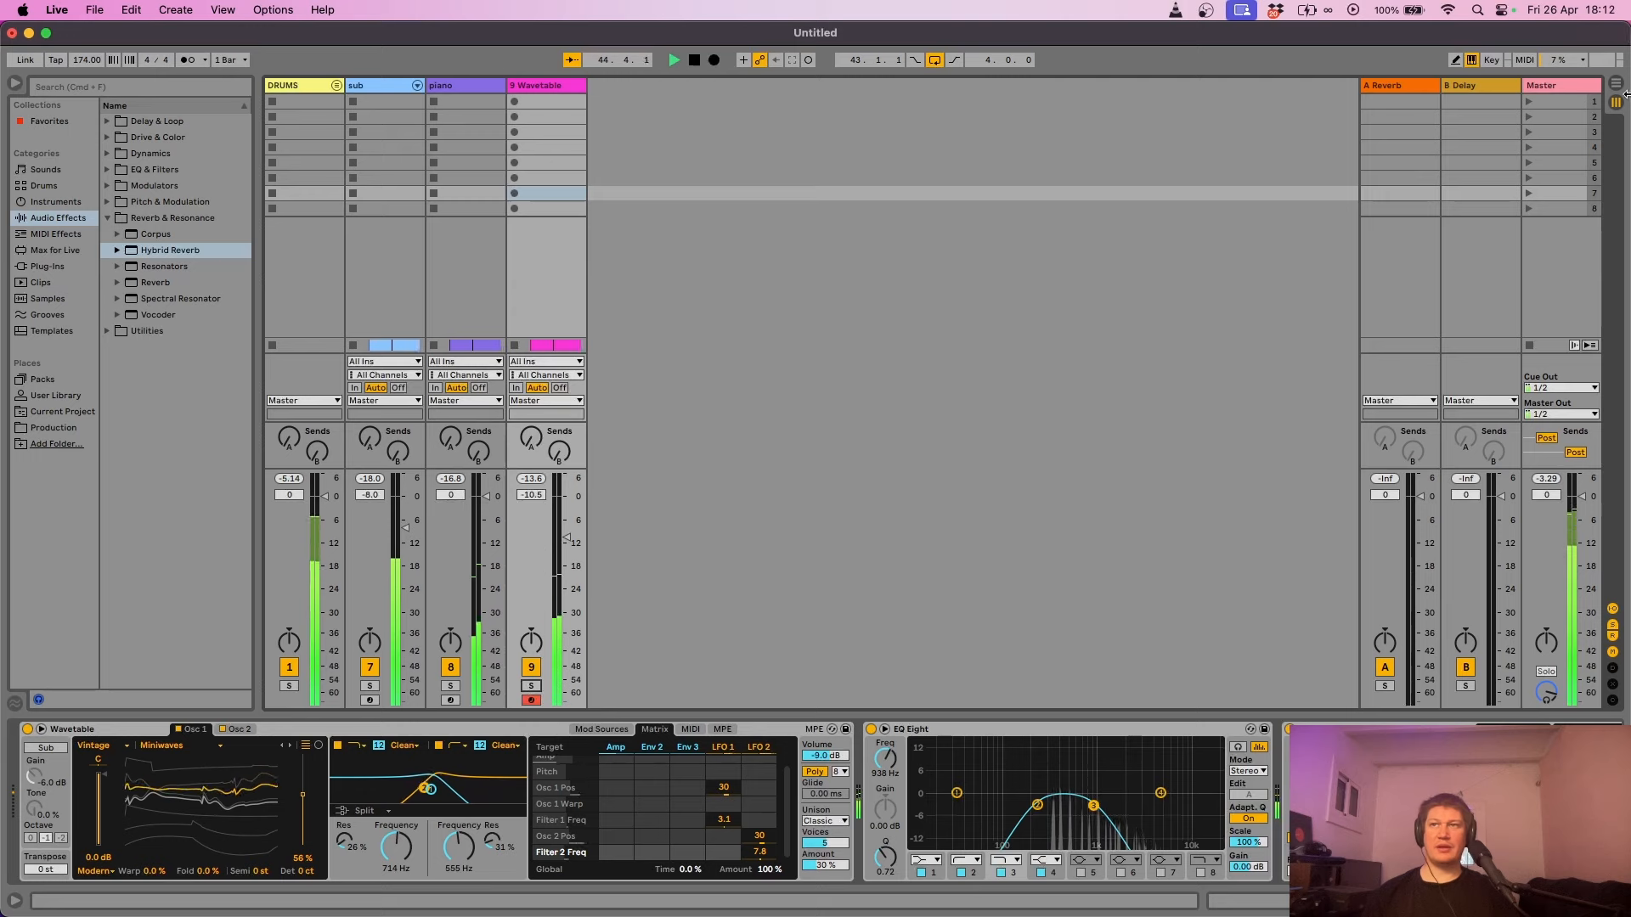
{"action": "key", "text": "Tab"}
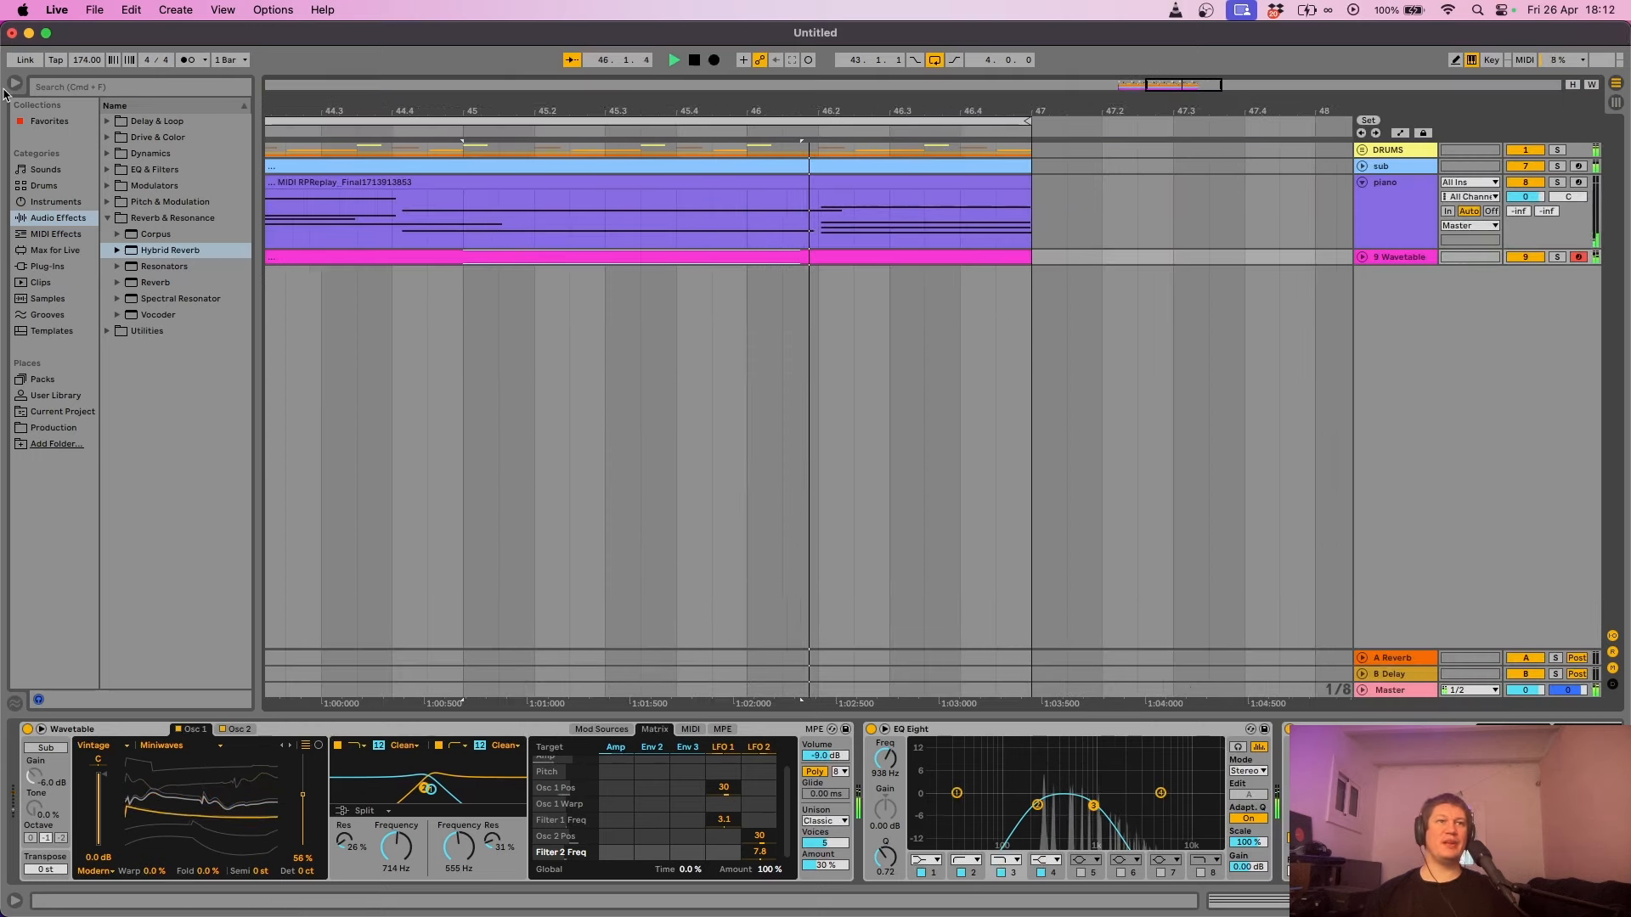
- Hide the browser, zoom out the arrangement and collapse the piano track
{"action": "key", "text": "super+alt+b"}
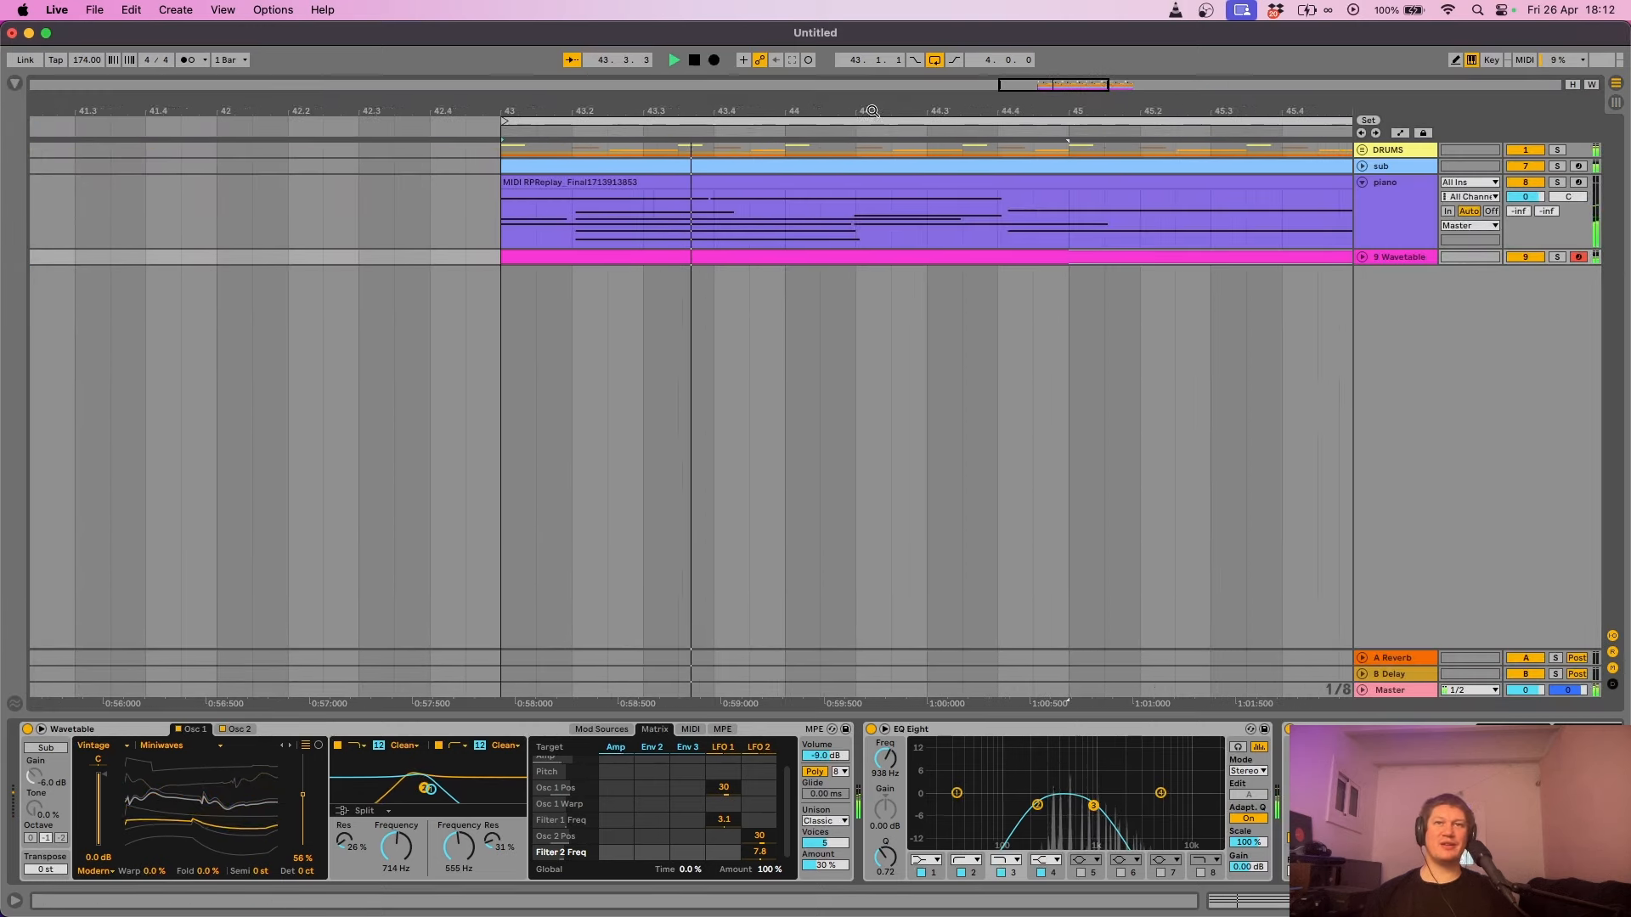
{"action": "left_click_drag", "start_coordinate": [879, 111], "coordinate": [670, 96]}
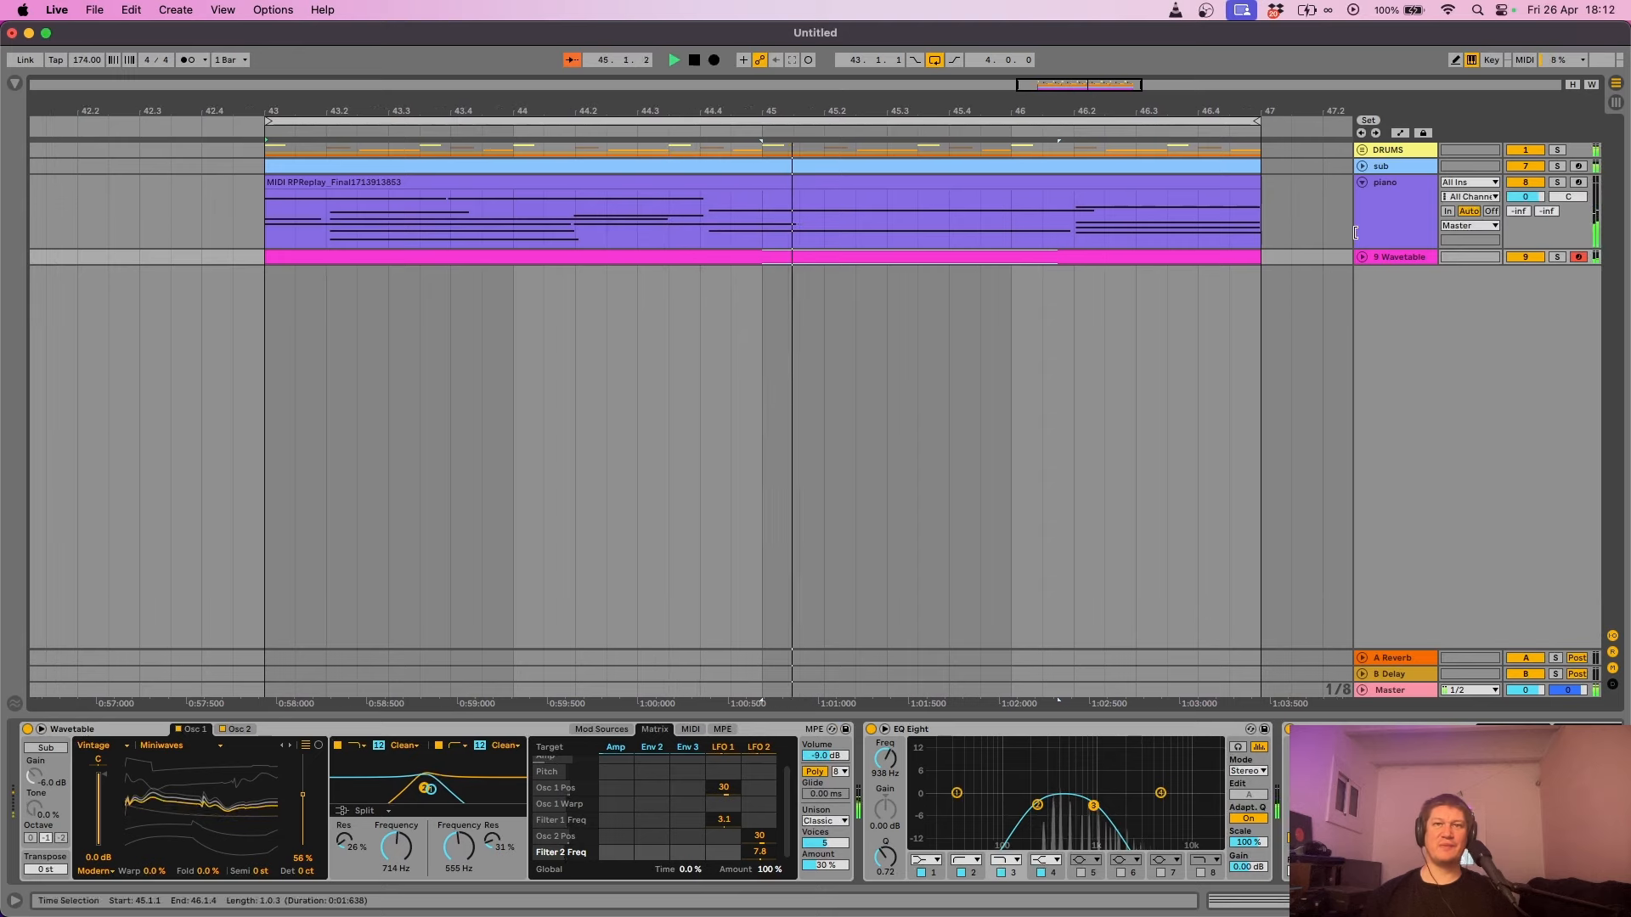
{"action": "left_click", "coordinate": [1361, 182]}
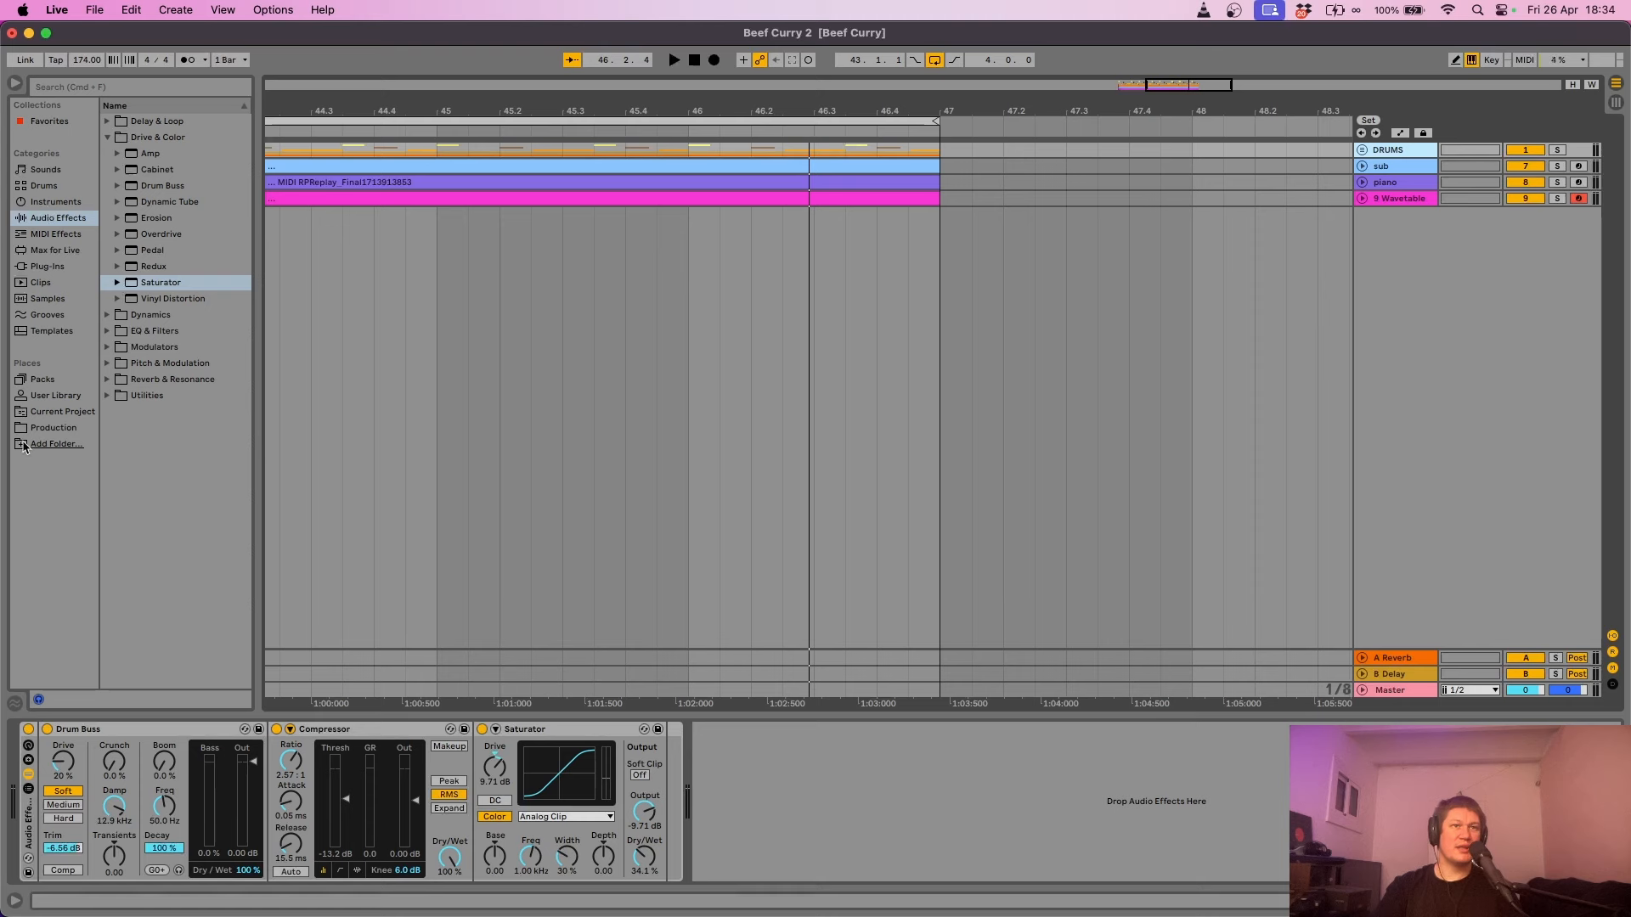
- Preview think--all5.wav in Production > Jungle Breaks and drag it into the arrangement
{"action": "left_click", "coordinate": [53, 428]}
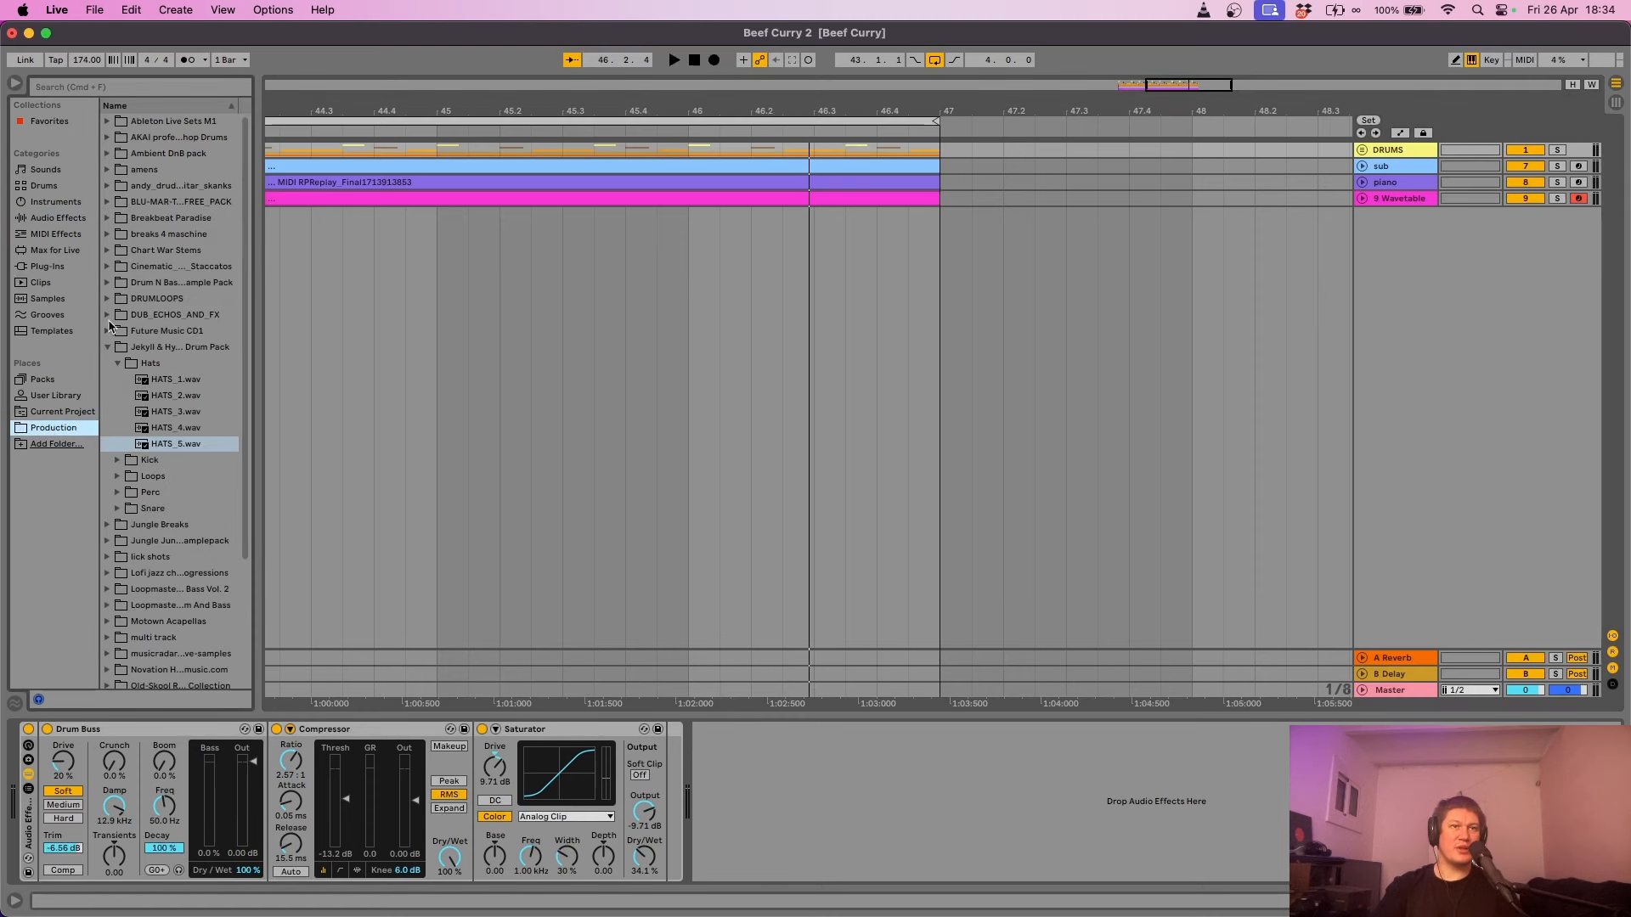
{"action": "left_click", "coordinate": [107, 348]}
{"action": "left_click", "coordinate": [108, 364]}
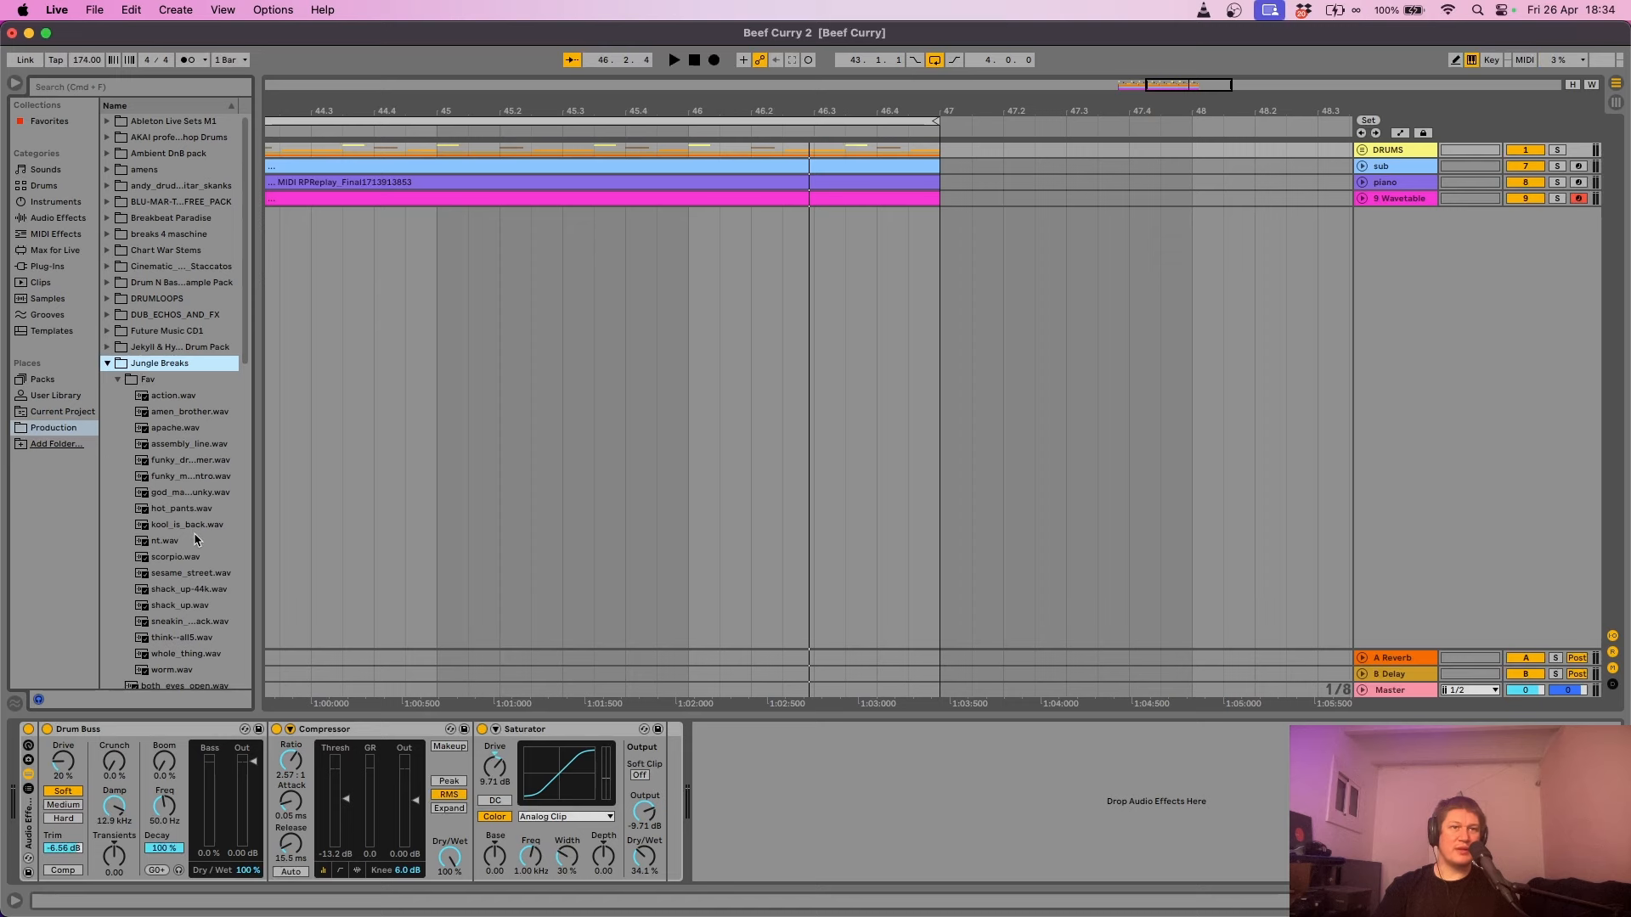
{"action": "left_click", "coordinate": [183, 639]}
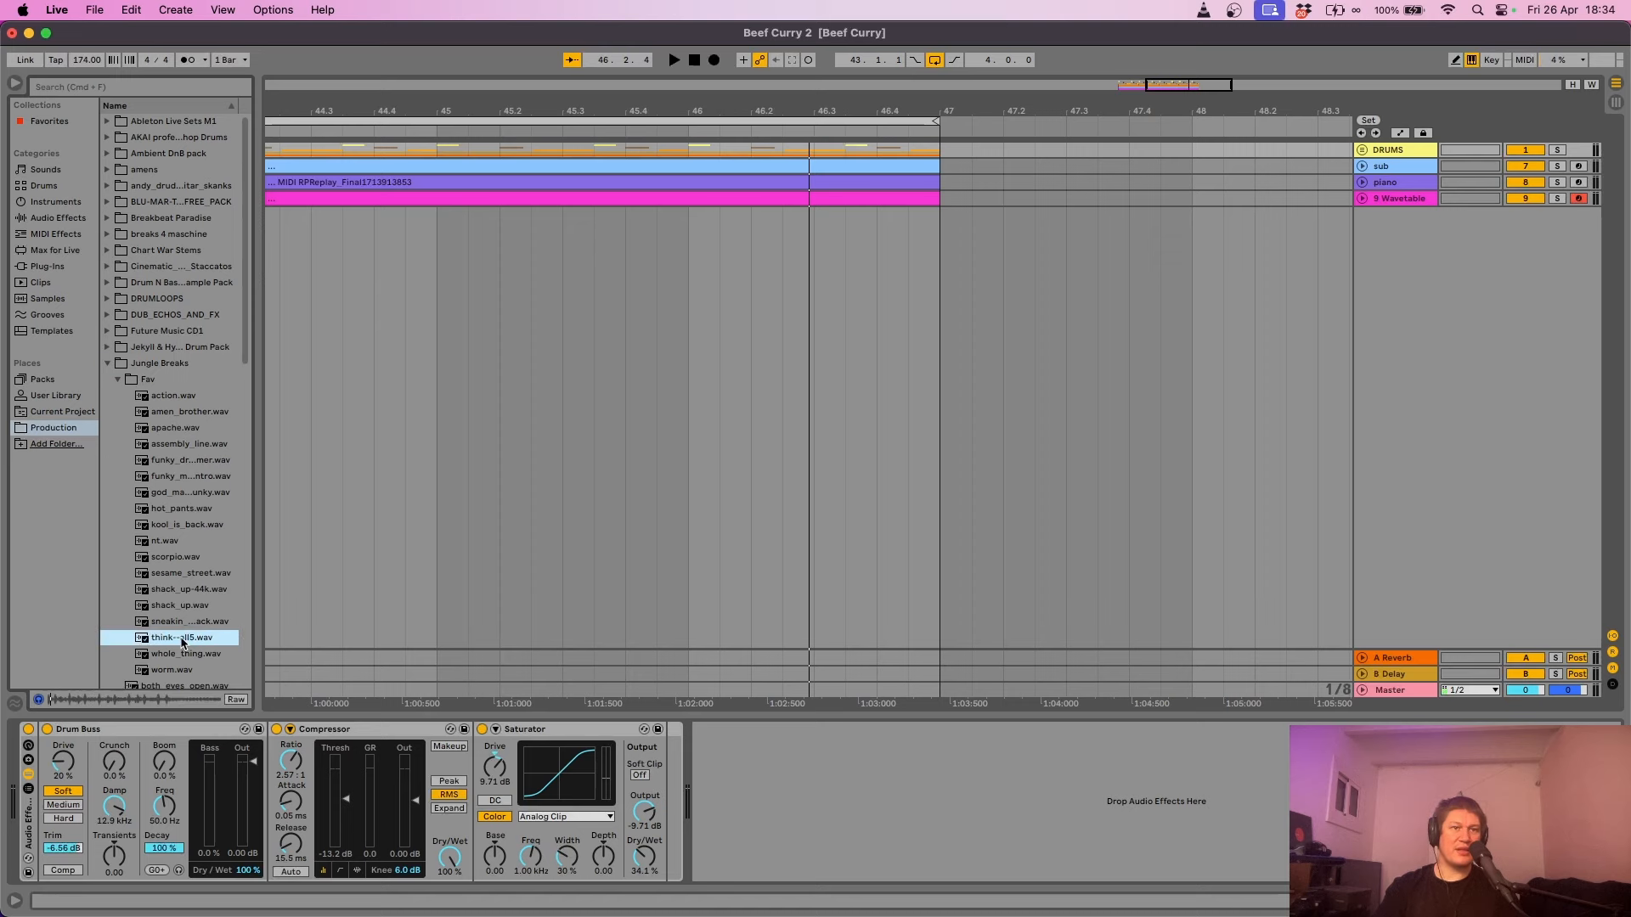
{"action": "left_click_drag", "start_coordinate": [184, 643], "coordinate": [365, 401]}
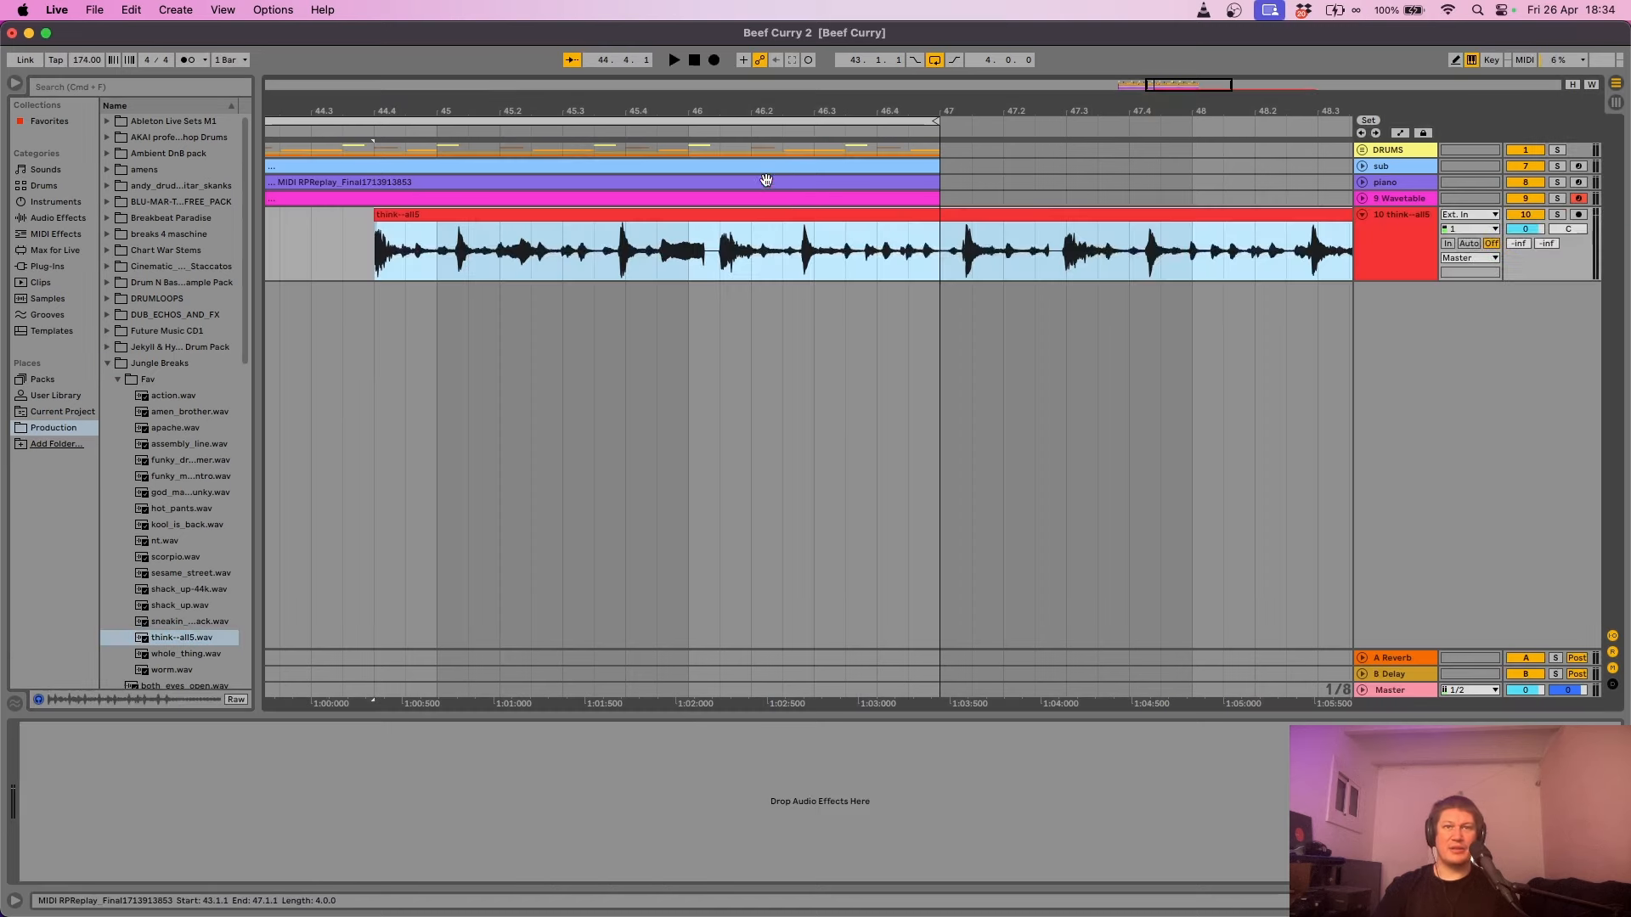
- Place the think--all5 break on a new track, turn off warping, and delete its leading and trailing pieces
{"action": "left_click_drag", "start_coordinate": [997, 107], "coordinate": [763, 65]}
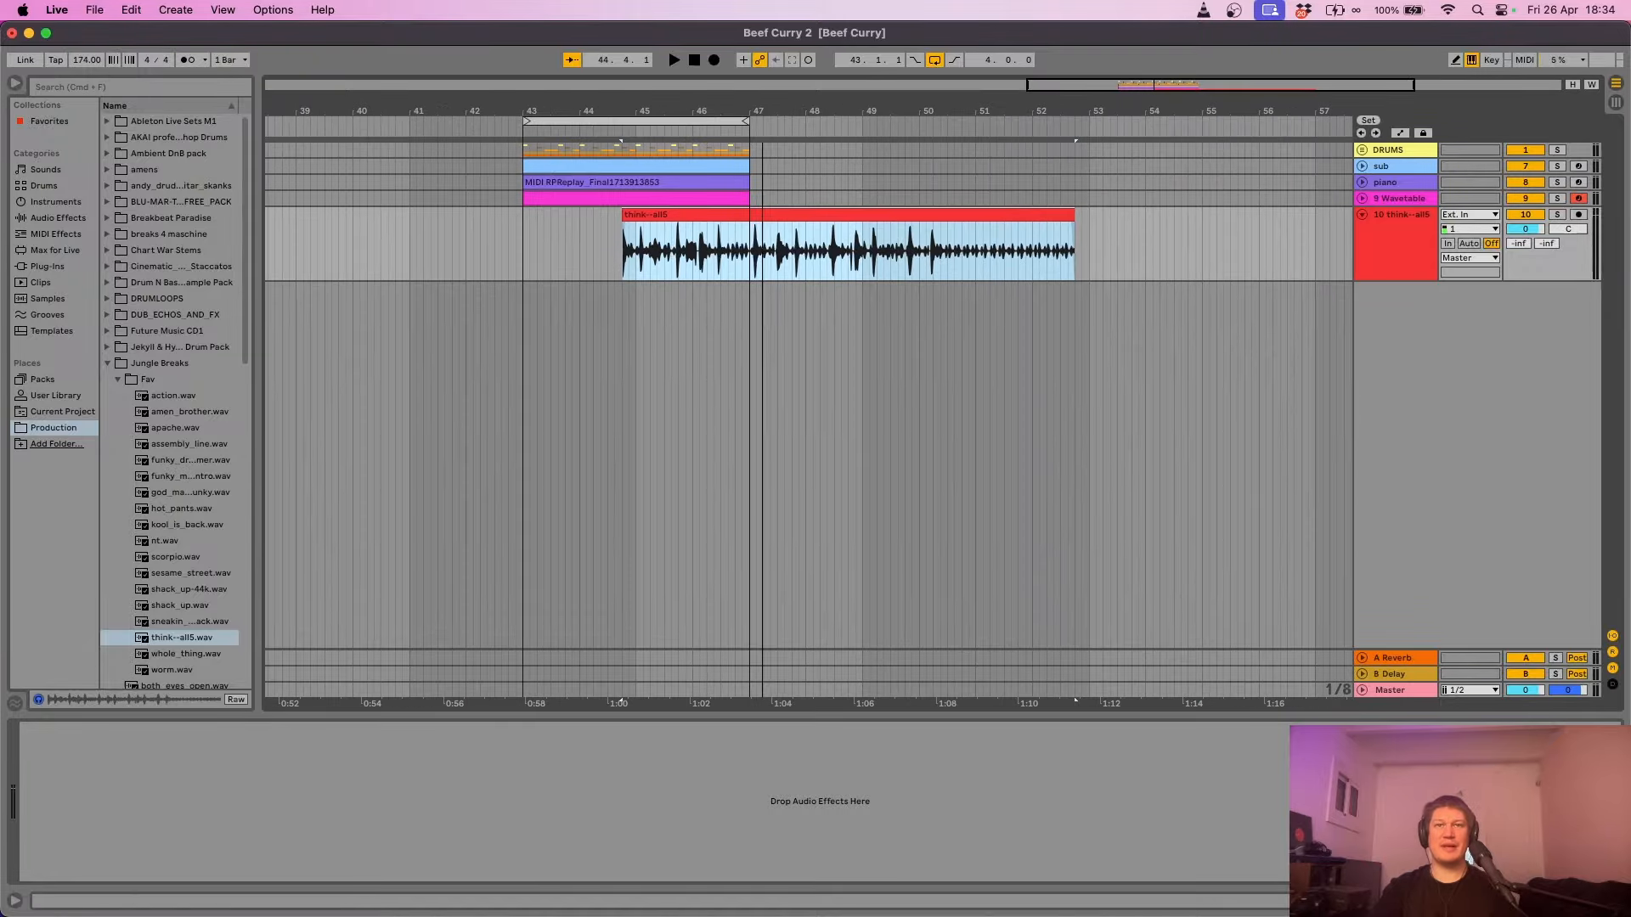
{"action": "double_click", "coordinate": [831, 217]}
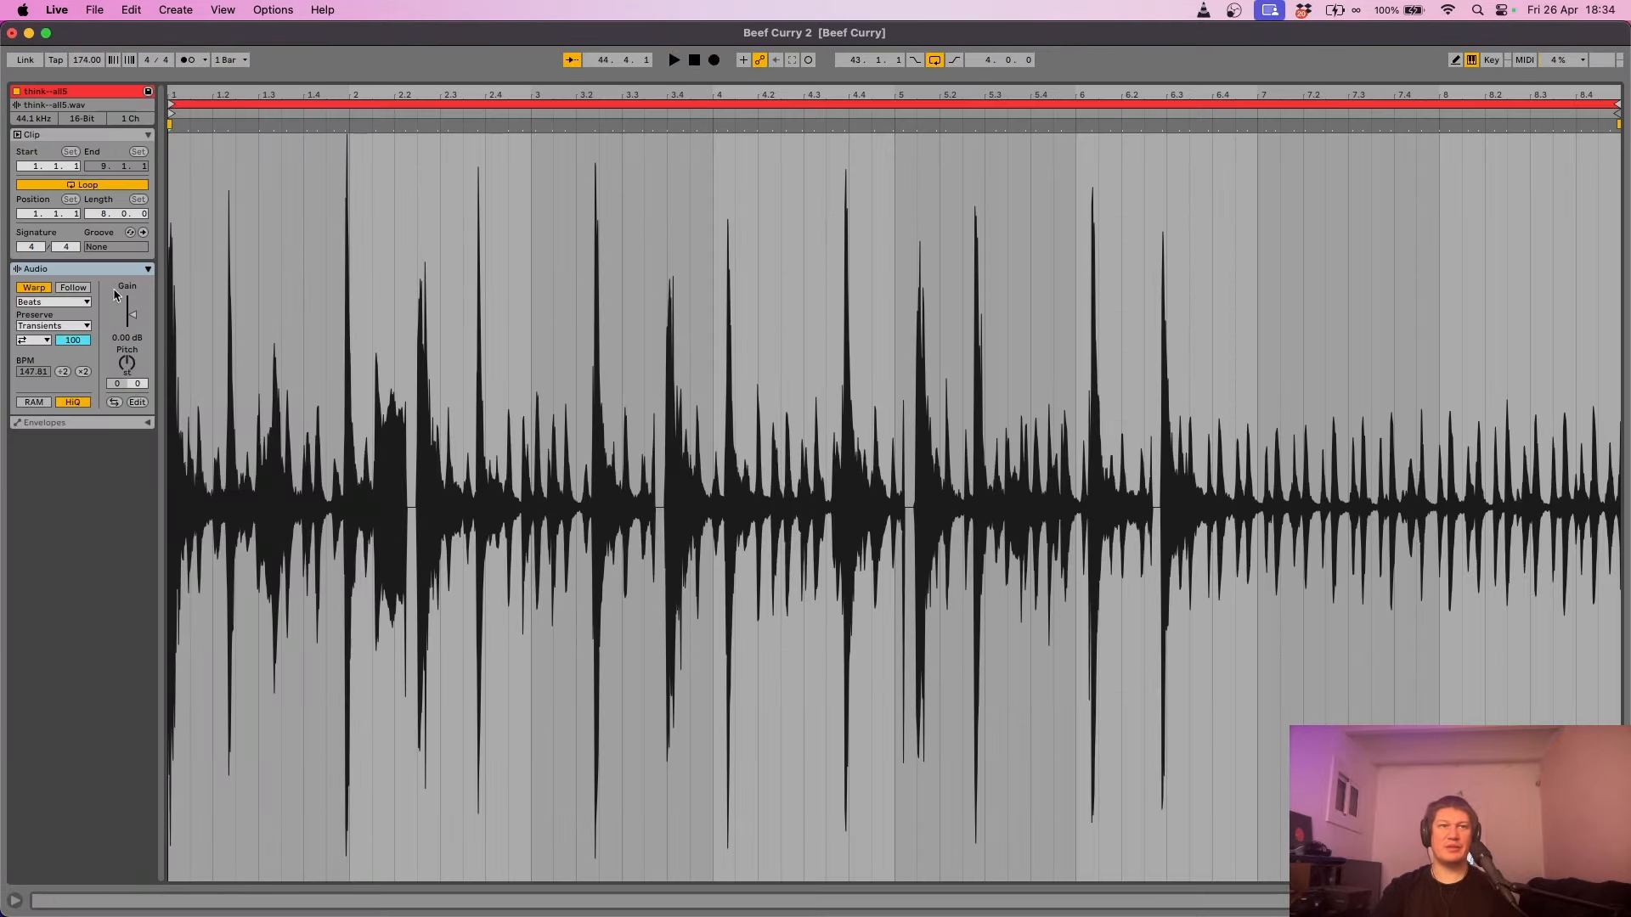
{"action": "left_click", "coordinate": [37, 288]}
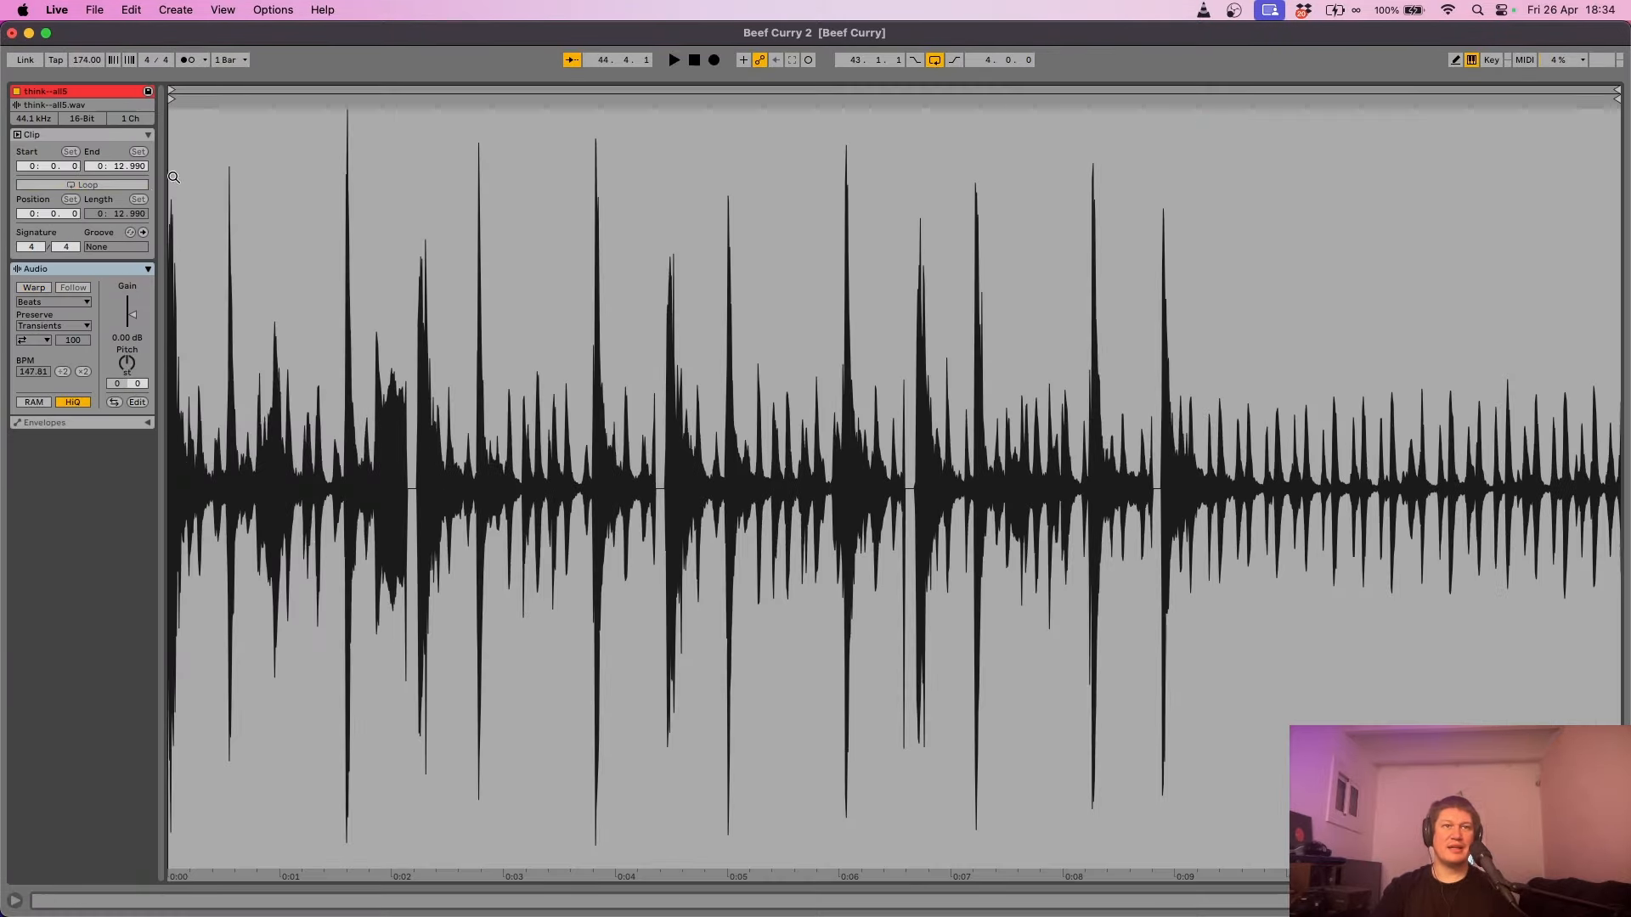
{"action": "left_click_drag", "start_coordinate": [205, 120], "coordinate": [346, 139]}
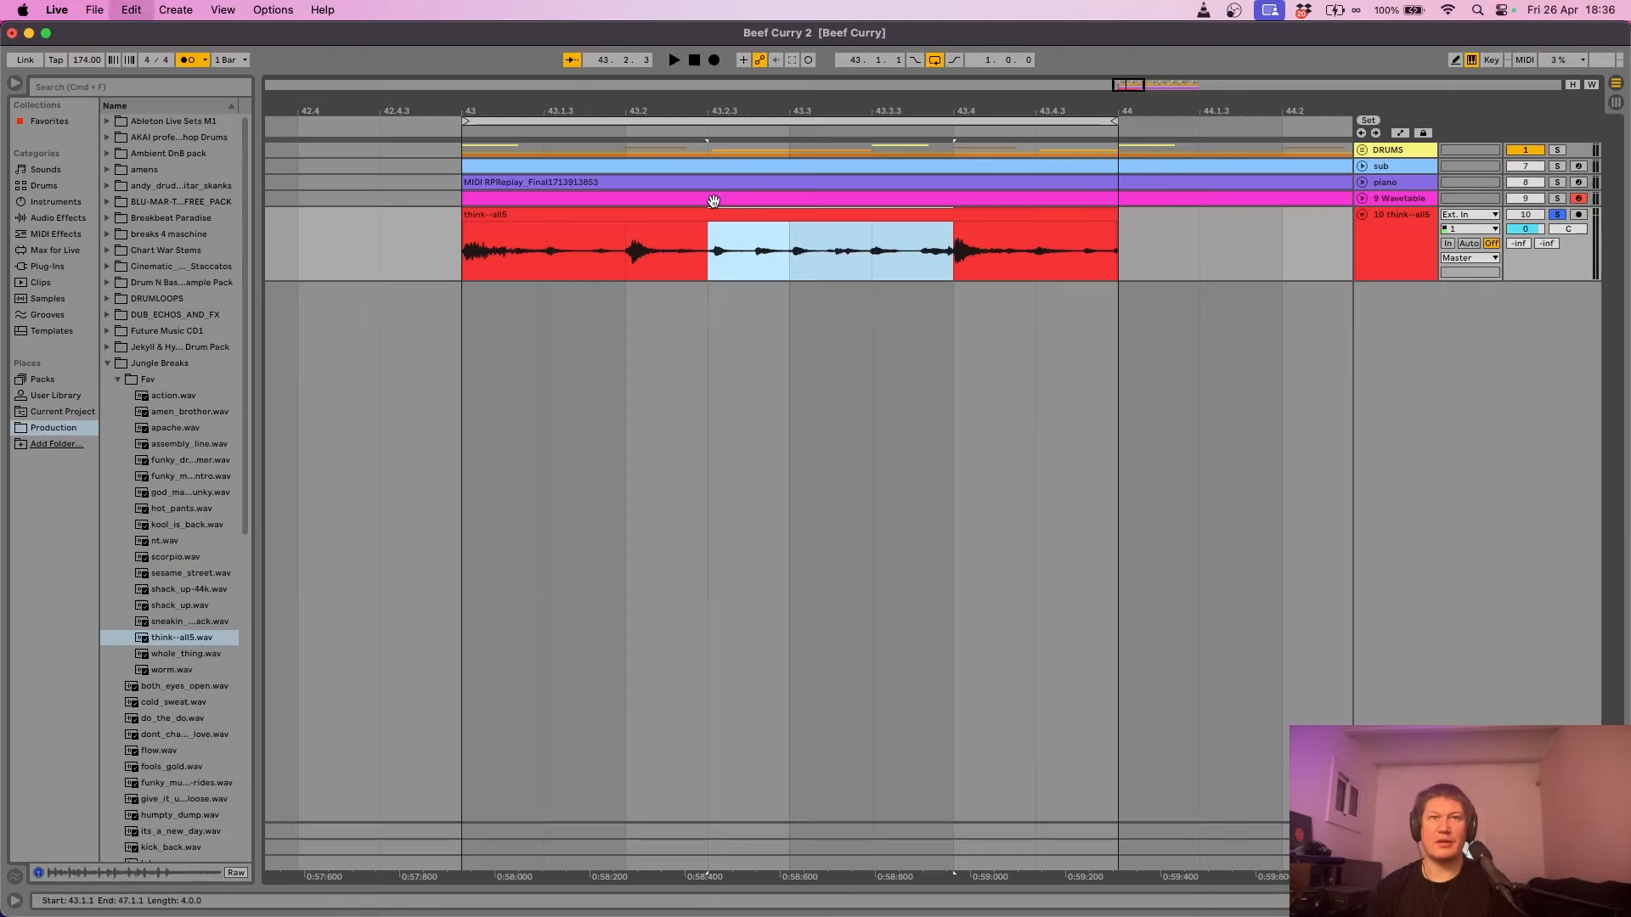
{"action": "key", "text": "super+e"}
{"action": "left_click", "coordinate": [594, 207]}
{"action": "key", "text": "Delete"}
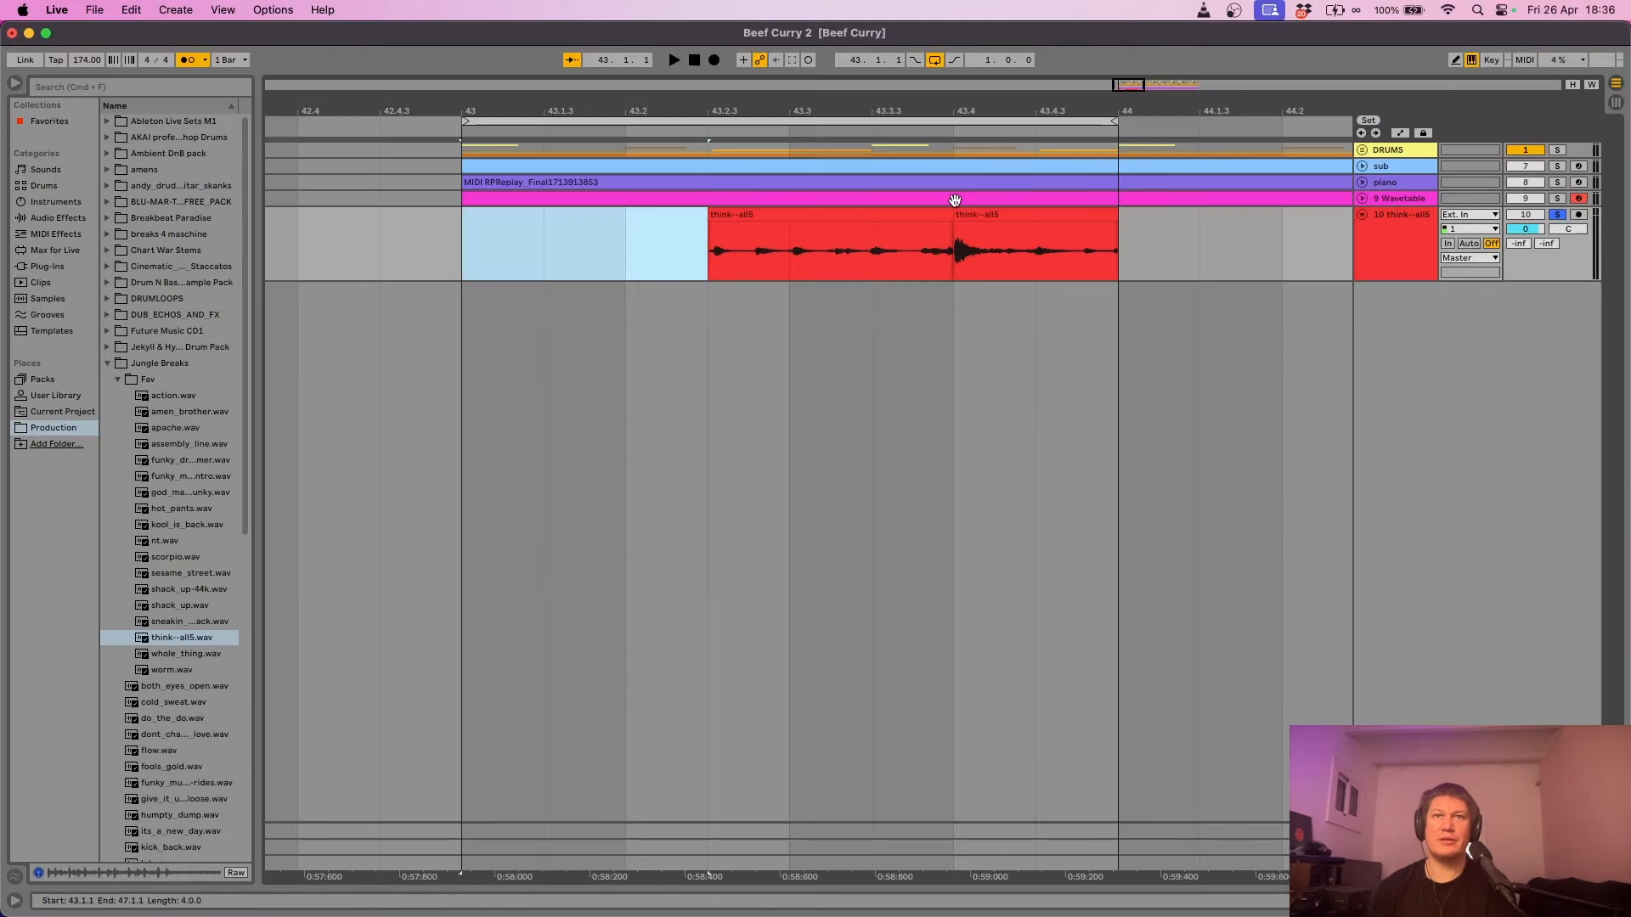
{"action": "left_click", "coordinate": [1001, 219]}
{"action": "key", "text": "Delete"}
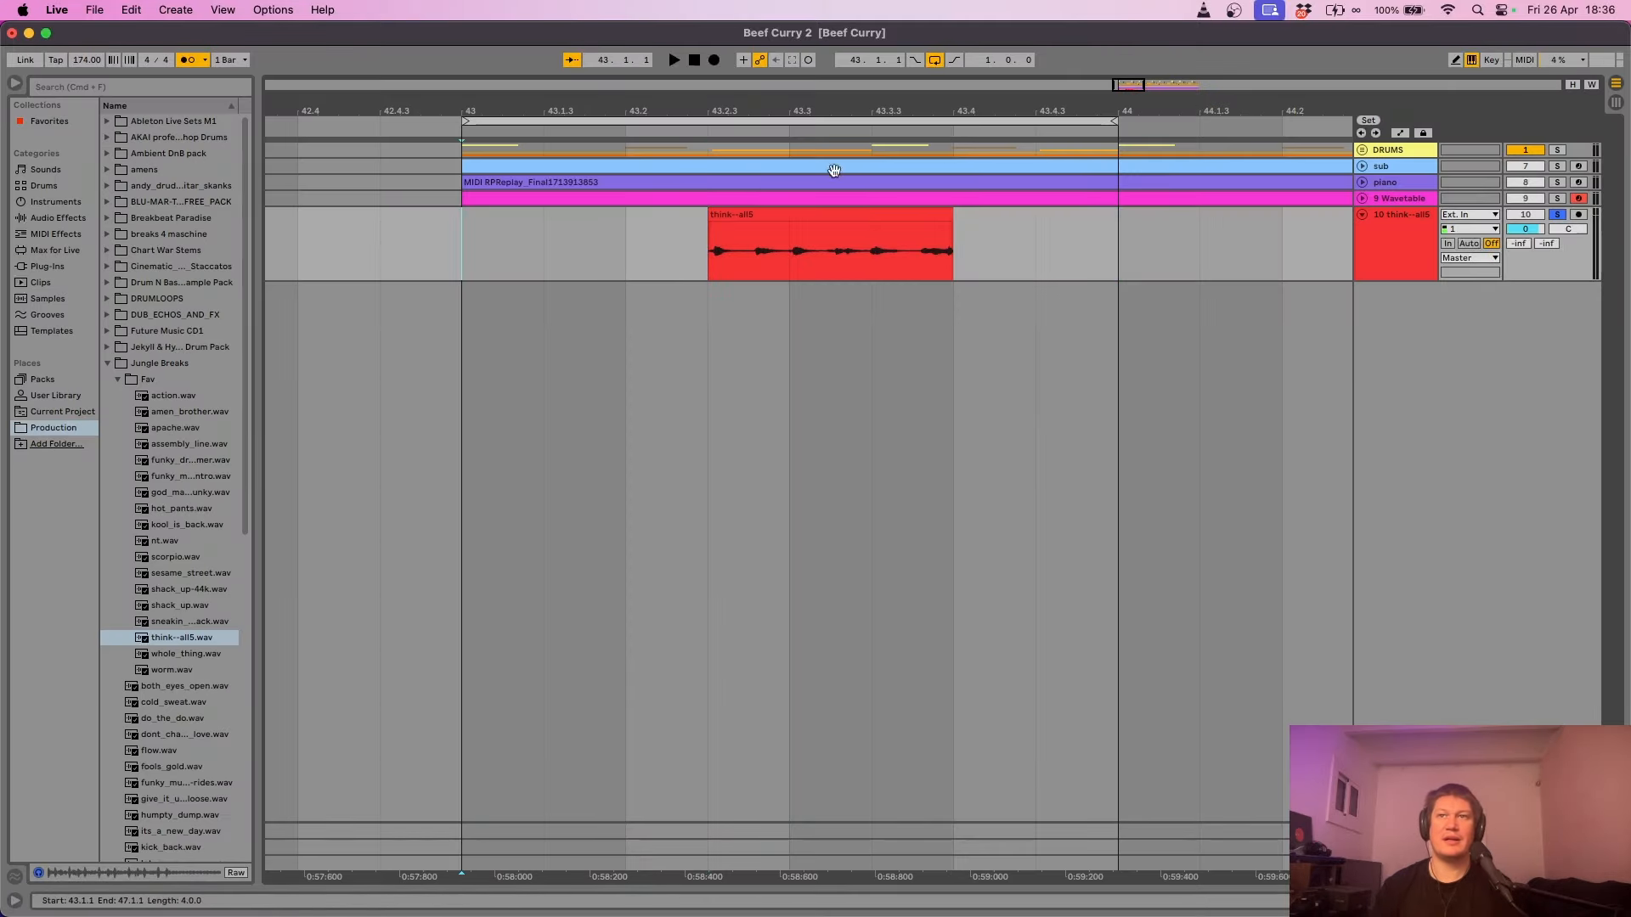
- Move the think--all5 track into the unfolded DRUMS group and expand hp break
{"action": "left_click", "coordinate": [1364, 151]}
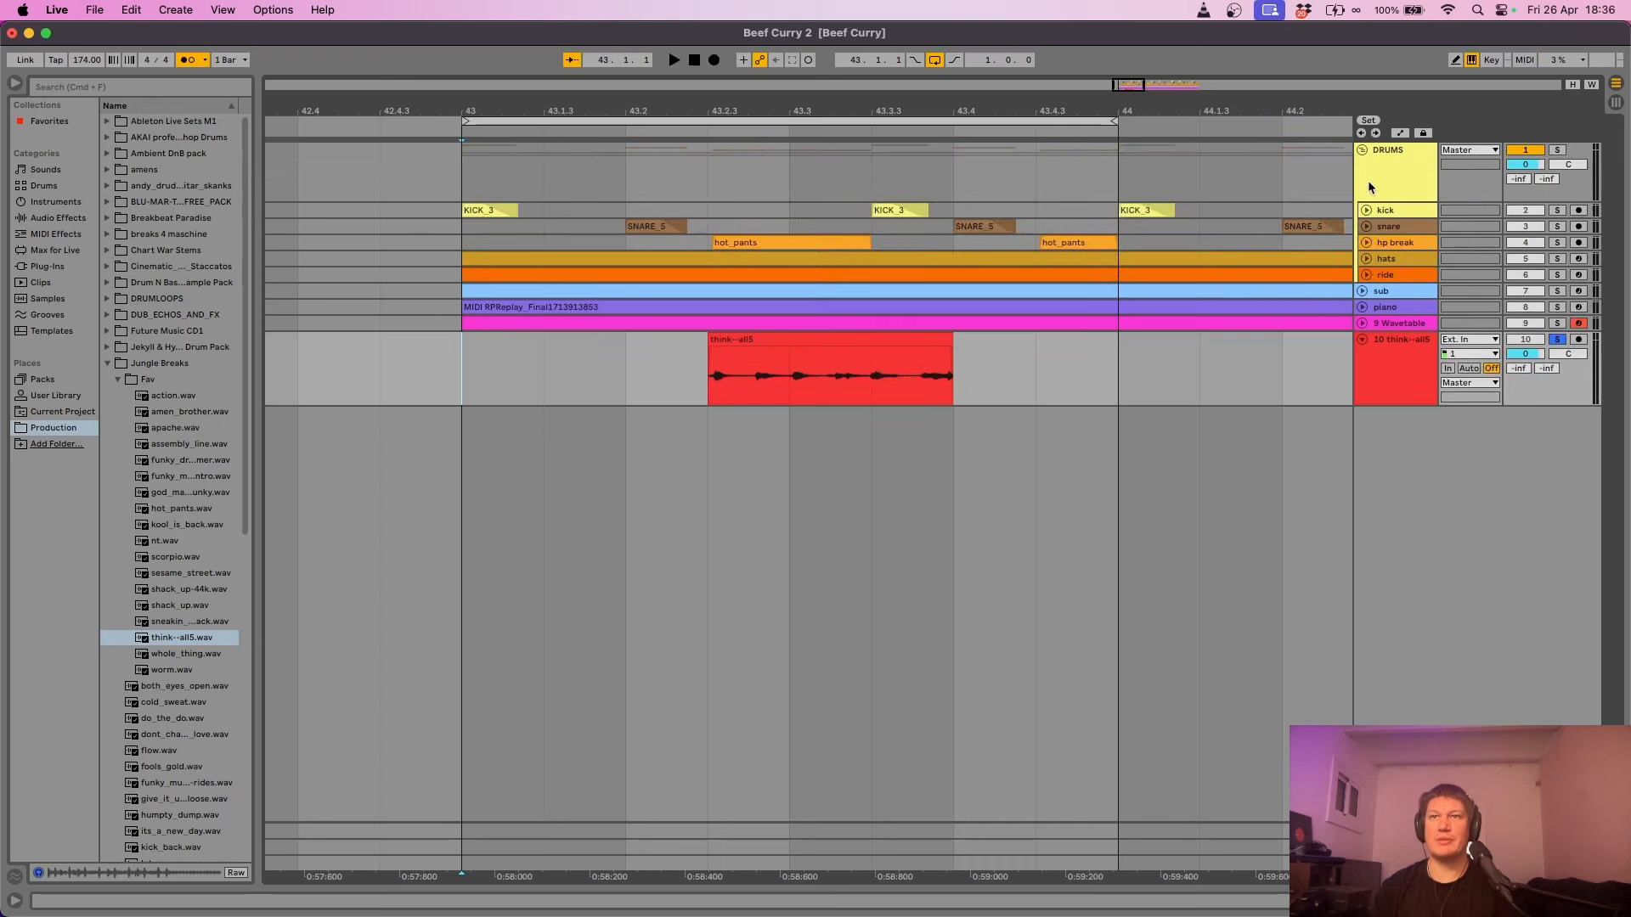
{"action": "left_click_drag", "start_coordinate": [1411, 338], "coordinate": [1417, 262]}
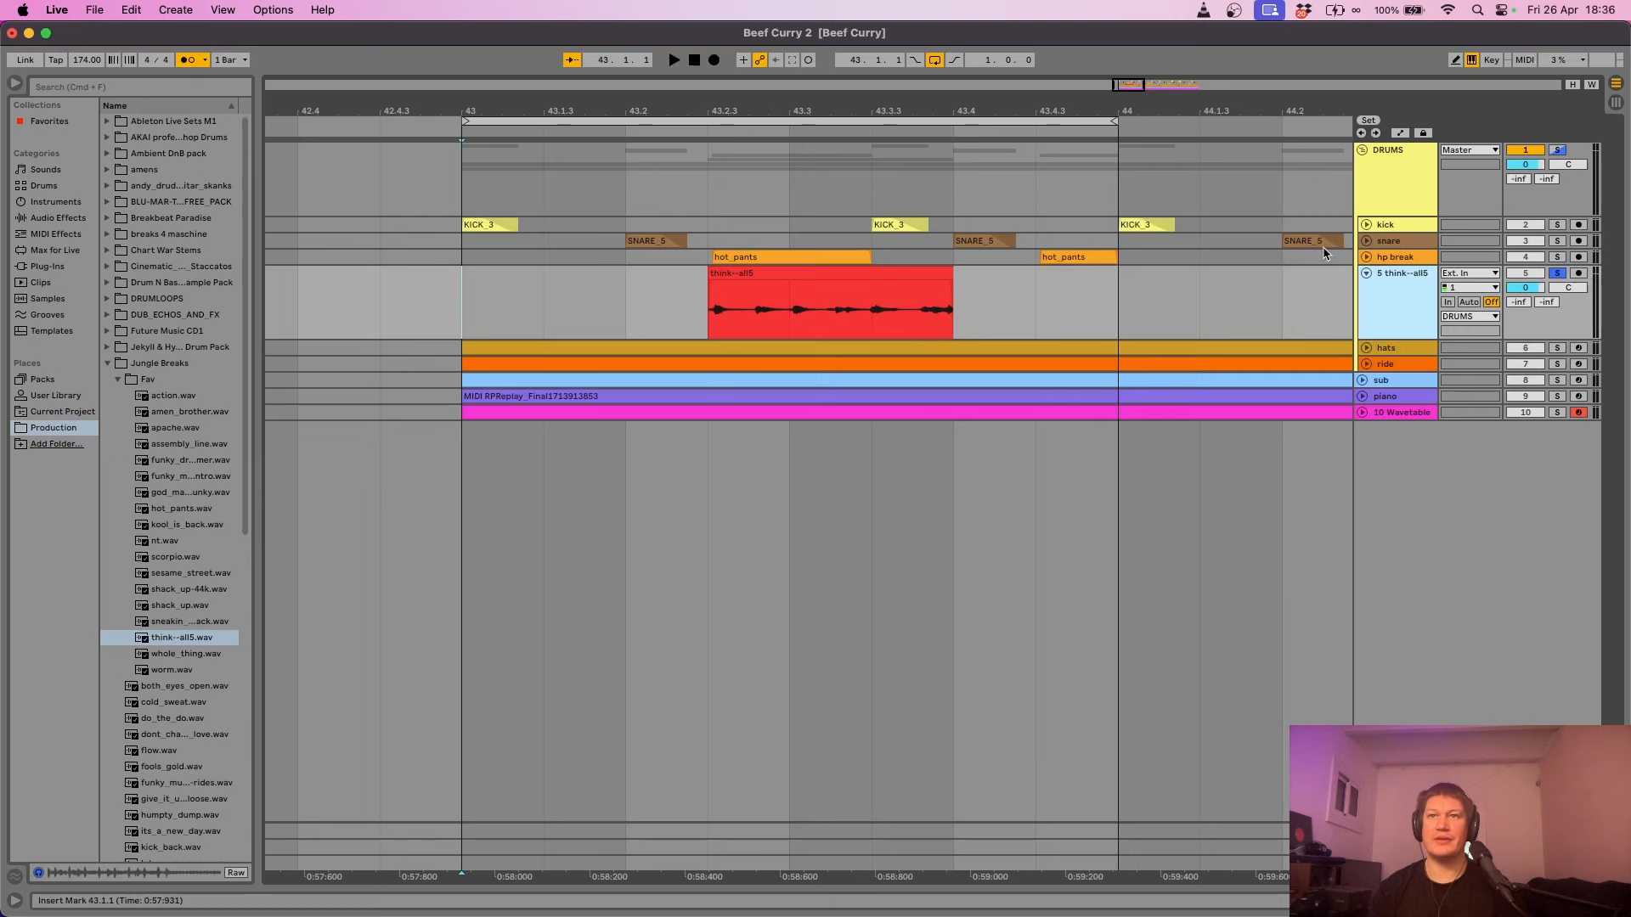
{"action": "left_click", "coordinate": [1366, 258]}
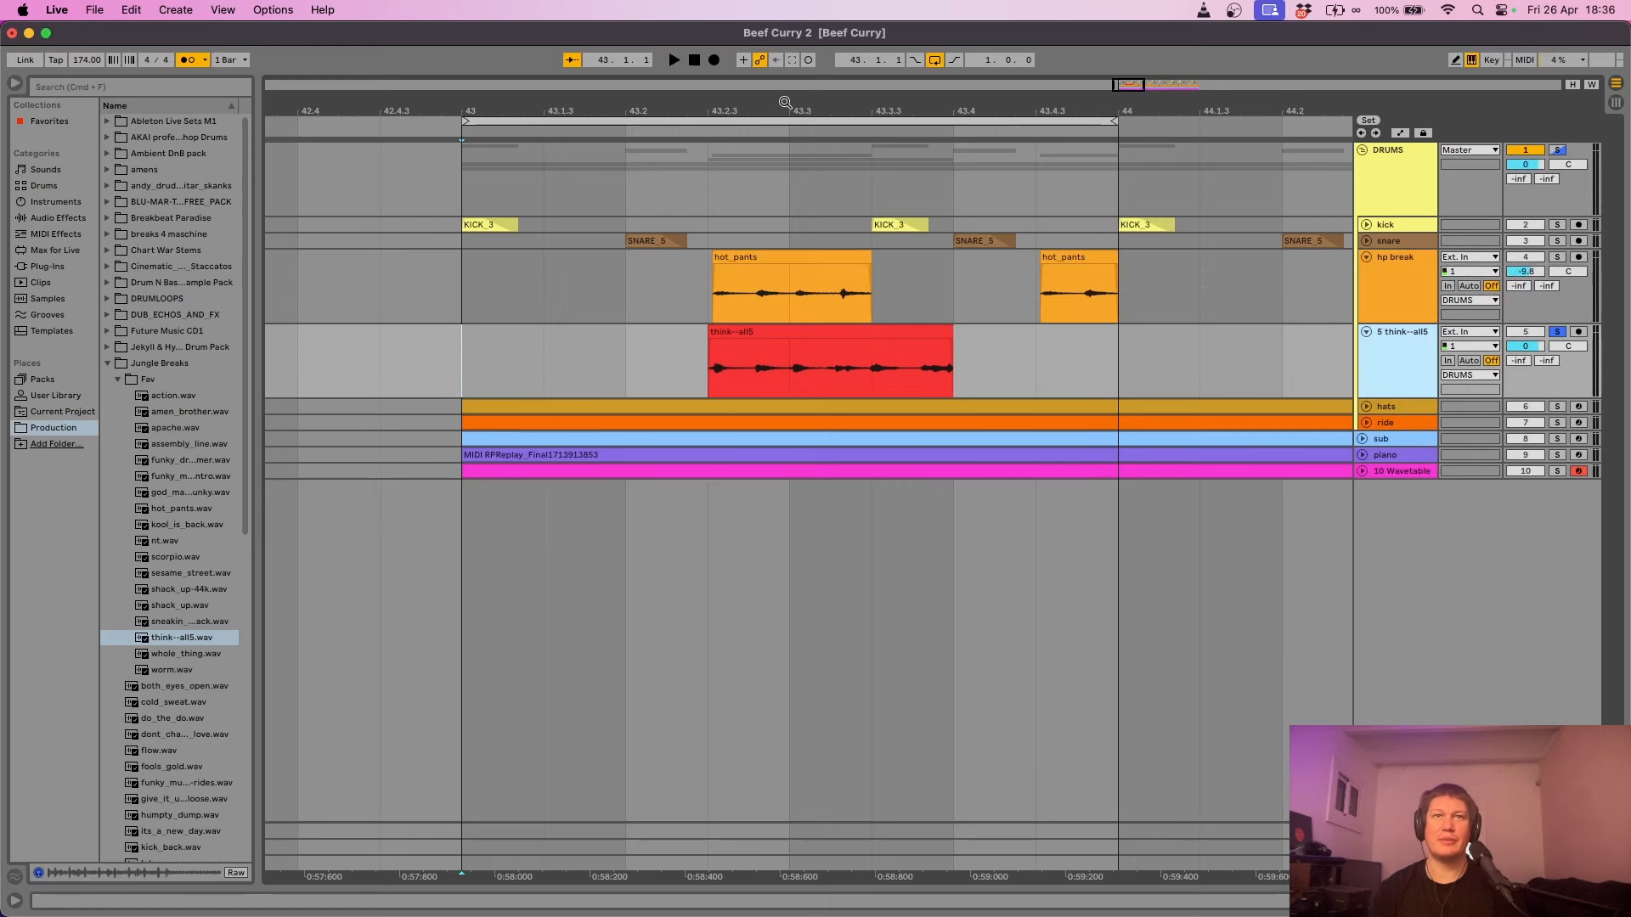
- Trim think--all5 to start at 43.2.3, split it at 43.3.3, and play in Session view
{"action": "left_click_drag", "start_coordinate": [785, 102], "coordinate": [778, 178]}
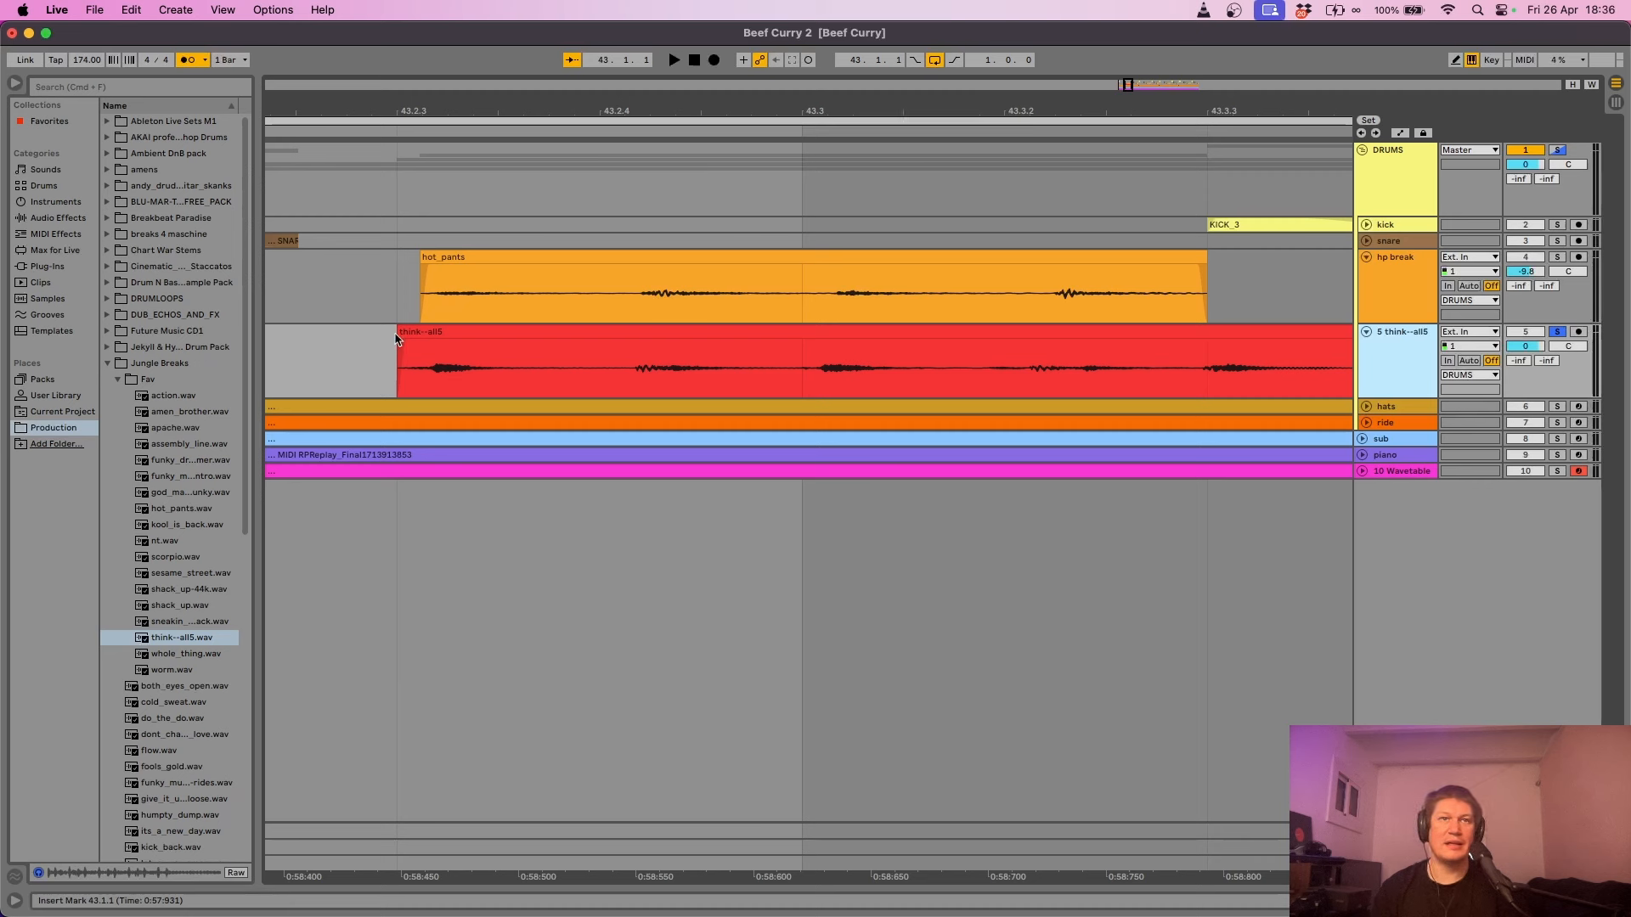
{"action": "left_click_drag", "start_coordinate": [399, 333], "coordinate": [419, 332]}
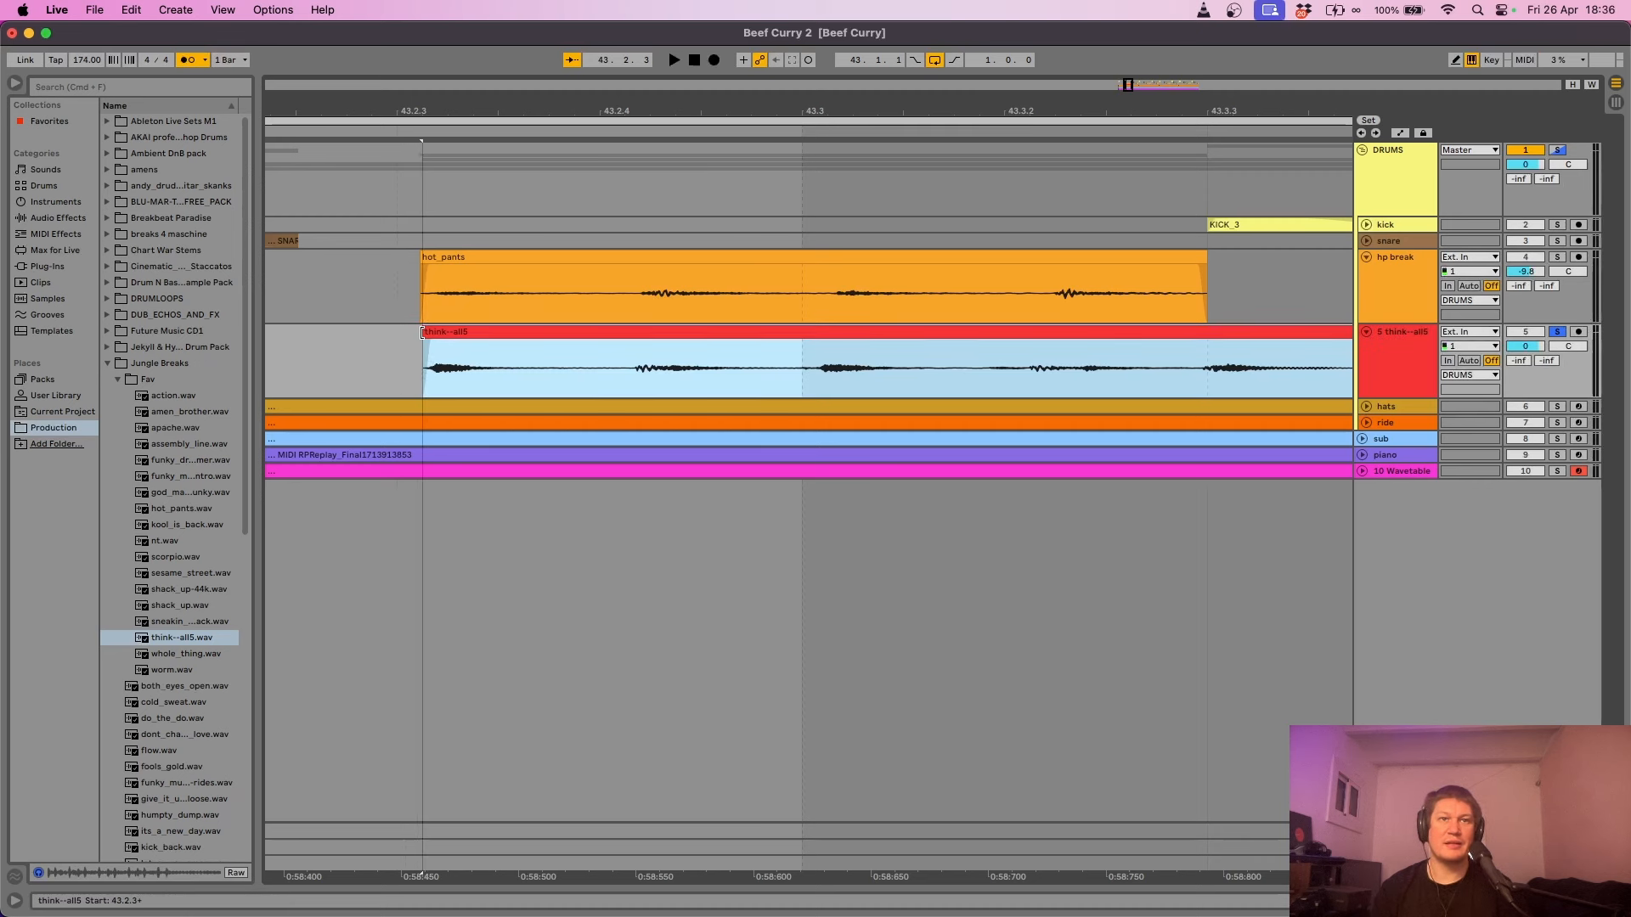
{"action": "left_click", "coordinate": [1214, 364]}
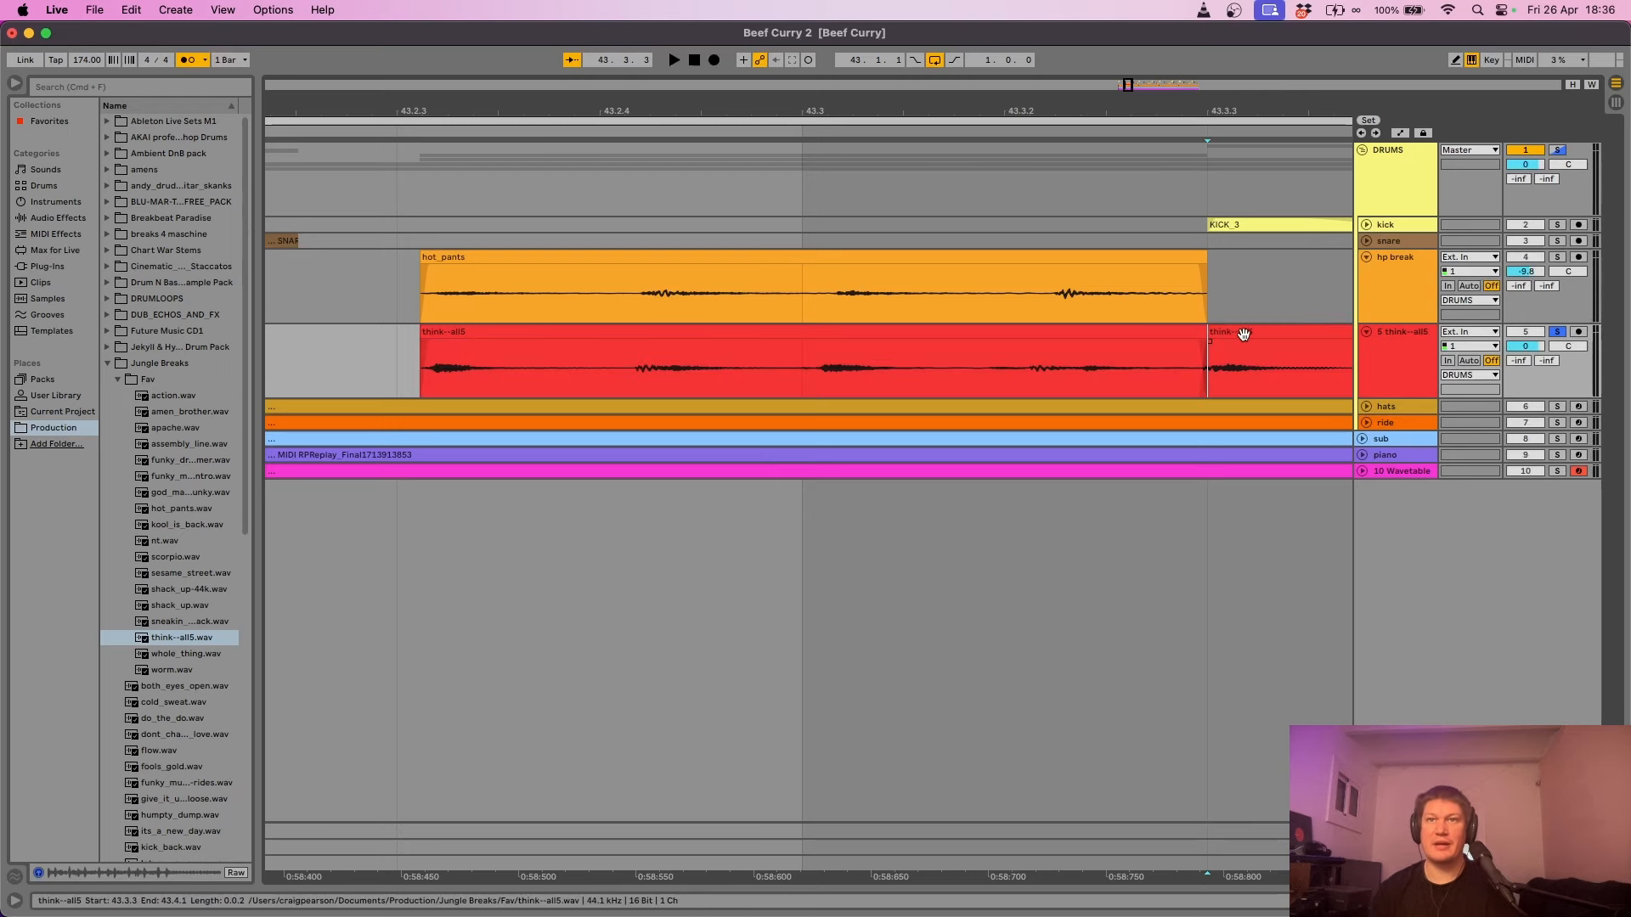
{"action": "key", "text": "shift+Right"}
{"action": "key", "text": "Tab"}
{"action": "key", "text": "space"}
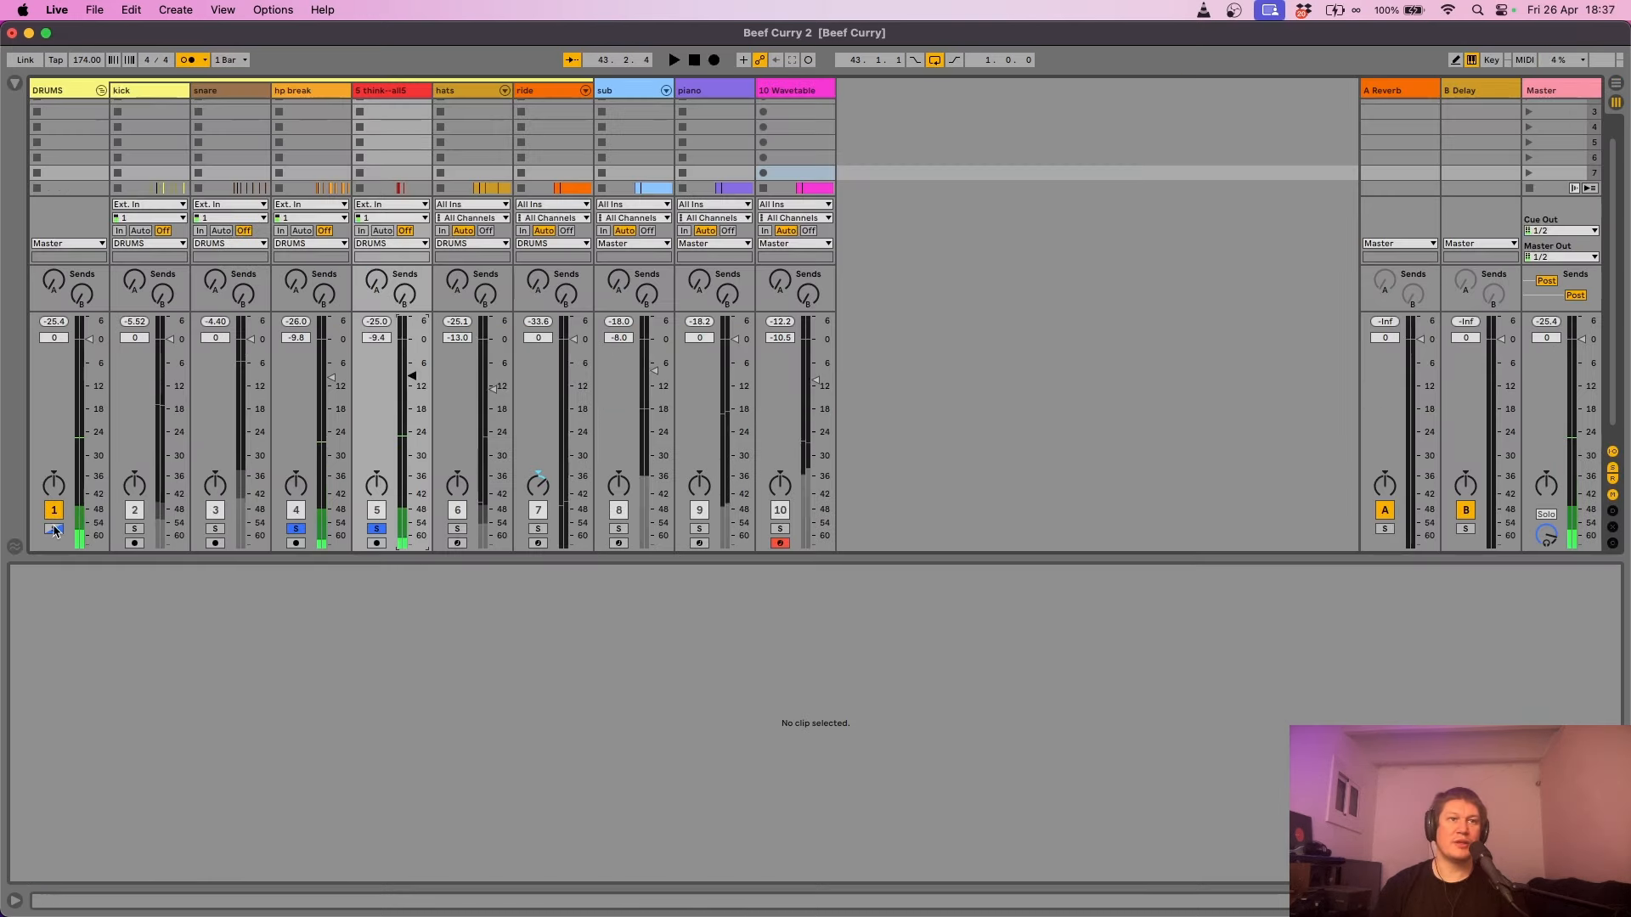
- Fold the DRUMS group, stop playback, select the piano track and save the Set with Cmd+S
{"action": "left_click", "coordinate": [101, 90]}
{"action": "key", "text": "space"}
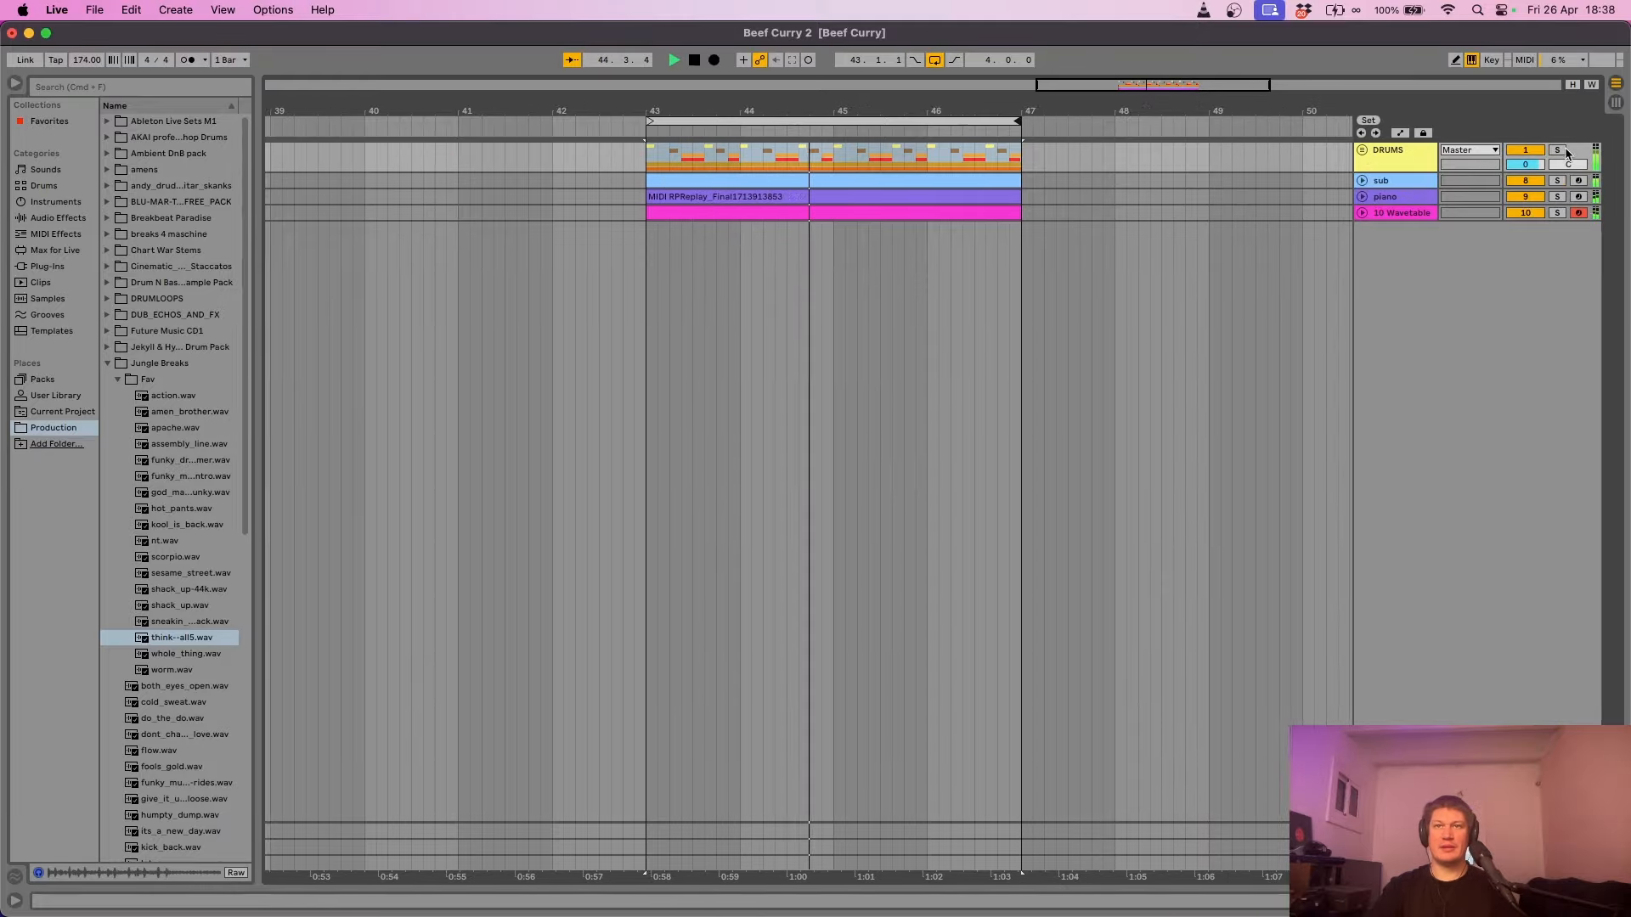
{"action": "left_click", "coordinate": [1422, 215]}
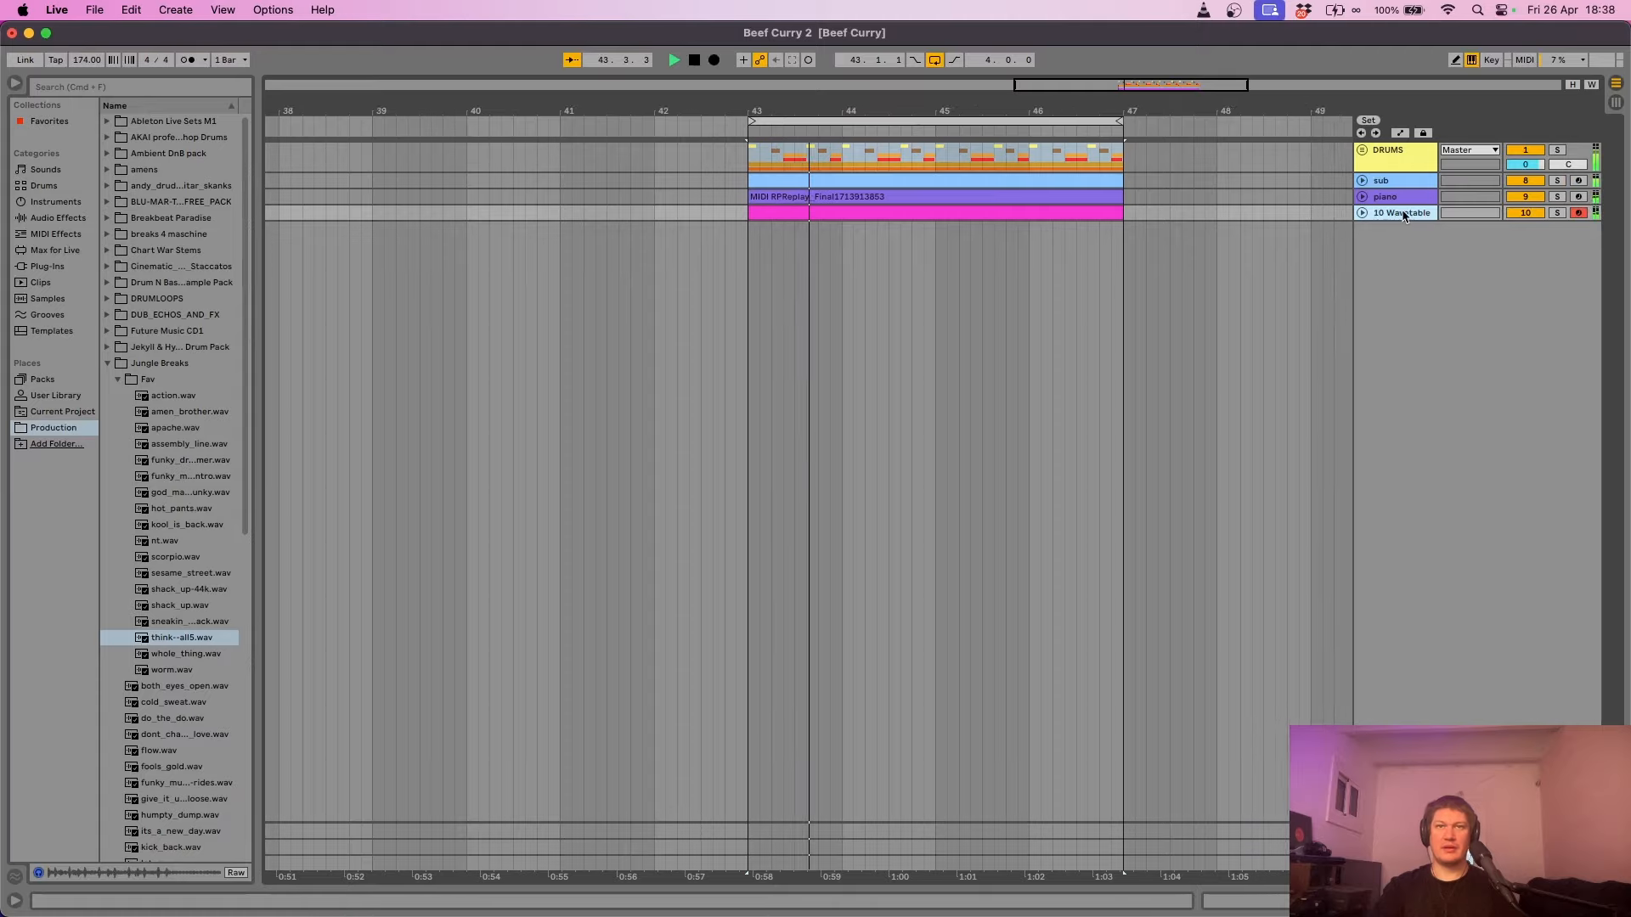
{"action": "left_click", "coordinate": [1397, 201]}
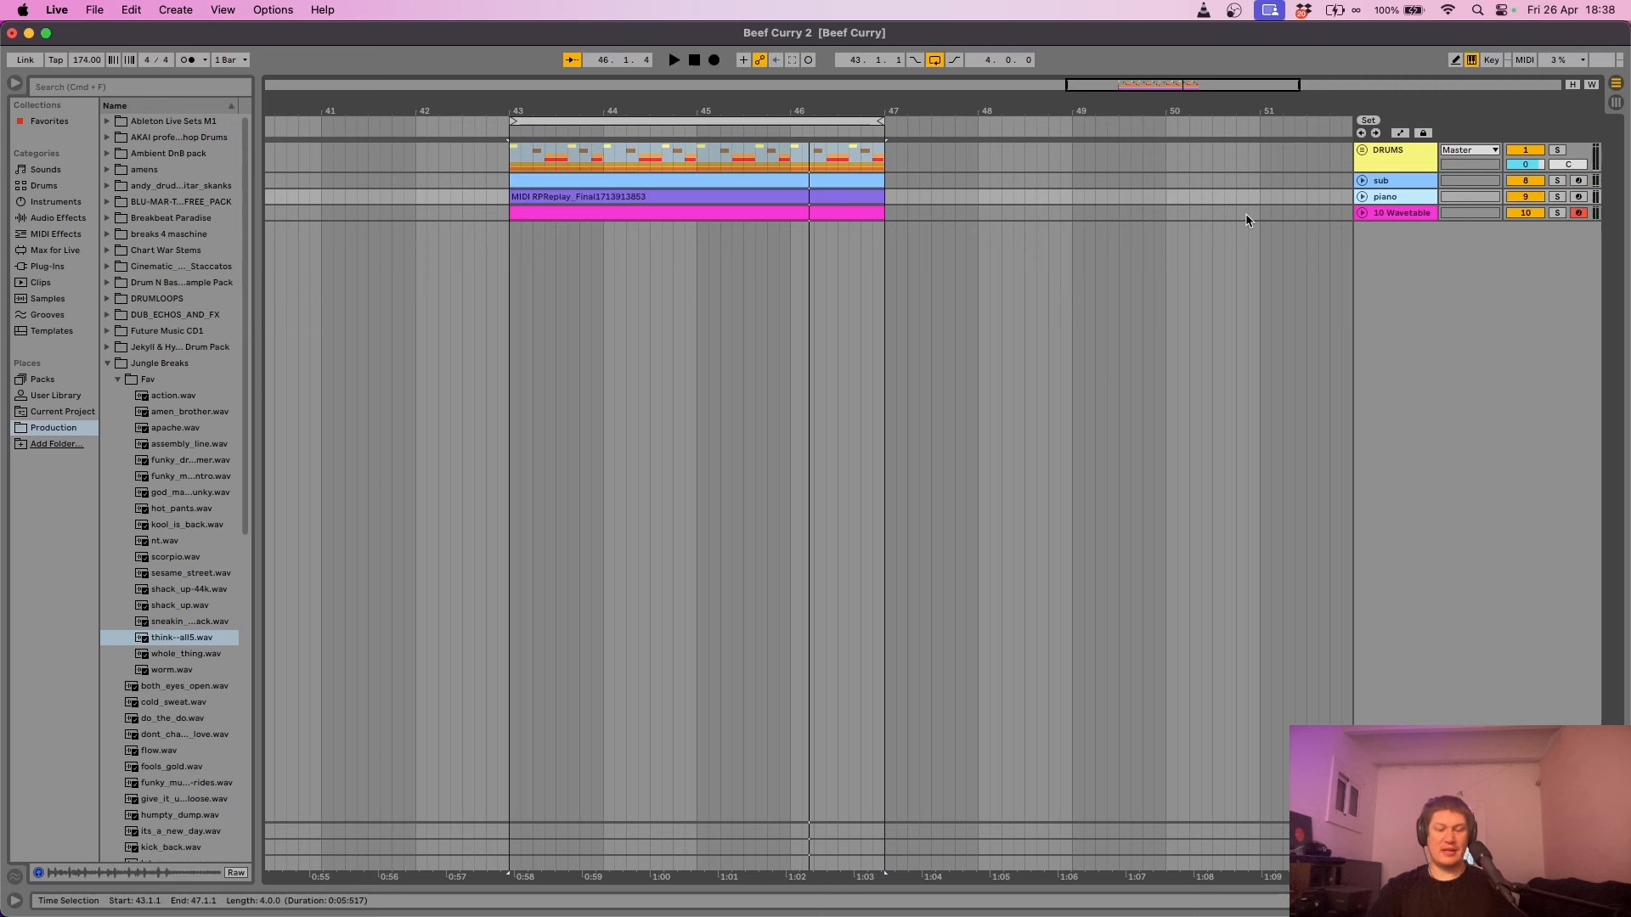
{"action": "key", "text": "super+s"}
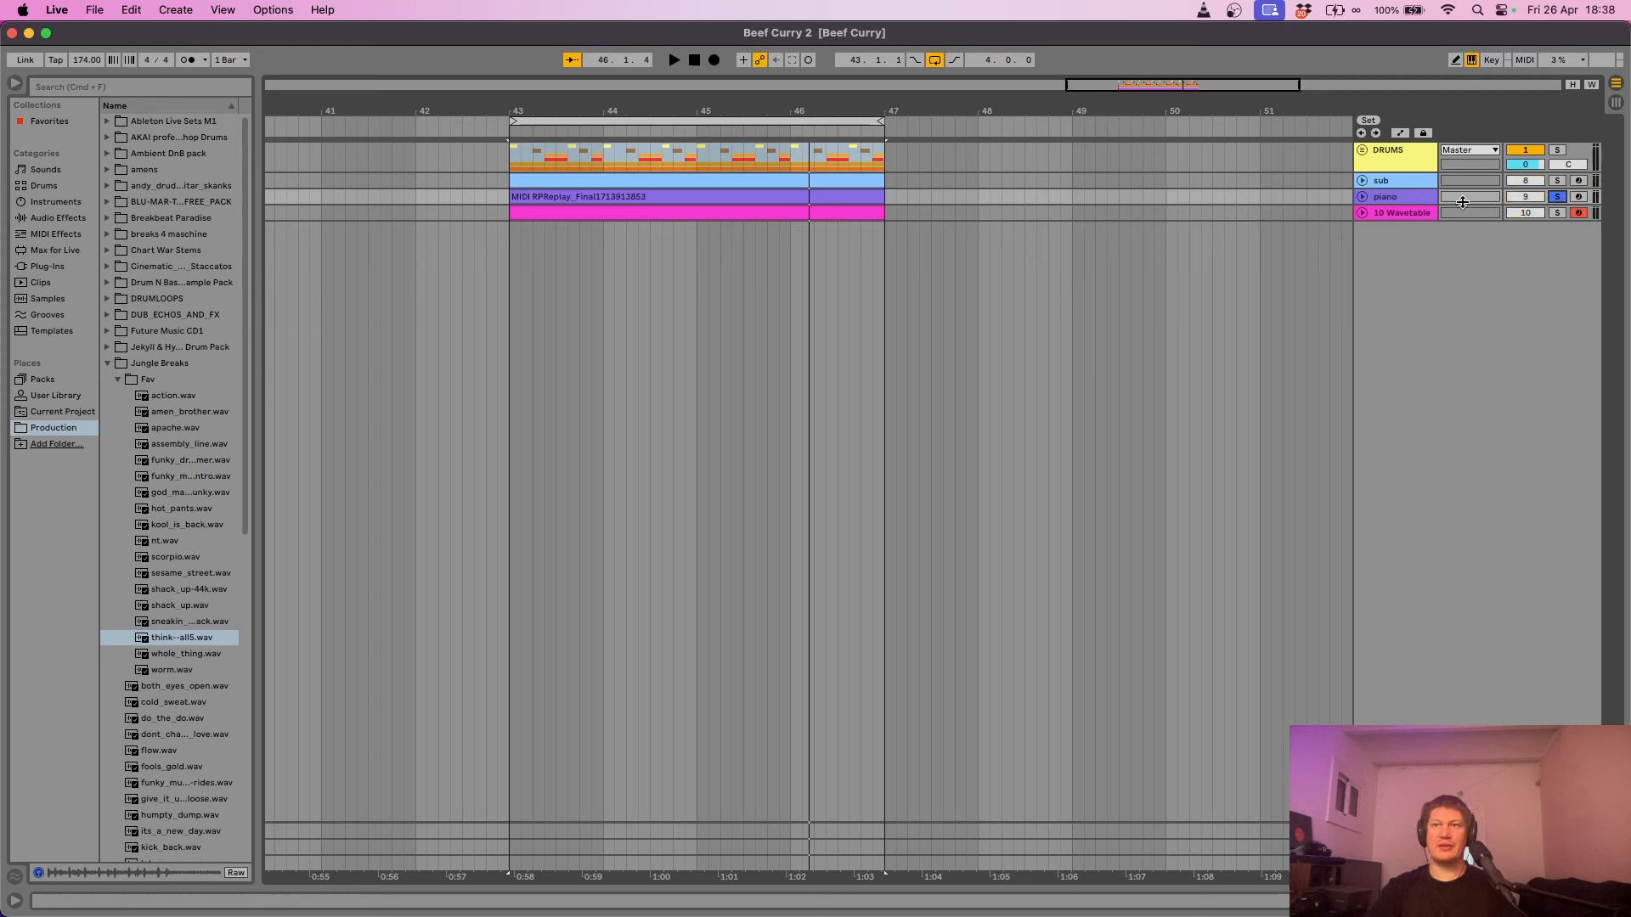
- Duplicate the piano track with its clip, solo only the copy and play it
{"action": "left_click", "coordinate": [1556, 197]}
{"action": "key", "text": "super+d"}
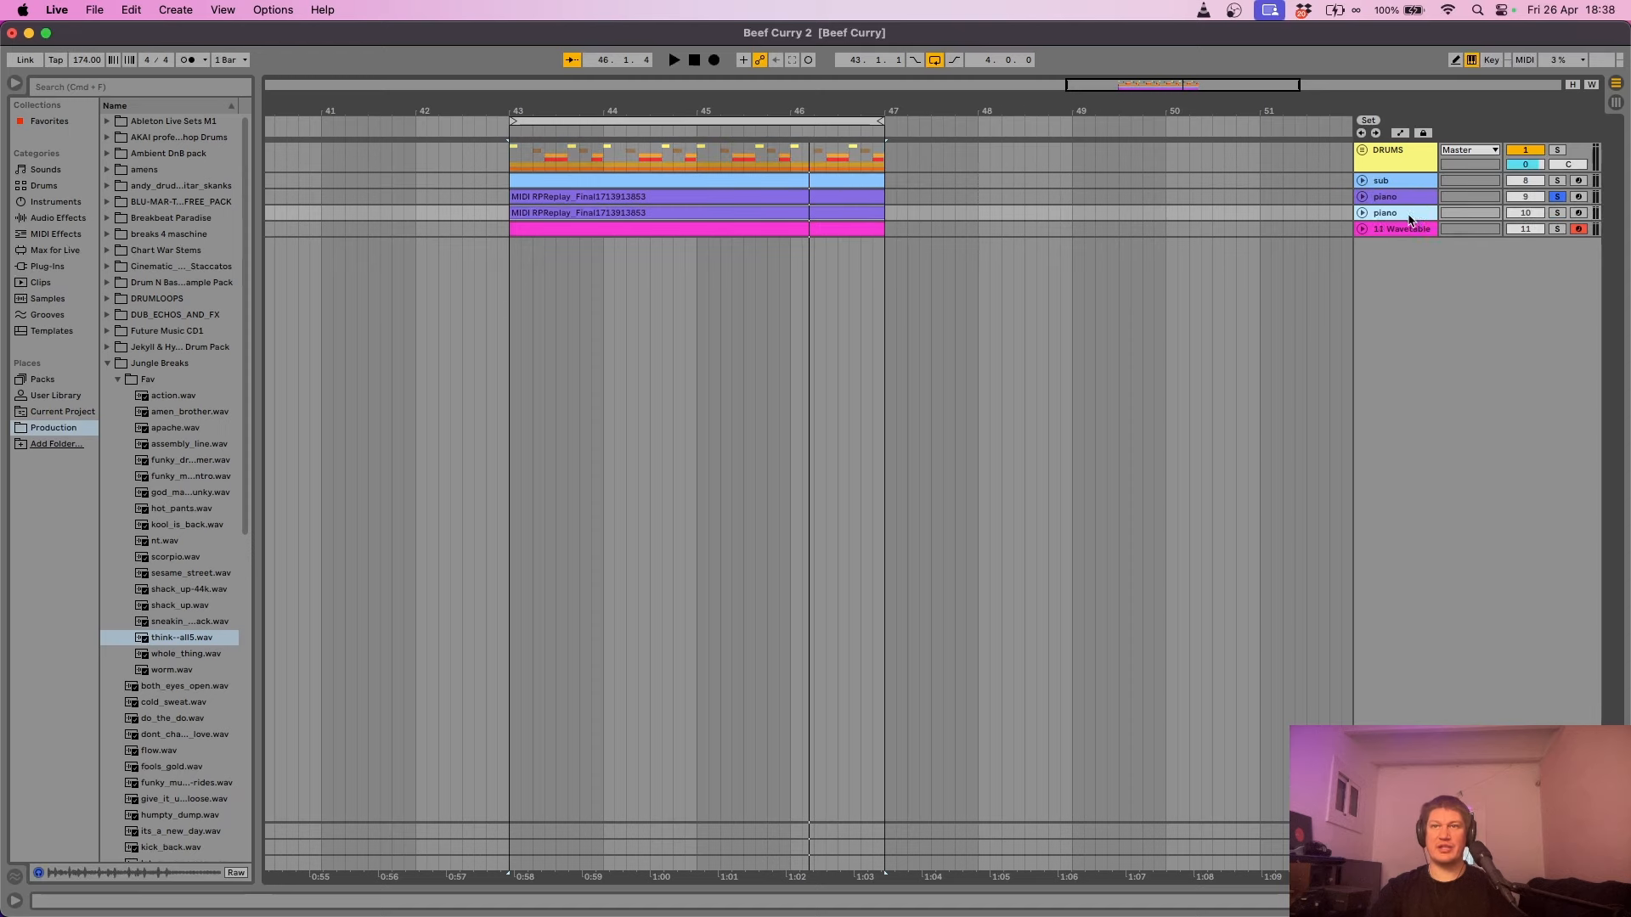
{"action": "left_click", "coordinate": [1558, 214]}
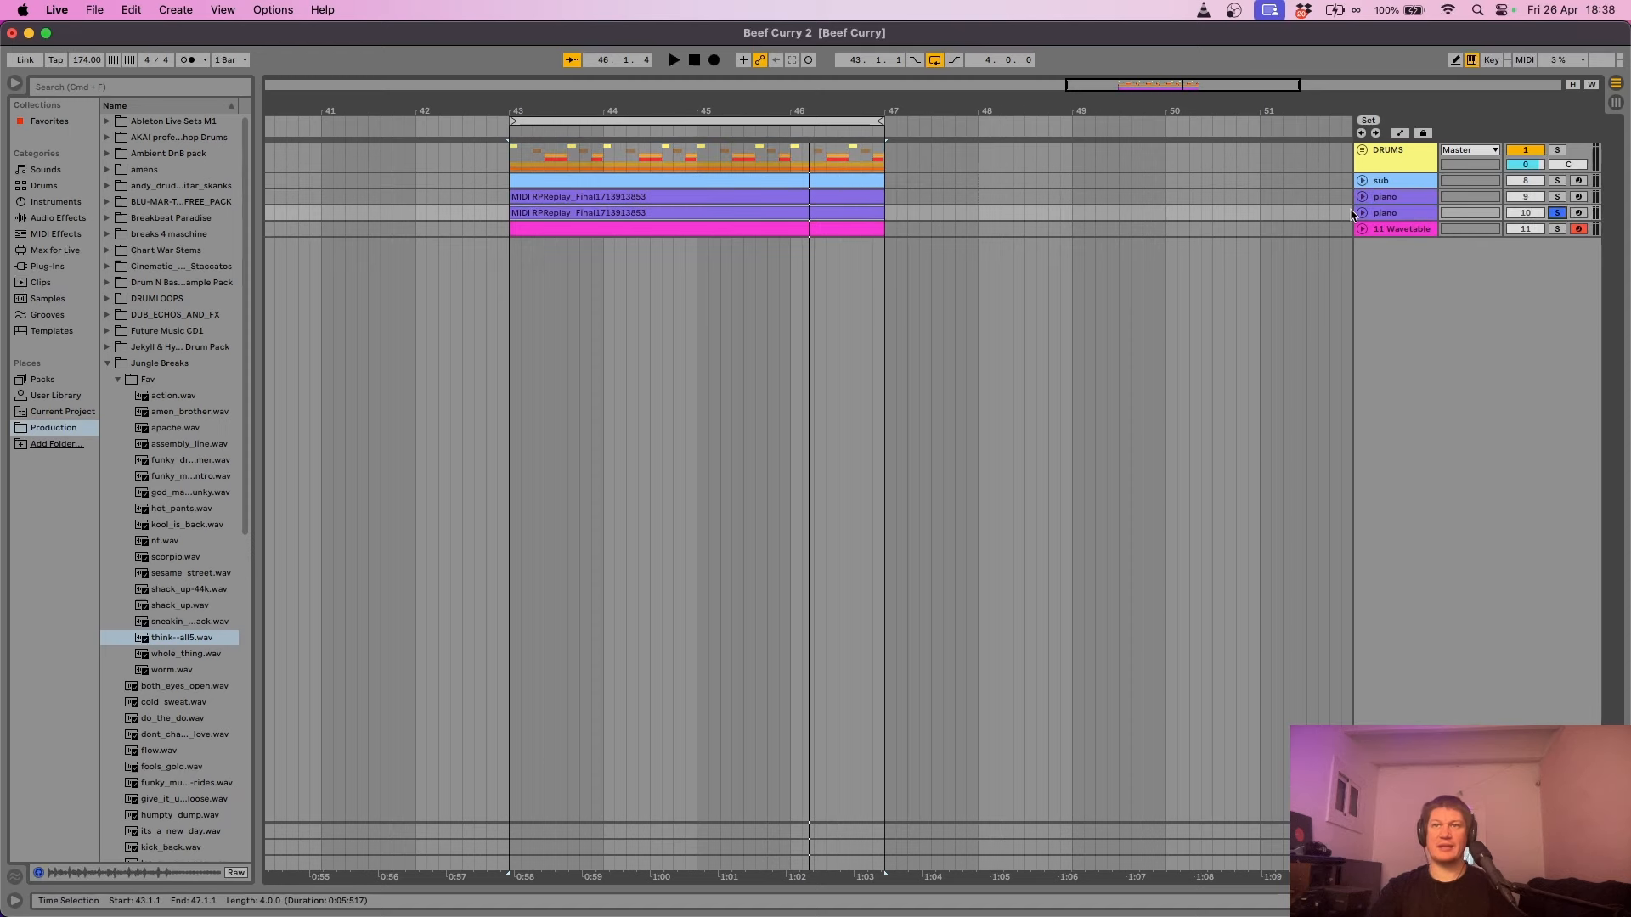
{"action": "left_click", "coordinate": [833, 211]}
{"action": "key", "text": "space"}
{"action": "scroll", "coordinate": [833, 212], "scroll_direction": "up", "scroll_amount": 3}
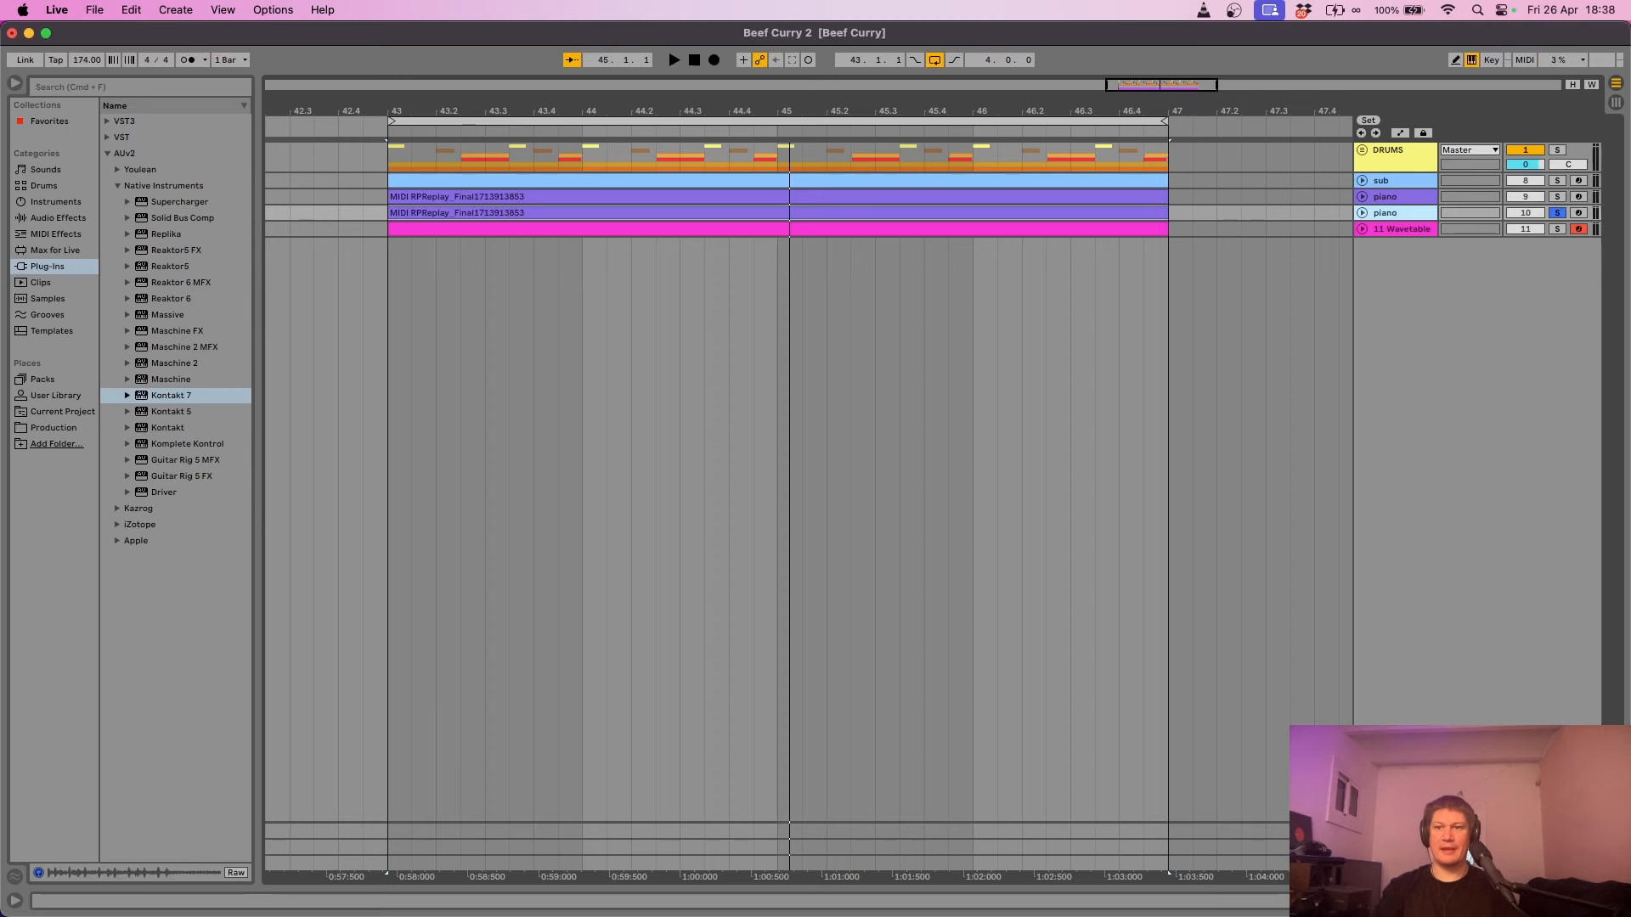
- Load Scarbee Mark I's 'On The Road' preset into the copy's Kontakt 7 and audition it
{"action": "left_click", "coordinate": [1529, 901]}
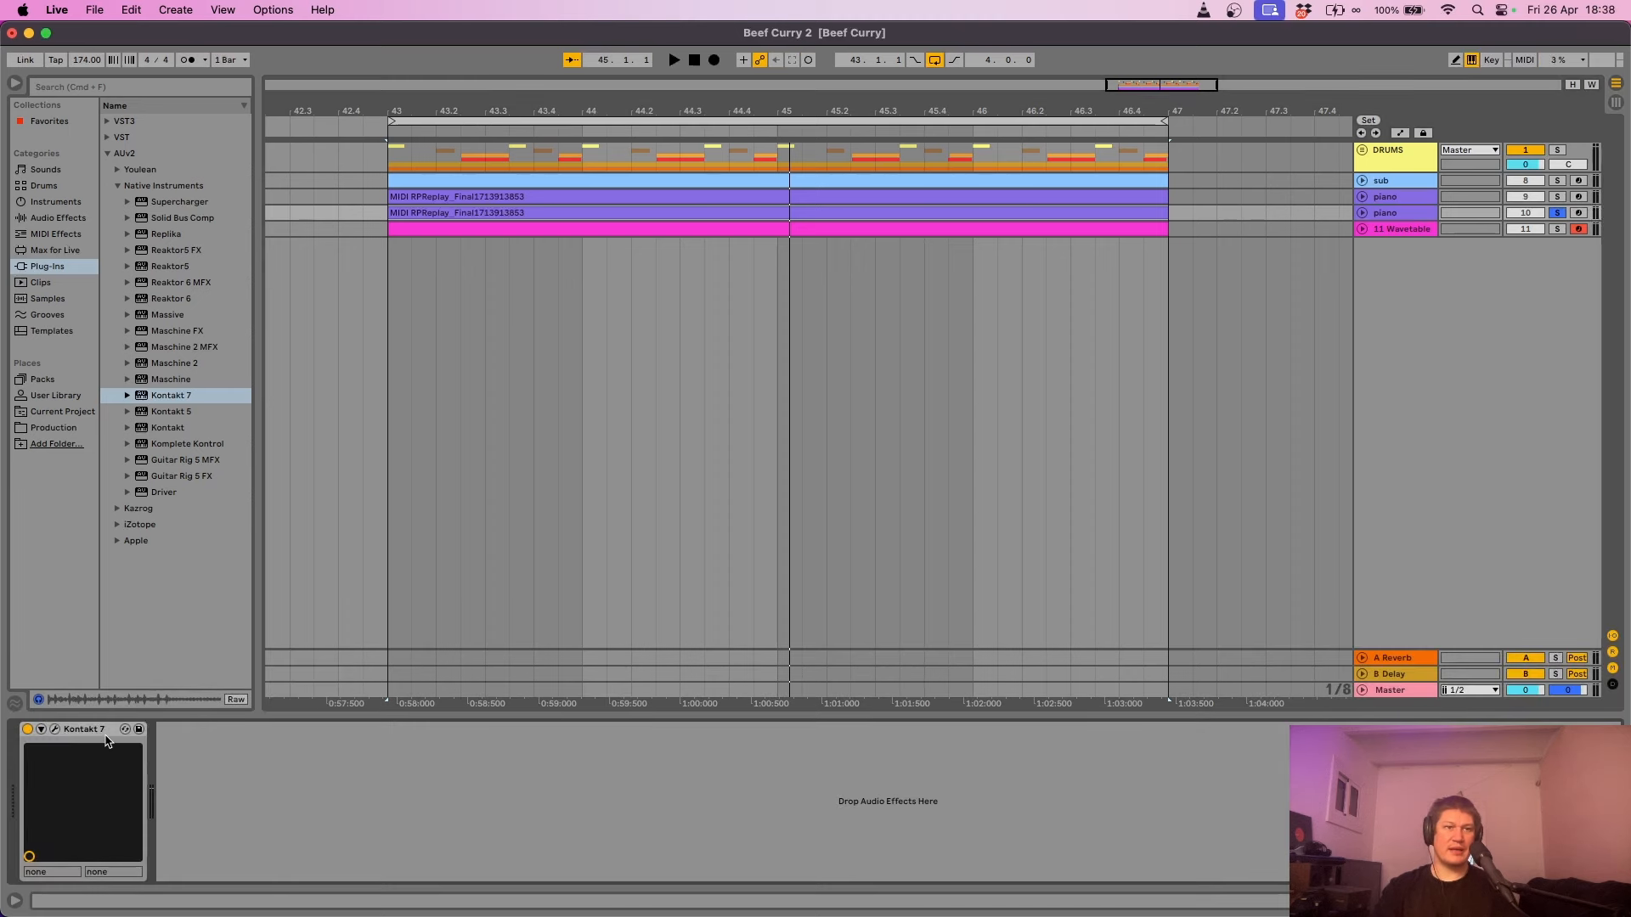
{"action": "left_click", "coordinate": [55, 729]}
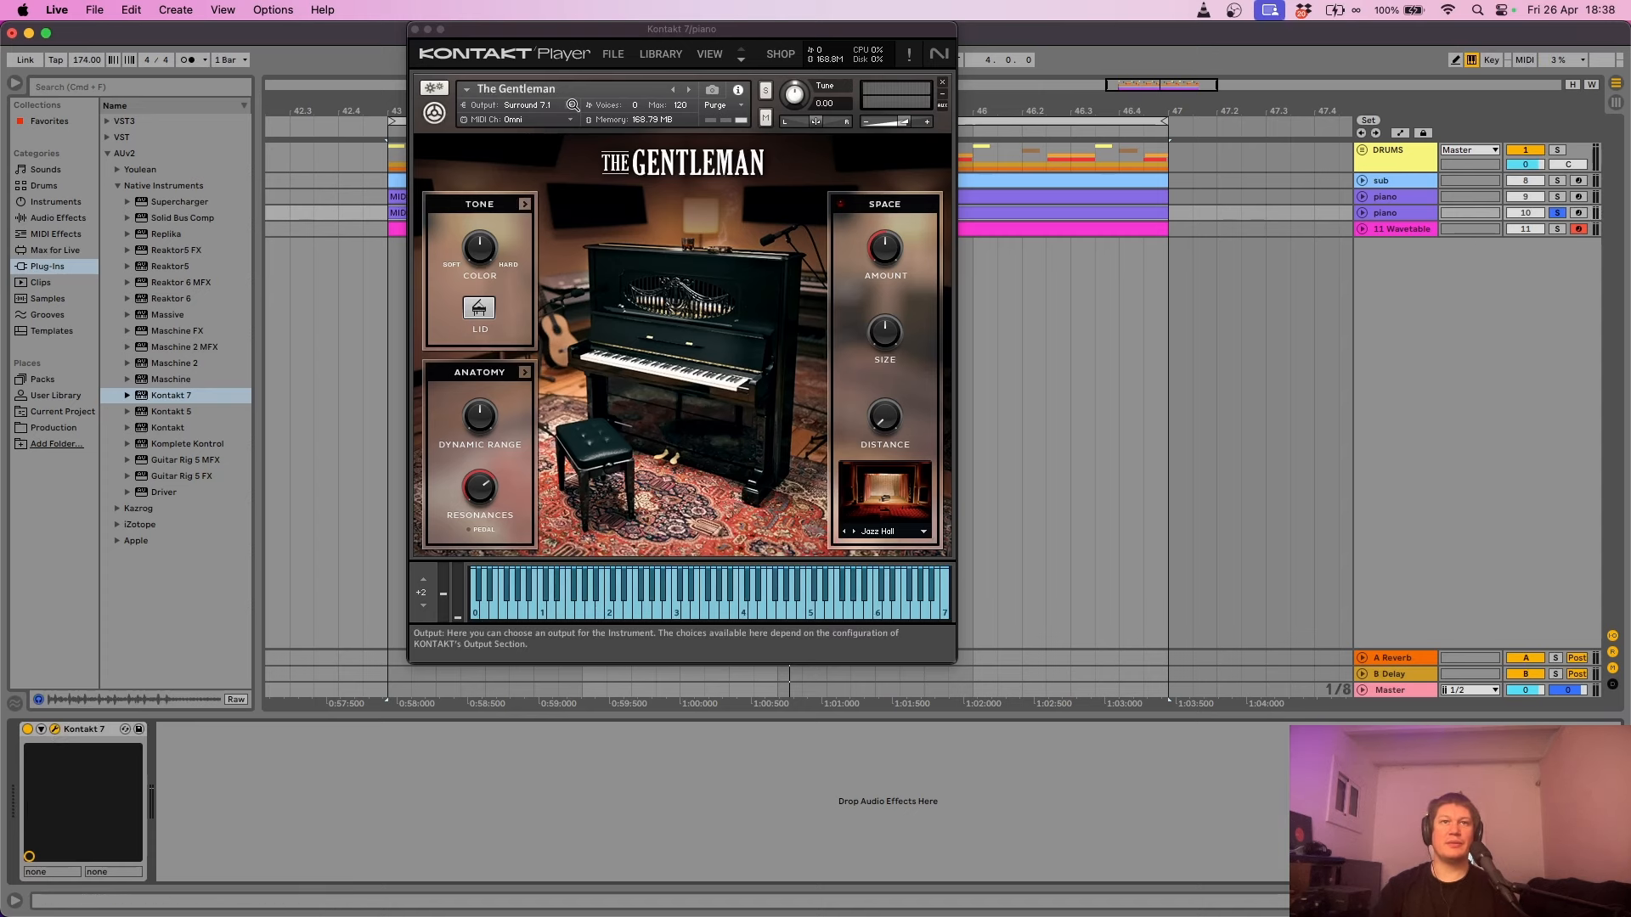
{"action": "left_click", "coordinate": [662, 54]}
{"action": "left_click", "coordinate": [672, 227]}
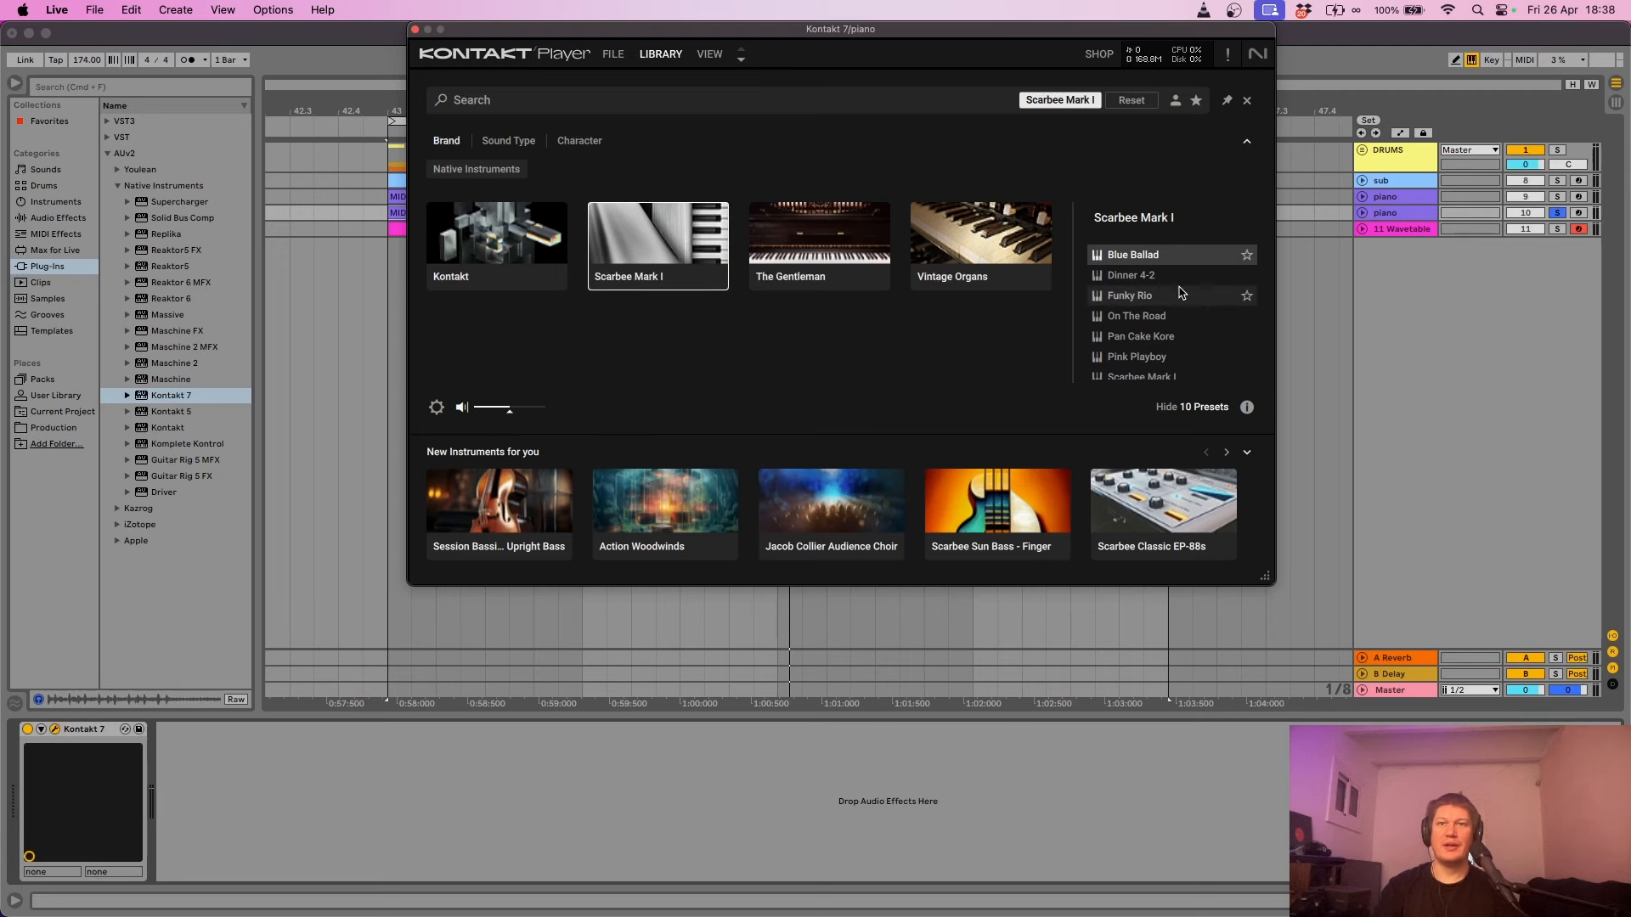
{"action": "double_click", "coordinate": [1138, 316]}
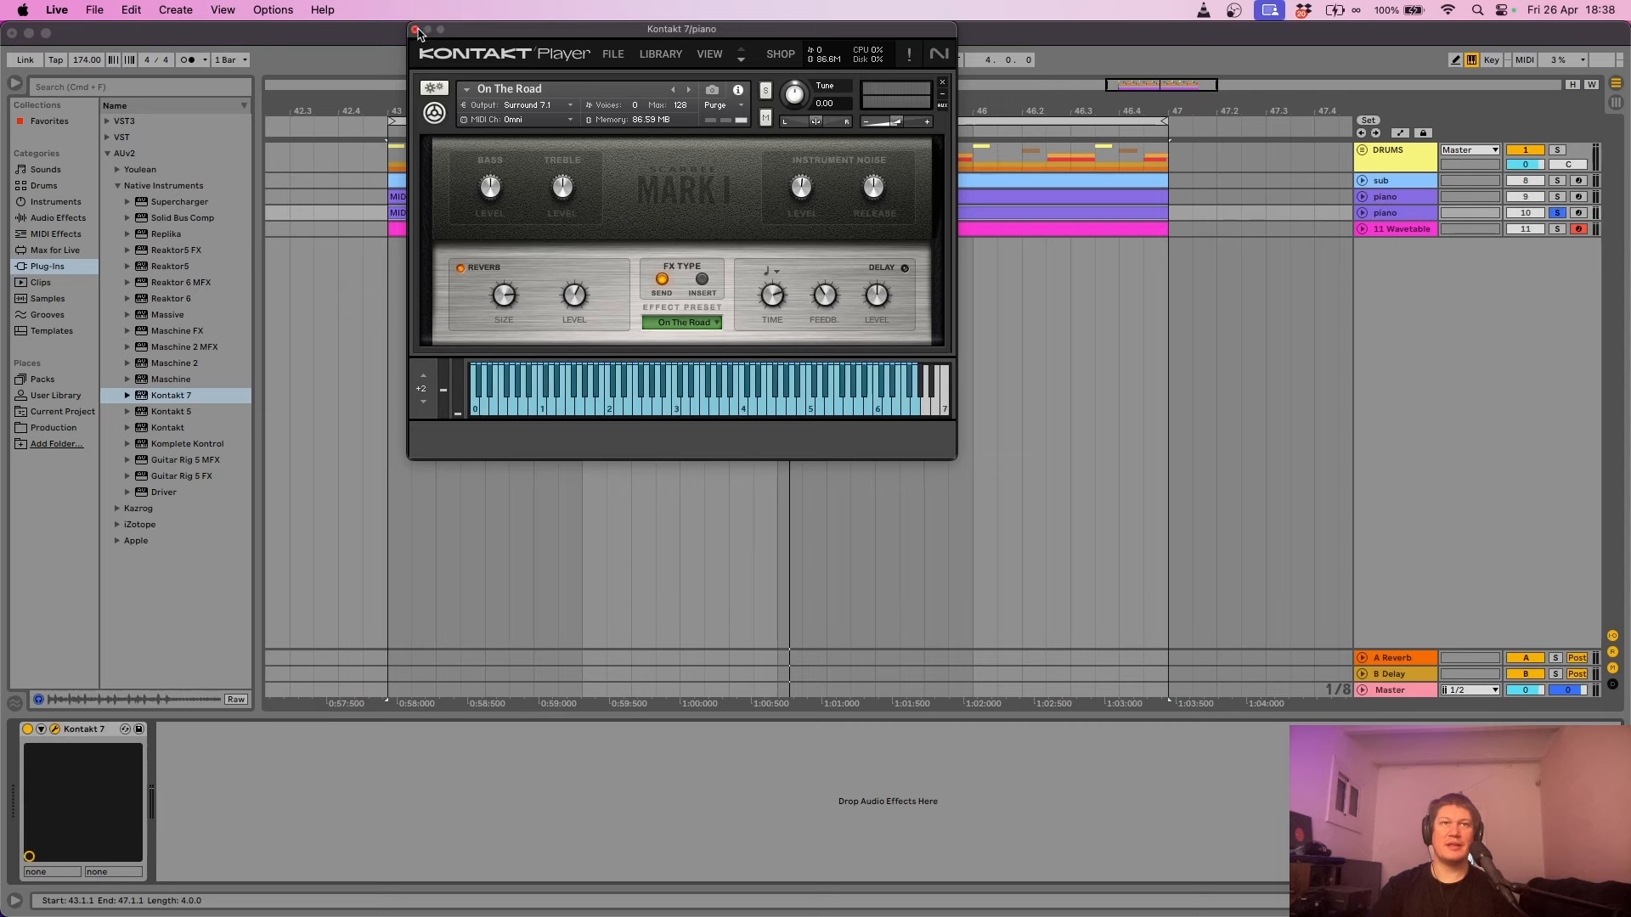
{"action": "key", "text": "space"}
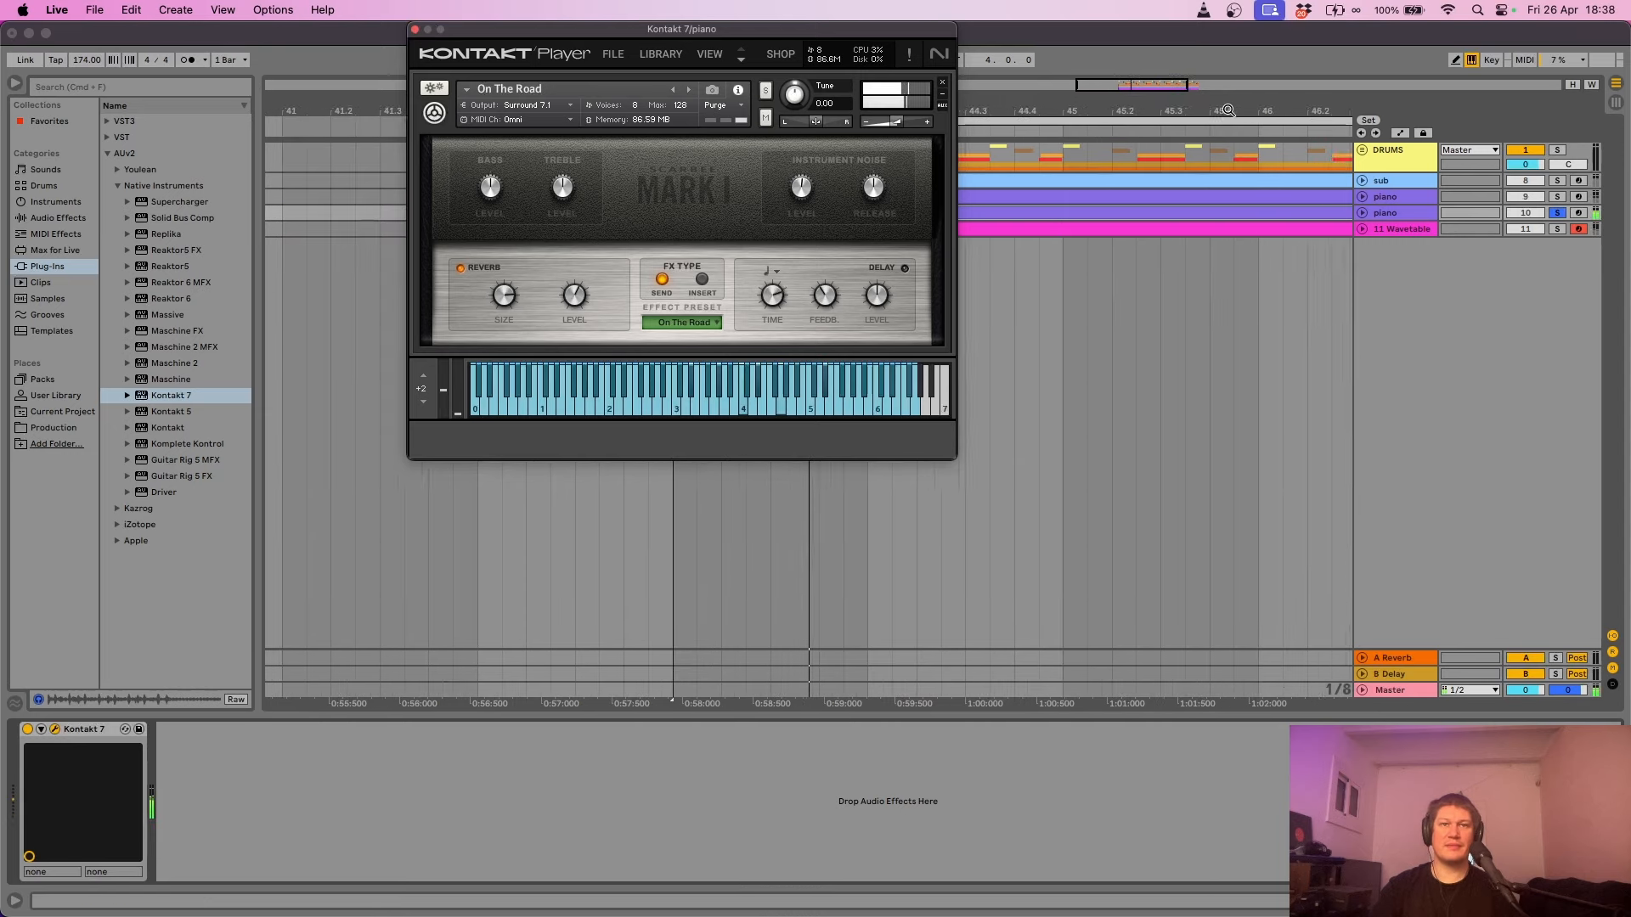
{"action": "left_click", "coordinate": [414, 29]}
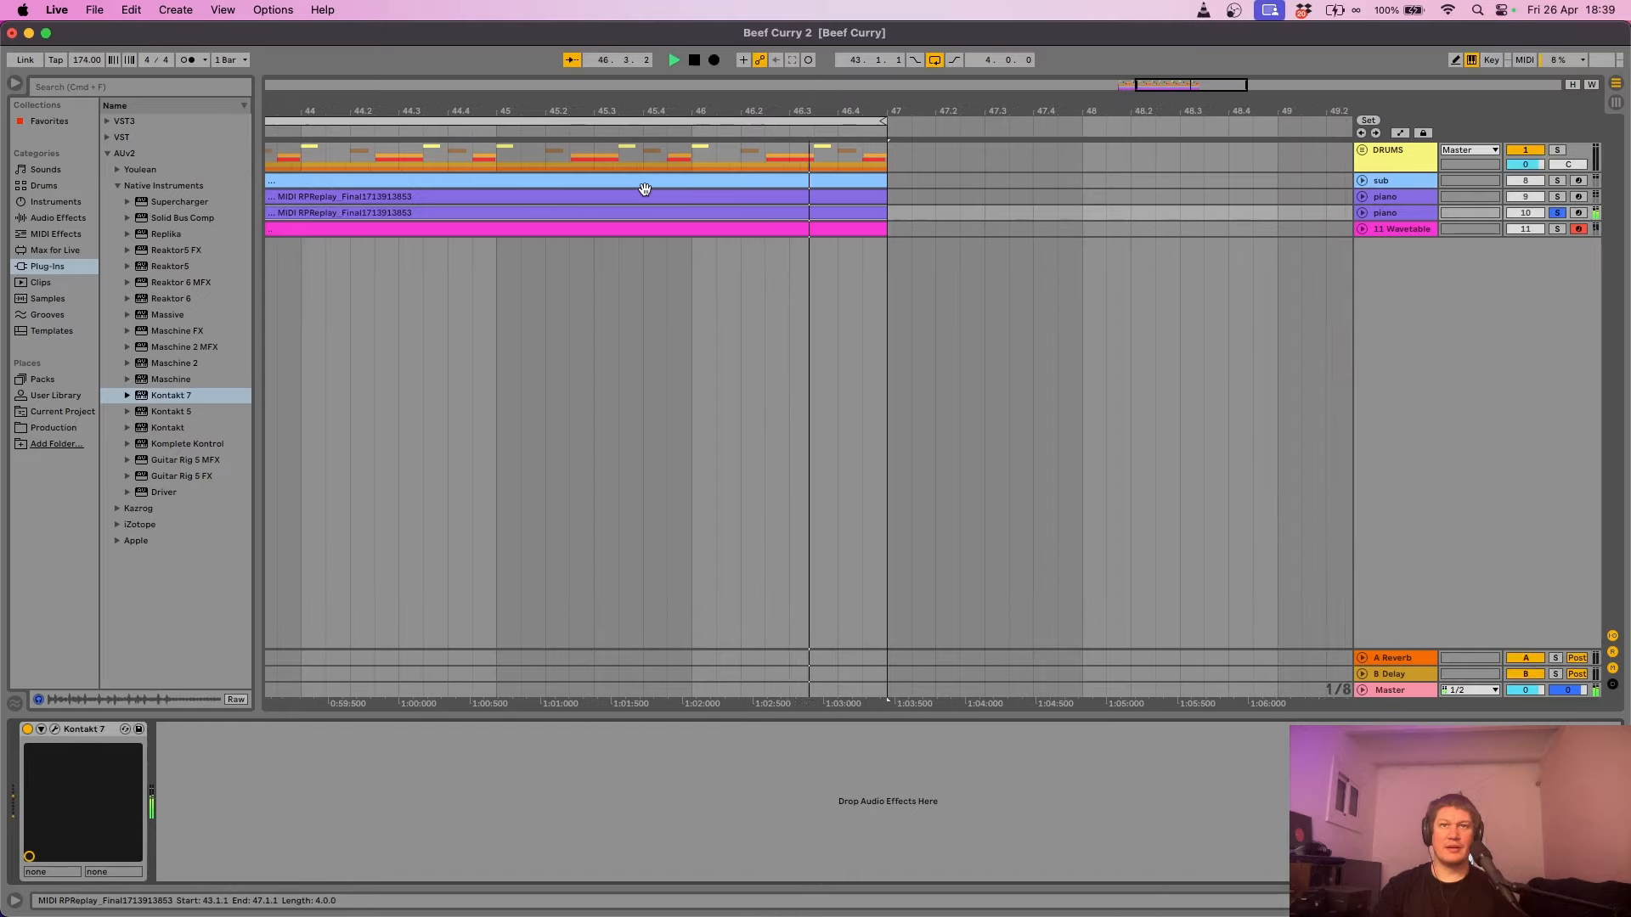
- Transpose all notes in the second piano clip down one octave to D#2–D#4
{"action": "key", "text": "space"}
{"action": "double_click", "coordinate": [867, 212]}
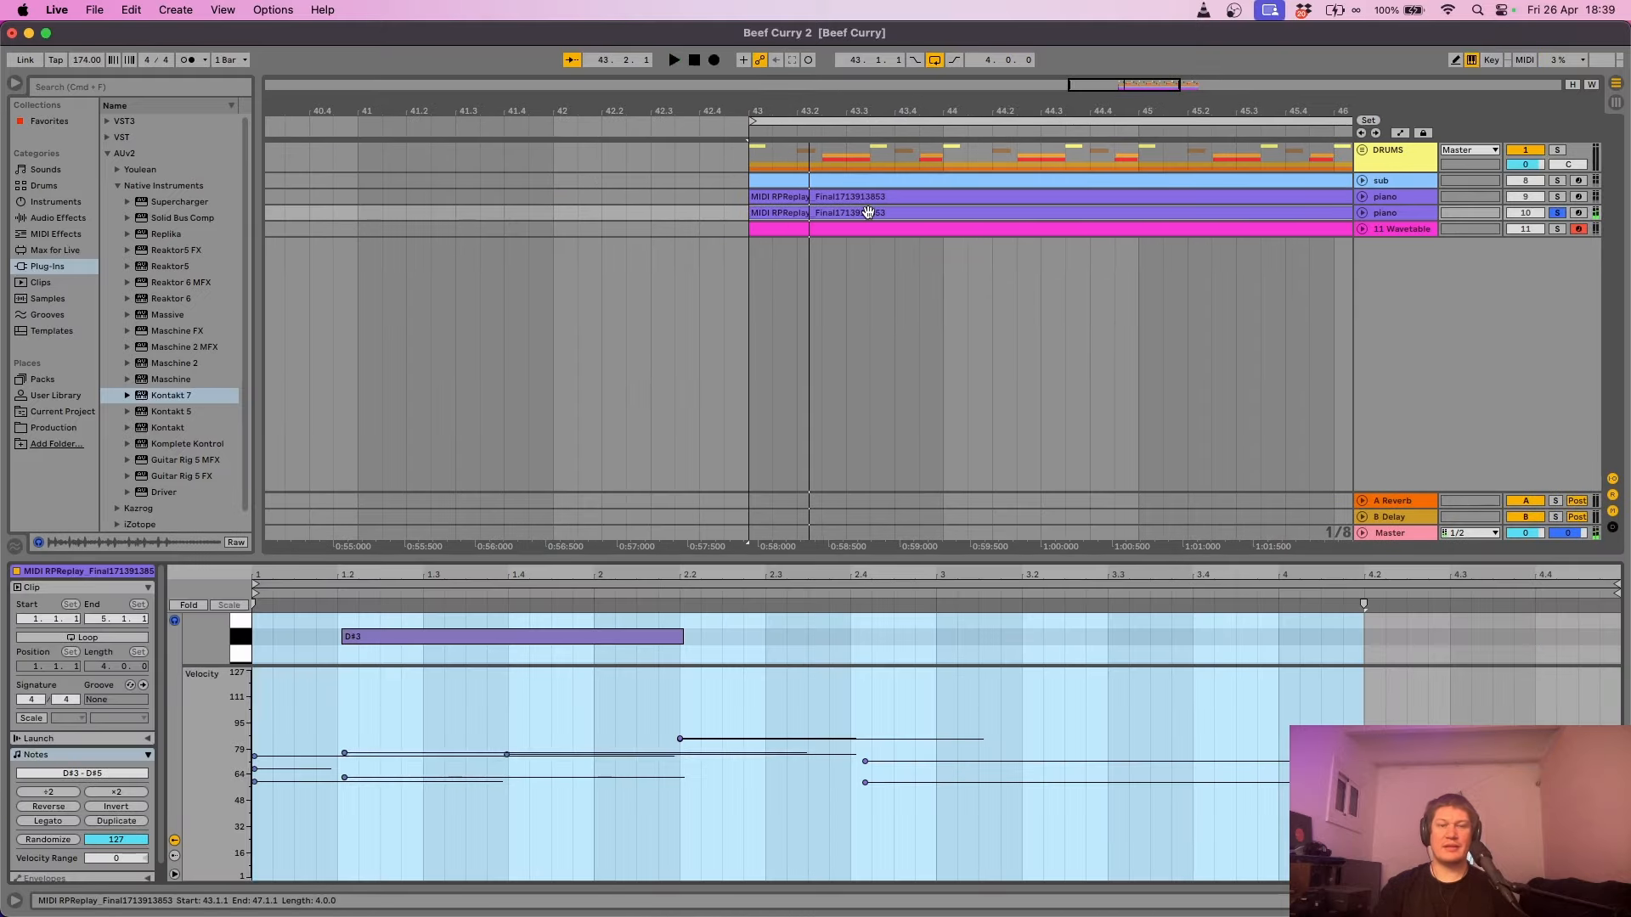
{"action": "key", "text": "super+a"}
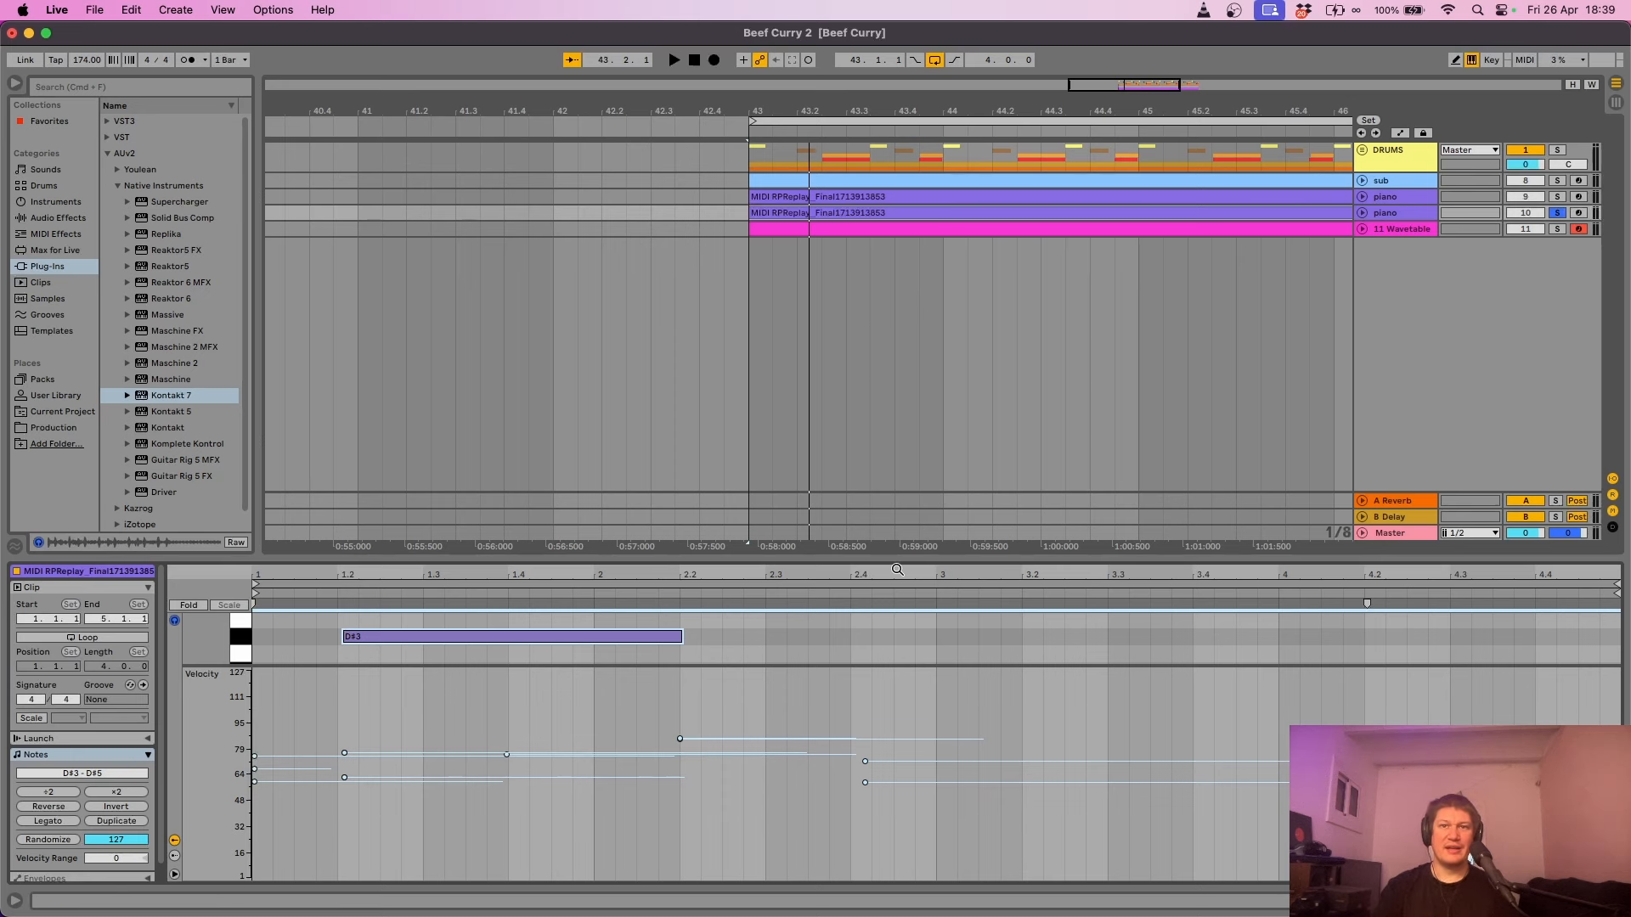
{"action": "left_click_drag", "start_coordinate": [903, 558], "coordinate": [865, 241]}
{"action": "left_click_drag", "start_coordinate": [203, 363], "coordinate": [135, 493]}
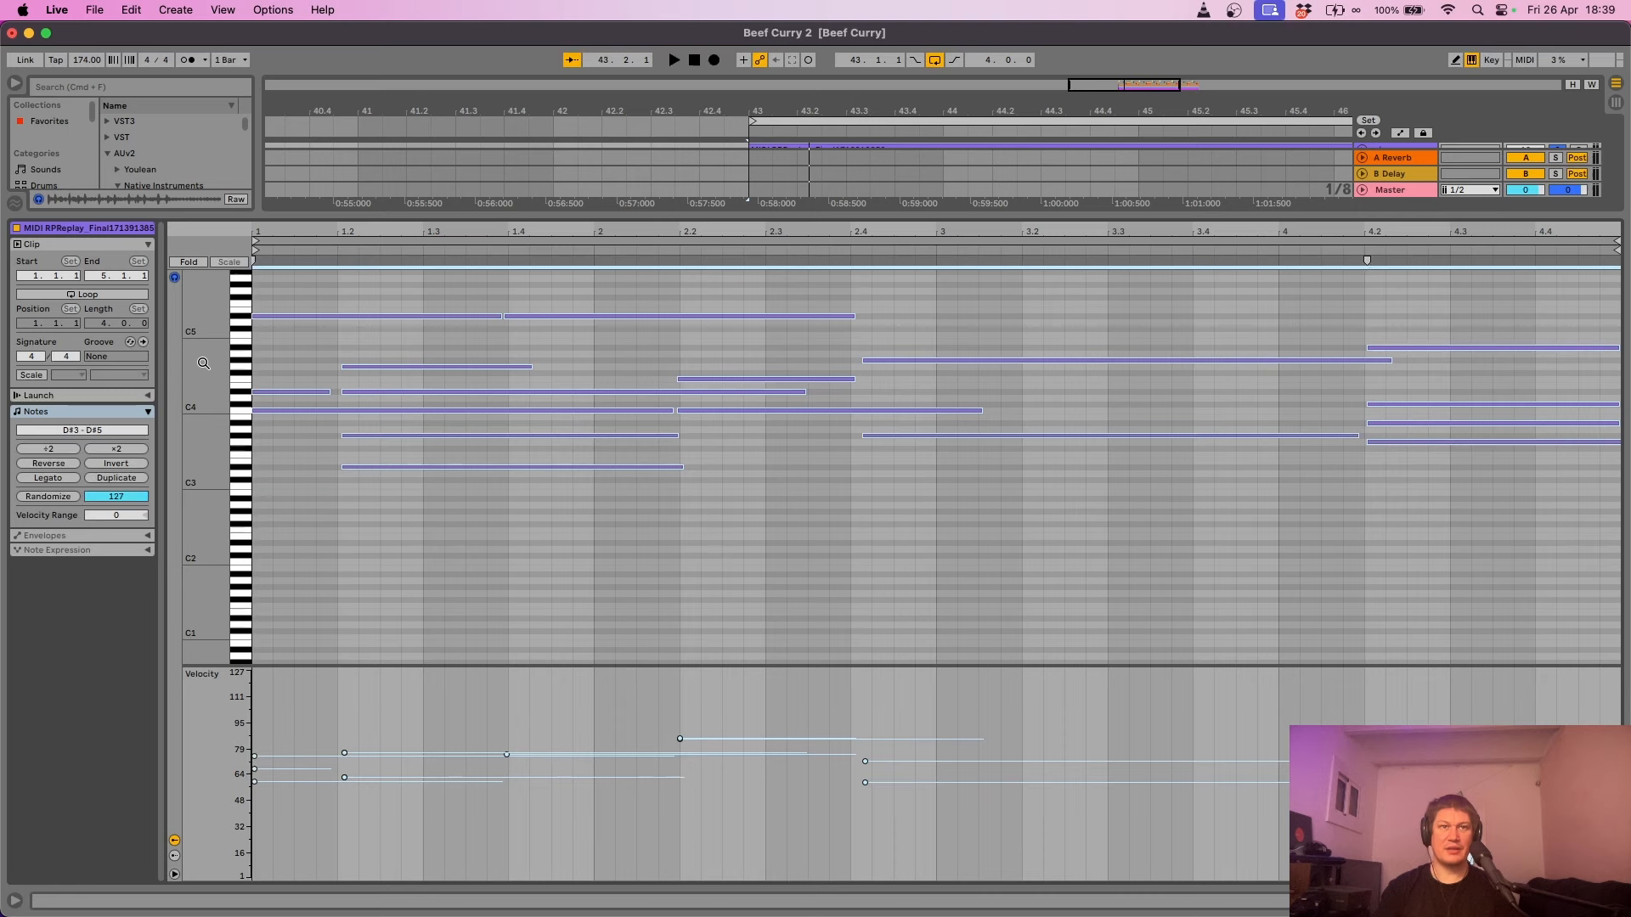
{"action": "key", "text": "shift+Down"}
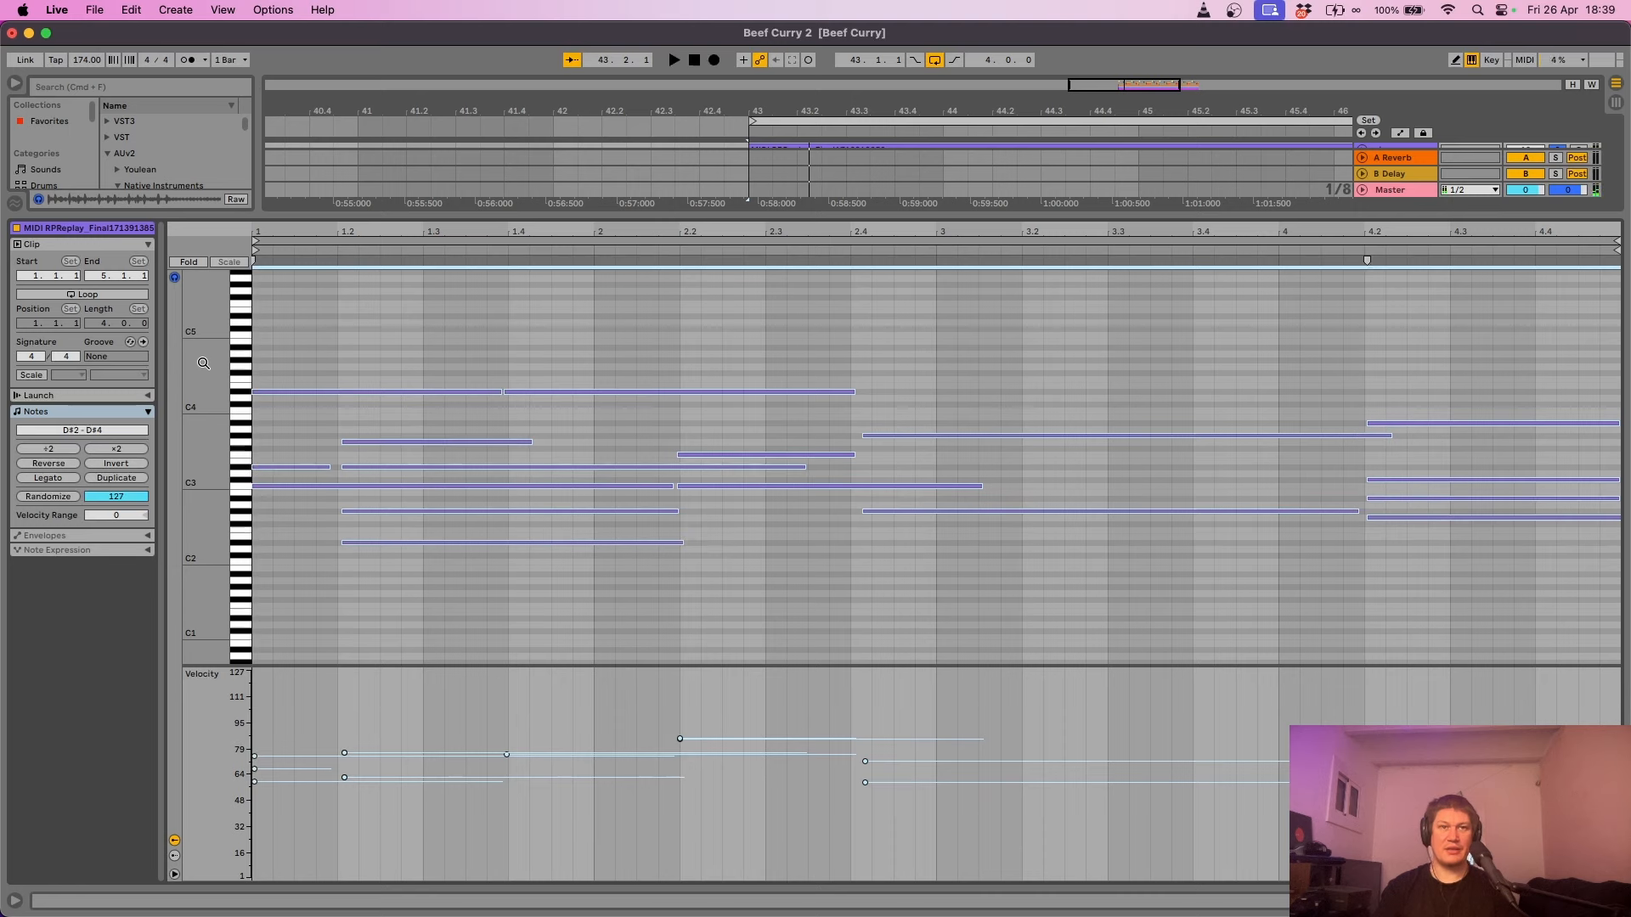
{"action": "key", "text": "space"}
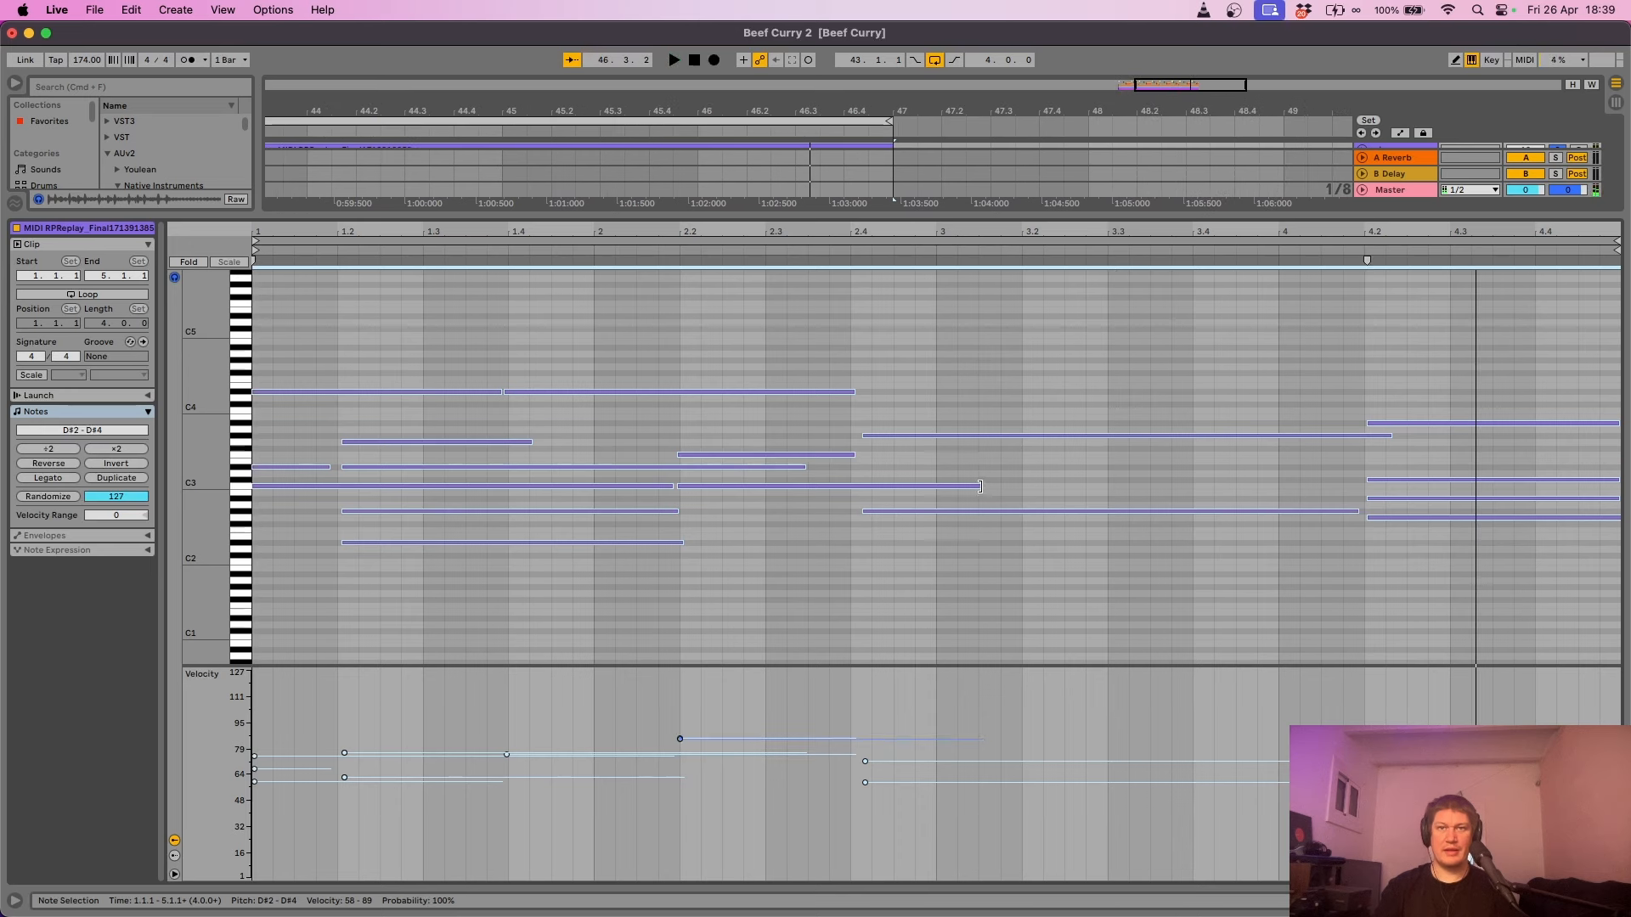
- Extend the C3 note to end at 4.2 and listen back
{"action": "left_click", "coordinate": [1020, 475]}
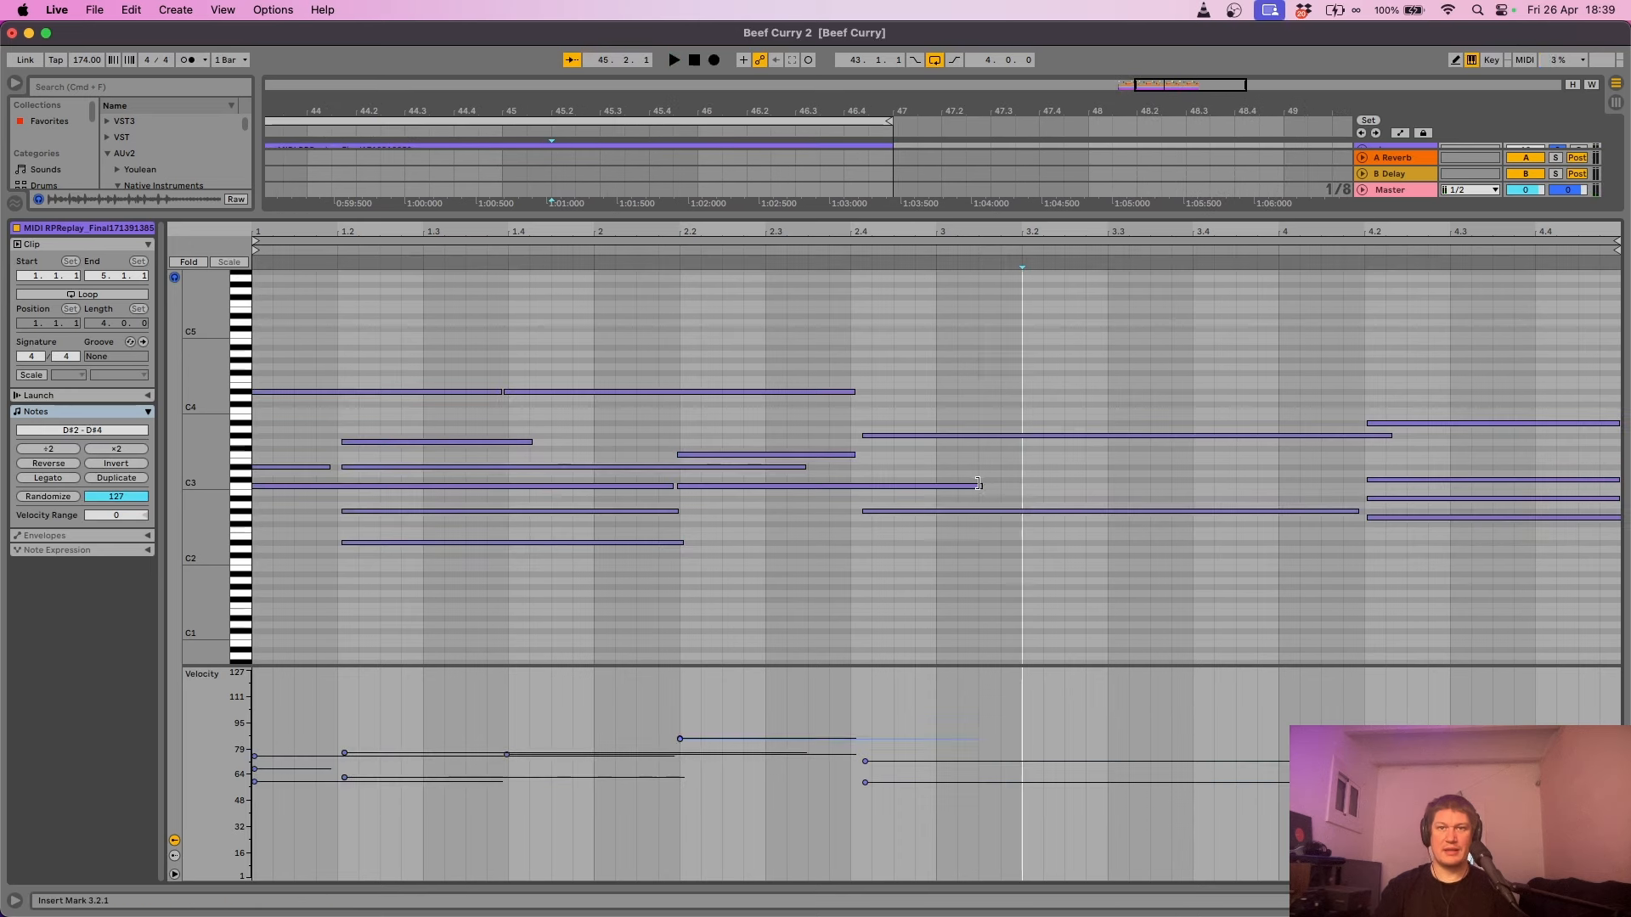
{"action": "left_click_drag", "start_coordinate": [979, 483], "coordinate": [1361, 491]}
{"action": "key", "text": "space"}
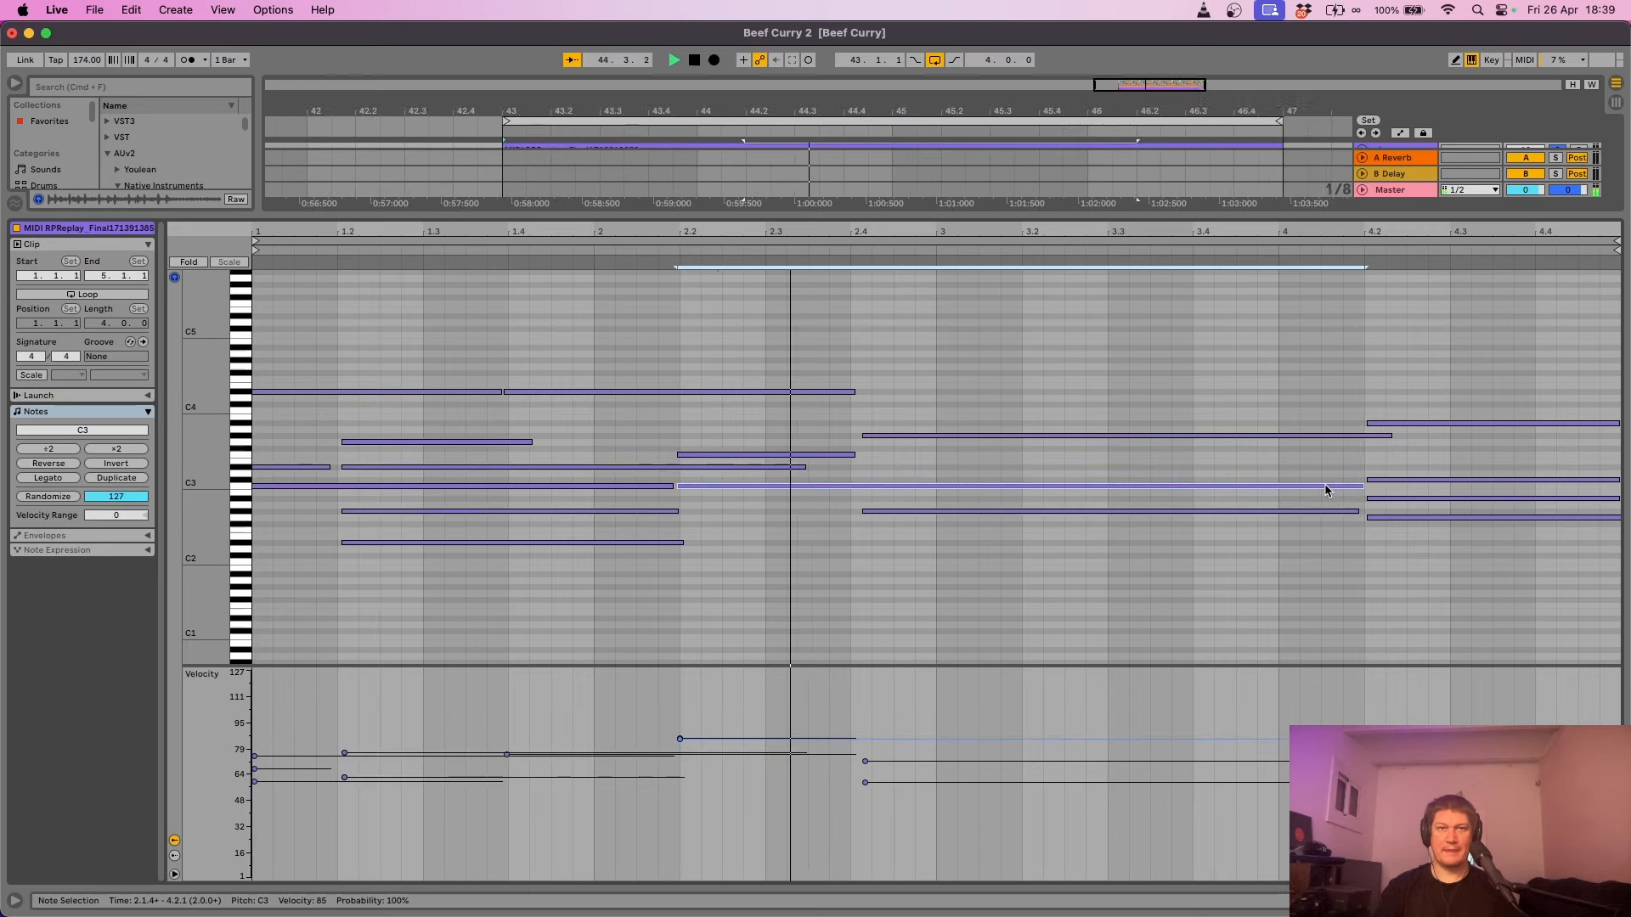
{"action": "key", "text": "space"}
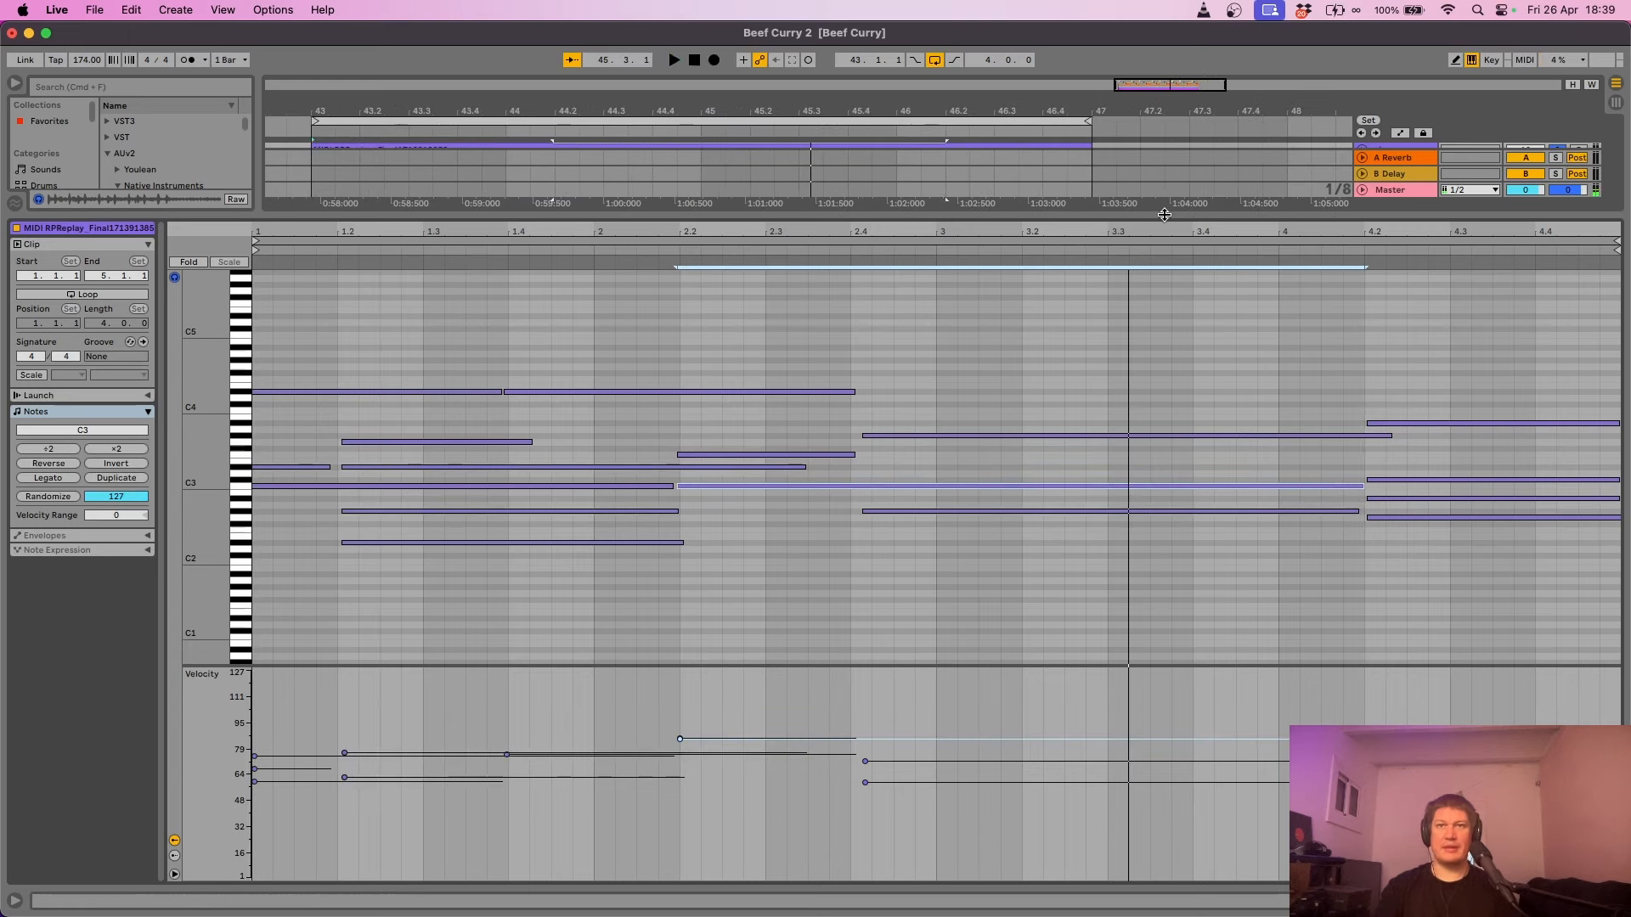
{"action": "left_click_drag", "start_coordinate": [1164, 215], "coordinate": [1163, 496]}
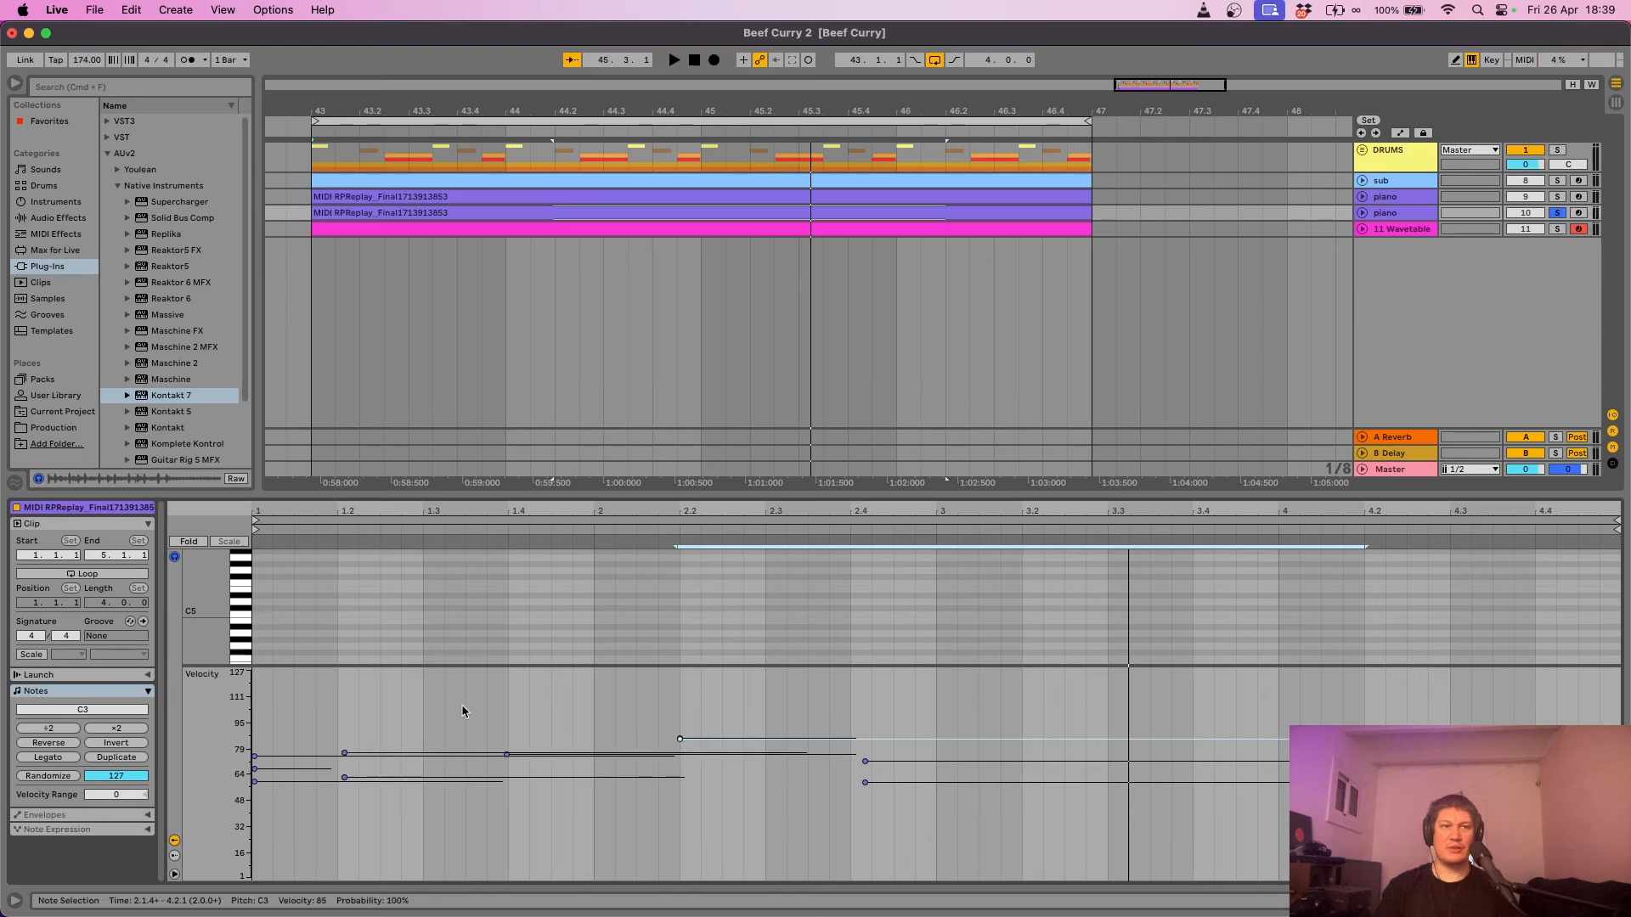
- Solo both piano tracks to compare them, then begin renaming track 10 with Cmd+R
{"action": "left_click_drag", "start_coordinate": [493, 668], "coordinate": [494, 803]}
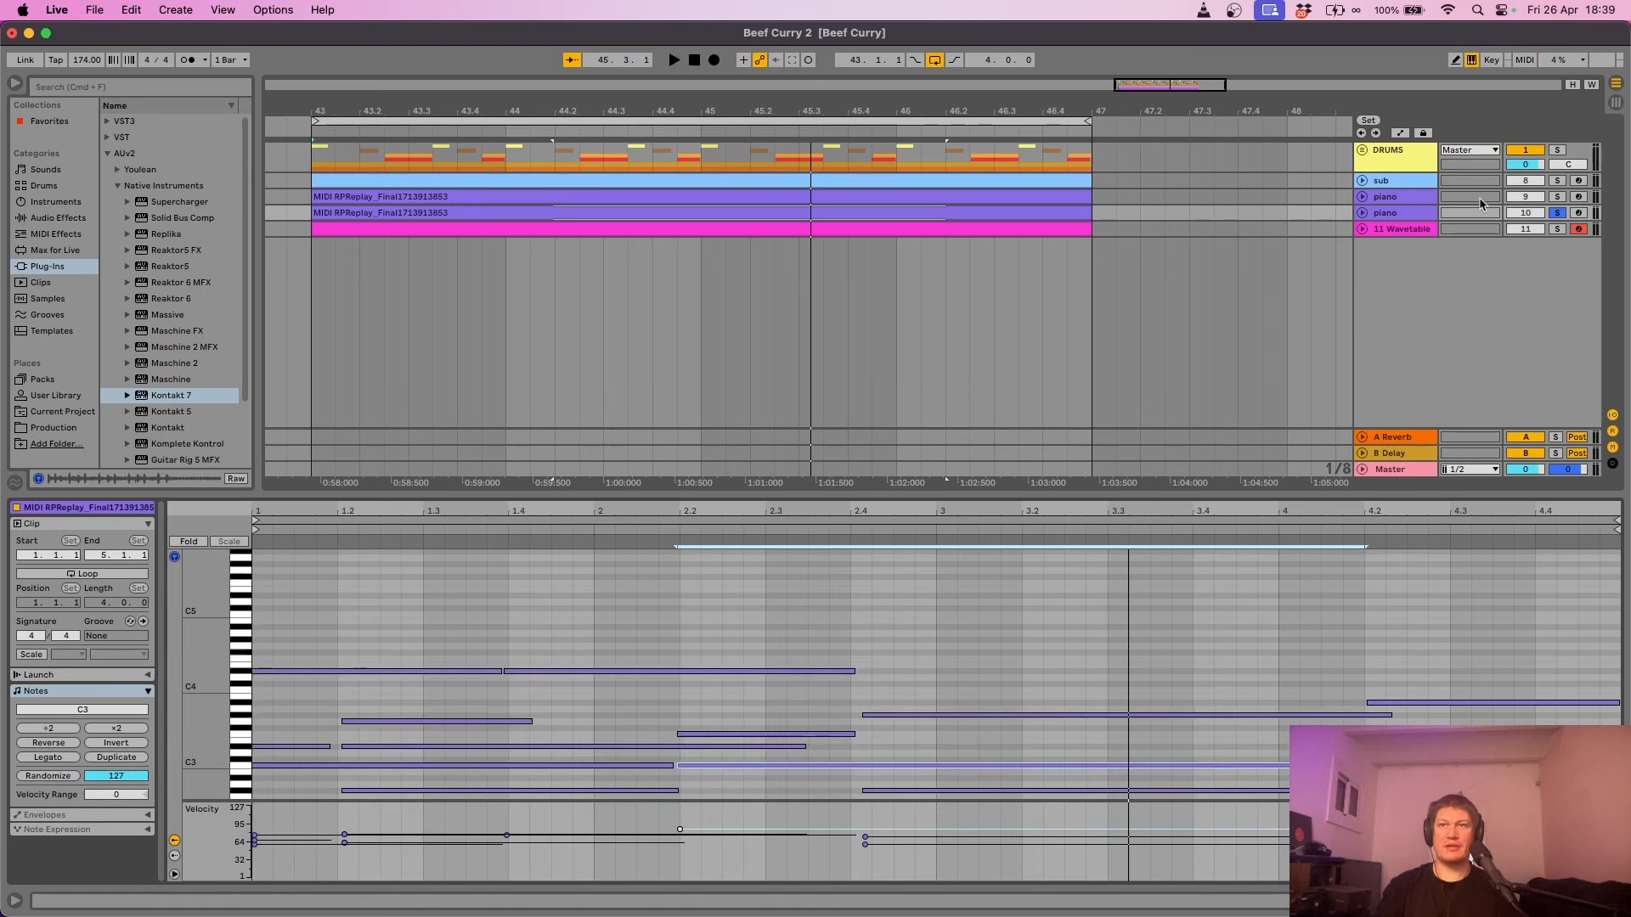
{"action": "left_click", "coordinate": [1556, 196]}
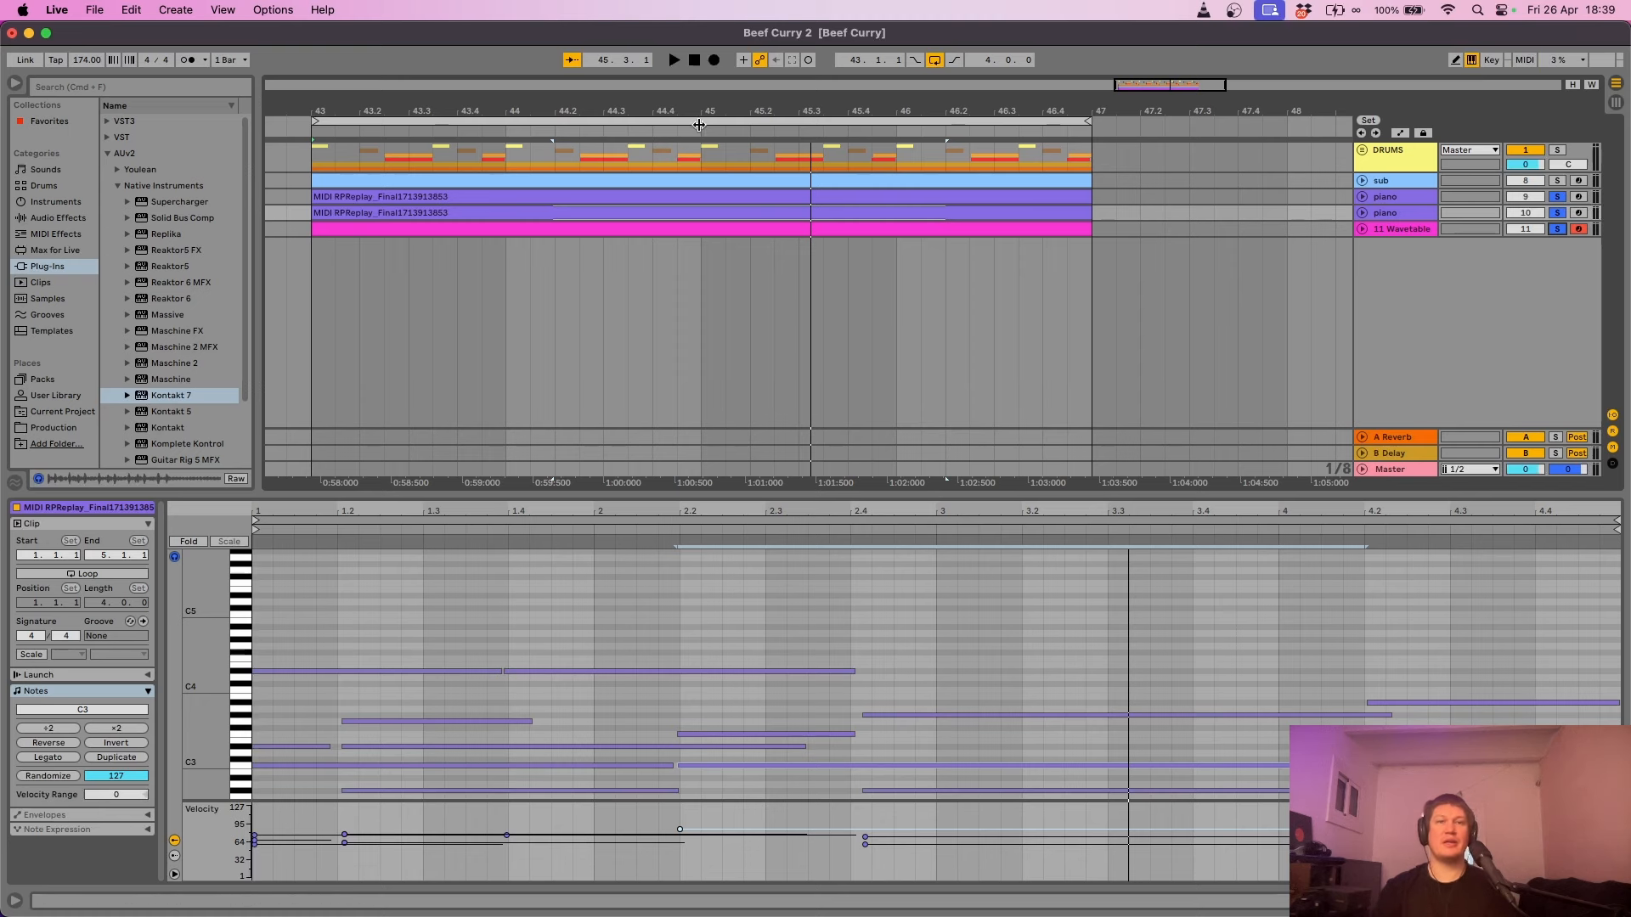
{"action": "key", "text": "space"}
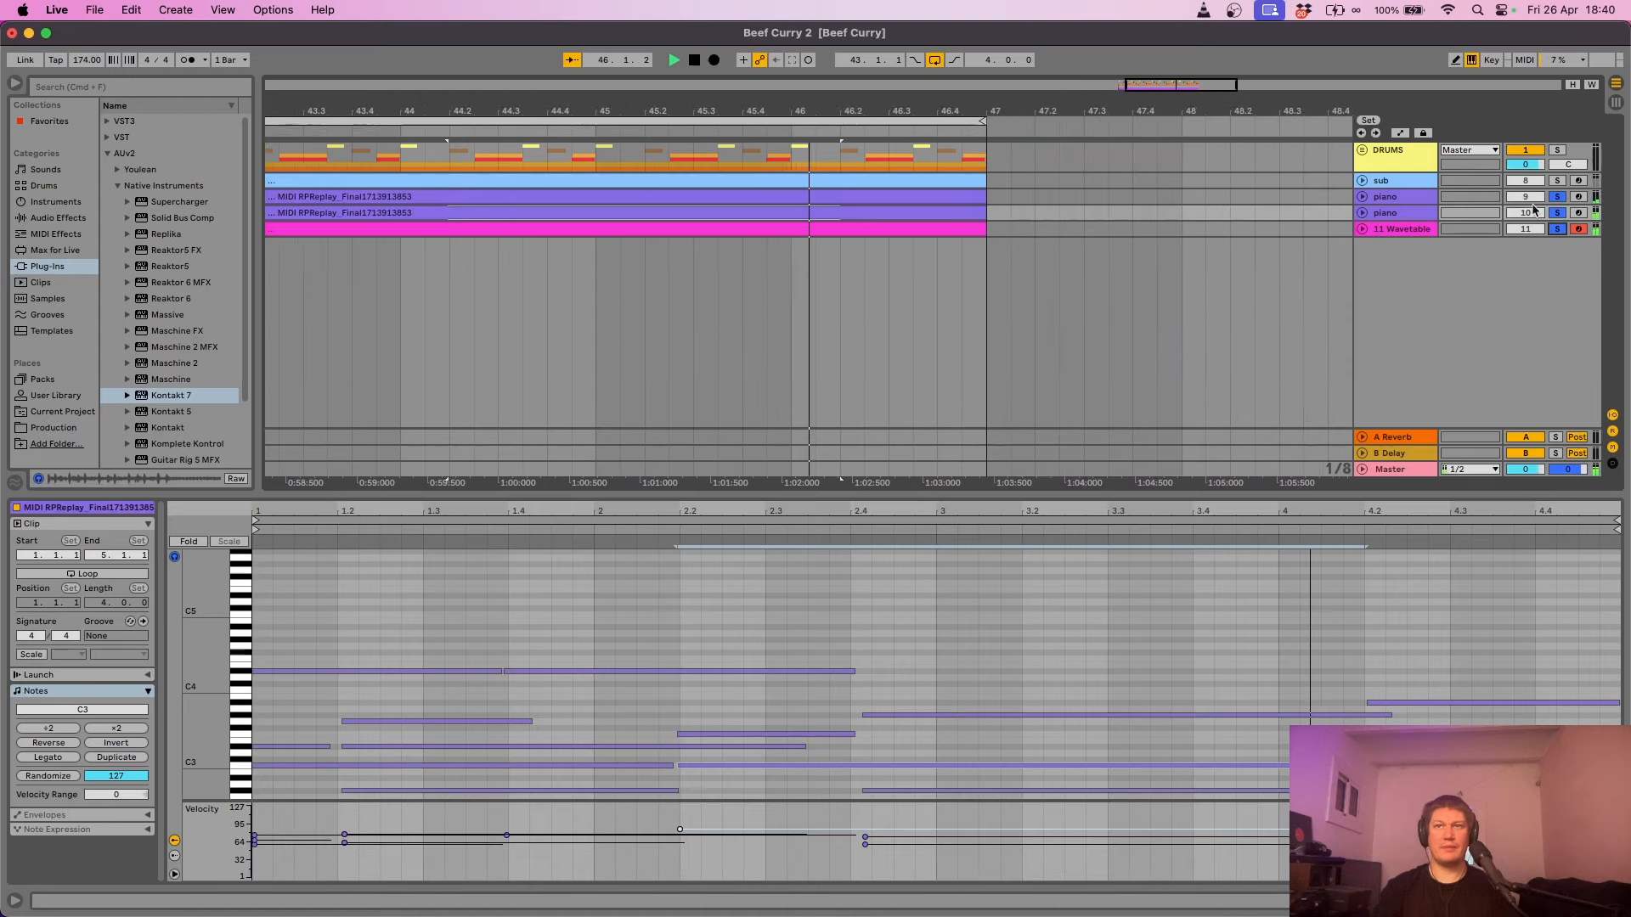
{"action": "left_click", "coordinate": [1557, 212]}
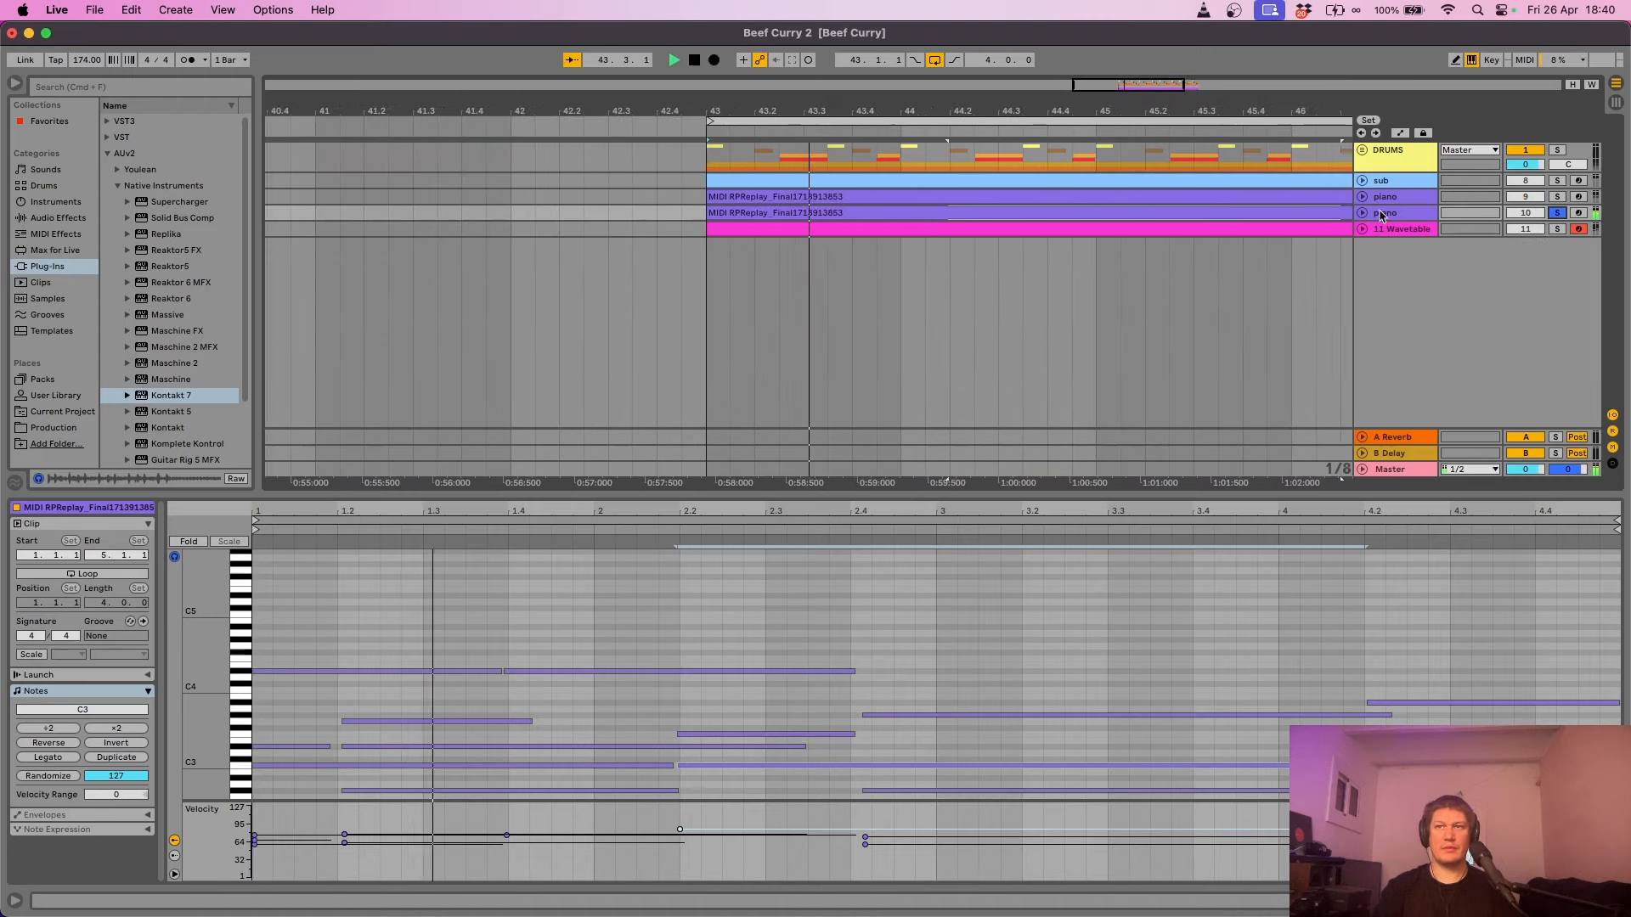
{"action": "key", "text": "super+r"}
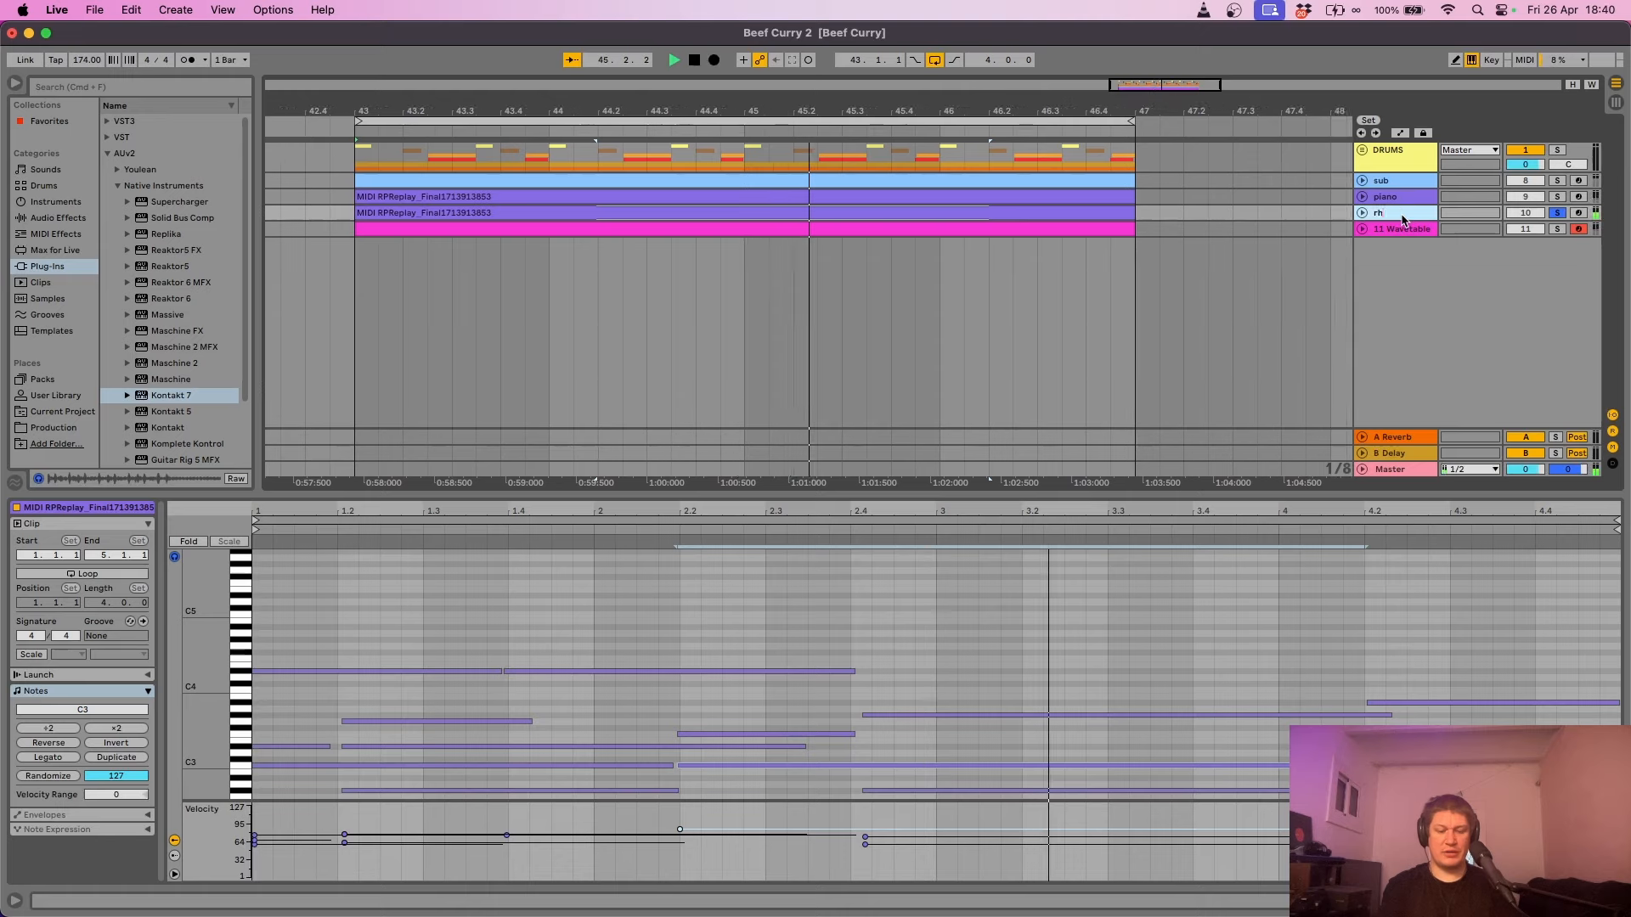
- Rename the duplicate track 'rhodes', compare it with piano soloed, then clear both solos
{"action": "type", "text": "rhodes"}
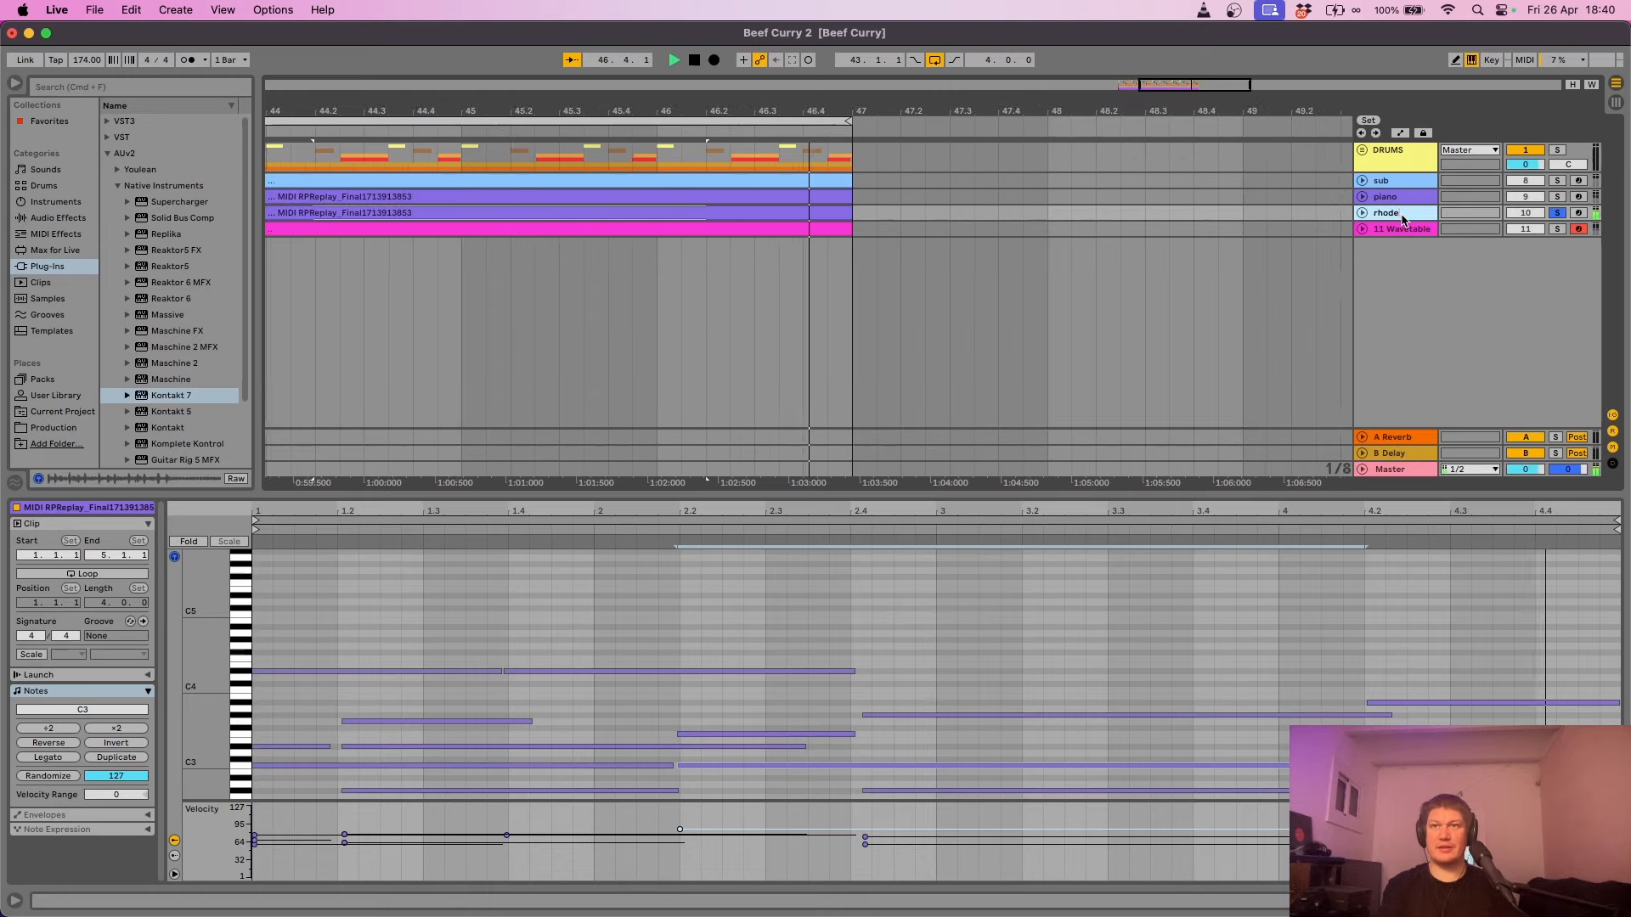
{"action": "key", "text": "Return"}
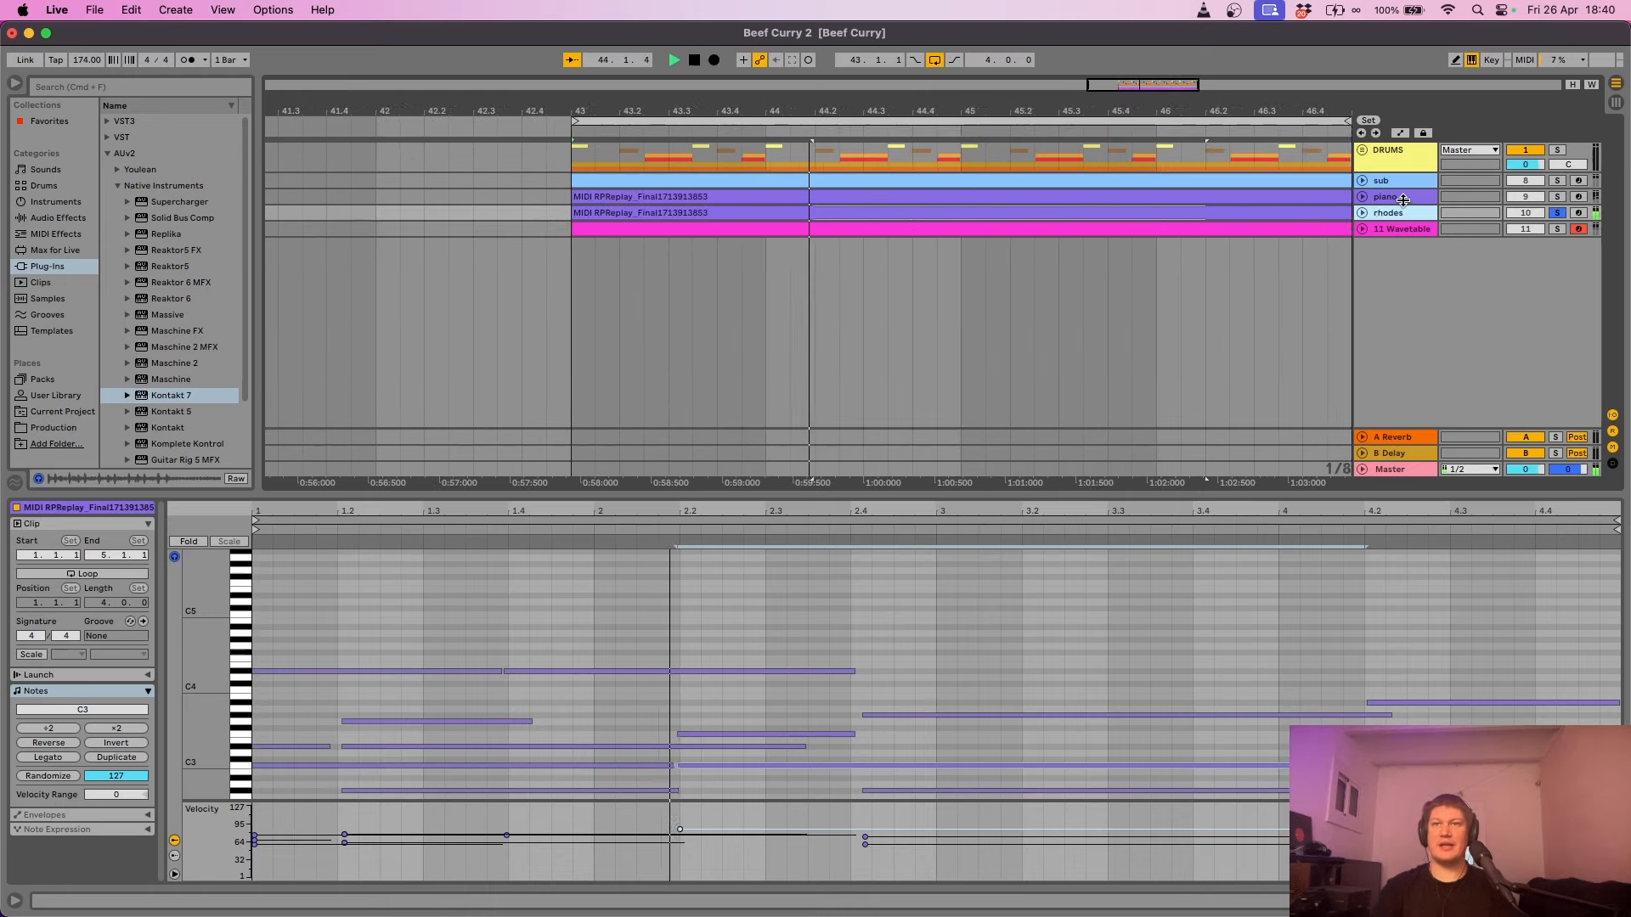
{"action": "left_click", "coordinate": [1402, 200]}
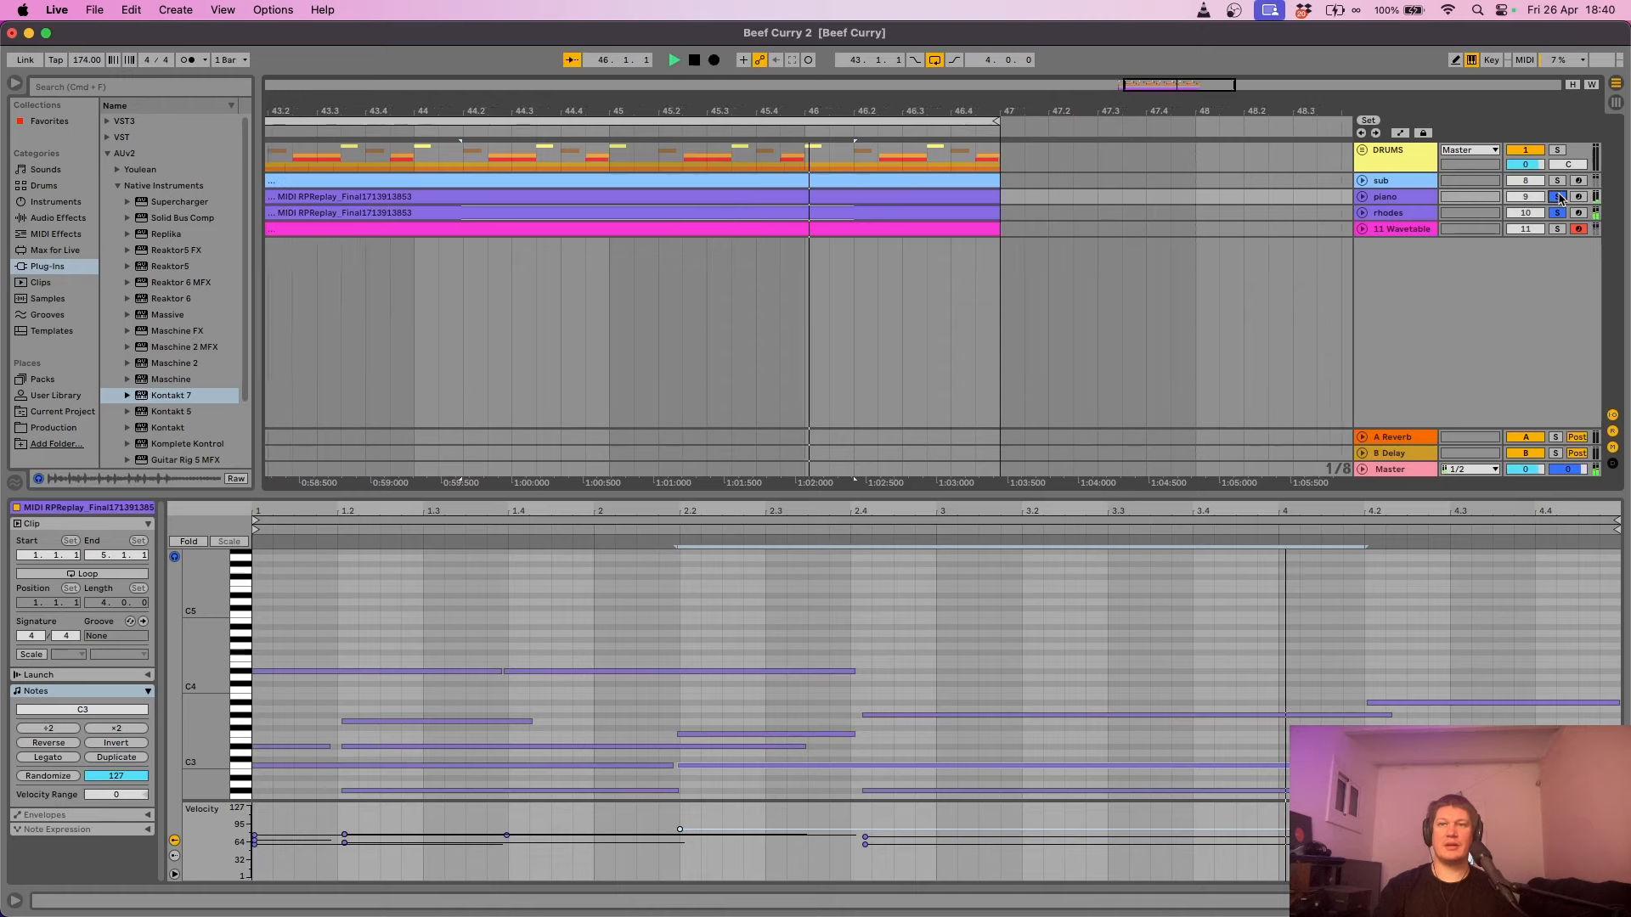
{"action": "left_click", "coordinate": [1560, 200], "text": "super"}
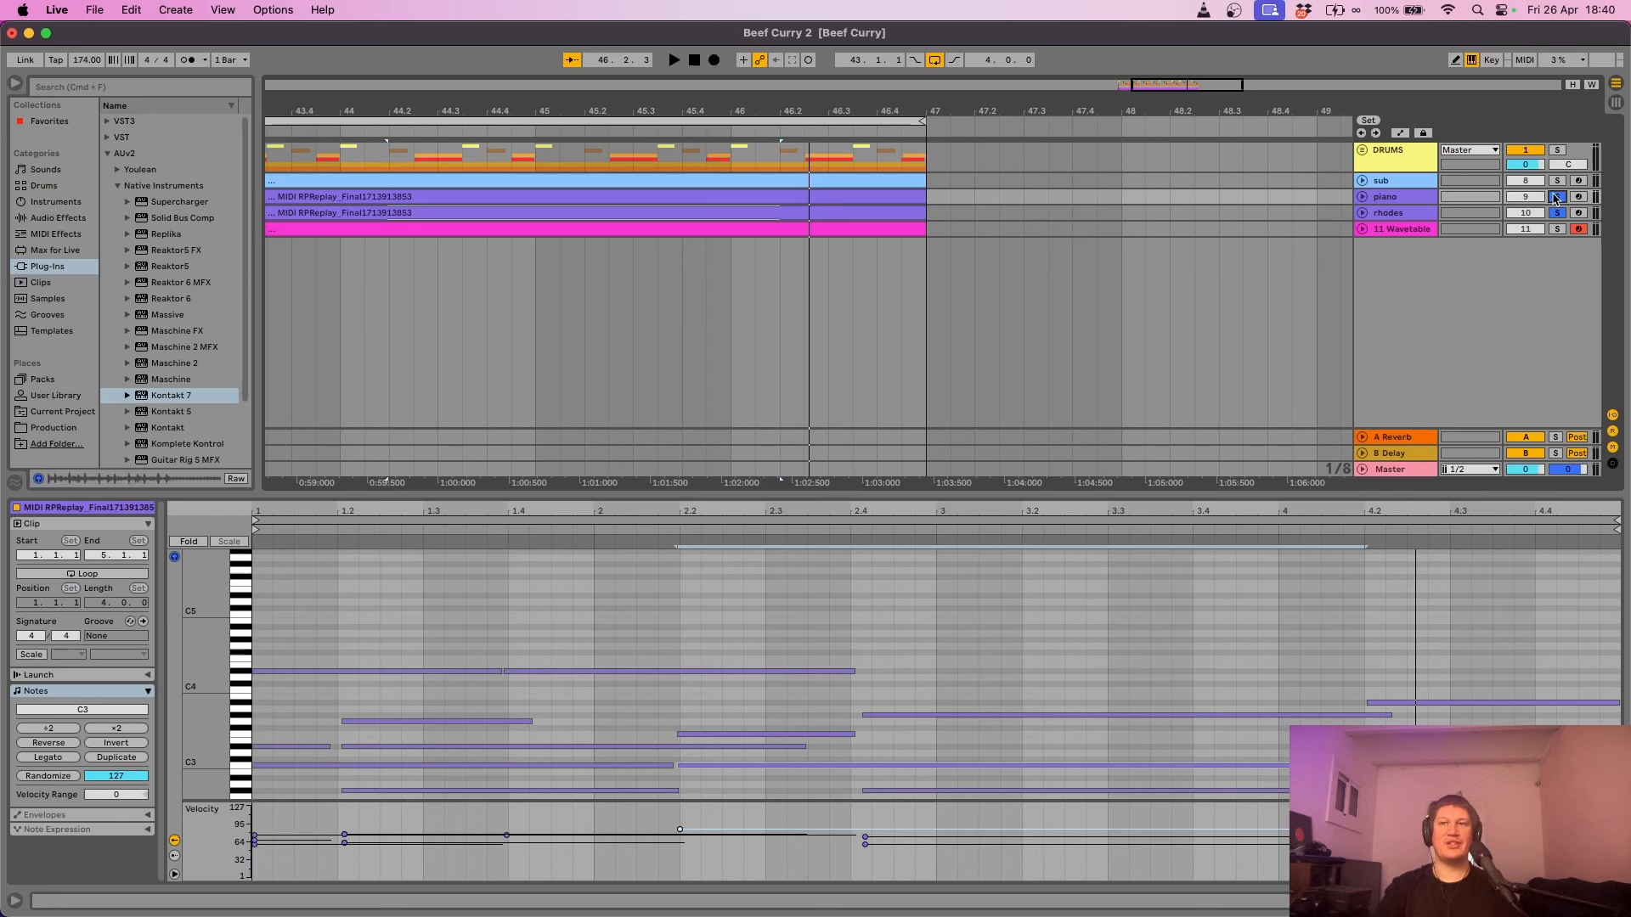
{"action": "left_click", "coordinate": [1555, 197]}
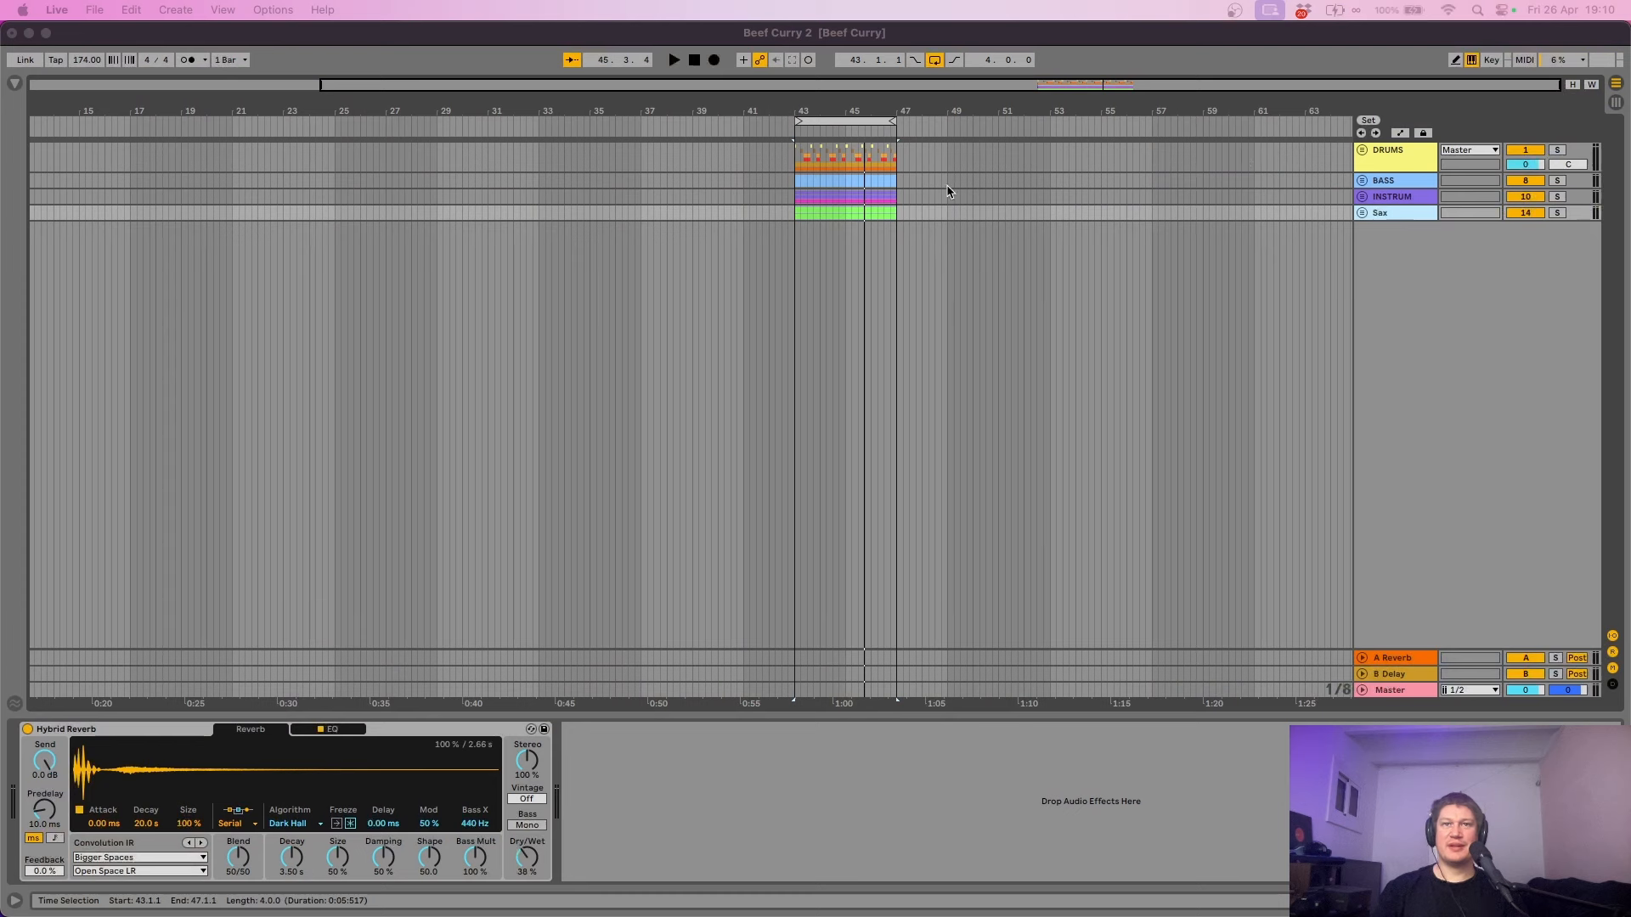
{"action": "left_click", "coordinate": [1566, 218]}
{"action": "left_click", "coordinate": [1556, 214]}
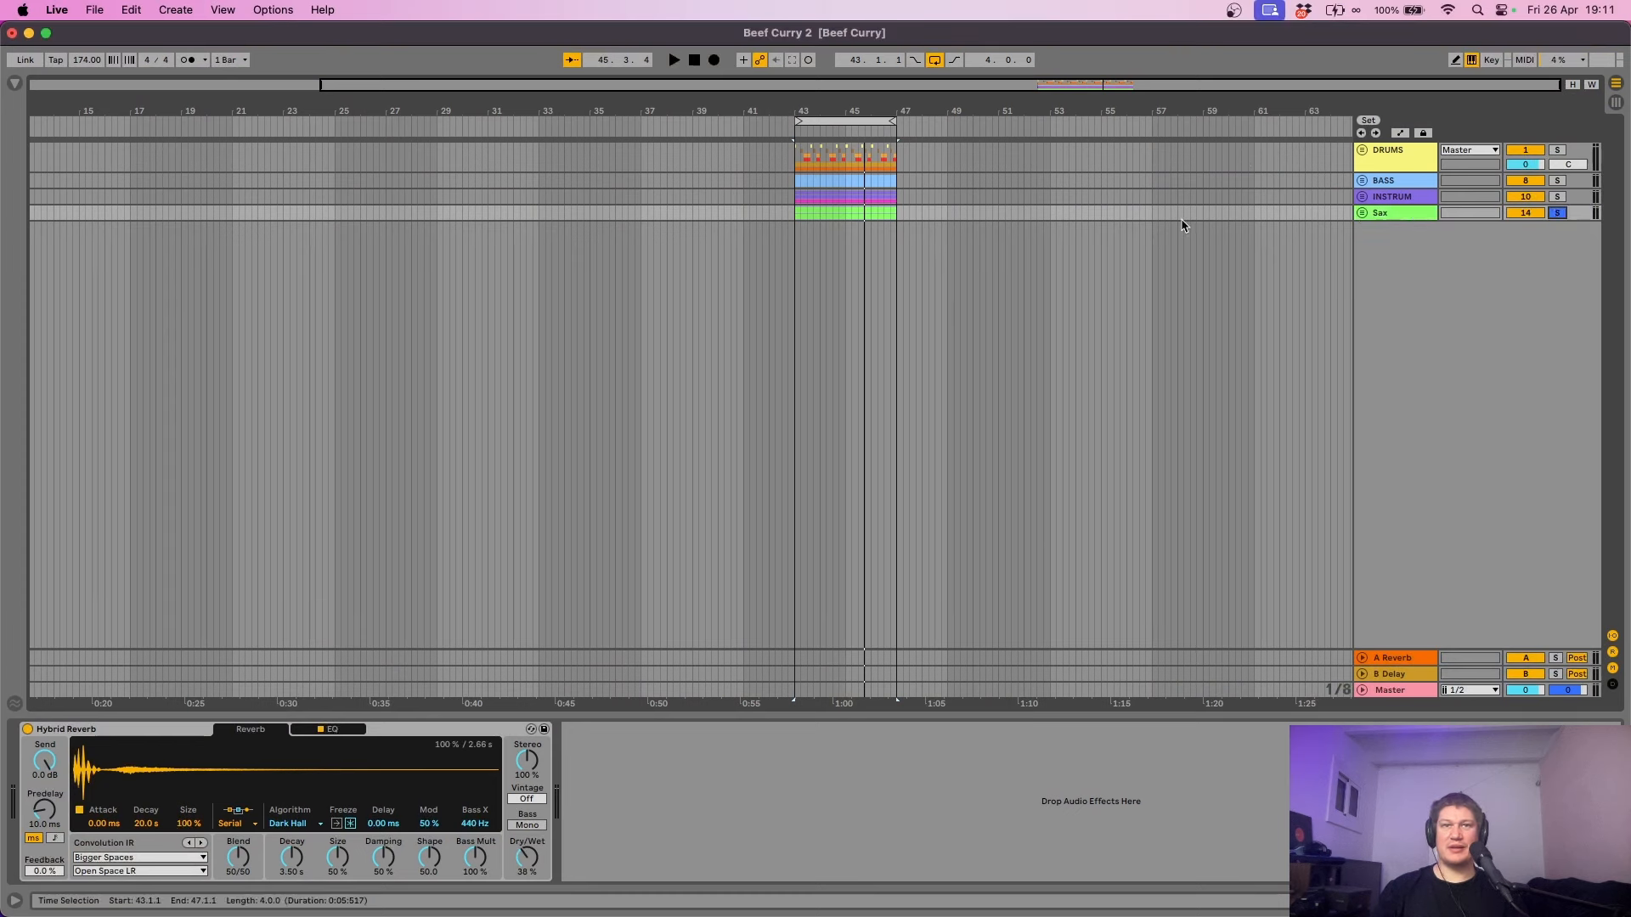
{"action": "key", "text": "space"}
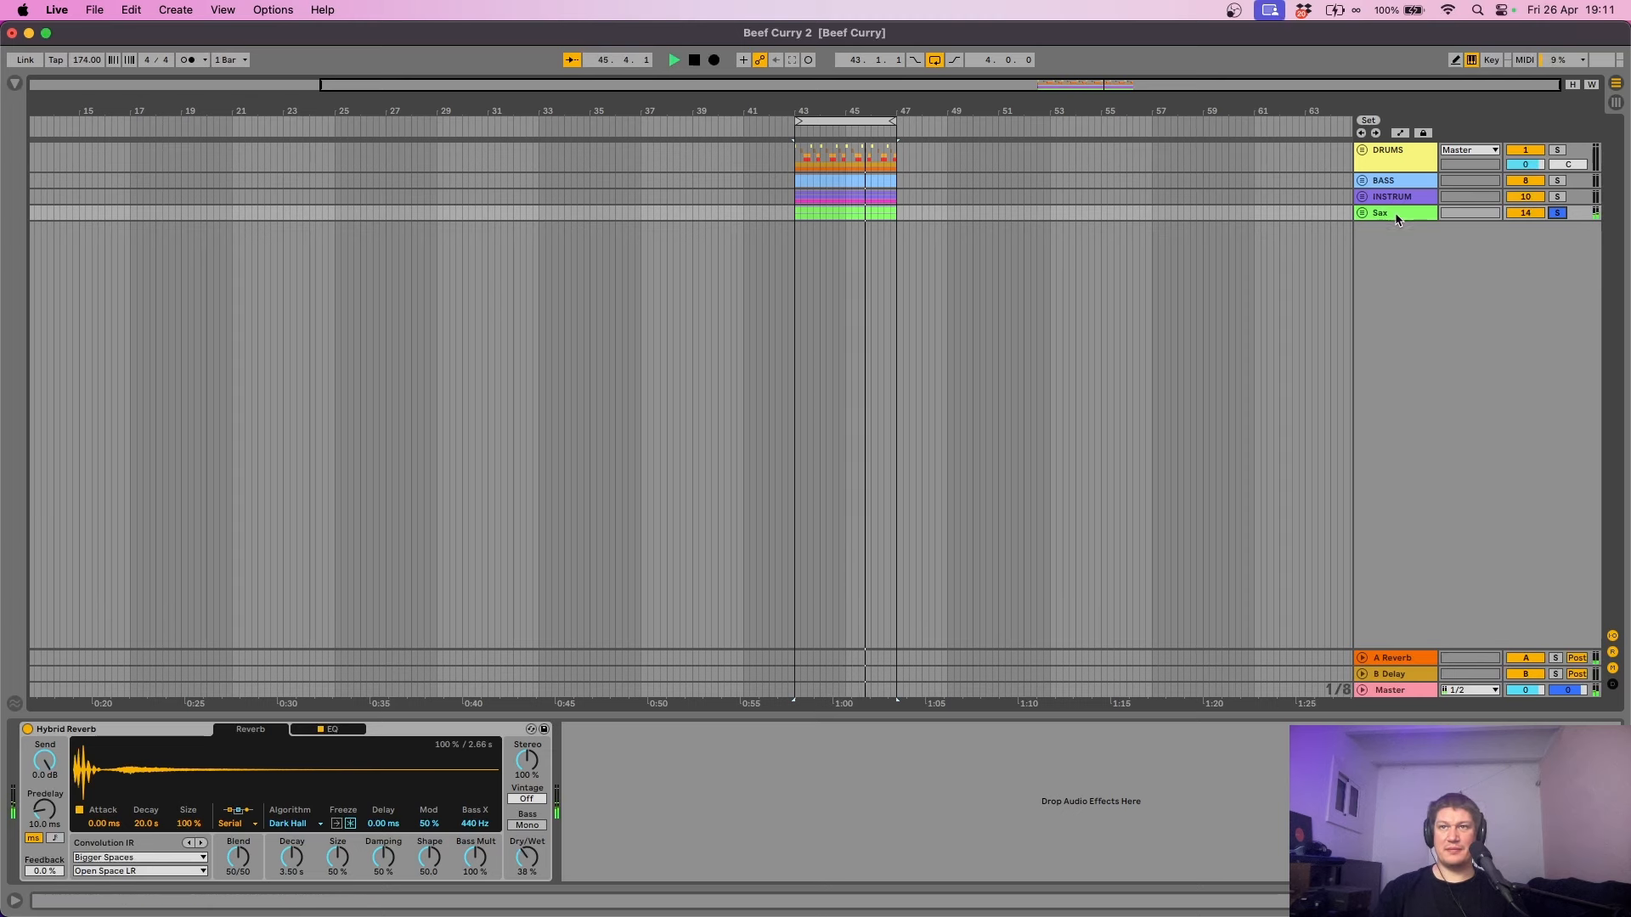
{"action": "left_click", "coordinate": [1362, 213]}
{"action": "key", "text": "space"}
{"action": "left_click", "coordinate": [1413, 276]}
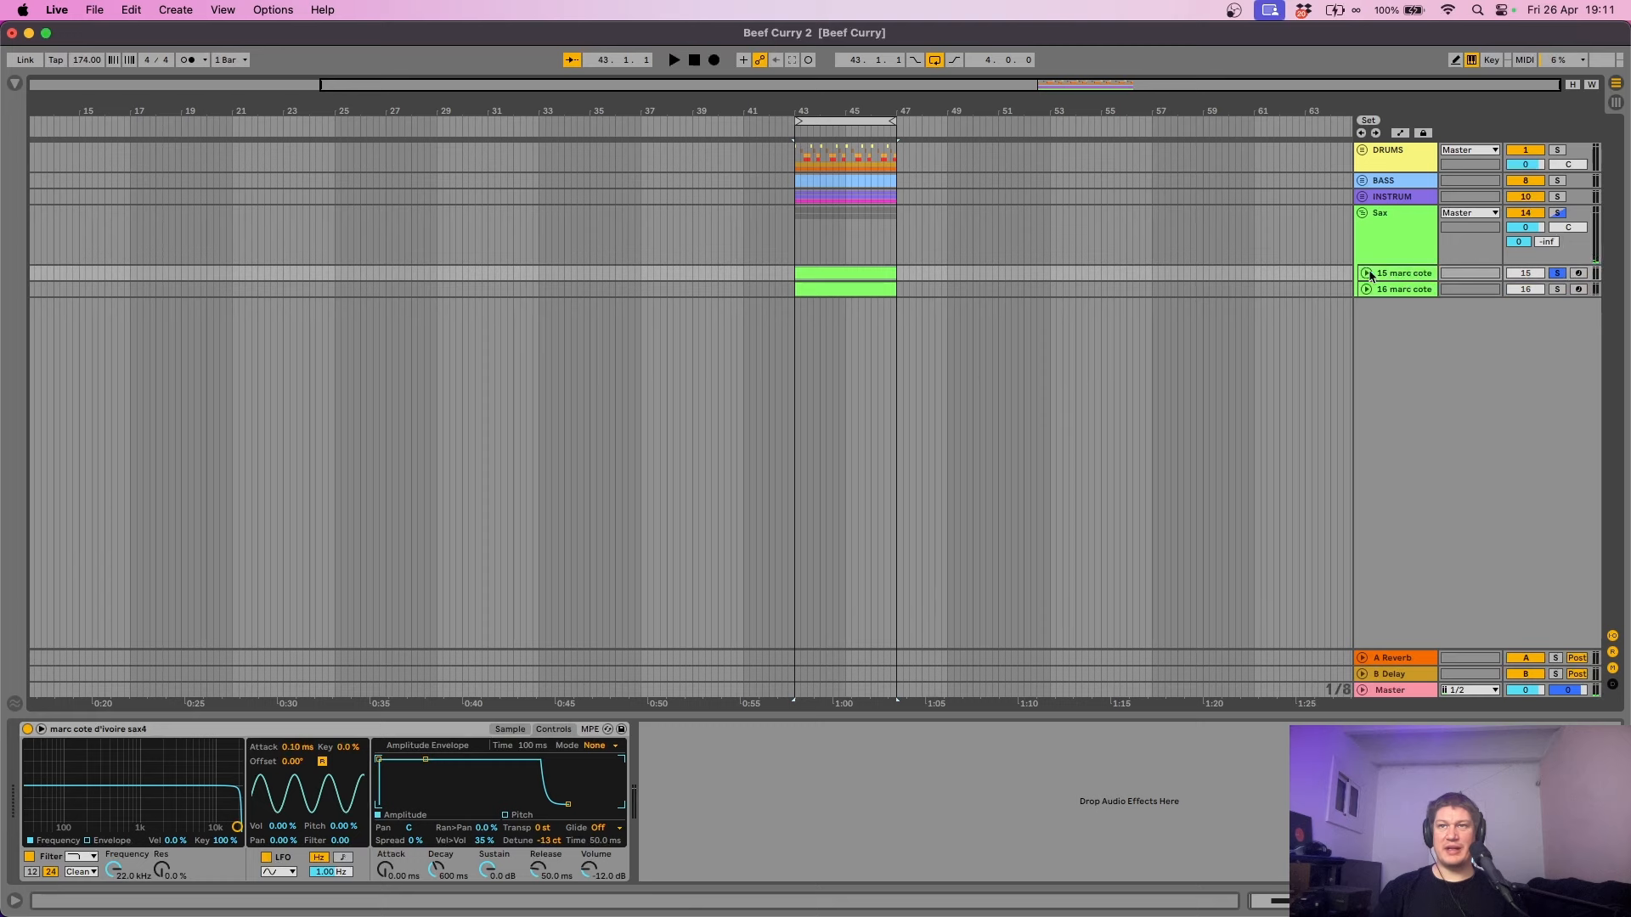
{"action": "left_click", "coordinate": [1366, 274]}
{"action": "key", "text": "space"}
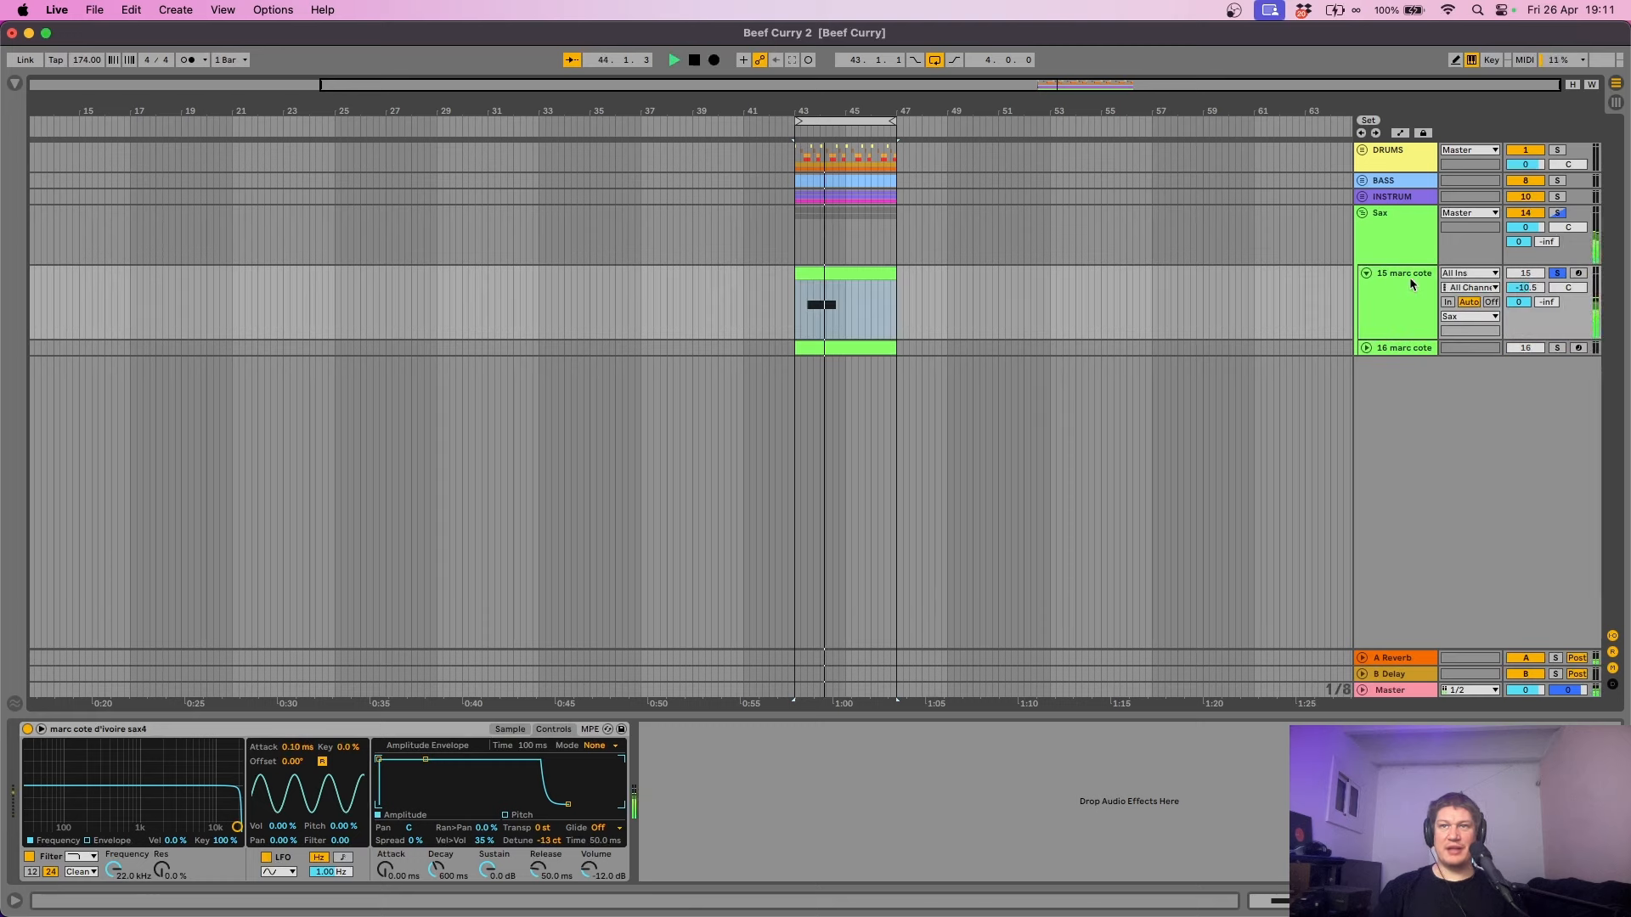
{"action": "left_click", "coordinate": [1421, 348]}
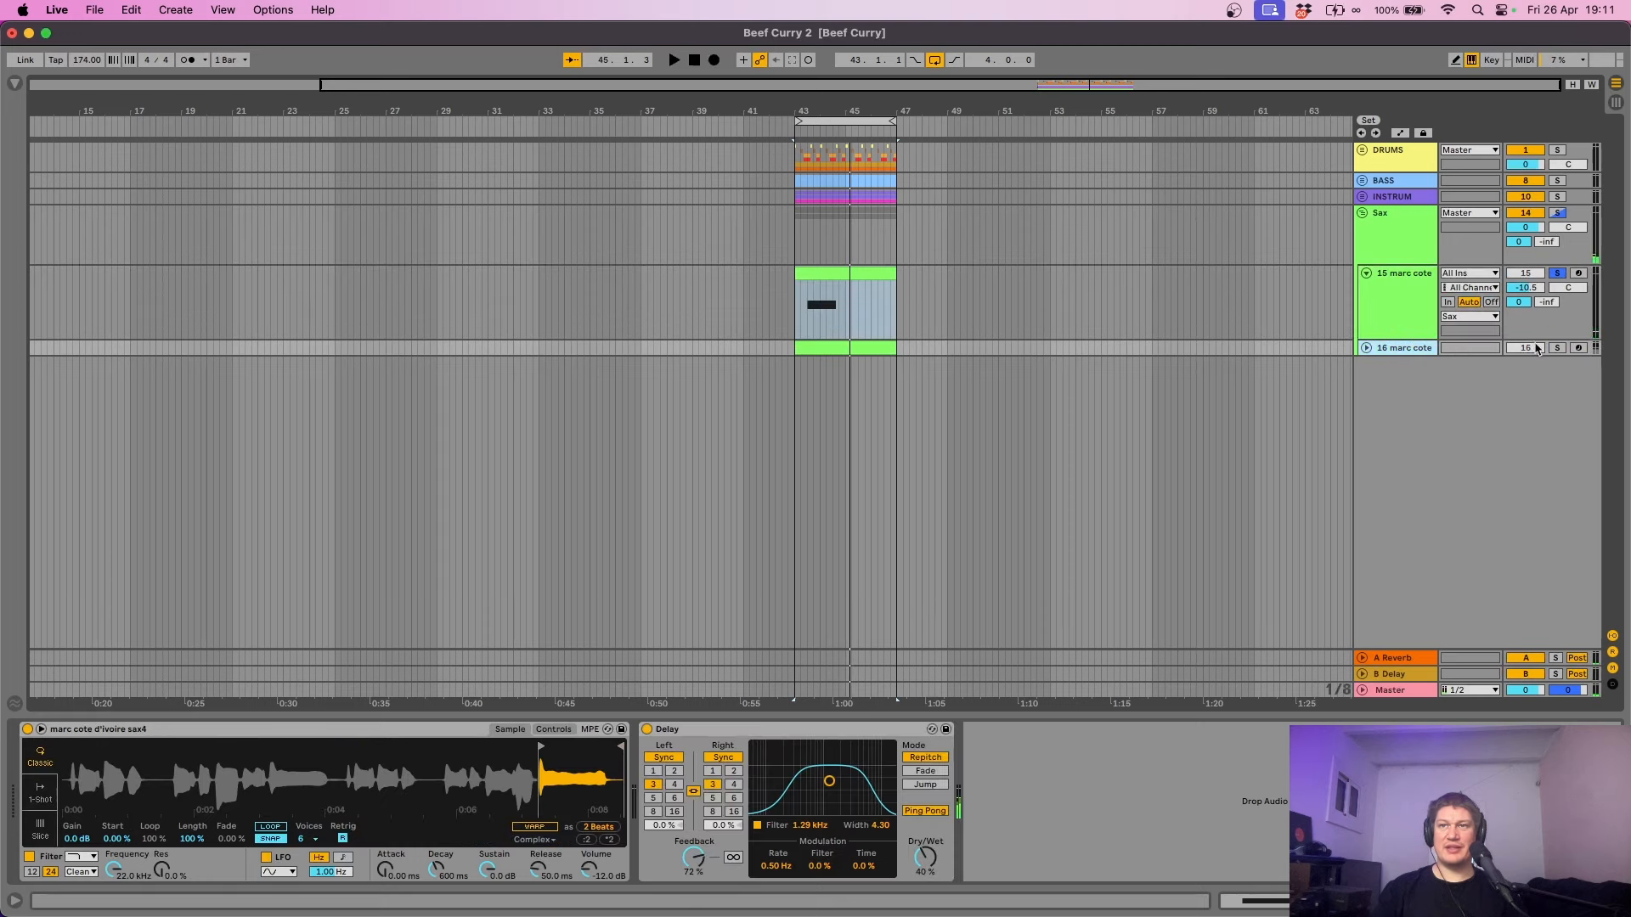
{"action": "left_click", "coordinate": [1366, 348]}
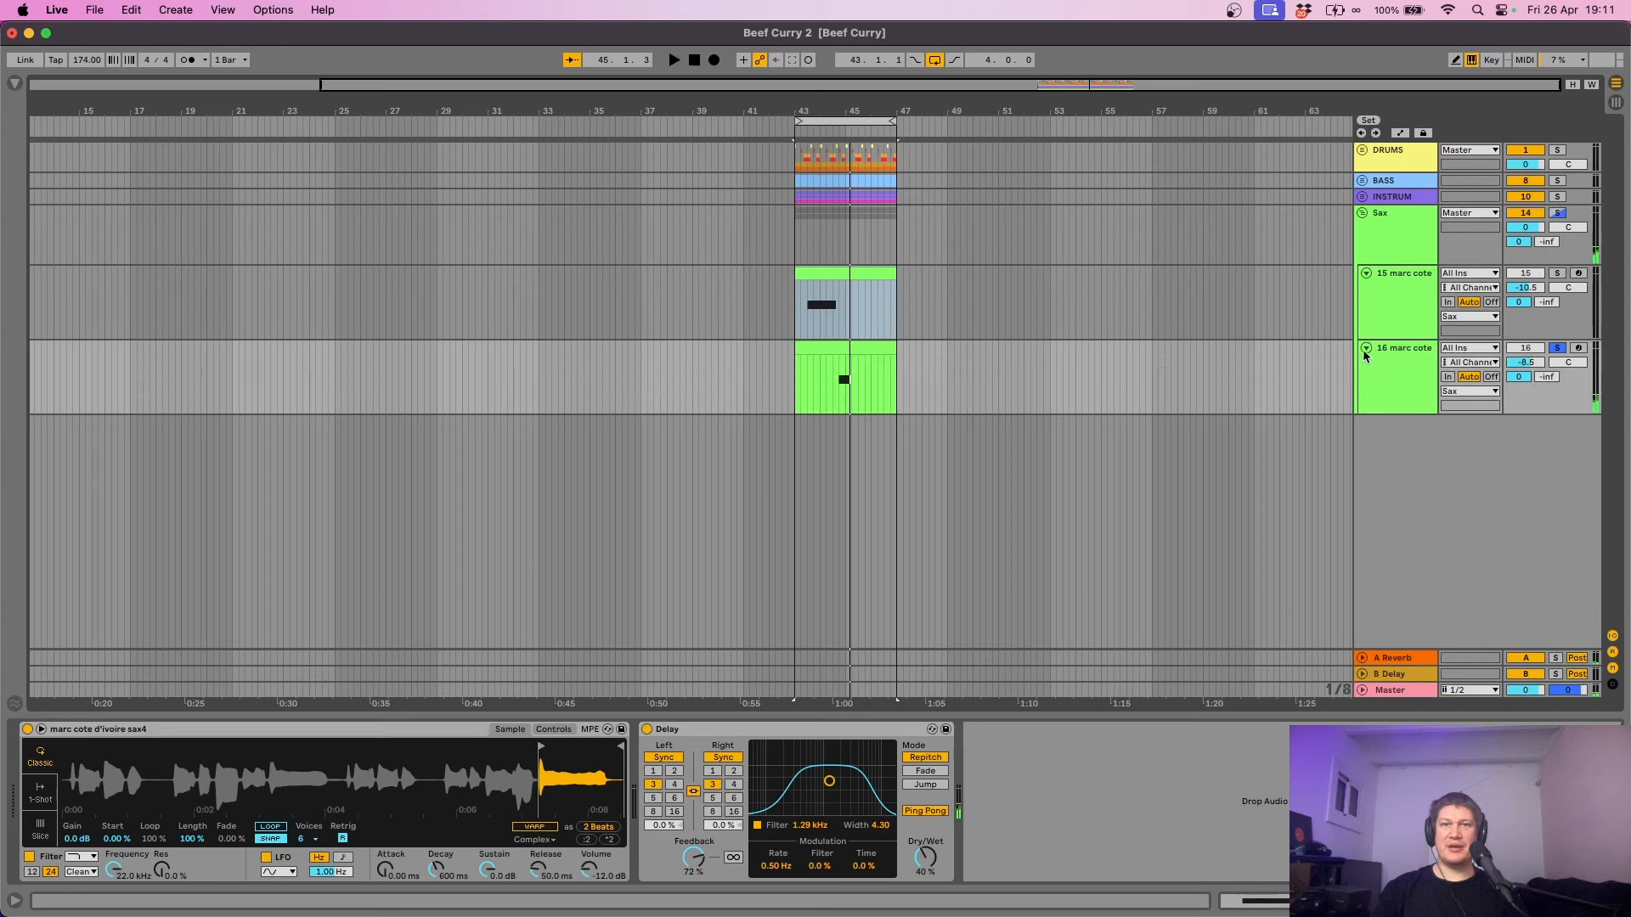
{"action": "left_click_drag", "start_coordinate": [856, 106], "coordinate": [856, 213]}
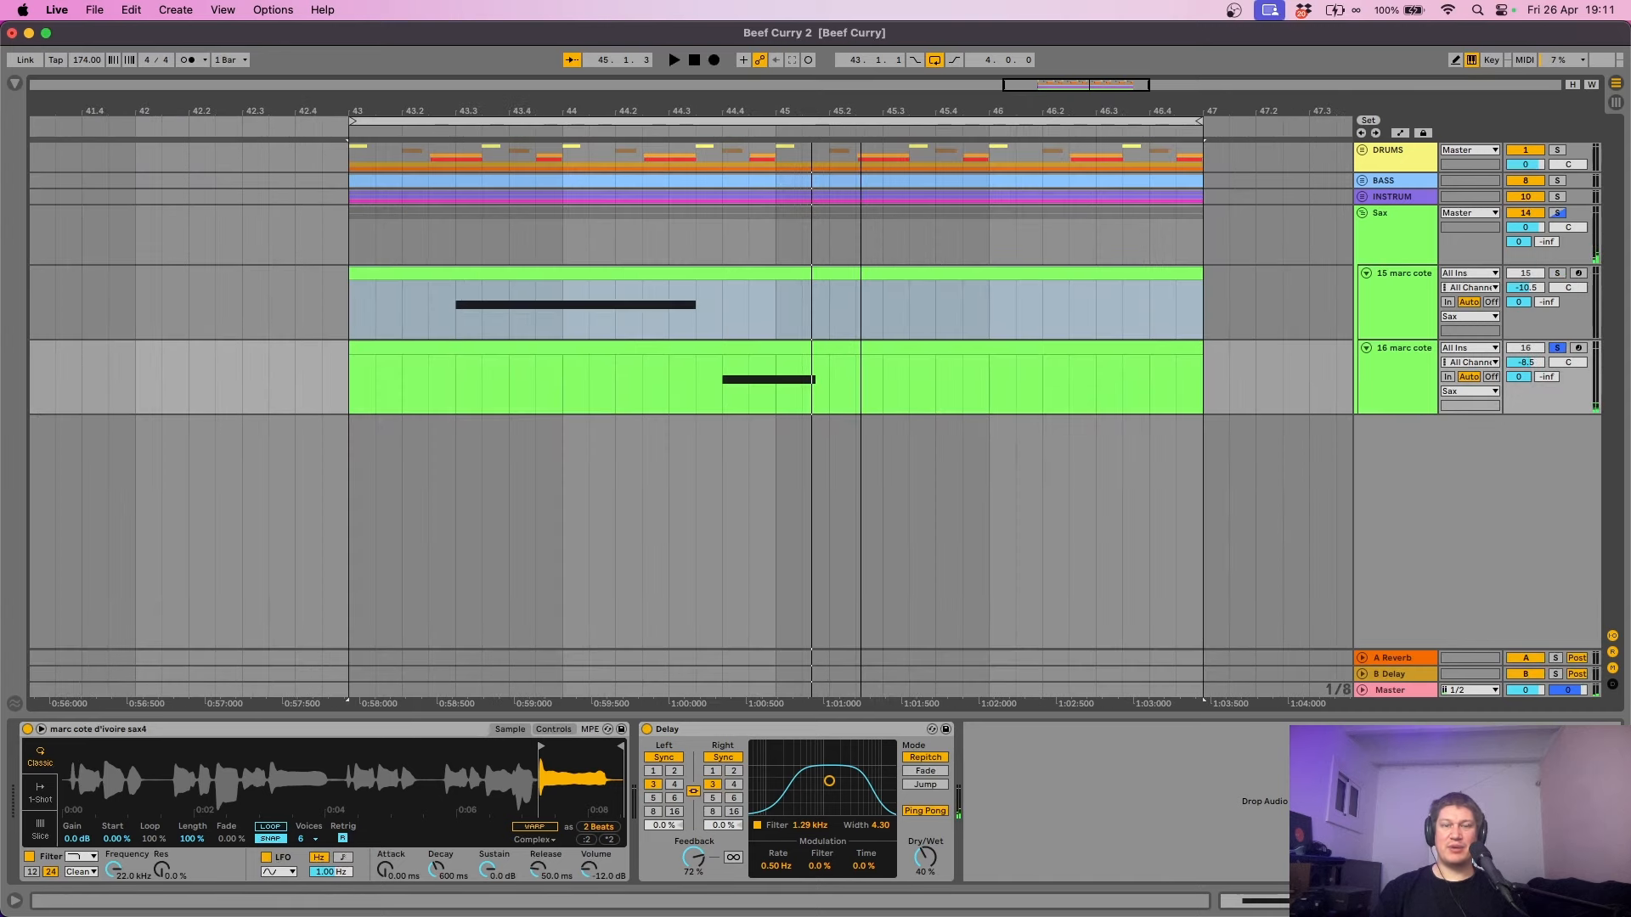
{"action": "left_click", "coordinate": [718, 408]}
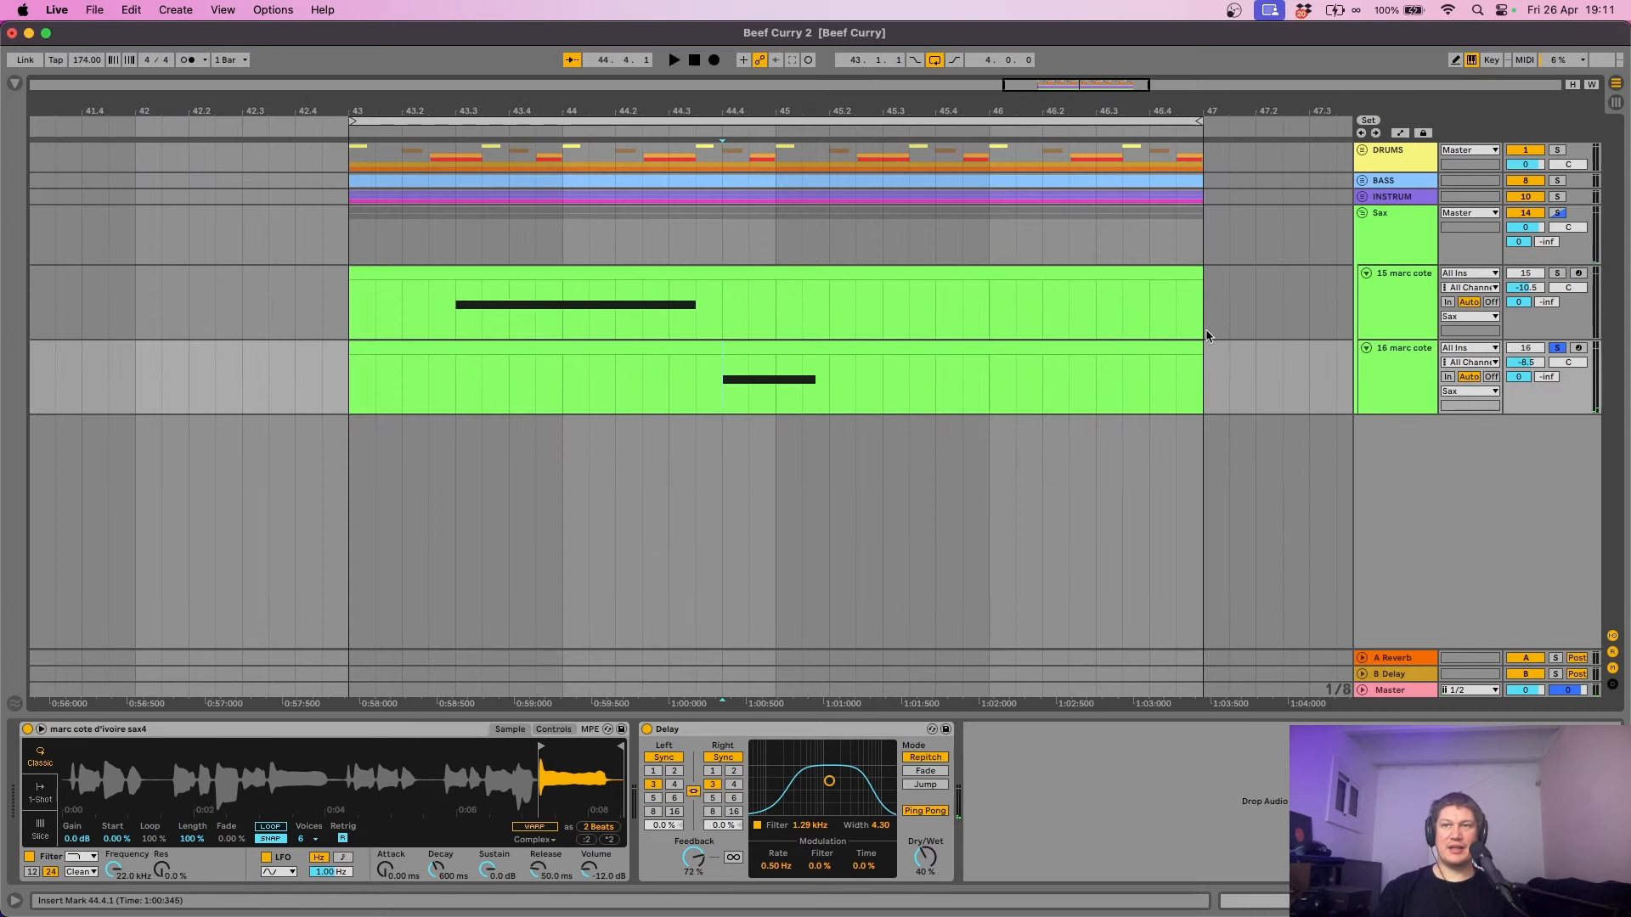
{"action": "key", "text": "space"}
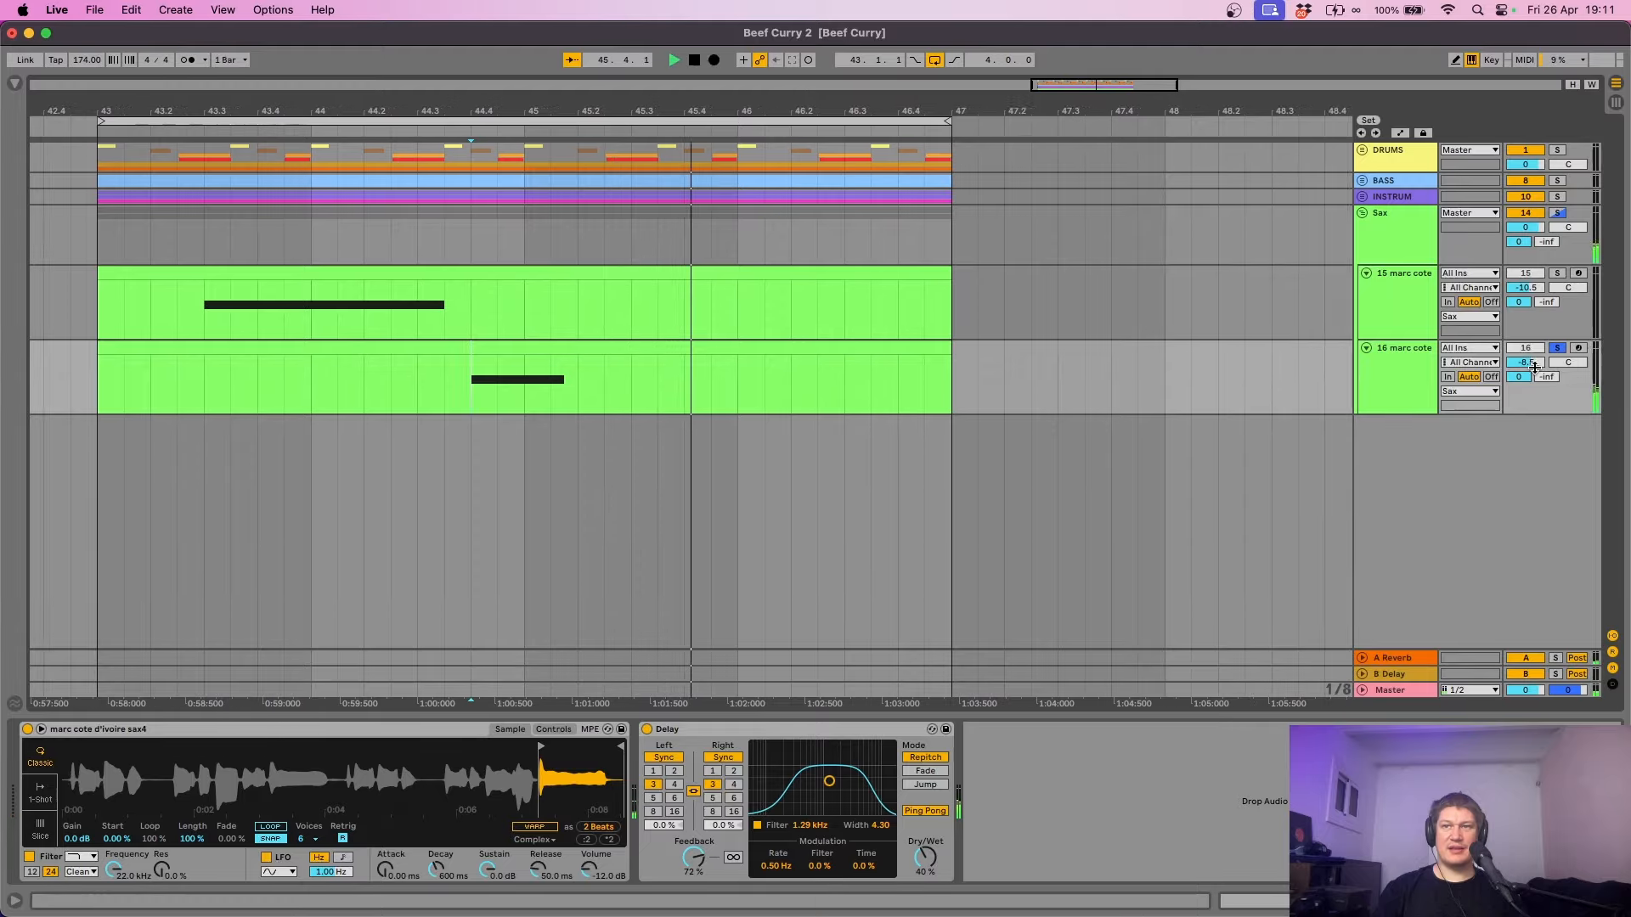
{"action": "left_click", "coordinate": [1390, 388]}
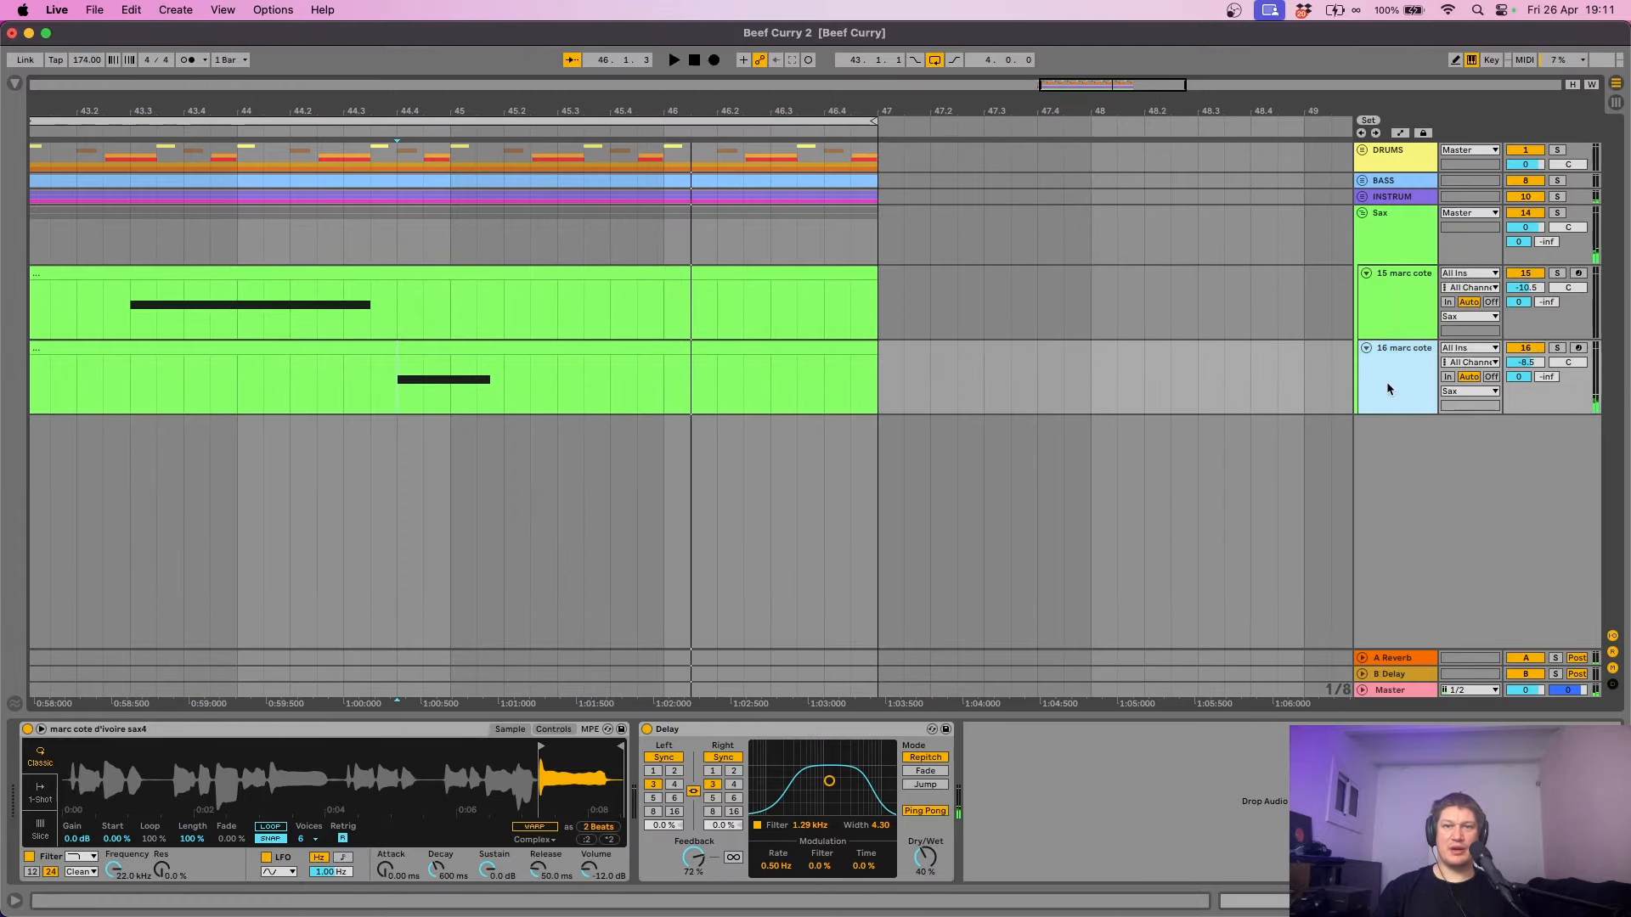
{"action": "left_click", "coordinate": [924, 811]}
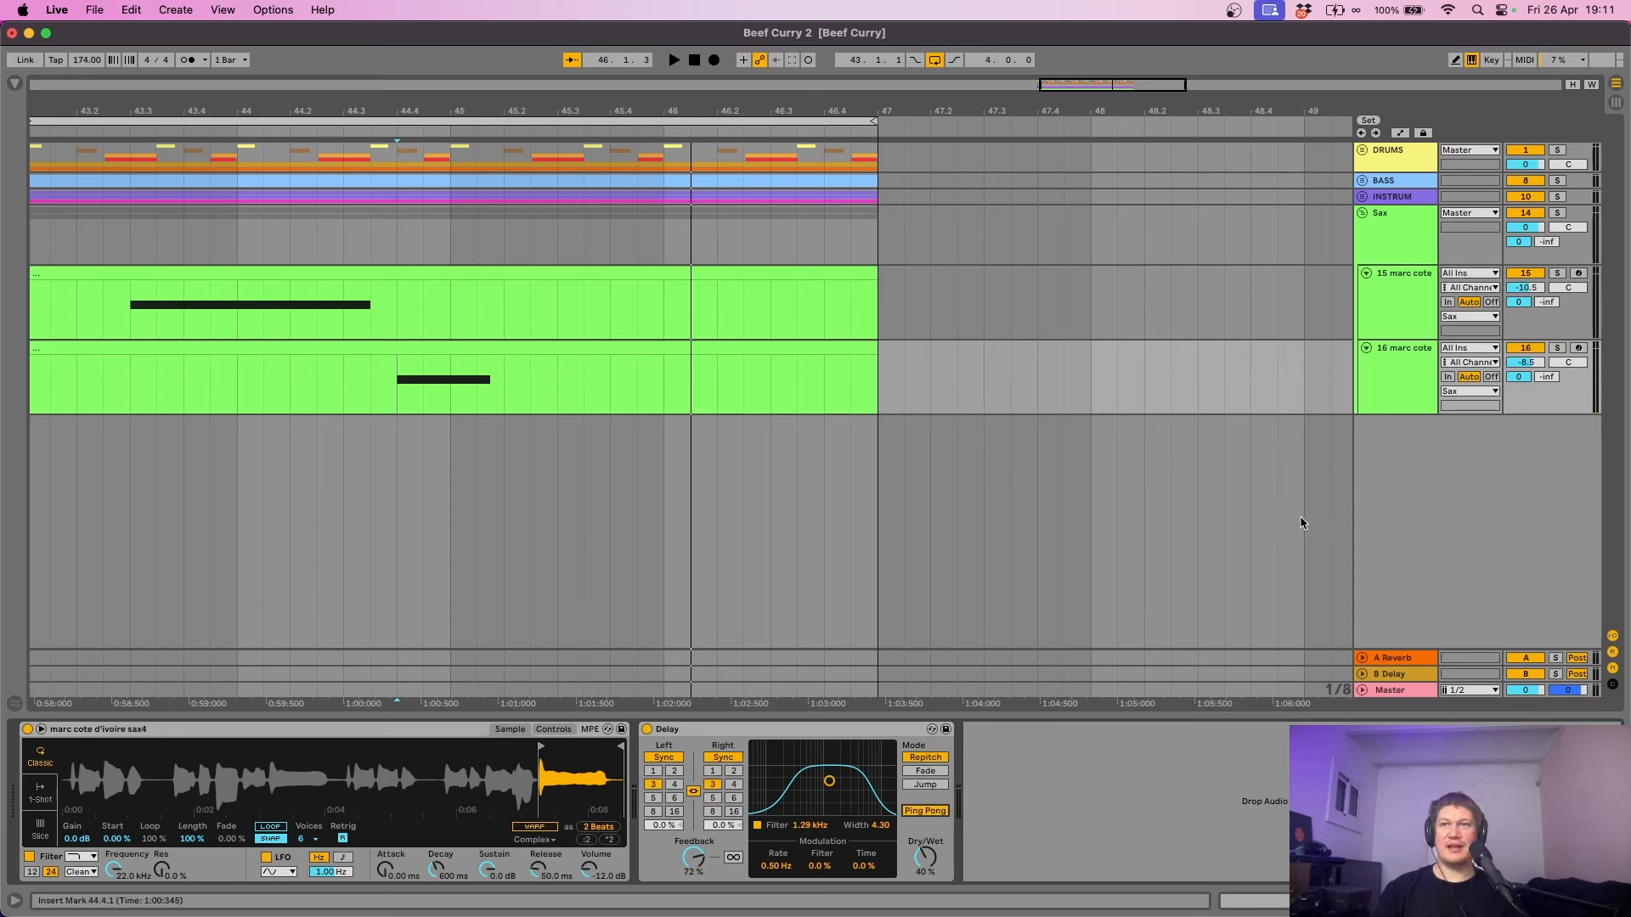
- Fold the Sax group and move it into the INSTRUM group
{"action": "left_click", "coordinate": [1557, 214]}
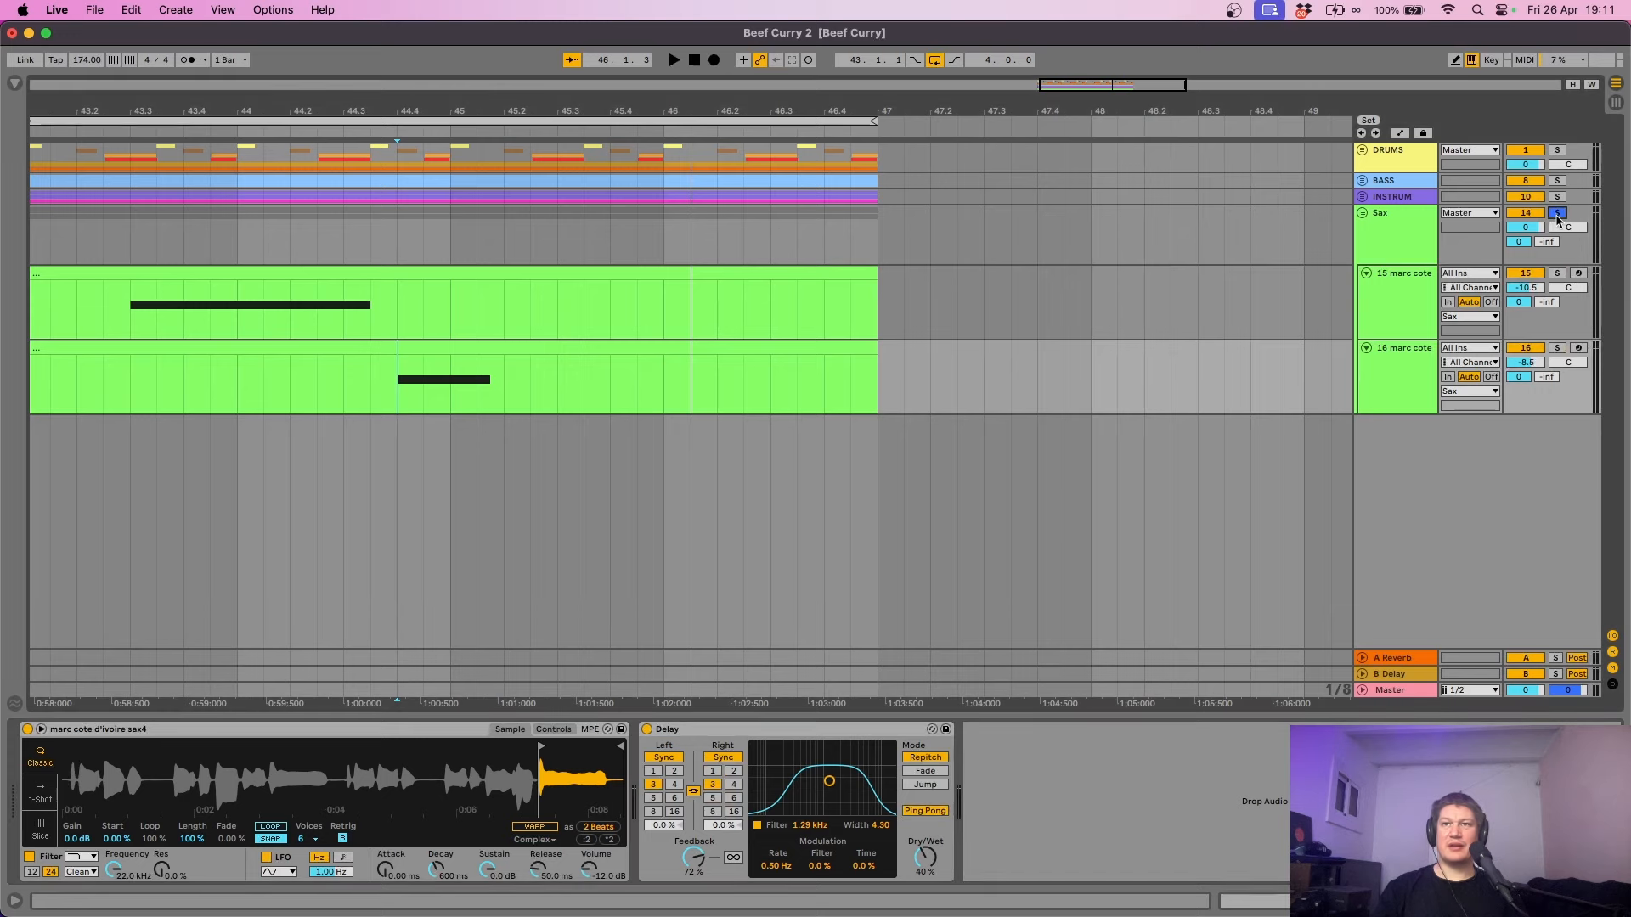
{"action": "left_click", "coordinate": [135, 400]}
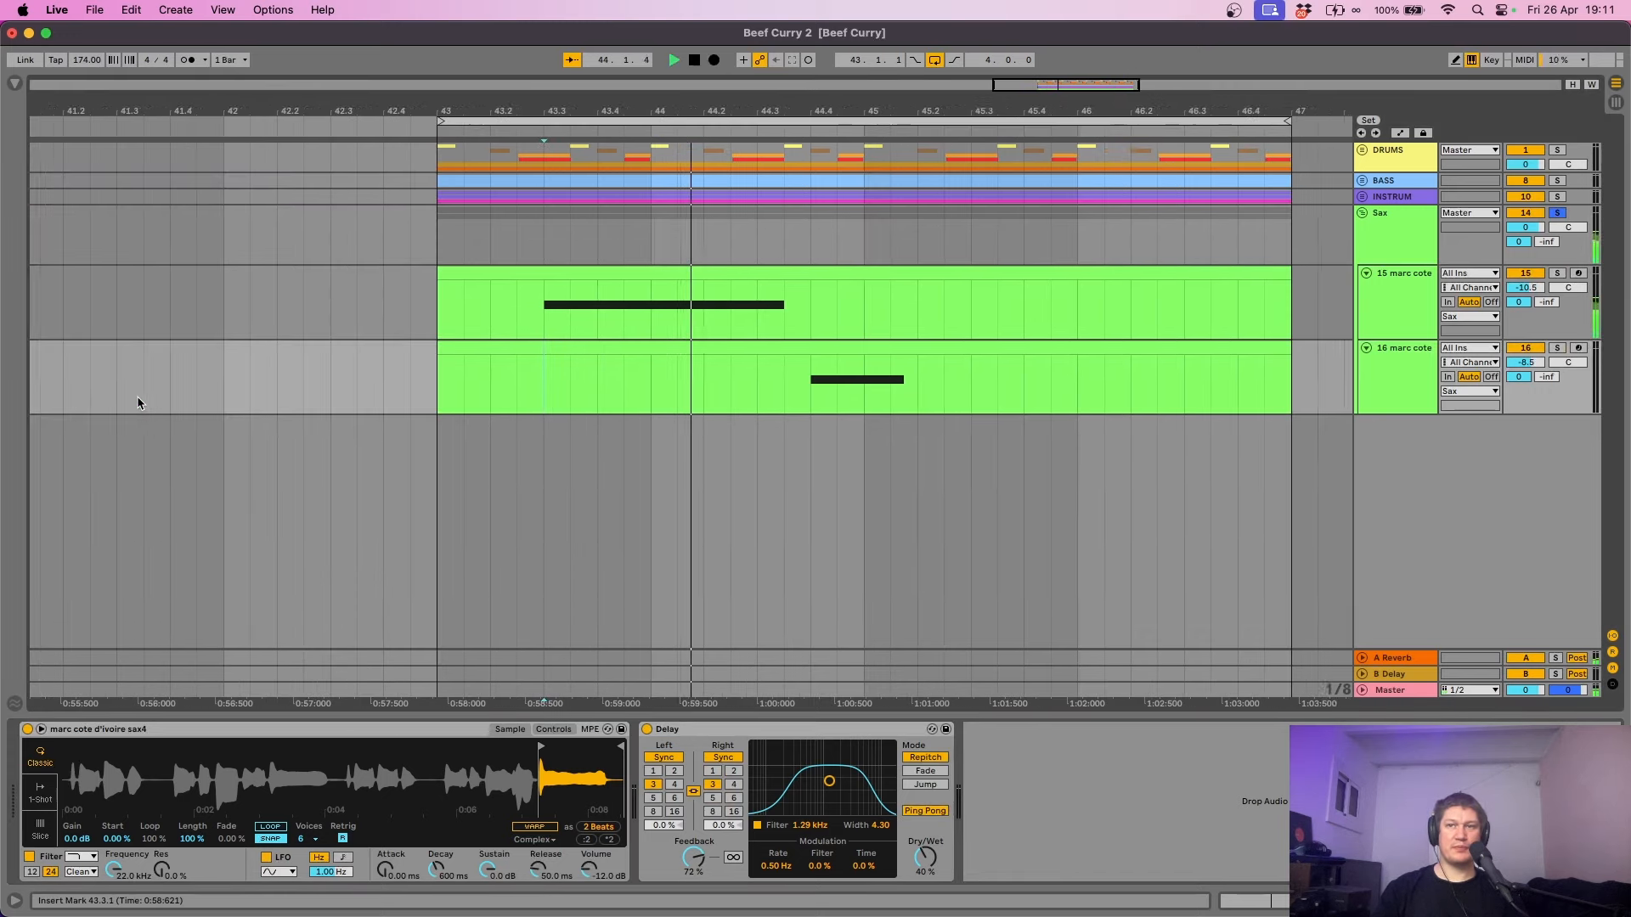
{"action": "left_click", "coordinate": [1362, 214]}
{"action": "key", "text": "space"}
{"action": "left_click_drag", "start_coordinate": [1391, 217], "coordinate": [1397, 203]}
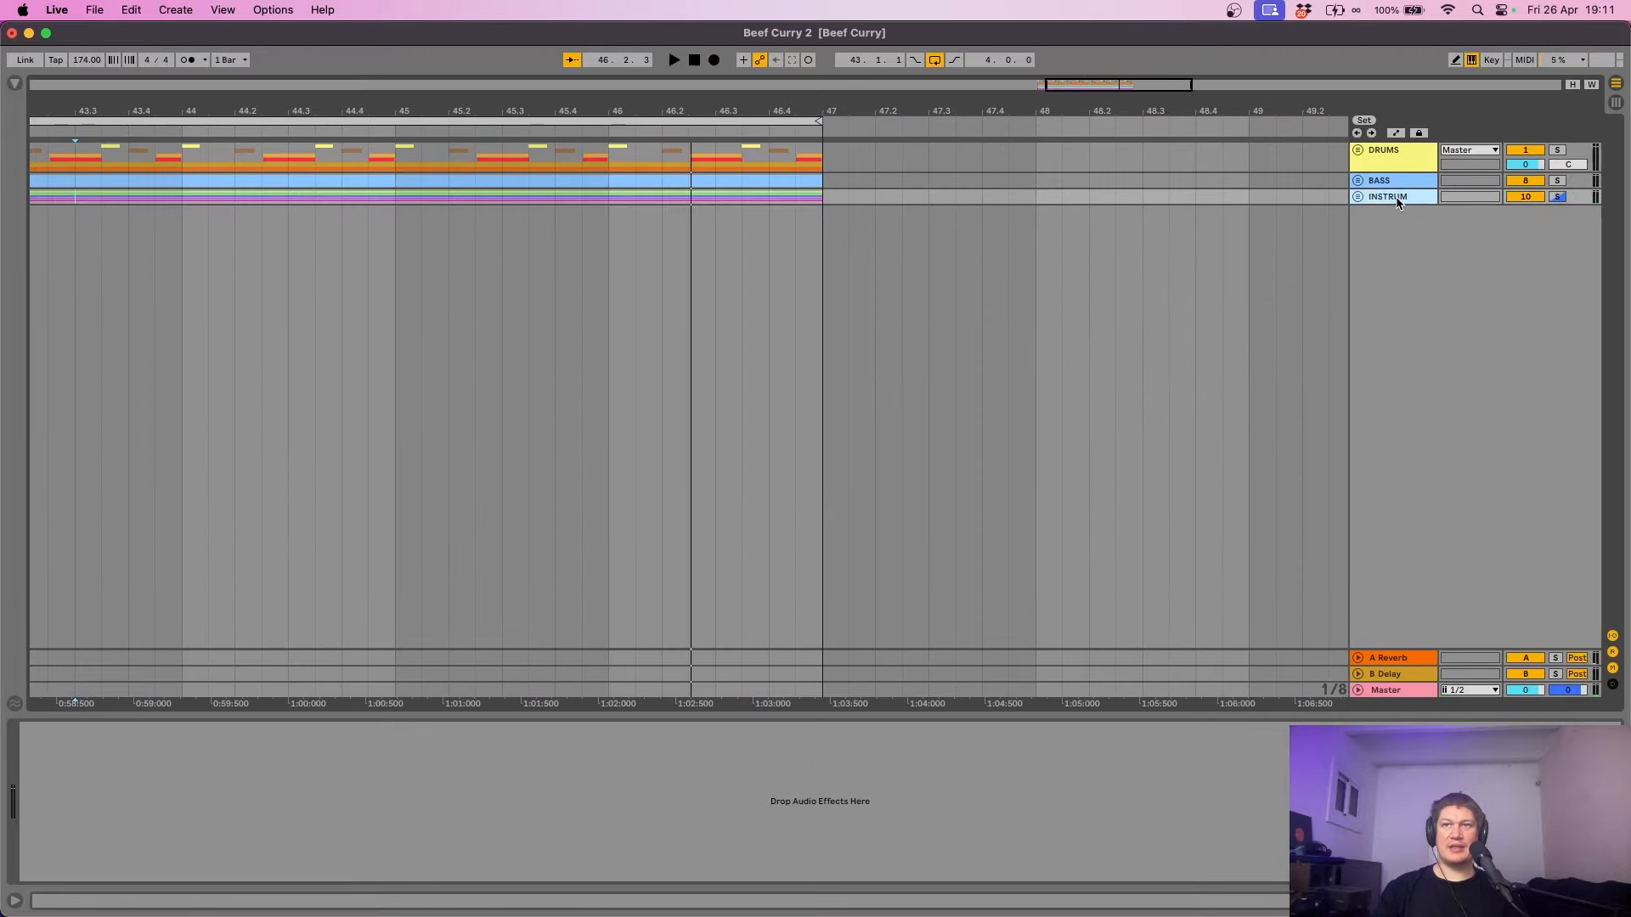
{"action": "left_click", "coordinate": [1363, 198]}
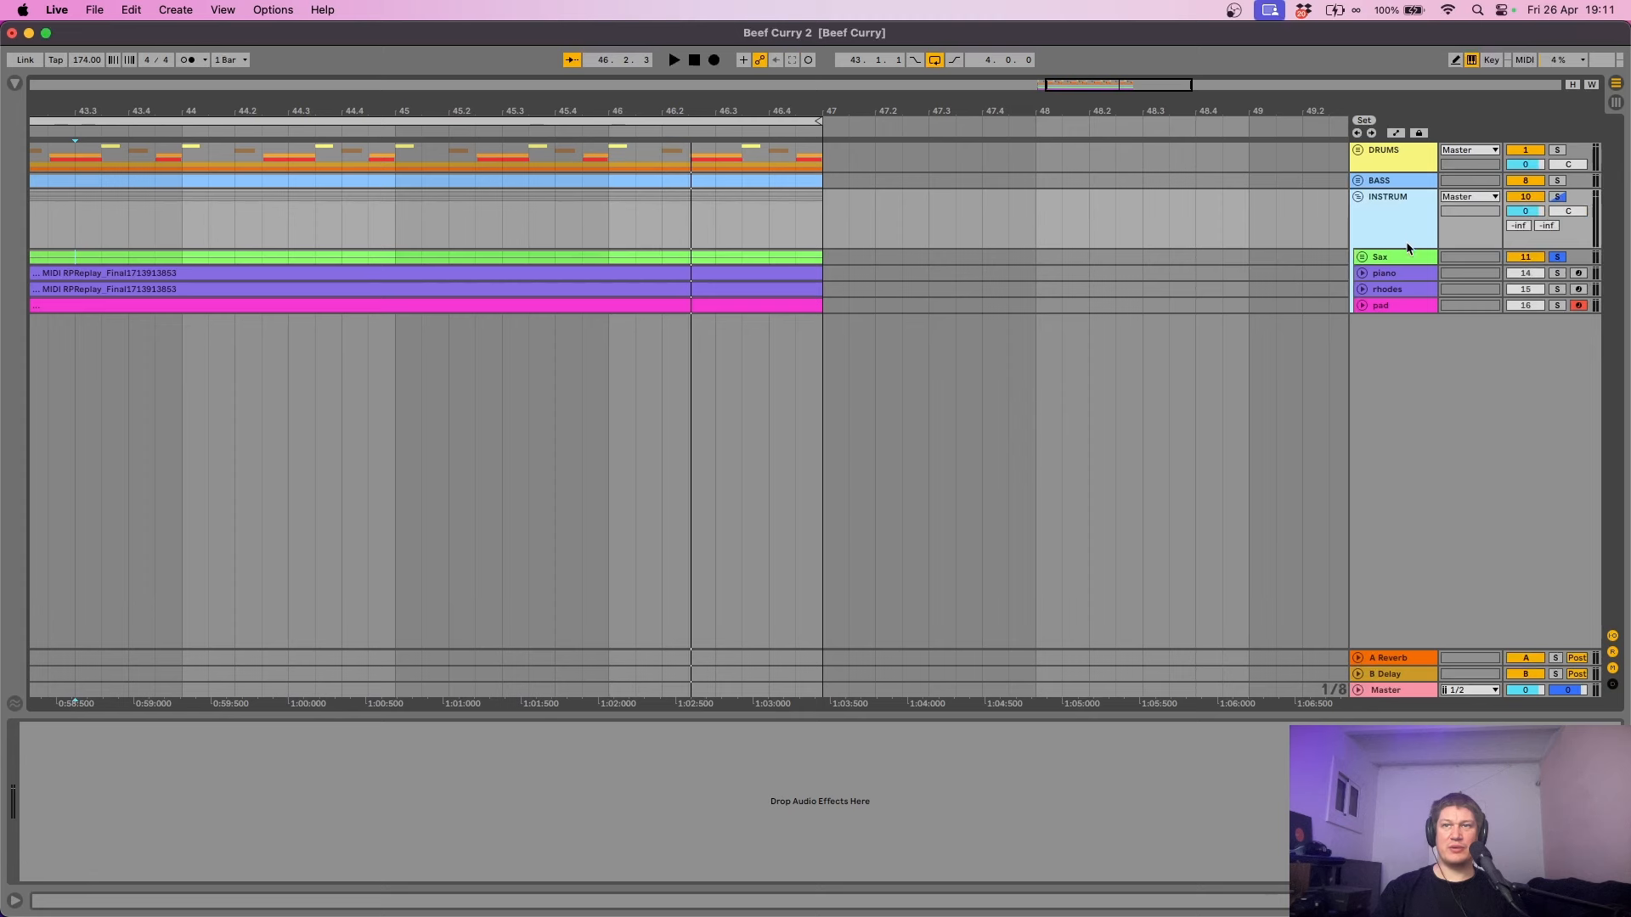
{"action": "left_click", "coordinate": [1362, 256]}
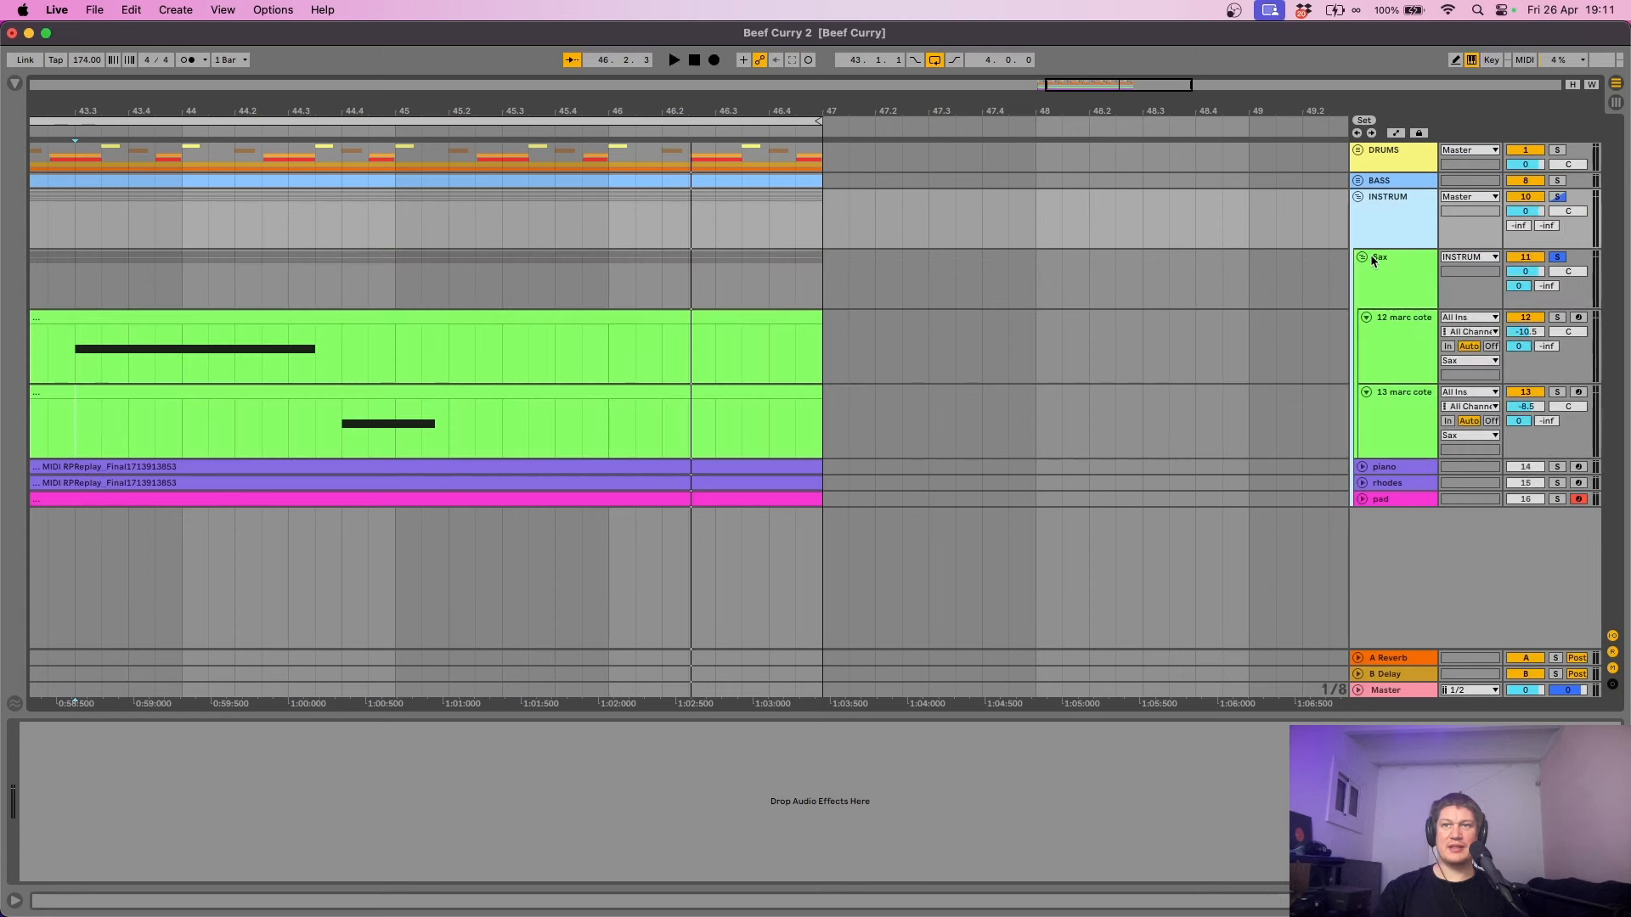
{"action": "left_click", "coordinate": [1365, 316]}
{"action": "left_click", "coordinate": [1366, 333]}
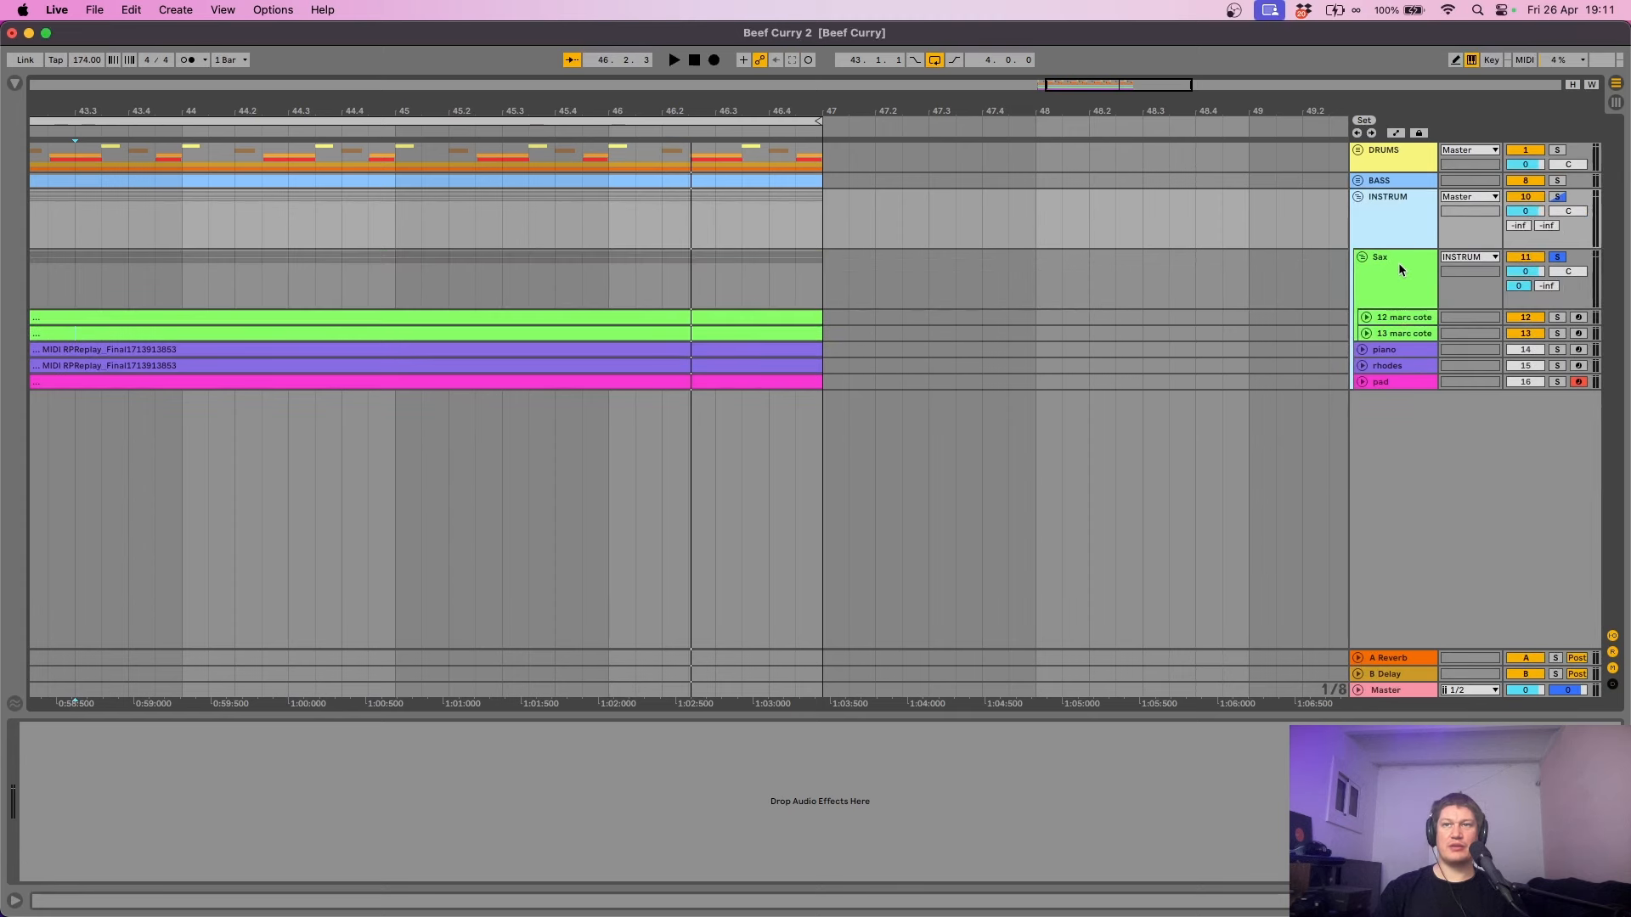
{"action": "left_click", "coordinate": [1400, 269]}
{"action": "left_click", "coordinate": [1401, 228]}
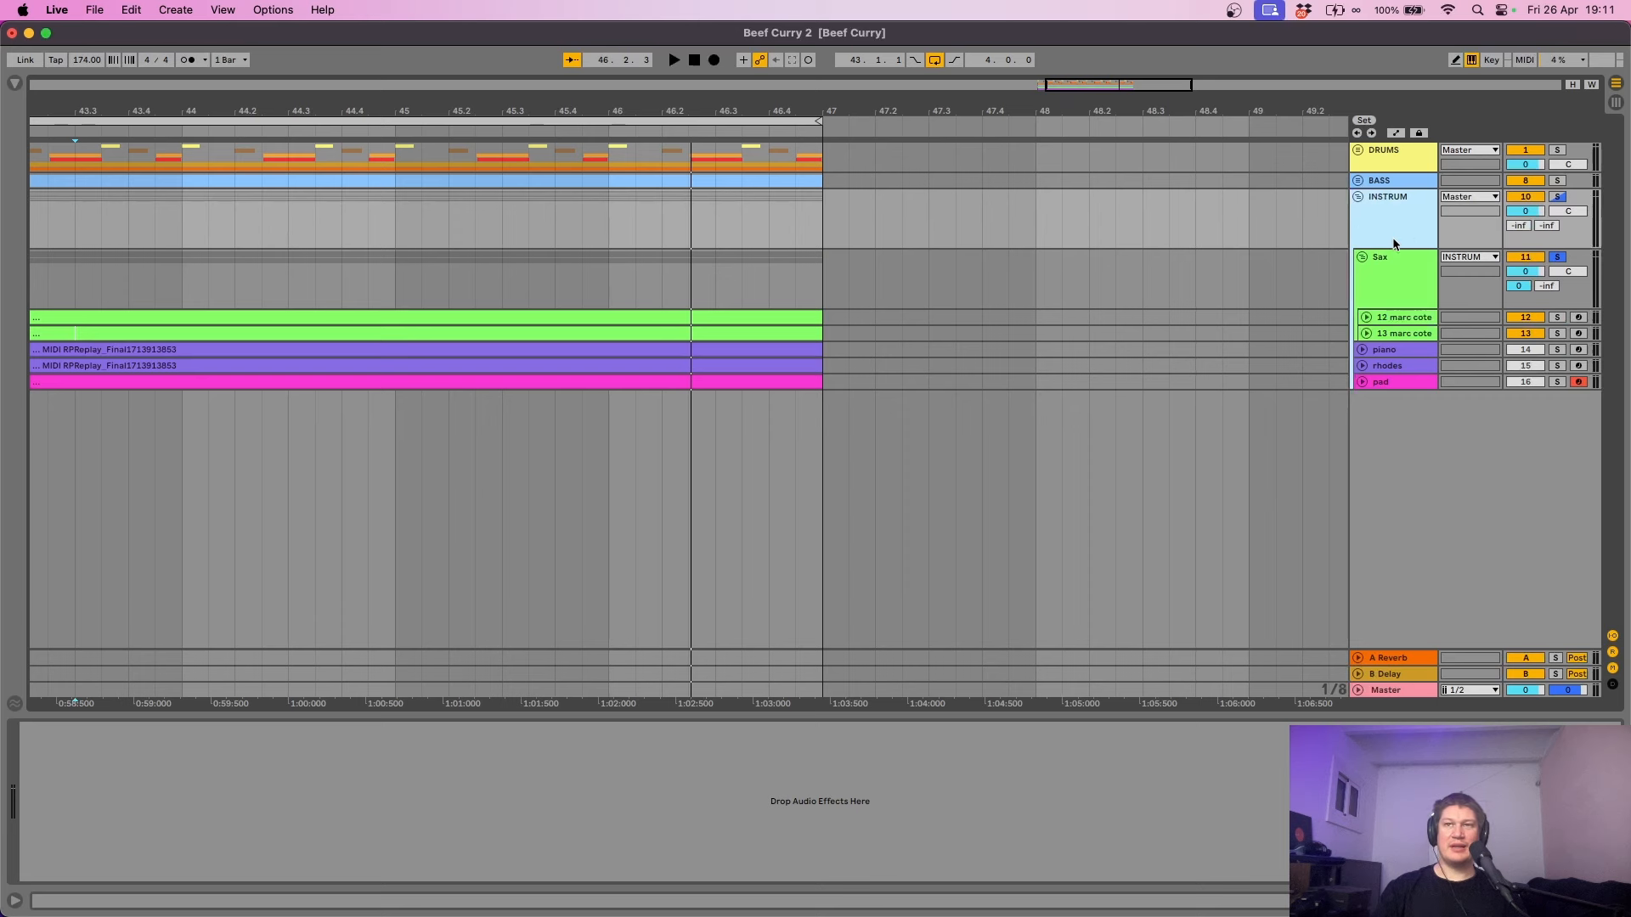
{"action": "left_click", "coordinate": [1555, 197]}
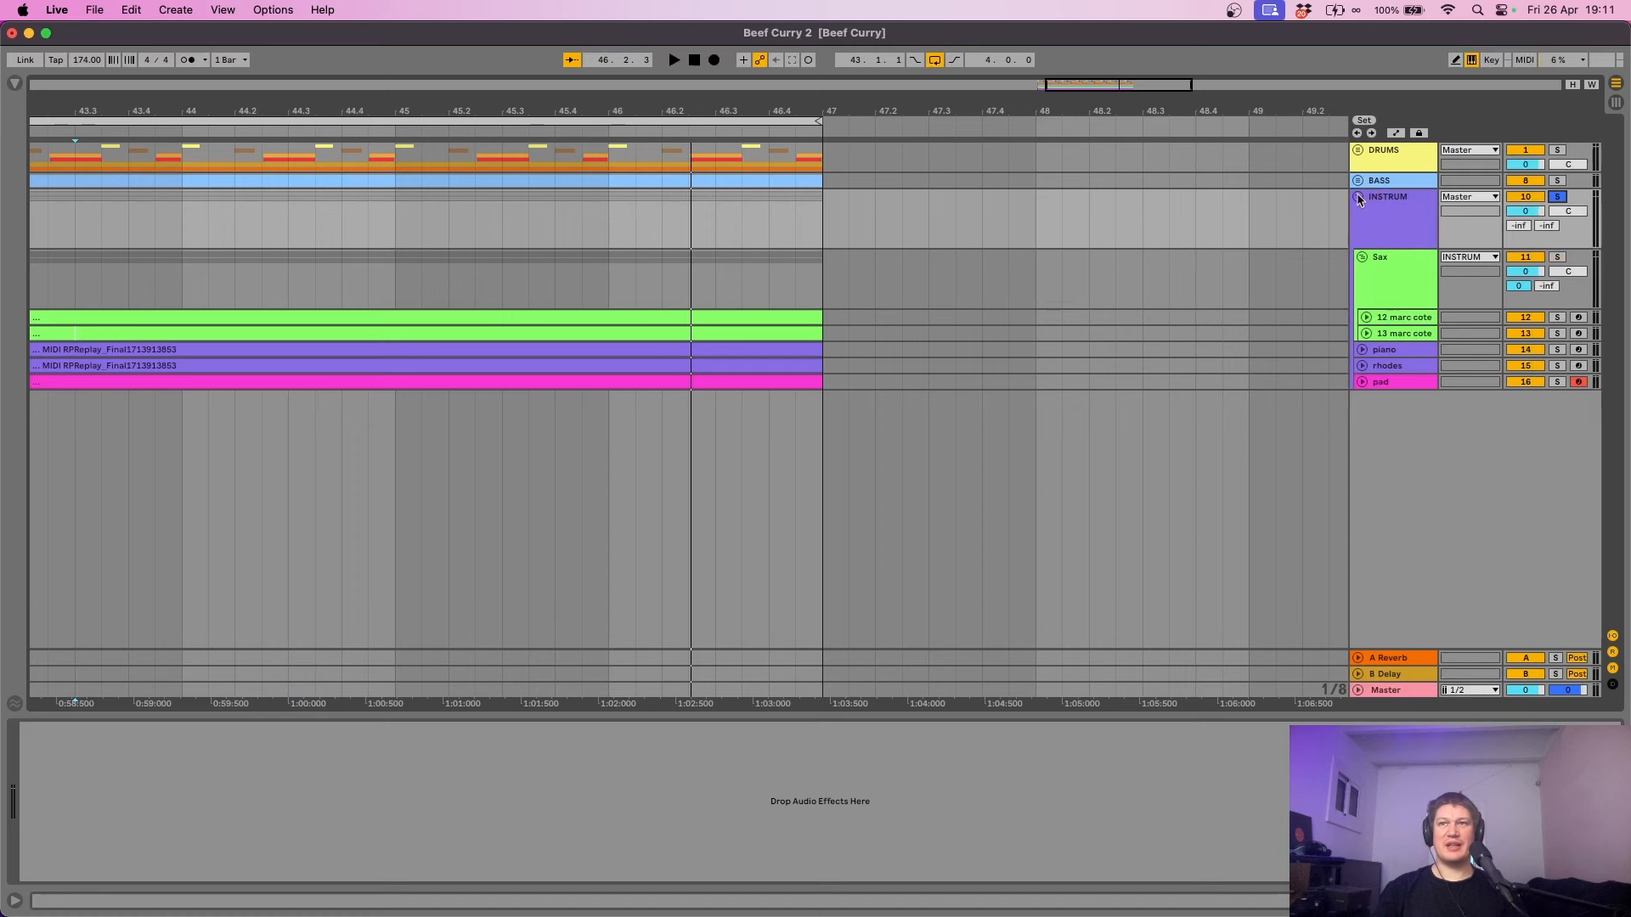
- Fold Sax, play INSTRUM from 43.1.1, then fold INSTRUM to one row
{"action": "left_click_drag", "start_coordinate": [666, 111], "coordinate": [934, 103]}
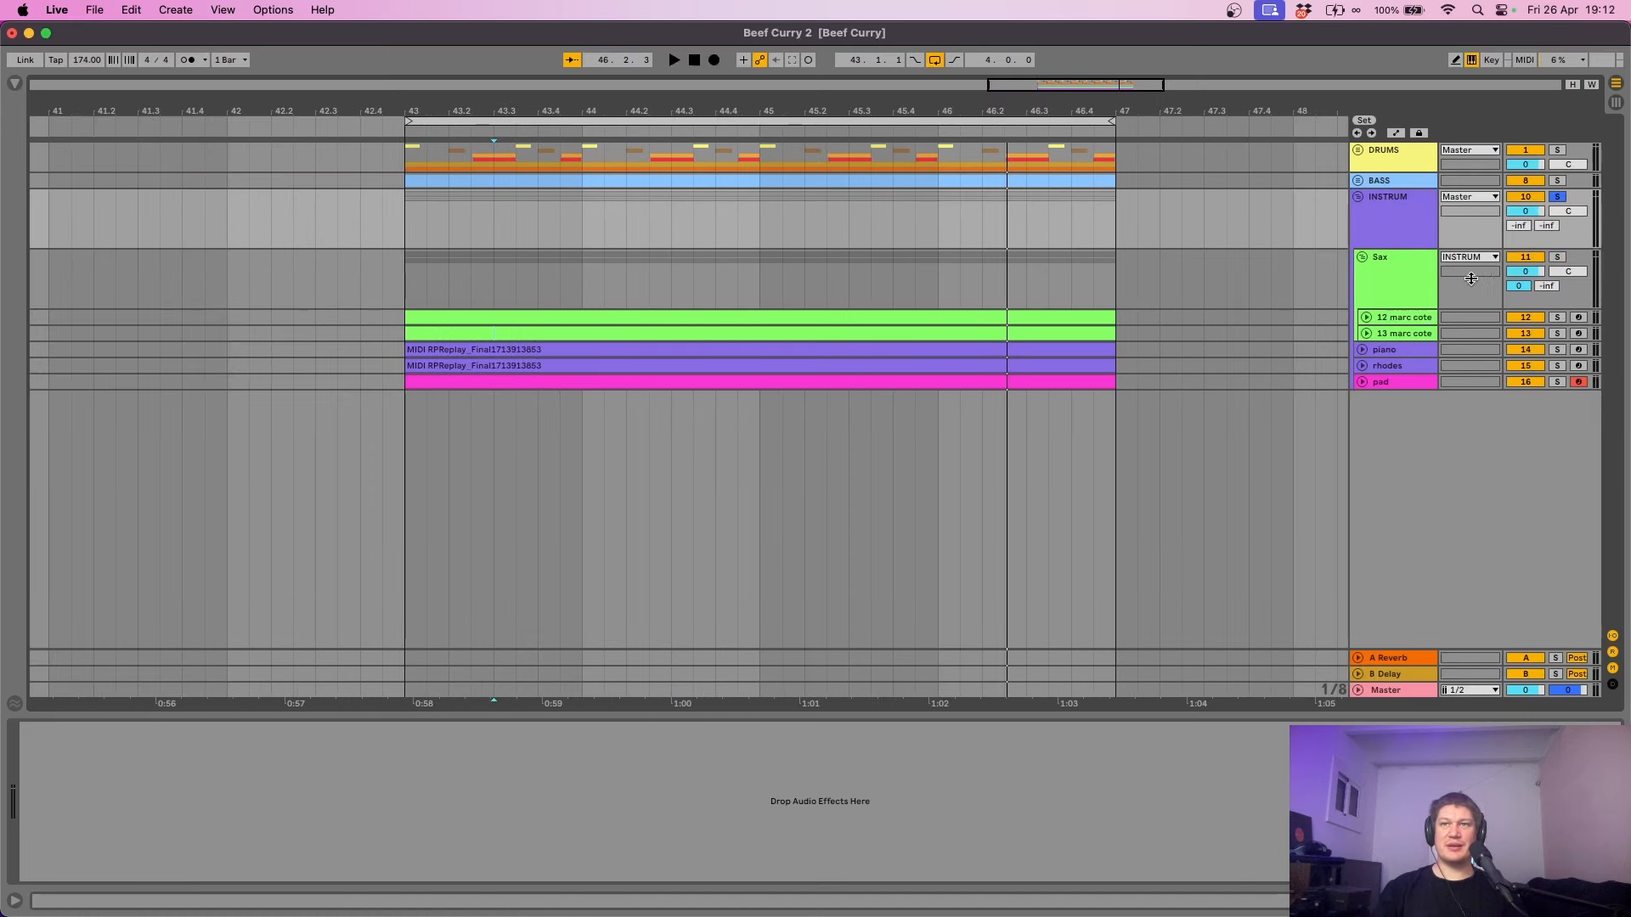
{"action": "left_click", "coordinate": [1405, 273]}
{"action": "left_click", "coordinate": [1359, 257]}
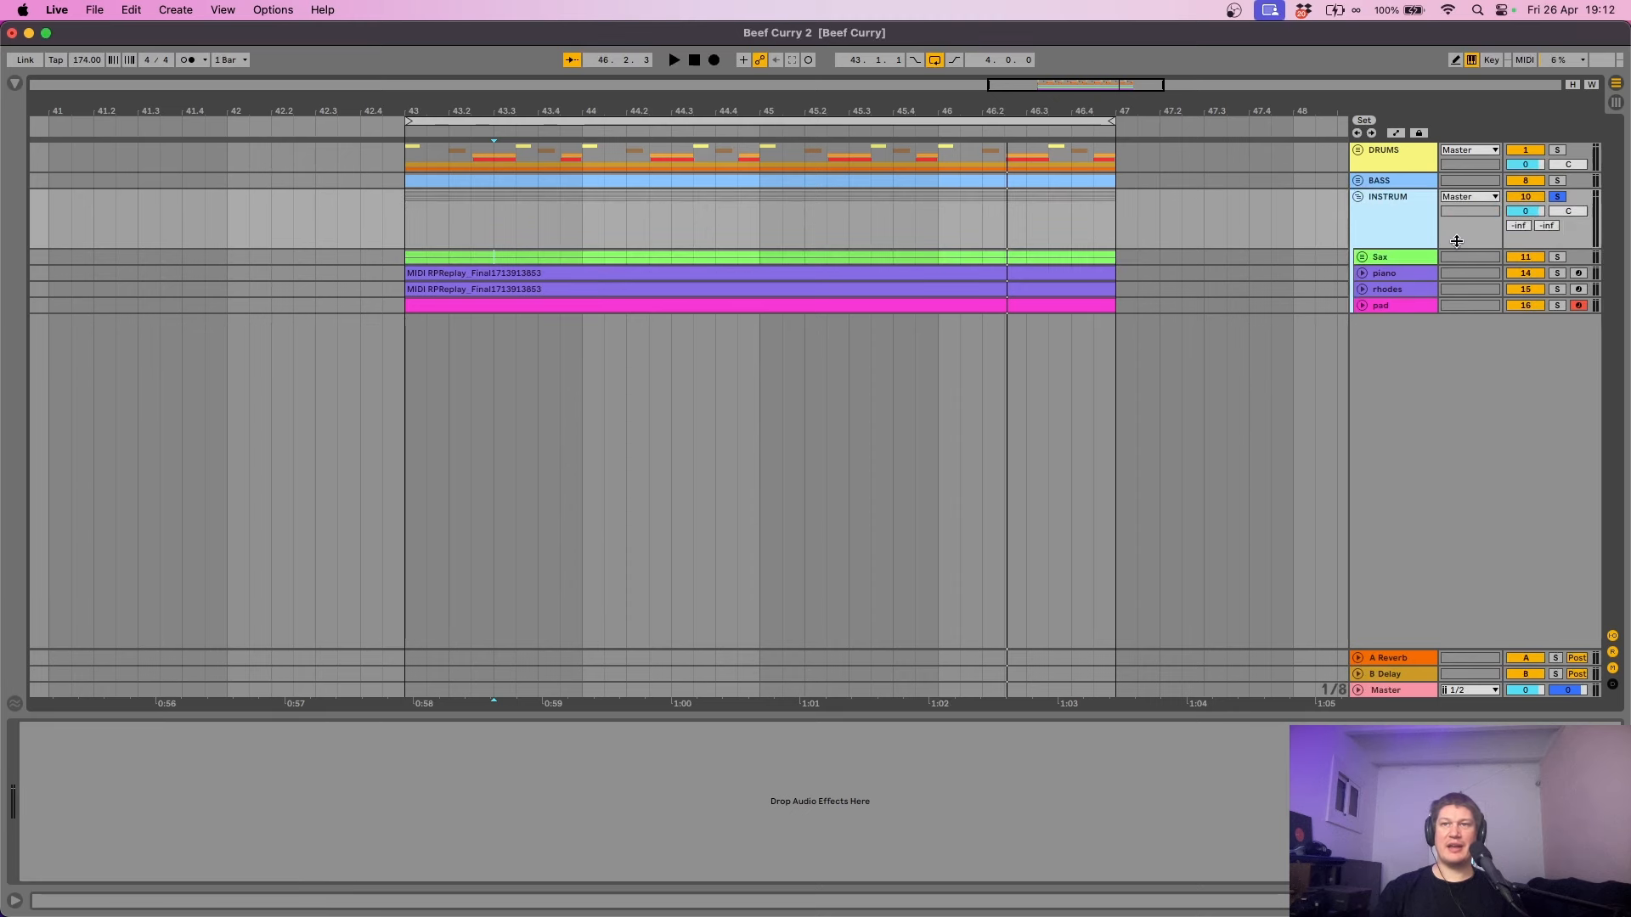
{"action": "left_click", "coordinate": [402, 350]}
{"action": "key", "text": "space"}
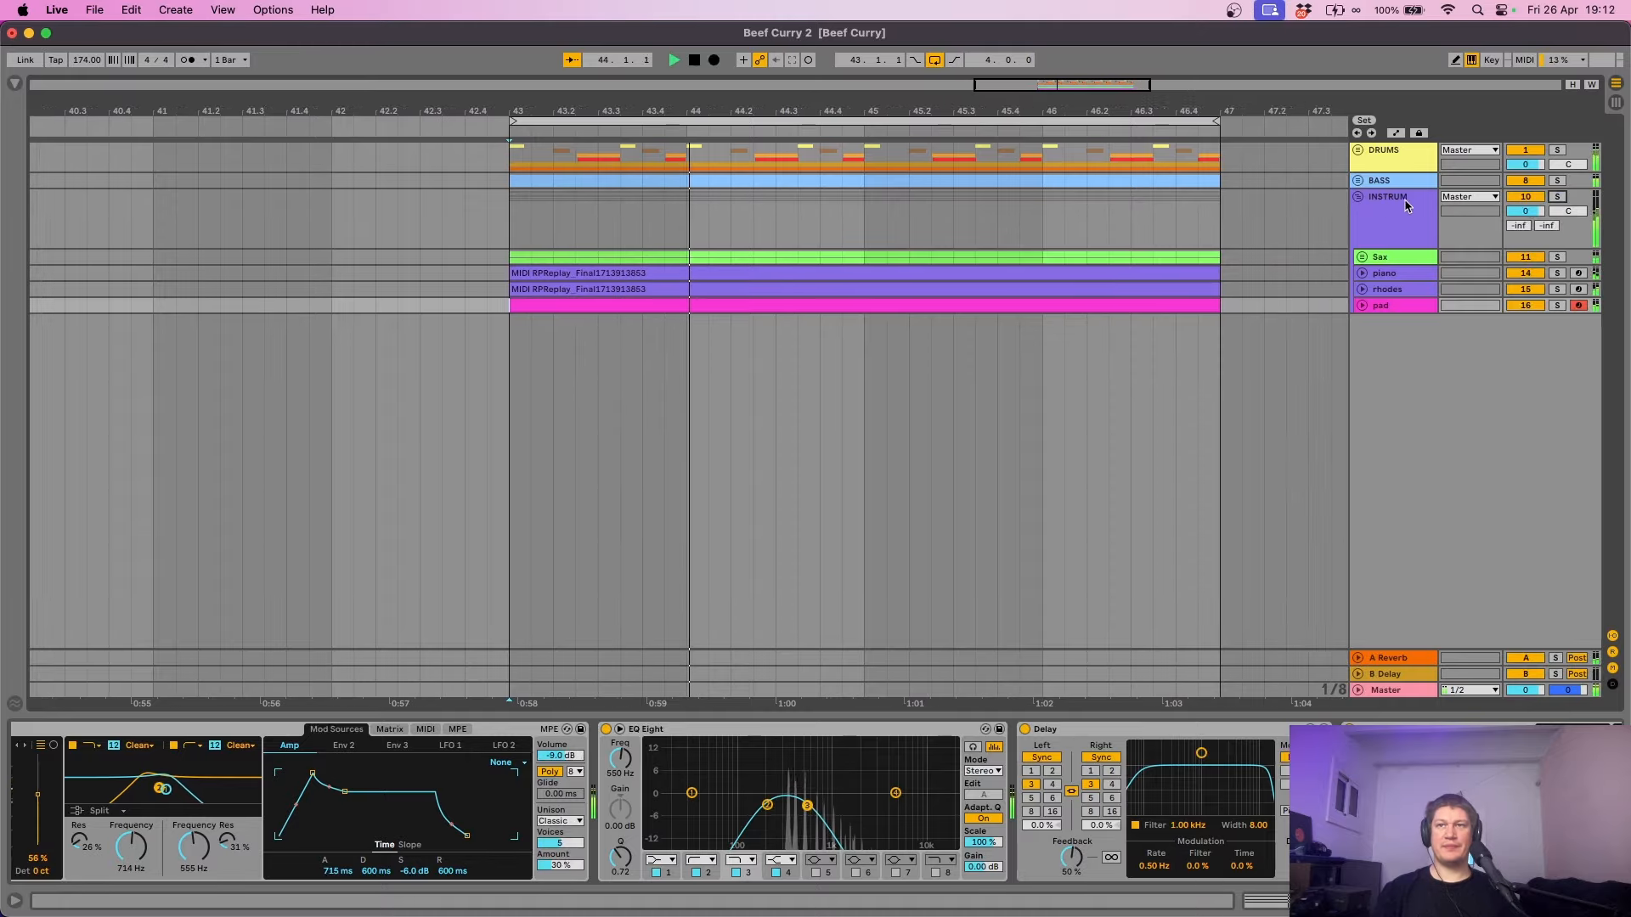
{"action": "left_click", "coordinate": [1367, 197]}
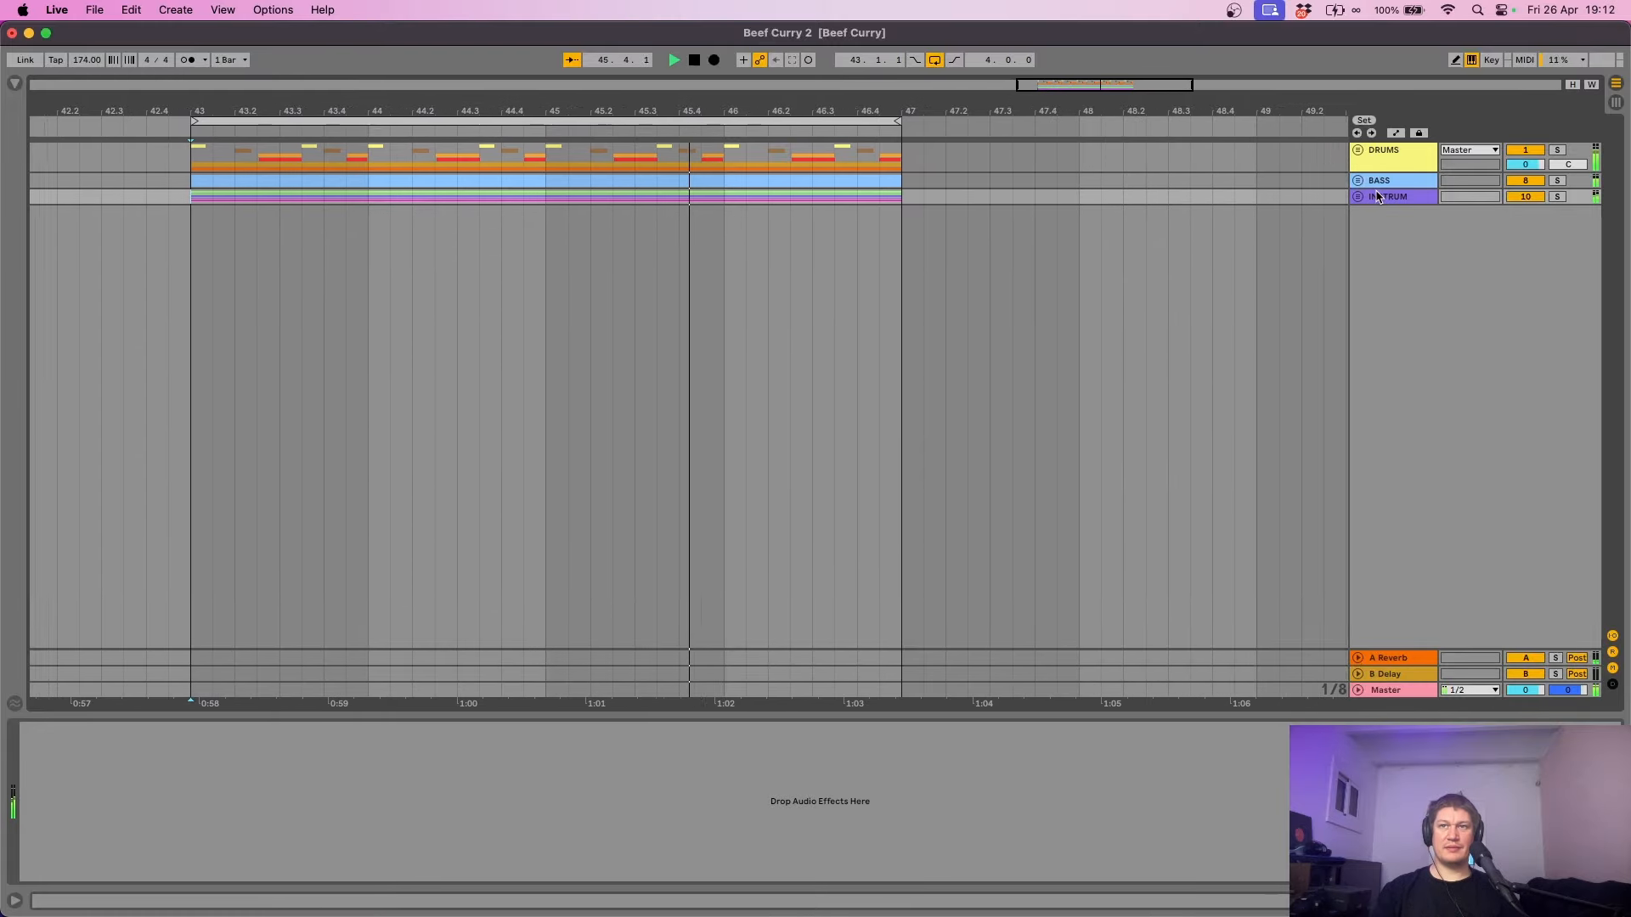
- Stop playback so the arrangement returns to bar 43
{"action": "key", "text": "space"}
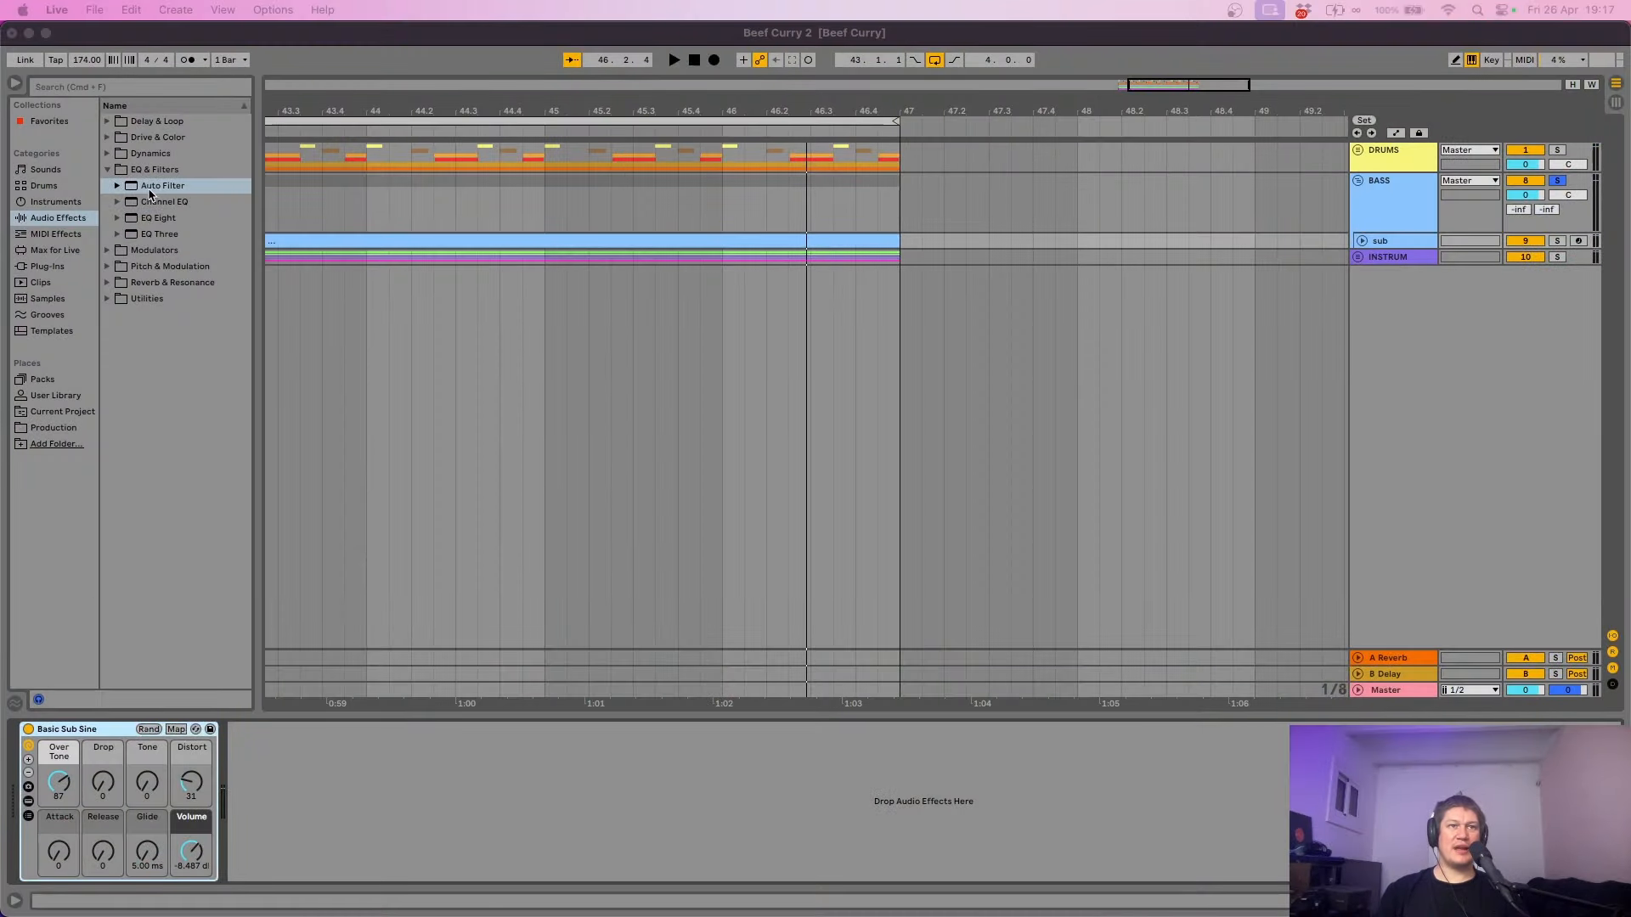
- Add an Auto Filter after Basic Sub Sine, tempo-sync its LFO and raise its amount to 35
{"action": "left_click", "coordinate": [150, 191]}
{"action": "left_click_drag", "start_coordinate": [153, 190], "coordinate": [357, 821]}
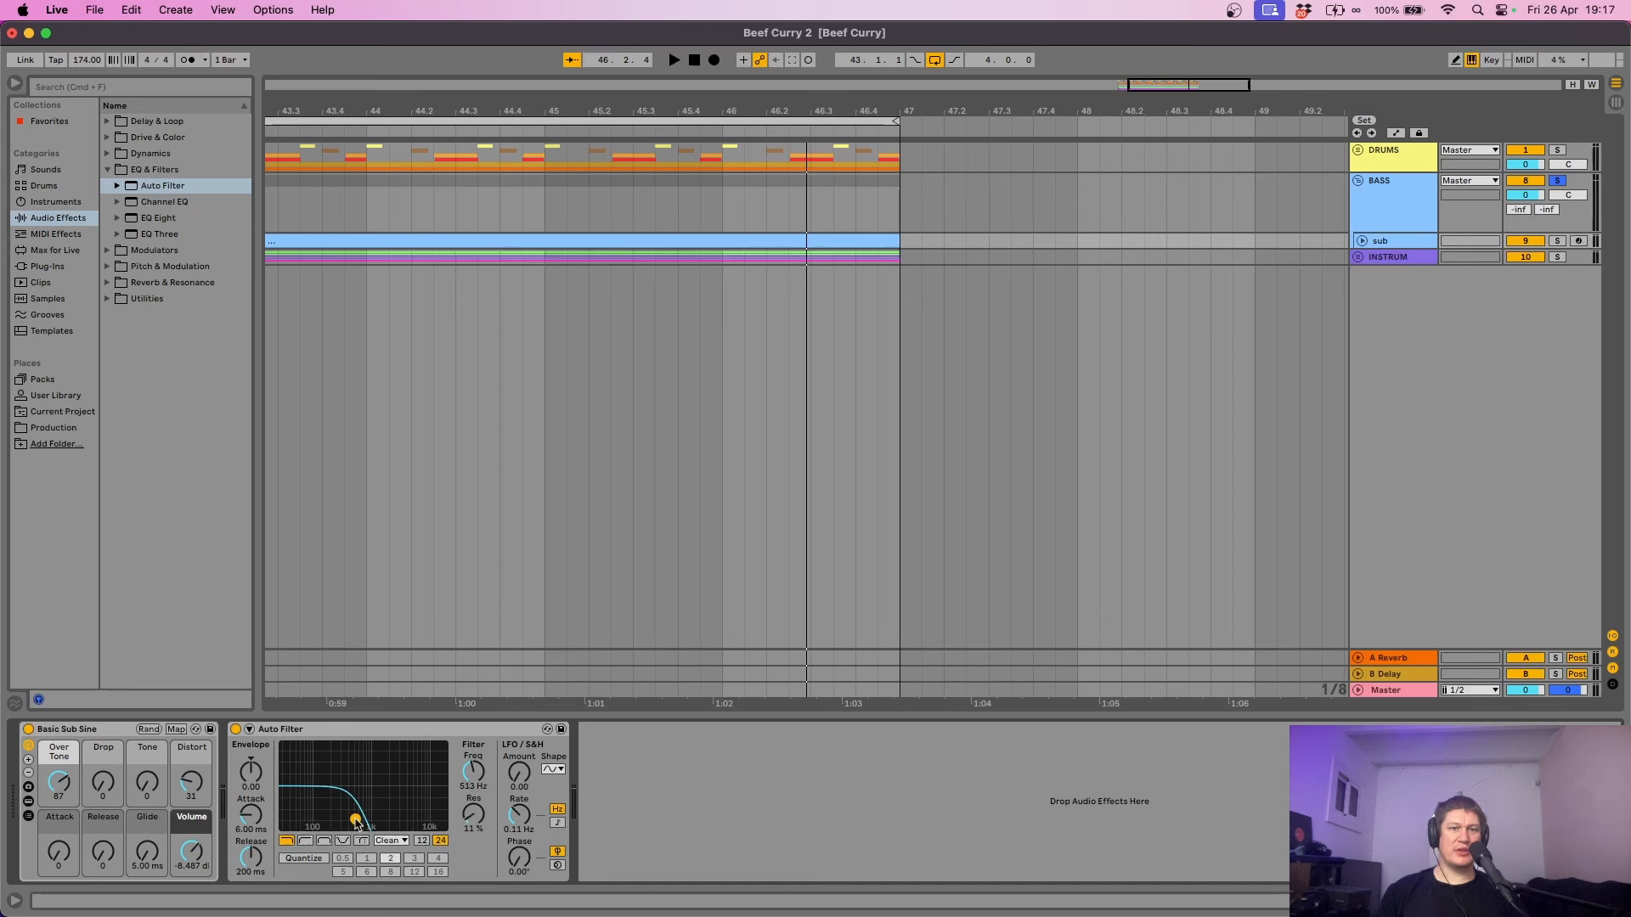
{"action": "left_click", "coordinate": [557, 823]}
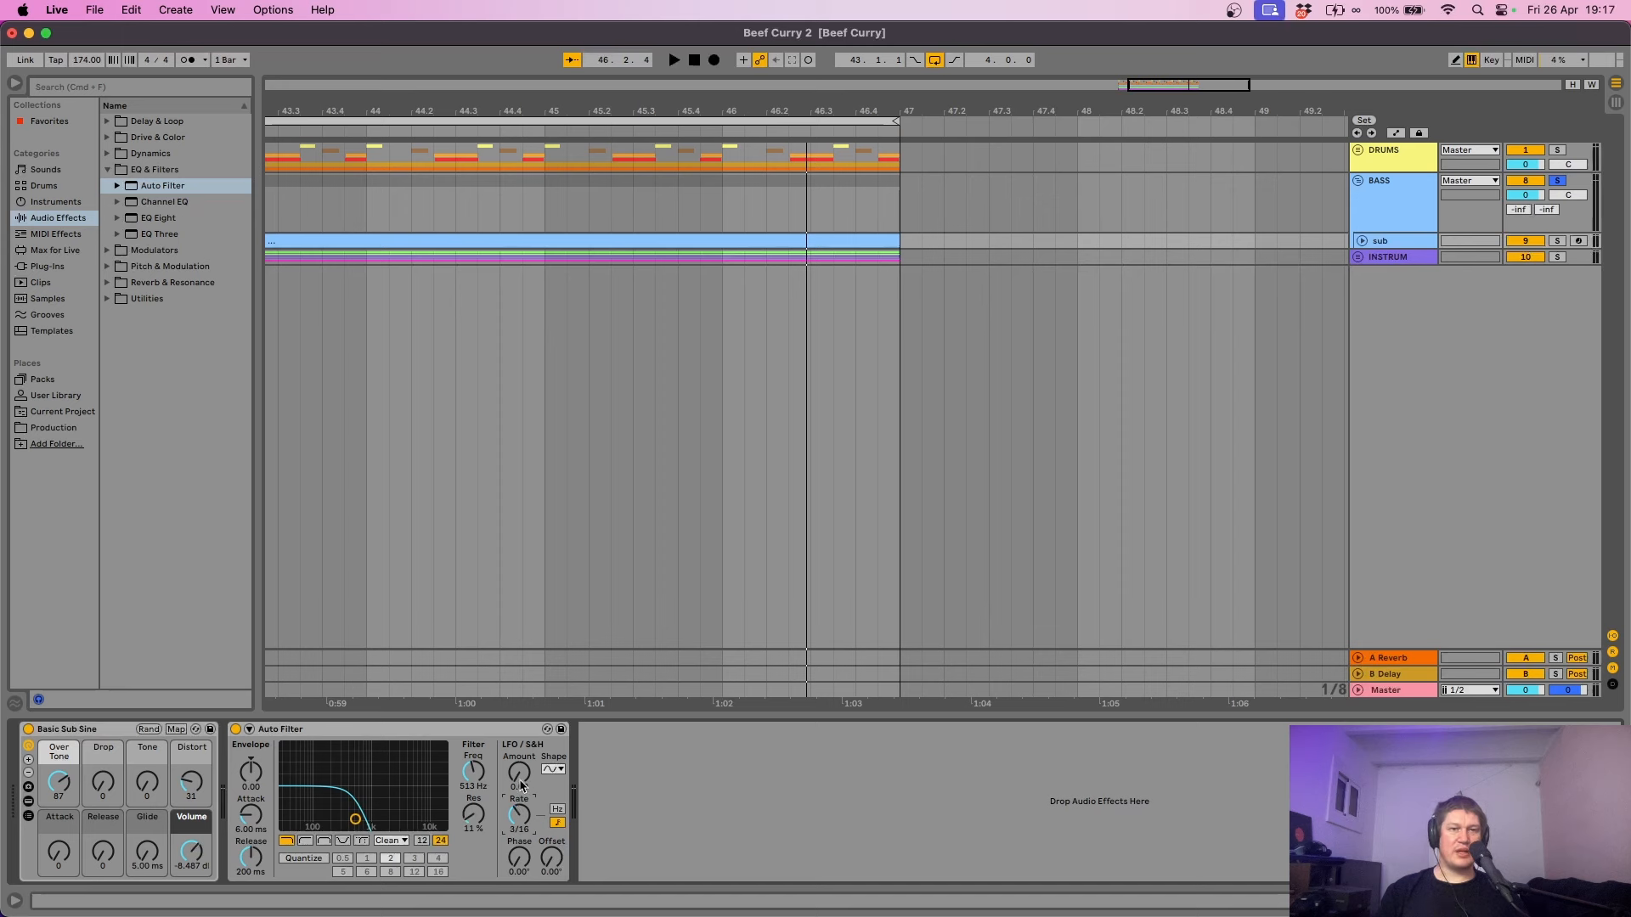
{"action": "left_click_drag", "start_coordinate": [519, 772], "coordinate": [519, 739]}
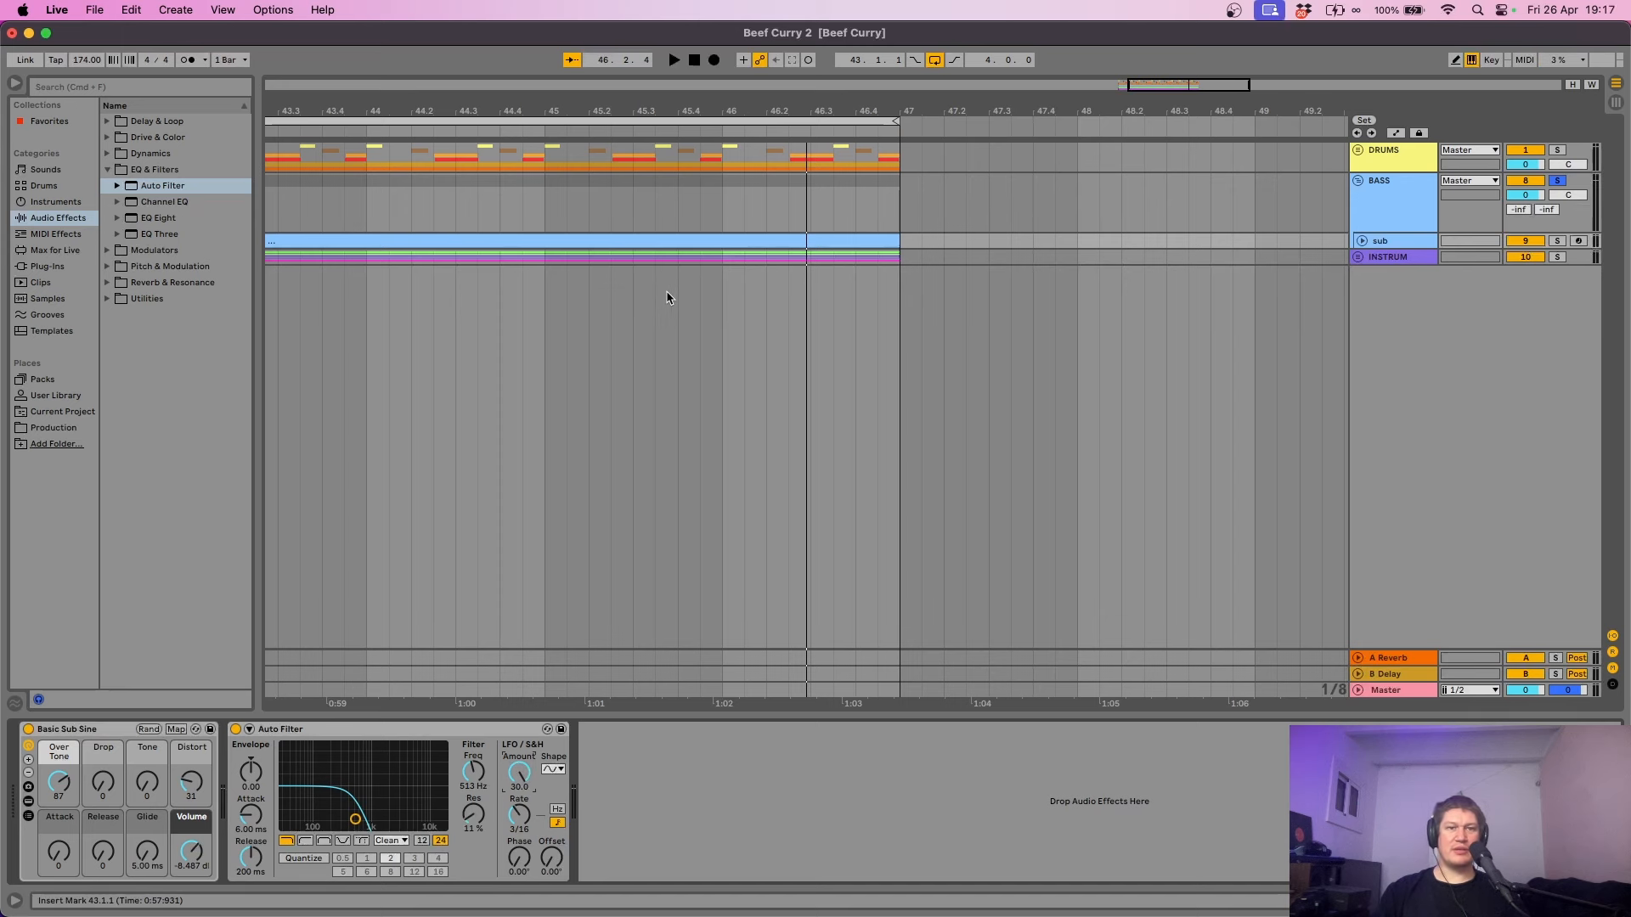
{"action": "key", "text": "space"}
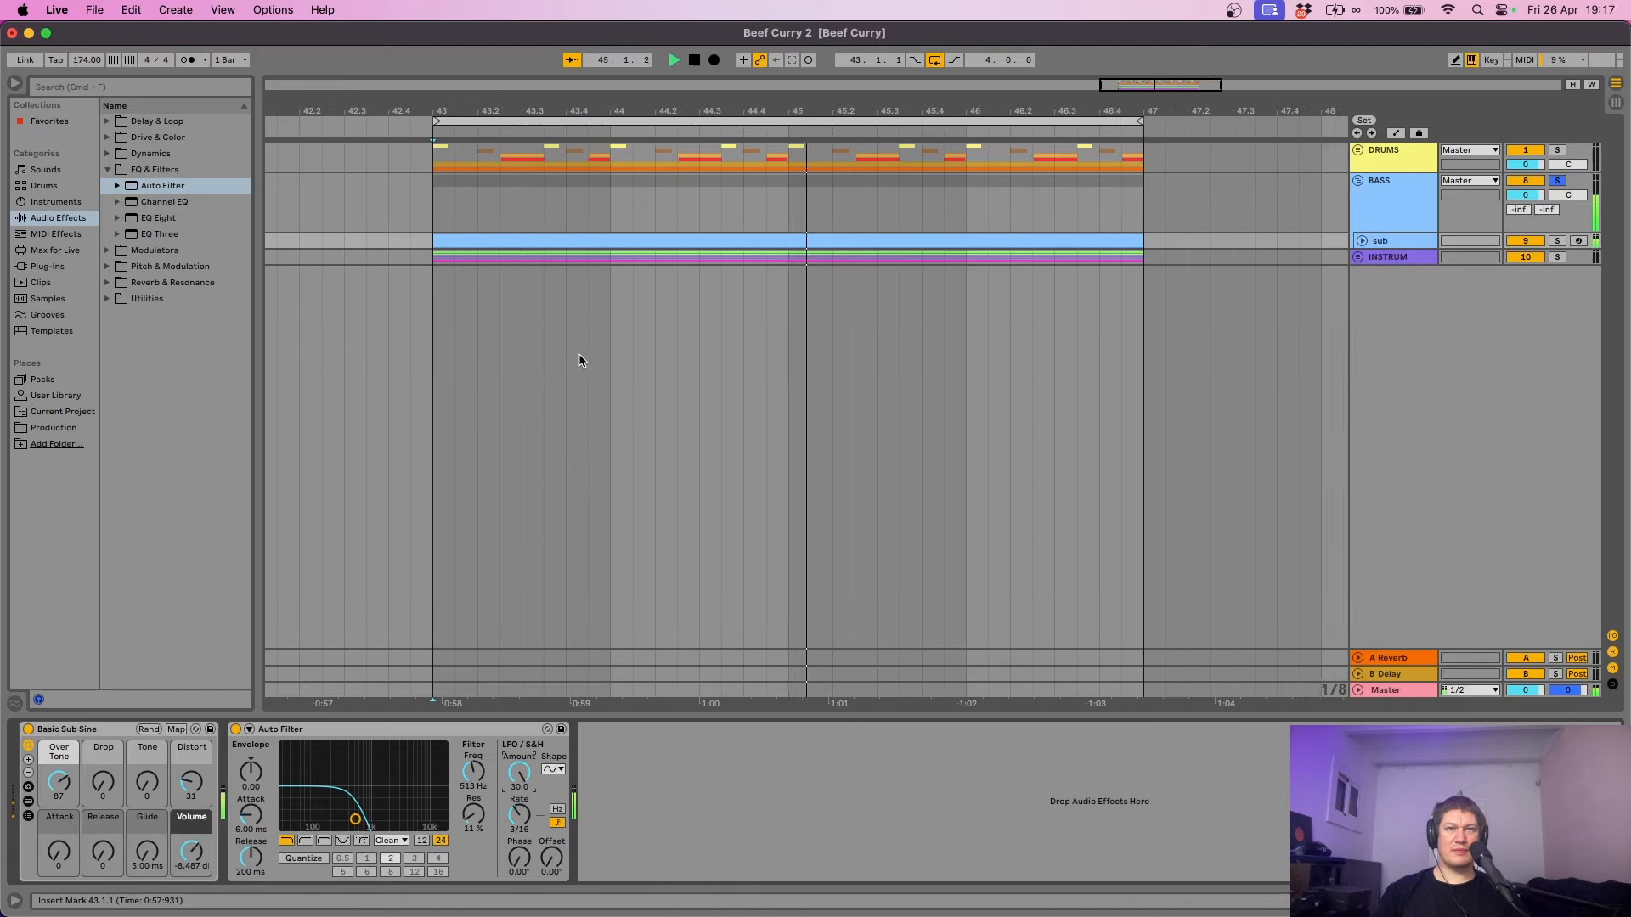
- Lower the Auto Filter LFO amount, audition it, and unsolo the BASS group
{"action": "key", "text": "space"}
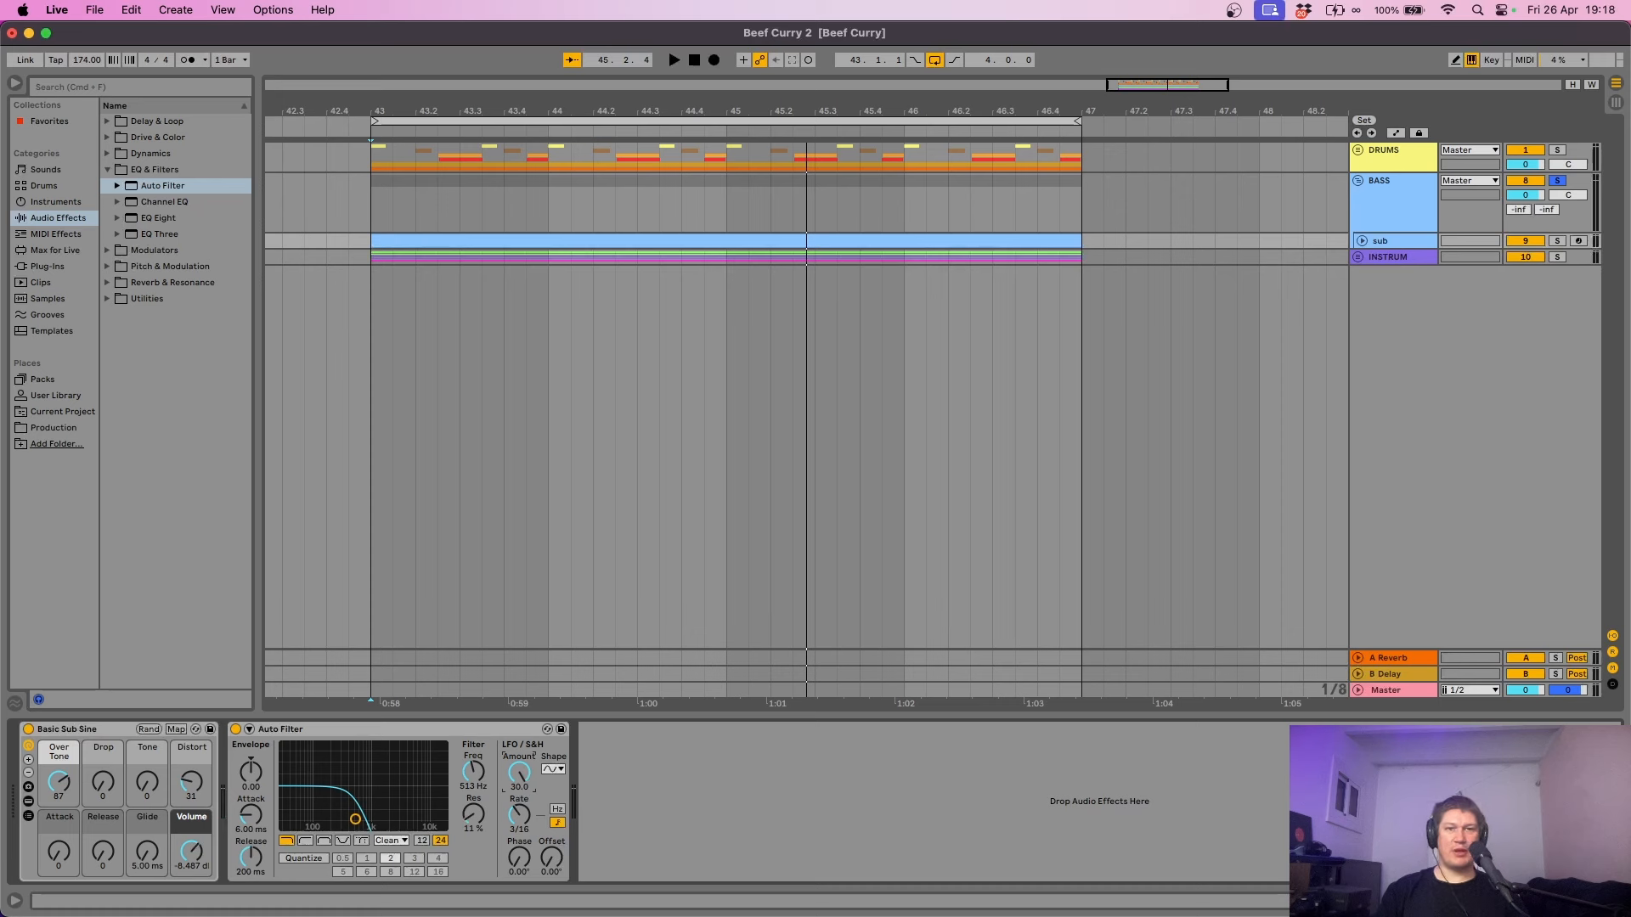
{"action": "left_click_drag", "start_coordinate": [519, 773], "coordinate": [519, 781]}
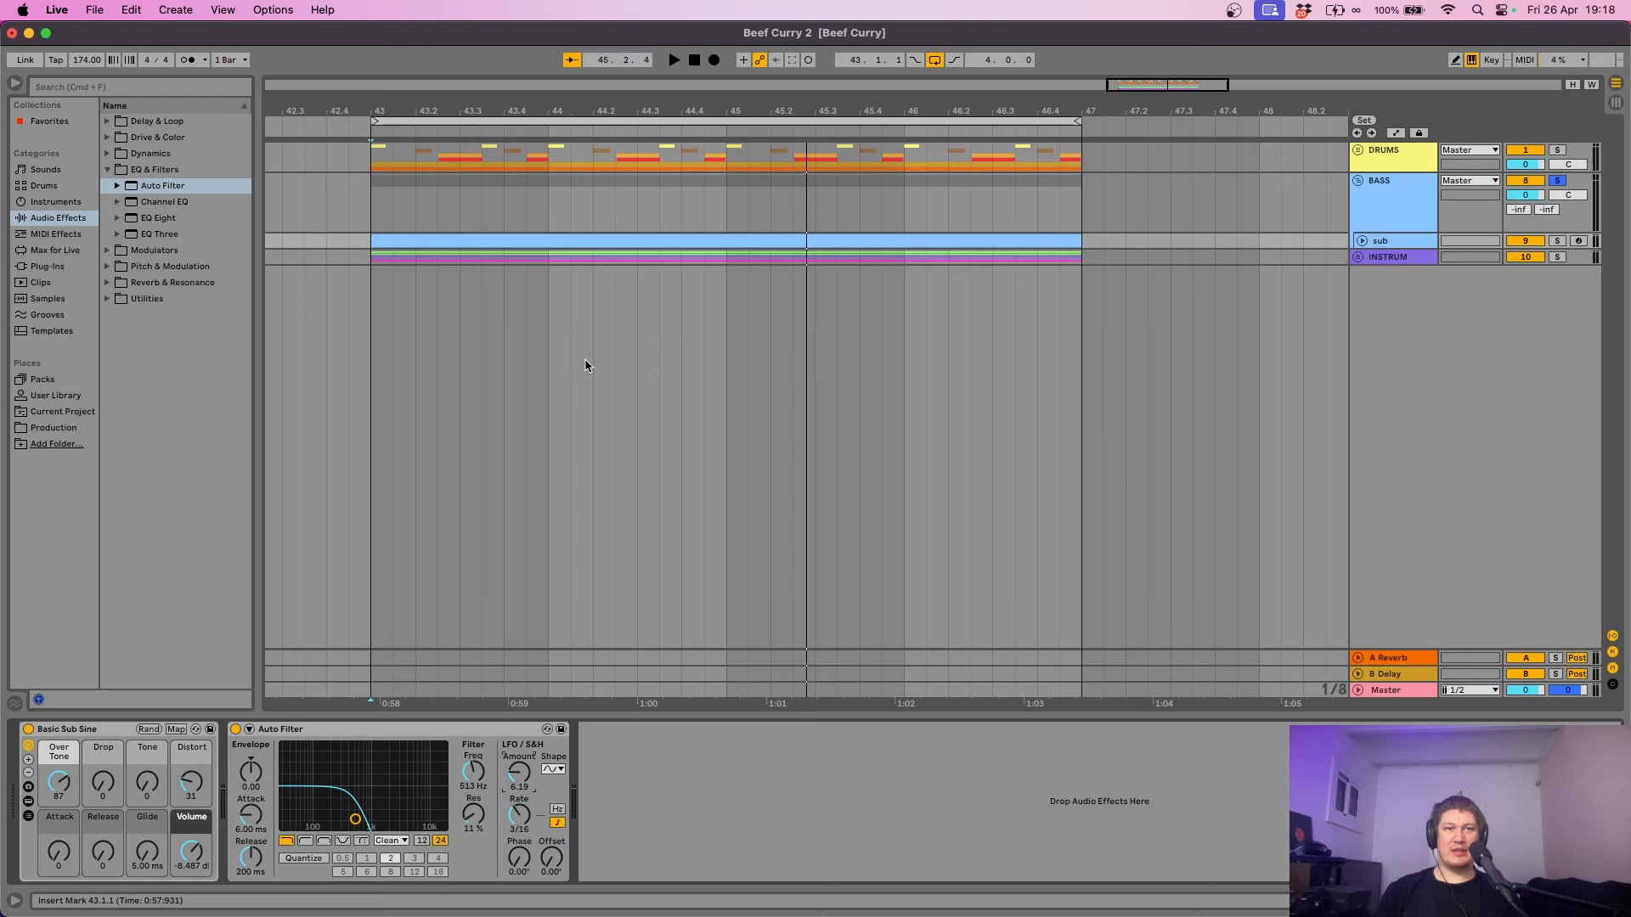
{"action": "key", "text": "space"}
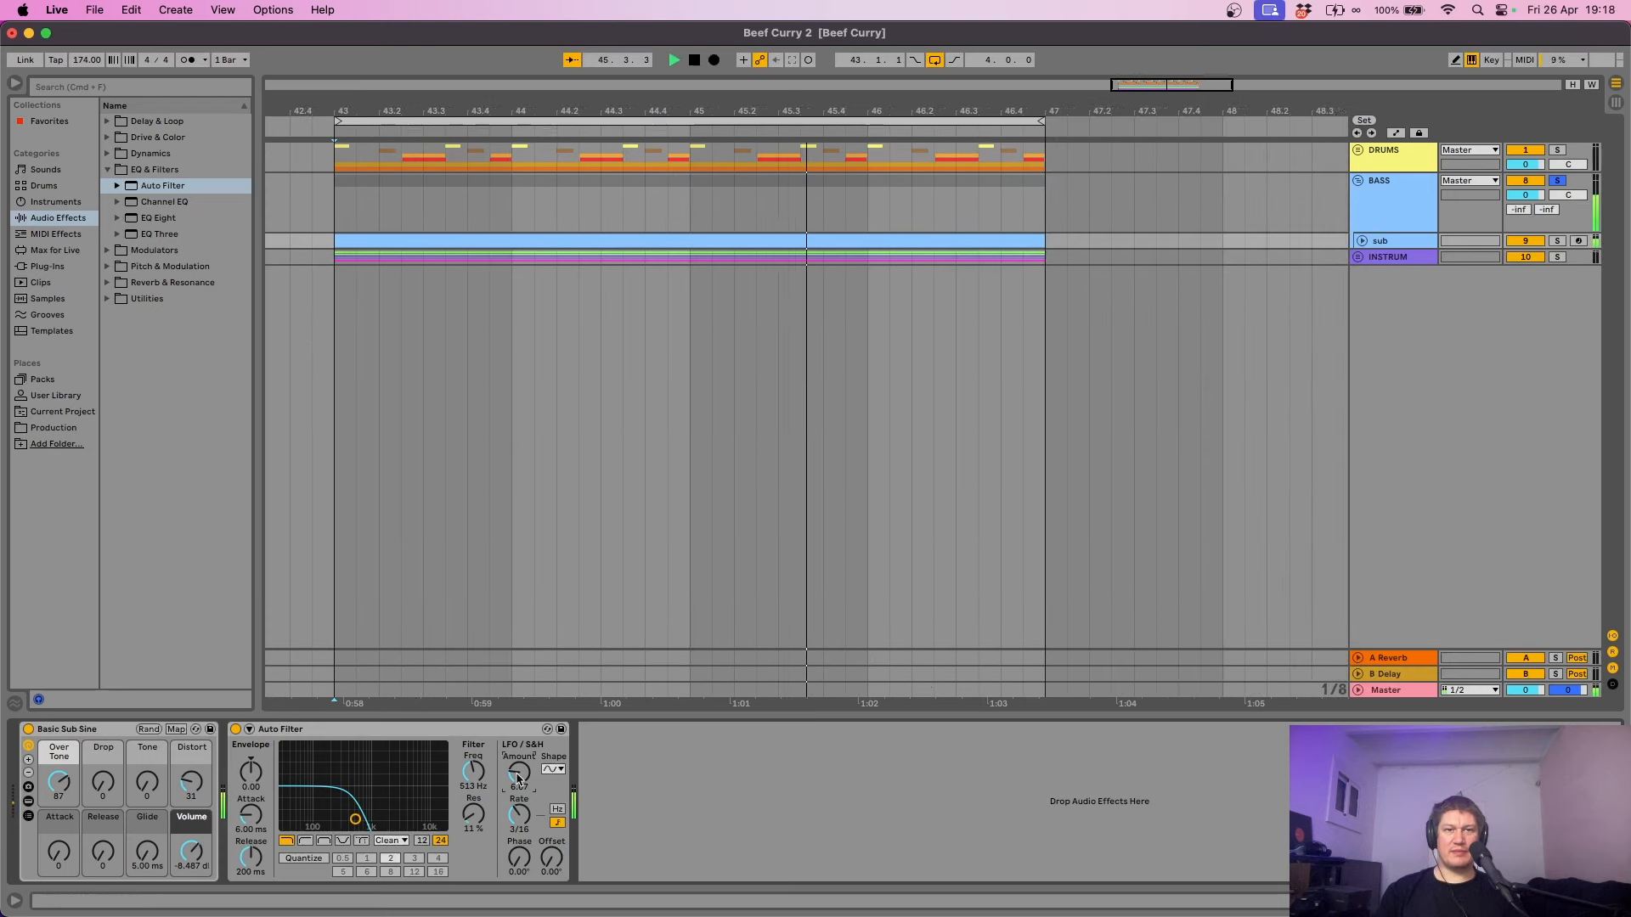
{"action": "key", "text": "space"}
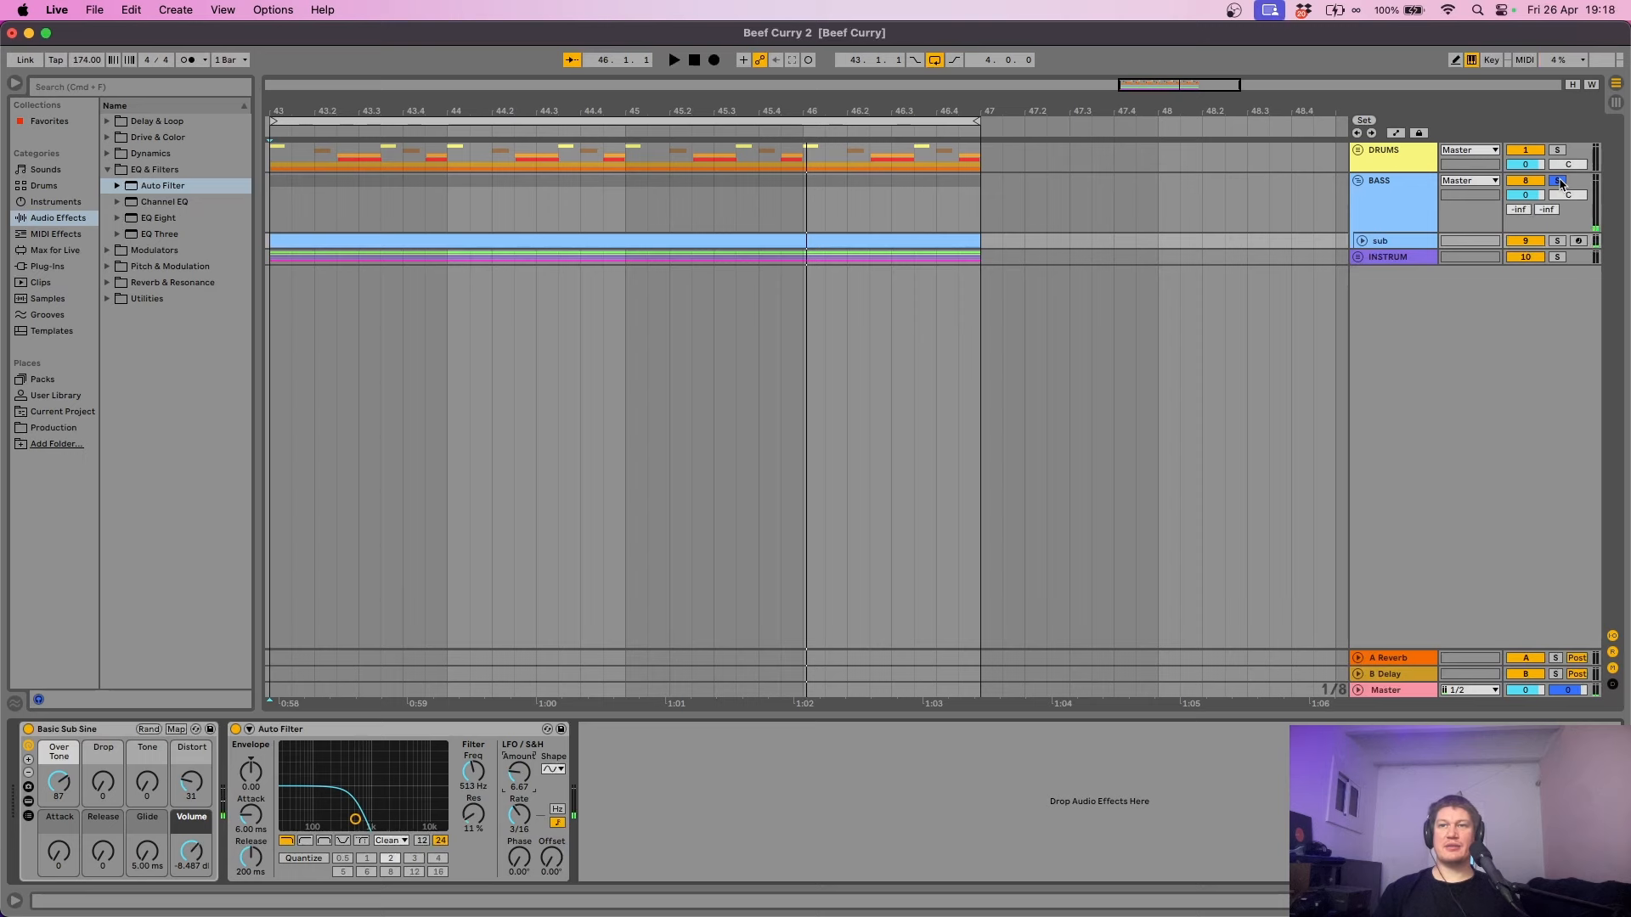
{"action": "left_click", "coordinate": [1560, 182]}
{"action": "key", "text": "space"}
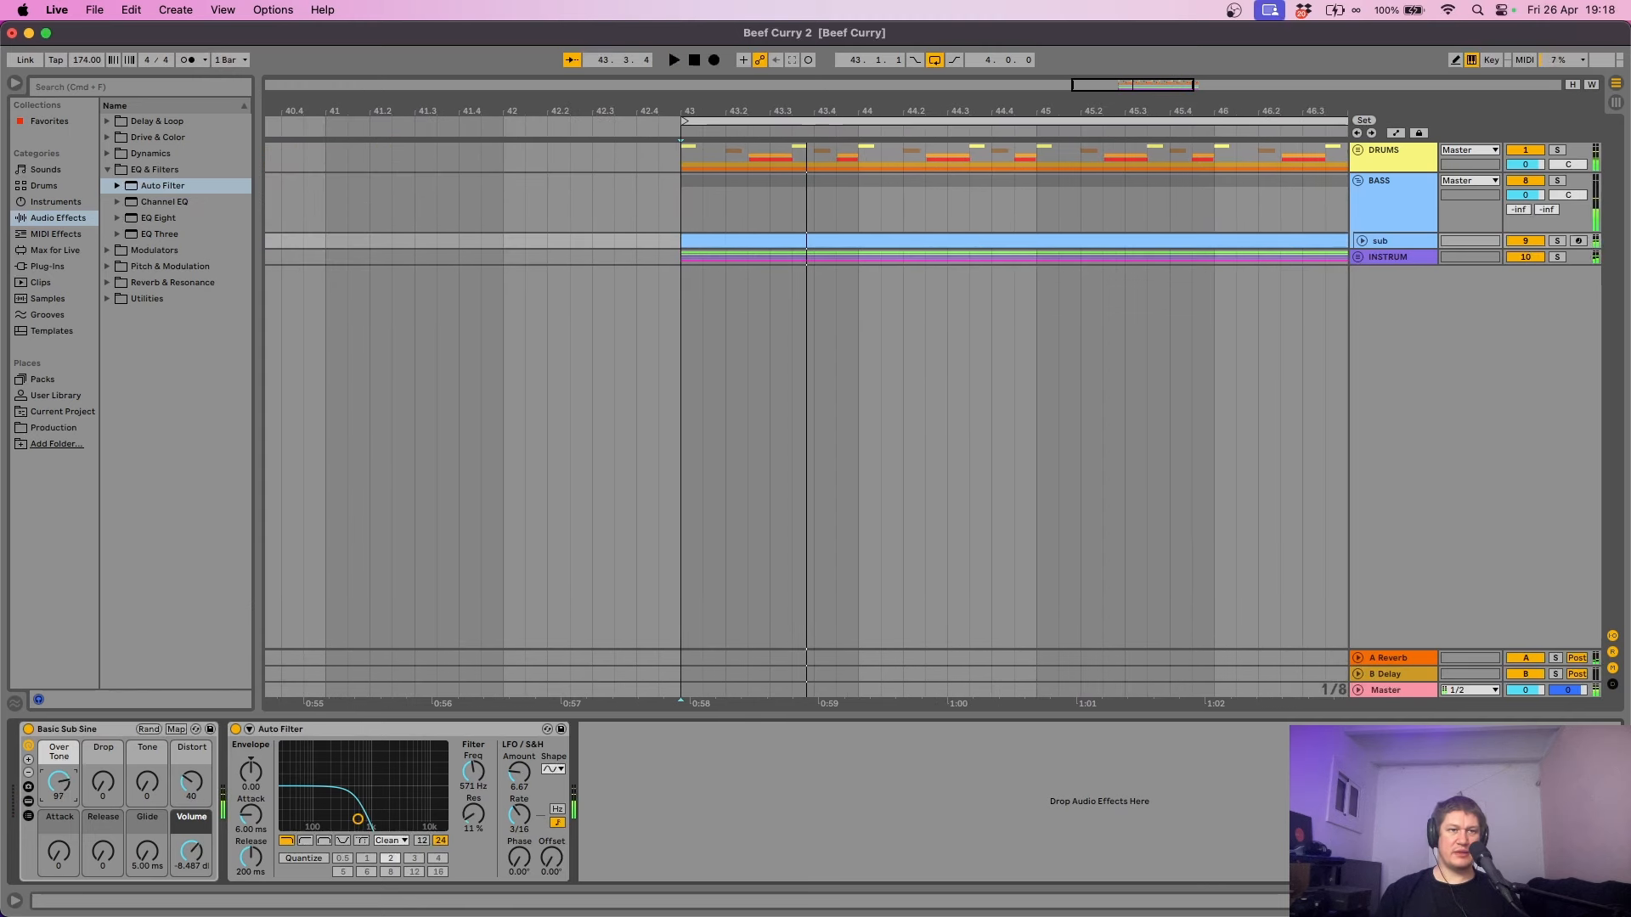
- Raise the sub's Over Tone to 101, audition it soloed, then fold the BASS group
{"action": "left_click_drag", "start_coordinate": [58, 782], "coordinate": [59, 778]}
{"action": "key", "text": "space"}
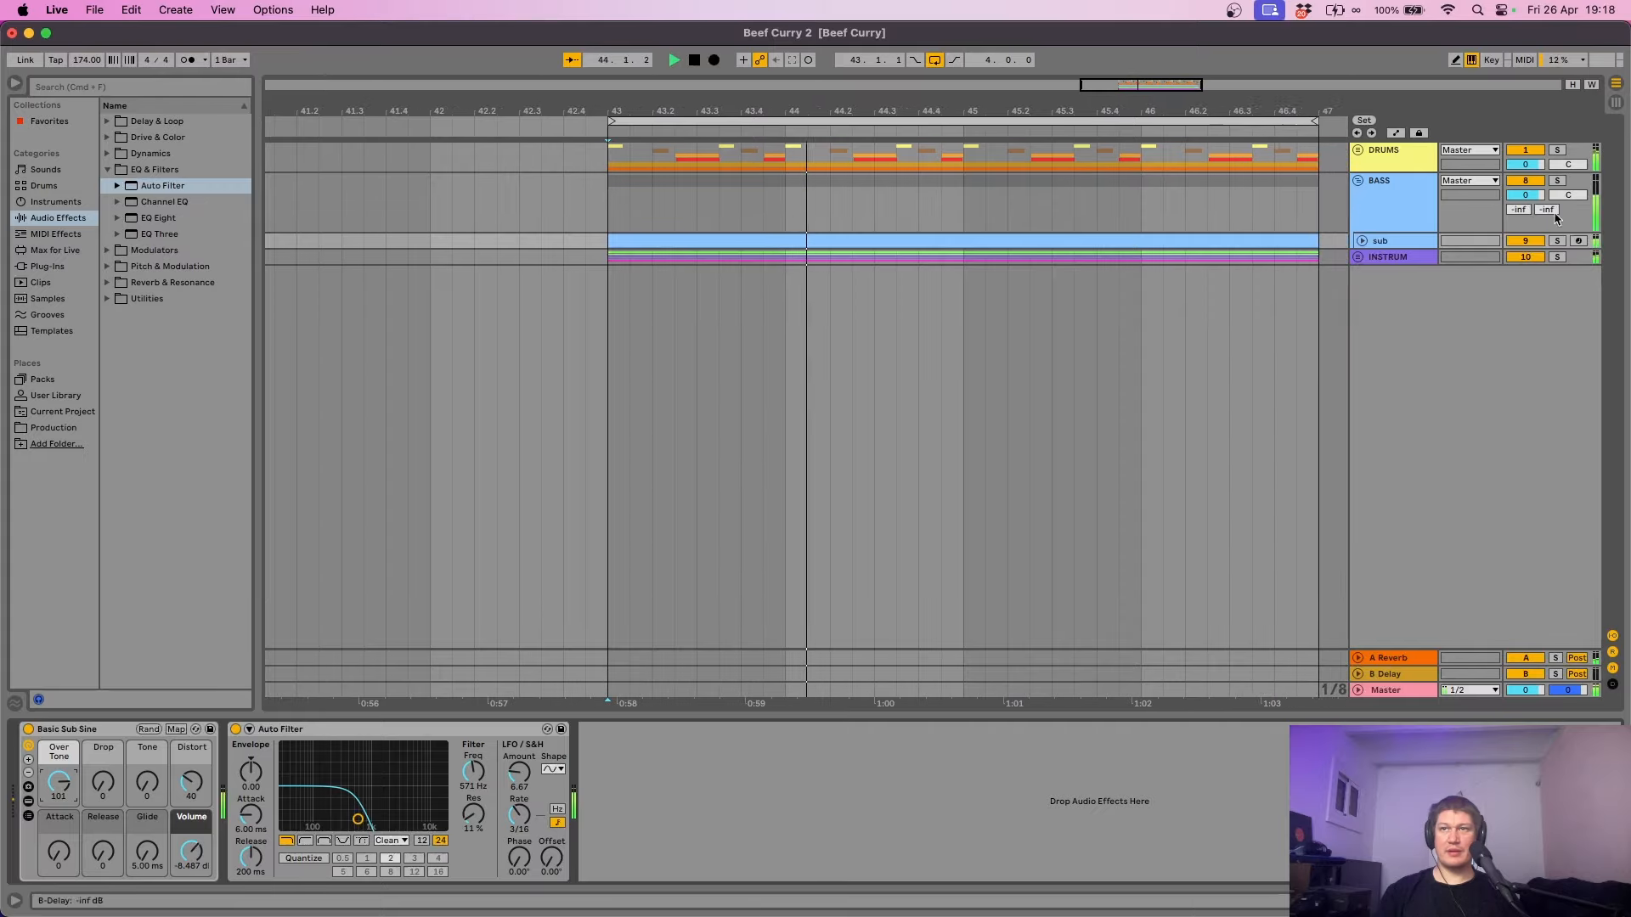
{"action": "left_click", "coordinate": [1556, 242]}
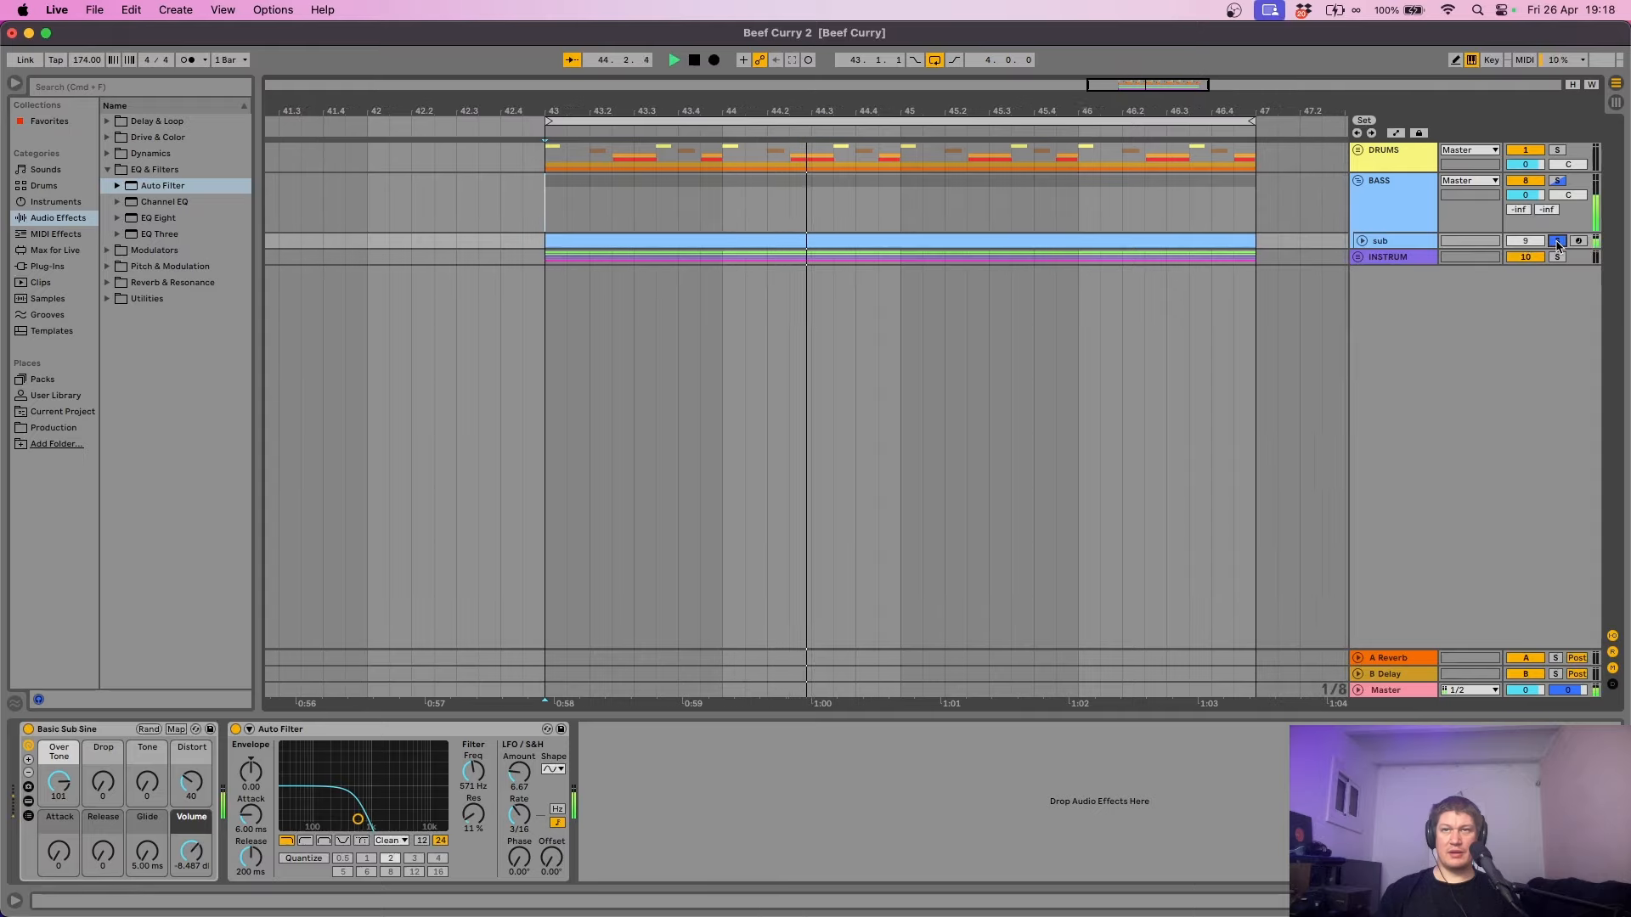
{"action": "left_click", "coordinate": [1557, 242]}
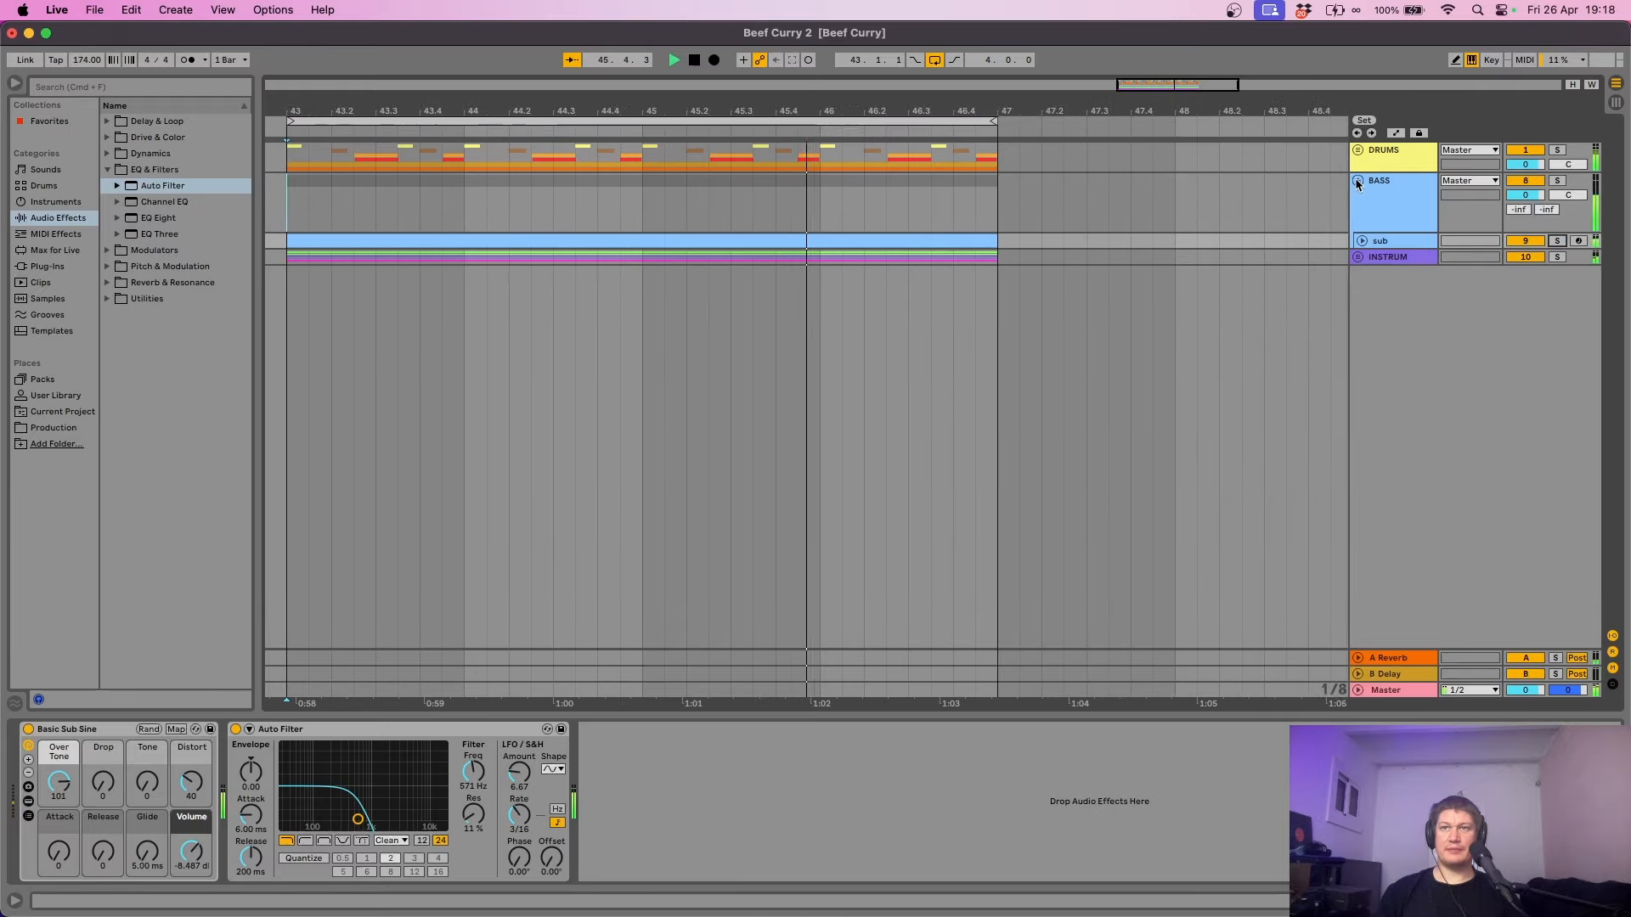
{"action": "left_click", "coordinate": [1356, 182]}
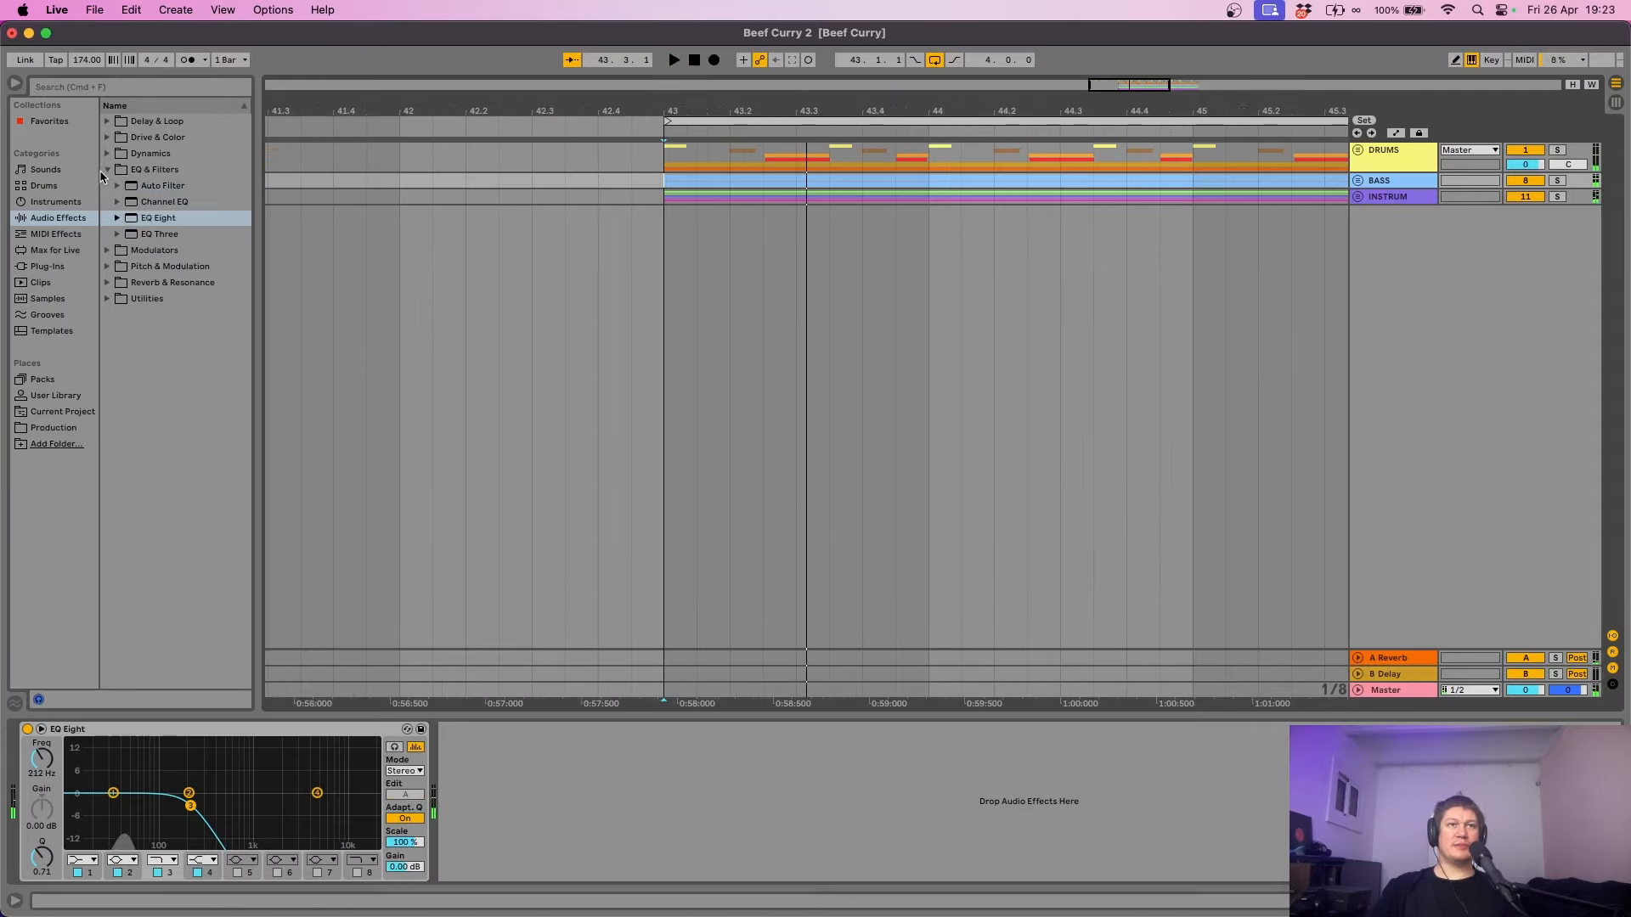
- Place a Compressor after EQ Eight on the BASS group and enable its sidechain input
{"action": "left_click", "coordinate": [108, 170]}
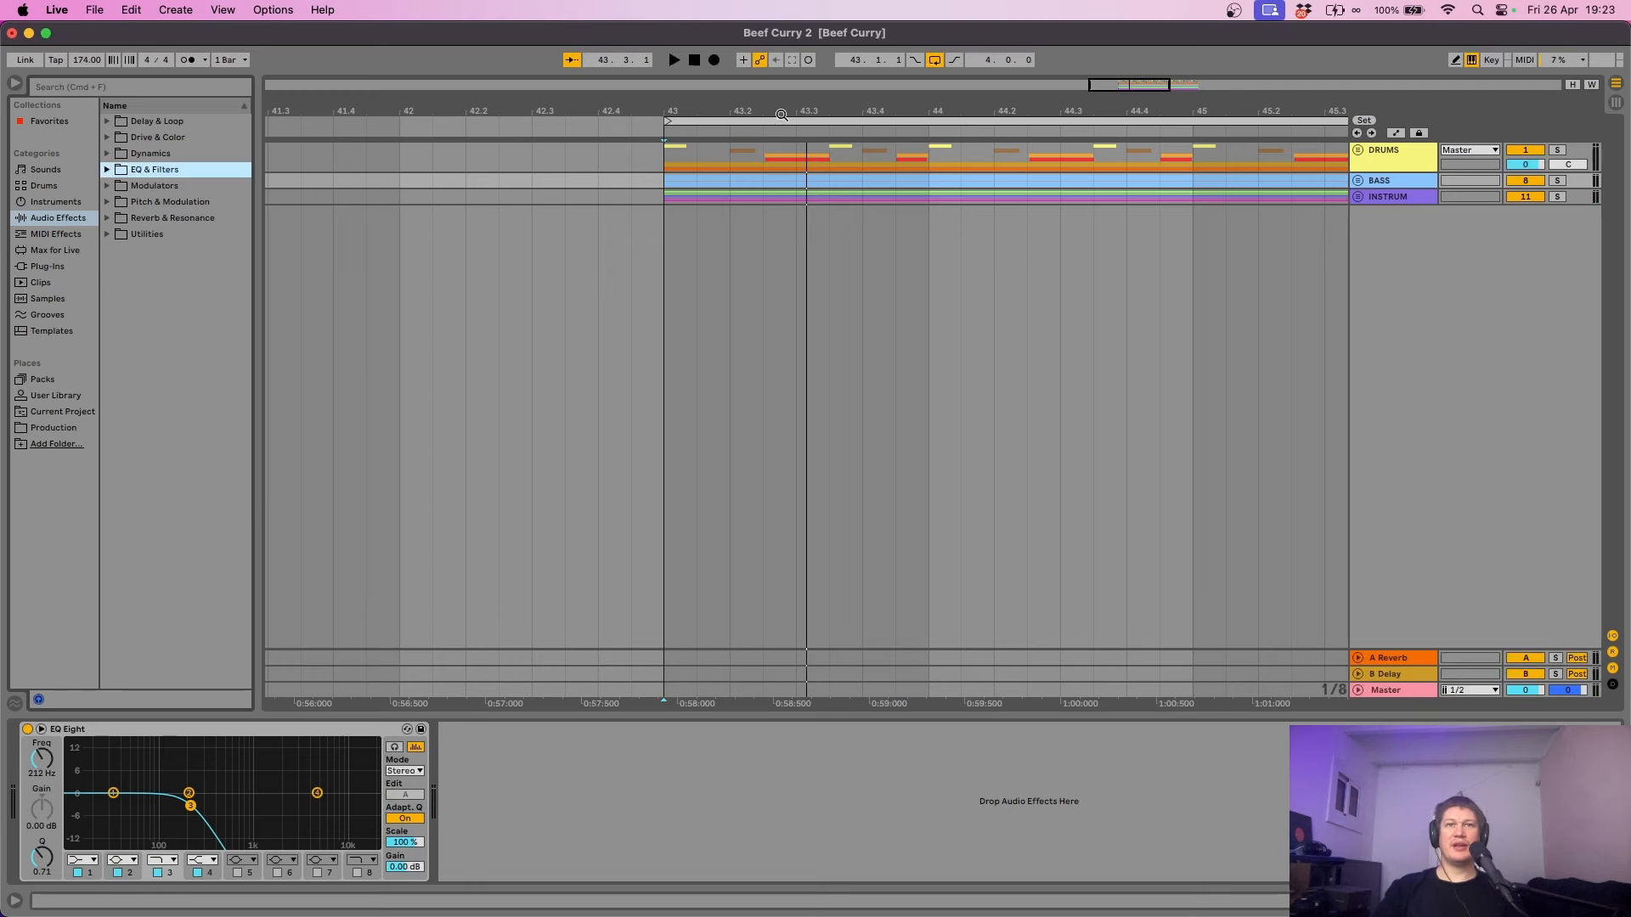
{"action": "left_click_drag", "start_coordinate": [781, 114], "coordinate": [465, 110]}
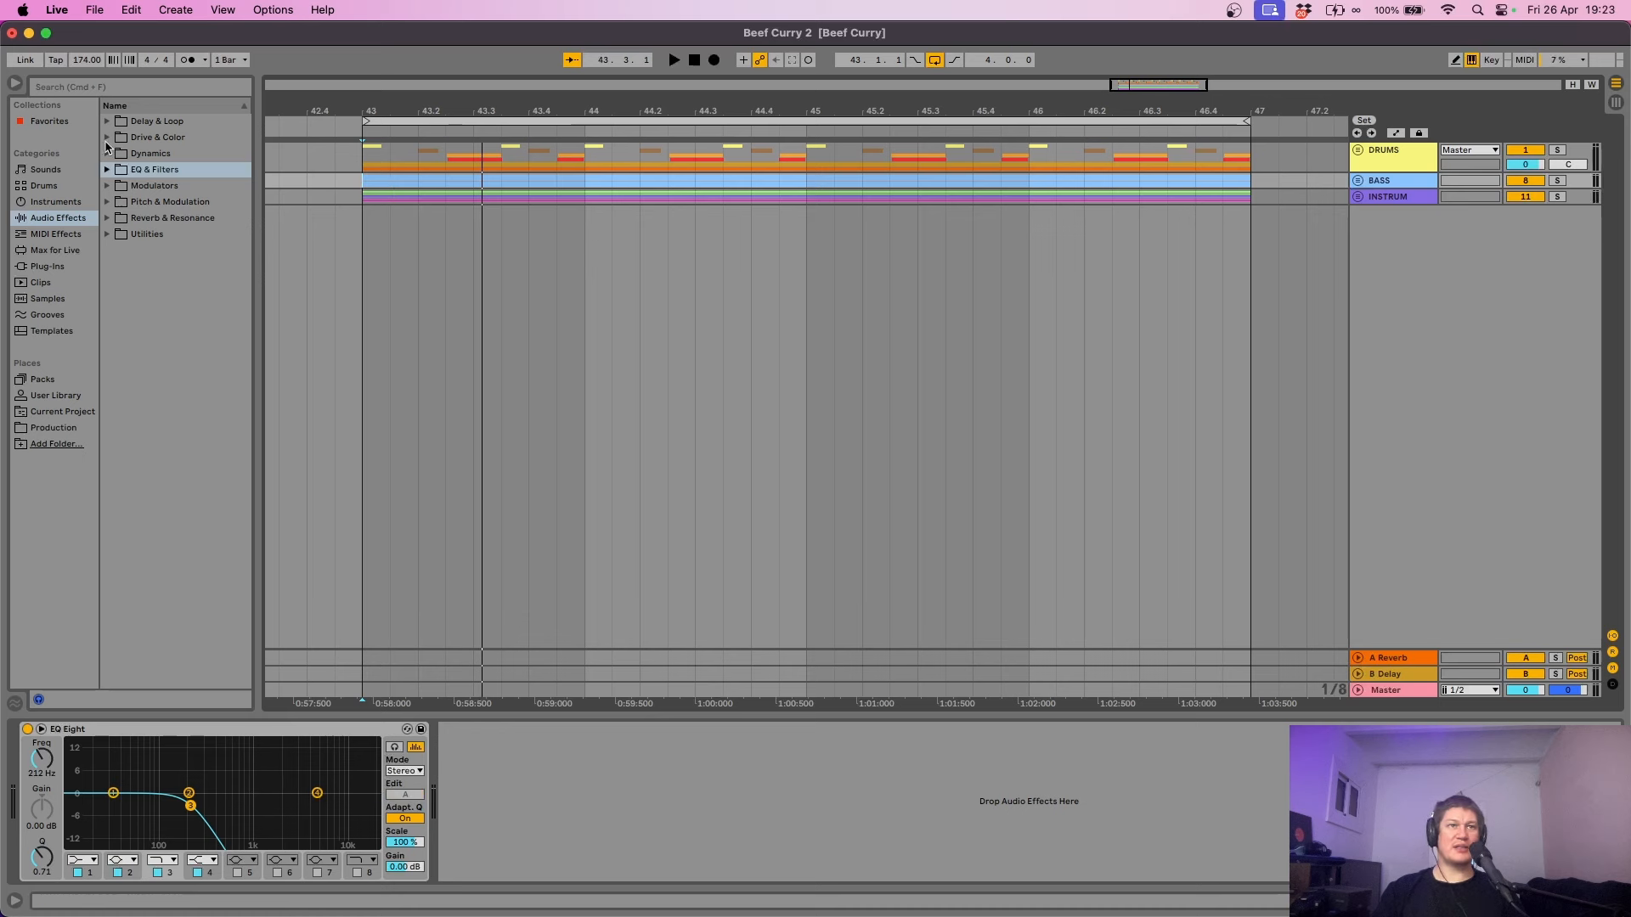
{"action": "left_click", "coordinate": [168, 156]}
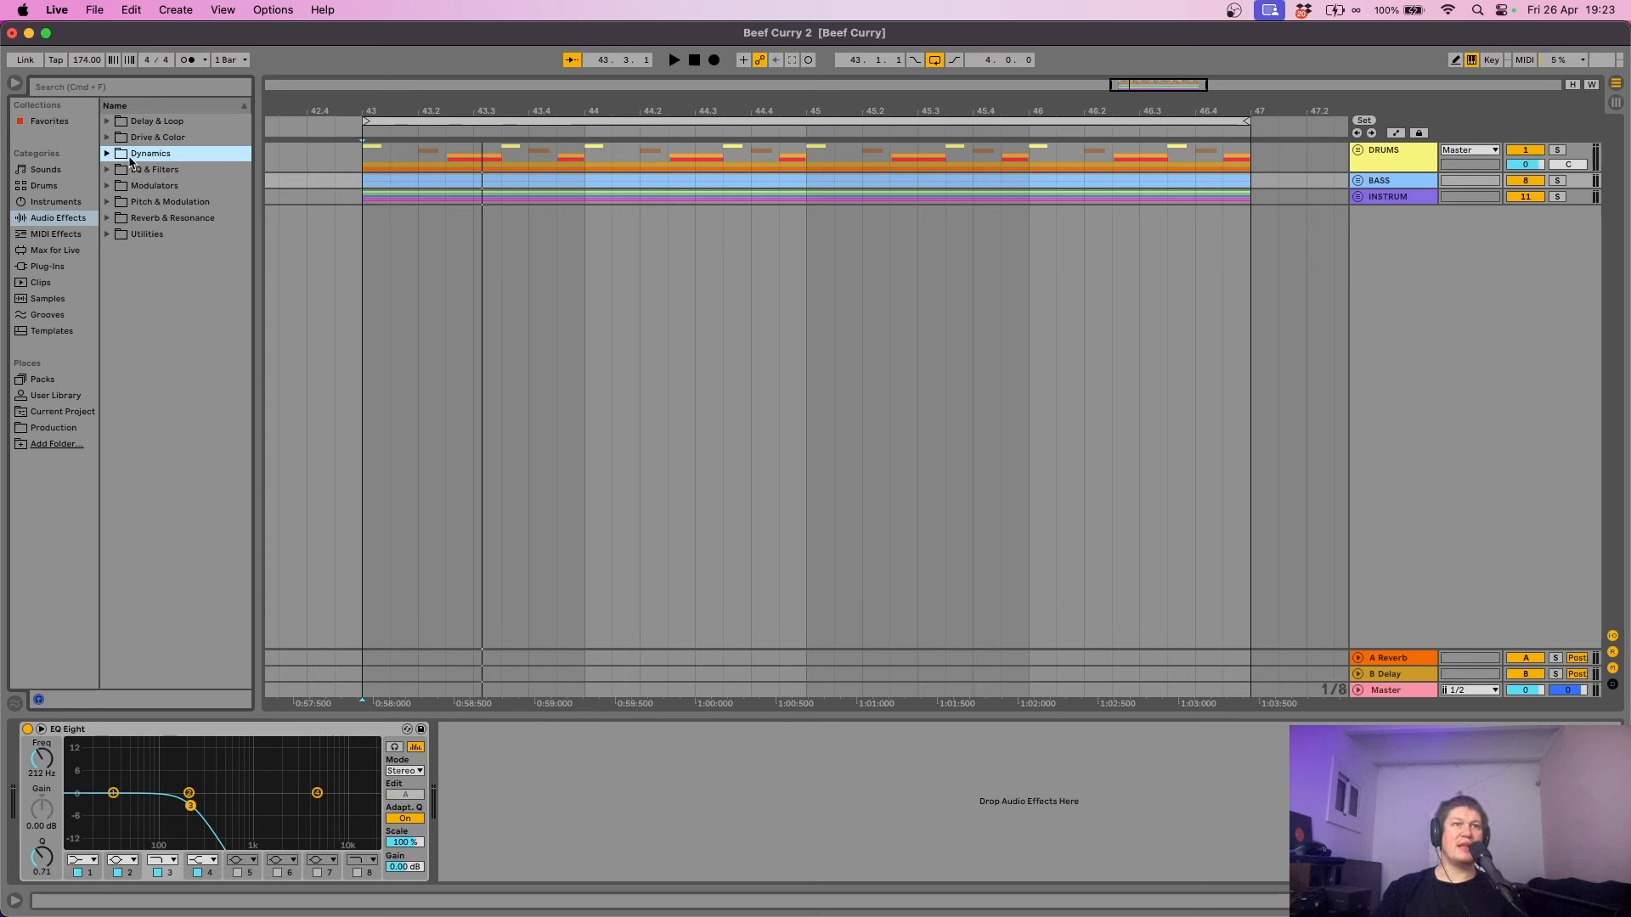
{"action": "left_click", "coordinate": [106, 155]}
{"action": "left_click", "coordinate": [147, 173]}
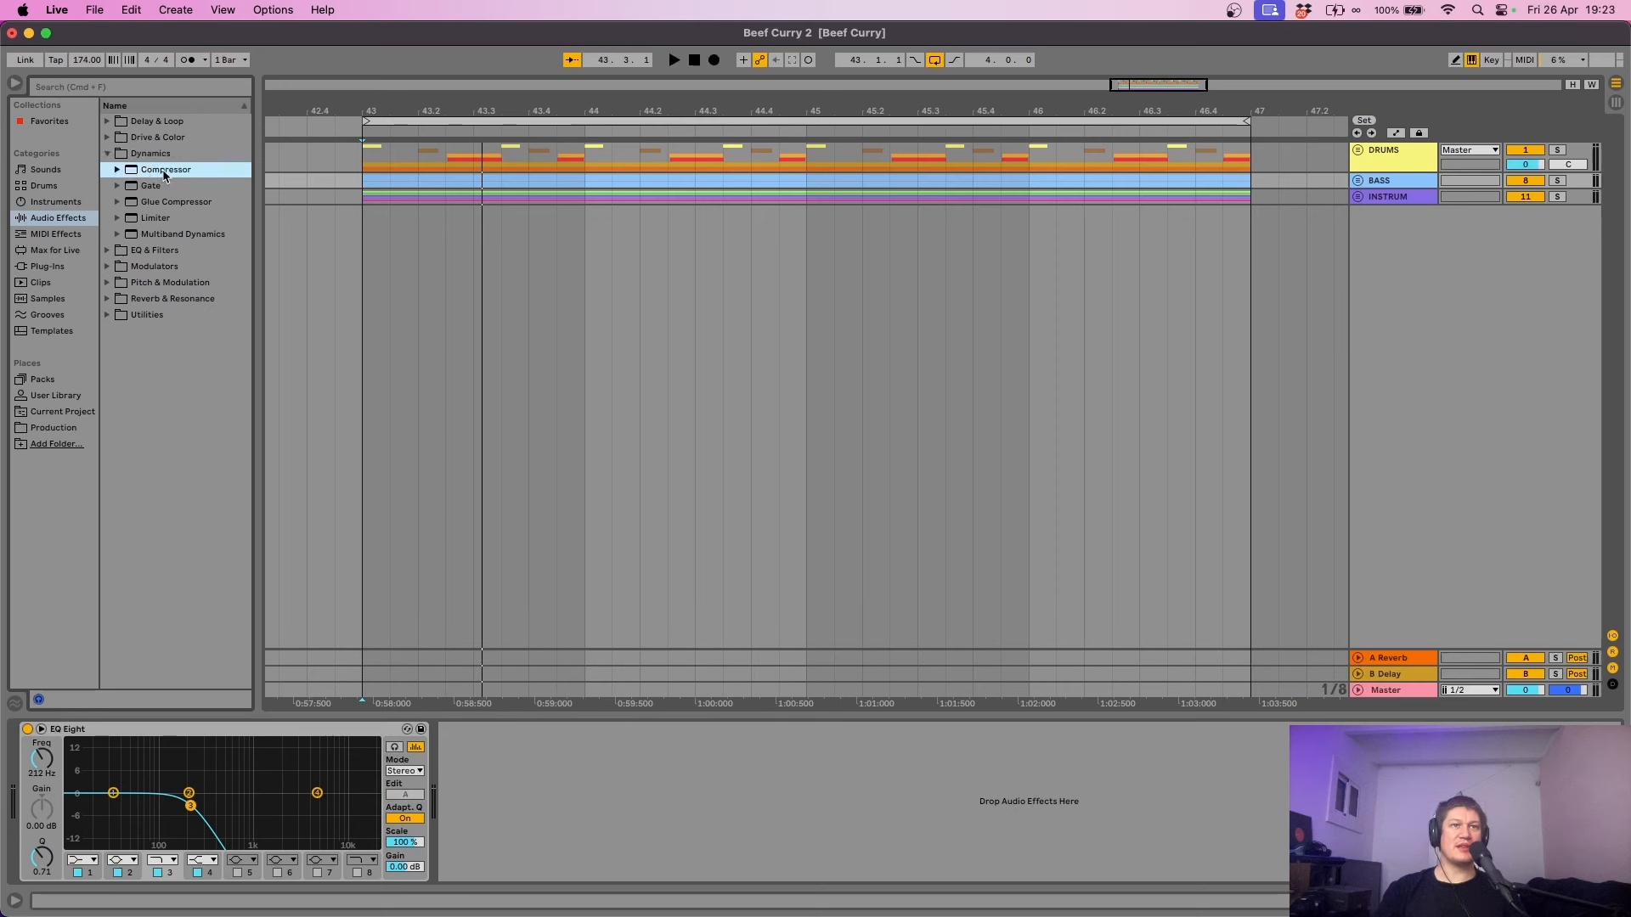
{"action": "left_click_drag", "start_coordinate": [438, 164], "coordinate": [1399, 180]}
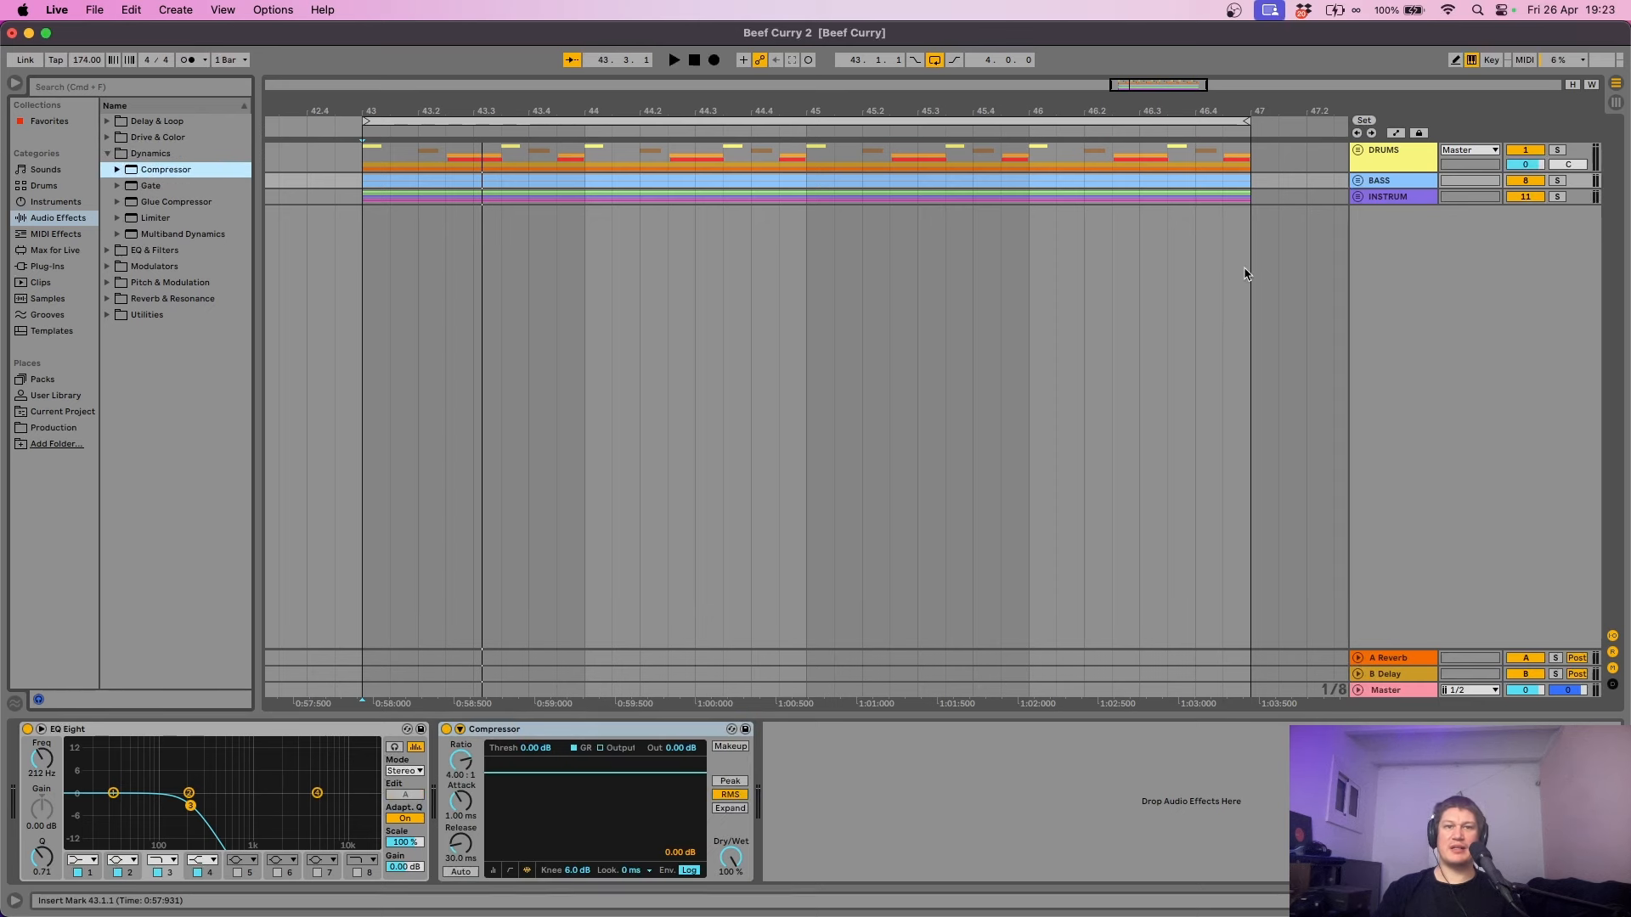
{"action": "left_click", "coordinate": [460, 729]}
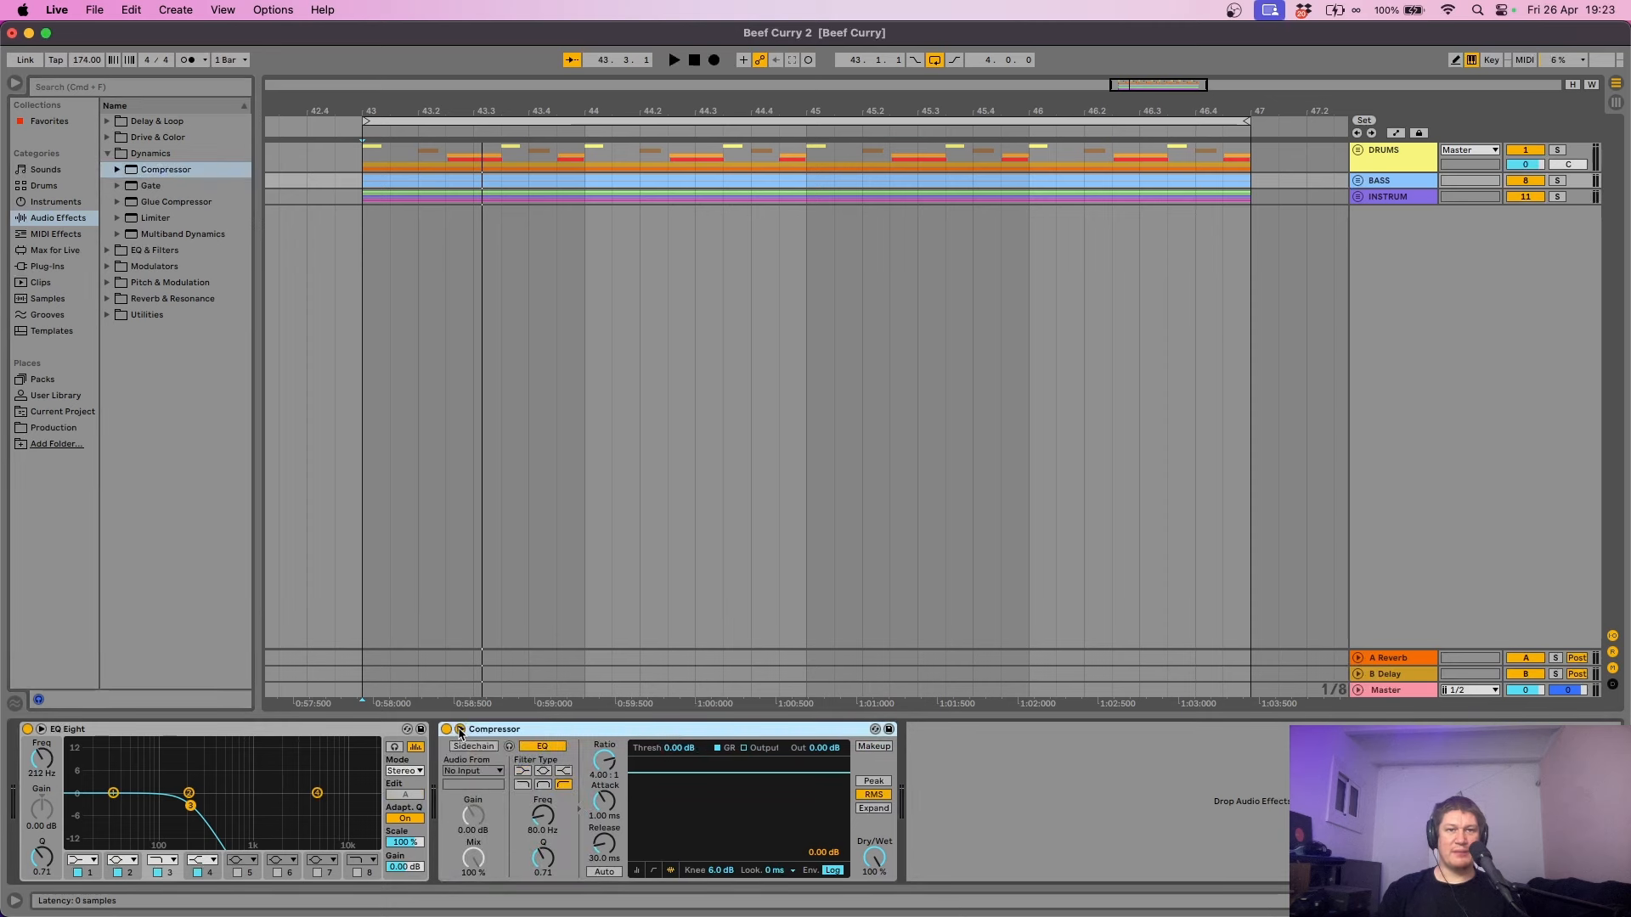
{"action": "left_click", "coordinate": [476, 747]}
- Key the BASS compressor from the kick track and pull its threshold down to about -18.6 dB
{"action": "left_click", "coordinate": [476, 771]}
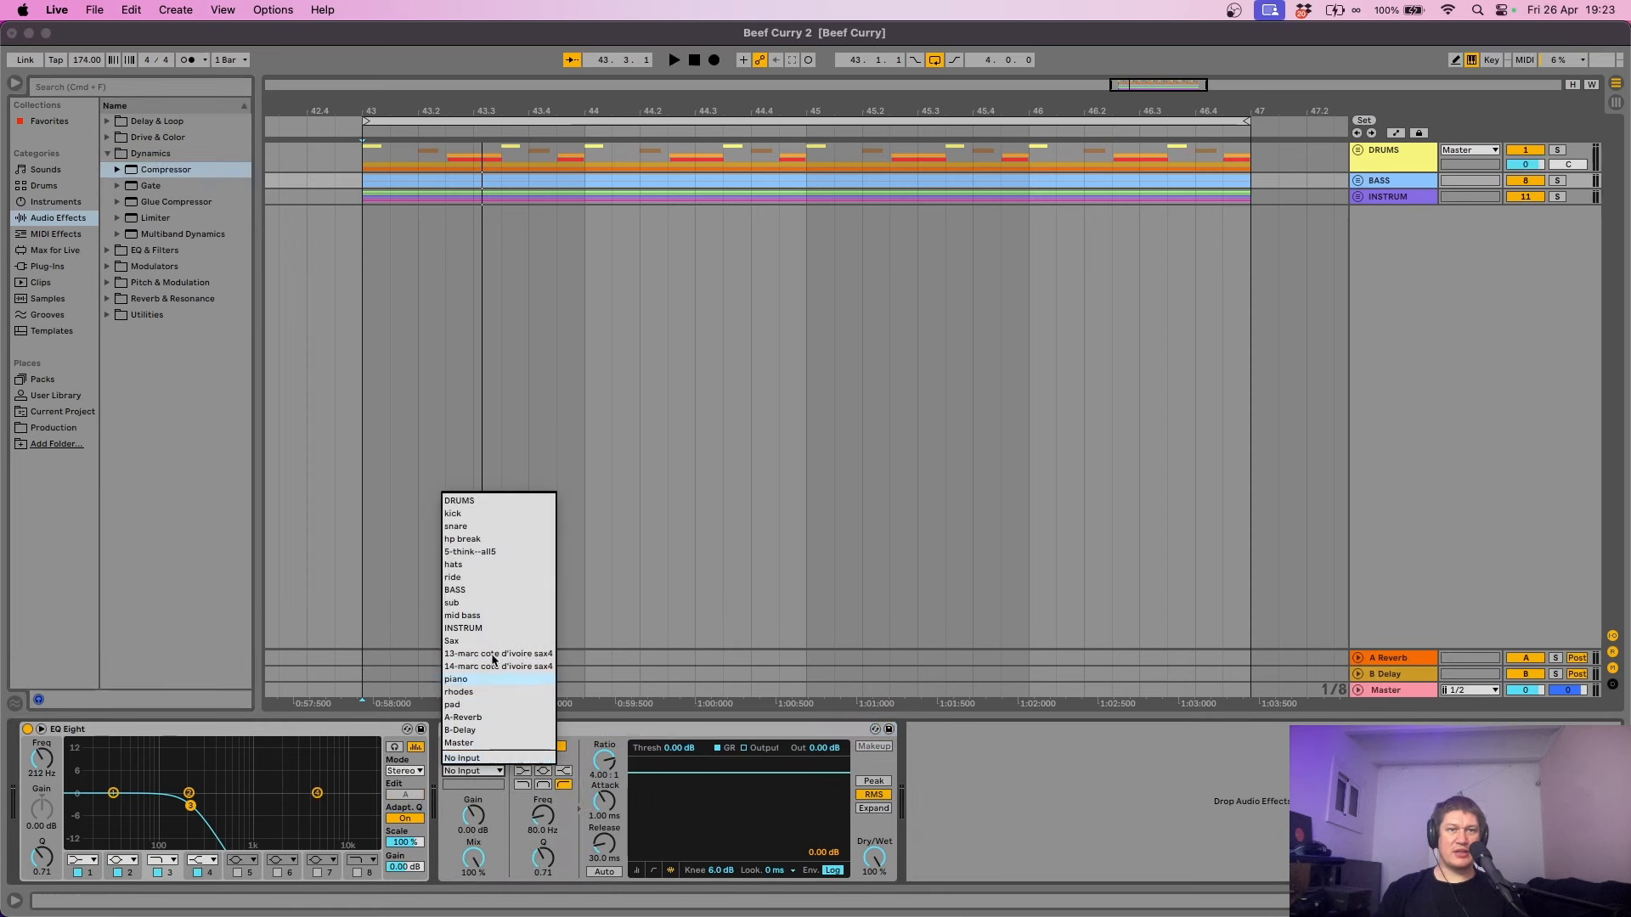
{"action": "left_click", "coordinate": [476, 514]}
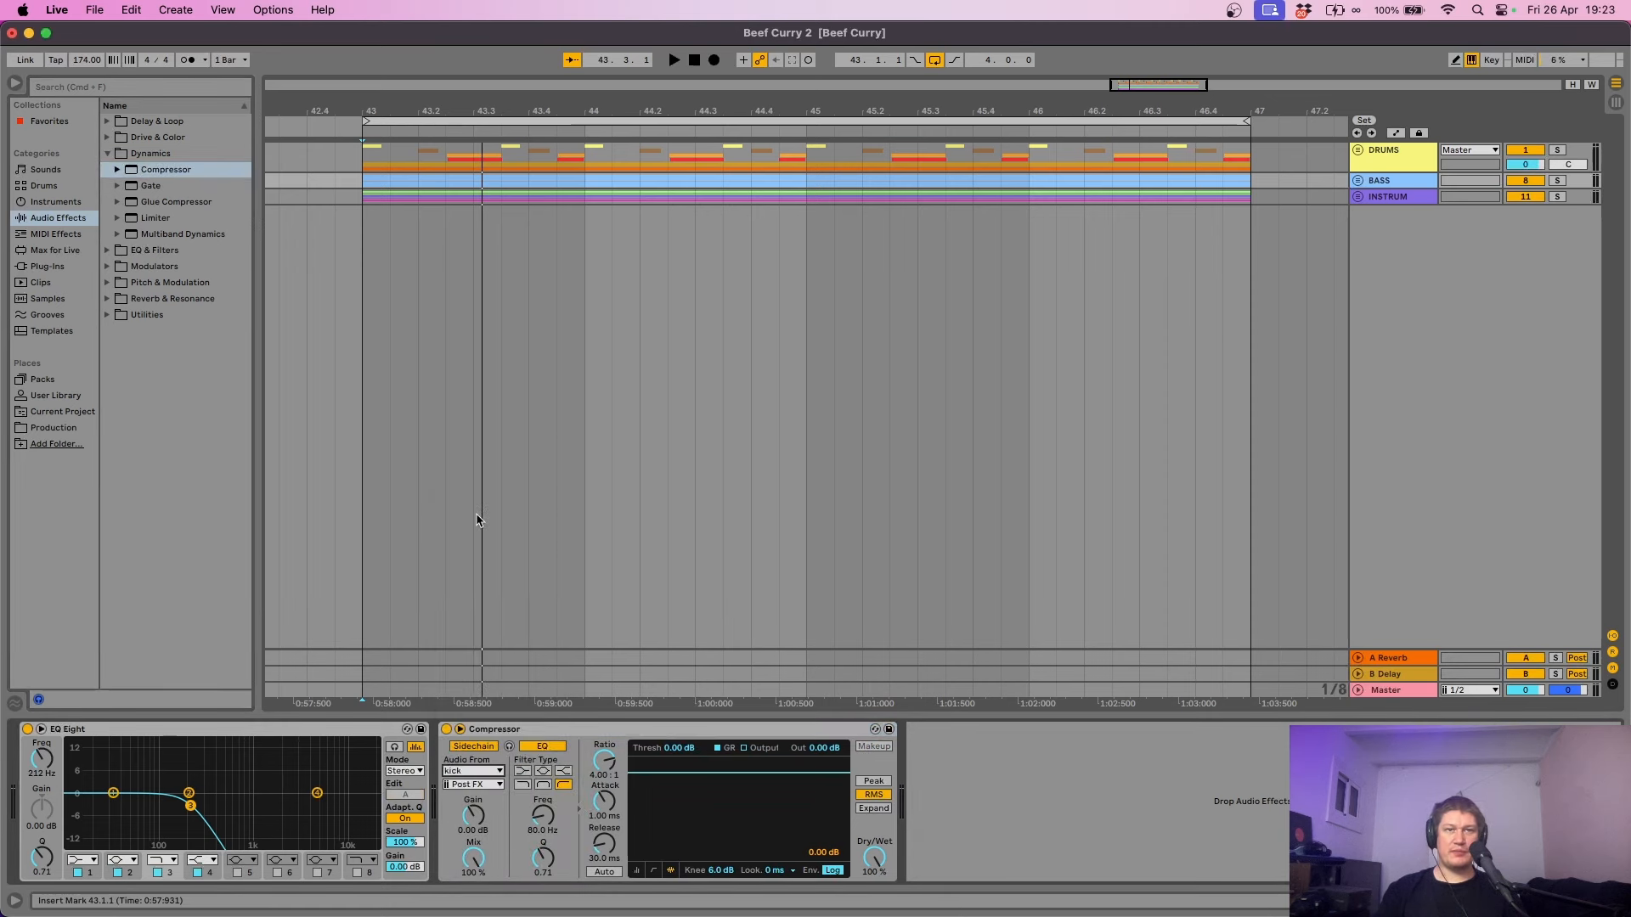
{"action": "key", "text": "space"}
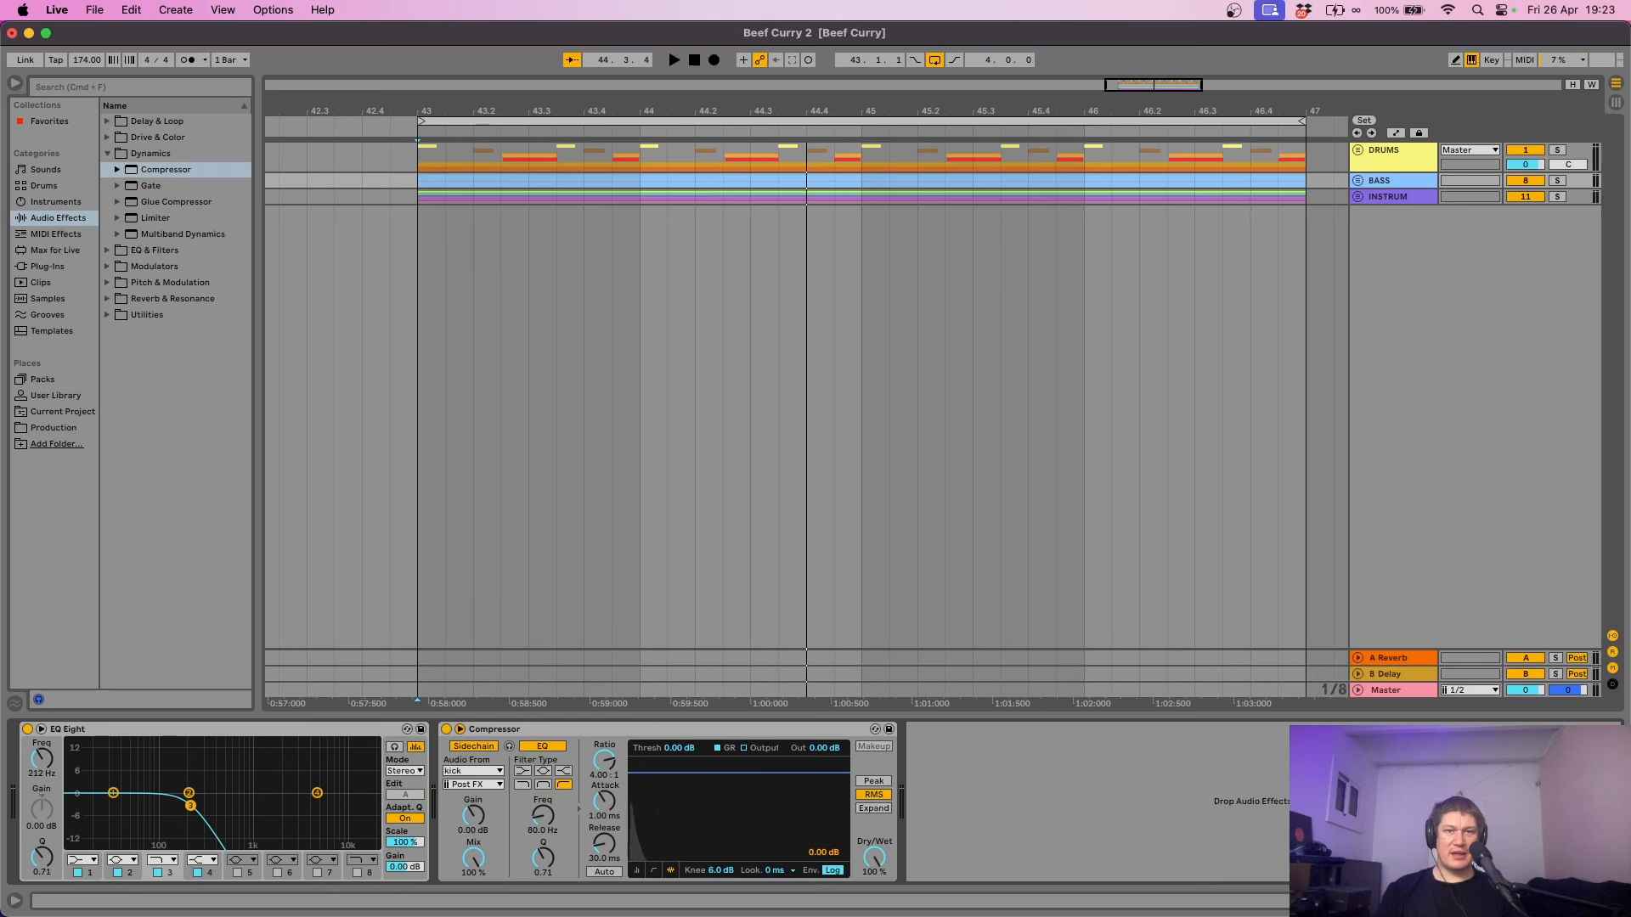
{"action": "left_click_drag", "start_coordinate": [739, 772], "coordinate": [739, 821]}
{"action": "key", "text": "space"}
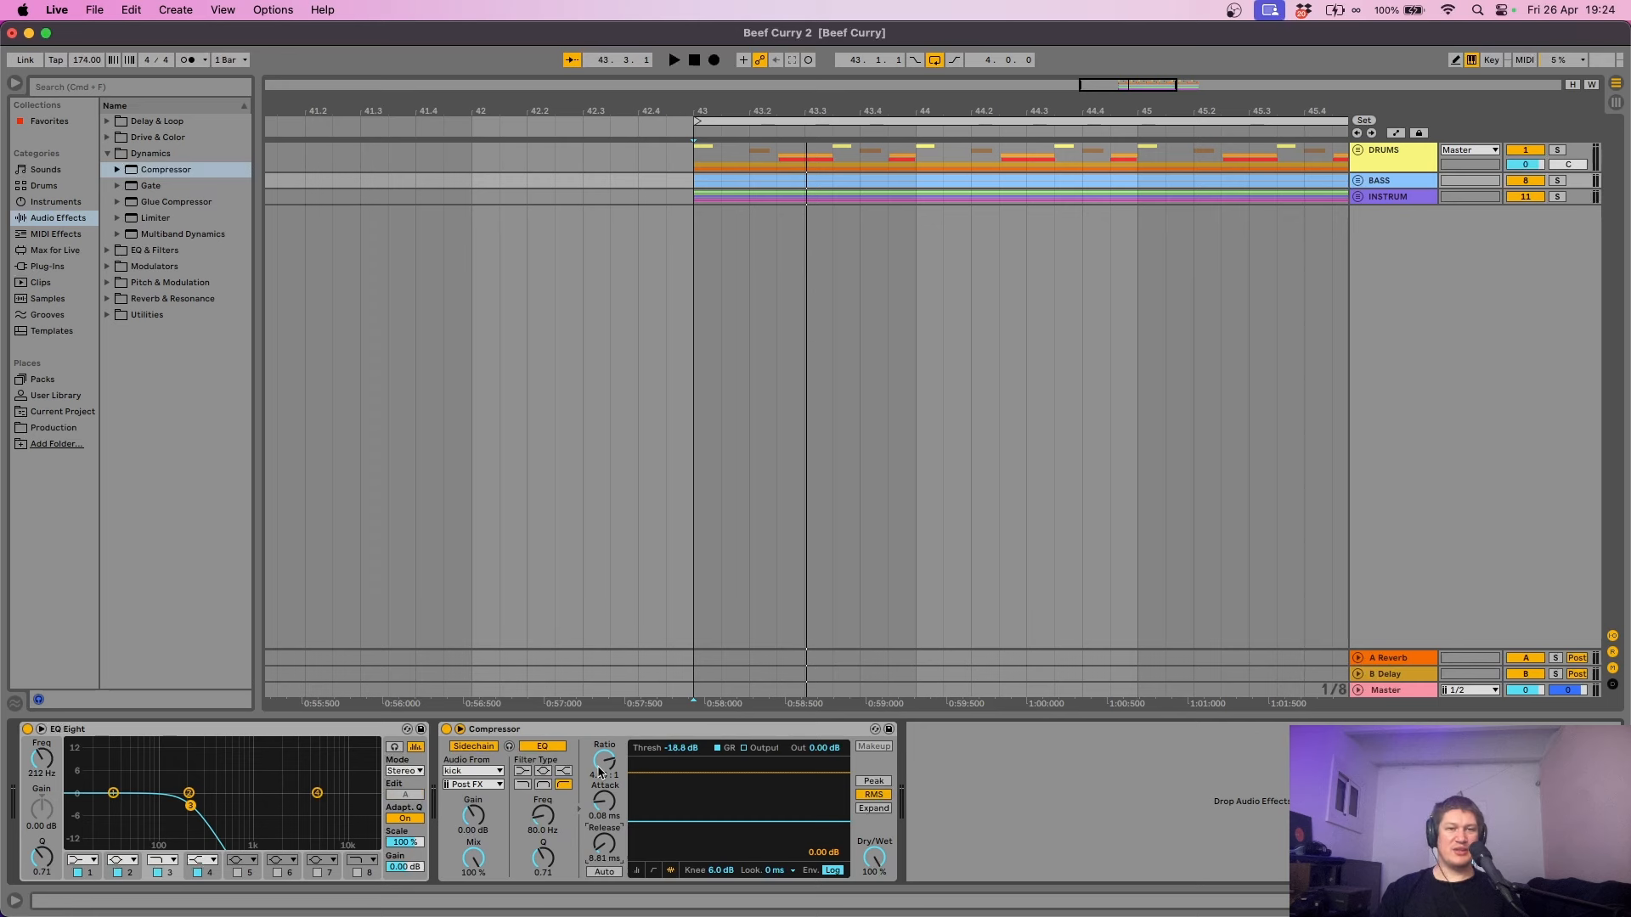
- From bar 43, reselect the BASS group and switch its Compressor to level-meter view while auditioning
{"action": "left_click", "coordinate": [697, 614]}
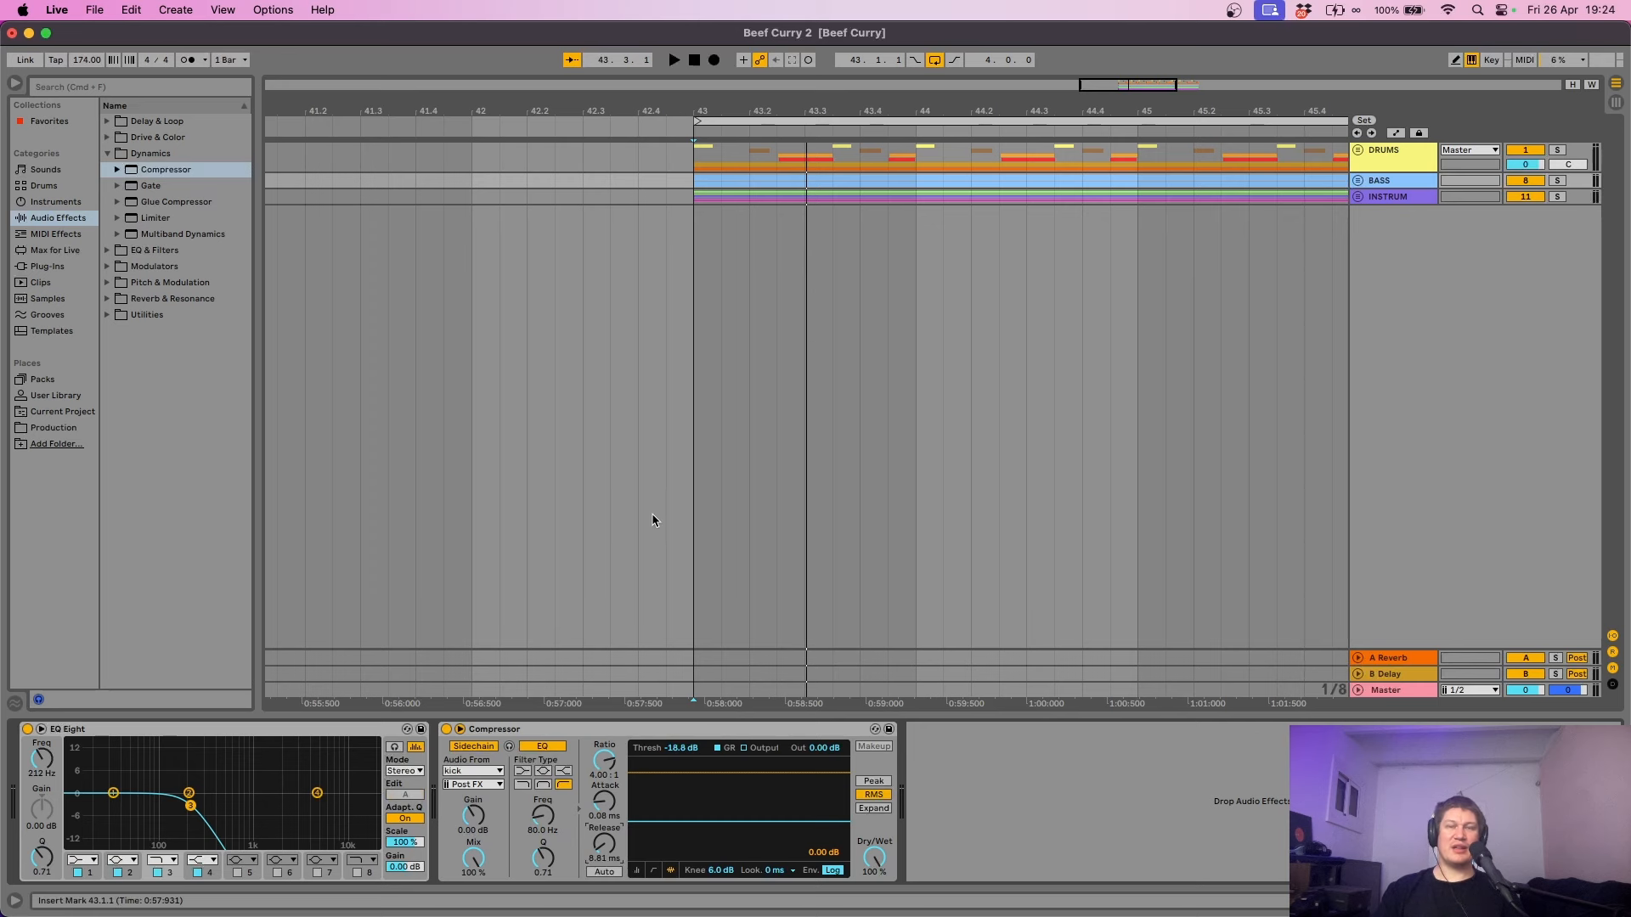
{"action": "left_click", "coordinate": [695, 253]}
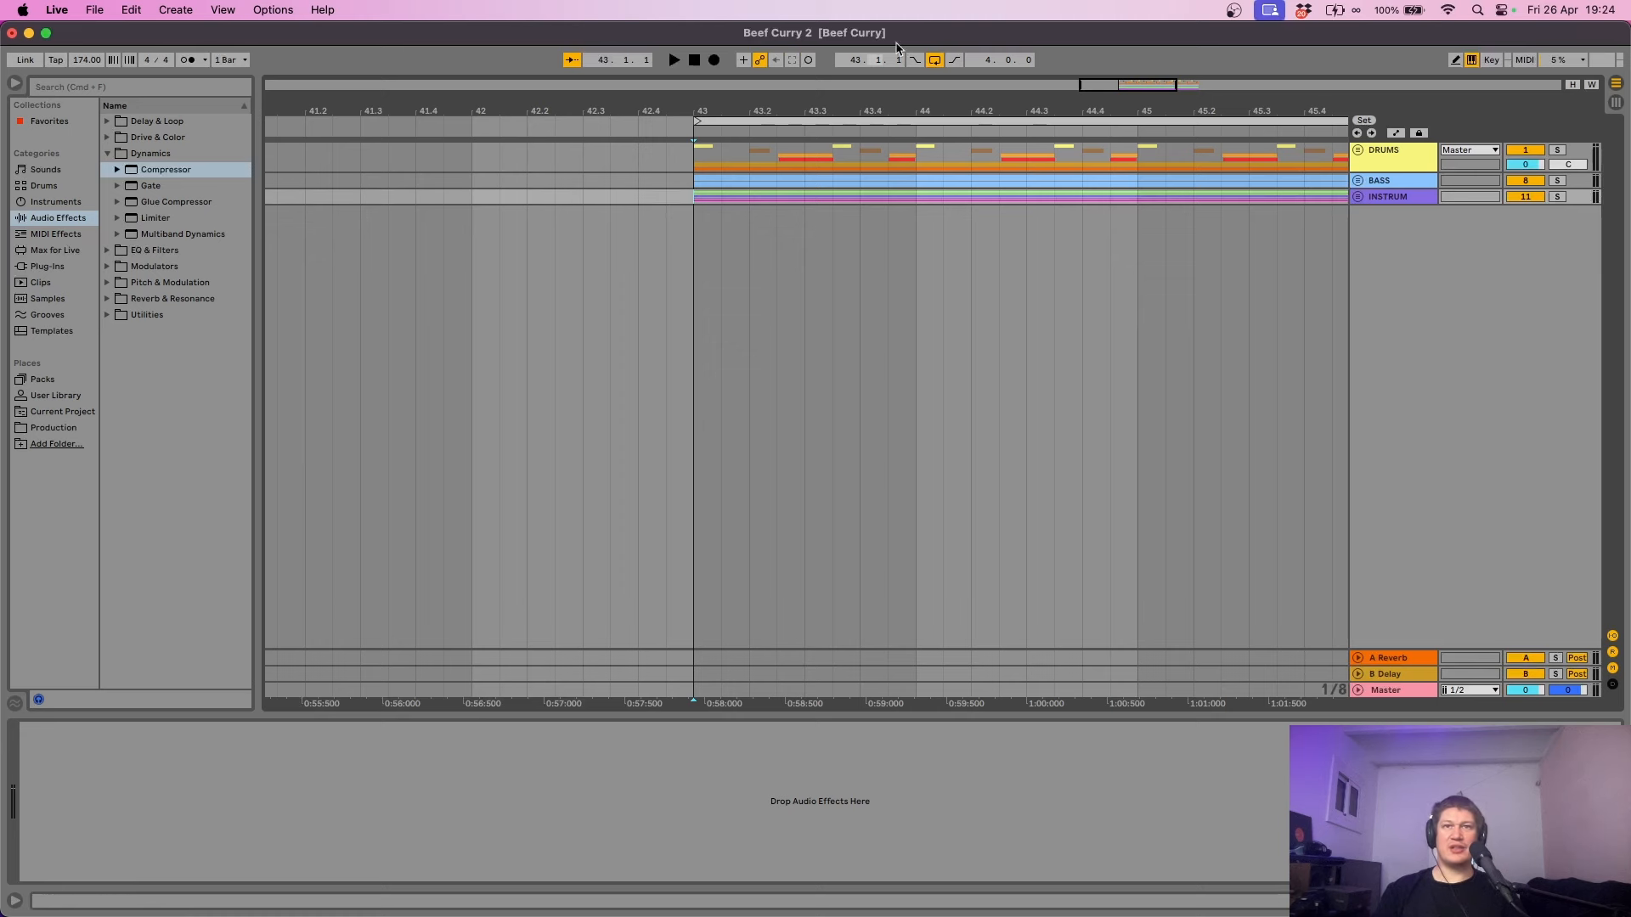
{"action": "left_click_drag", "start_coordinate": [925, 113], "coordinate": [602, 109]}
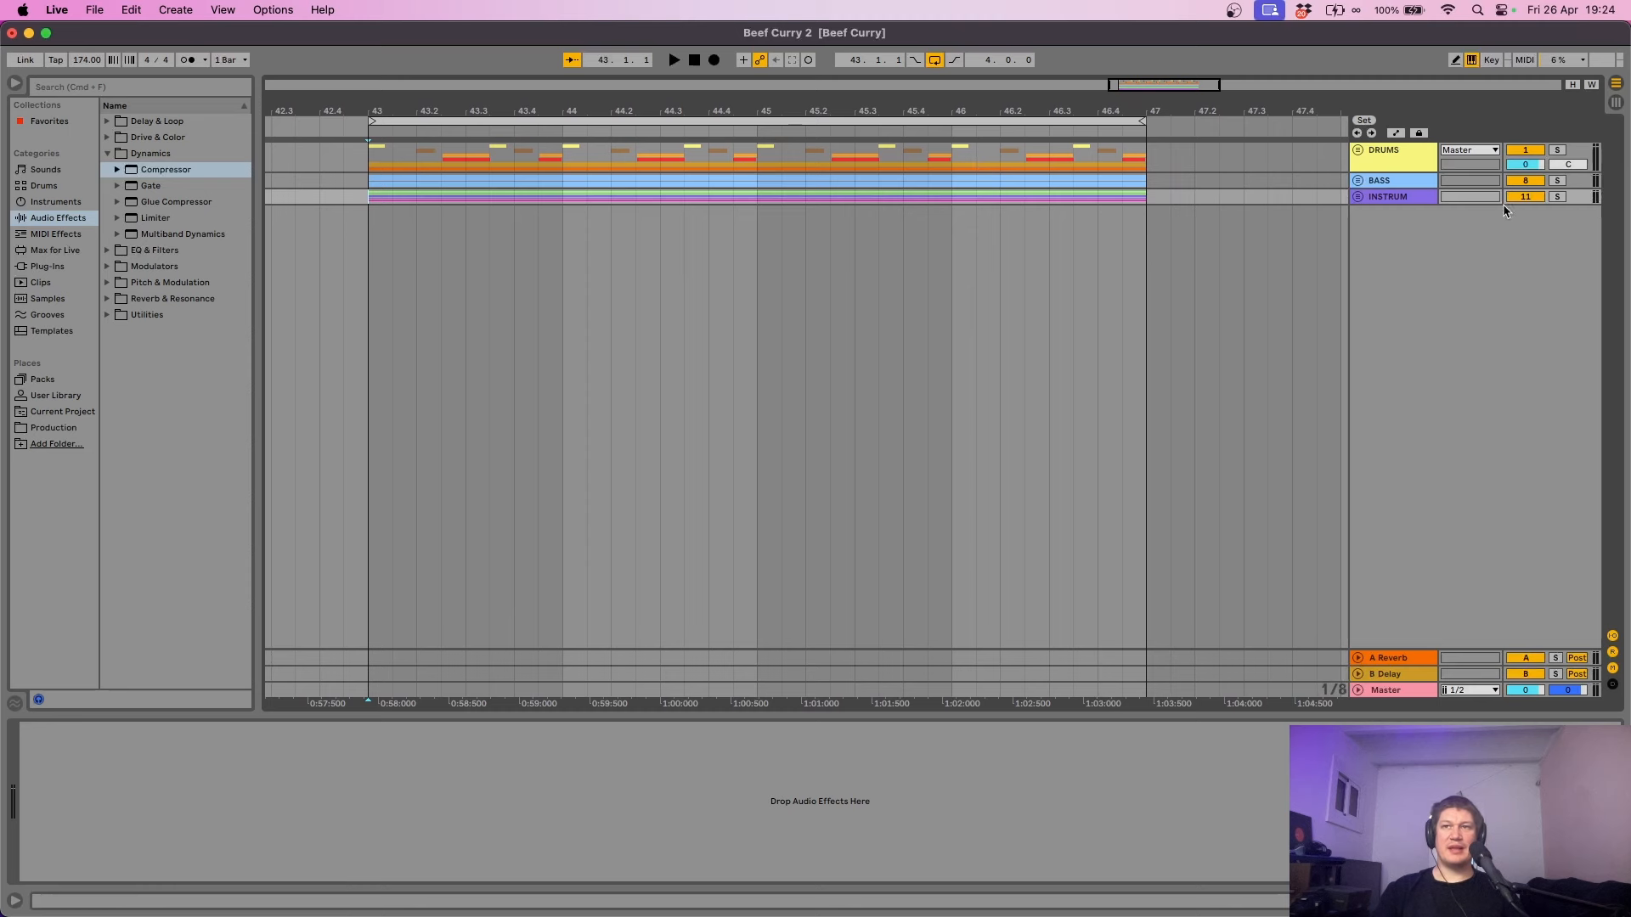
{"action": "left_click", "coordinate": [1409, 183]}
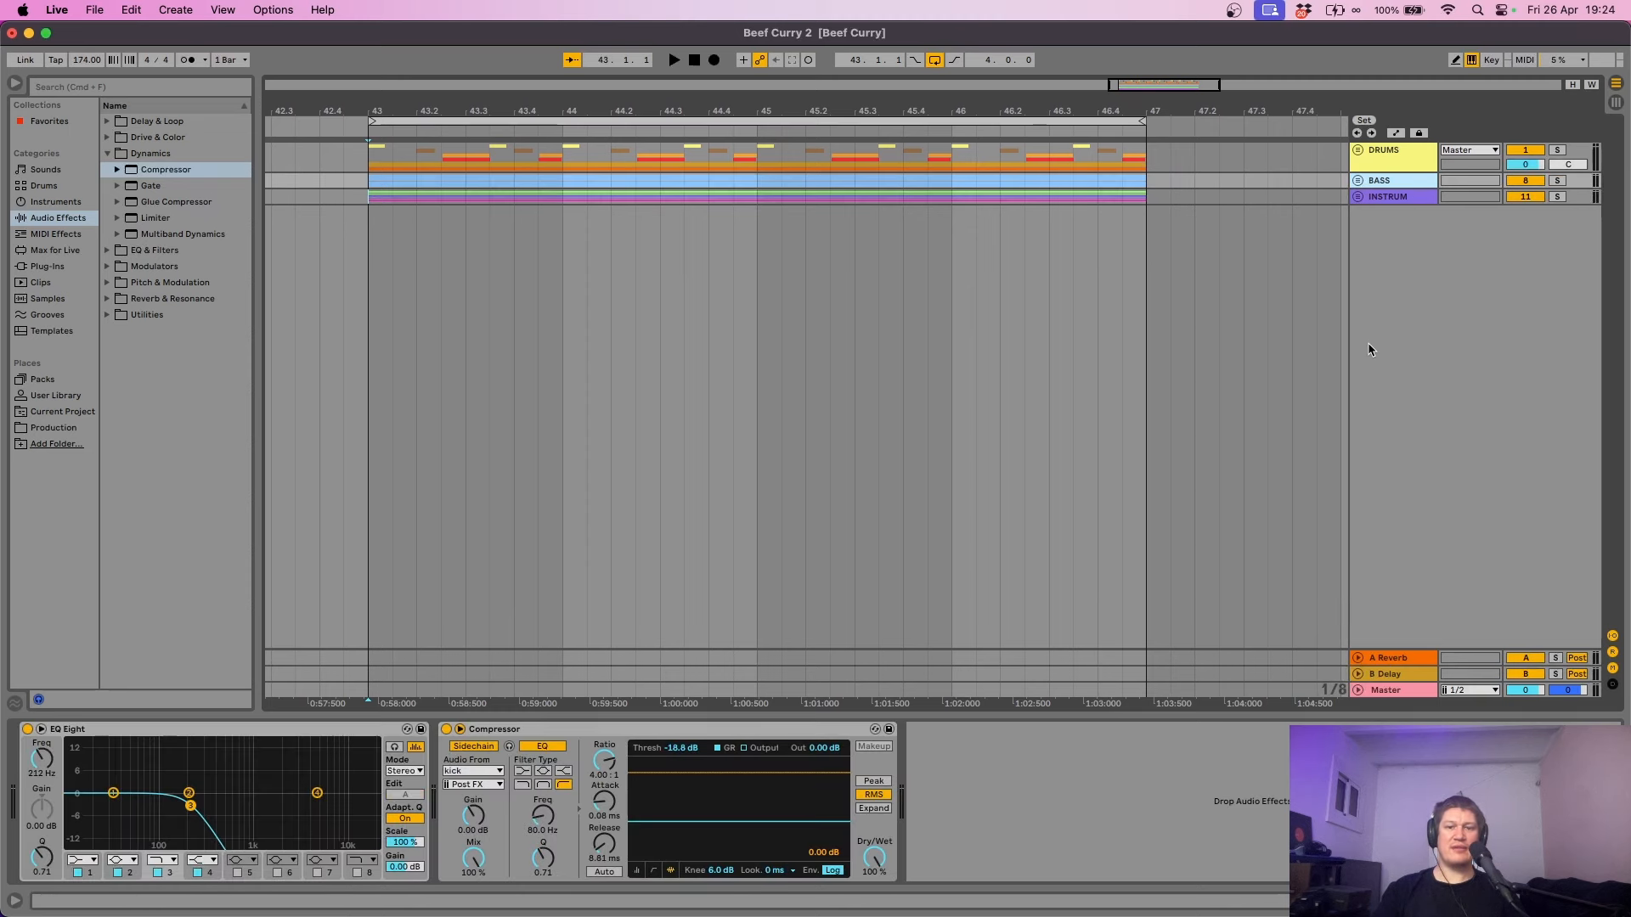
{"action": "key", "text": "space"}
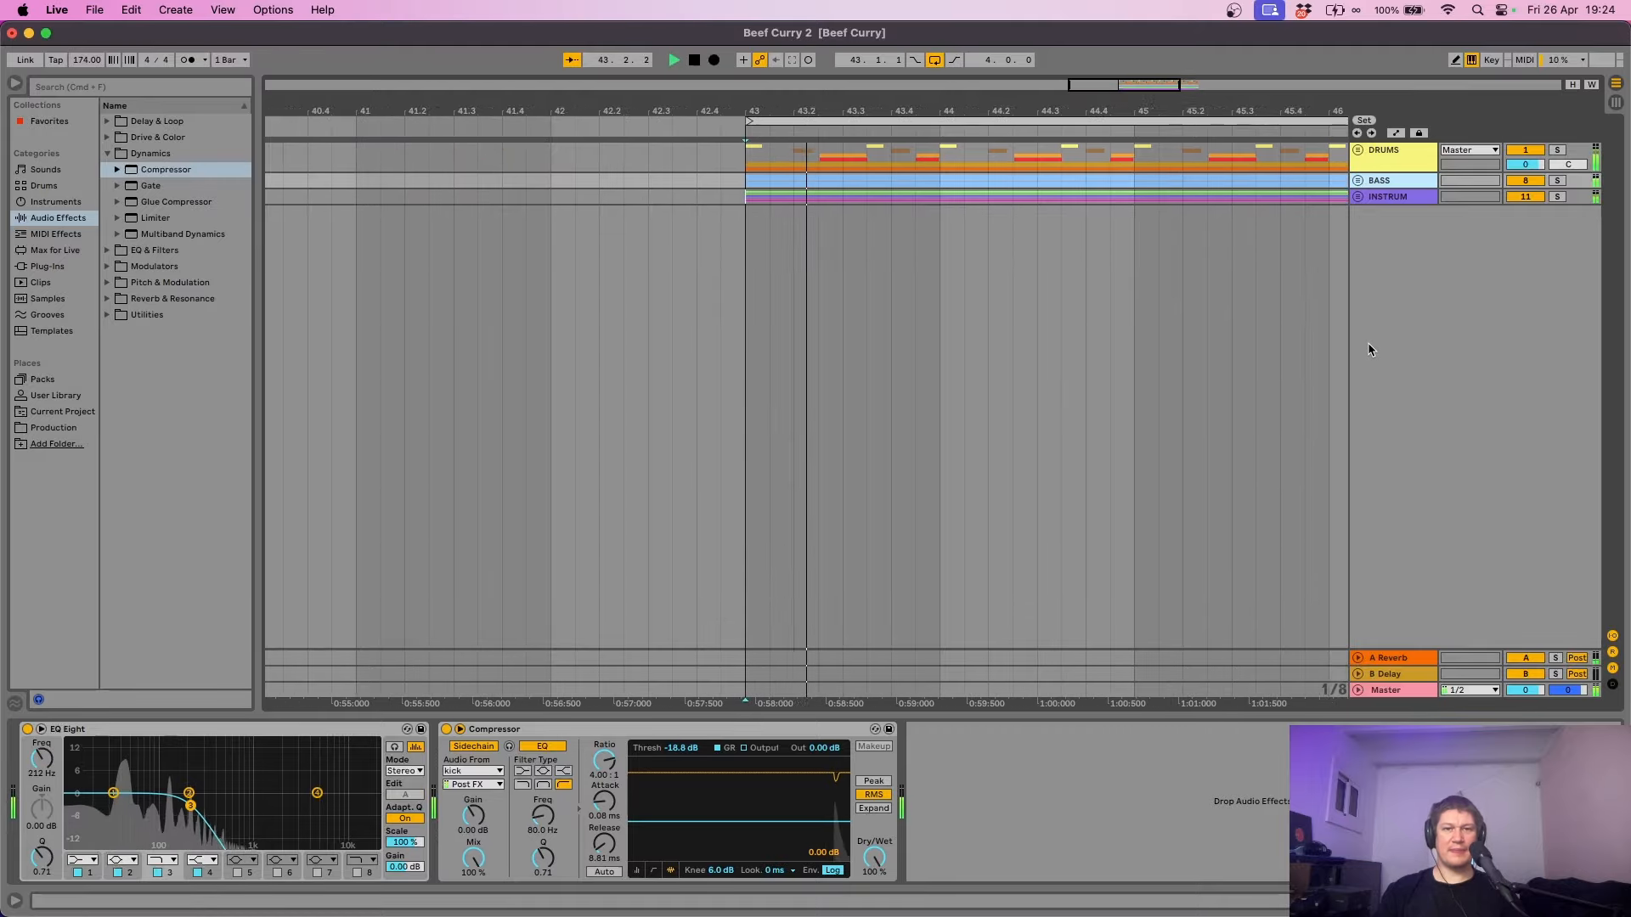
{"action": "key", "text": "space"}
{"action": "left_click", "coordinate": [636, 869]}
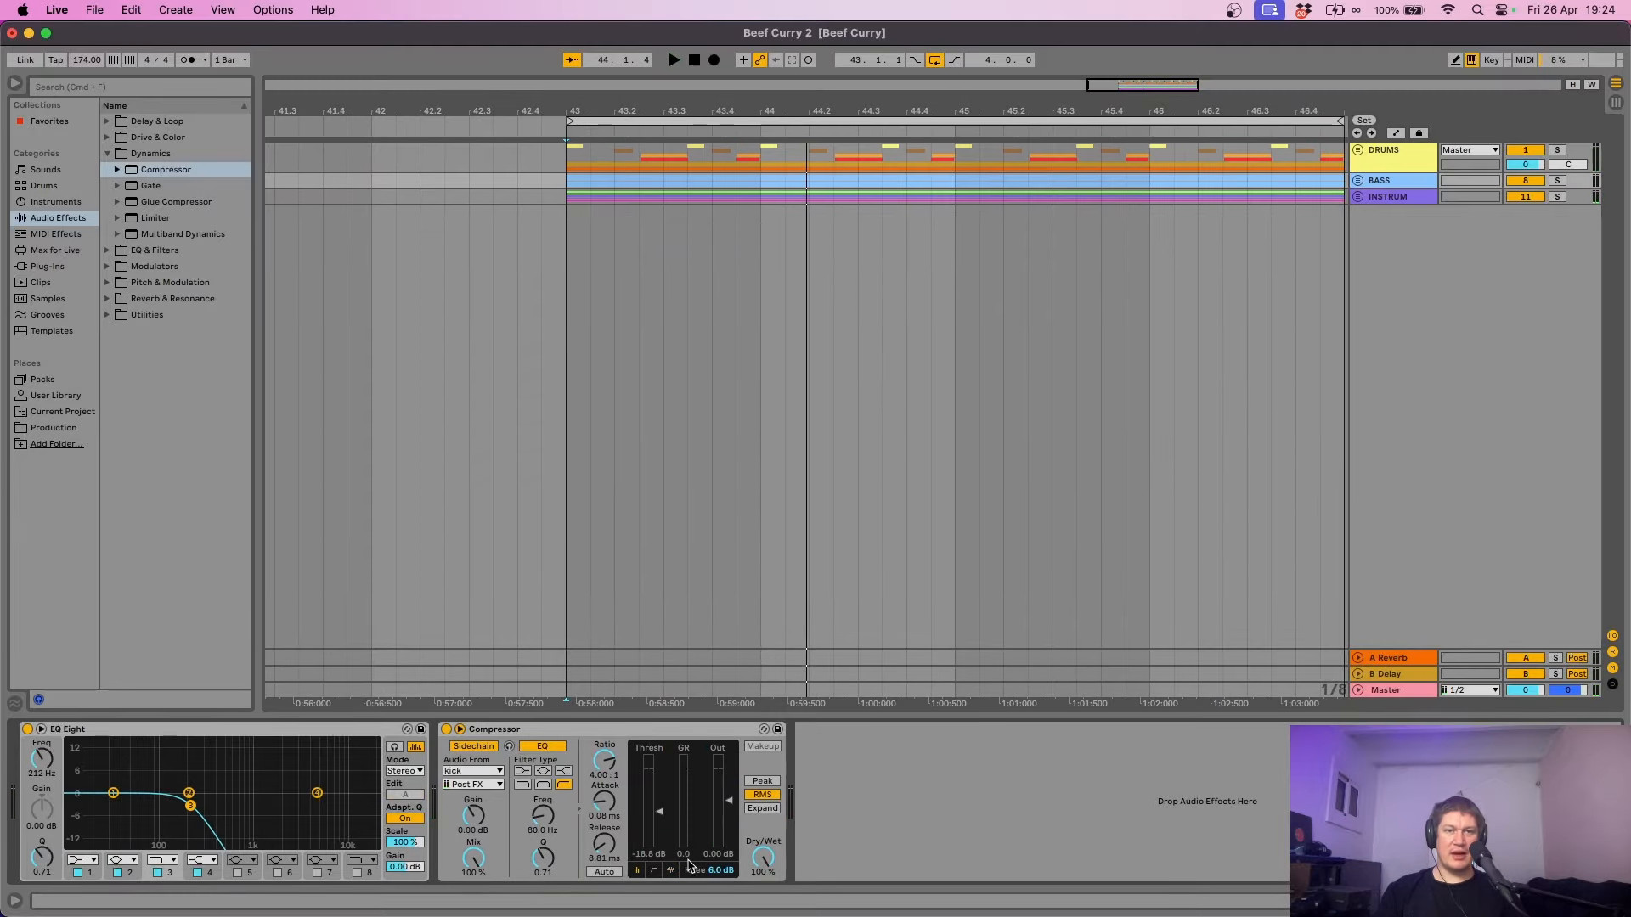
{"action": "key", "text": "space"}
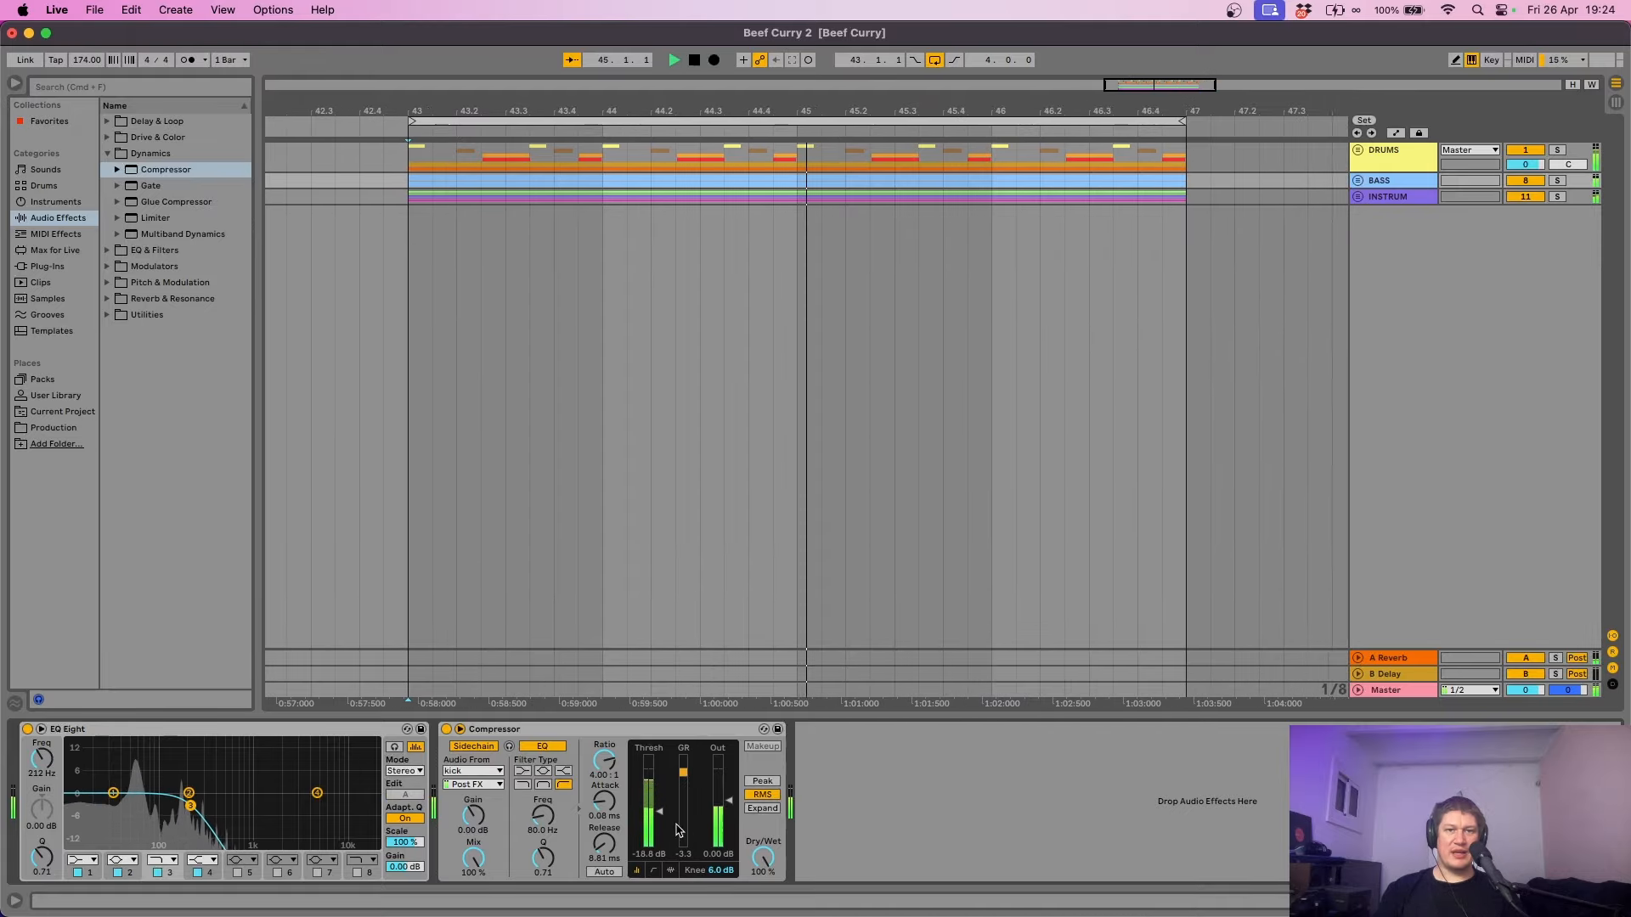
{"action": "key", "text": "space"}
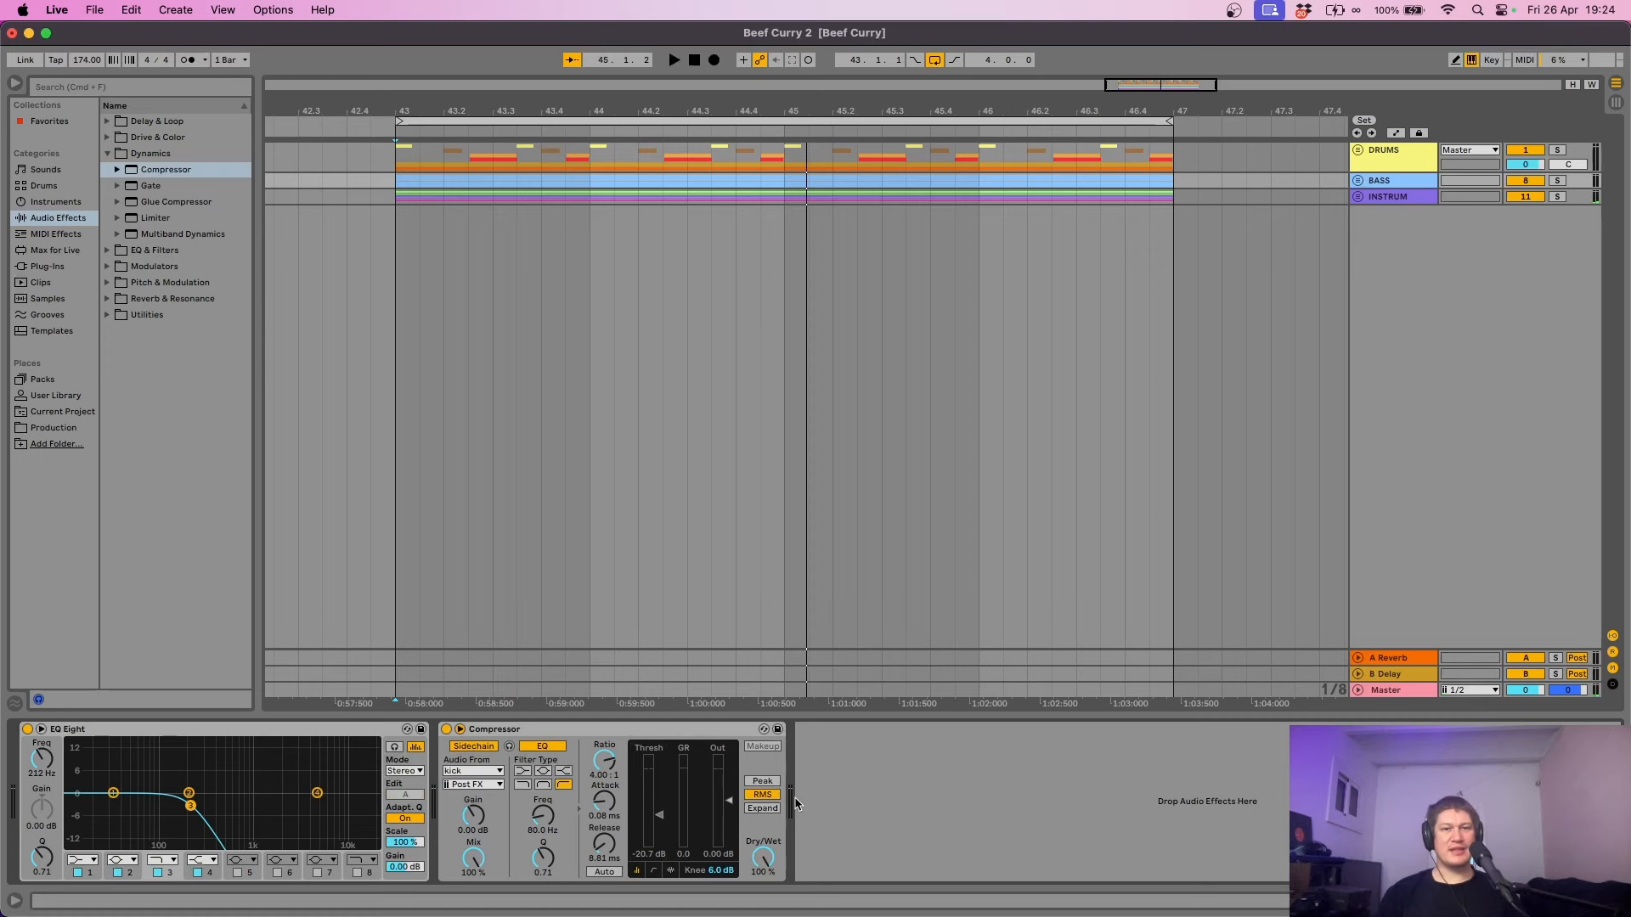
- Hide the browser, play from bar 43, then select the reel clip and view the 154 bpm reel video
{"action": "key", "text": "super+alt+b"}
{"action": "key", "text": "space"}
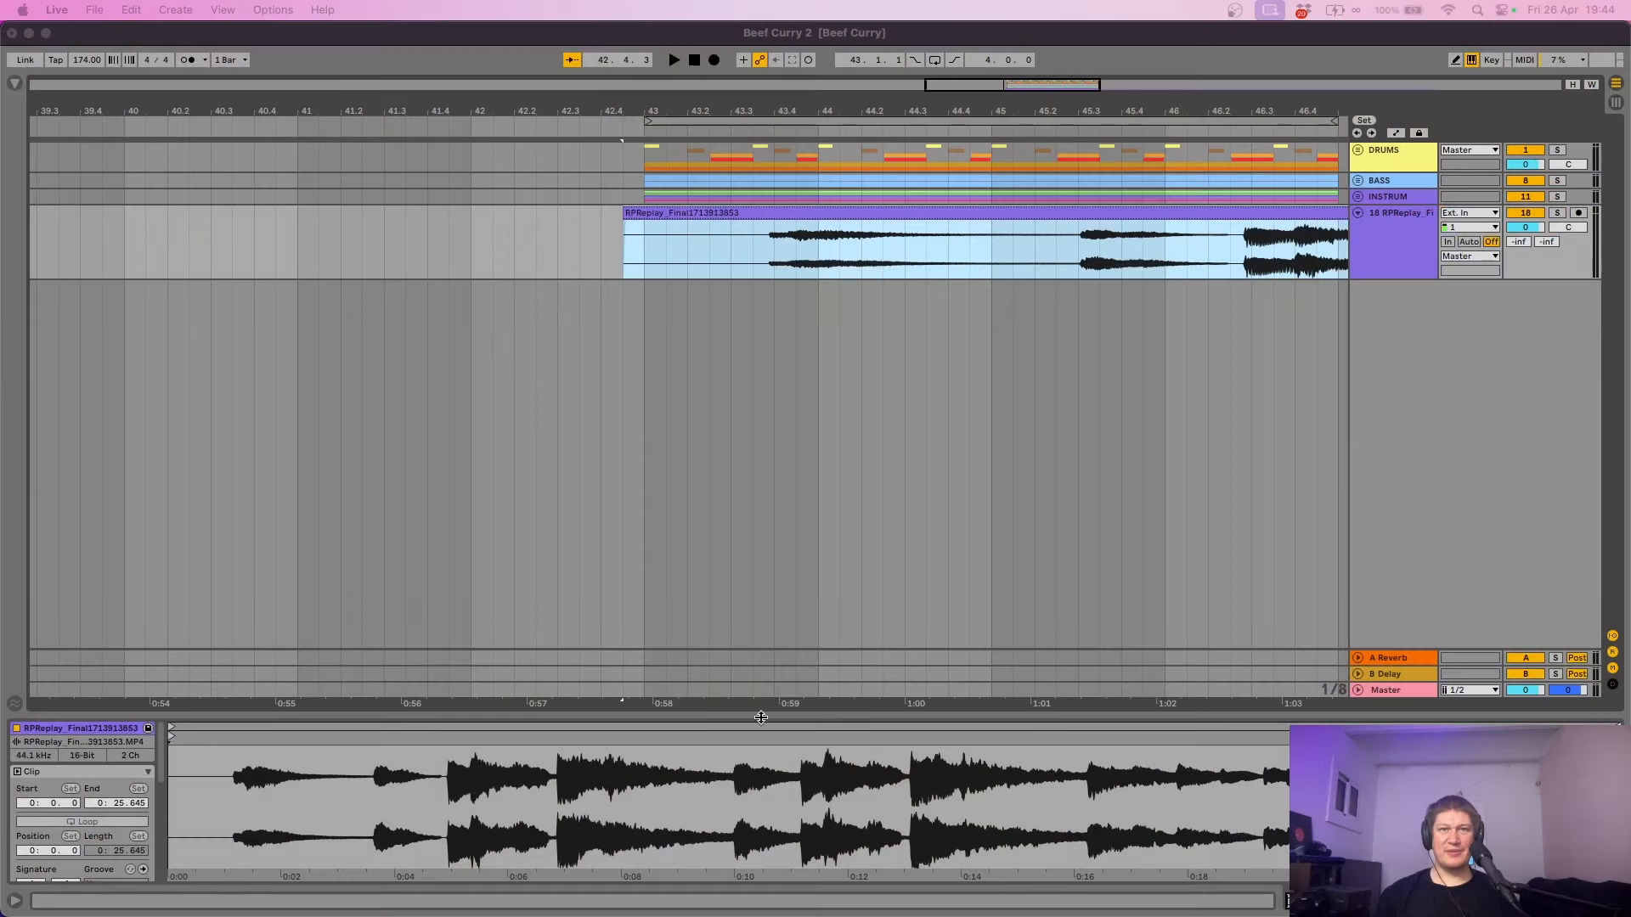
{"action": "left_click", "coordinate": [654, 260]}
{"action": "left_click", "coordinate": [686, 252]}
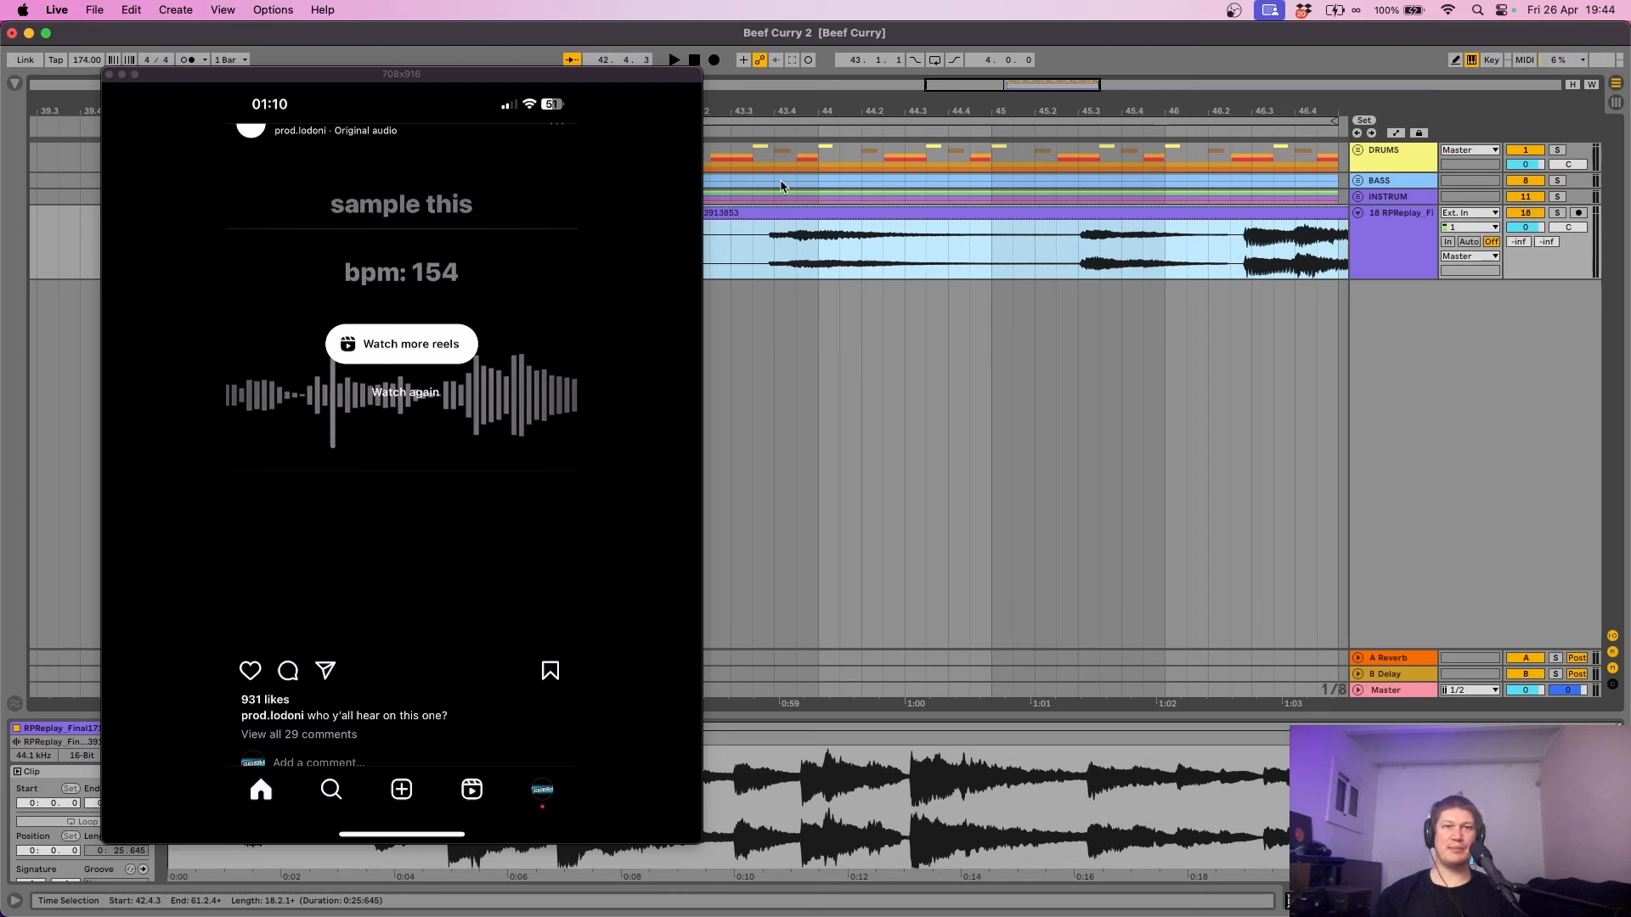
- Set a start point in the reel clip and close the QuickTime reel window
{"action": "left_click", "coordinate": [774, 259]}
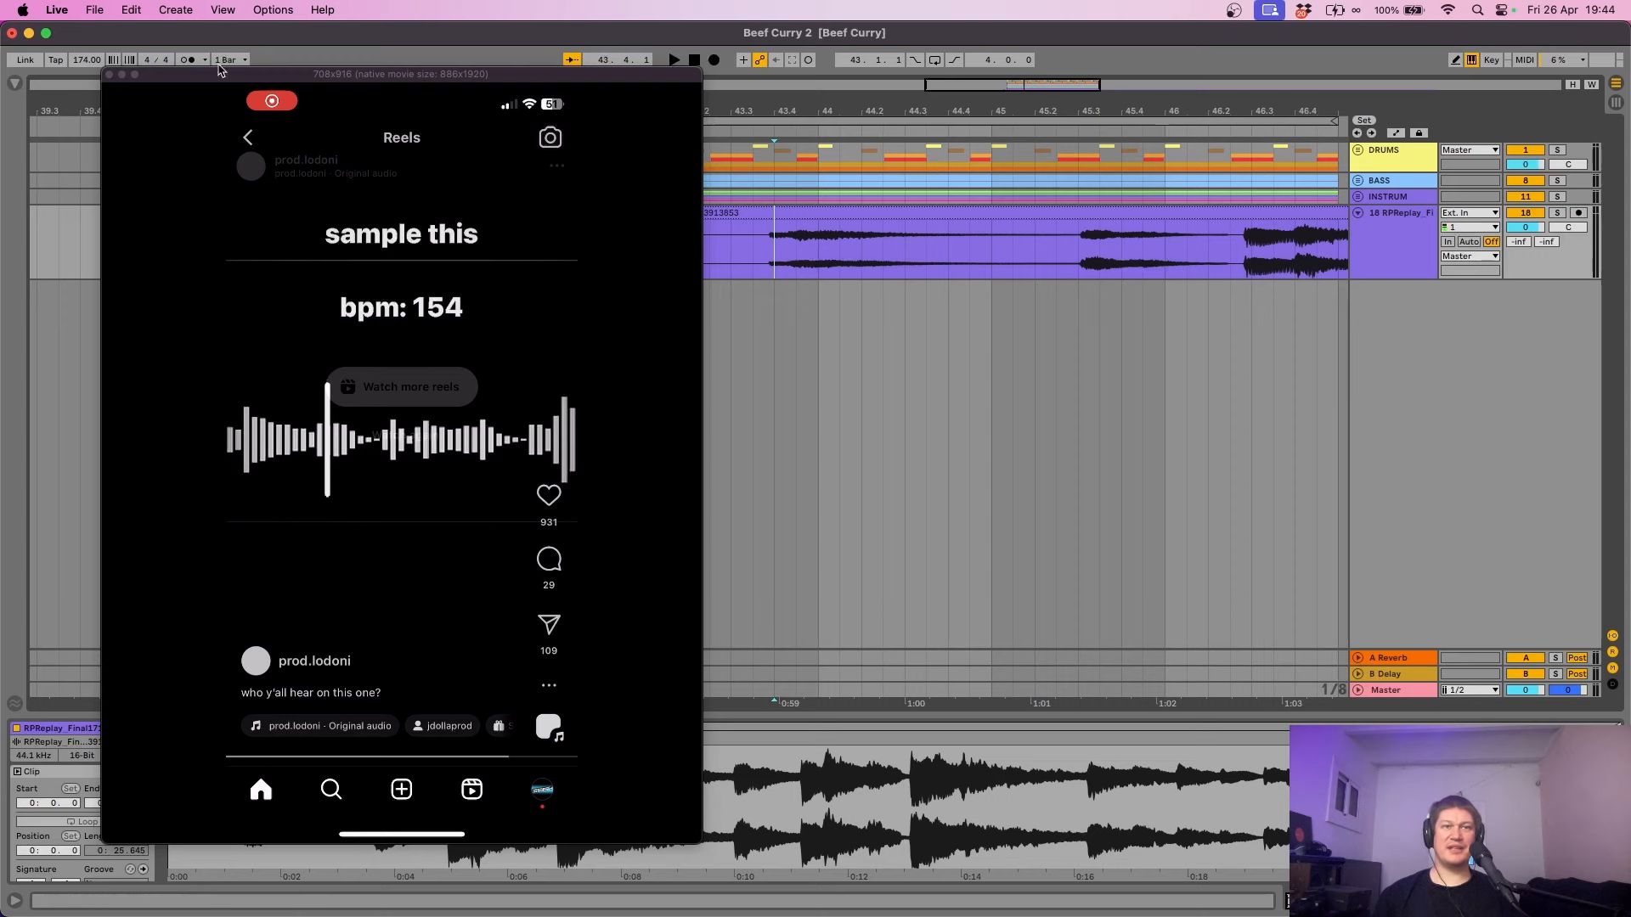
{"action": "left_click", "coordinate": [108, 74]}
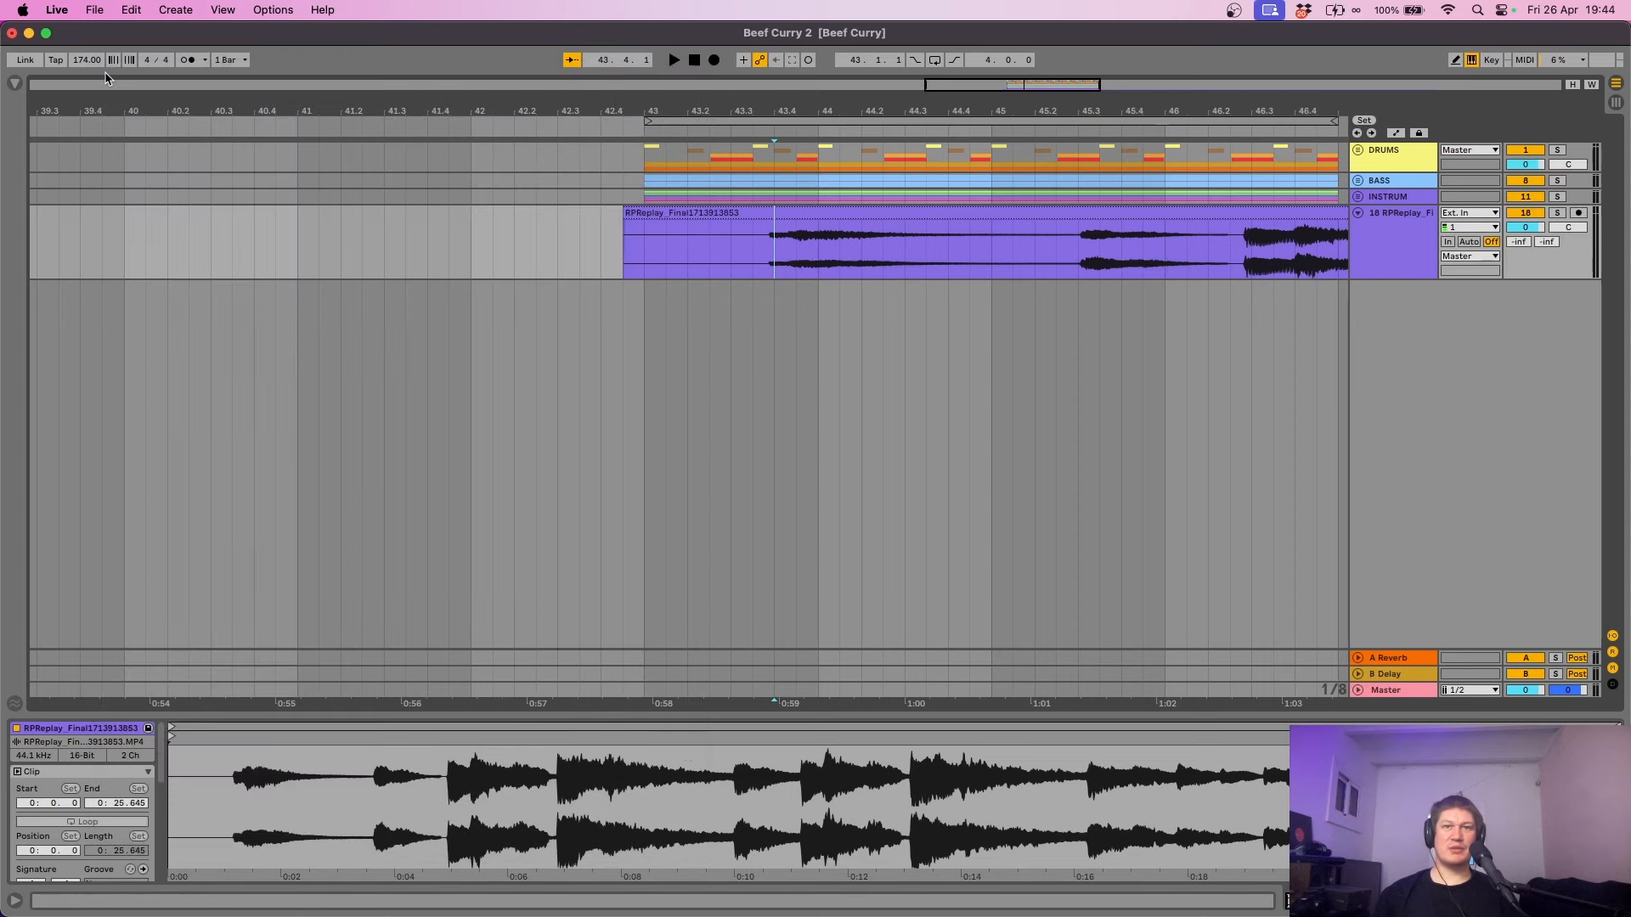
- Trim the silent intro off the RPReplay_Final clip so it starts at 0:04.935
{"action": "left_click_drag", "start_coordinate": [928, 116], "coordinate": [542, 84]}
{"action": "left_click_drag", "start_coordinate": [408, 230], "coordinate": [255, 237]}
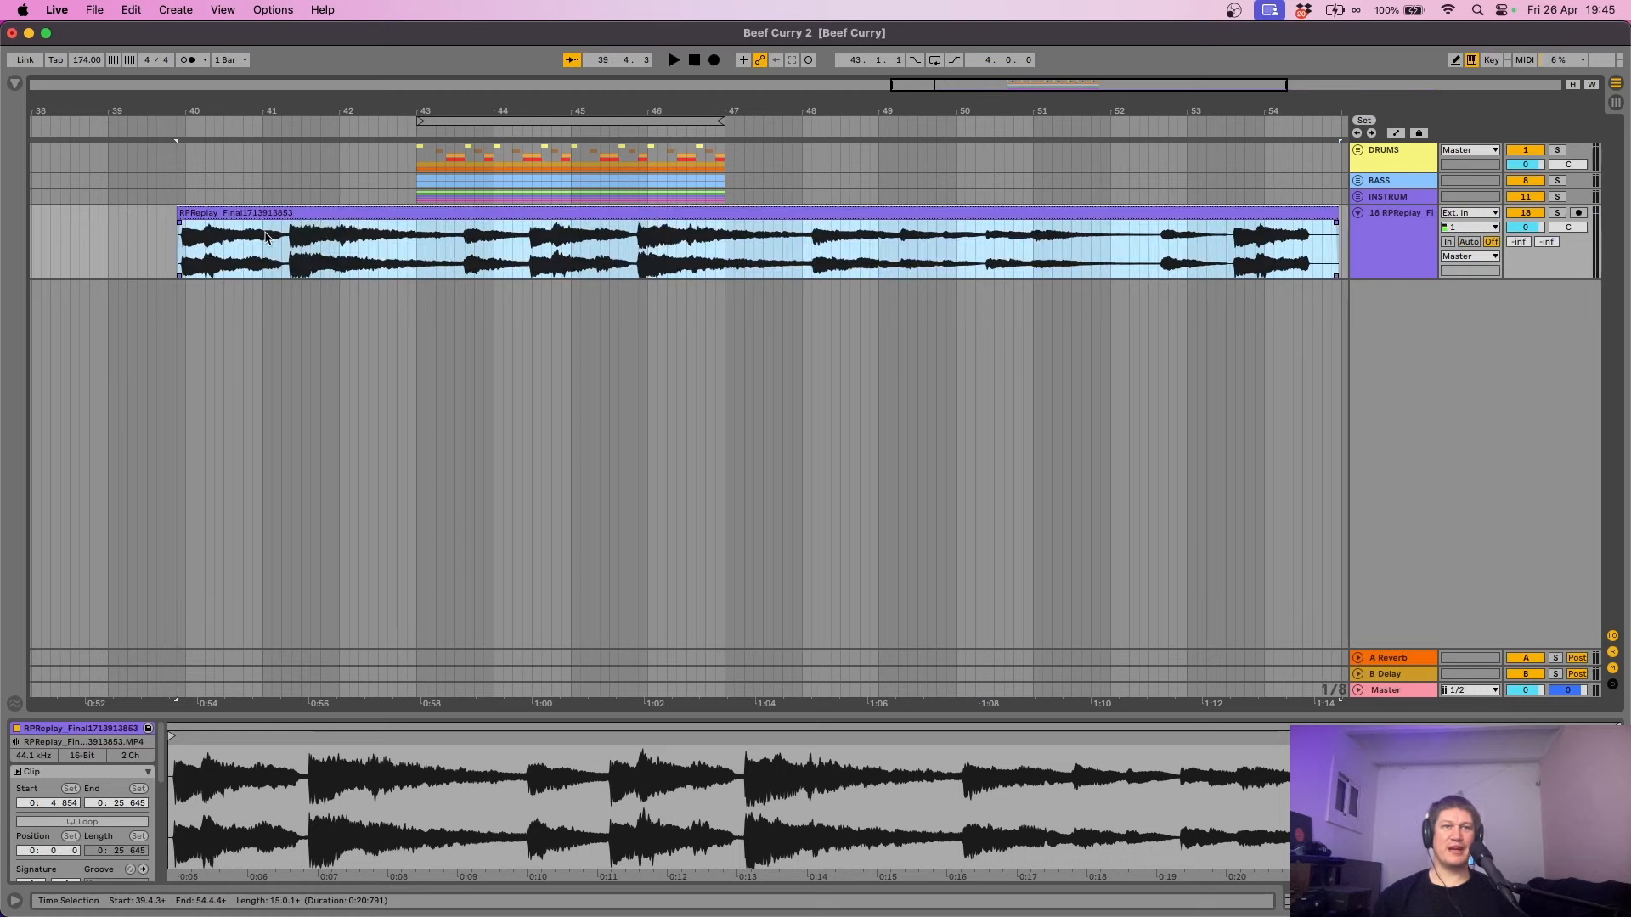
{"action": "left_click_drag", "start_coordinate": [170, 111], "coordinate": [516, 214]}
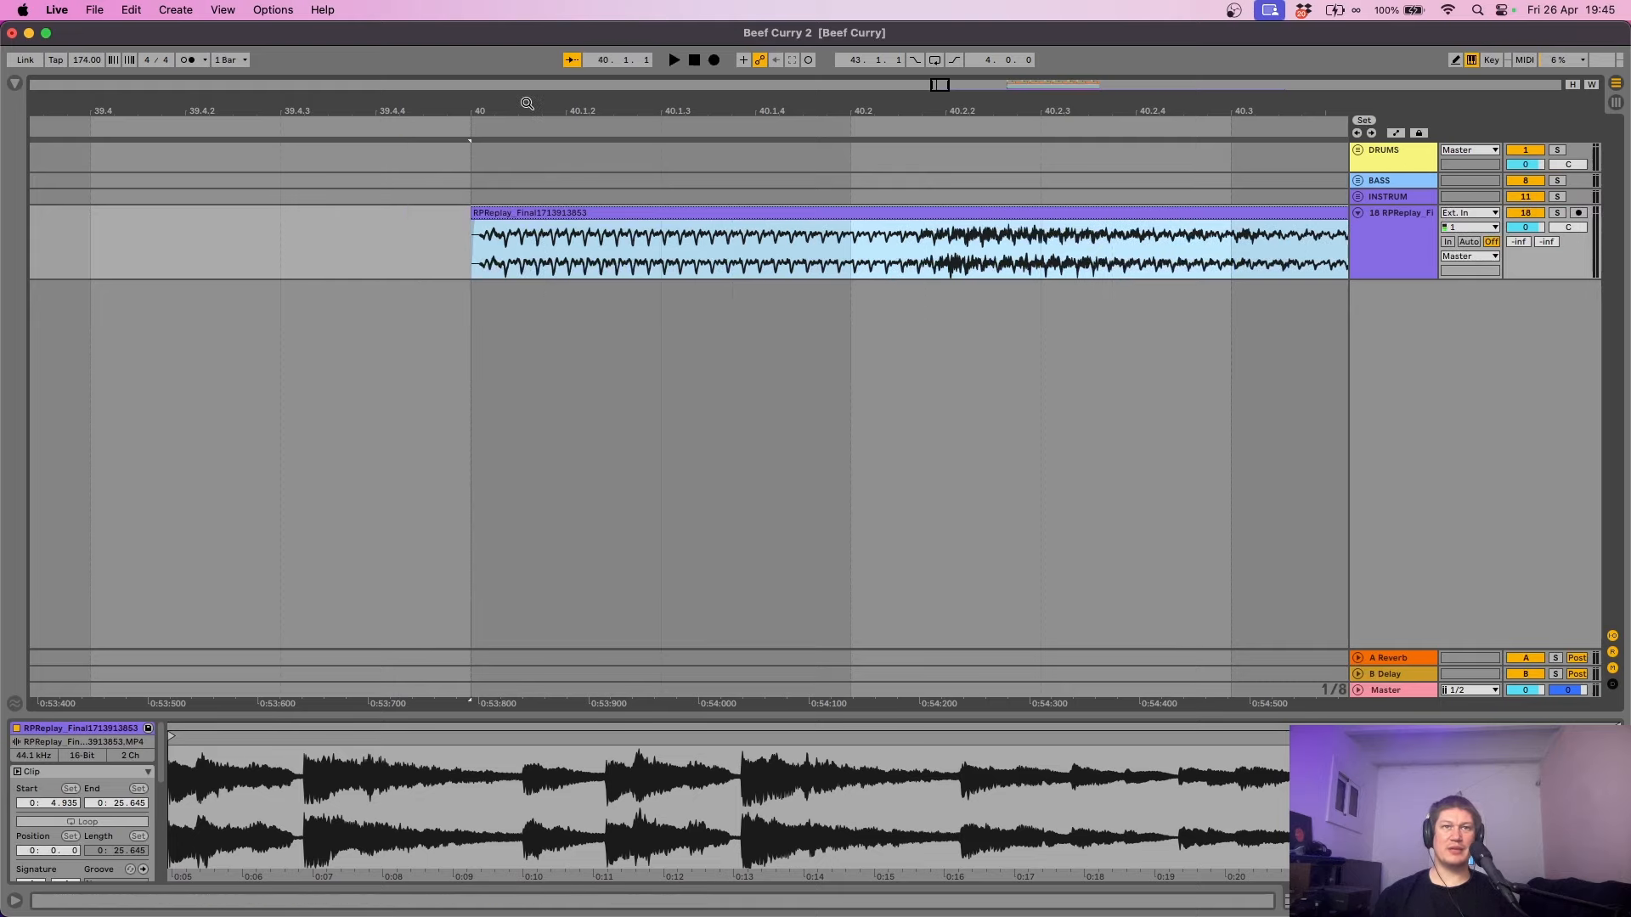
{"action": "left_click_drag", "start_coordinate": [526, 102], "coordinate": [526, 30]}
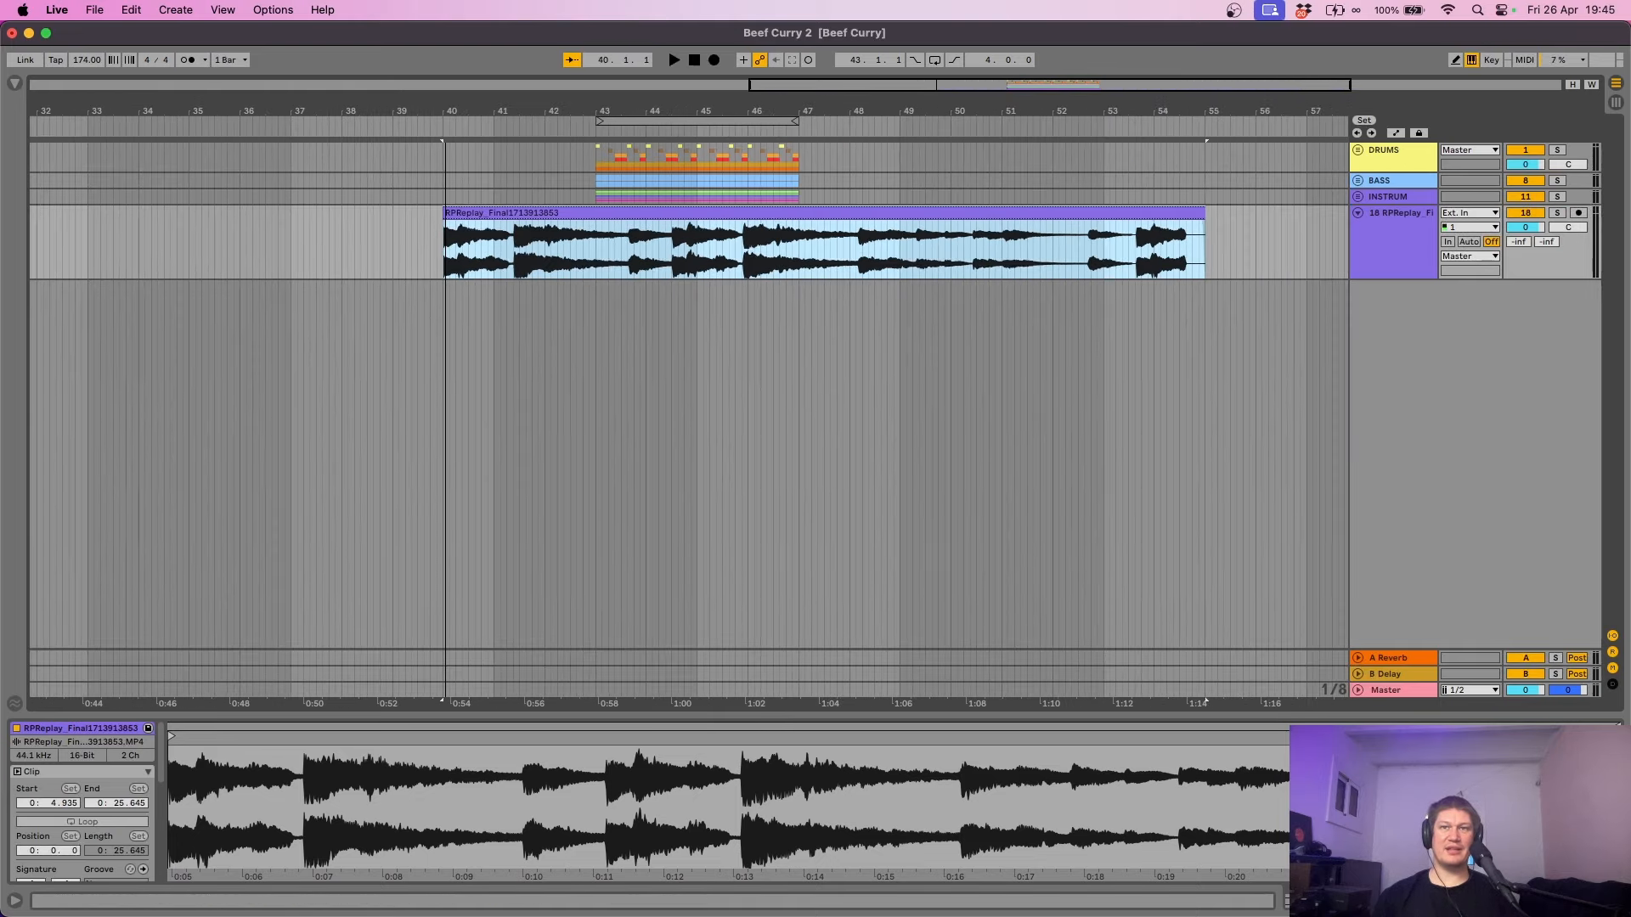
- Open the clip's detail view, make track 18 taller and enlarge the detail pane
{"action": "double_click", "coordinate": [799, 211]}
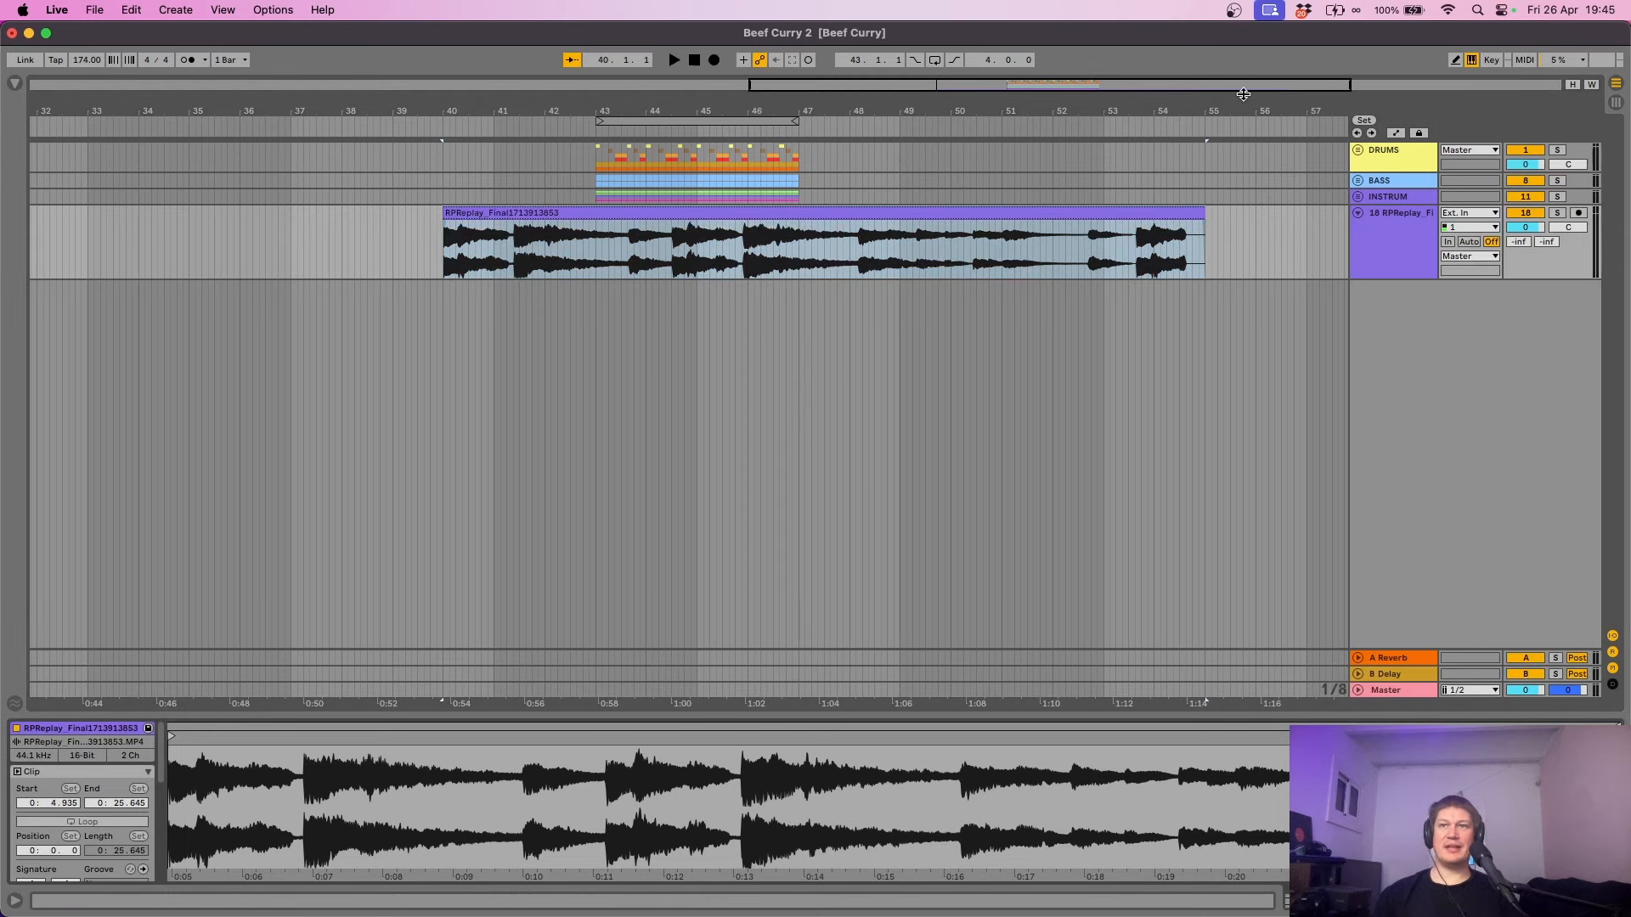
{"action": "left_click_drag", "start_coordinate": [1381, 274], "coordinate": [1383, 529]}
{"action": "left_click", "coordinate": [846, 375]}
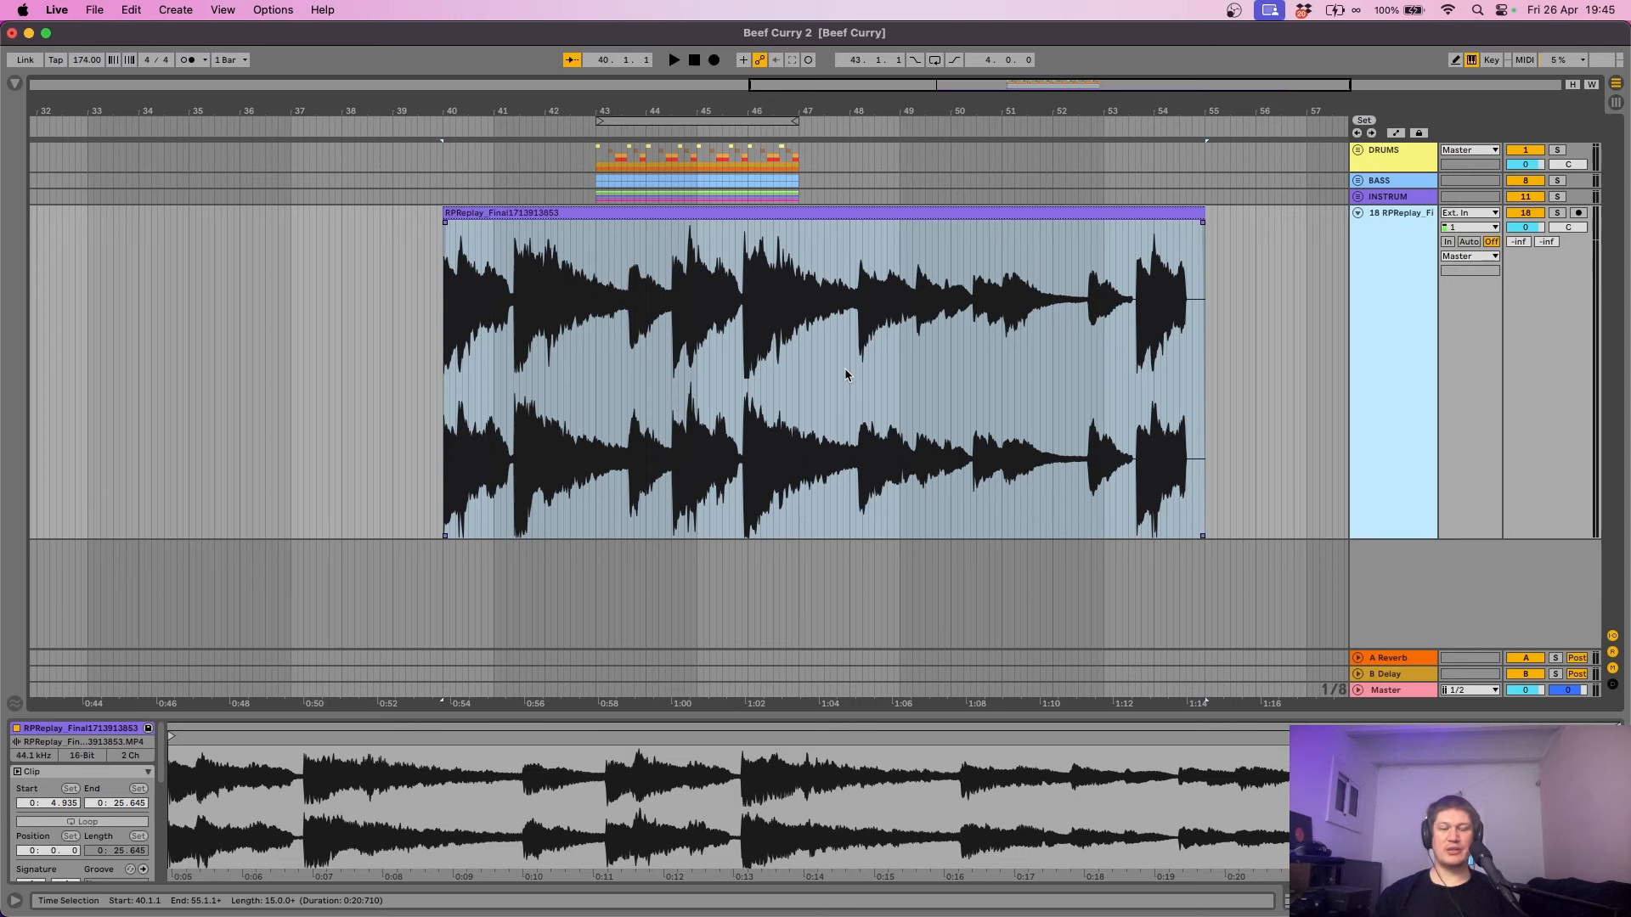
{"action": "left_click", "coordinate": [739, 213]}
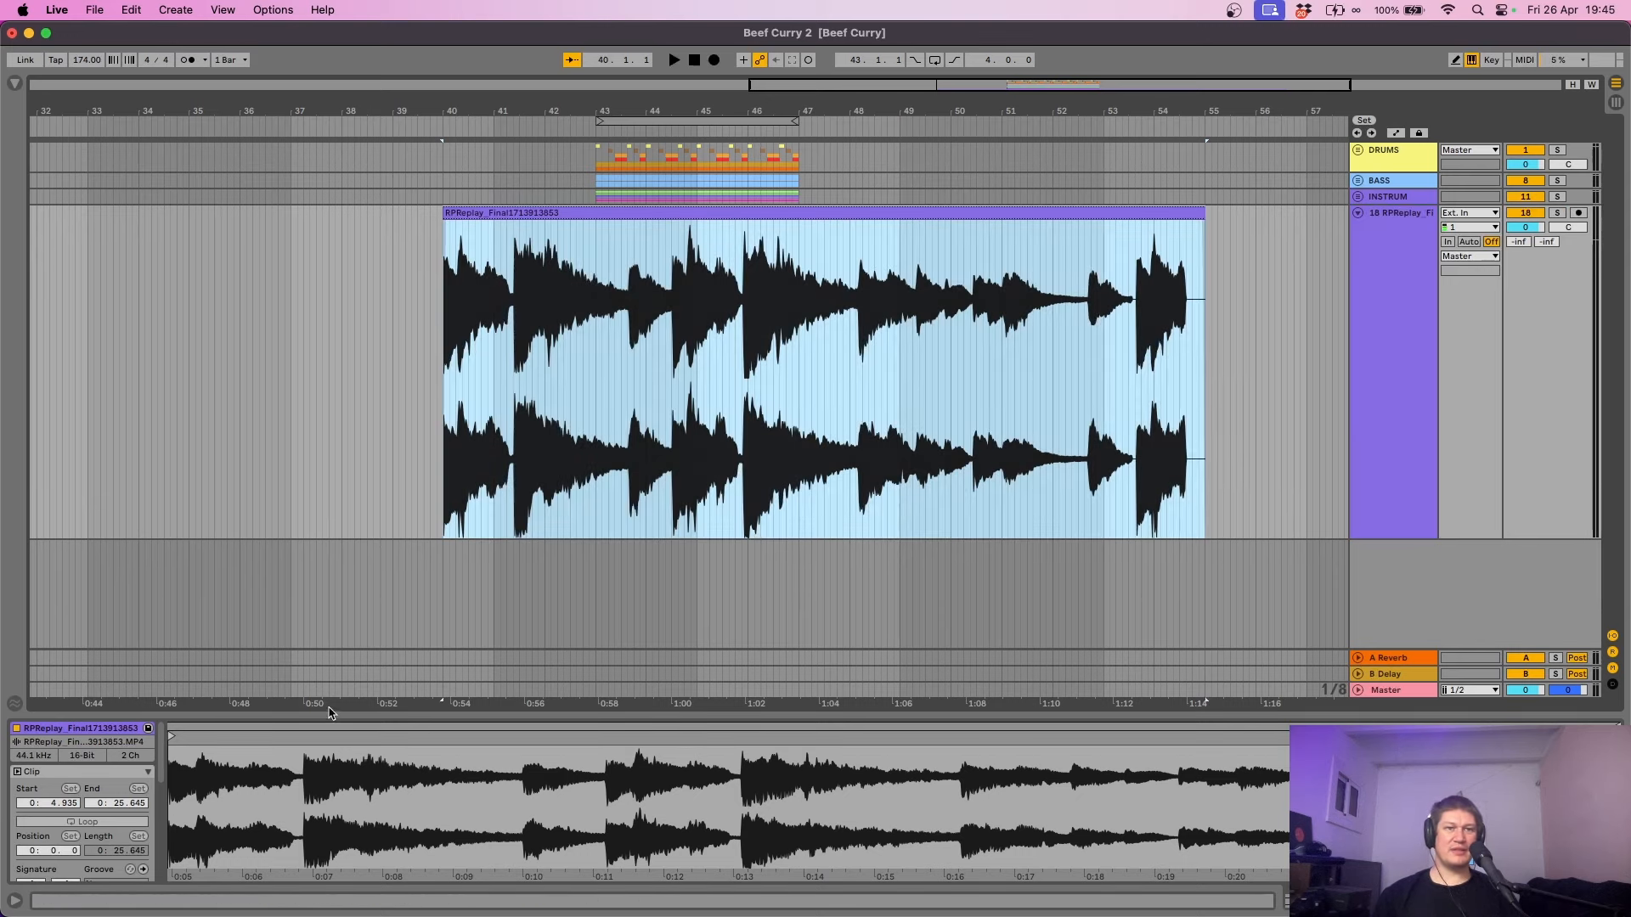
{"action": "left_click_drag", "start_coordinate": [327, 714], "coordinate": [329, 463]}
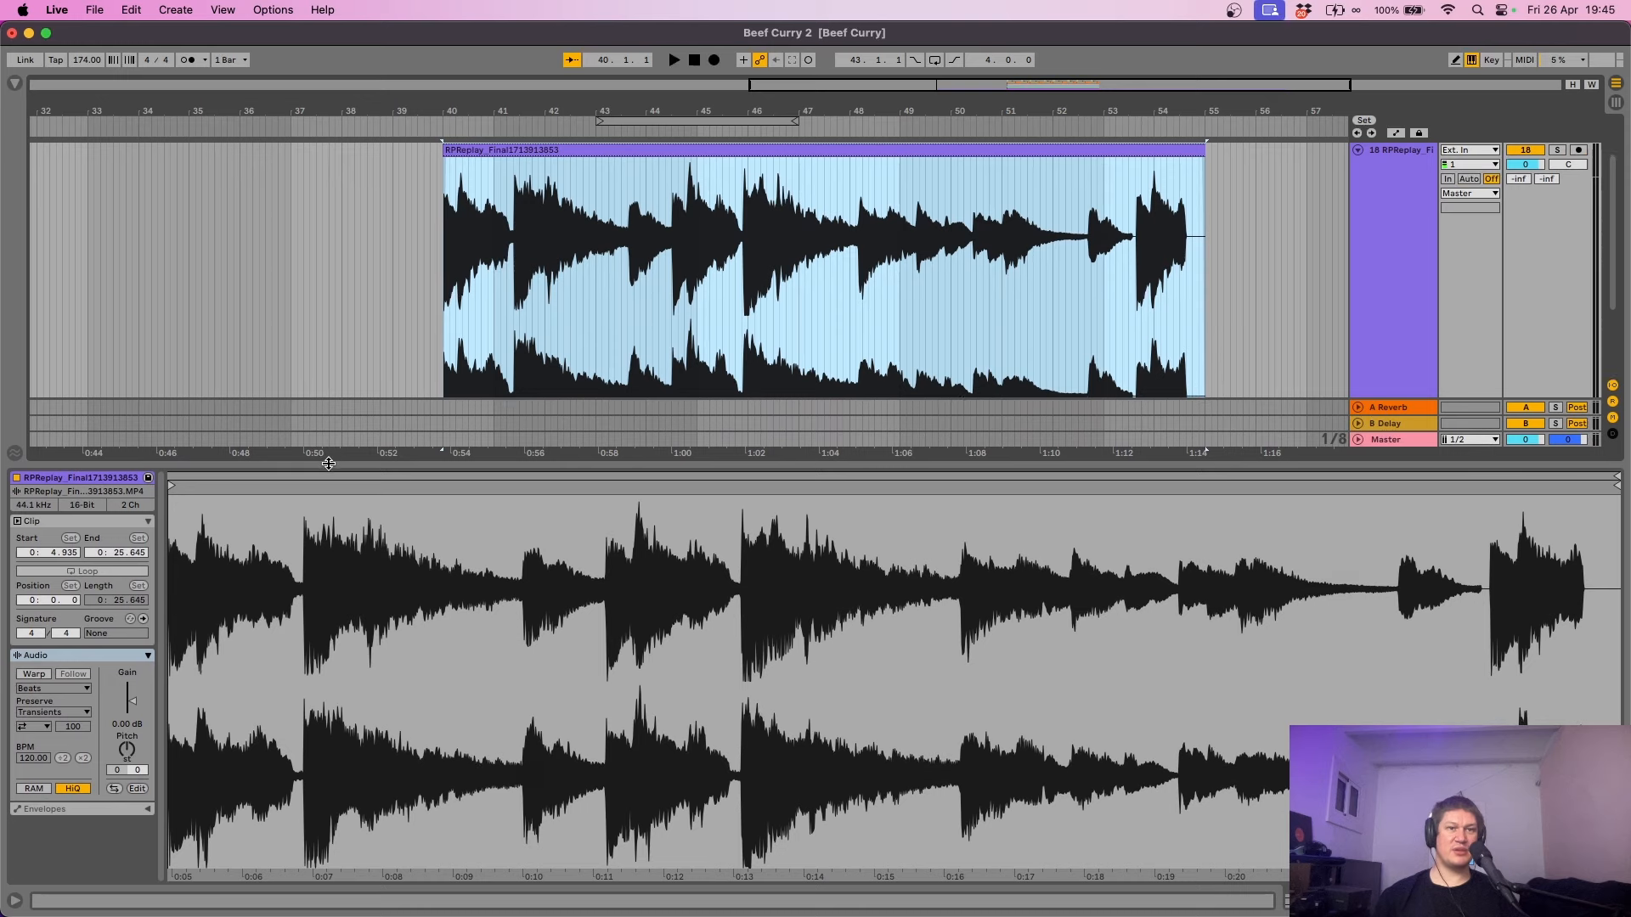
- Lower the reel clip's gain to -7.39 dB, solo its track and audition the warped sample
{"action": "left_click_drag", "start_coordinate": [133, 703], "coordinate": [133, 735]}
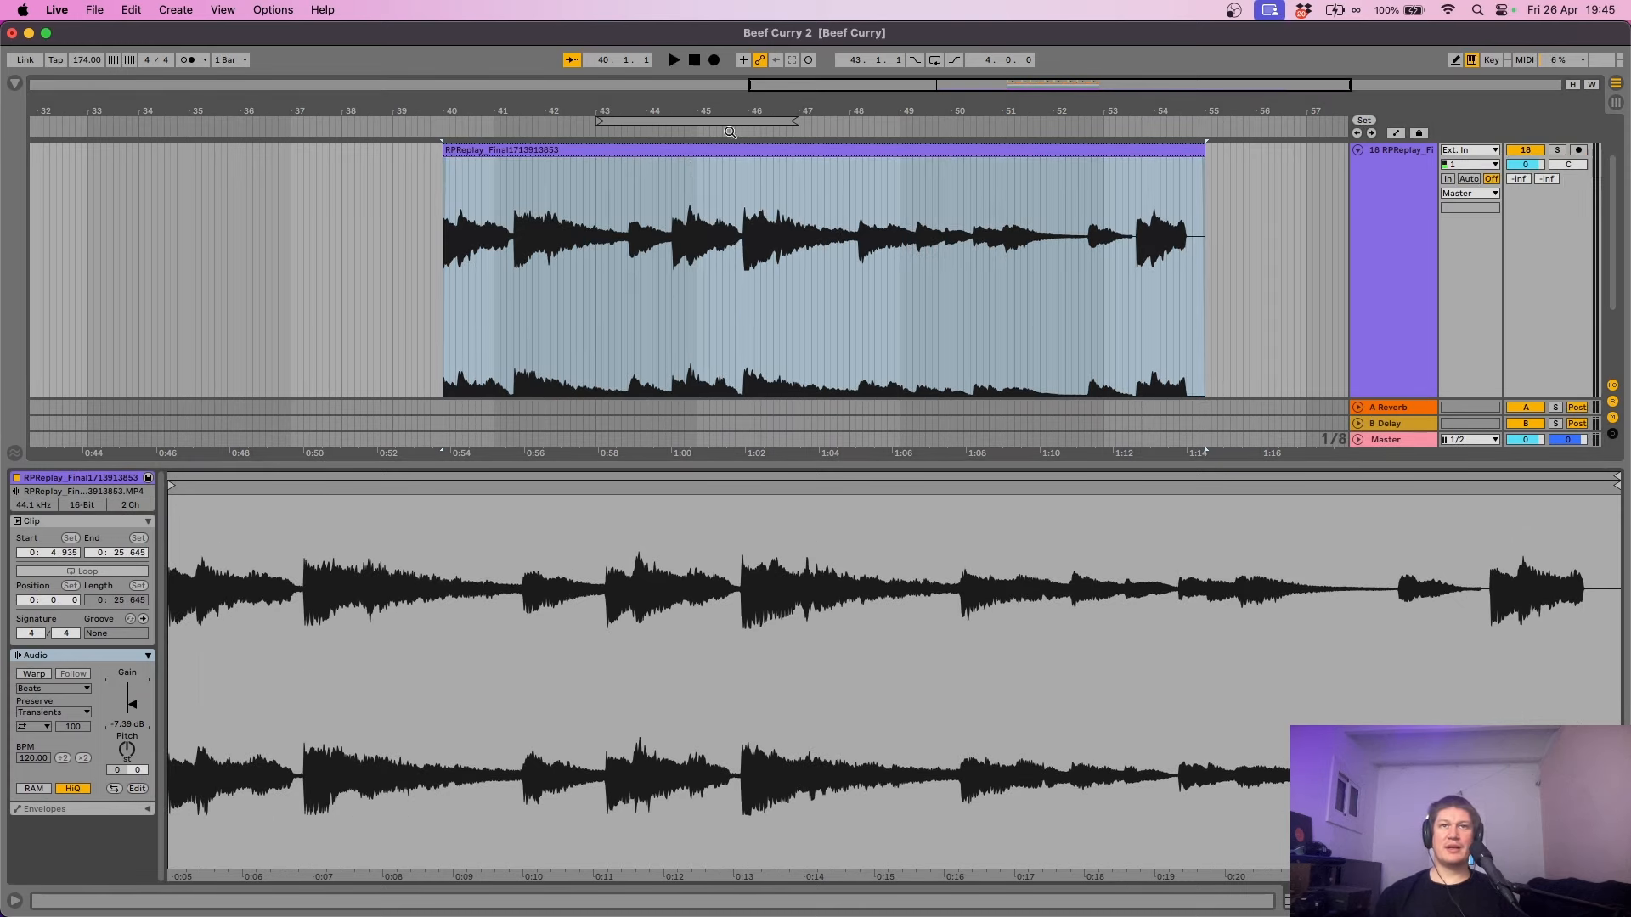
{"action": "left_click", "coordinate": [740, 149]}
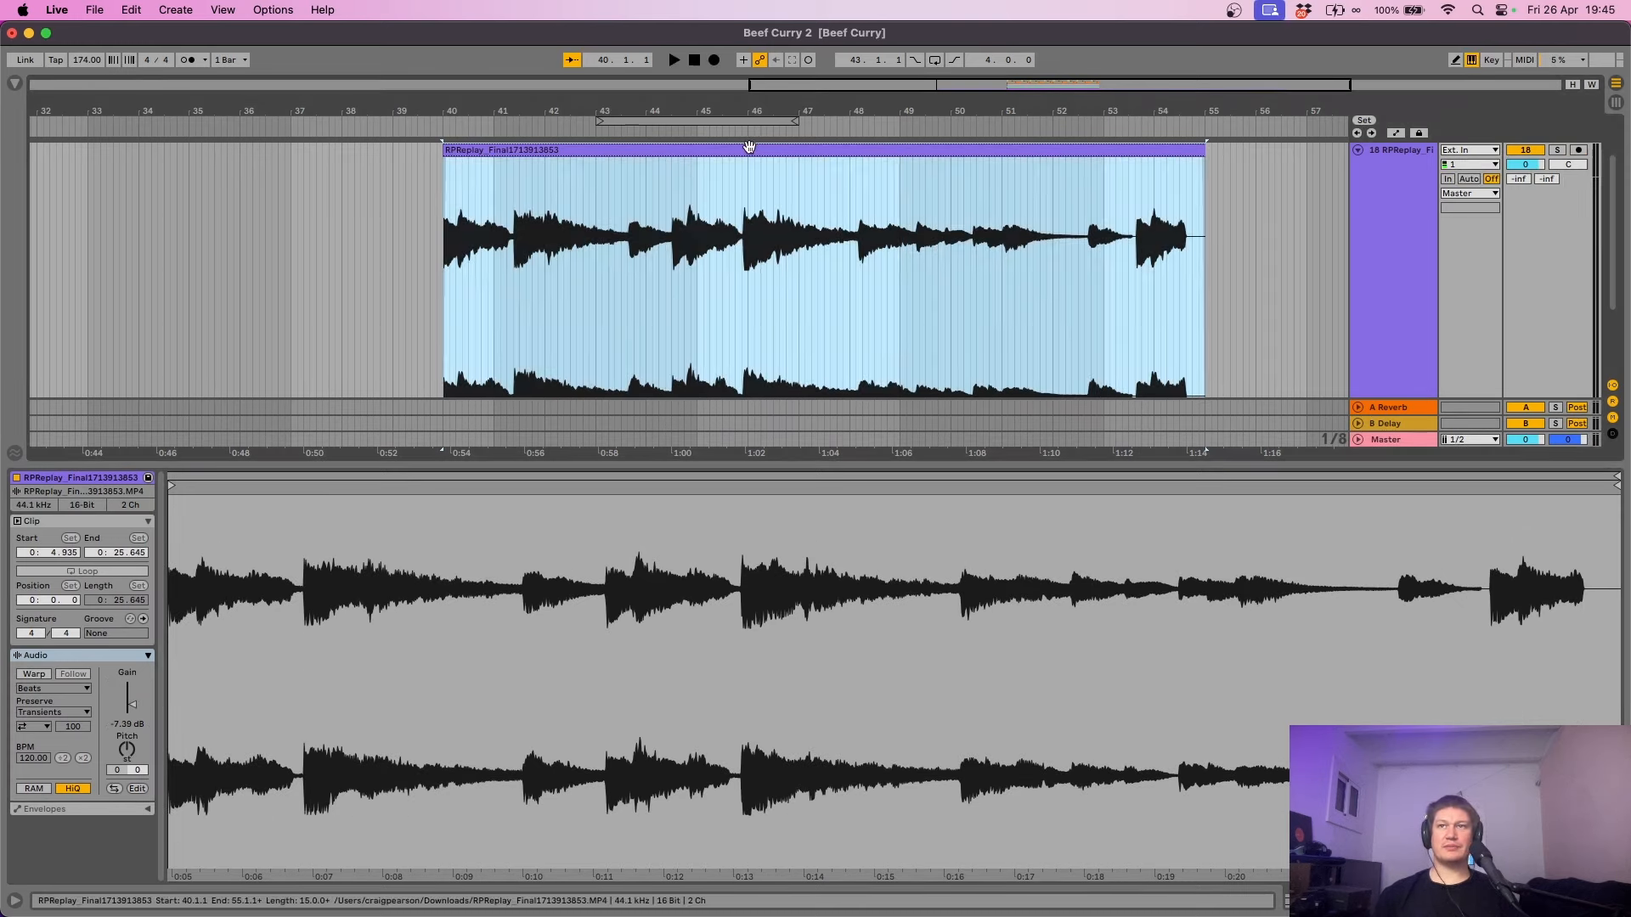
{"action": "left_click", "coordinate": [1554, 151]}
{"action": "key", "text": "space"}
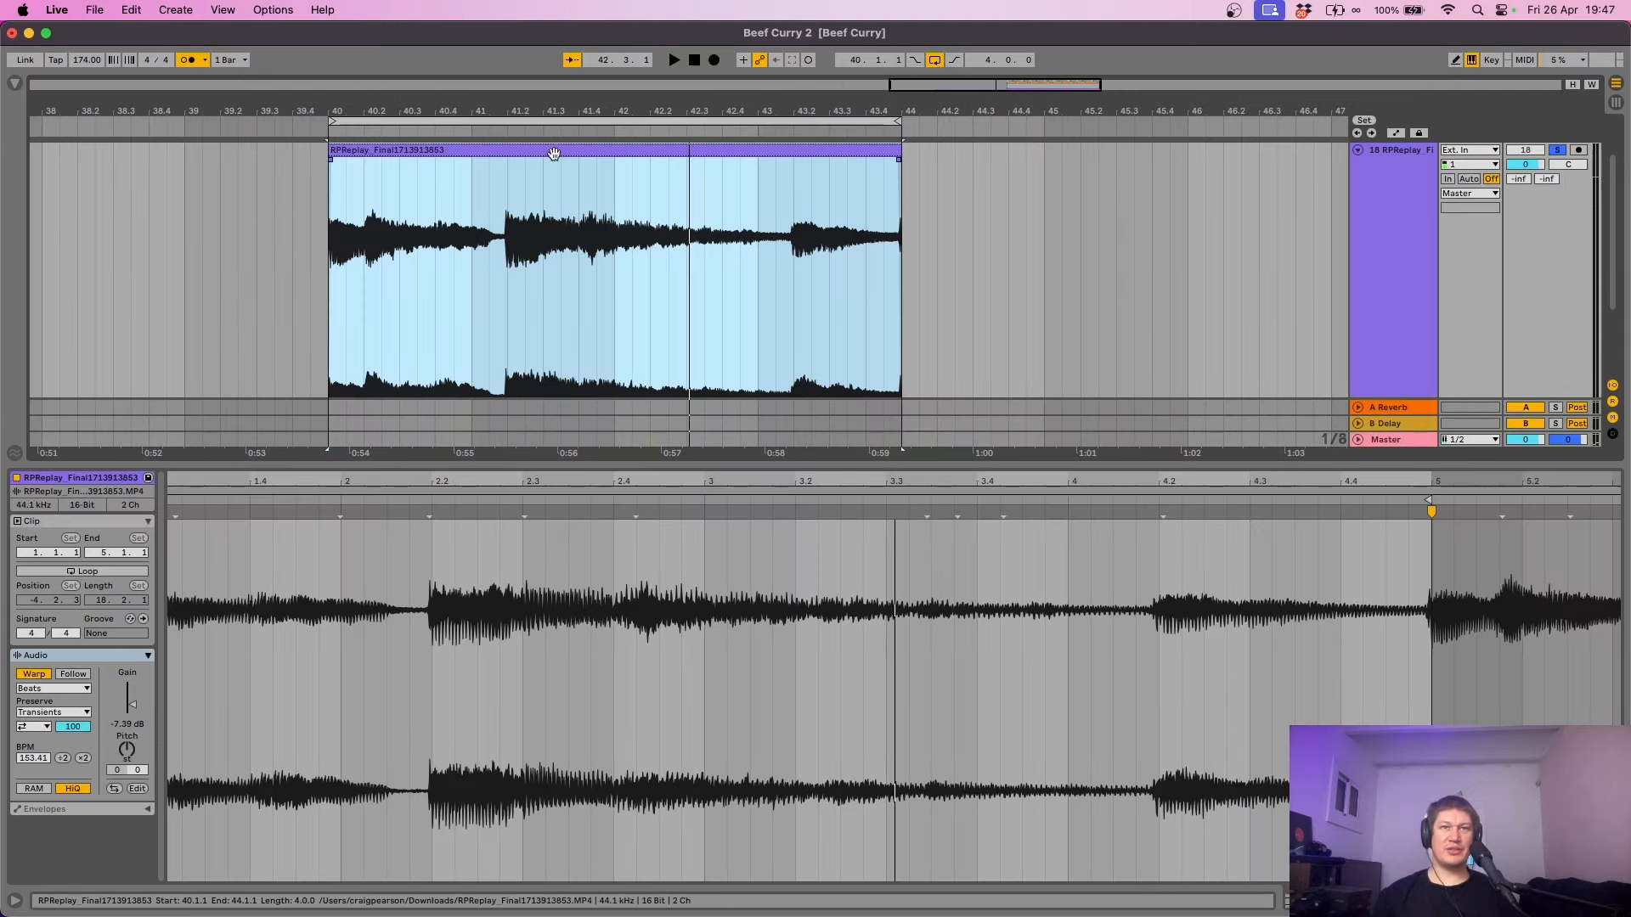
{"action": "left_click", "coordinate": [552, 150]}
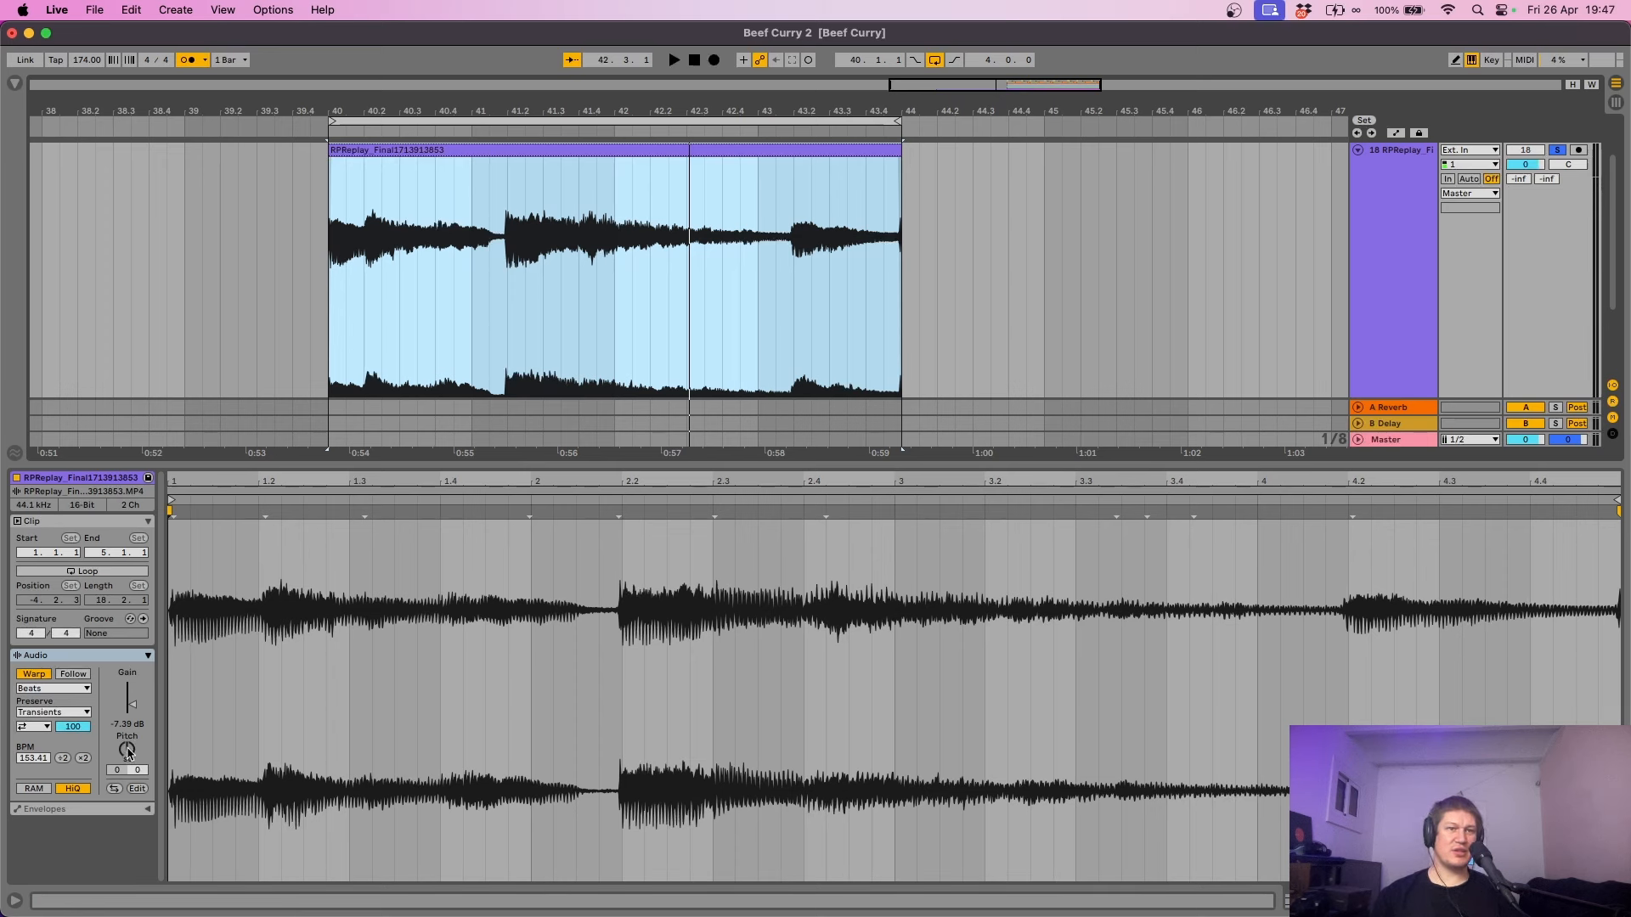
- Transpose the sample up 4 semitones, set Complex warp mode and turn off the metronome
{"action": "left_click", "coordinate": [128, 751]}
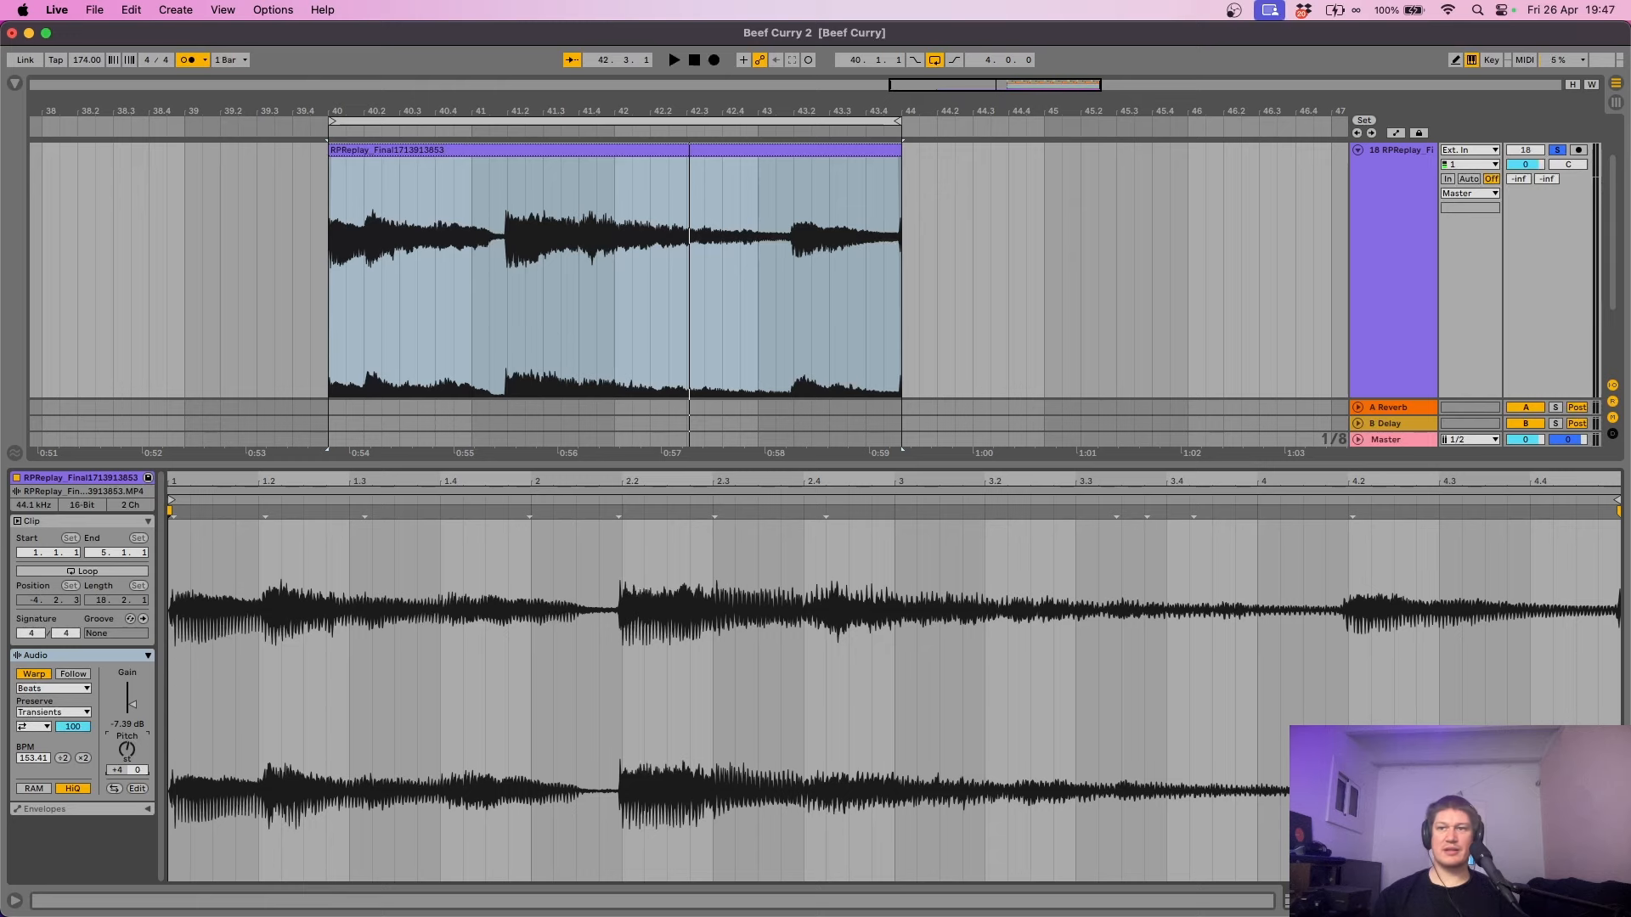
{"action": "key", "text": "space"}
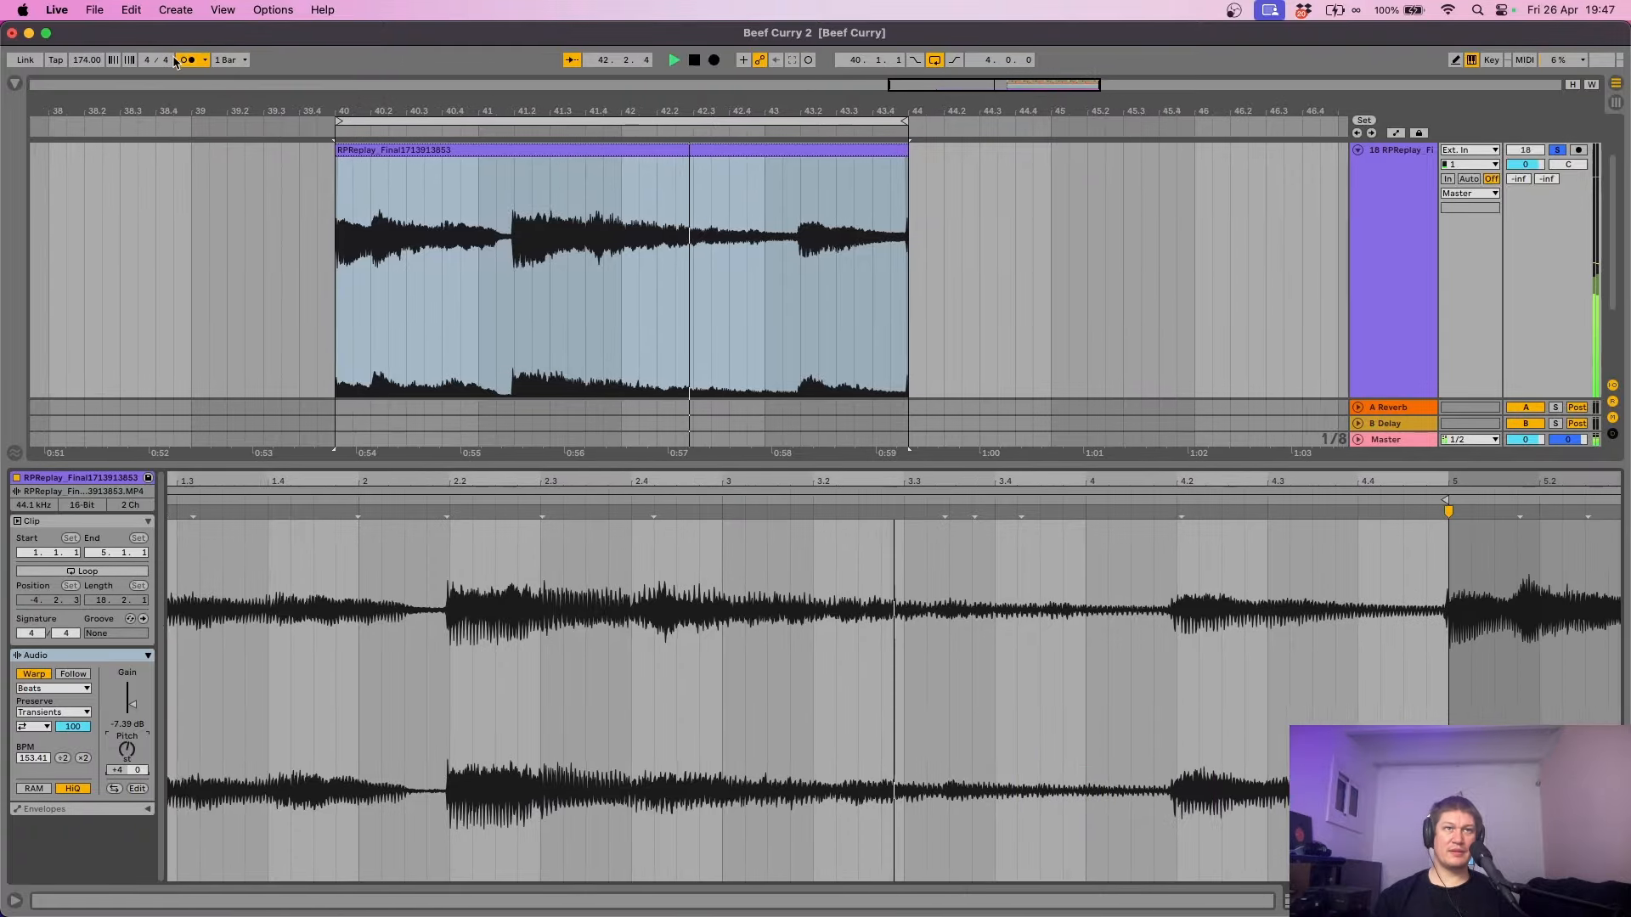
{"action": "left_click", "coordinate": [186, 61]}
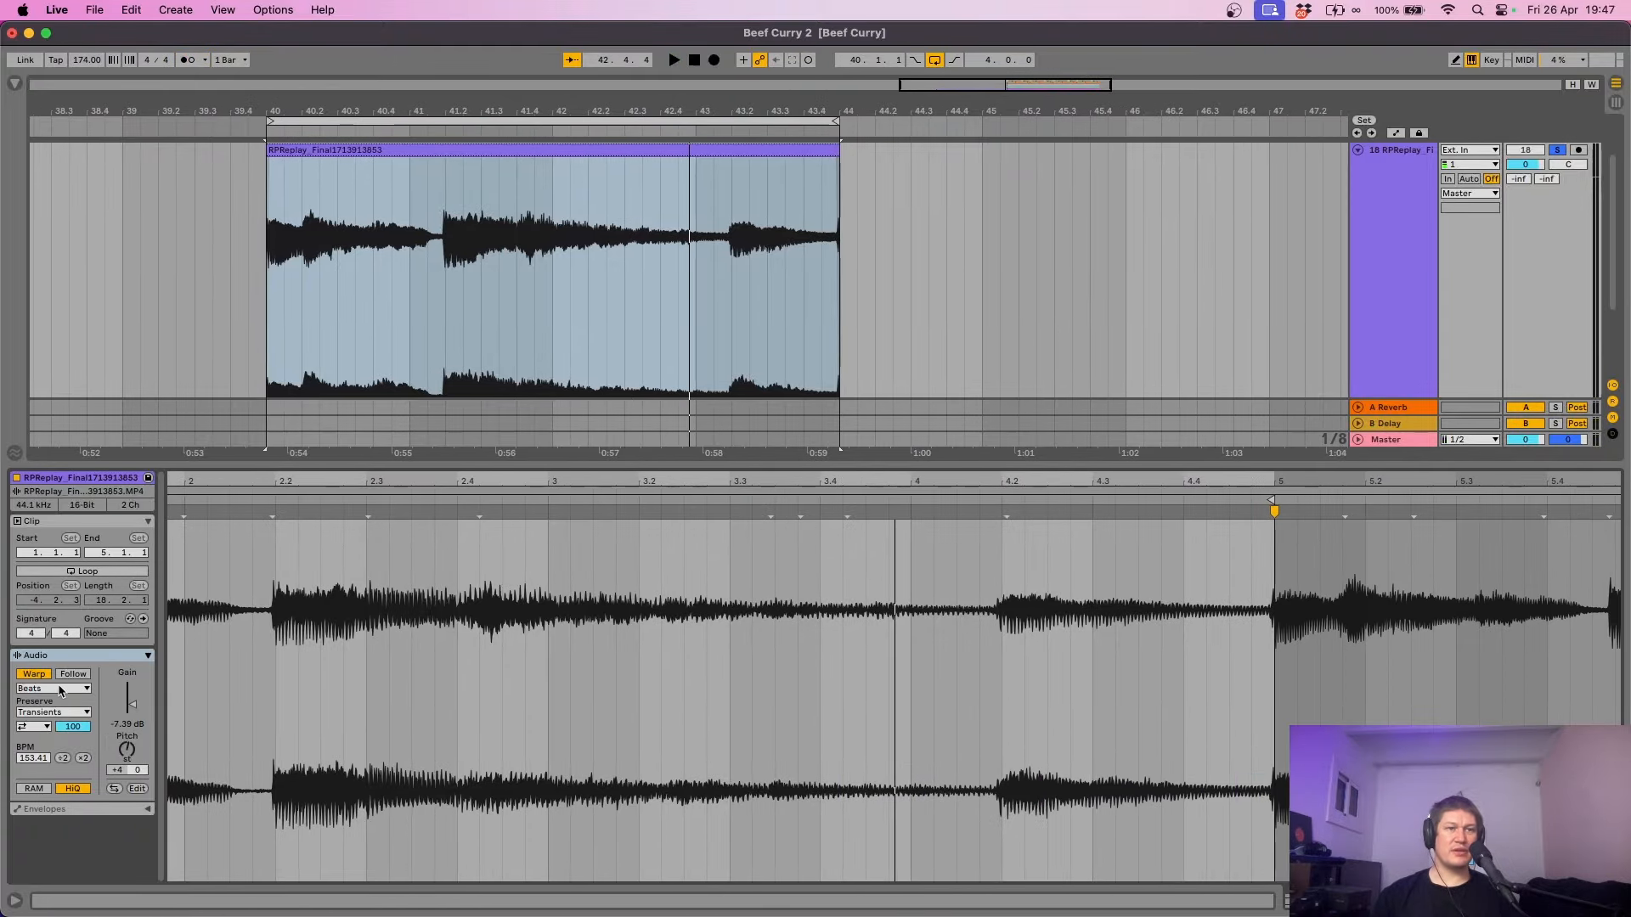
{"action": "left_click", "coordinate": [60, 688]}
{"action": "left_click", "coordinate": [48, 754]}
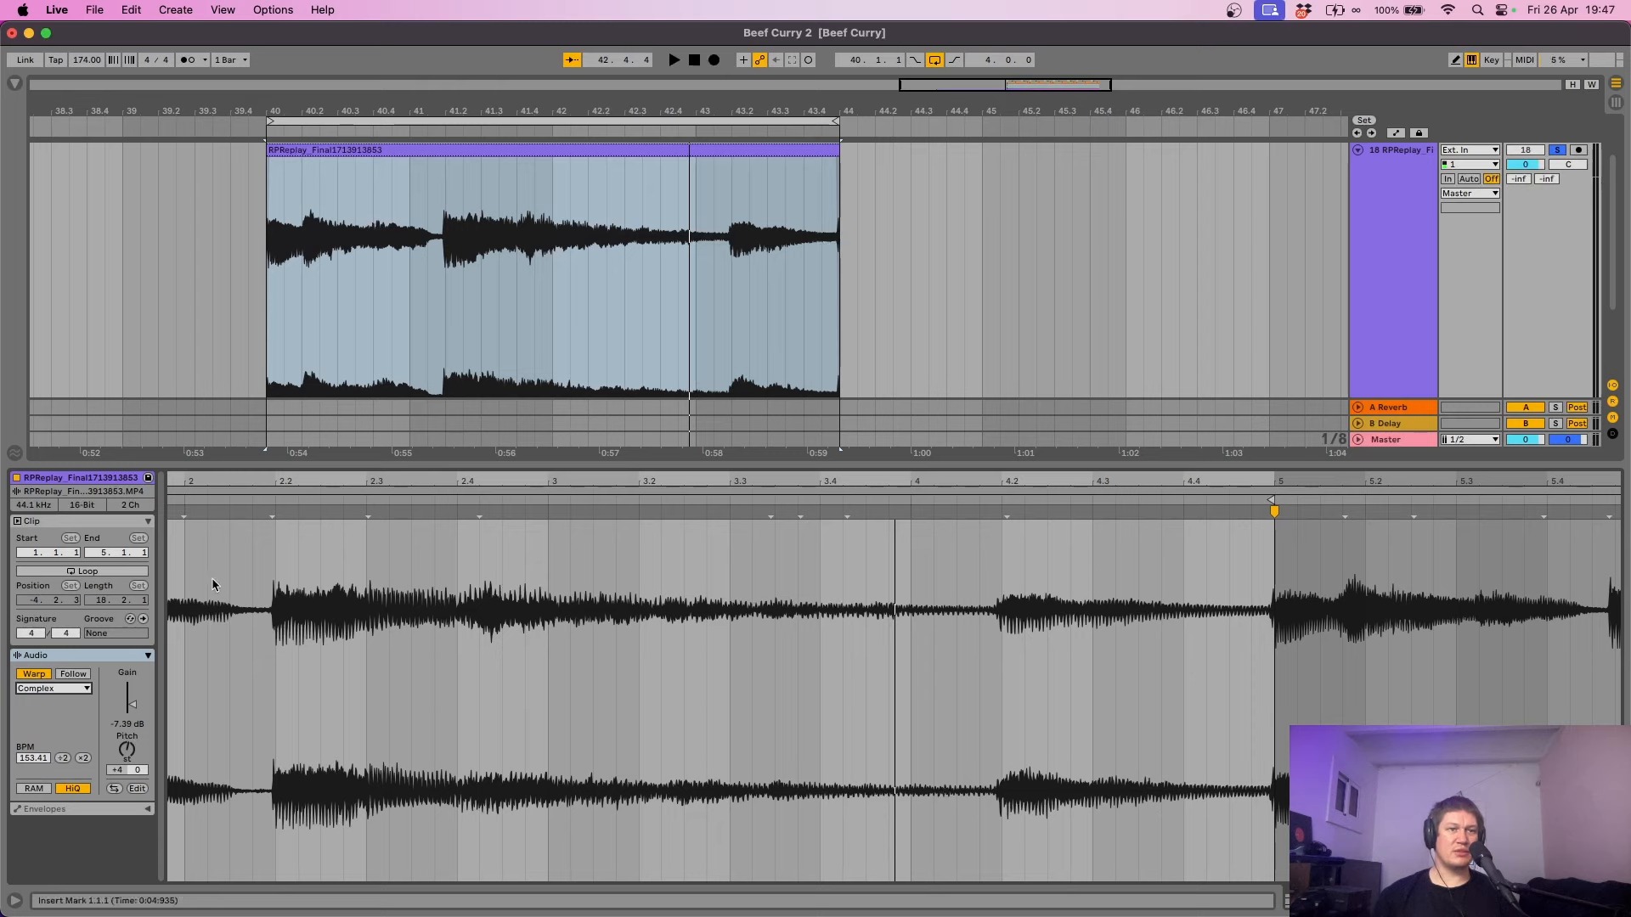
{"action": "key", "text": "space"}
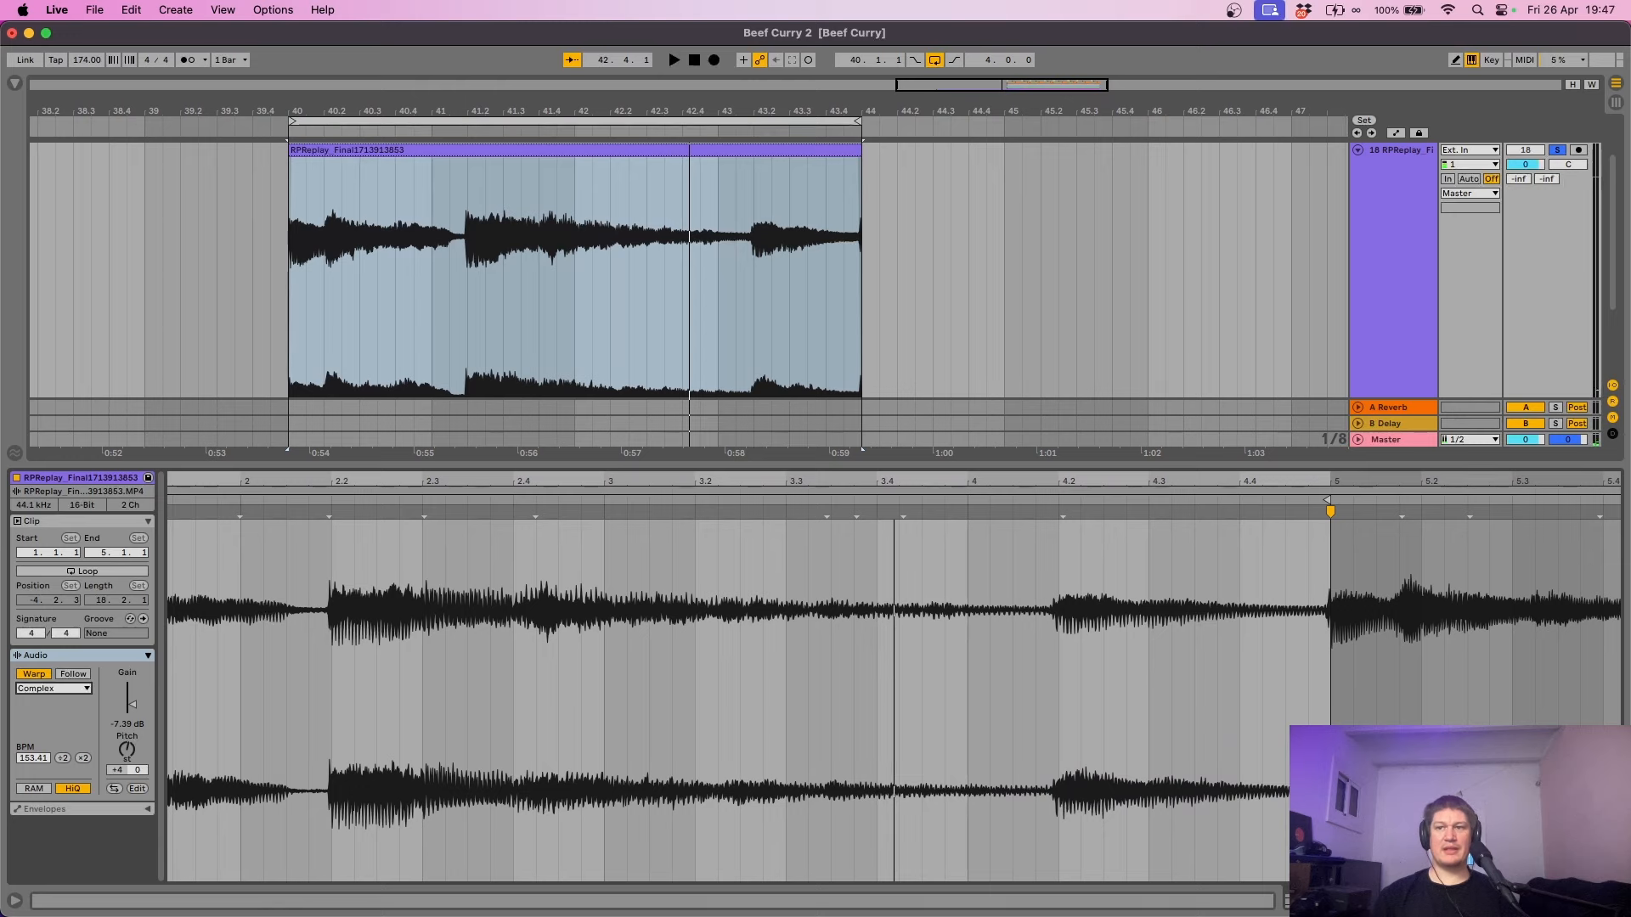
{"action": "key", "text": "super+alt+l"}
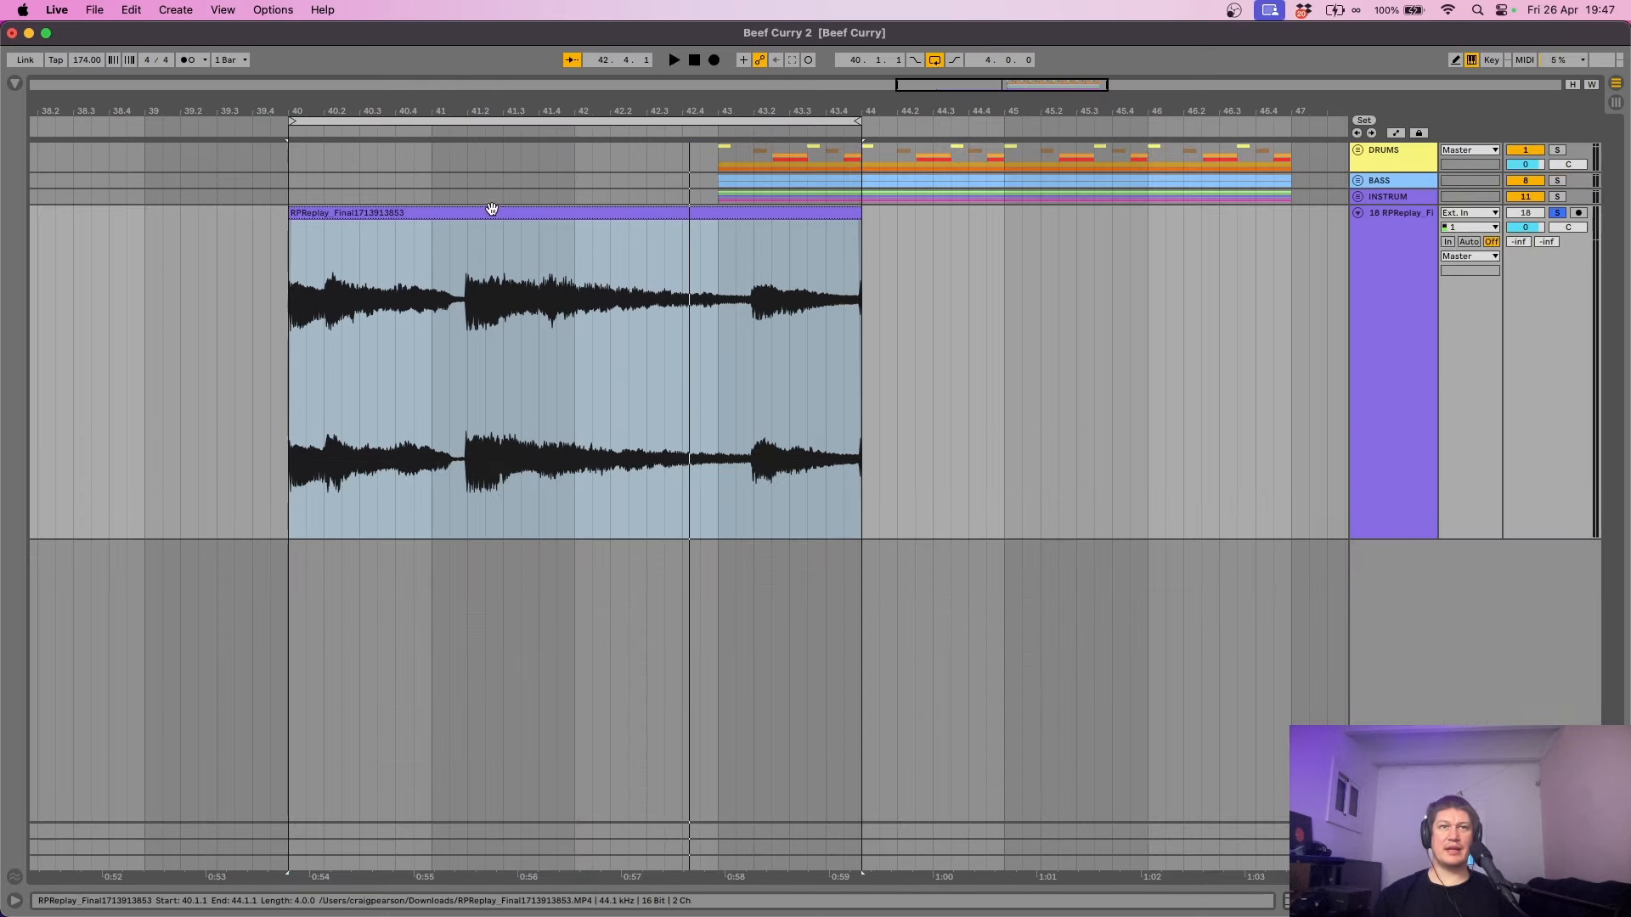
- Move the RPReplay_Final clip to start at bar 43 and set the loop brace to bars 43–47
{"action": "left_click_drag", "start_coordinate": [492, 211], "coordinate": [914, 226]}
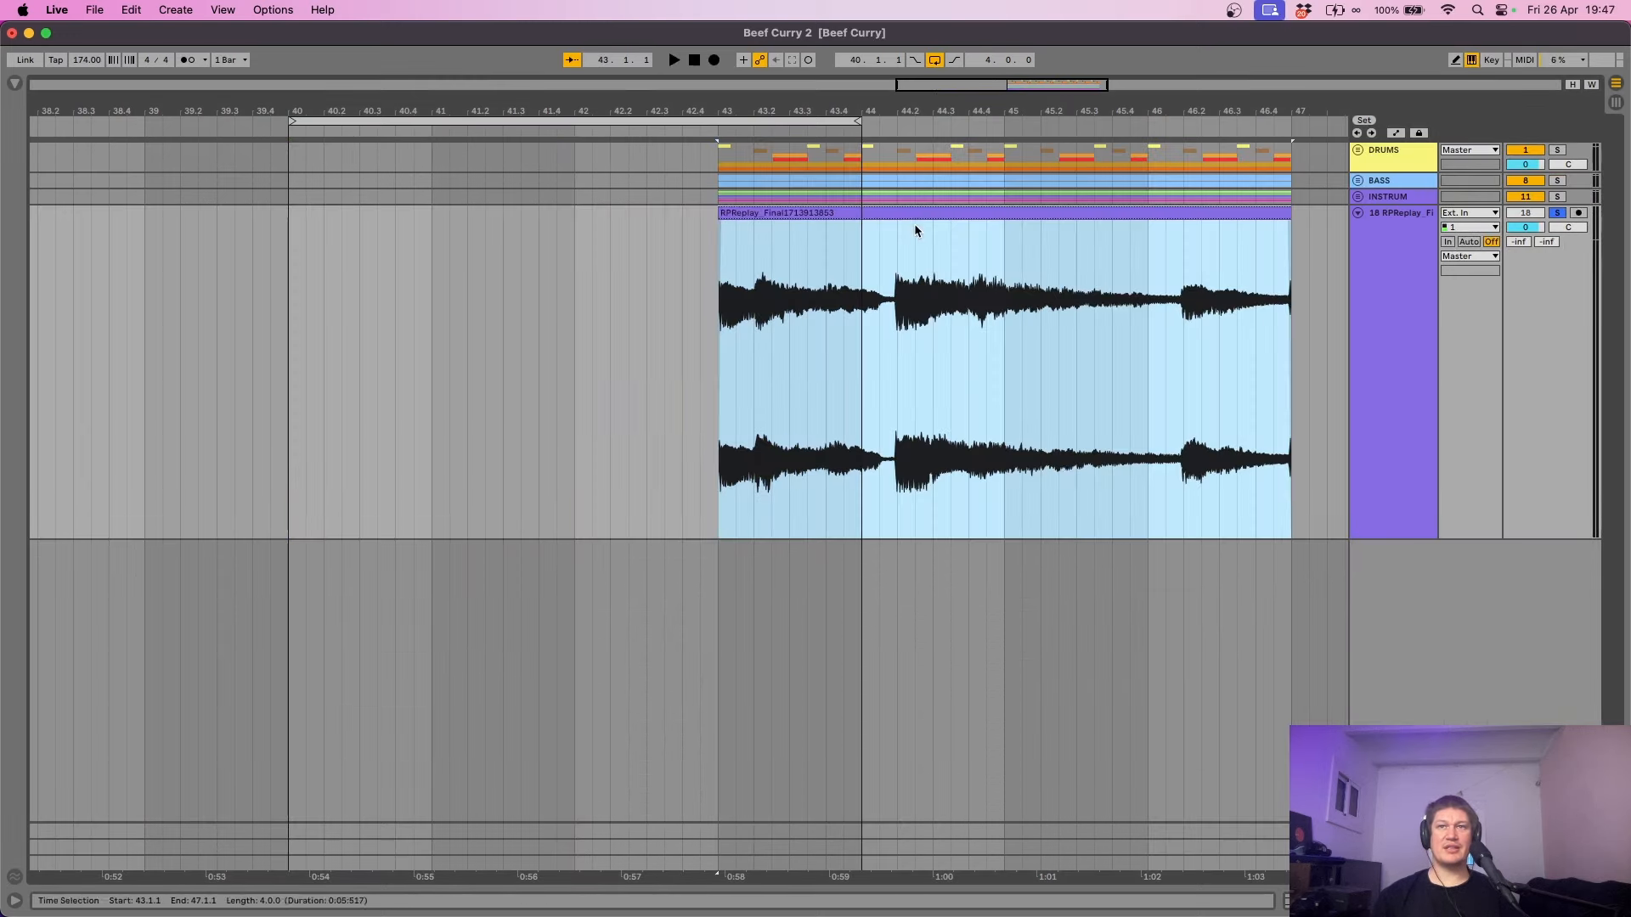
{"action": "left_click_drag", "start_coordinate": [739, 117], "coordinate": [1172, 143]}
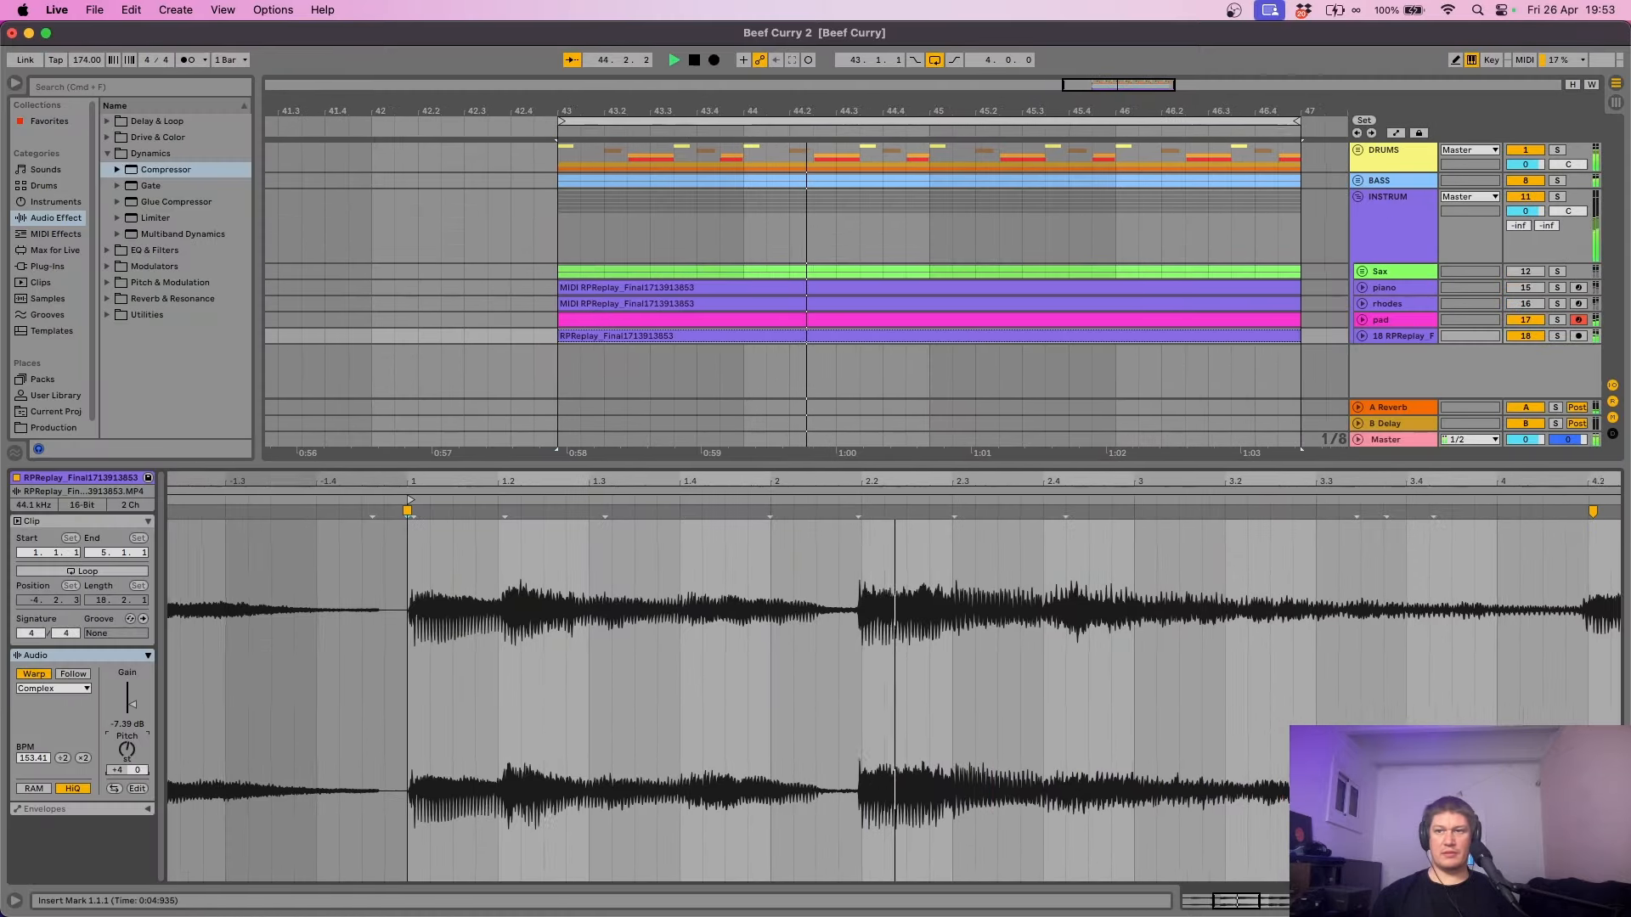
{"action": "left_click", "coordinate": [1616, 901]}
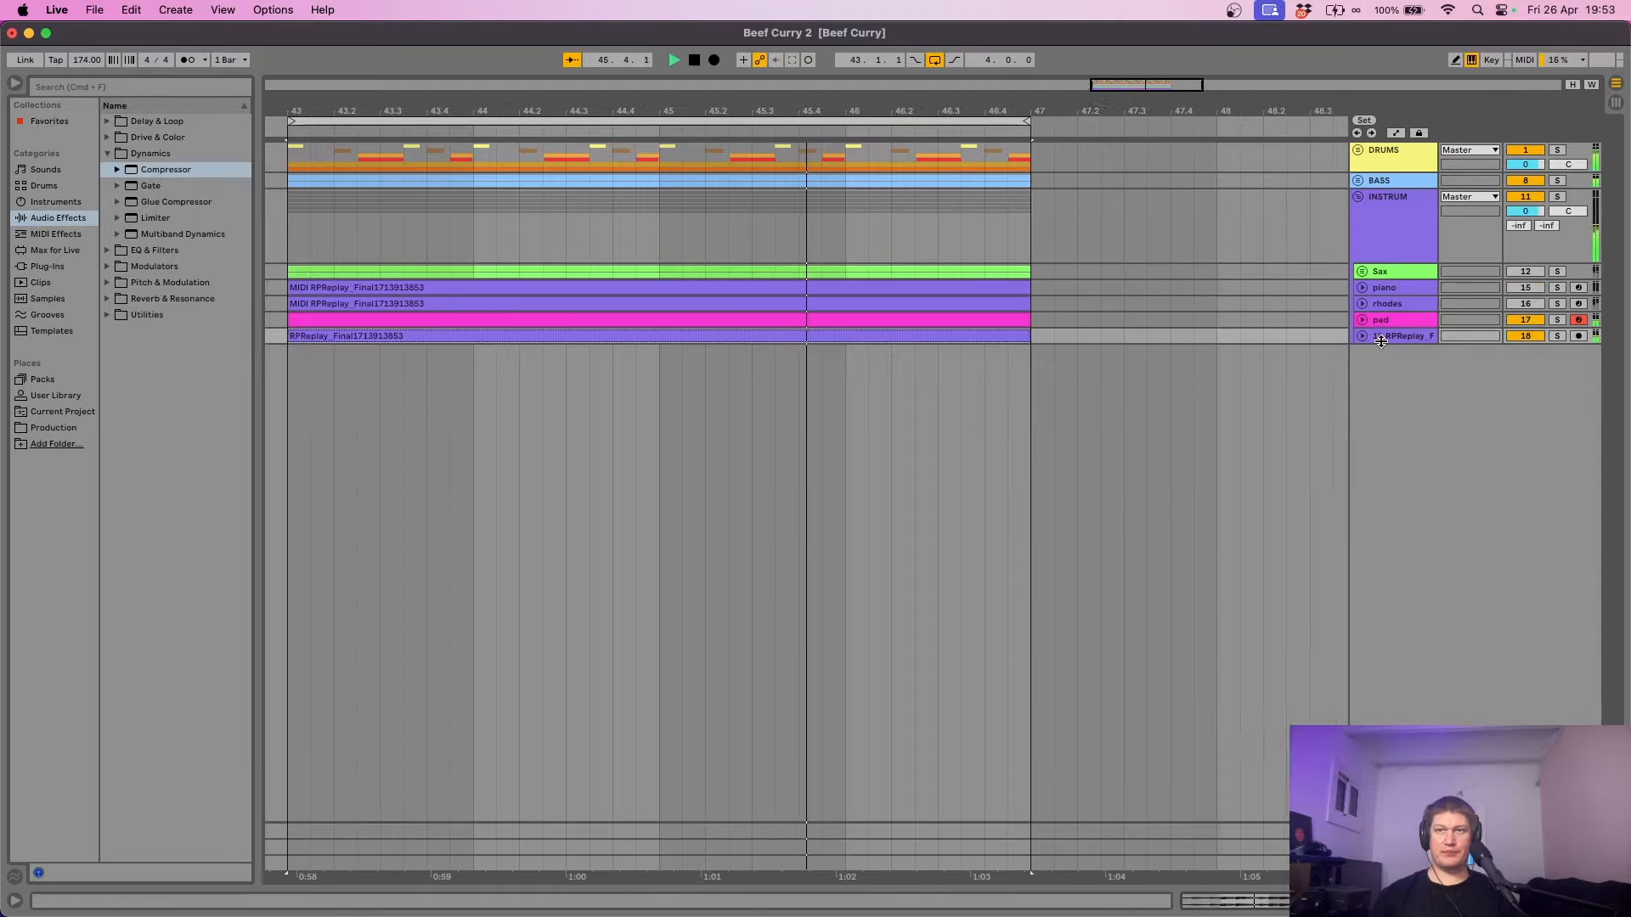
- Check the sampled track's waveform, fold the track back to one row, and show its devices
{"action": "left_click", "coordinate": [1361, 336]}
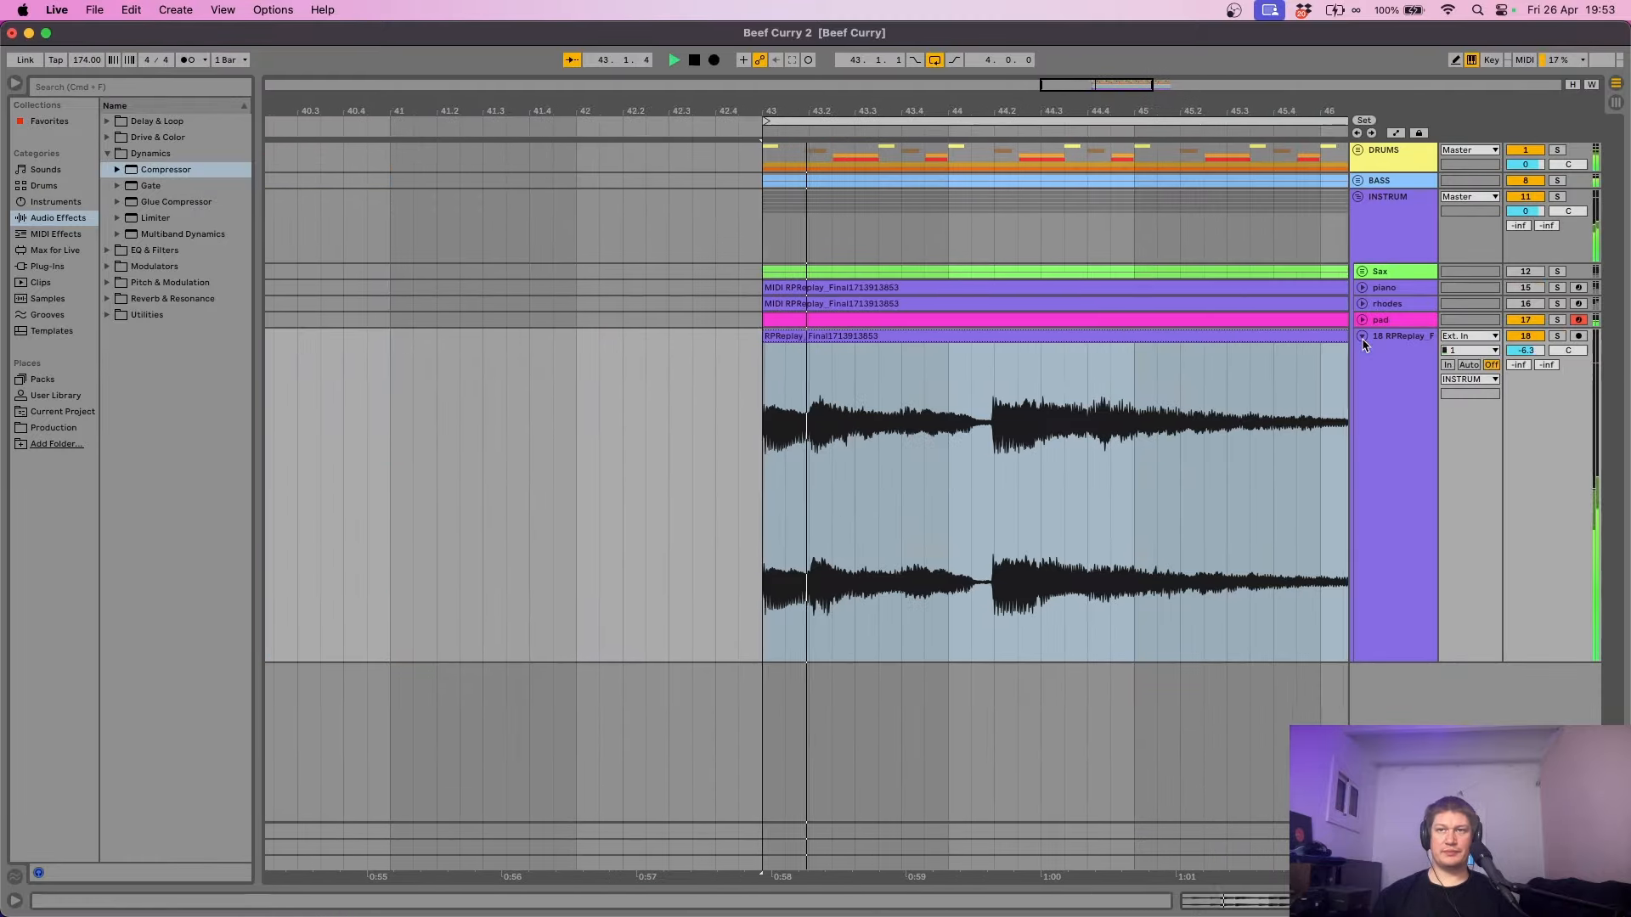
{"action": "left_click", "coordinate": [1362, 337]}
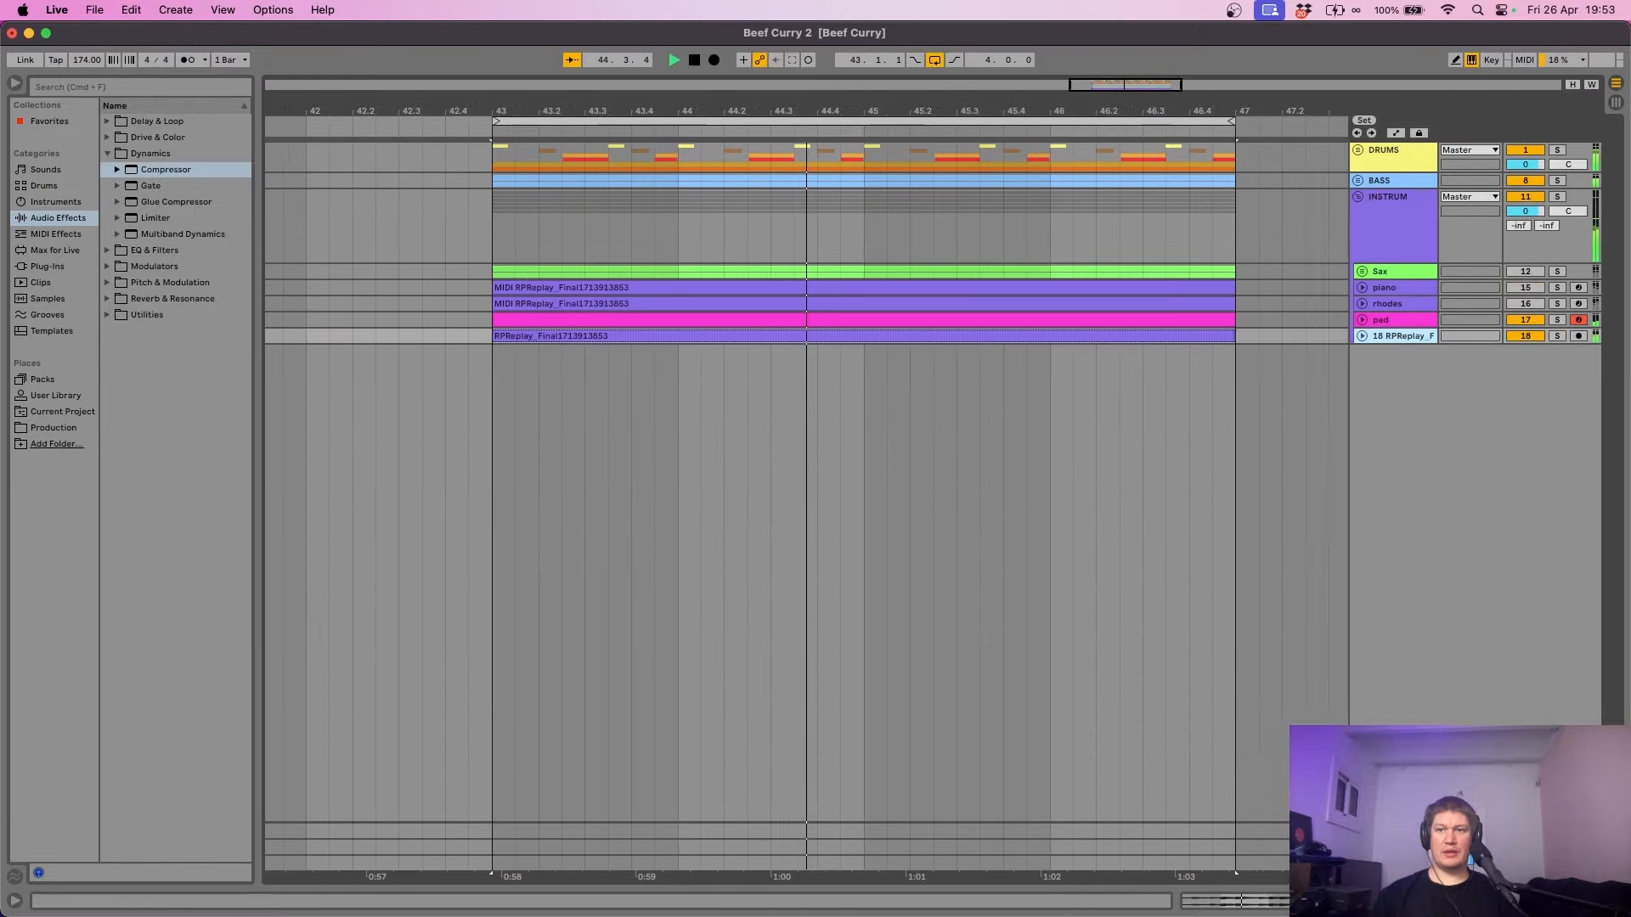
{"action": "key", "text": "super+alt+l"}
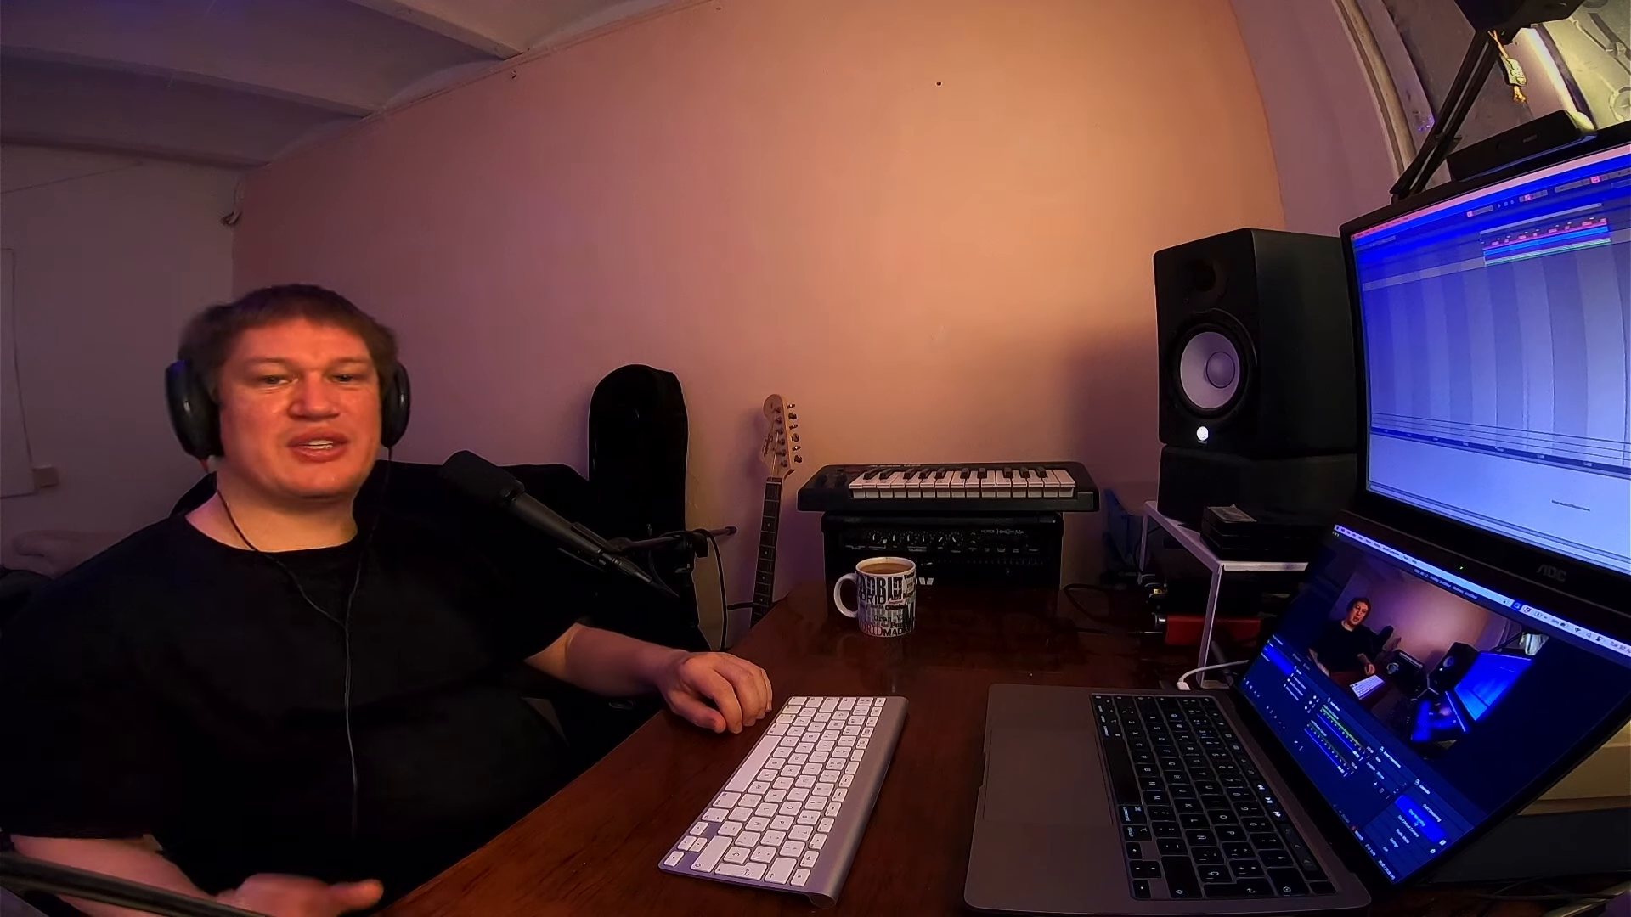